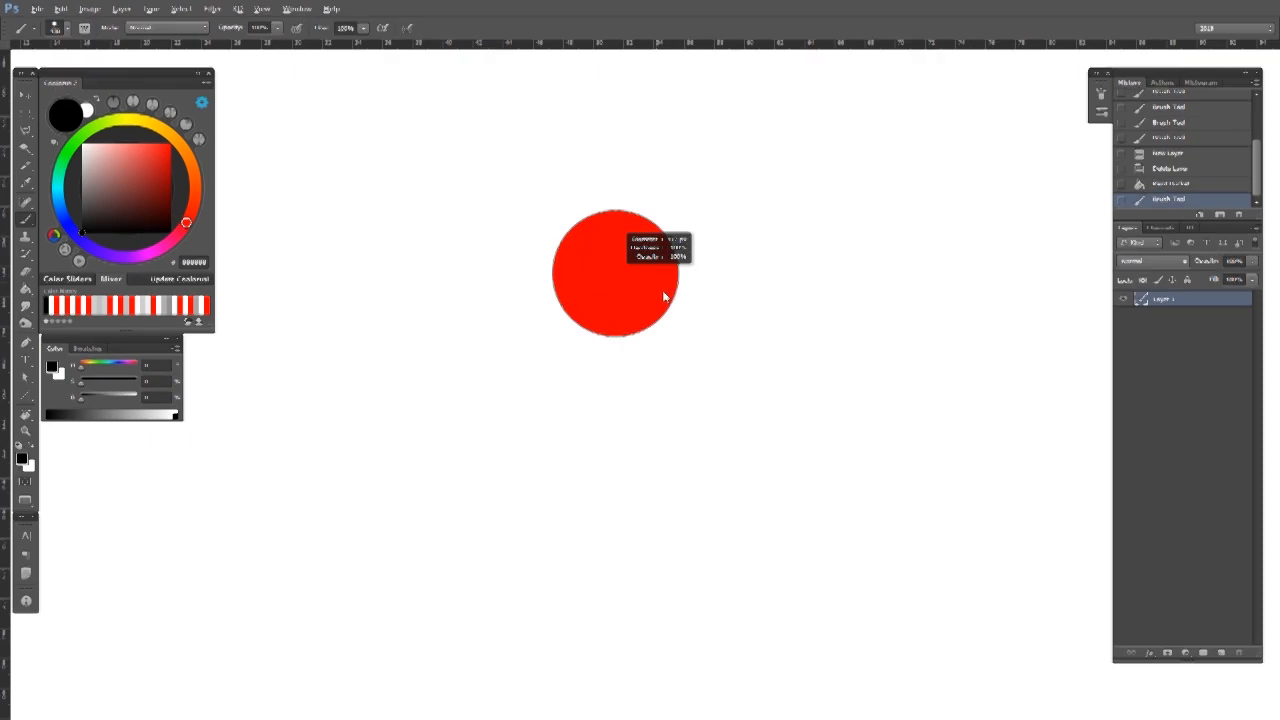
Reduce the size of the hard round brush and test it with a curved black stroke, then undo the stroke.
mouse_move(663, 296)
left_mouse_down()
mouse_move(671, 306)
mouse_move(643, 317)
mouse_move(709, 329)
mouse_move(612, 329)
left_mouse_up()
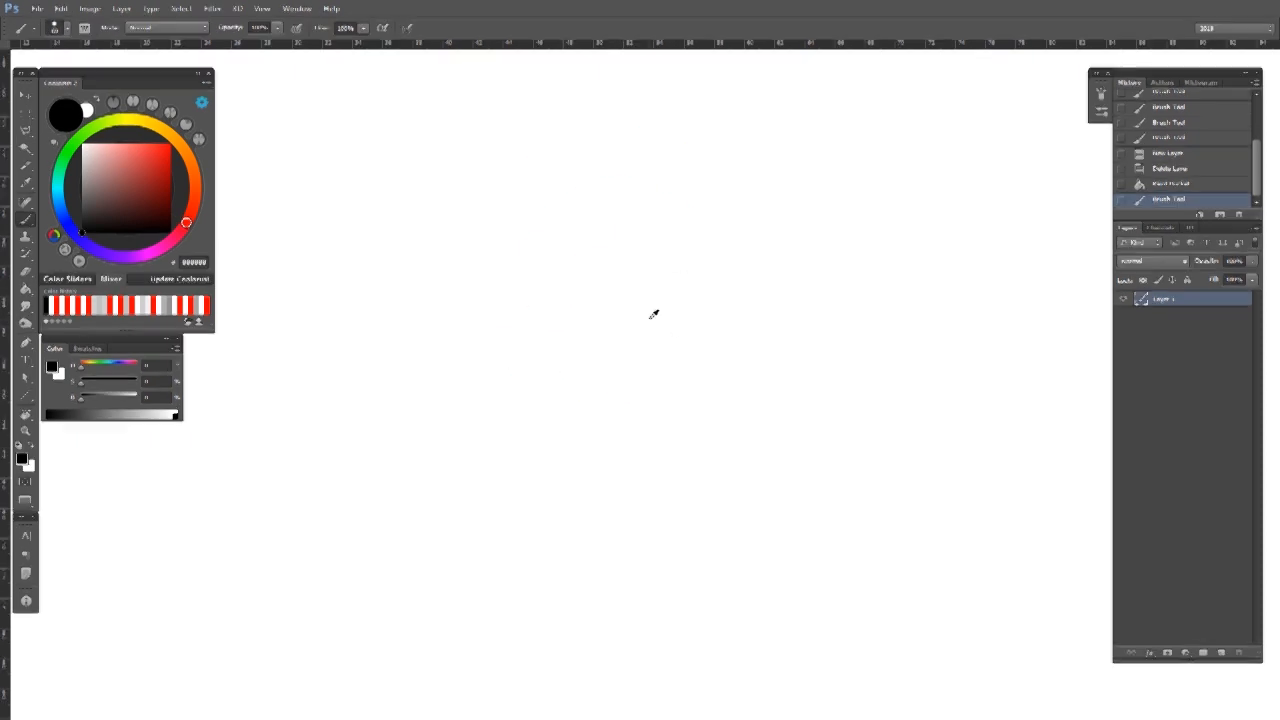
left_click_drag(562, 217, 667, 488)
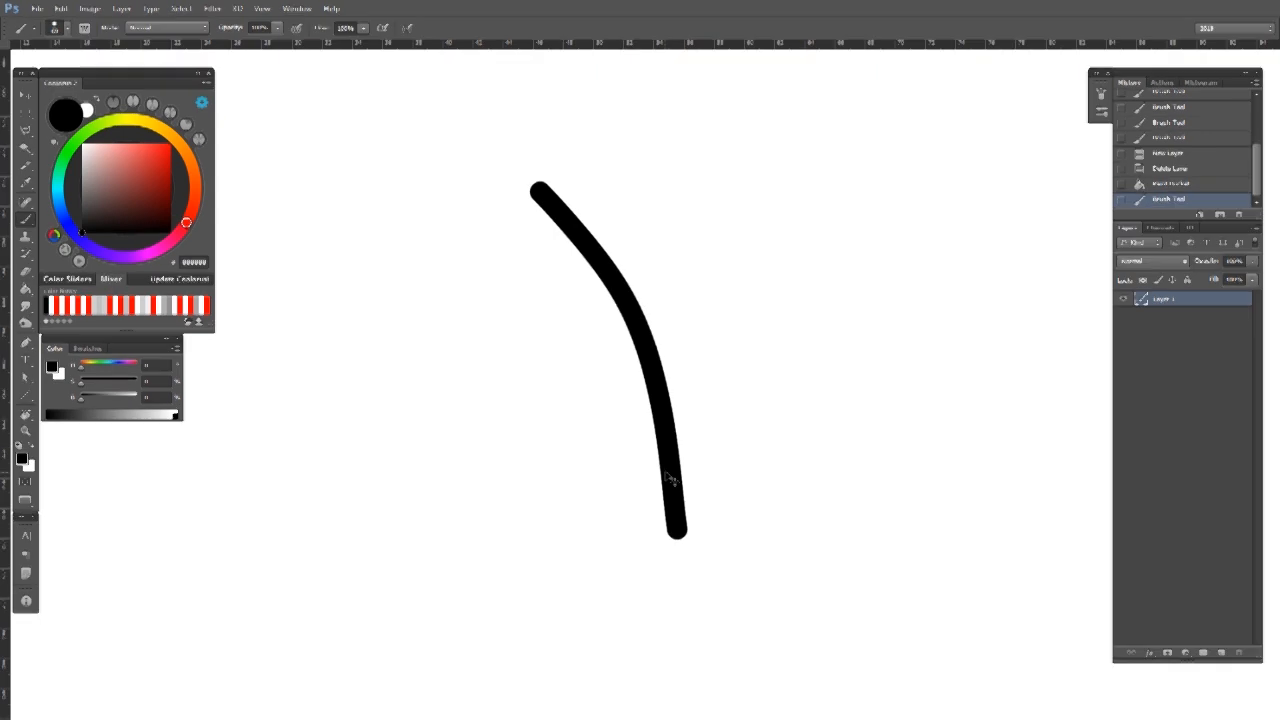
key("ctrl+z")
right_click(589, 319)
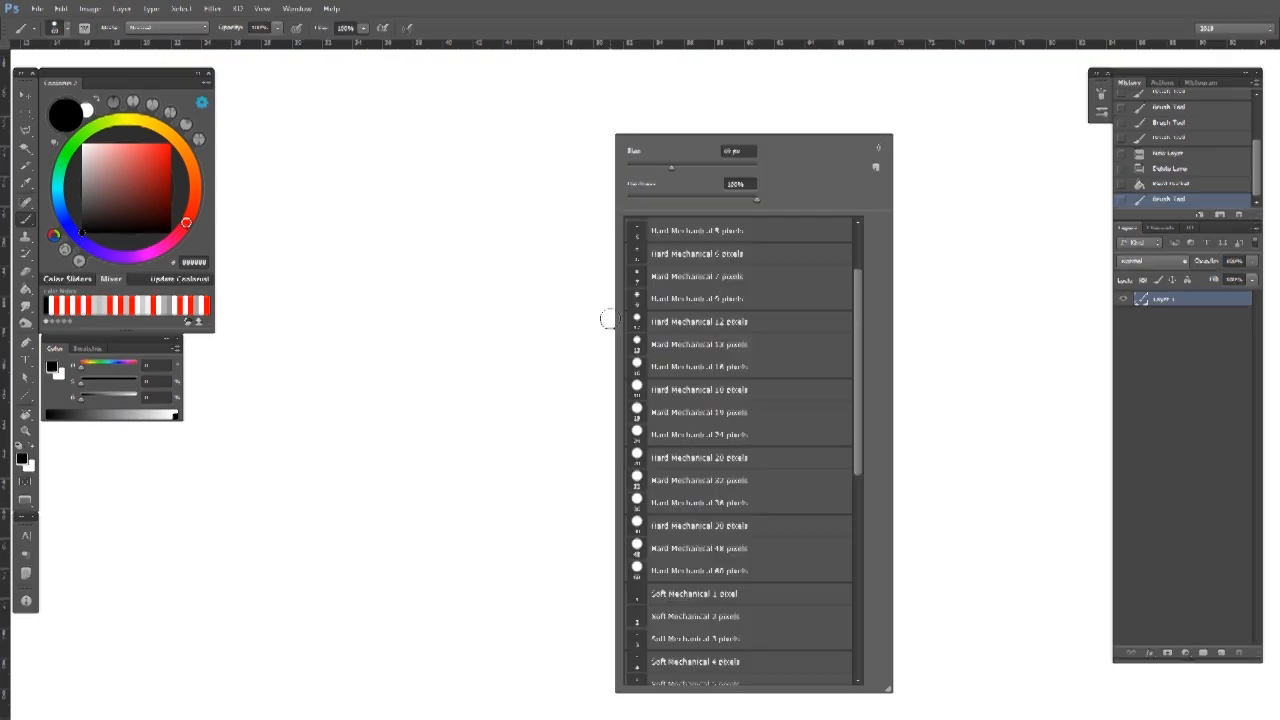
key("Escape")
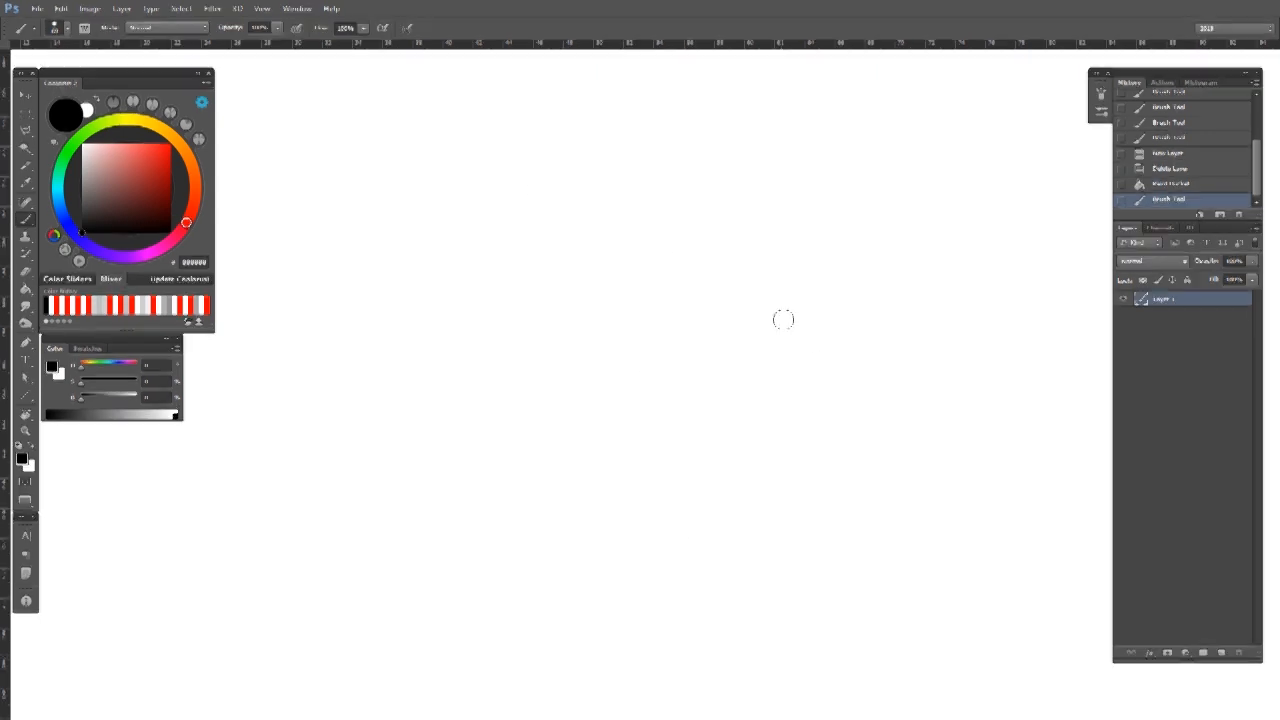
Fill the canvas with mid gray, name that layer Gray, and add a separate layer named Grass above it.
key("z")
left_click_drag(648, 355, 585, 375)
mouse_move(651, 409)
left_mouse_down()
mouse_move(645, 387)
mouse_move(680, 408)
left_mouse_up()
mouse_move(680, 408)
left_mouse_down()
mouse_move(708, 398)
mouse_move(668, 394)
left_mouse_up()
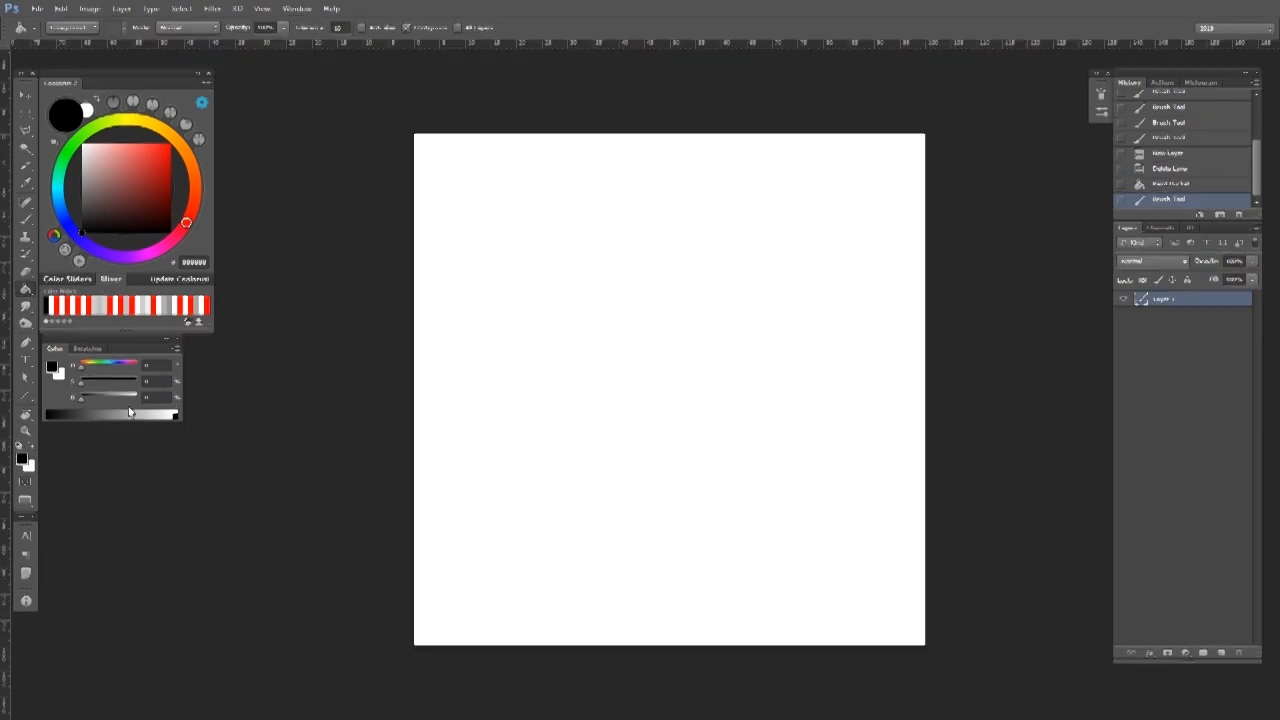
left_click(717, 386)
key("z")
left_click_drag(734, 377, 708, 385)
key("b")
key("z")
left_click_drag(751, 424, 828, 420)
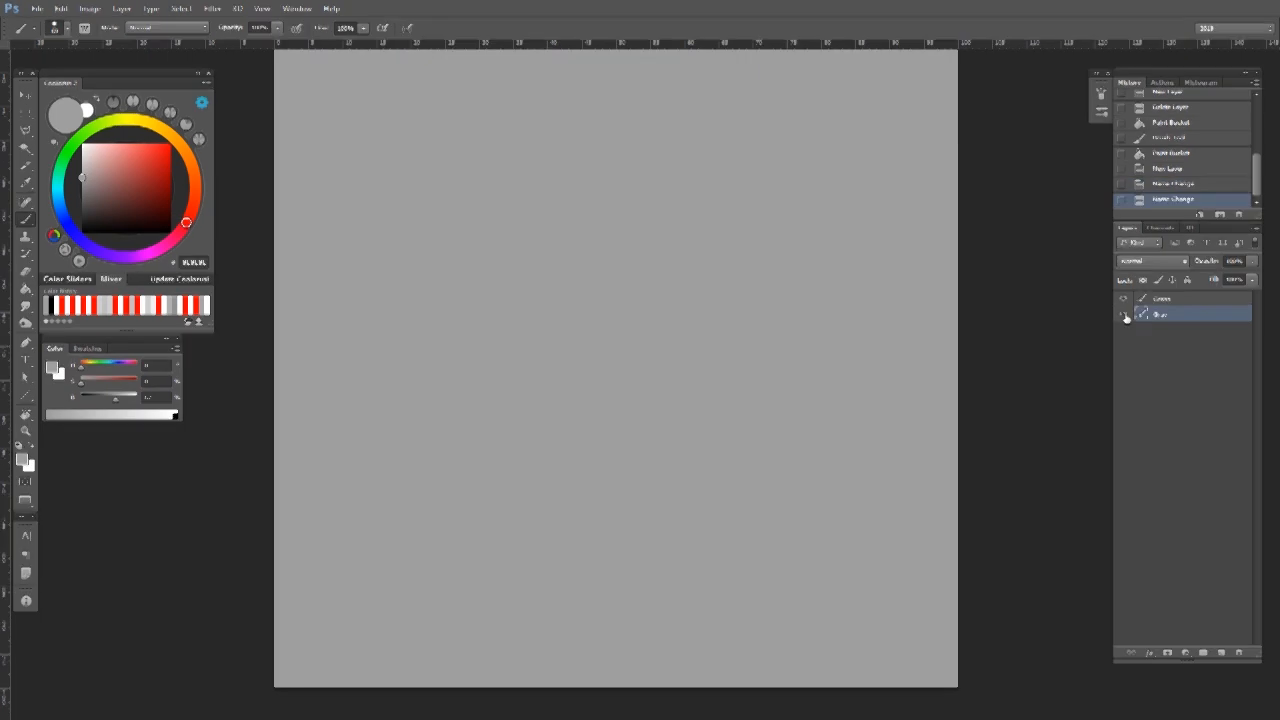
Make the Grass layer active and ready the Brush tool with black as the painting colour.
key("z")
left_click(682, 370)
key("b")
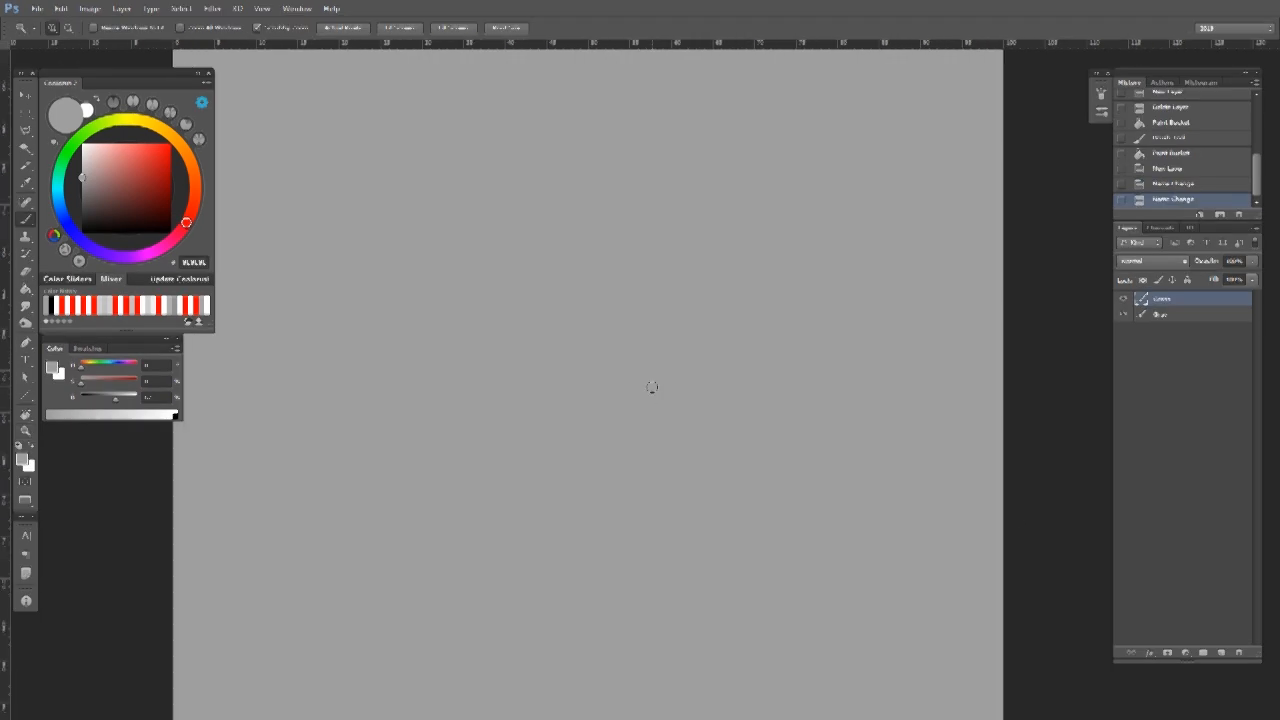
right_click(656, 389)
left_click(603, 360)
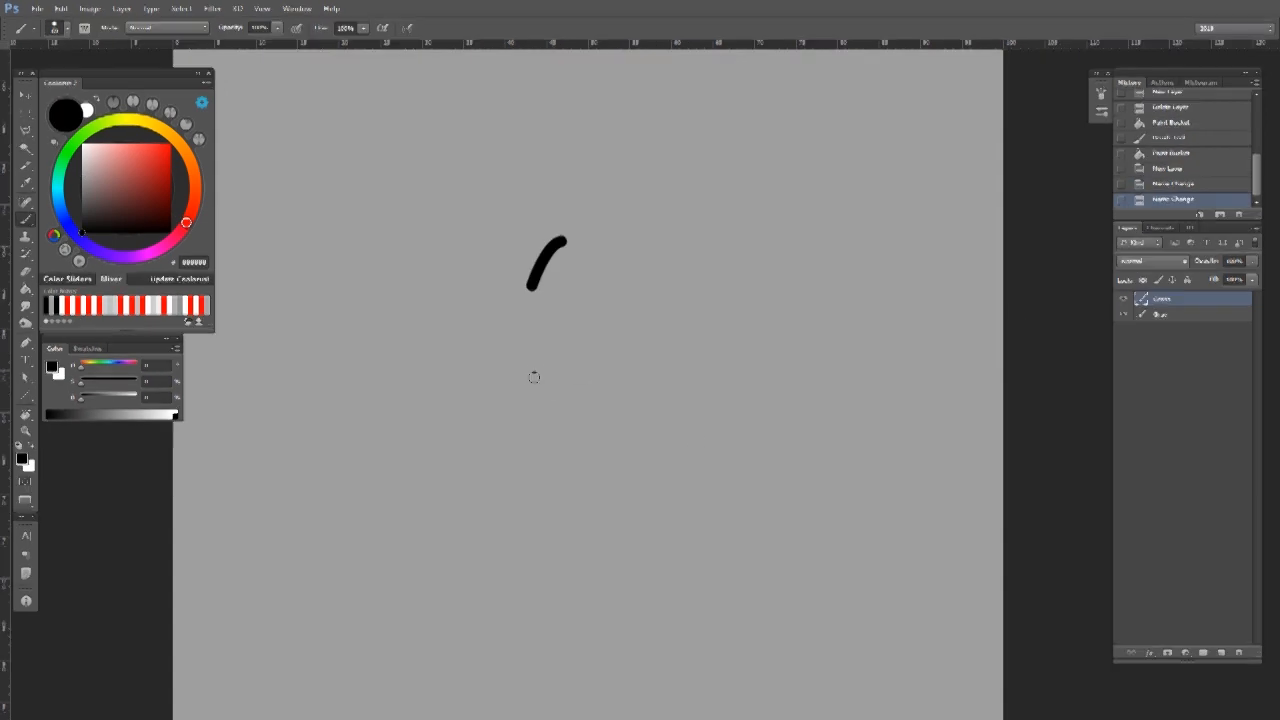
Try out curved and slanted black brush strokes on the canvas and revert them through the history.
key("z")
mouse_move(613, 342)
left_mouse_down()
mouse_move(671, 311)
mouse_move(638, 408)
left_mouse_up()
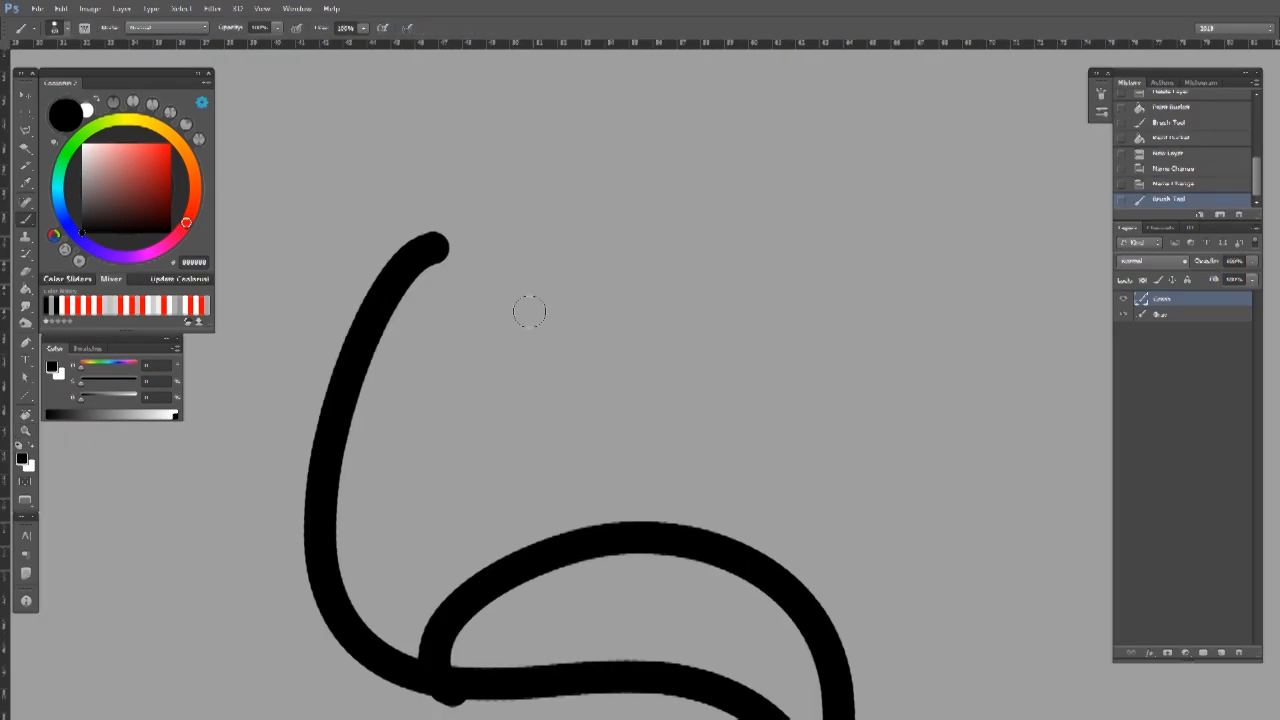
mouse_move(521, 323)
left_mouse_down()
mouse_move(681, 259)
mouse_move(624, 384)
mouse_move(730, 386)
left_mouse_up()
mouse_move(812, 338)
left_mouse_down()
mouse_move(690, 375)
mouse_move(634, 369)
mouse_move(766, 331)
left_mouse_up()
key("z")
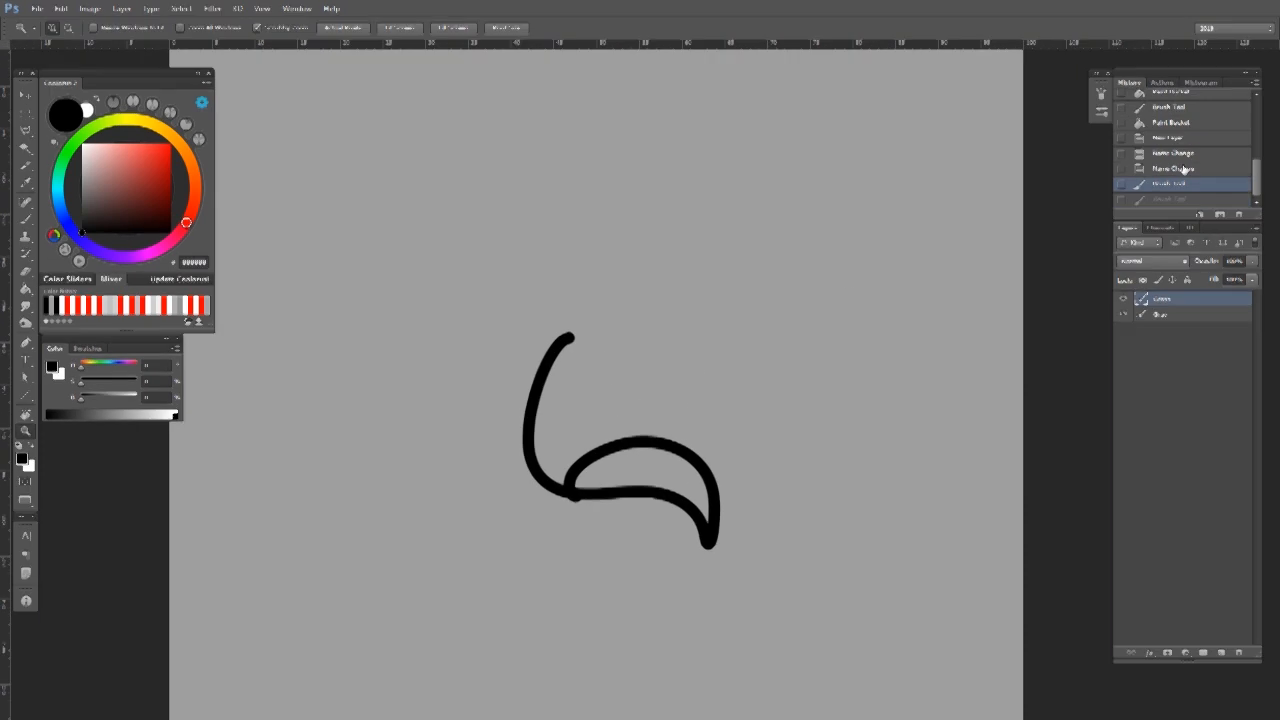
left_click(1183, 169)
key("b")
left_click_drag(657, 423, 634, 348)
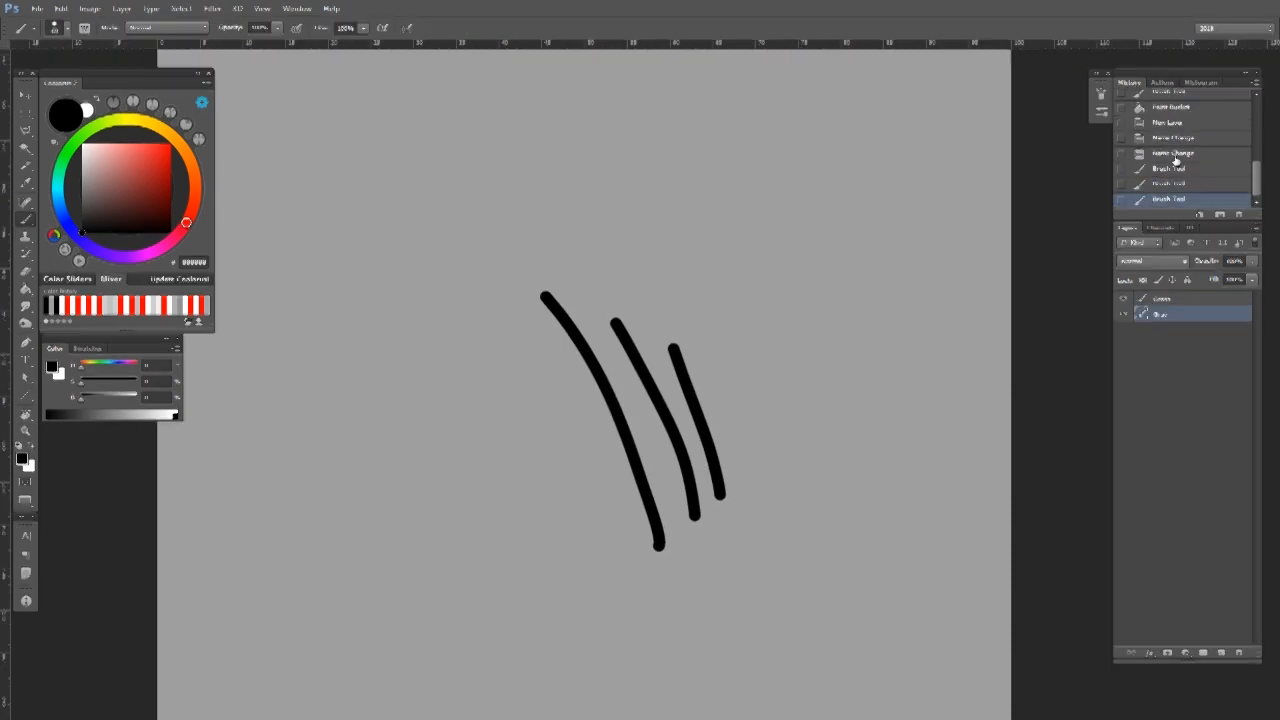
left_click(1175, 155)
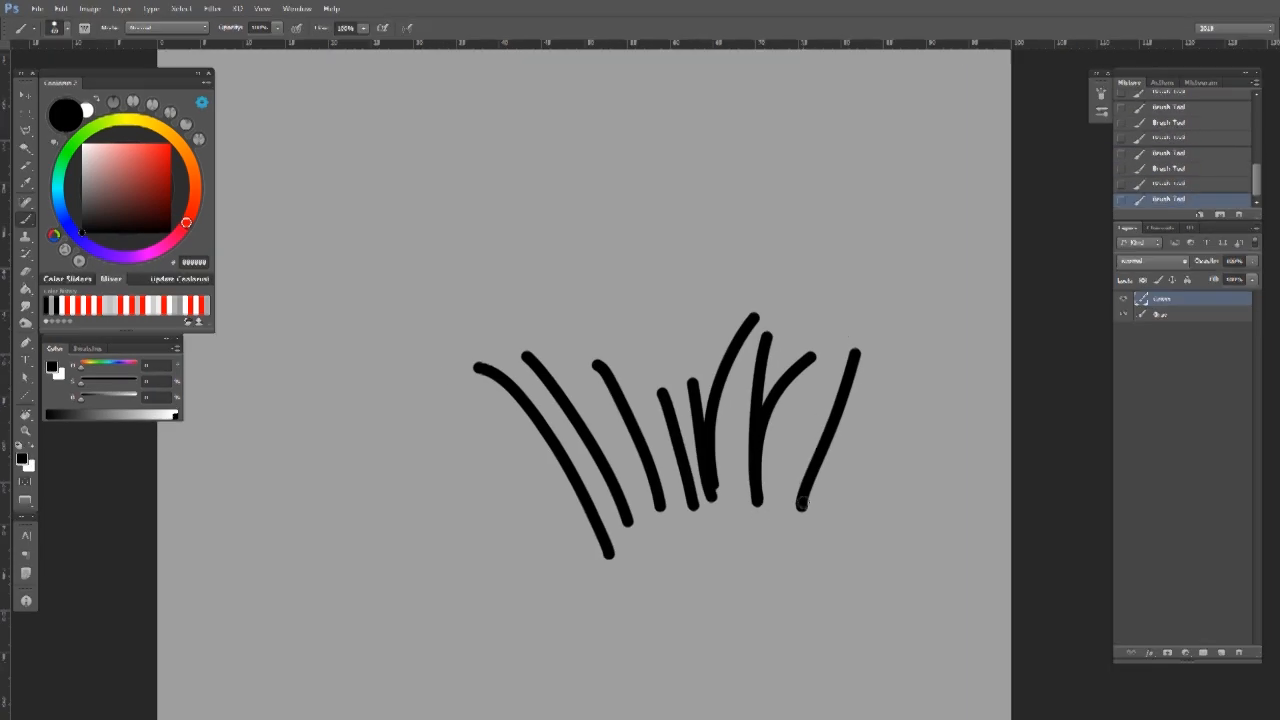
Draw a fan-shaped tuft of curved black grass blades of varying length on the Grass layer.
key("z")
left_click_drag(723, 498, 718, 456)
left_click(758, 484, "alt")
left_click(763, 432)
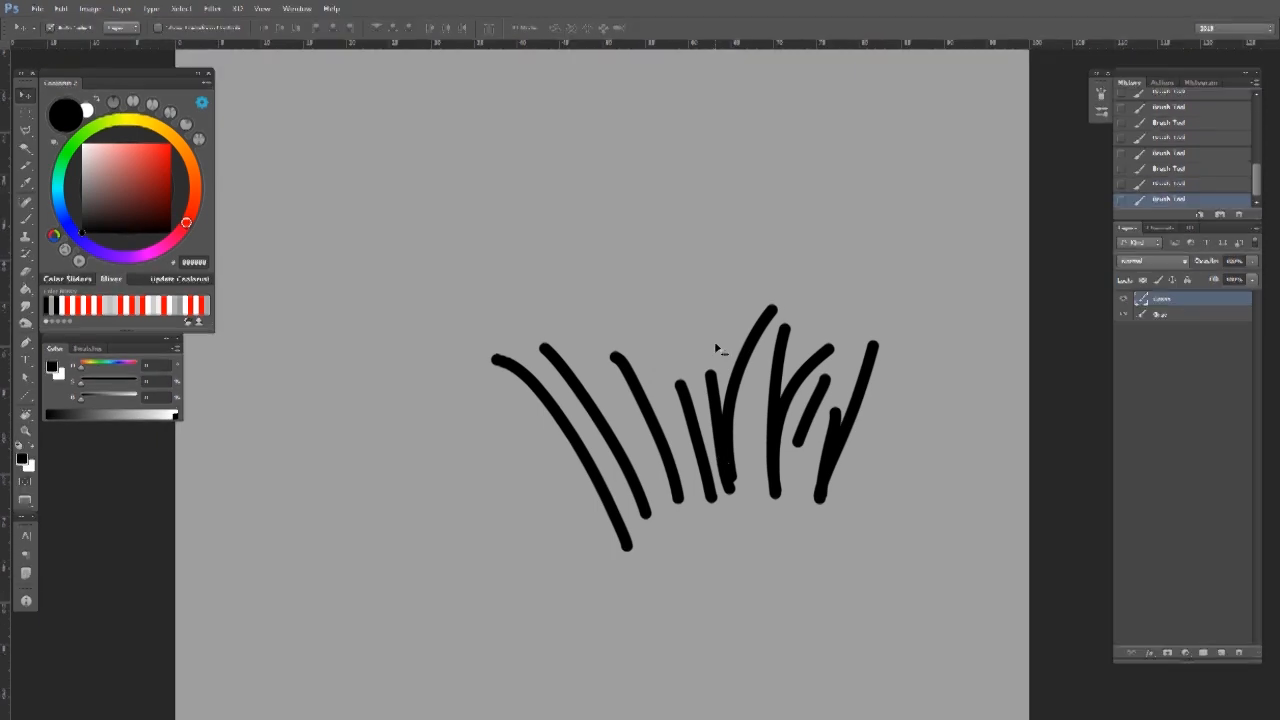
Duplicate the grass tuft several times and spread the copies into a dense overlapping row across the canvas.
left_click_drag(723, 382, 682, 365)
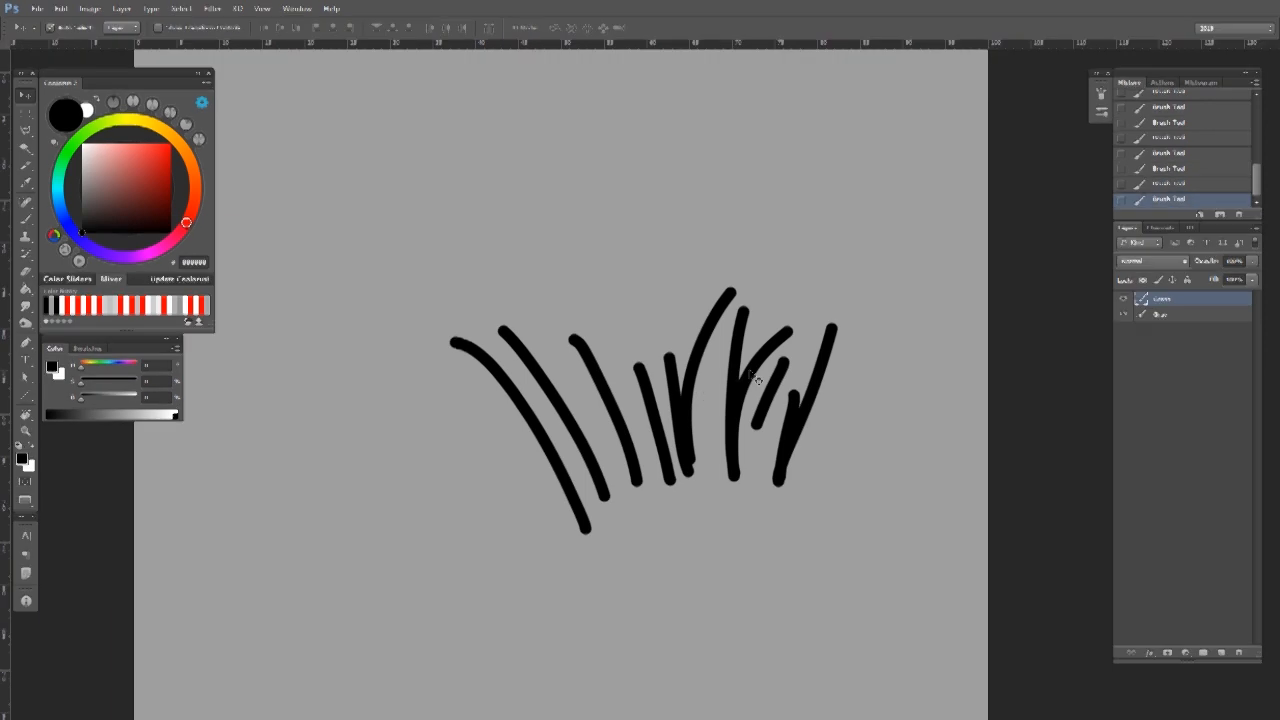
mouse_move(769, 403)
left_mouse_down()
mouse_move(643, 374)
mouse_move(604, 389)
mouse_move(735, 405)
left_mouse_up()
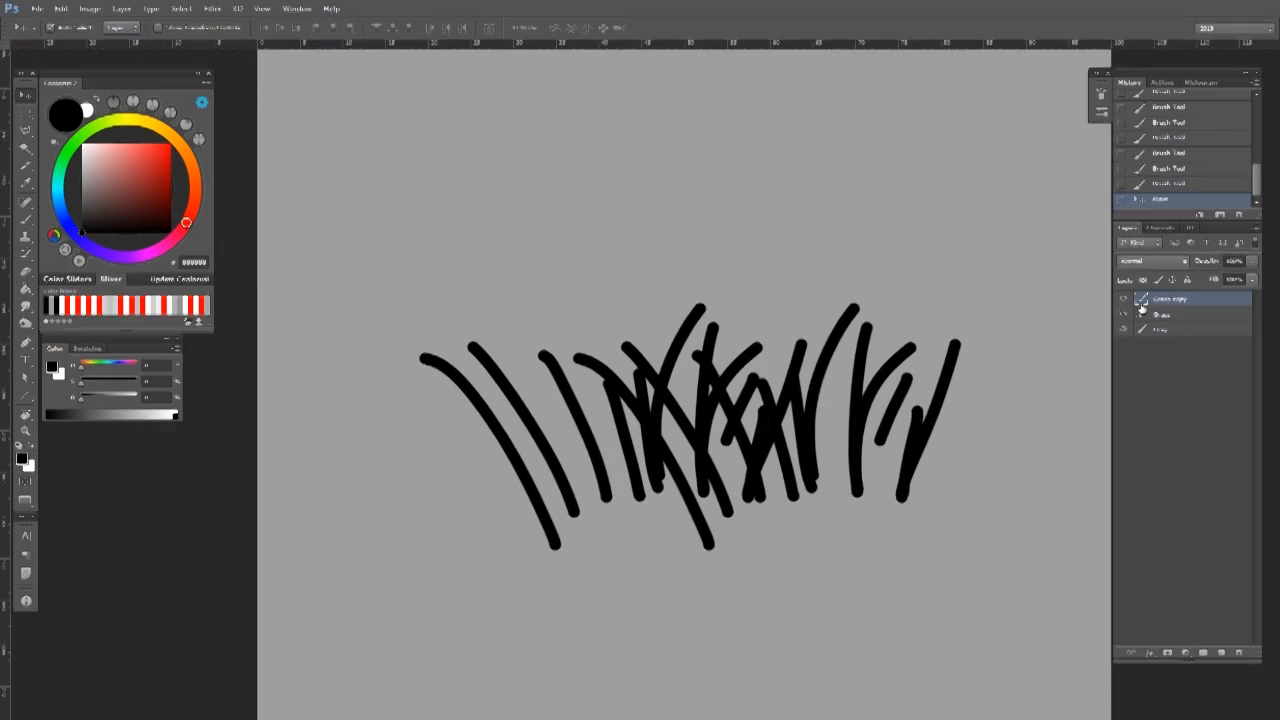
mouse_move(747, 409)
left_mouse_down()
mouse_move(634, 421)
mouse_move(563, 397)
mouse_move(531, 494)
mouse_move(494, 497)
left_mouse_up()
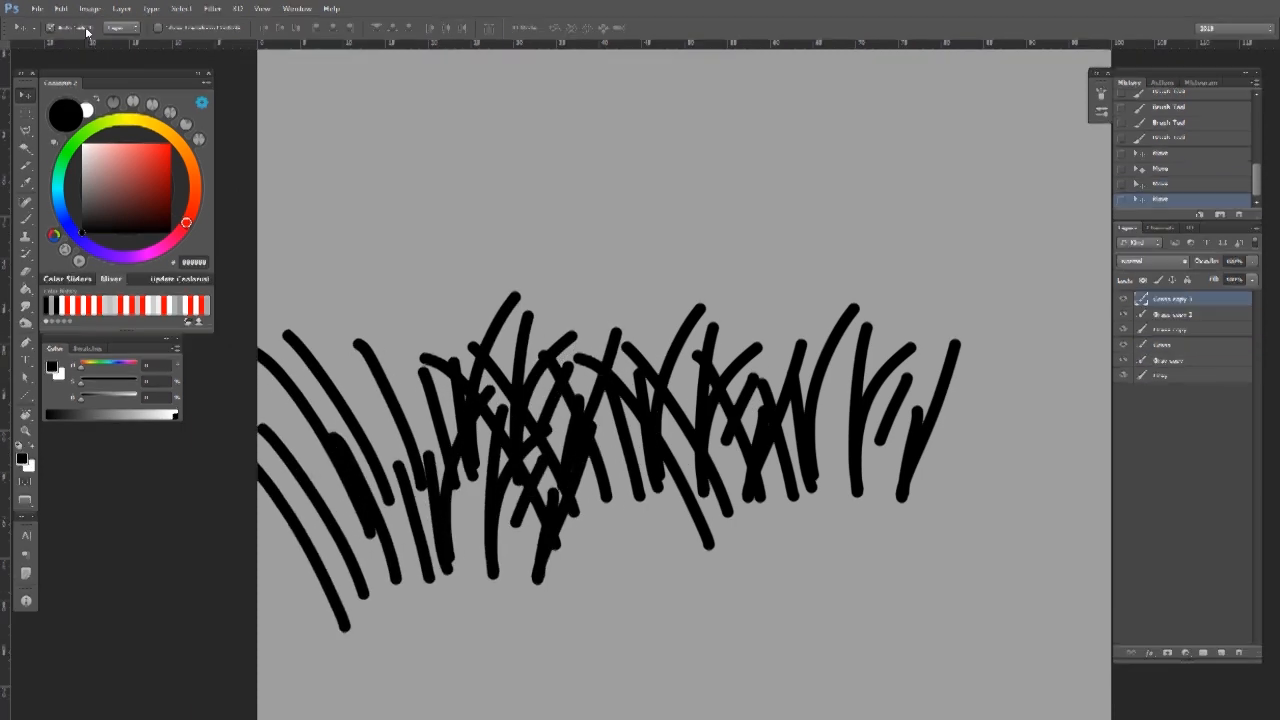
left_click_drag(503, 443, 902, 362)
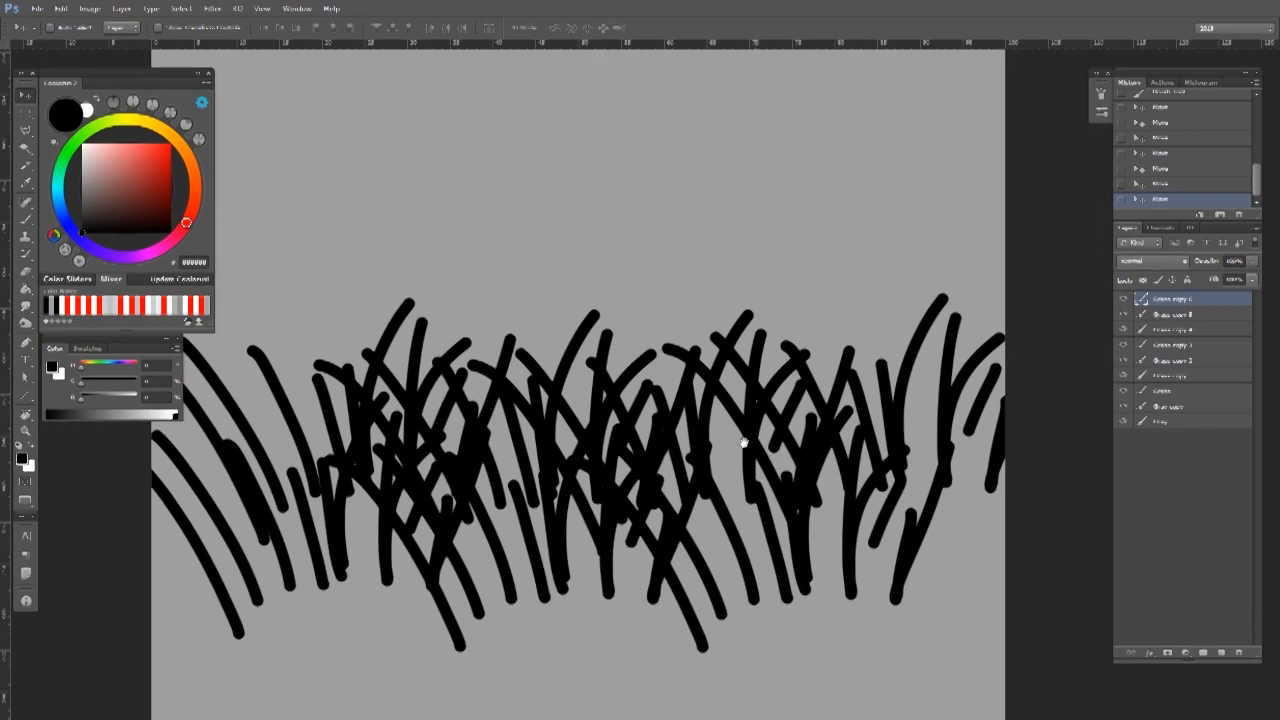
left_click_drag(662, 481, 750, 452)
left_click(750, 452, "alt")
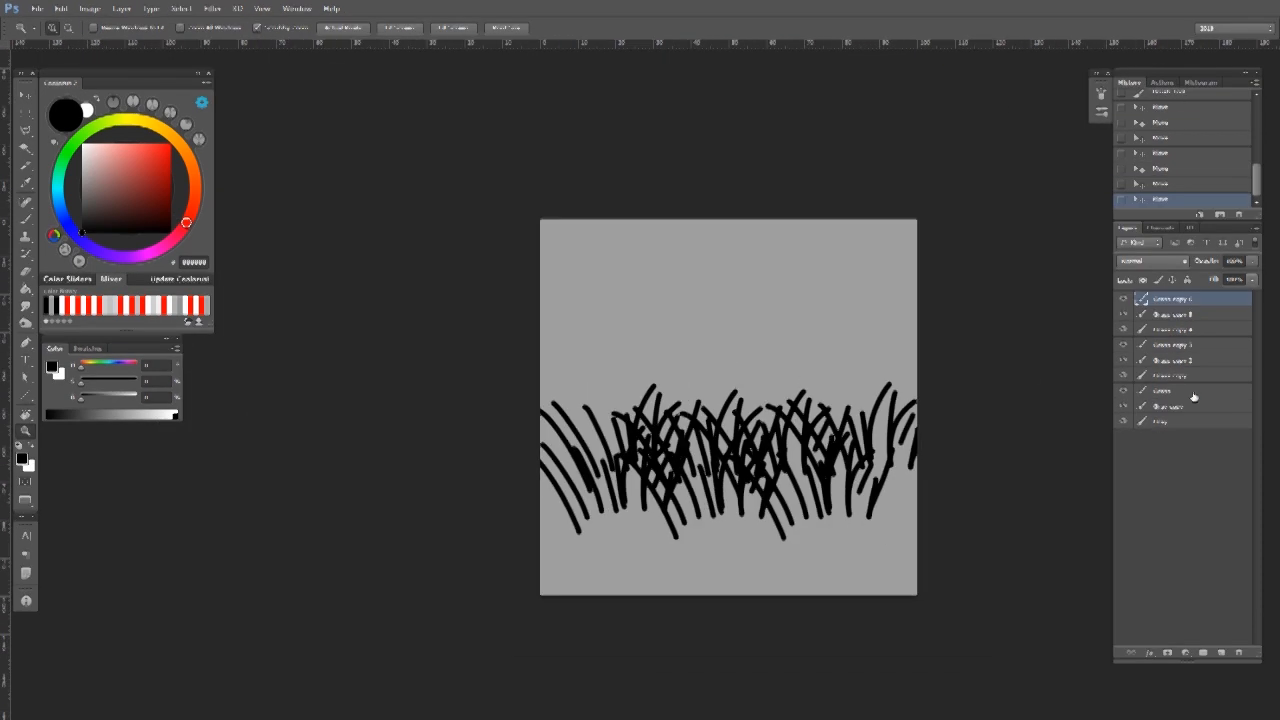
Merge all the grass copies into one layer above the Gray layer and shift the merged grass.
left_click(1122, 406, "shift")
key("ctrl+e")
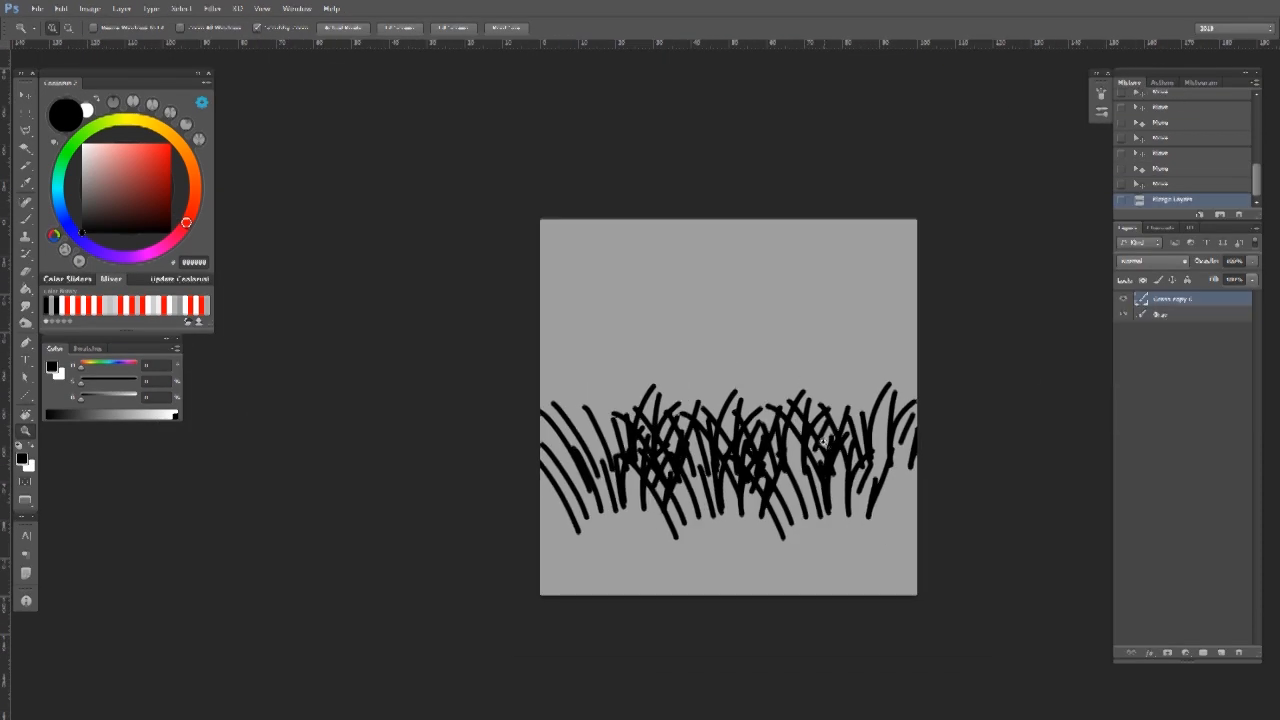
left_click(792, 452, "ctrl")
left_click_drag(799, 447, 772, 455)
left_click_drag(760, 442, 722, 407)
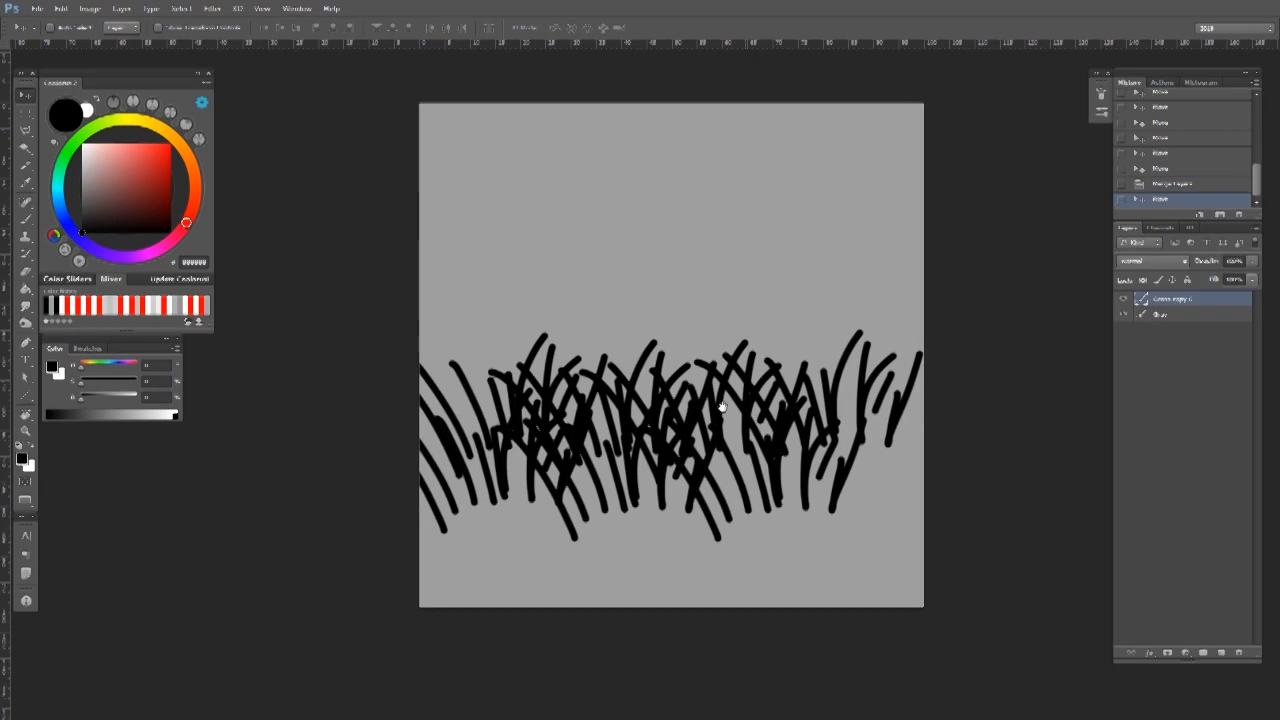
Try to thin the tip of a tall blade with the Eraser, undo it, and sample the background gray.
left_click(754, 435, "ctrl")
left_click_drag(722, 279, 677, 339)
left_click(677, 341, "ctrl")
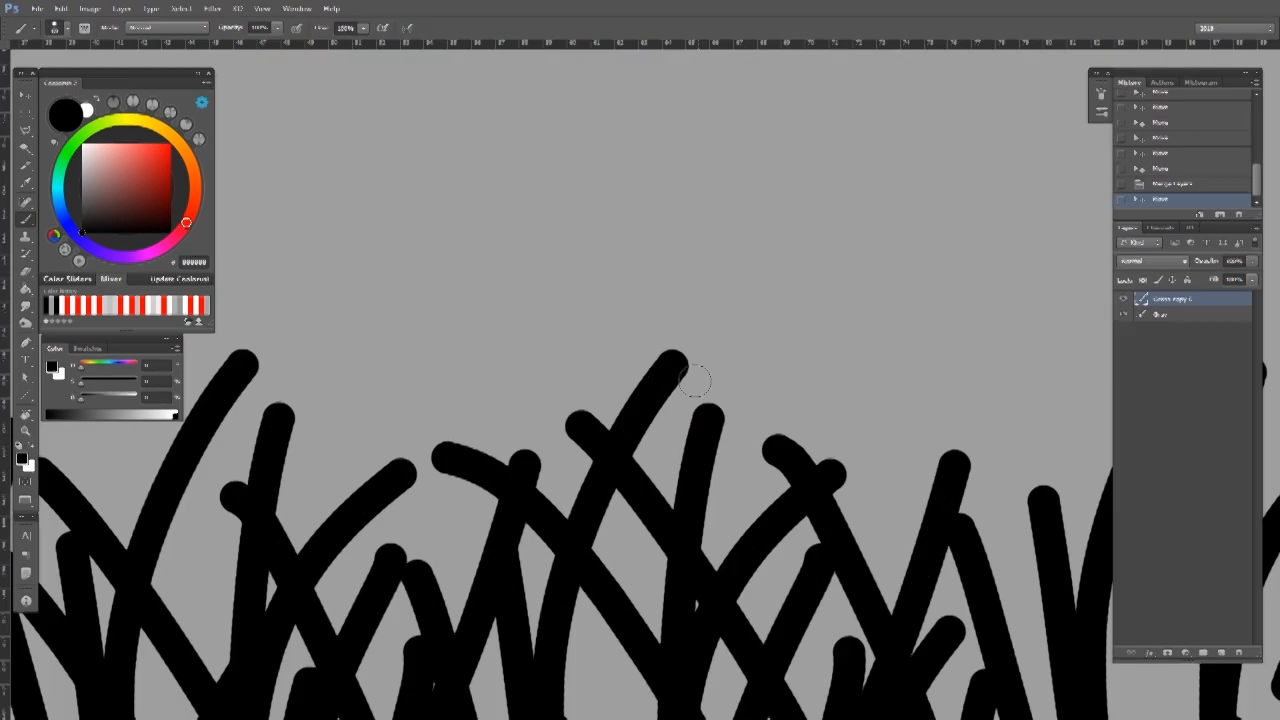
left_click_drag(664, 388, 676, 333)
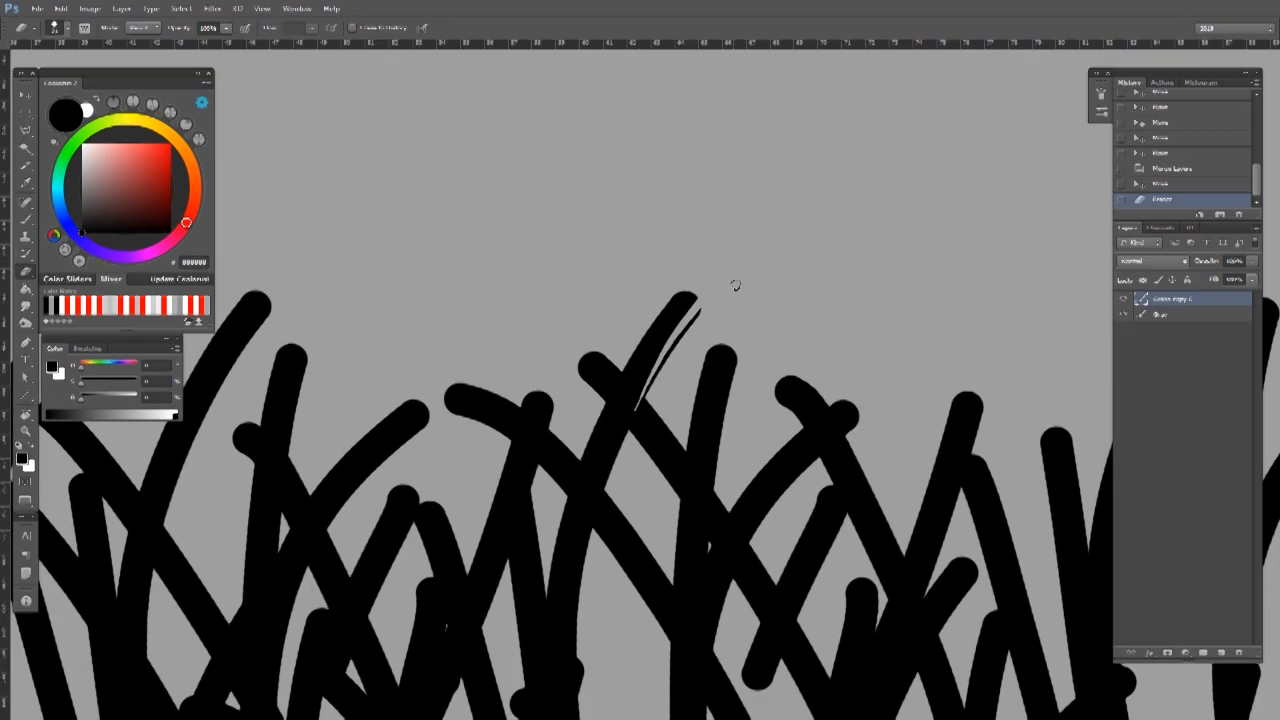
key("ctrl+z")
mouse_move(675, 415)
left_mouse_down()
mouse_move(638, 447)
mouse_move(677, 472)
left_mouse_up()
key("b")
left_click(682, 460, "alt")
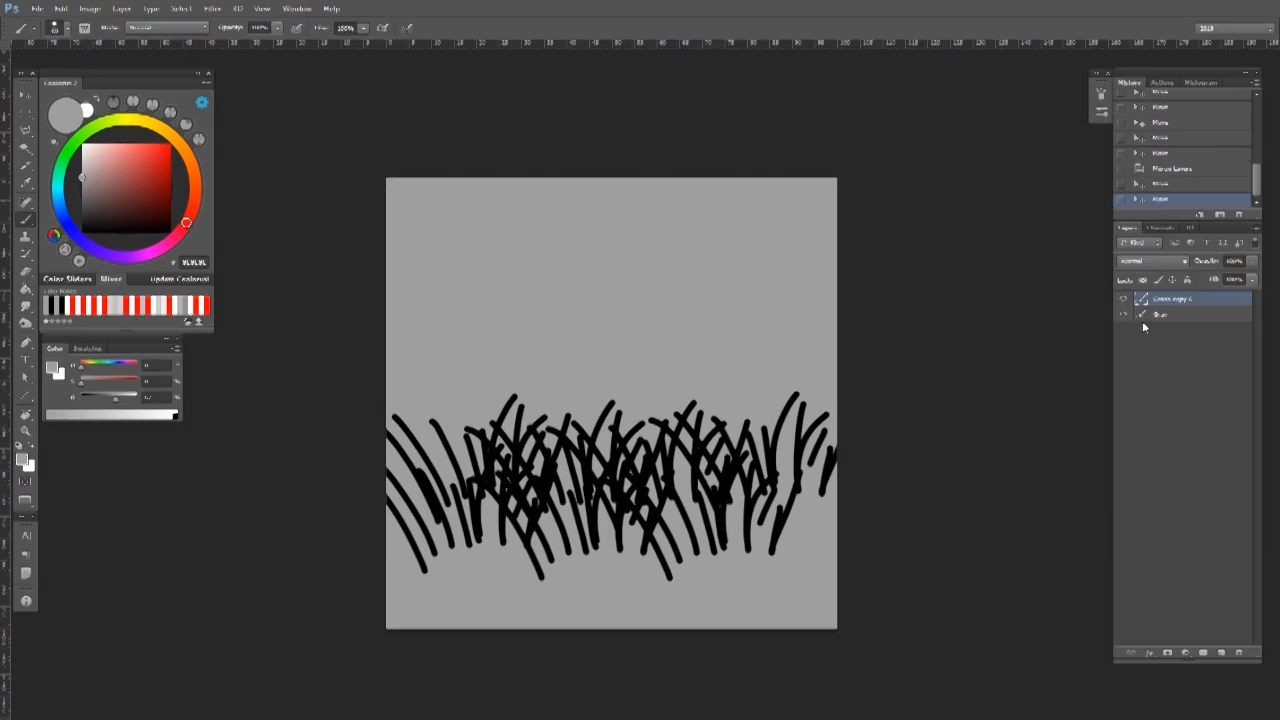
Restore the history state that has only the single grass tuft, before it was duplicated.
key("v")
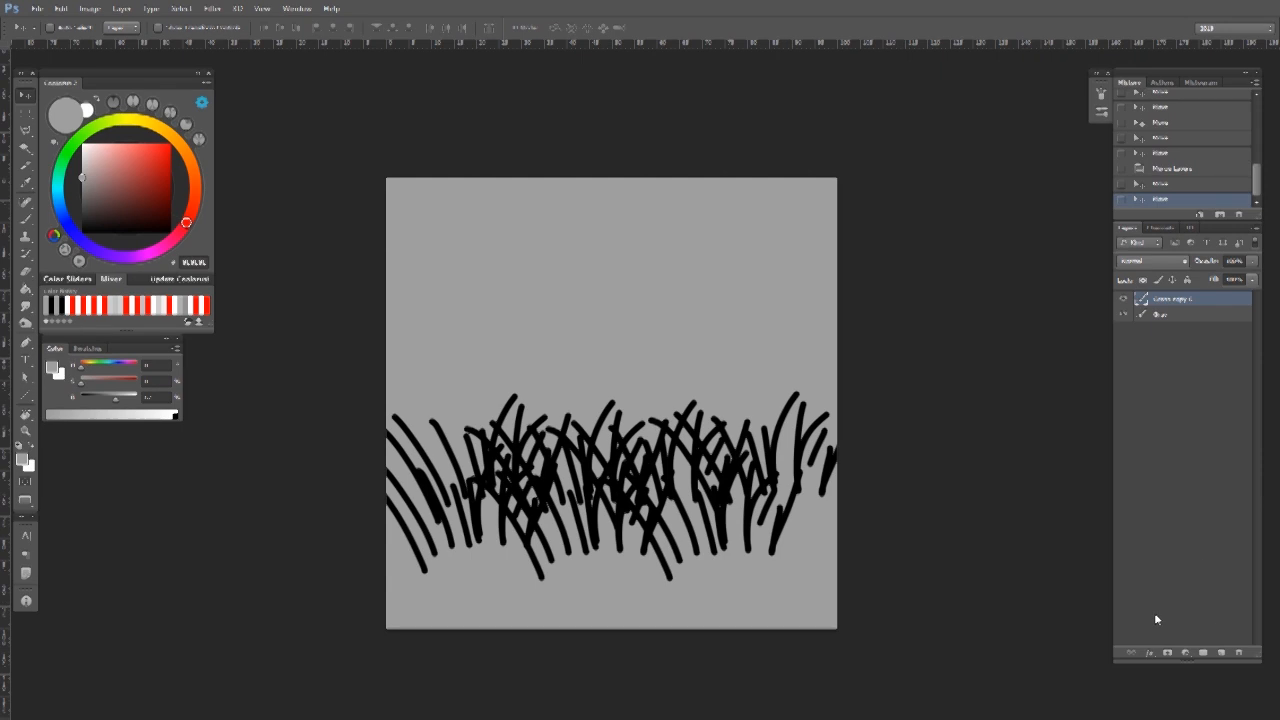
left_click_drag(1256, 190, 1257, 173)
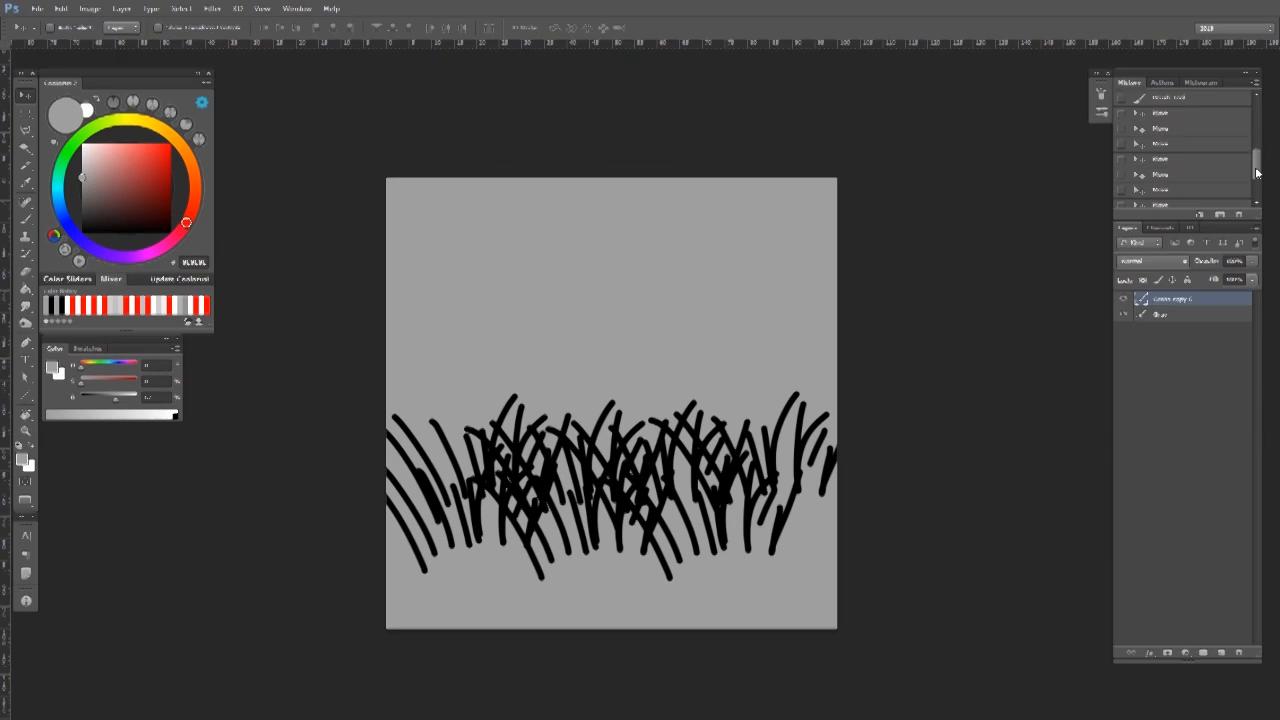
left_click(1194, 158)
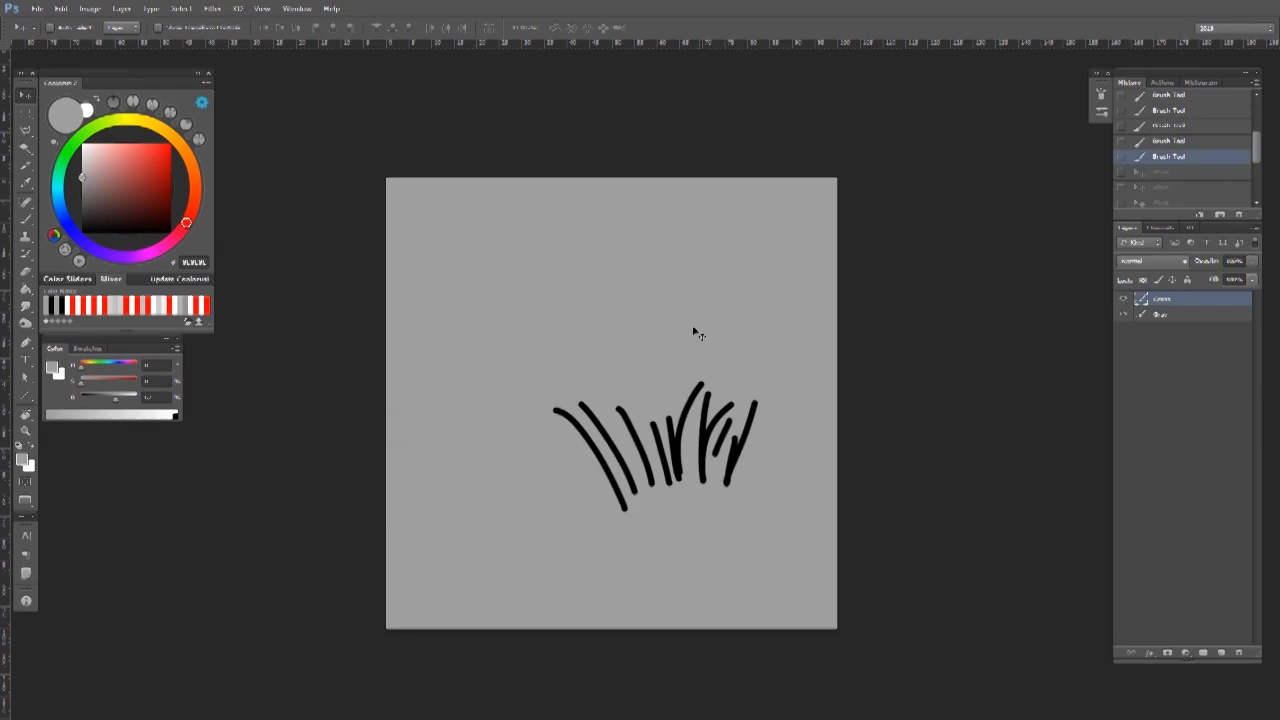
Select the grass blades with a rectangular marquee tightened by the Magic Wand, crop the image to them, and deselect.
left_click(685, 431)
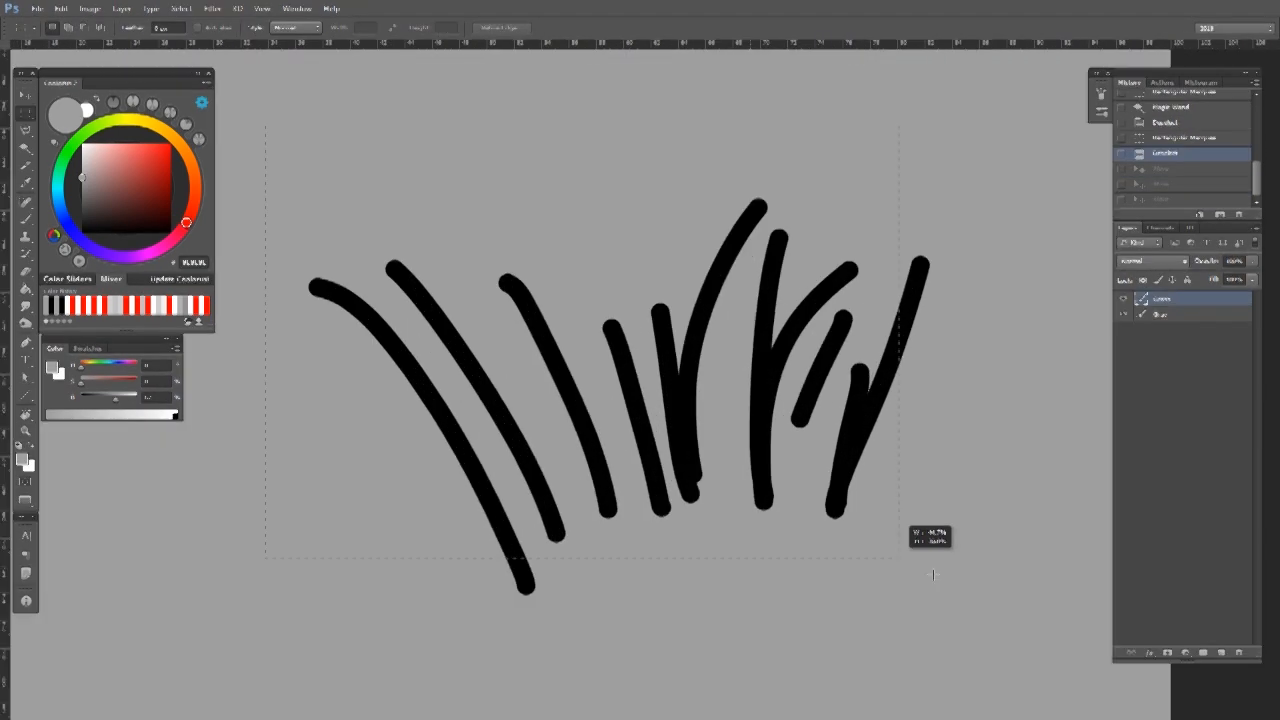
left_click_drag(900, 560, 1019, 640)
key("w")
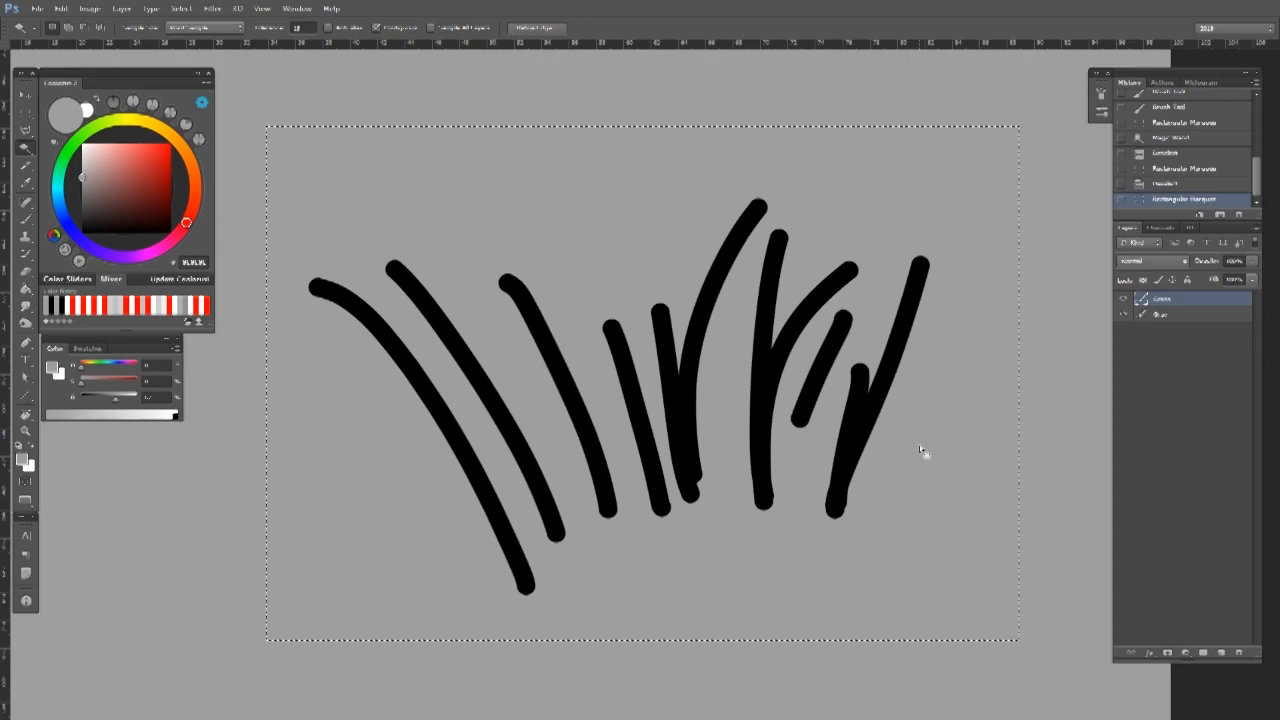
left_click(922, 452)
key("v")
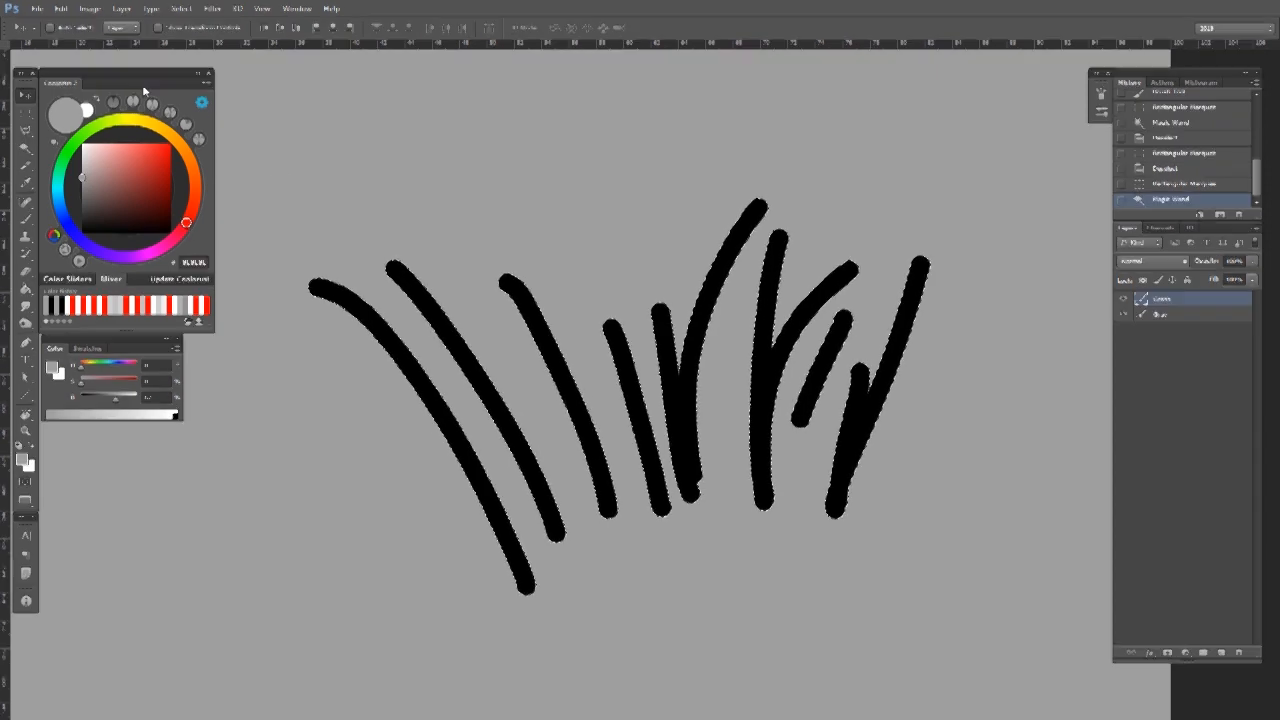
left_click(128, 142)
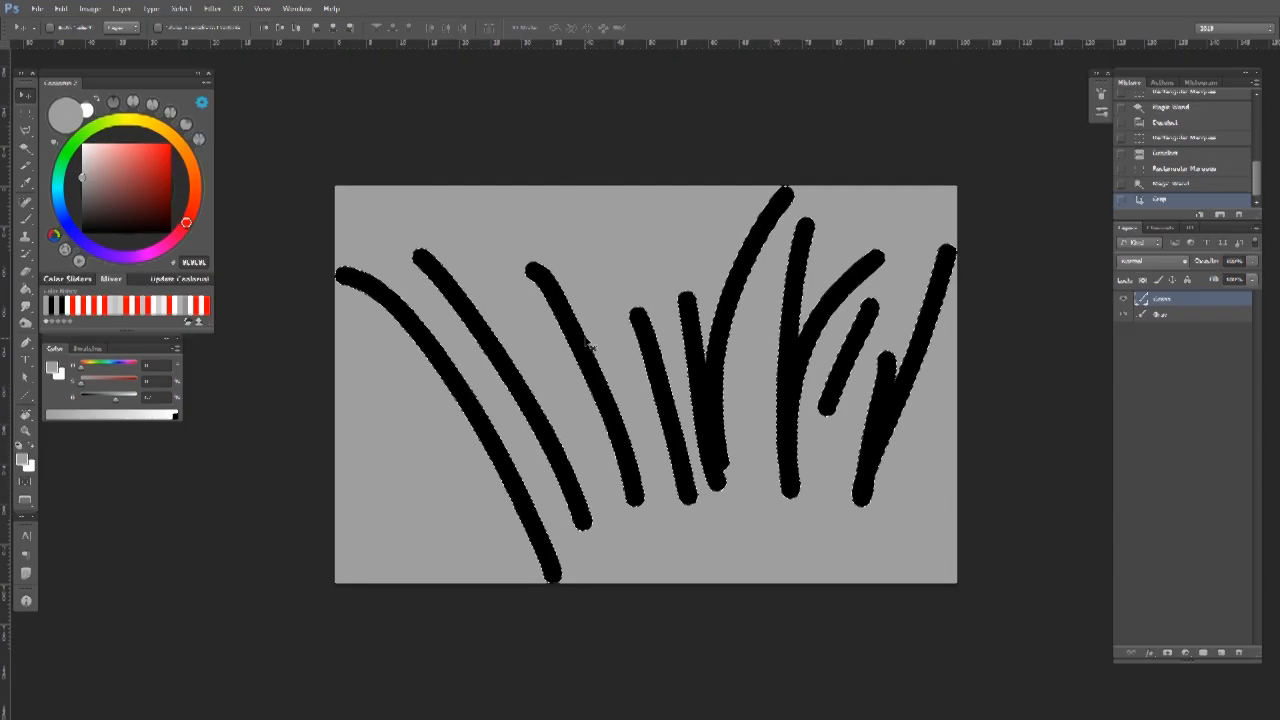
key("ctrl+d")
Resize the image to a height of 100 pixels with its proportions constrained.
mouse_move(674, 388)
left_mouse_down()
mouse_move(738, 390)
mouse_move(689, 397)
left_mouse_up()
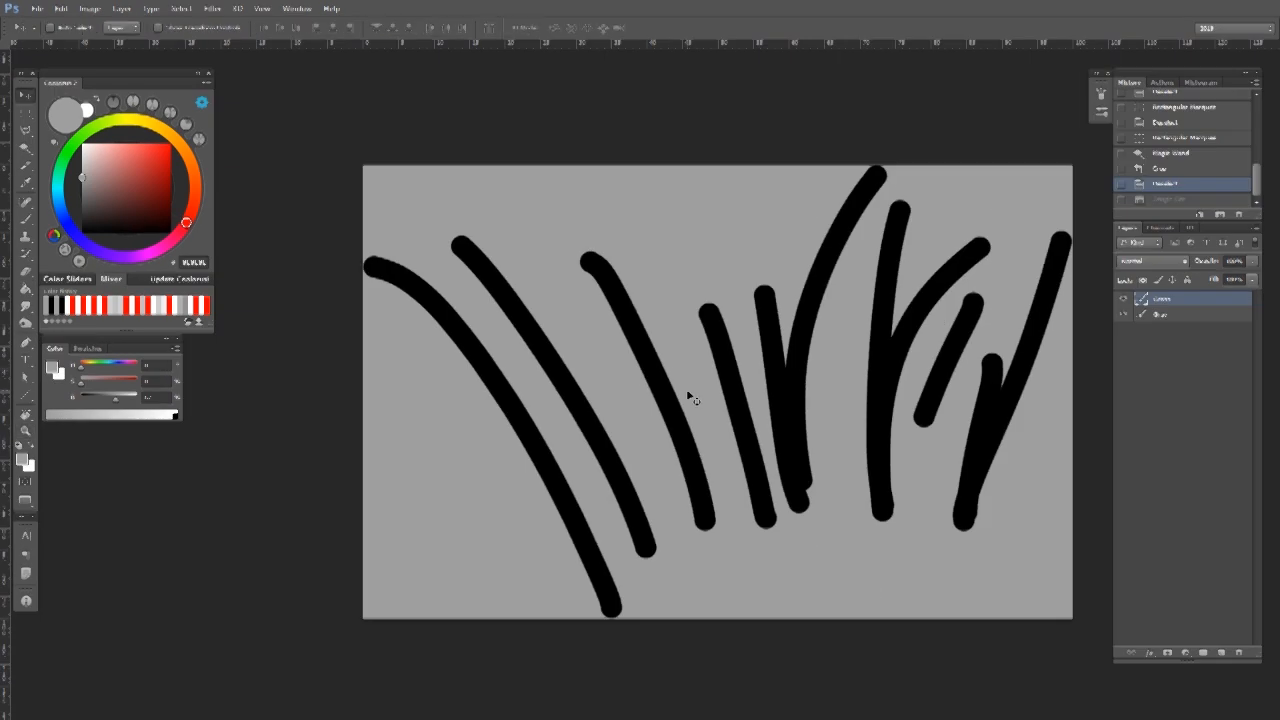
key("ctrl+alt+i")
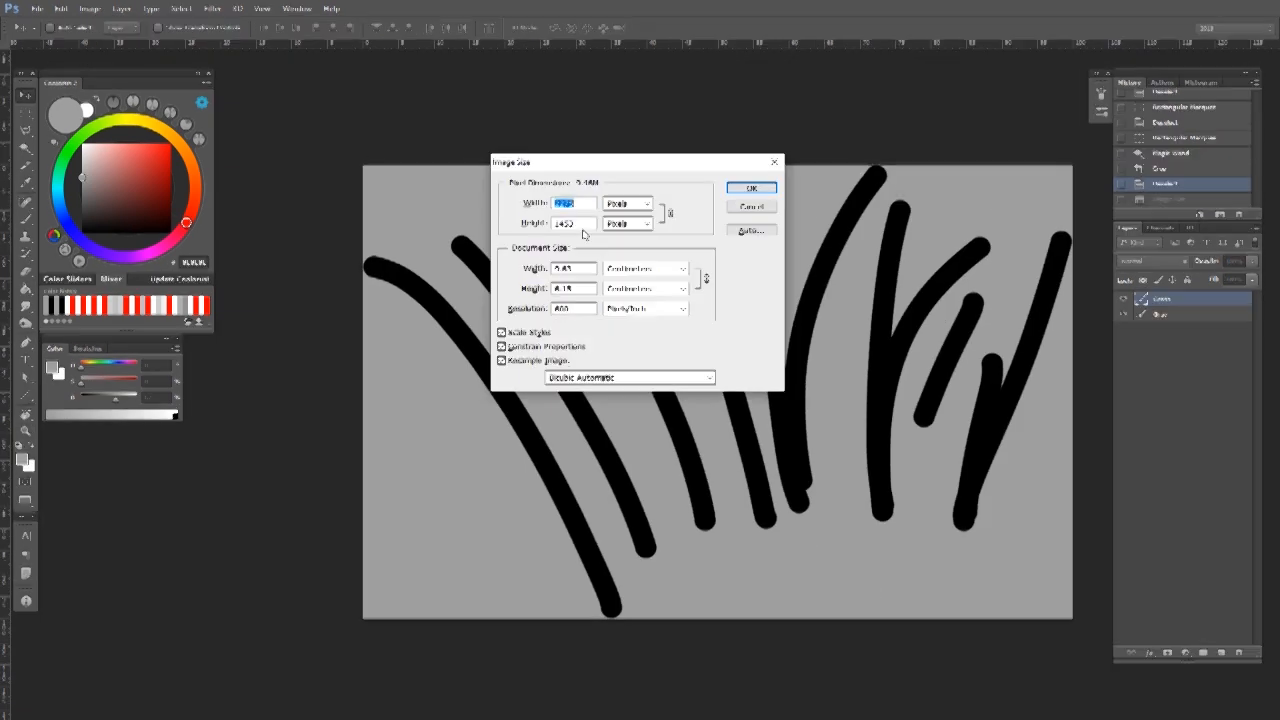
type("2275")
key("Tab")
type("100")
key("Return")
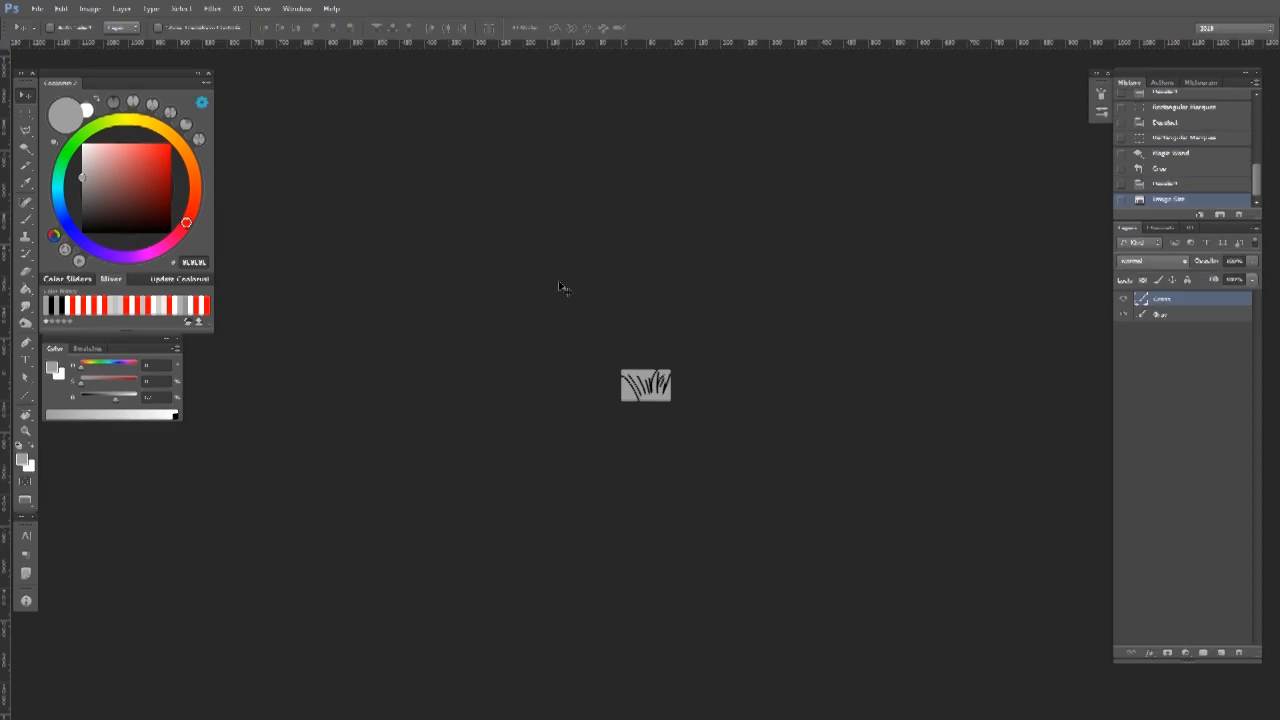
Hide the Gray layer to check the resized grass on a transparent background, and show it again.
left_click_drag(637, 402, 716, 430)
left_click(1123, 314)
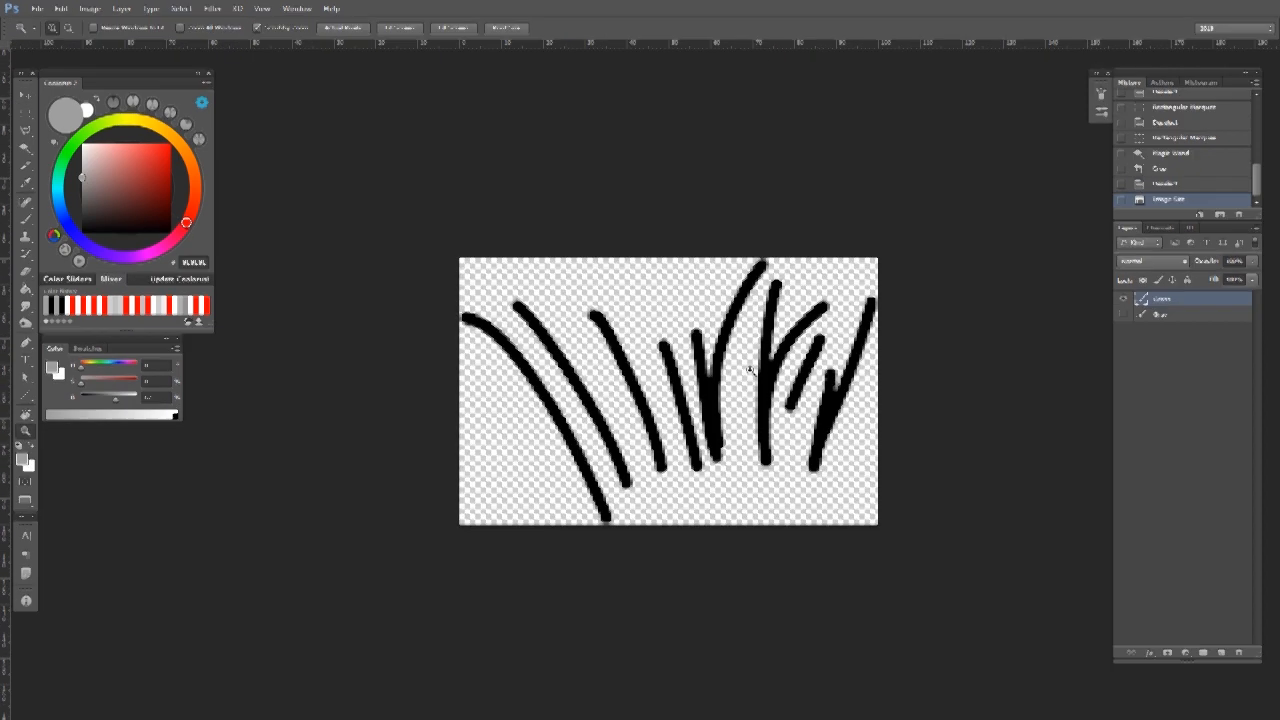
key("v")
left_click(1123, 314)
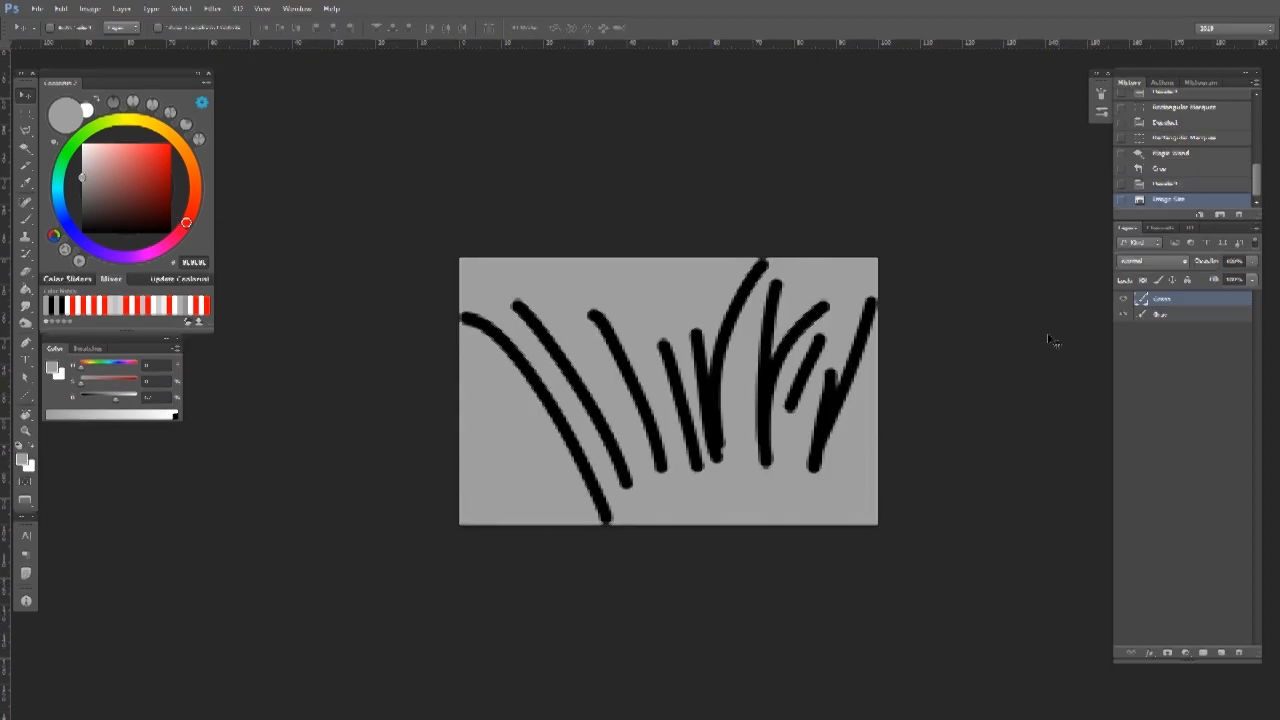
Turn off the Gray layer to view the grass against transparency, and turn it back on.
left_click_drag(671, 403, 642, 403)
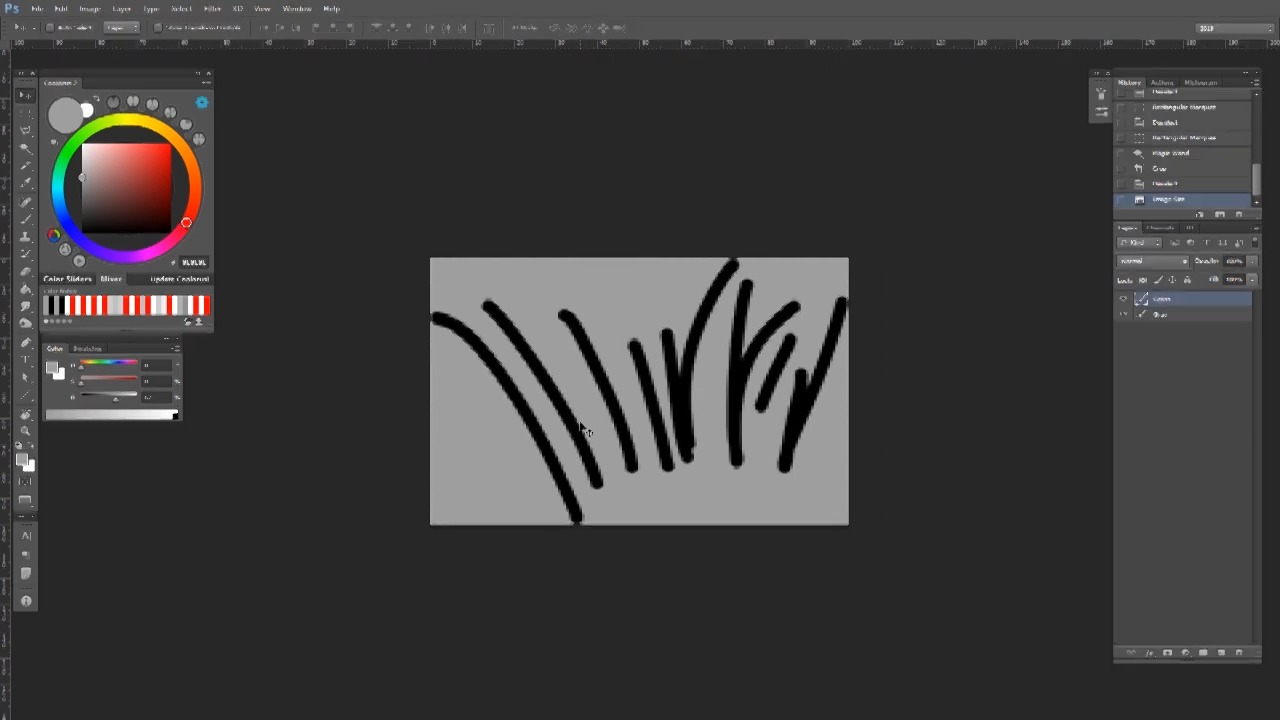
left_click(1123, 314)
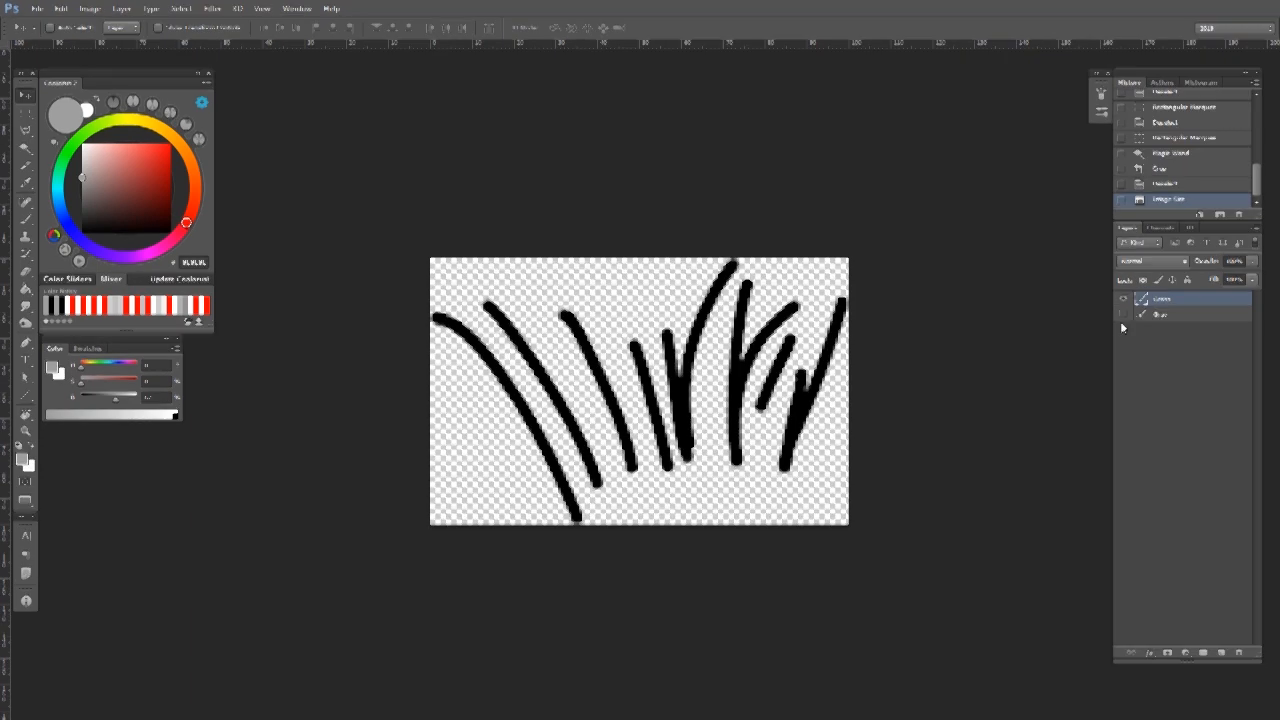
left_click(1123, 314)
Try a white Paint Bucket fill on the grass layer, undo it, and fill the Gray layer with white instead.
key("g")
key("d")
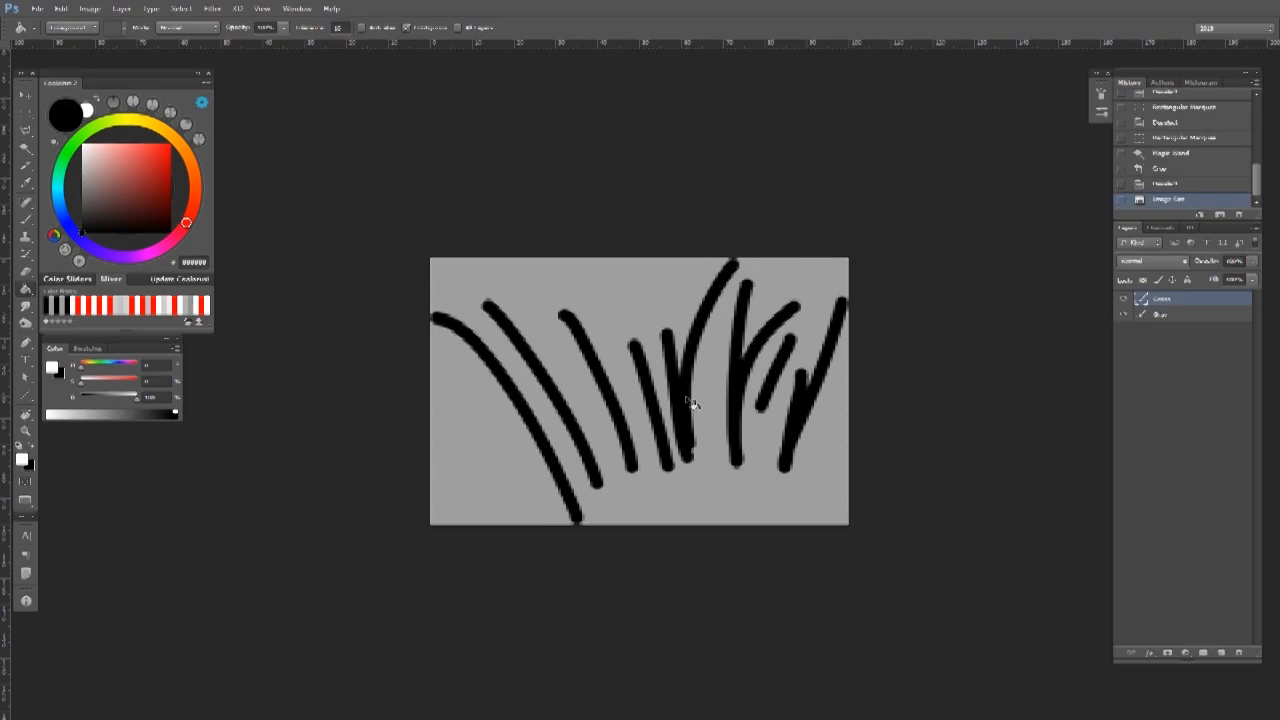
key("x")
left_click(691, 428)
key("ctrl+z")
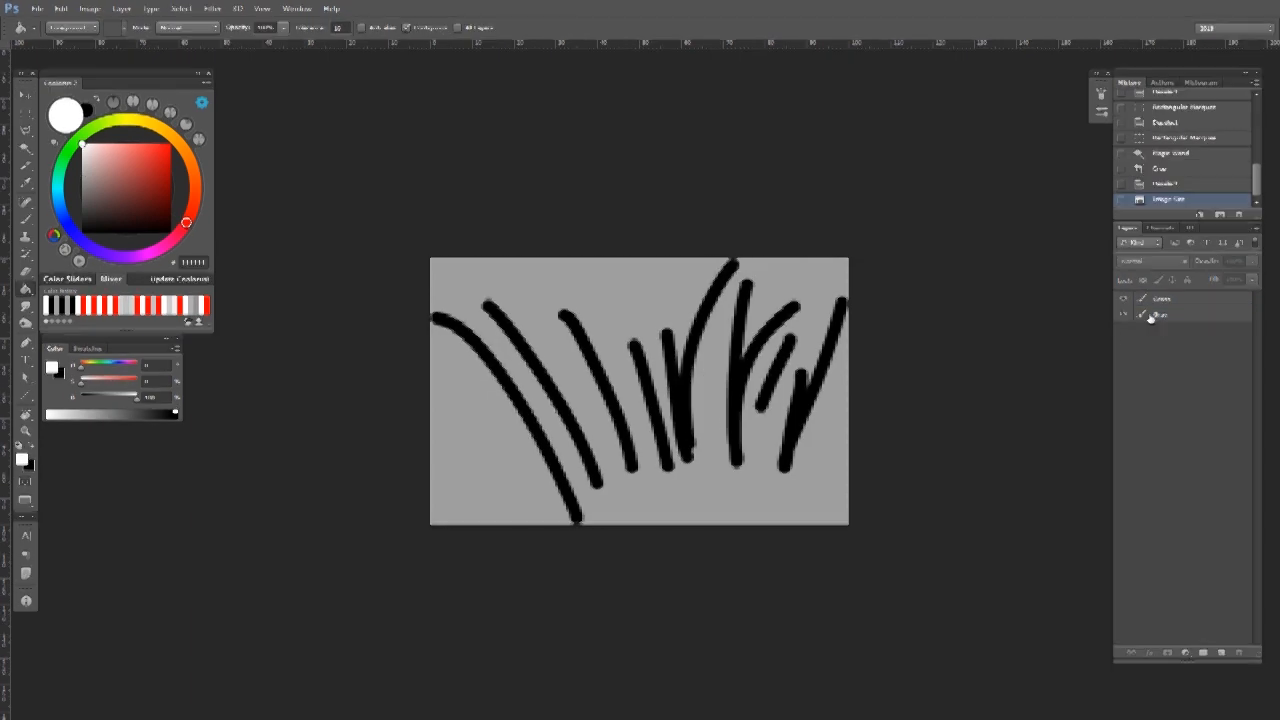
left_click(1155, 314)
left_click(586, 450)
key("v")
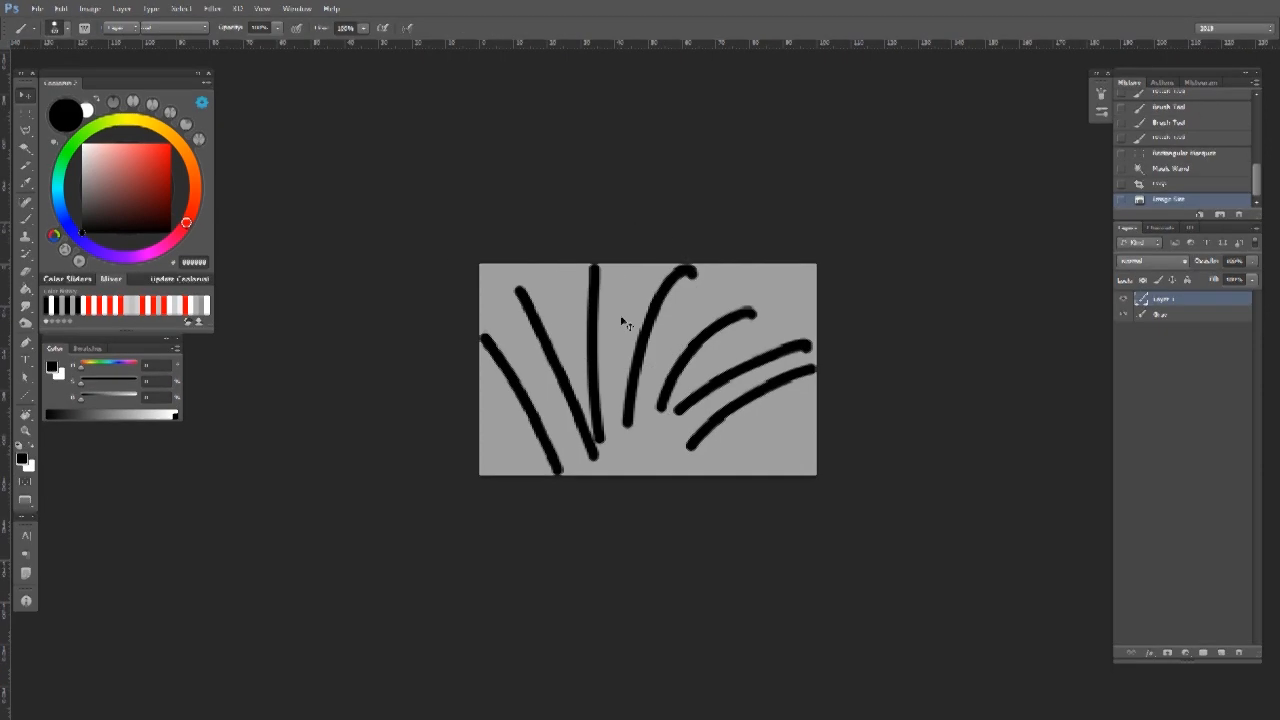
Fill the Gray layer behind the new grass tuft with white and make Layer 1 active again.
left_click(60, 8)
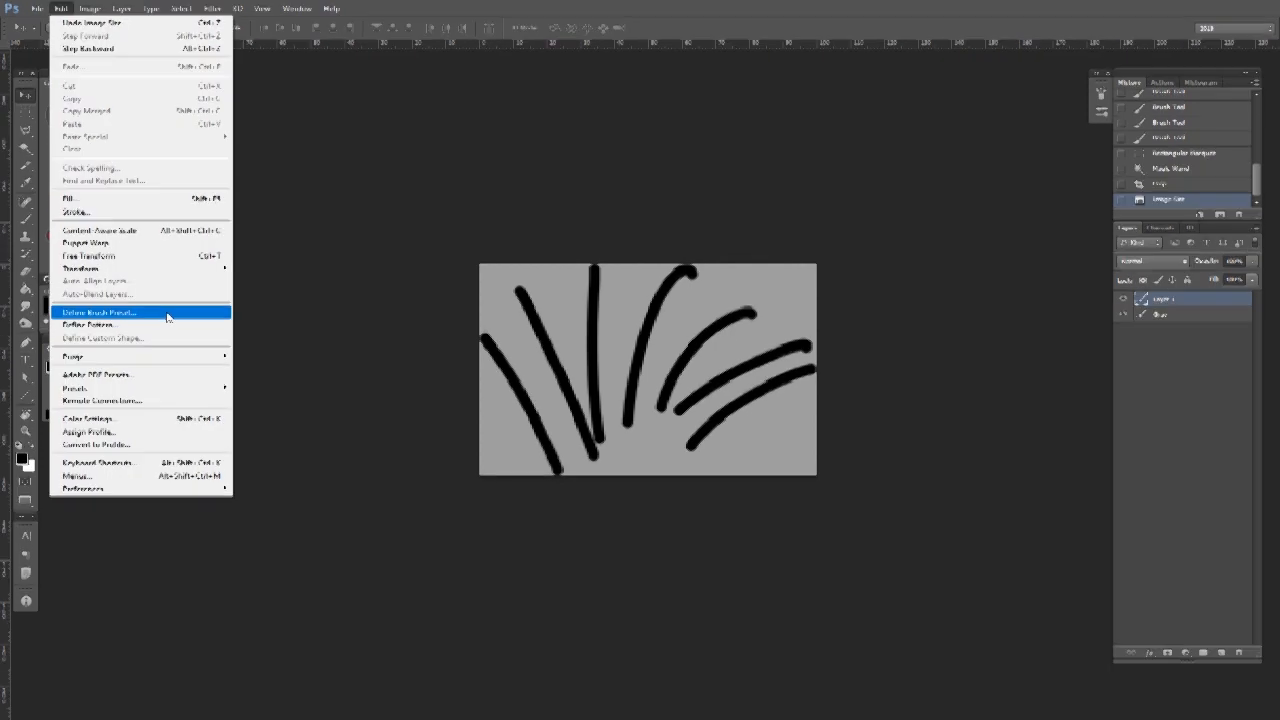
left_click(345, 352)
left_click(1123, 314)
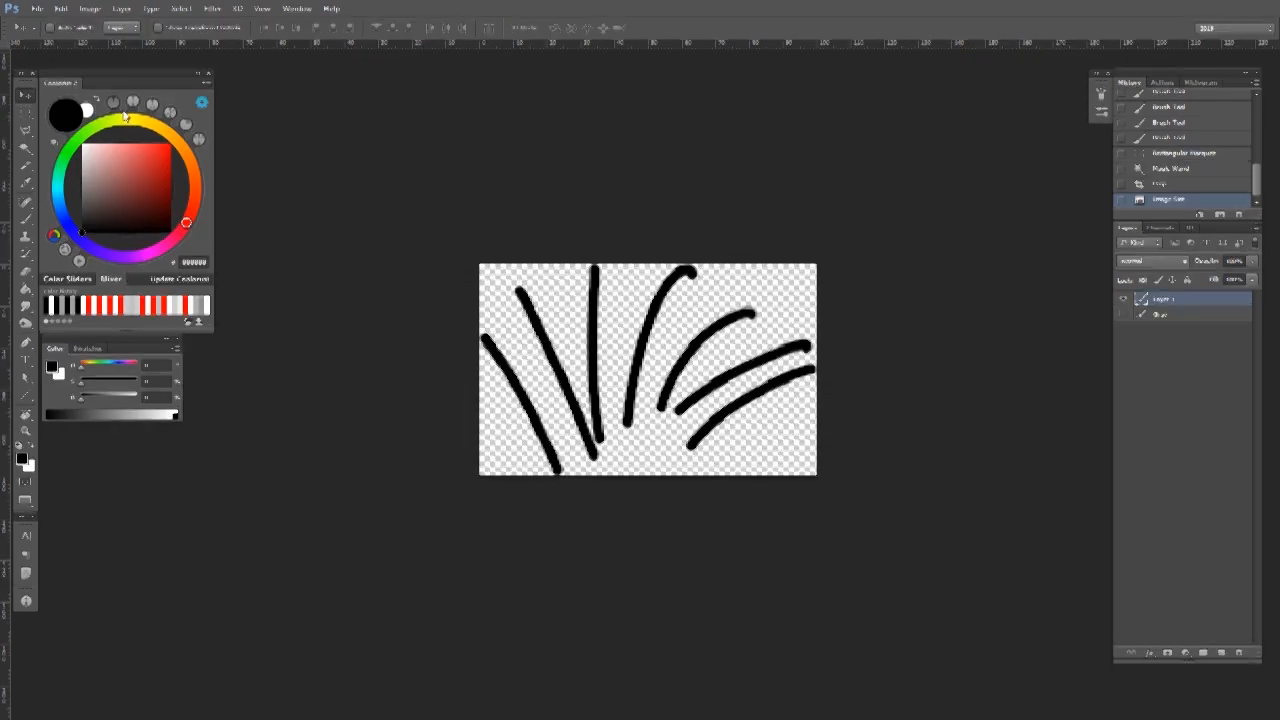
left_click(1150, 314)
left_click(1123, 314)
key("g")
key("x")
left_click(669, 374)
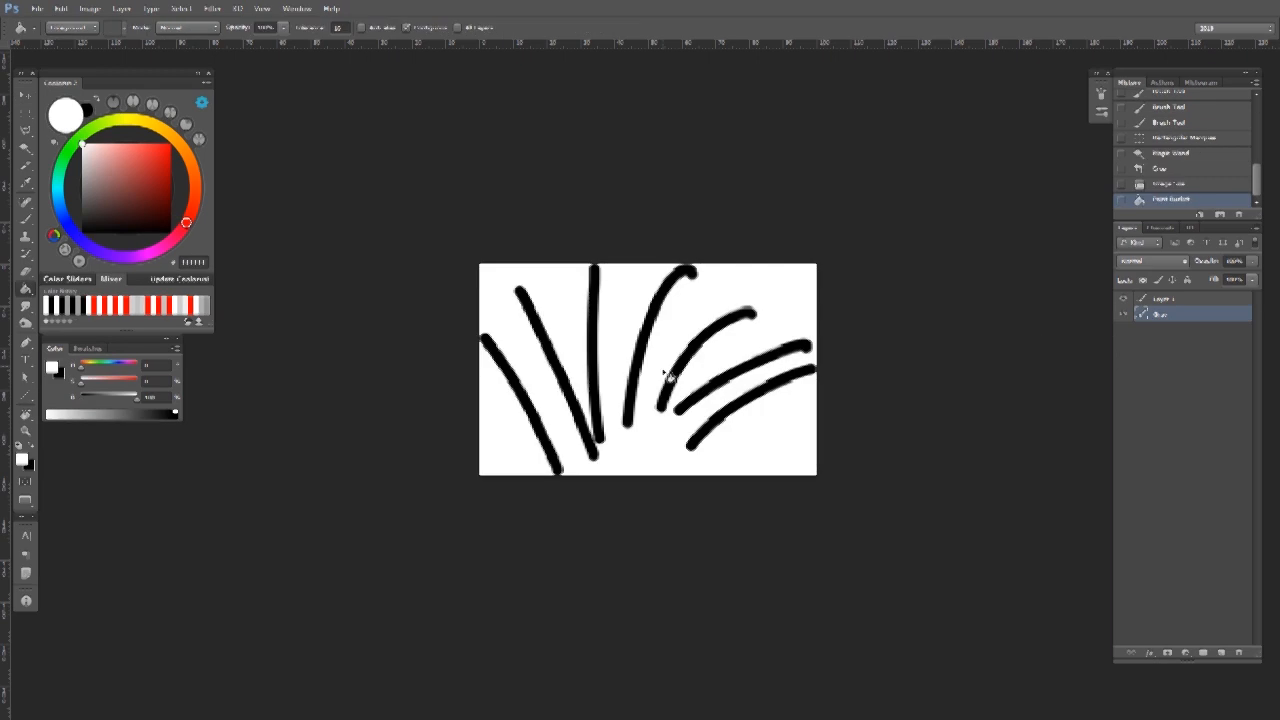
key("v")
left_click(1205, 299)
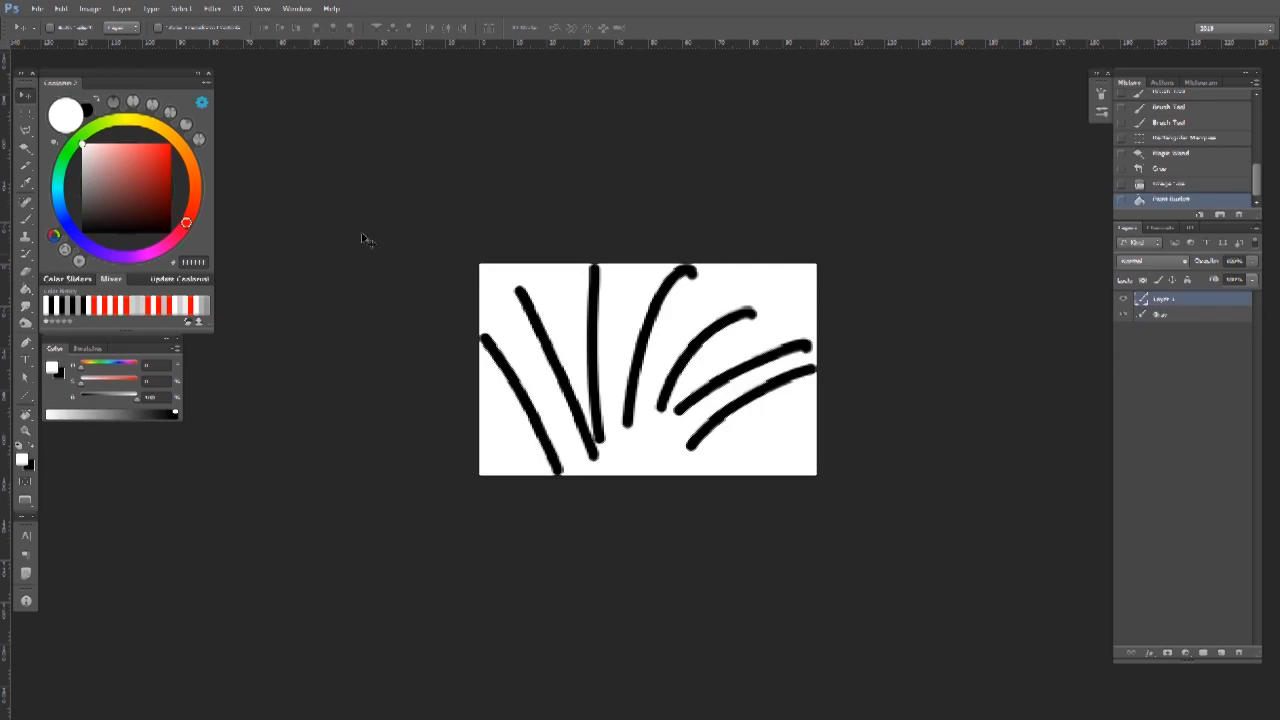
Define the grass tuft as a brush preset named Grass 1.
left_click(61, 8)
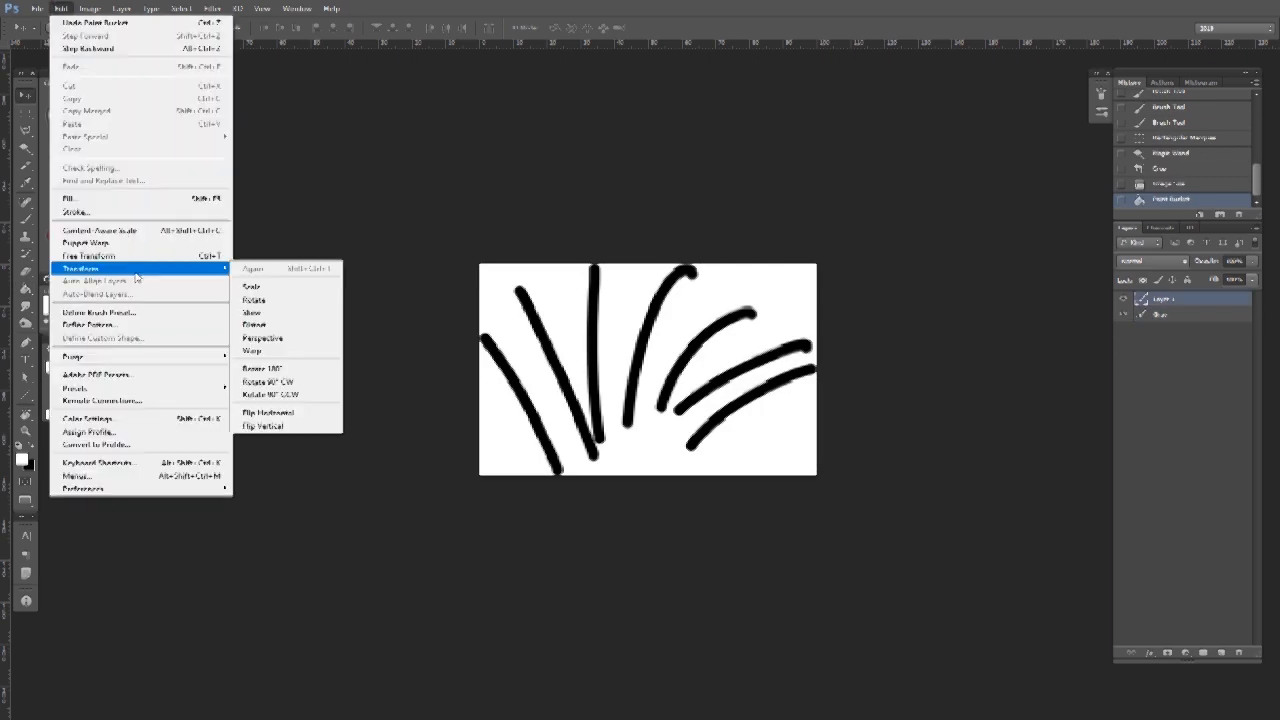
left_click(120, 312)
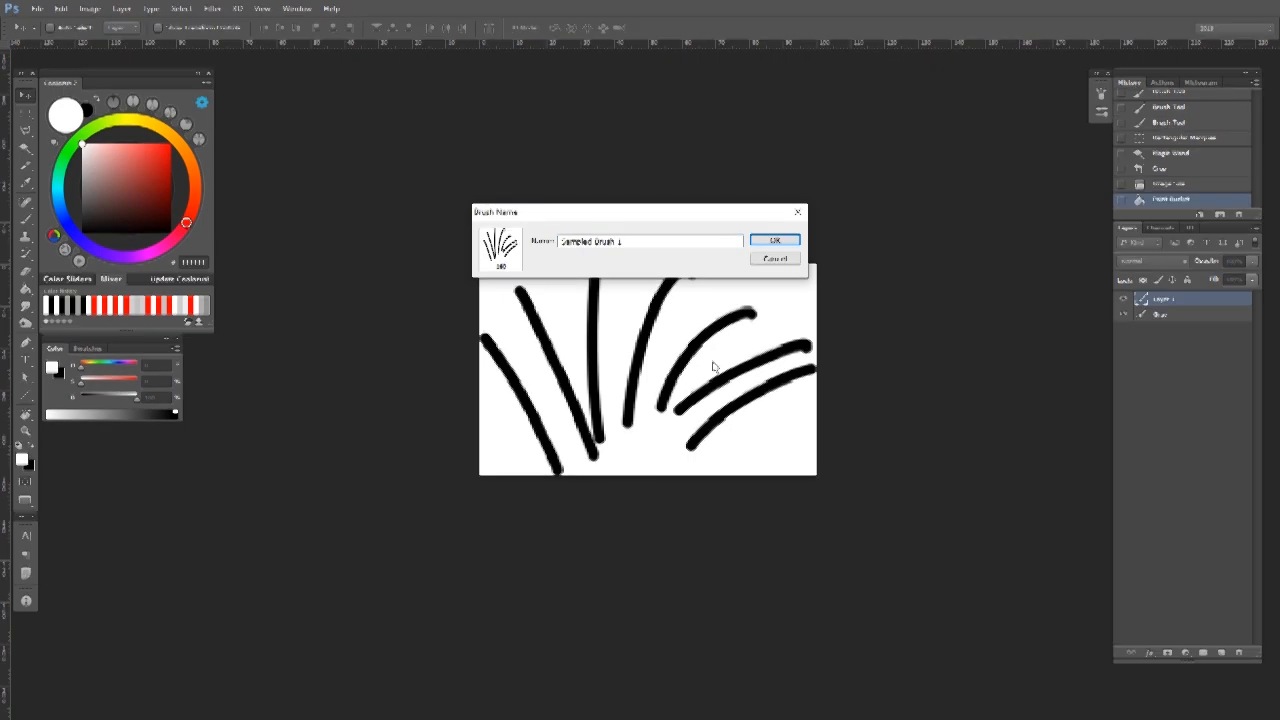
type("Grass 1")
key("Return")
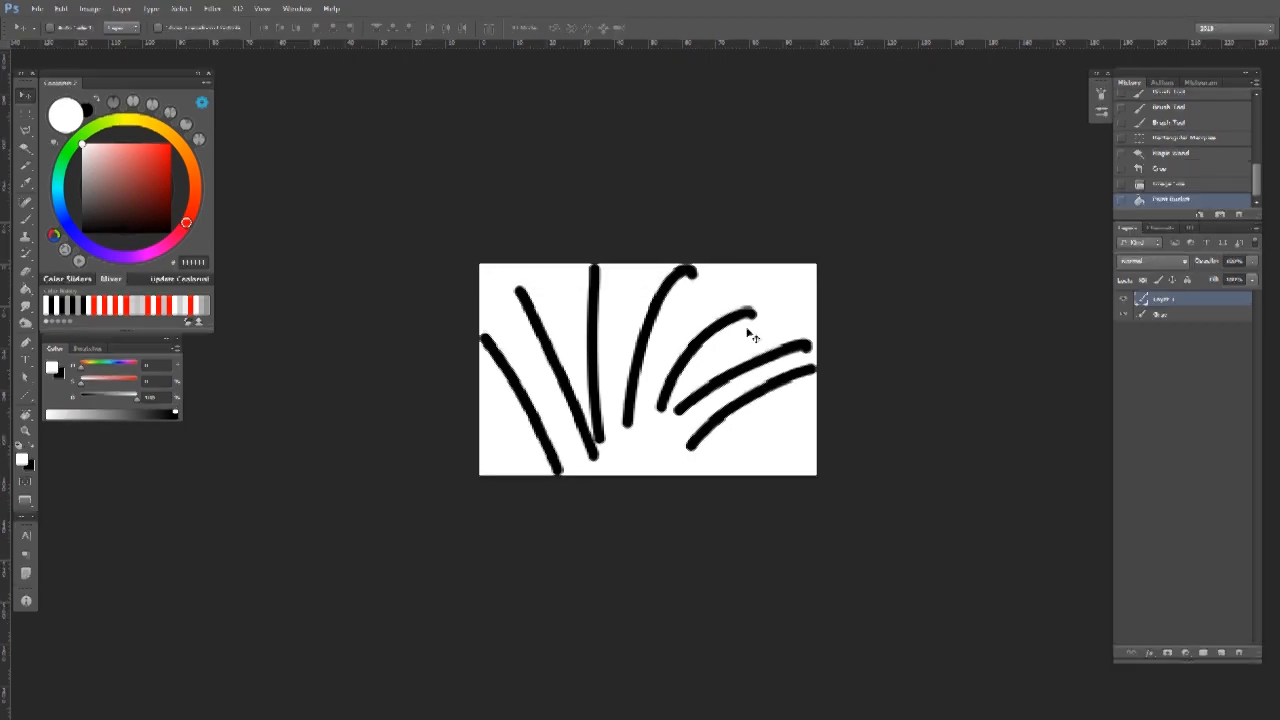
Go back in the history to the full canvas before the crop and clear the grass blades from Layer 1.
left_click(1192, 170)
key("z")
left_click_drag(792, 354, 728, 349)
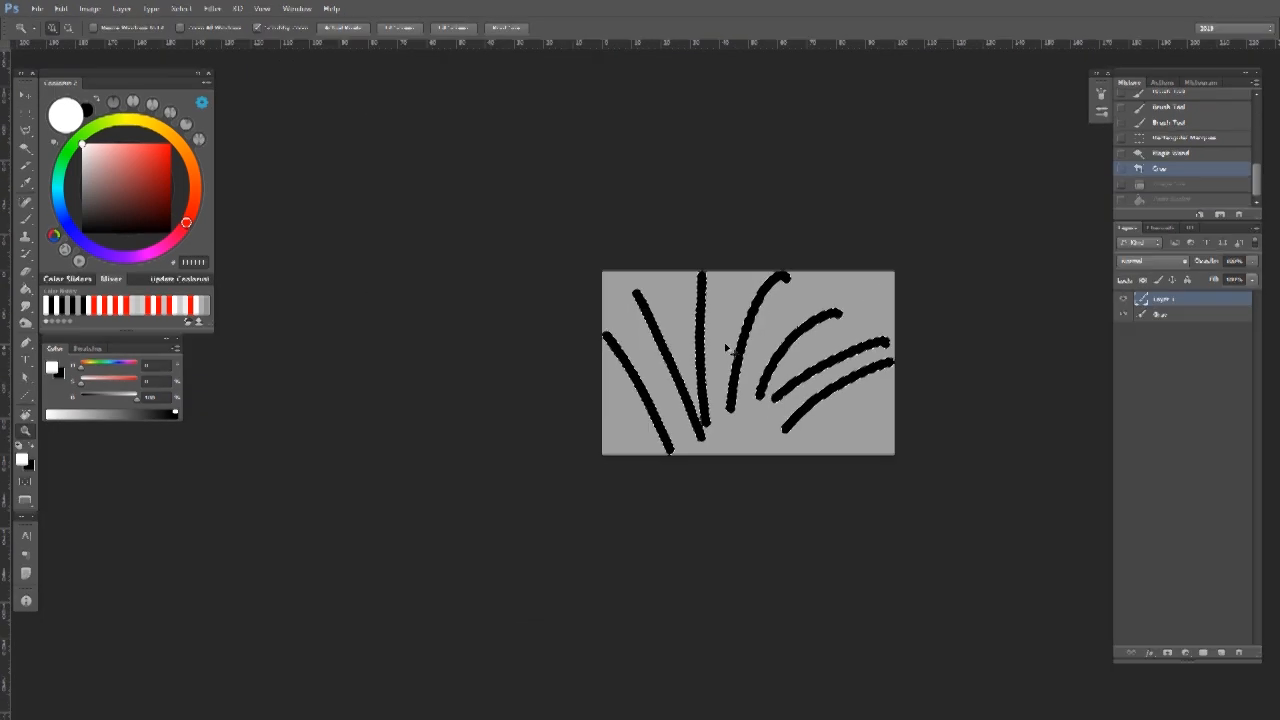
key("ctrl+z")
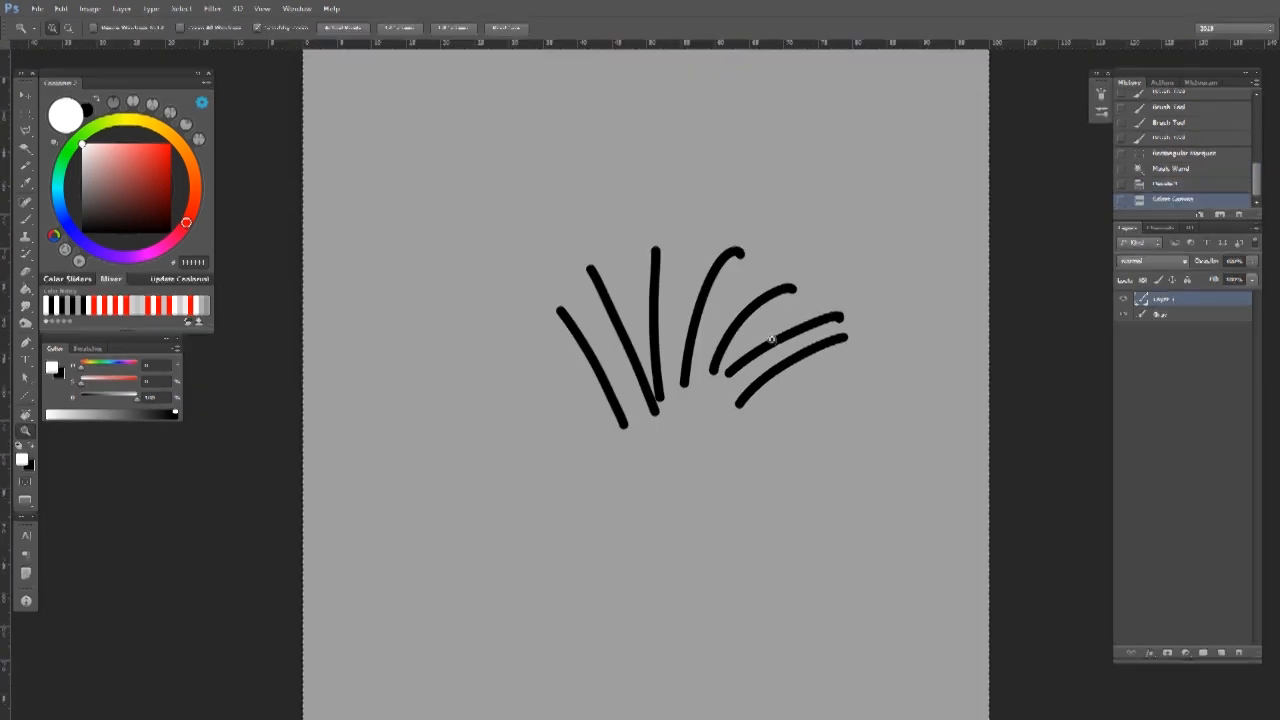
key("Delete")
mouse_move(680, 335)
left_mouse_down()
mouse_move(724, 335)
mouse_move(612, 328)
left_mouse_up()
key("ctrl+space")
Choose the Grass 1 brush, try it on the canvas, and make black the foreground color.
right_click(675, 329)
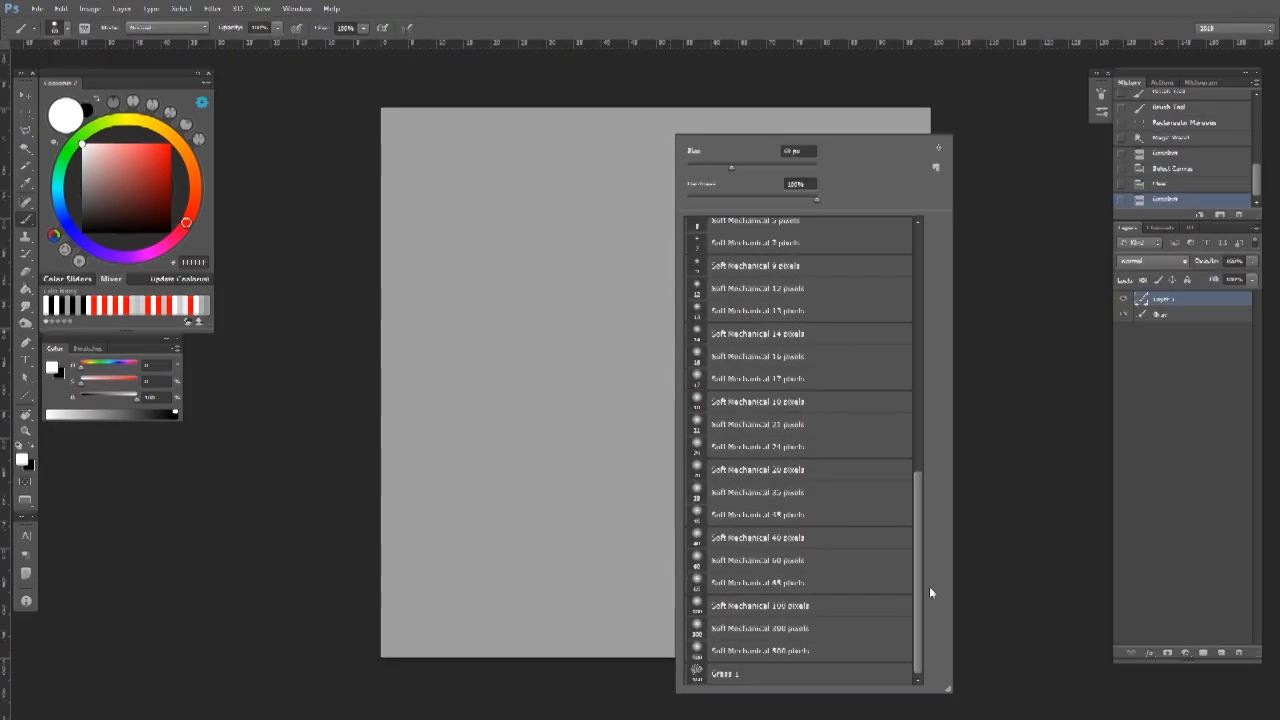
left_click(747, 679)
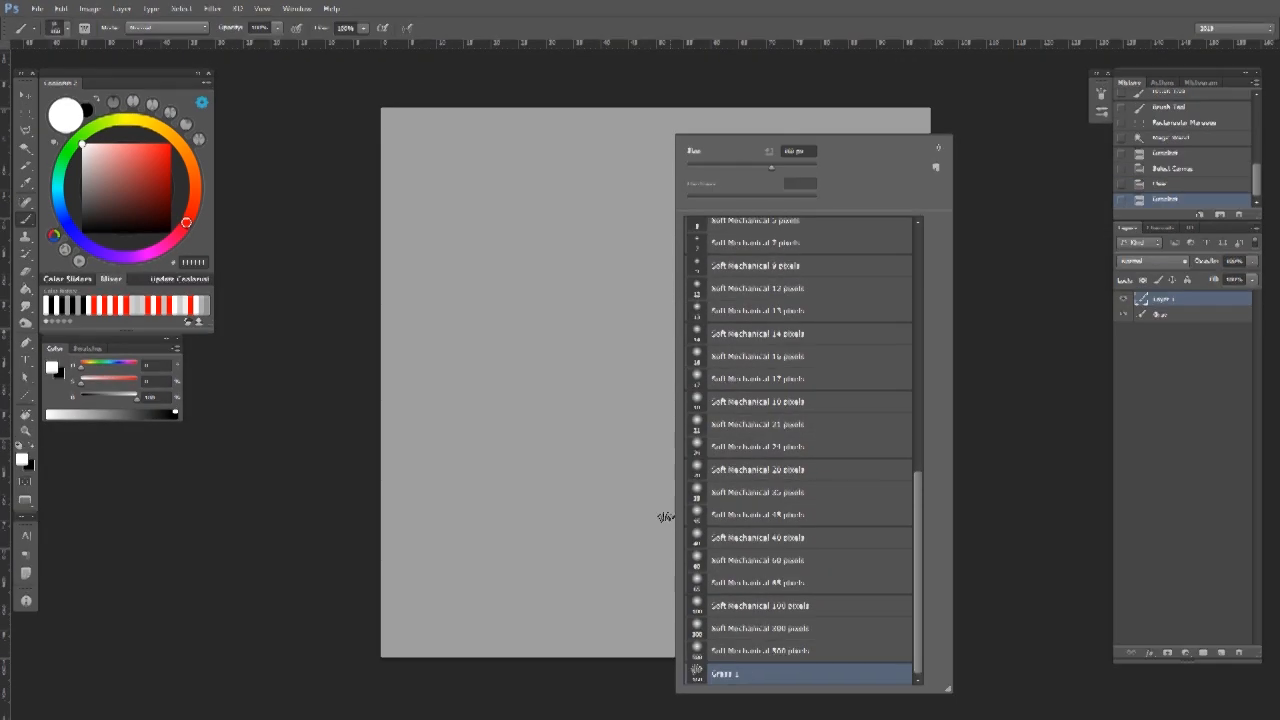
left_click(494, 360)
mouse_move(590, 355)
left_mouse_down()
mouse_move(631, 352)
mouse_move(578, 353)
left_mouse_up()
key("x")
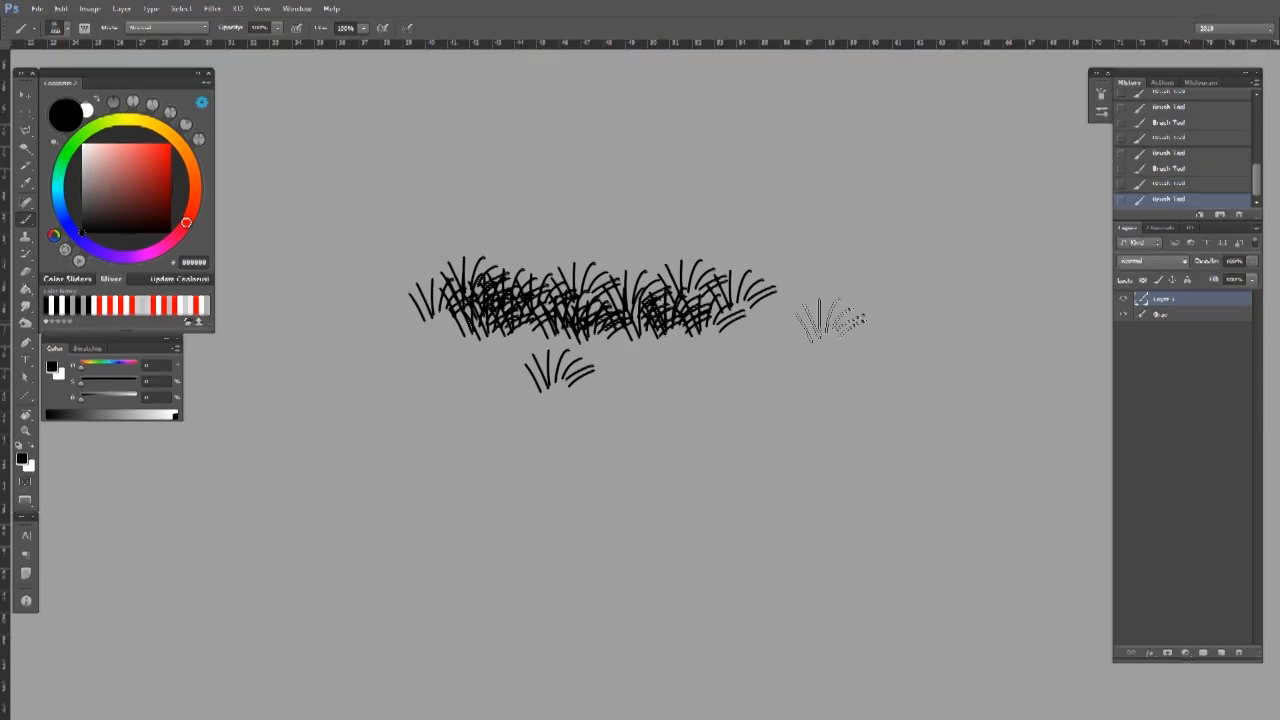
Paint black test patches and loops of grass with the Grass 1 brush, and clear them from Layer 1.
left_click_drag(660, 410, 545, 415)
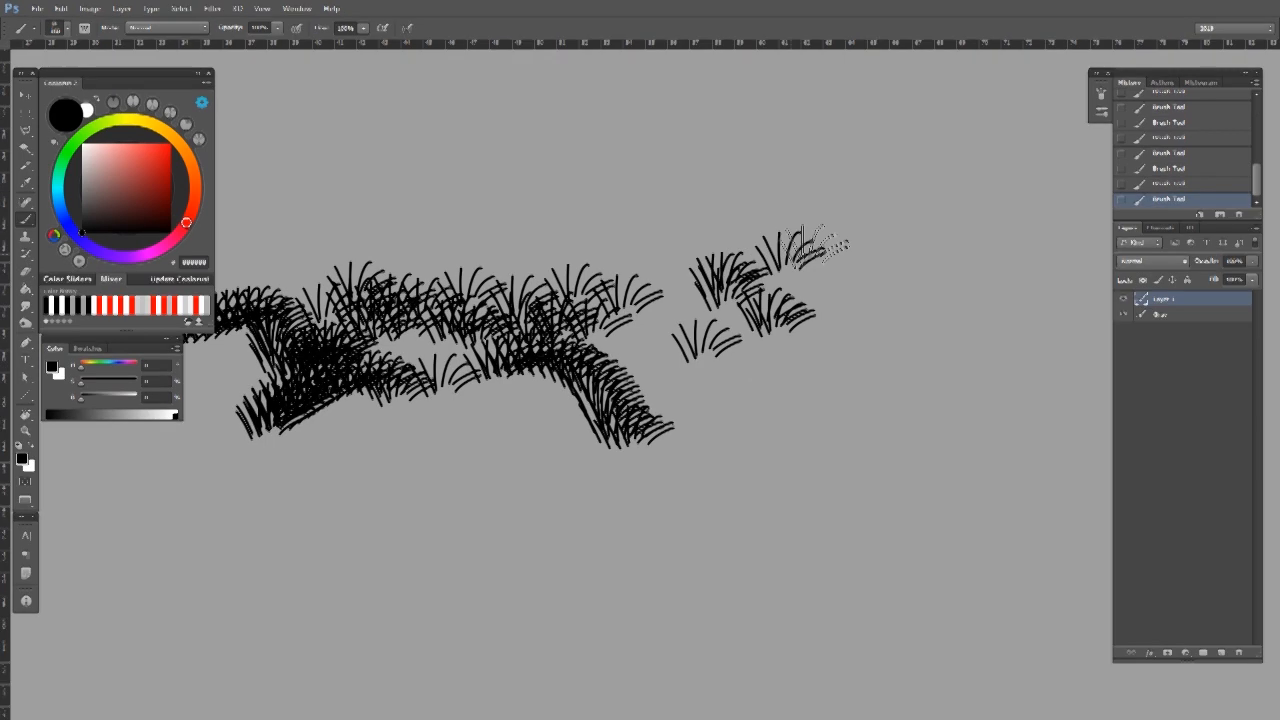
left_click_drag(799, 343, 695, 311)
mouse_move(580, 378)
left_mouse_down()
mouse_move(897, 389)
mouse_move(620, 452)
mouse_move(560, 479)
mouse_move(890, 545)
mouse_move(370, 420)
mouse_move(460, 480)
left_mouse_up()
mouse_move(310, 183)
left_mouse_down()
mouse_move(460, 225)
mouse_move(520, 200)
mouse_move(660, 180)
mouse_move(710, 215)
mouse_move(470, 258)
mouse_move(350, 230)
left_mouse_up()
key("z")
left_click_drag(613, 372, 588, 426)
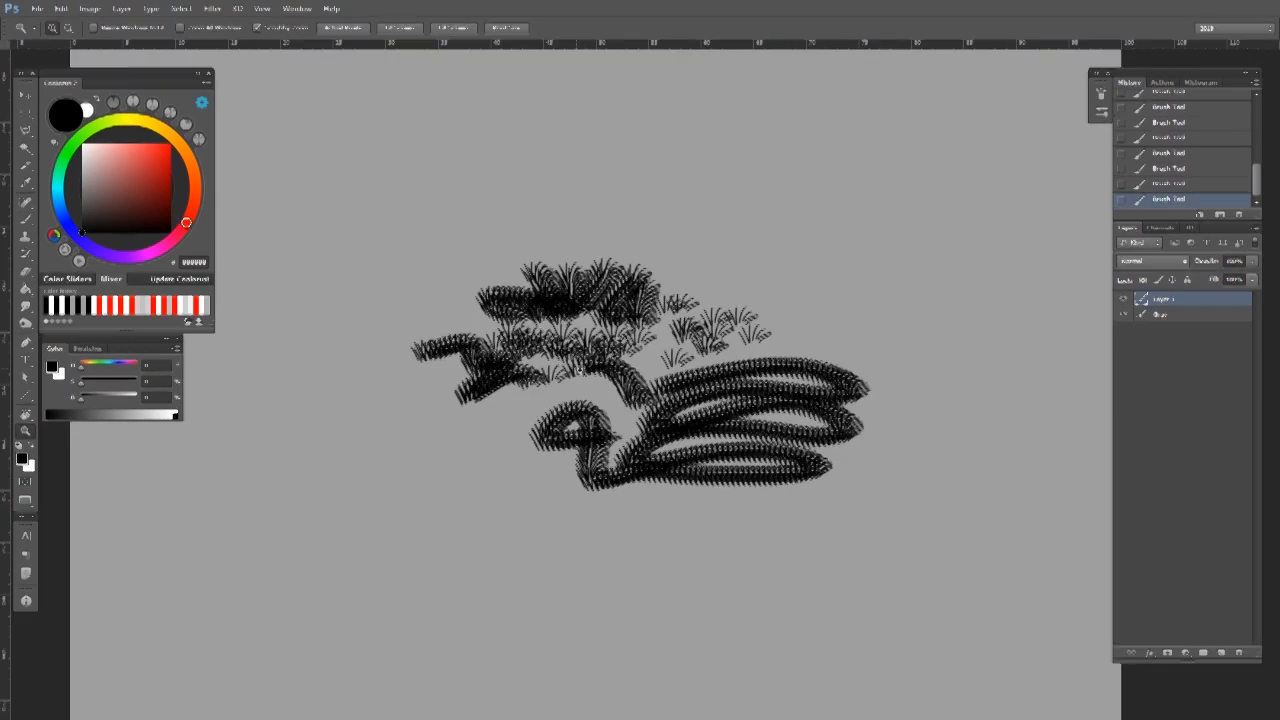
key("ctrl+a")
key("Delete")
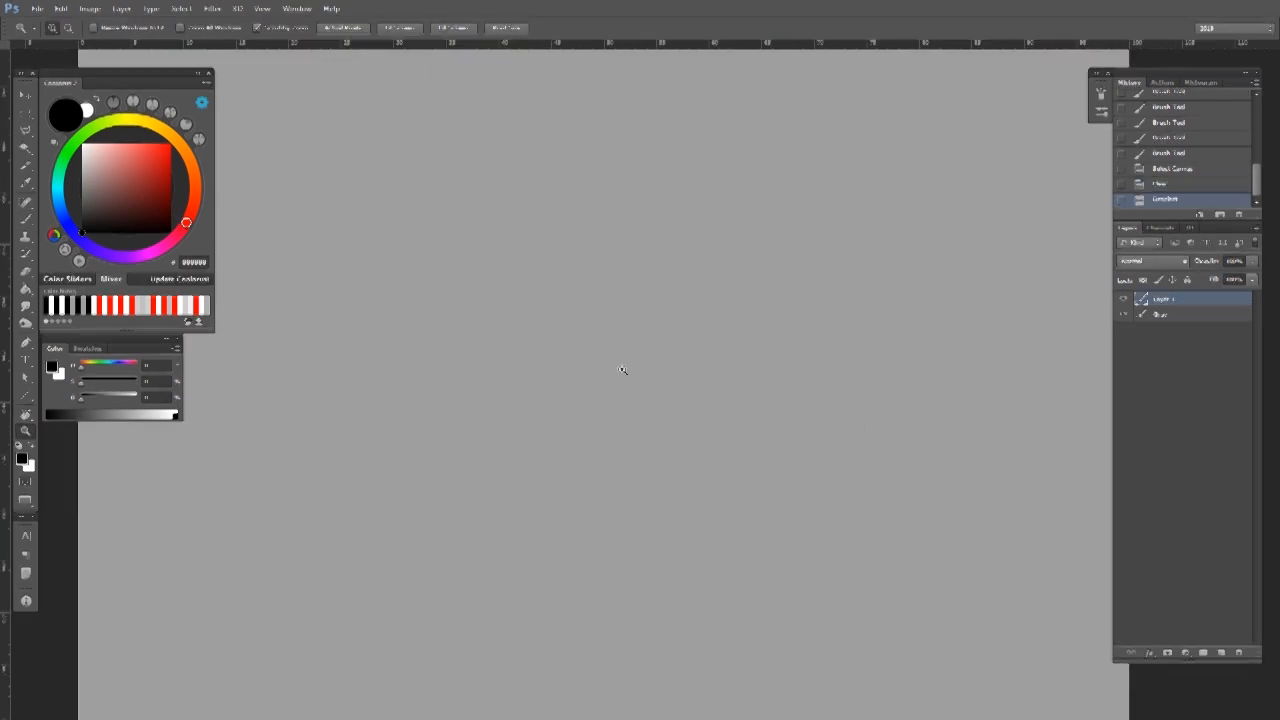
Open the brush tip shape settings and paint a horizontal band, a zigzag and several vertical strokes of grass.
left_click(309, 8)
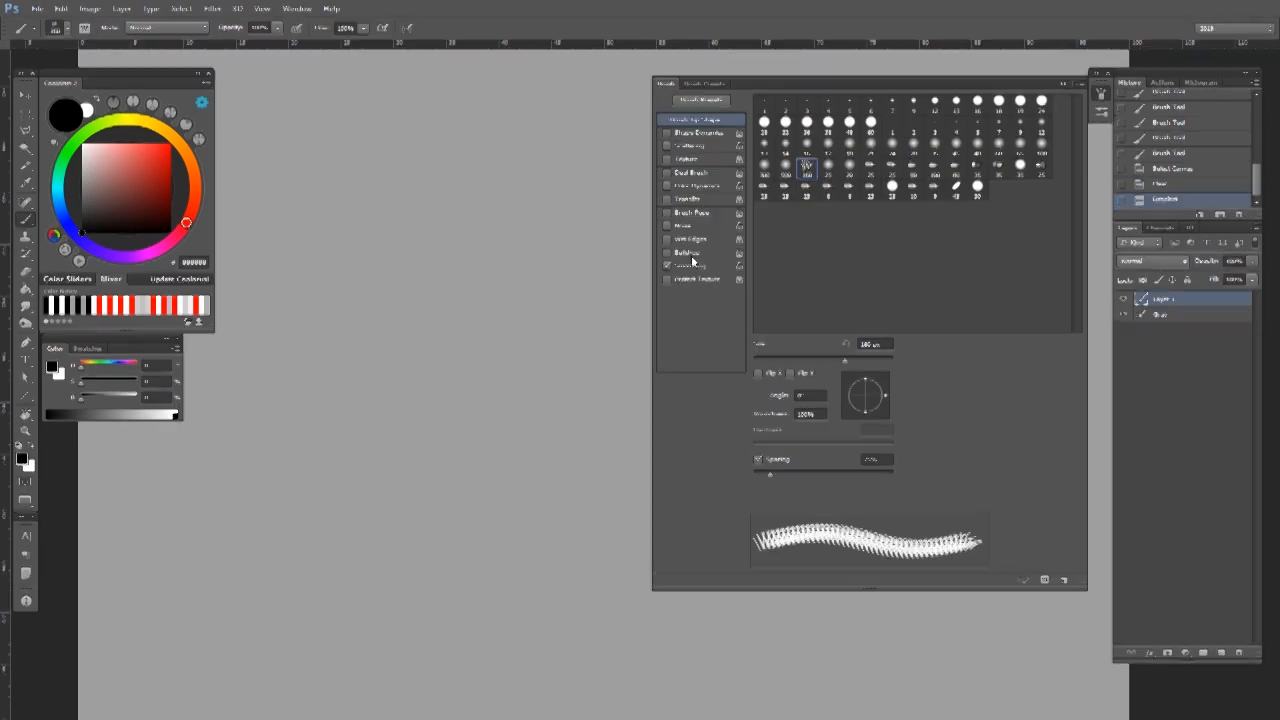
mouse_move(556, 150)
left_mouse_down()
mouse_move(466, 157)
mouse_move(486, 163)
mouse_move(468, 209)
left_mouse_up()
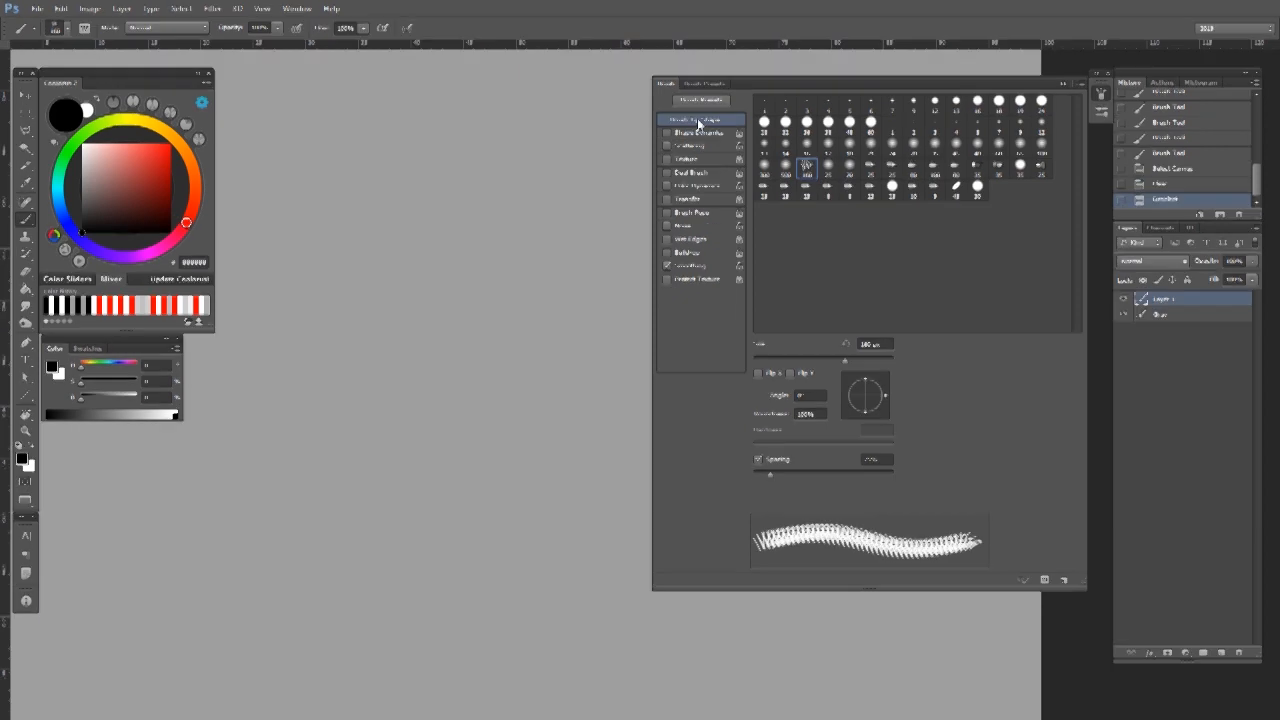
mouse_move(280, 222)
left_mouse_down()
mouse_move(478, 224)
mouse_move(468, 276)
mouse_move(530, 274)
left_mouse_up()
mouse_move(483, 125)
left_mouse_down()
mouse_move(470, 168)
mouse_move(502, 174)
left_mouse_up()
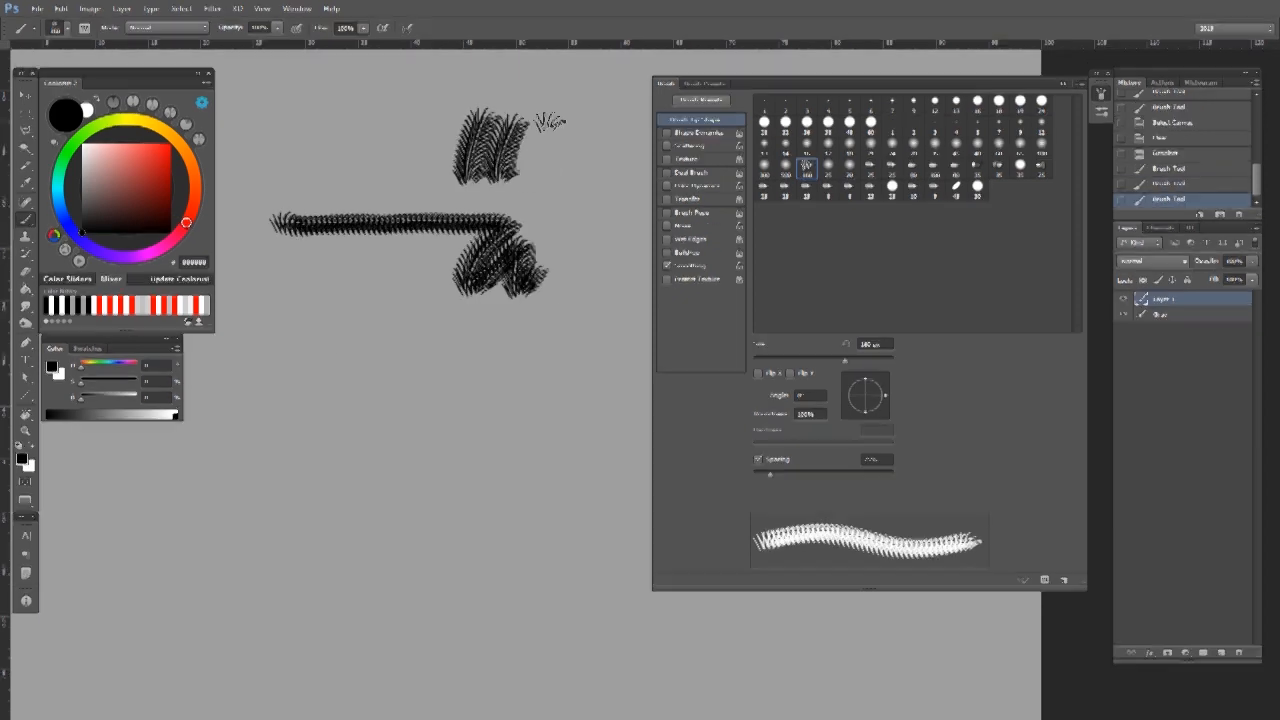
left_click_drag(549, 122, 538, 175)
left_click_drag(571, 131, 564, 180)
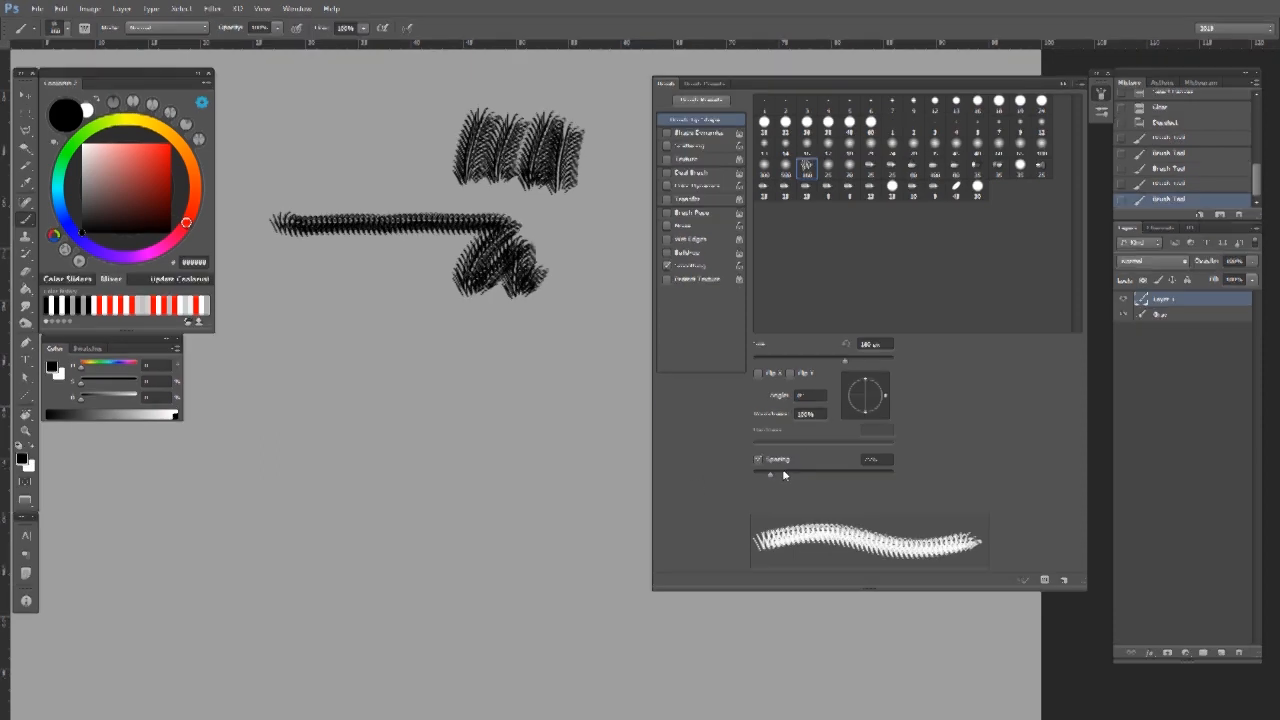
Raise the grass brush's spacing to about 100% and paint two horizontal rows of separated tufts.
mouse_move(774, 475)
left_mouse_down()
mouse_move(841, 481)
mouse_move(828, 482)
left_mouse_up()
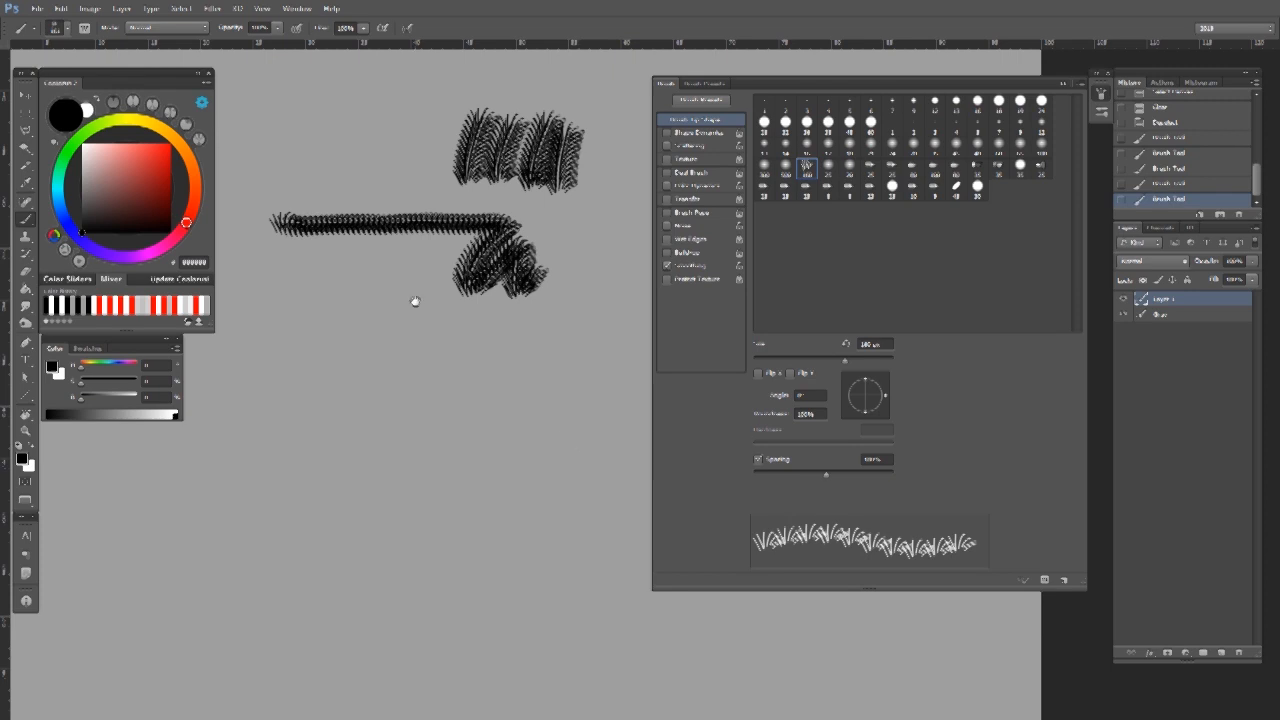
left_click_drag(414, 300, 515, 397)
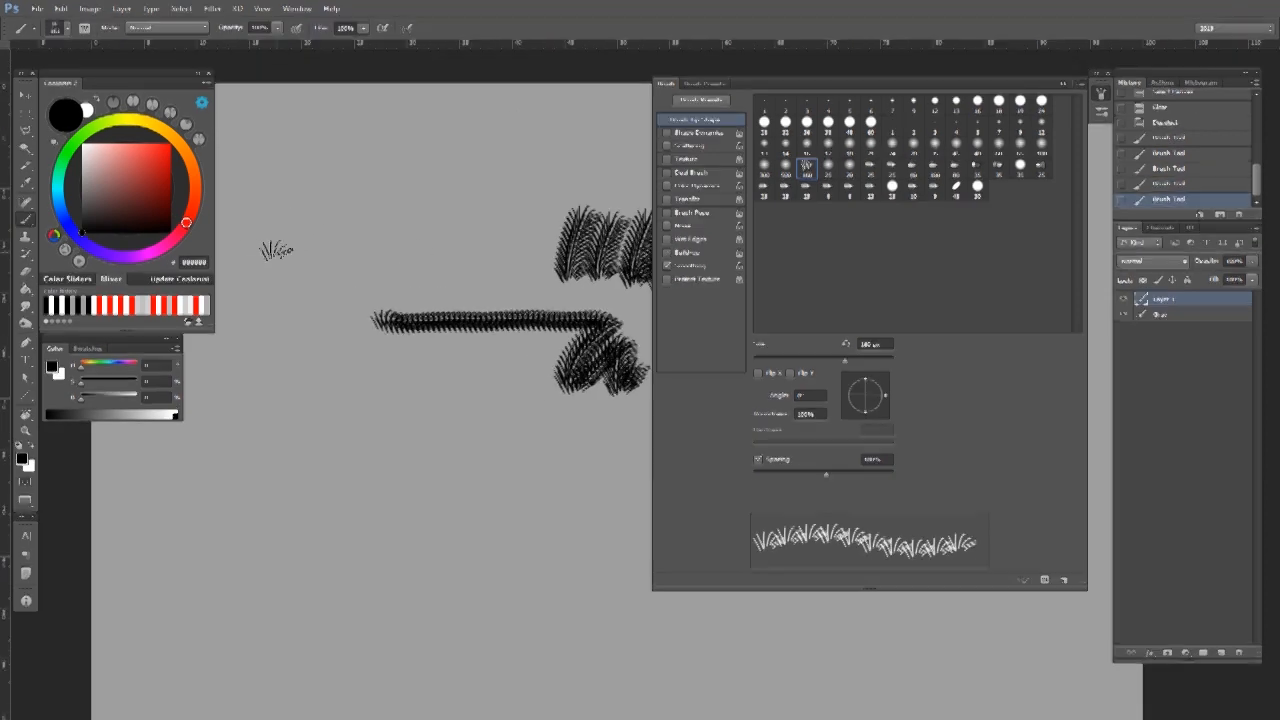
left_click_drag(264, 227, 515, 226)
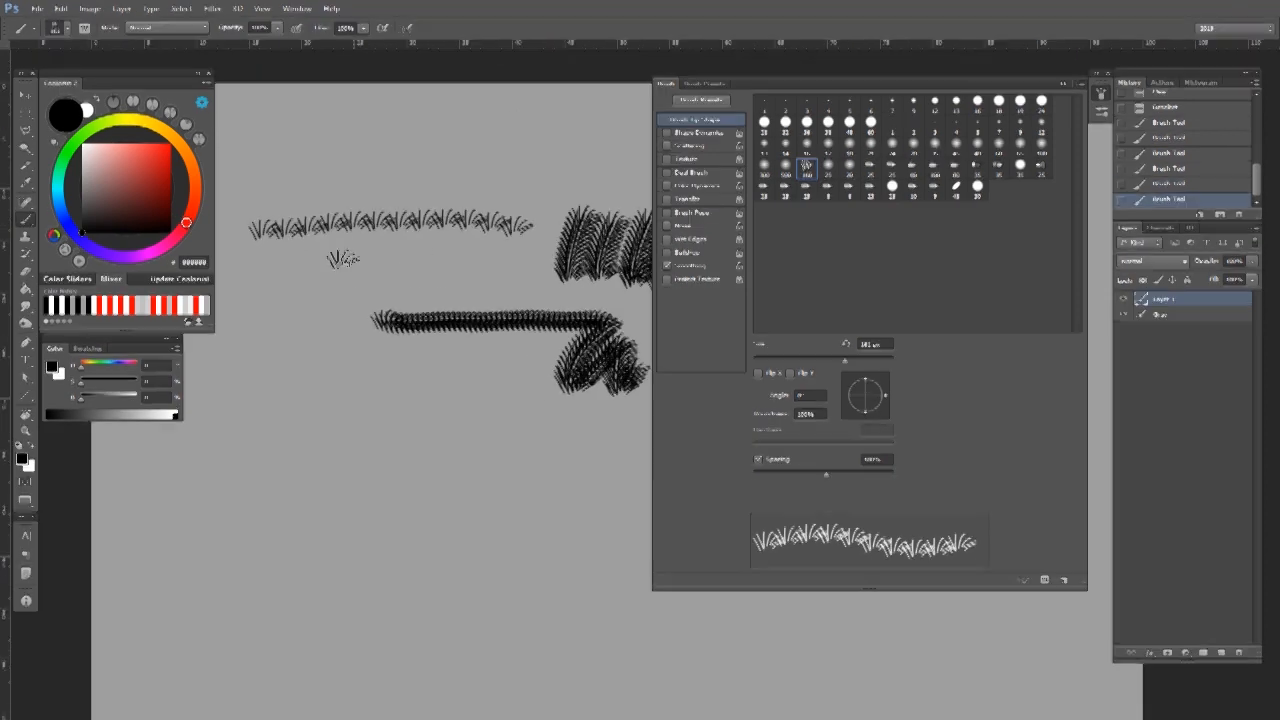
mouse_move(252, 252)
left_mouse_down()
mouse_move(528, 251)
mouse_move(512, 254)
left_mouse_up()
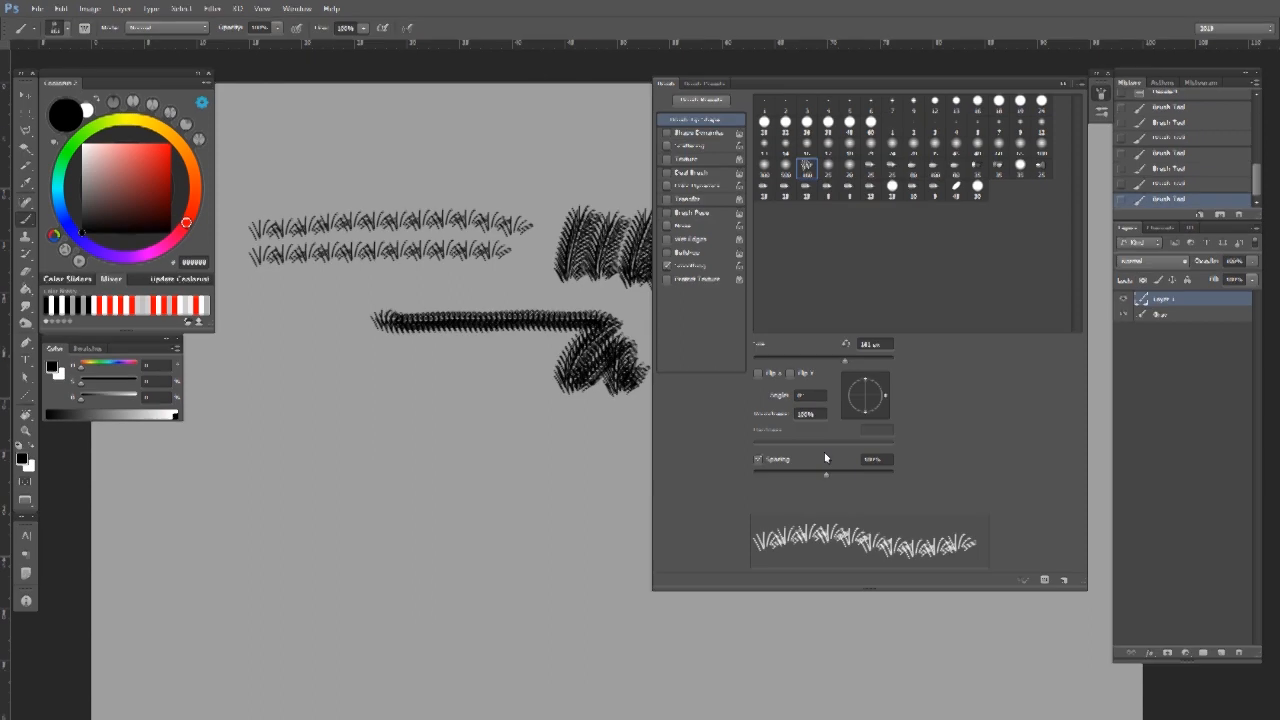
Lower the brush spacing to about 24% and paint a dense horizontal grass stroke above the two rows.
left_click_drag(826, 474, 769, 475)
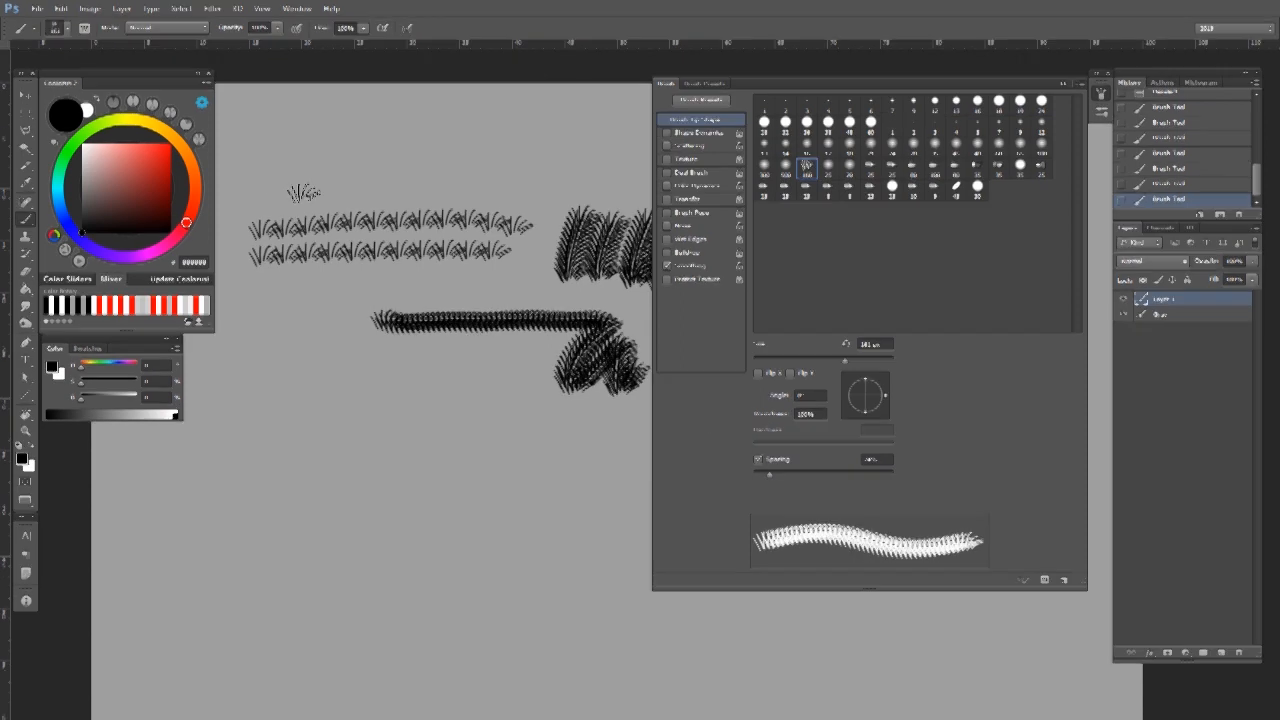
left_click_drag(250, 182, 447, 171)
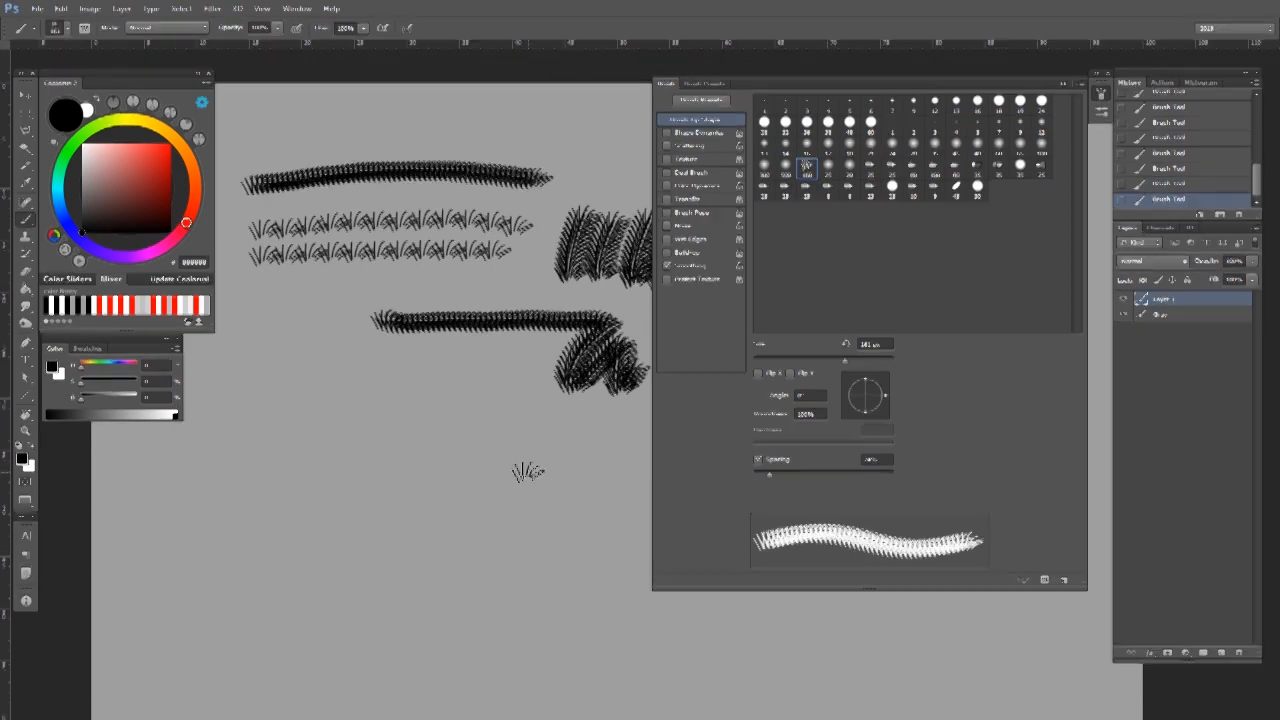
left_click_drag(455, 417, 476, 445)
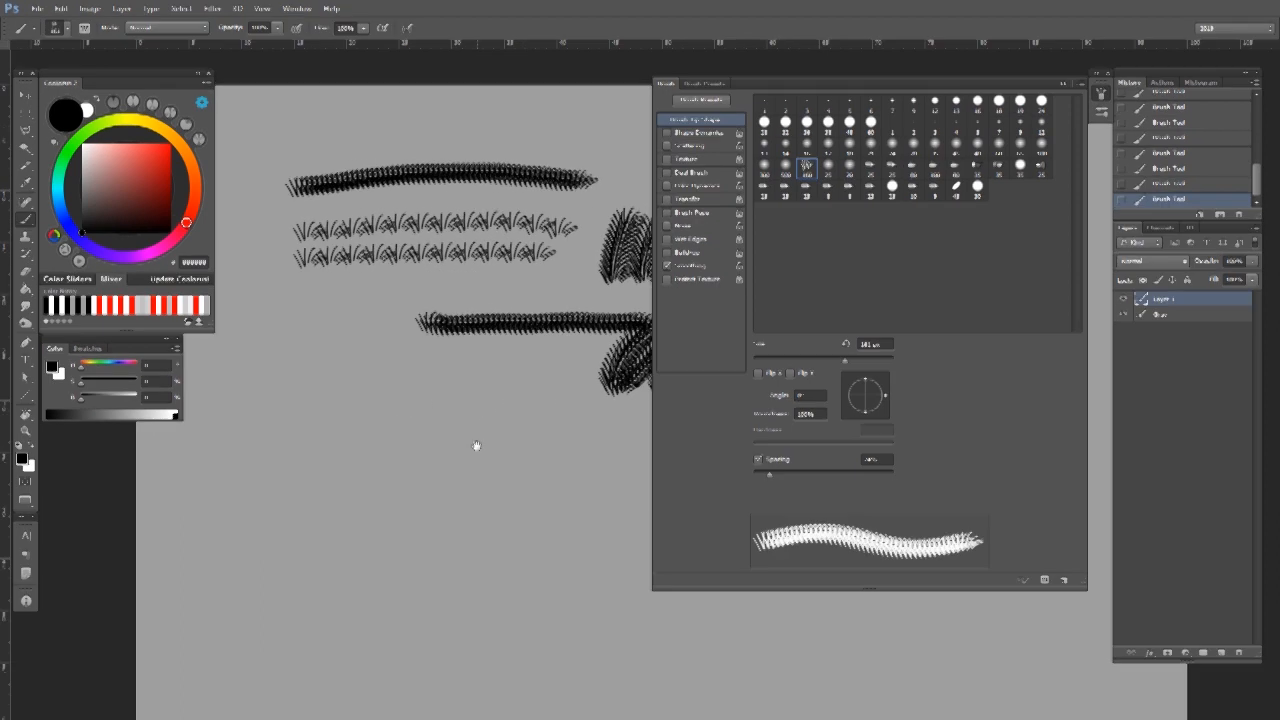
Paint solid black patches with the brush spacing at 1%, and scribble a grass patch with it at about 28%.
left_click_drag(769, 468, 749, 476)
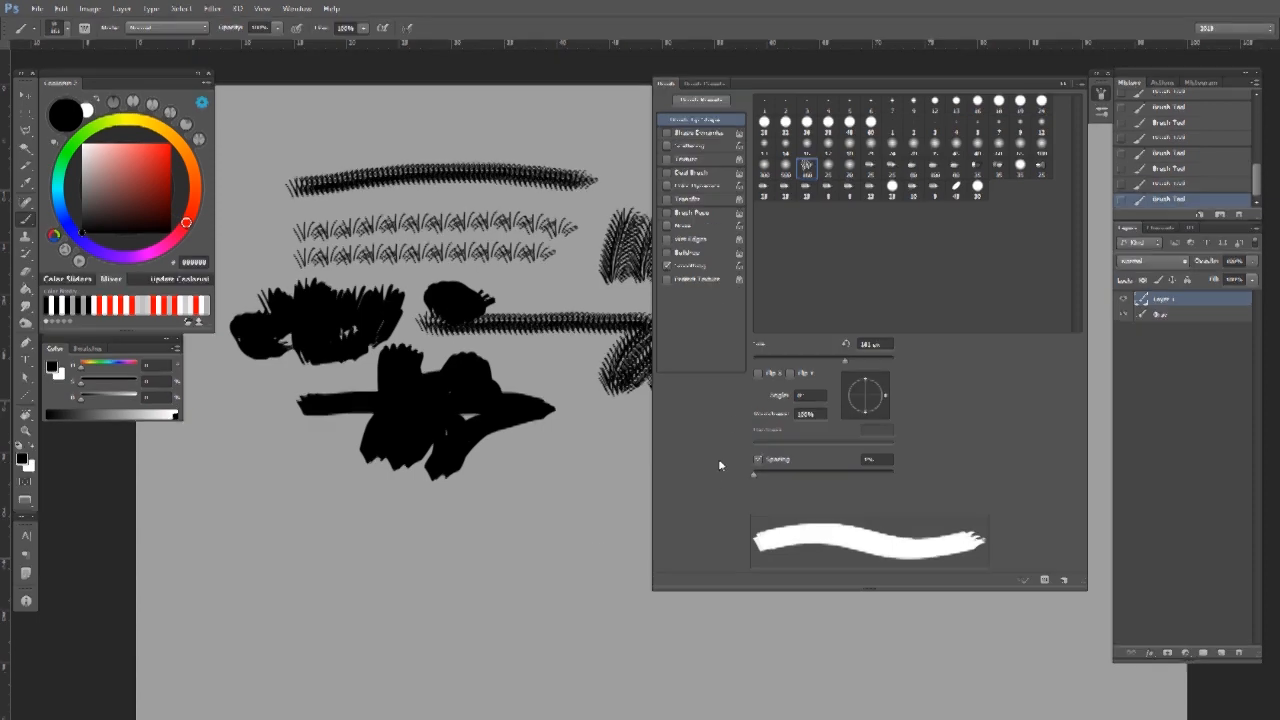
left_click_drag(642, 406, 603, 394)
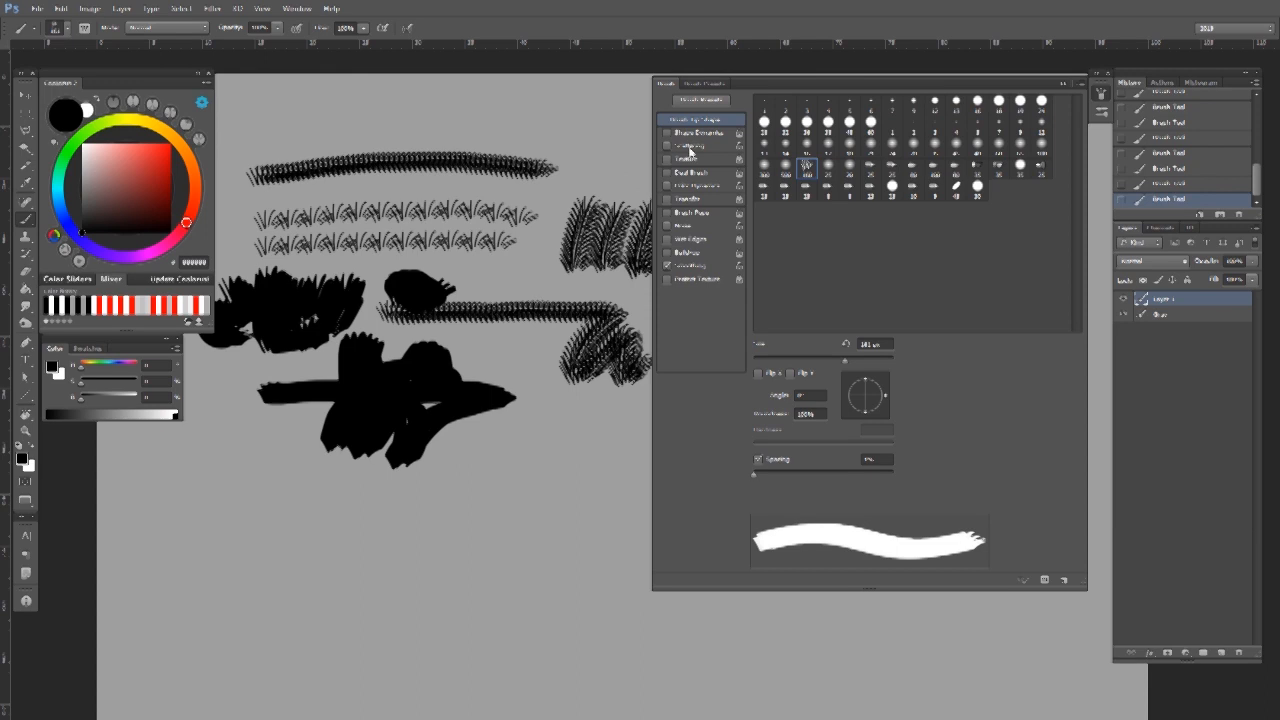
mouse_move(773, 476)
left_mouse_down()
mouse_move(763, 466)
mouse_move(765, 480)
left_mouse_up()
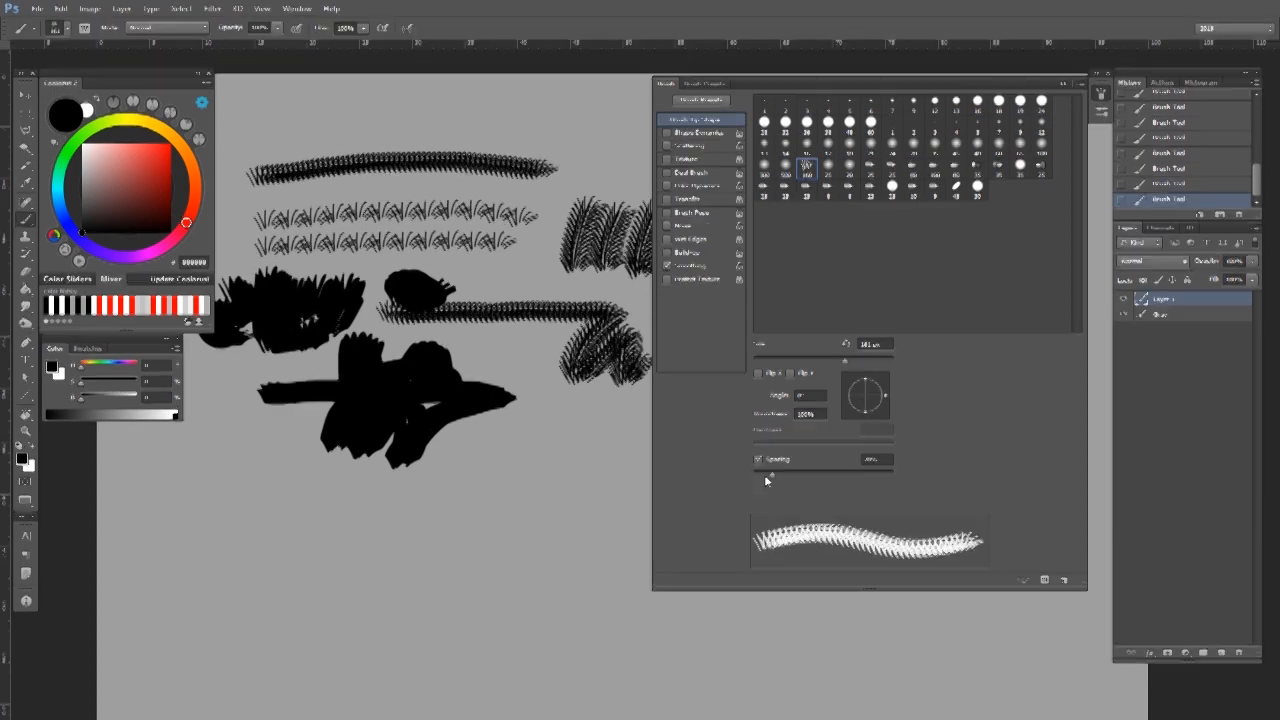
mouse_move(648, 477)
left_mouse_down()
mouse_move(500, 468)
mouse_move(528, 490)
mouse_move(590, 450)
mouse_move(430, 500)
mouse_move(534, 523)
mouse_move(515, 545)
left_mouse_up()
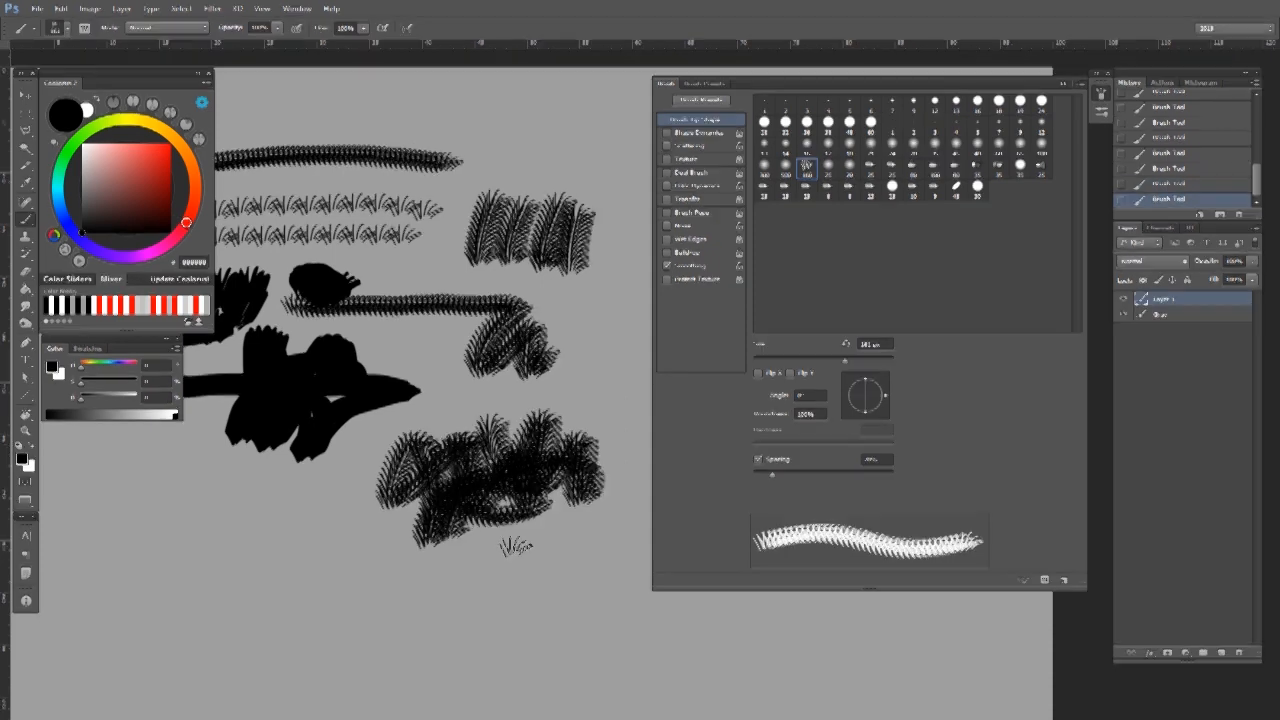
Undo the most recent strokes of the scribbled grass patch, leaving only its first short stroke.
key("ctrl+alt+z")
key("ctrl+alt+z")
key("ctrl+alt+z")
key("ctrl+alt+z")
key("ctrl+alt+z")
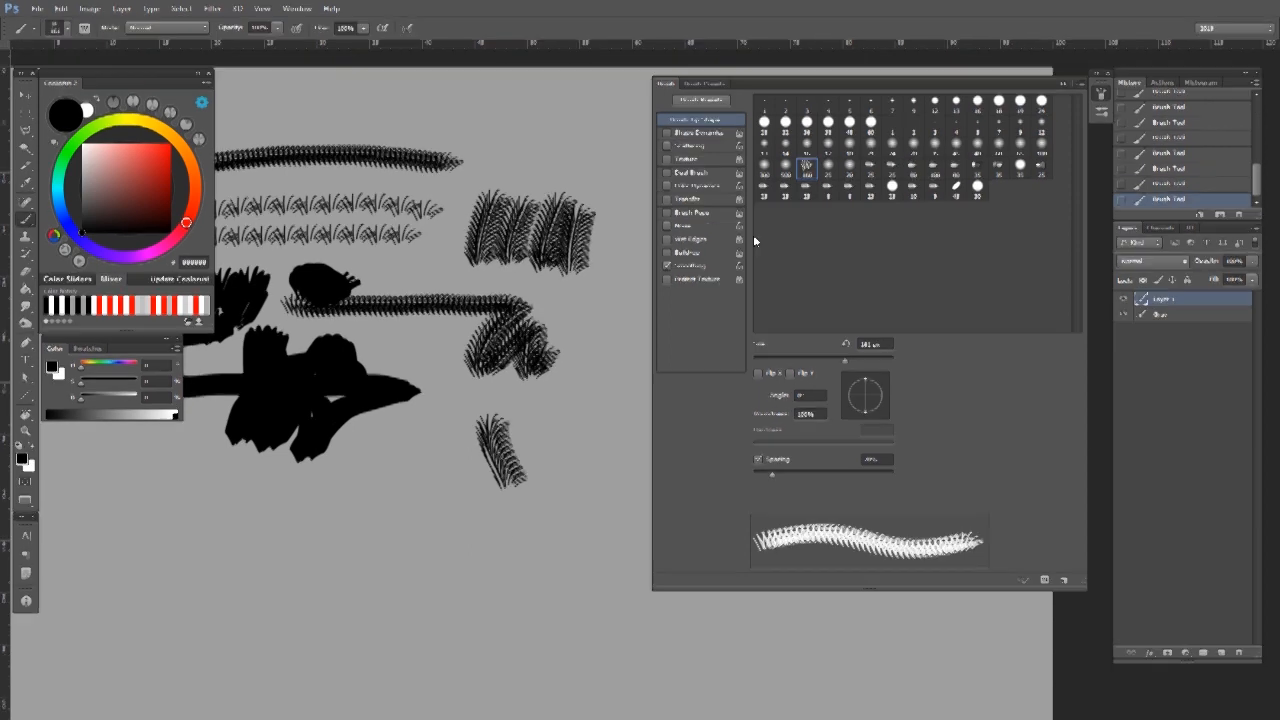
Enable Shape Dynamics with angle jitter at 0%, and paint a winding grass stroke with a few separate tufts beside it.
left_click(704, 139)
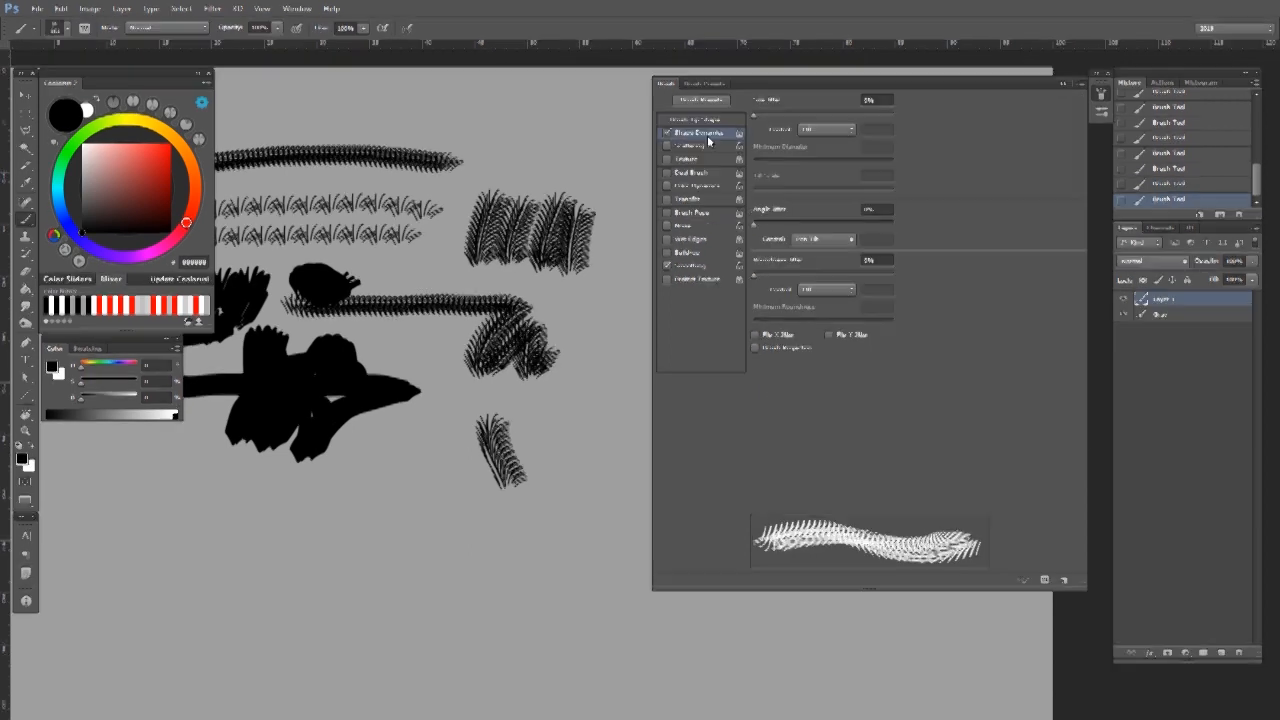
mouse_move(766, 224)
left_mouse_down()
mouse_move(861, 226)
mouse_move(784, 240)
mouse_move(831, 248)
mouse_move(860, 237)
mouse_move(754, 234)
left_mouse_up()
left_click_drag(478, 472, 540, 490)
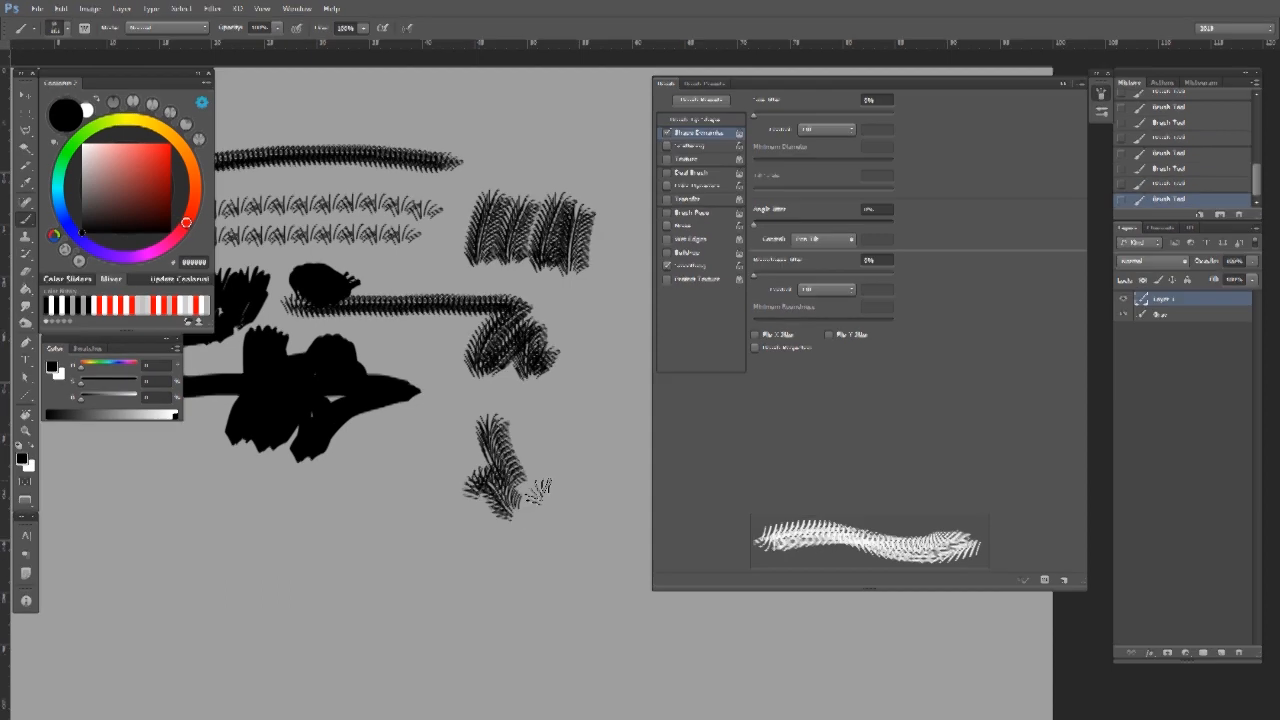
mouse_move(565, 415)
left_mouse_down()
mouse_move(590, 485)
mouse_move(545, 535)
mouse_move(425, 570)
left_mouse_up()
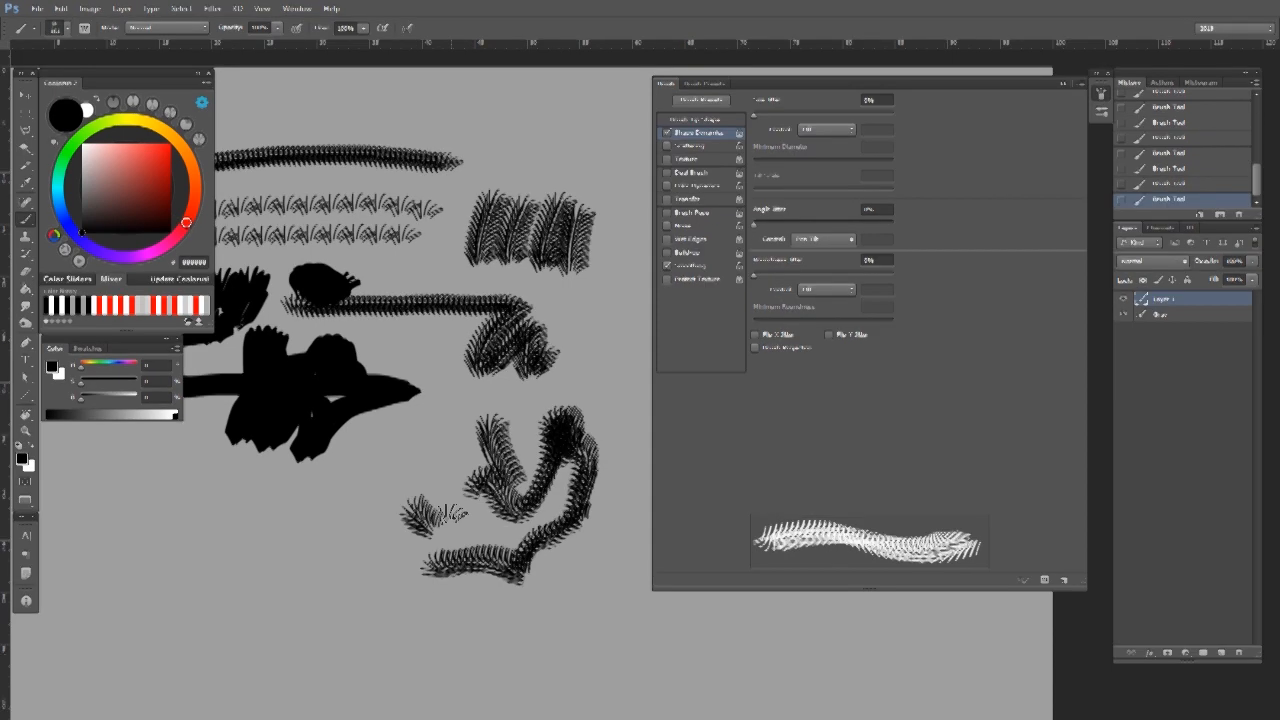
left_click_drag(452, 514, 552, 500)
left_click(504, 446)
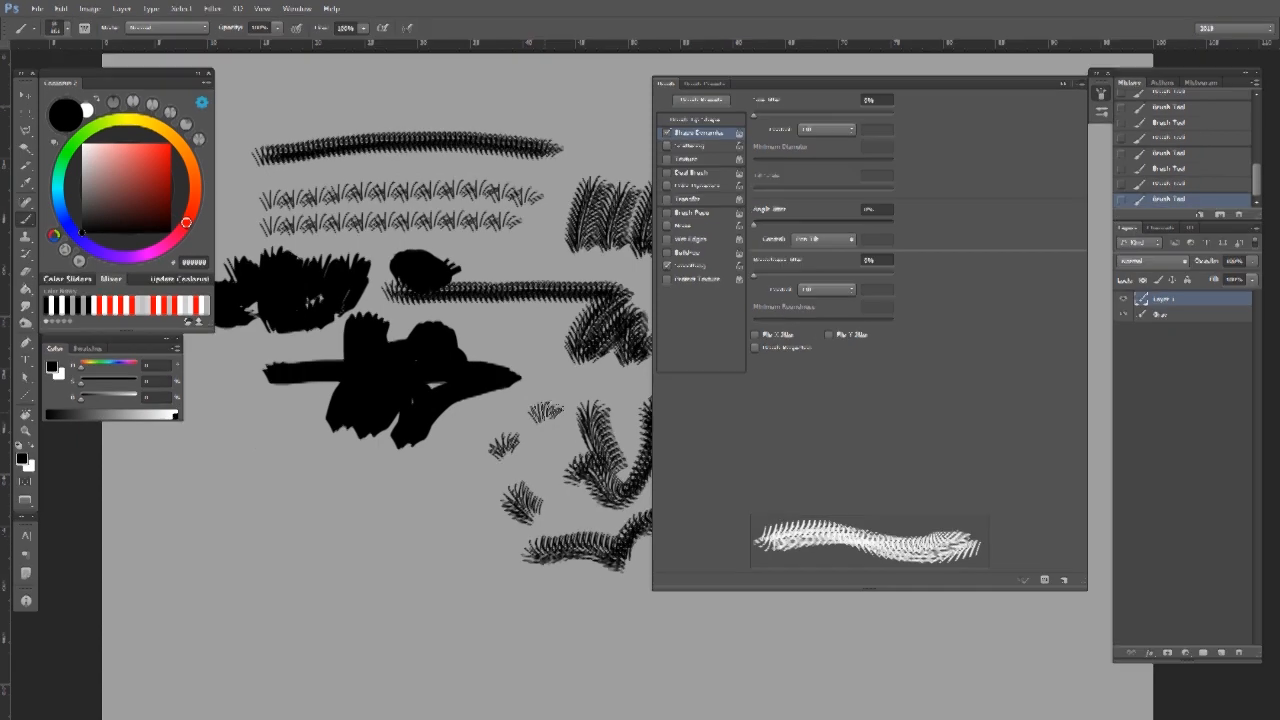
Check the control options for the brush angle, keep Pen Tilt, and paint a short grass stroke in the empty canvas area.
left_click_drag(500, 436, 400, 436)
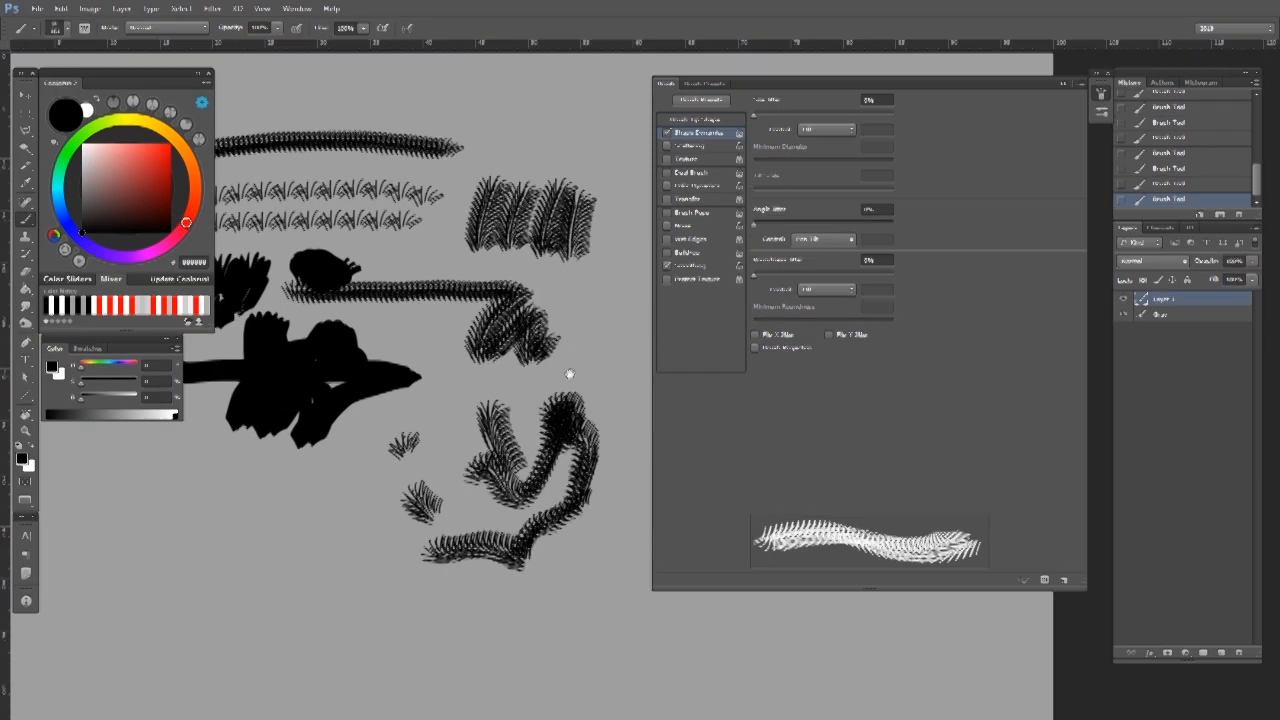
left_click_drag(569, 374, 515, 468)
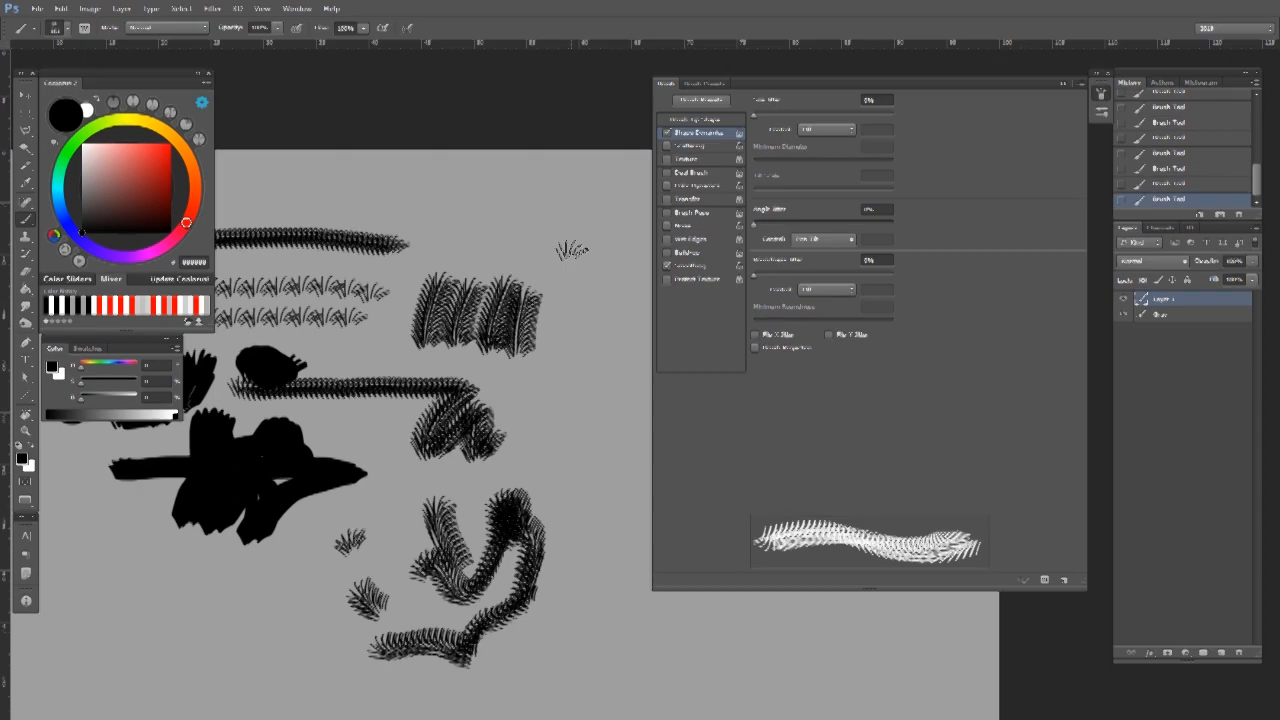
left_click_drag(563, 352, 498, 298)
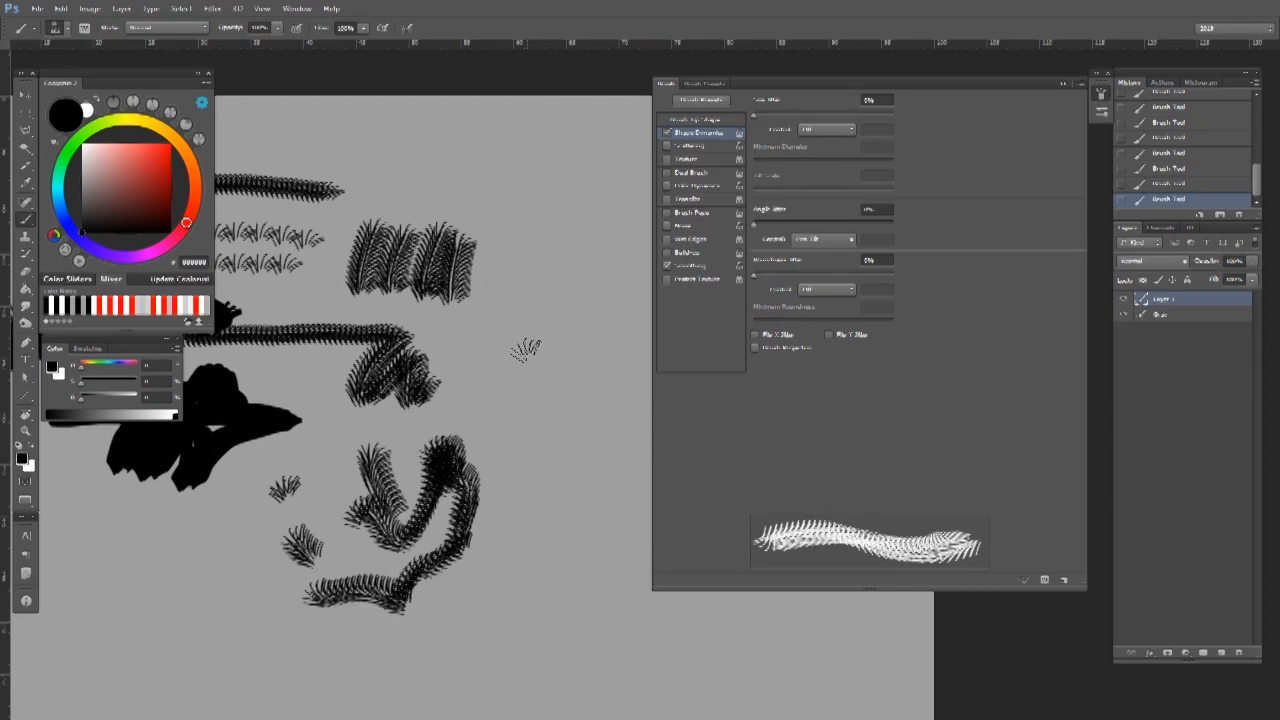
left_click(811, 240)
left_click(811, 240)
left_click(812, 240)
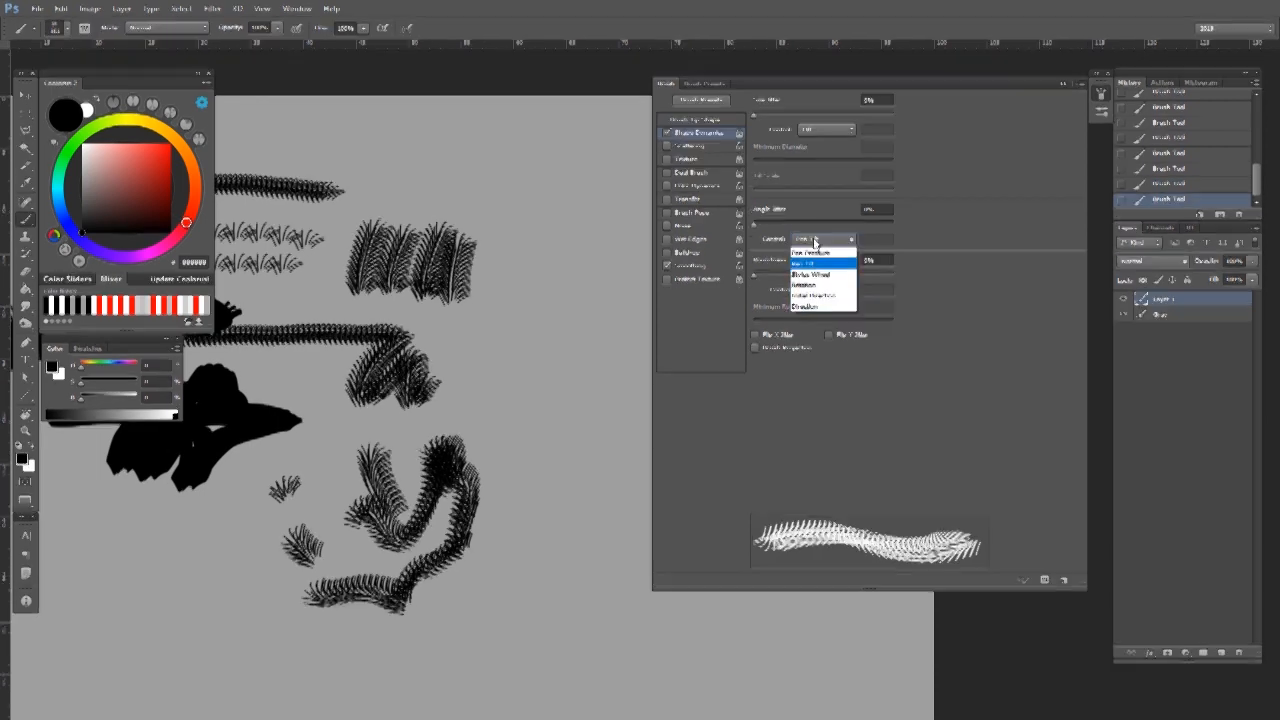
left_click(547, 220)
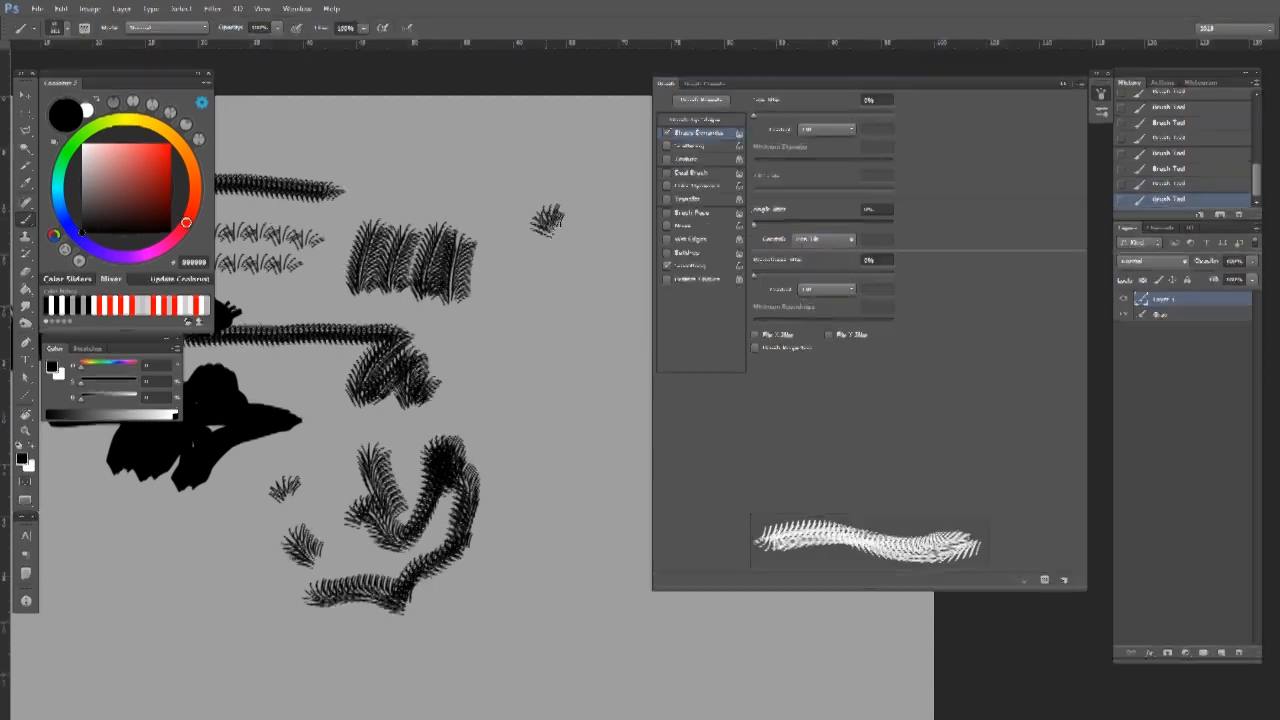
left_click_drag(549, 221, 561, 242)
Paint short vertical and diagonal grass strokes, single tufts and a large curved patch while varying the pen tilt.
scroll(543, 351, "up", 3)
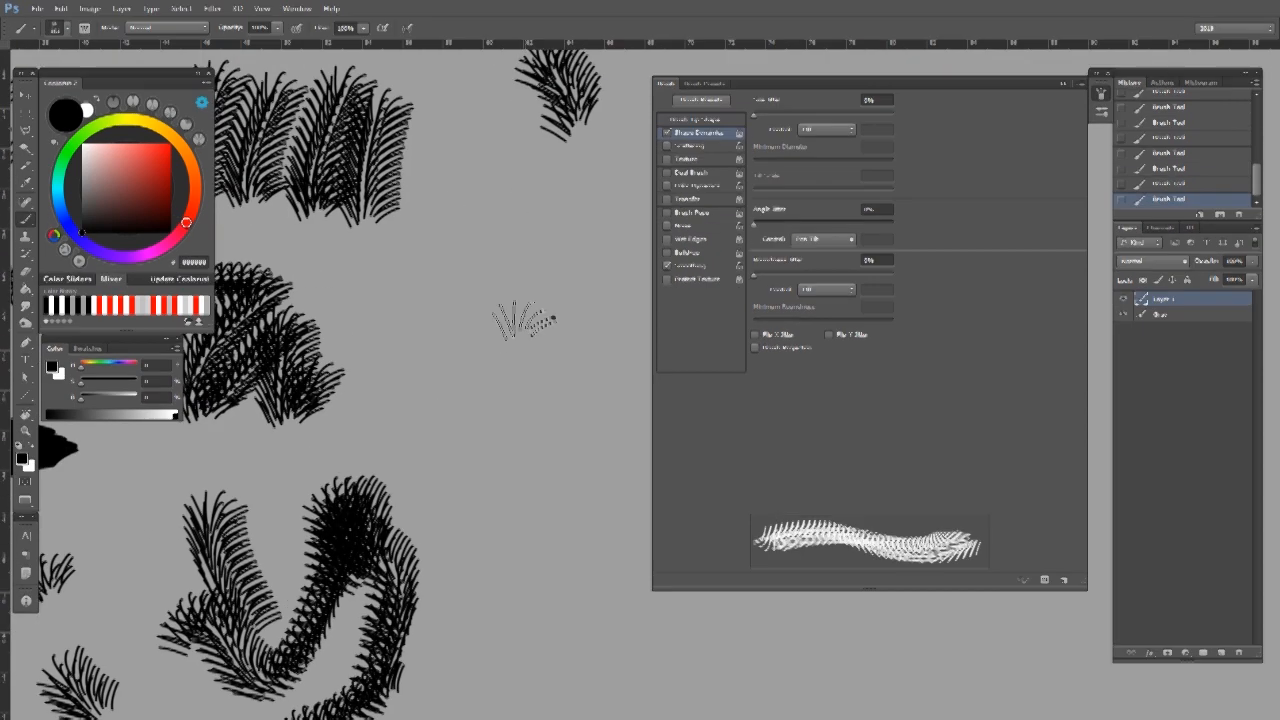
left_click_drag(493, 318, 508, 336)
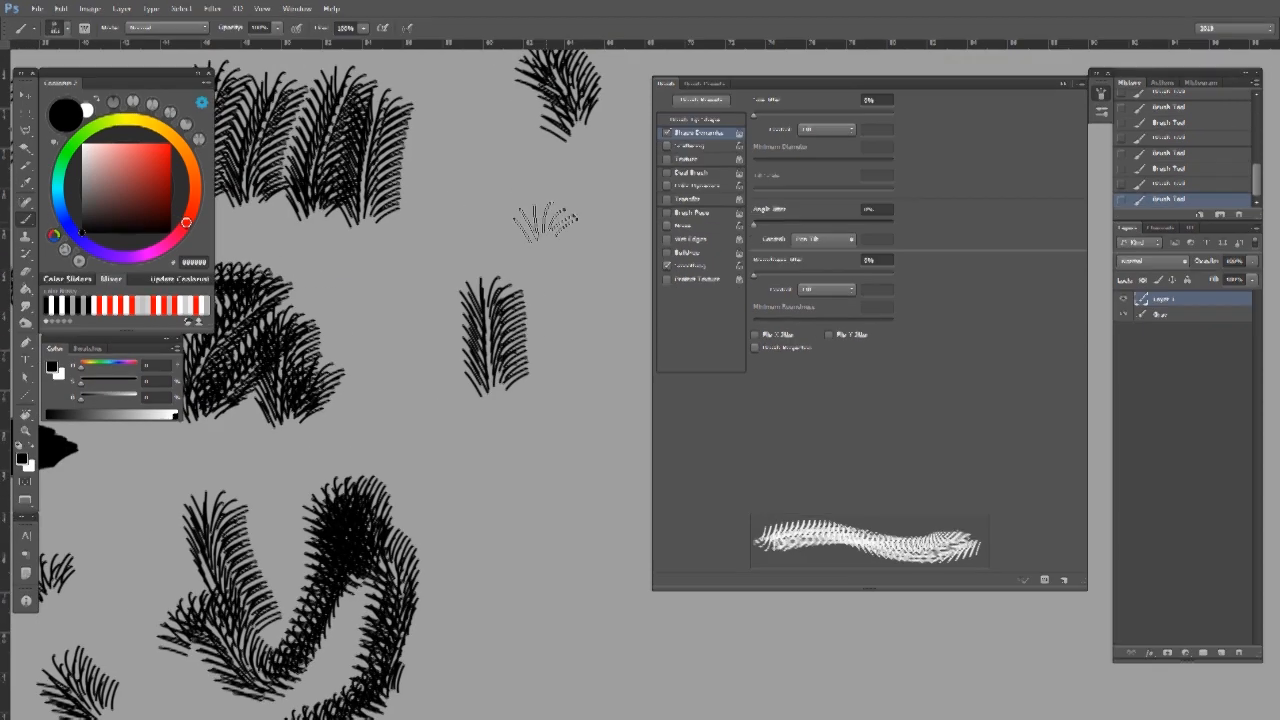
mouse_move(545, 222)
left_mouse_down()
mouse_move(562, 320)
mouse_move(475, 307)
left_mouse_up()
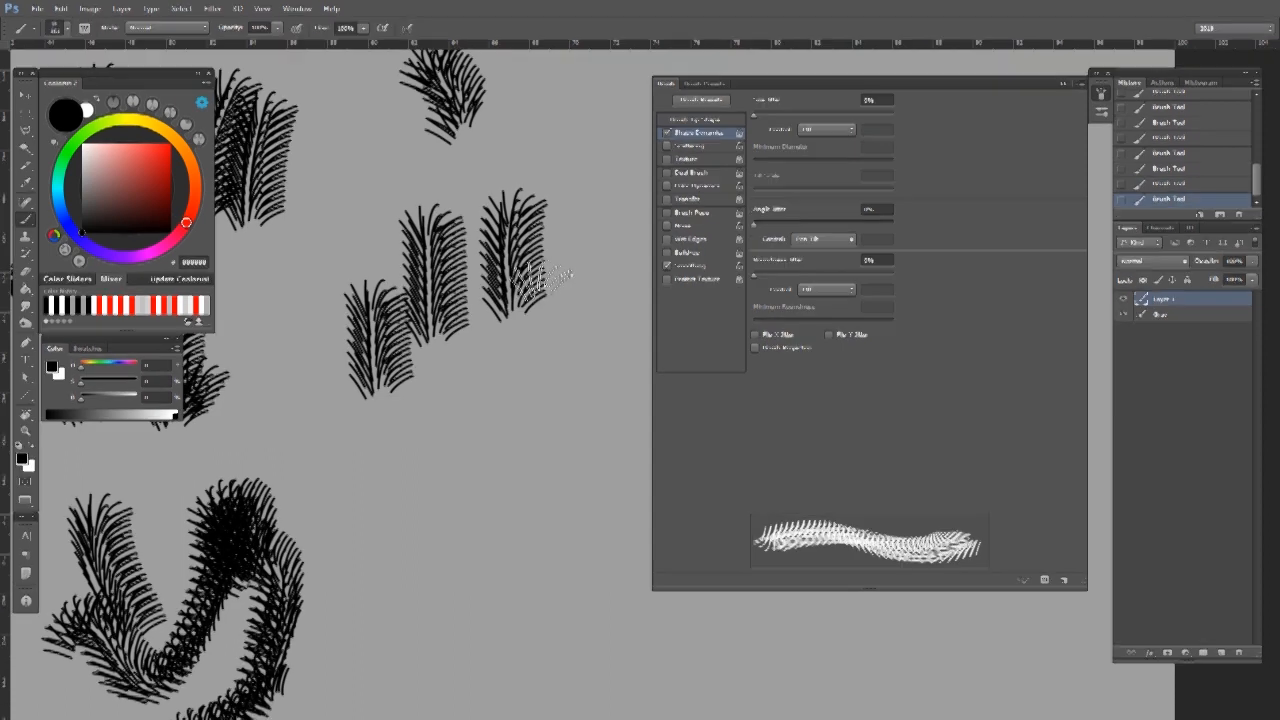
left_click_drag(543, 285, 523, 330)
left_click_drag(561, 338, 466, 371)
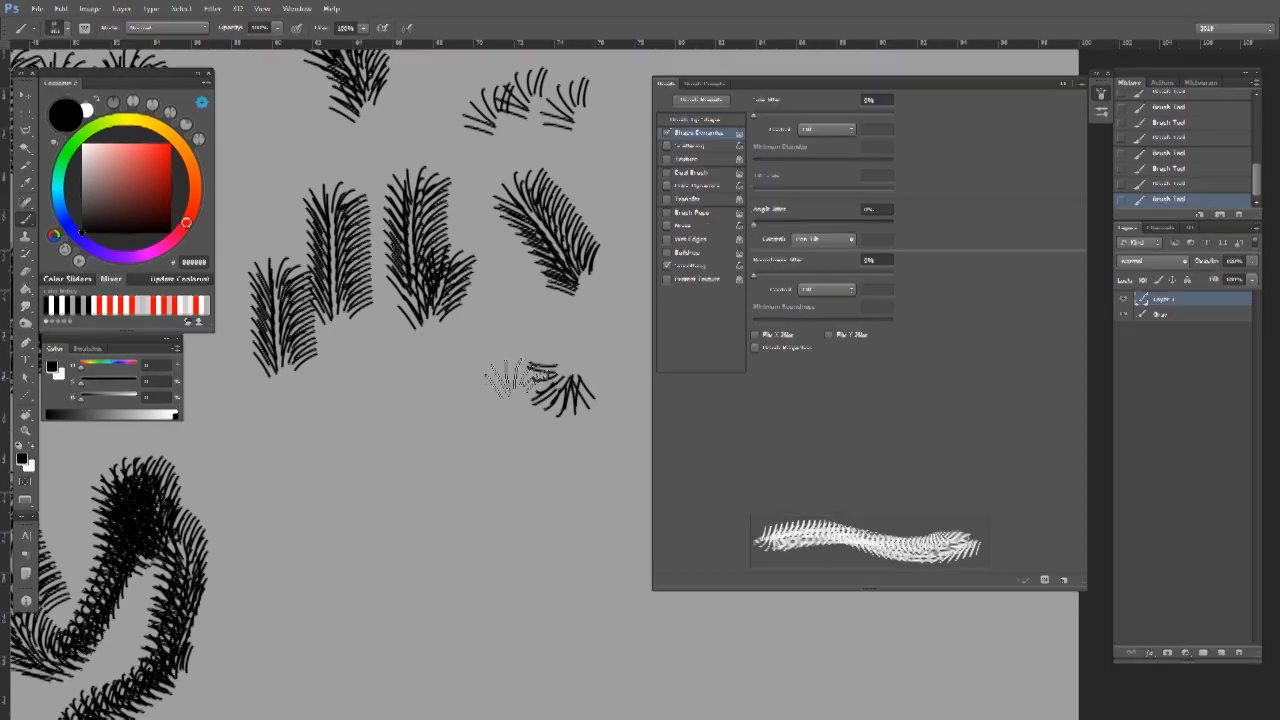
mouse_move(497, 447)
left_mouse_down()
mouse_move(534, 471)
mouse_move(541, 499)
mouse_move(456, 496)
mouse_move(422, 400)
left_mouse_up()
mouse_move(565, 350)
left_mouse_down()
mouse_move(395, 387)
mouse_move(430, 517)
mouse_move(355, 402)
mouse_move(472, 312)
mouse_move(532, 302)
mouse_move(617, 420)
mouse_move(577, 342)
mouse_move(525, 345)
left_mouse_up()
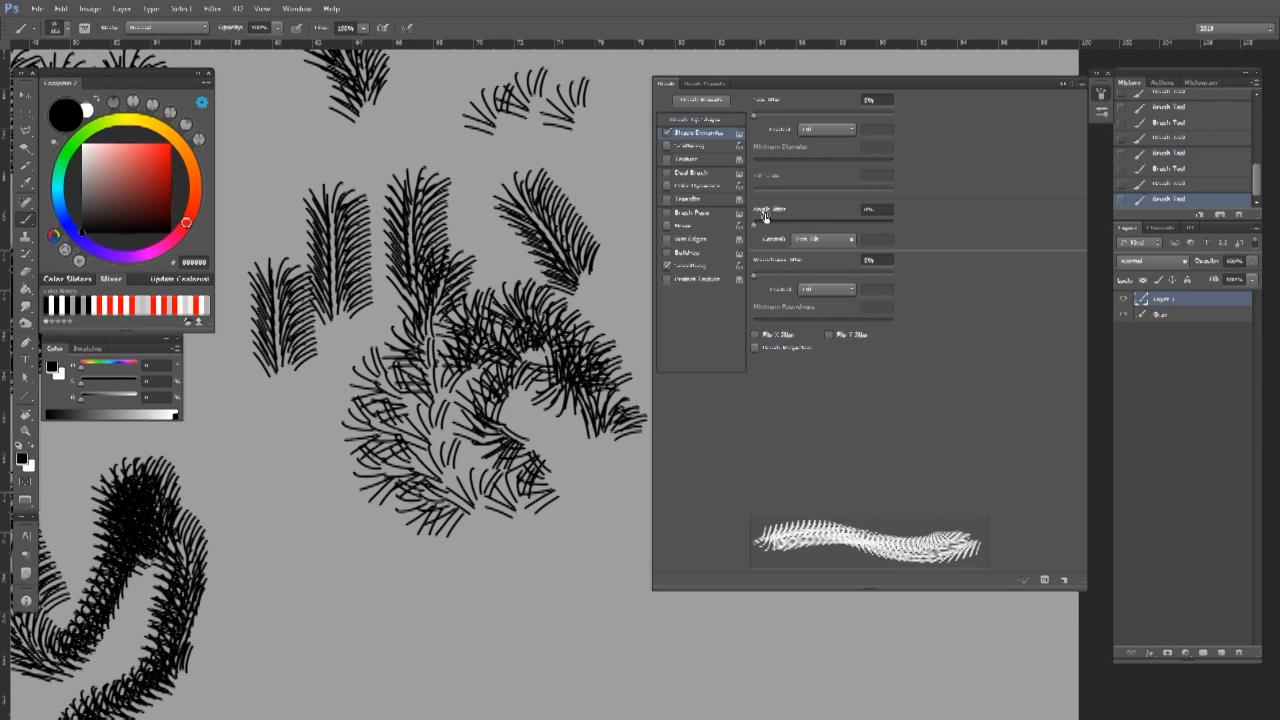
Set the brush's angle jitter to about 6%, keeping Pen Tilt as the angle control.
left_click_drag(756, 224, 768, 223)
left_click_drag(539, 370, 300, 533)
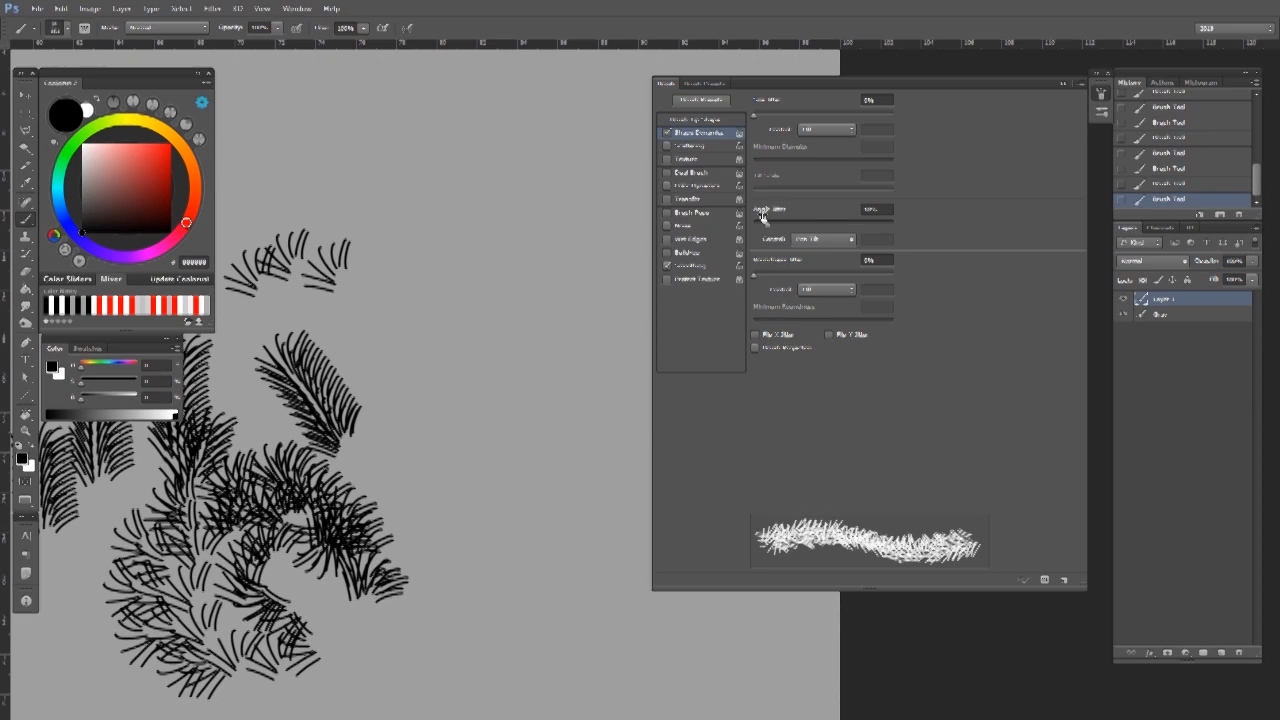
left_click_drag(762, 216, 752, 222)
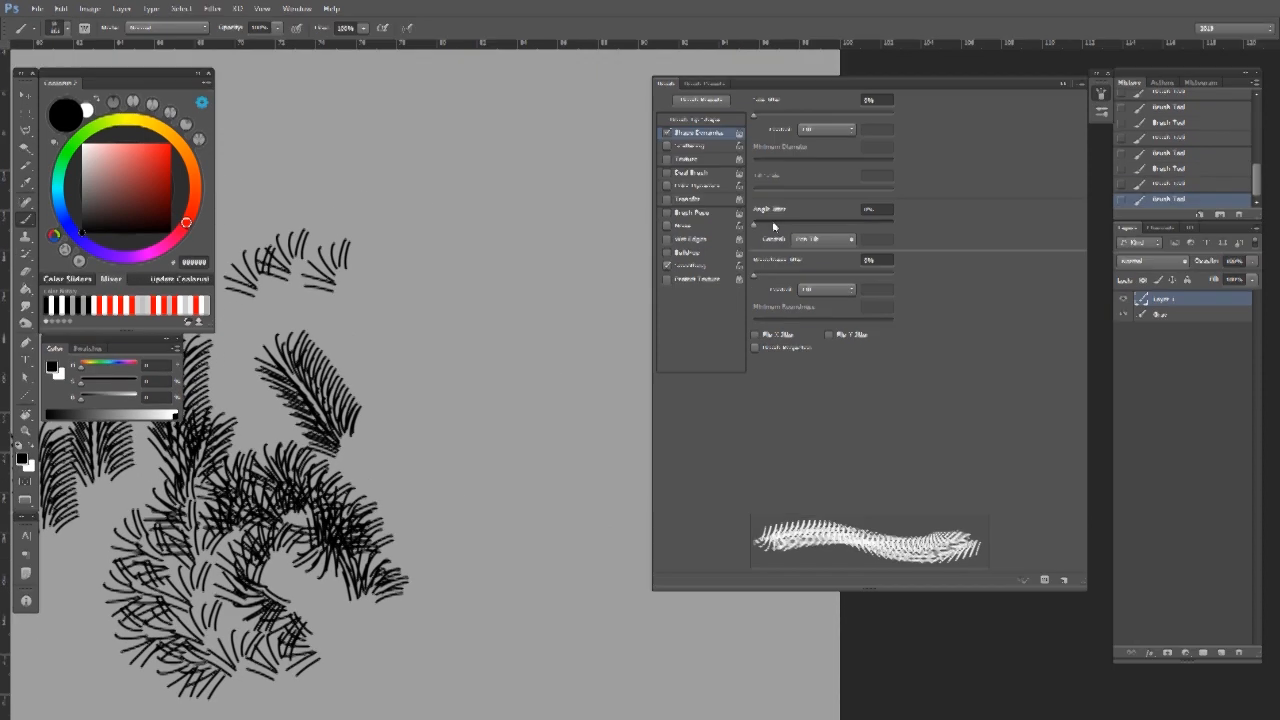
left_click_drag(755, 226, 762, 229)
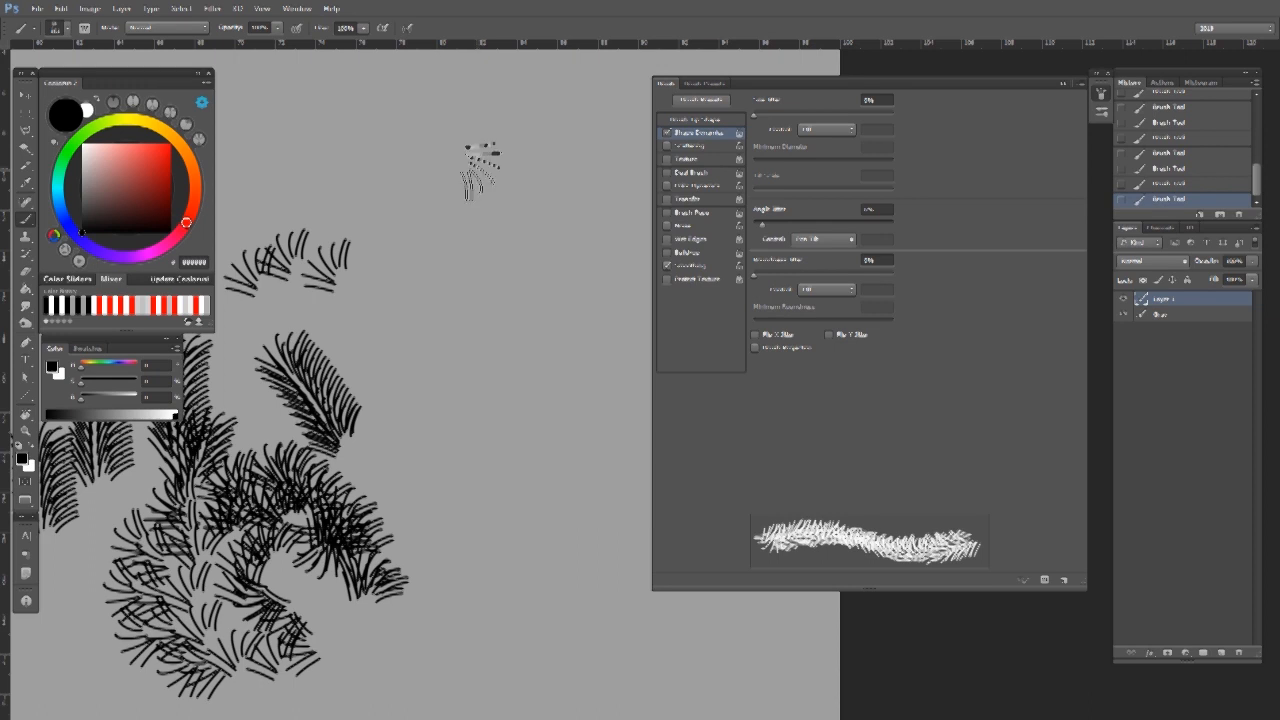
Paint a dense grass band, rows of looser tufts, and a wide double band above the earlier vertical strokes.
mouse_move(457, 186)
left_mouse_down()
mouse_move(420, 180)
mouse_move(565, 172)
left_mouse_up()
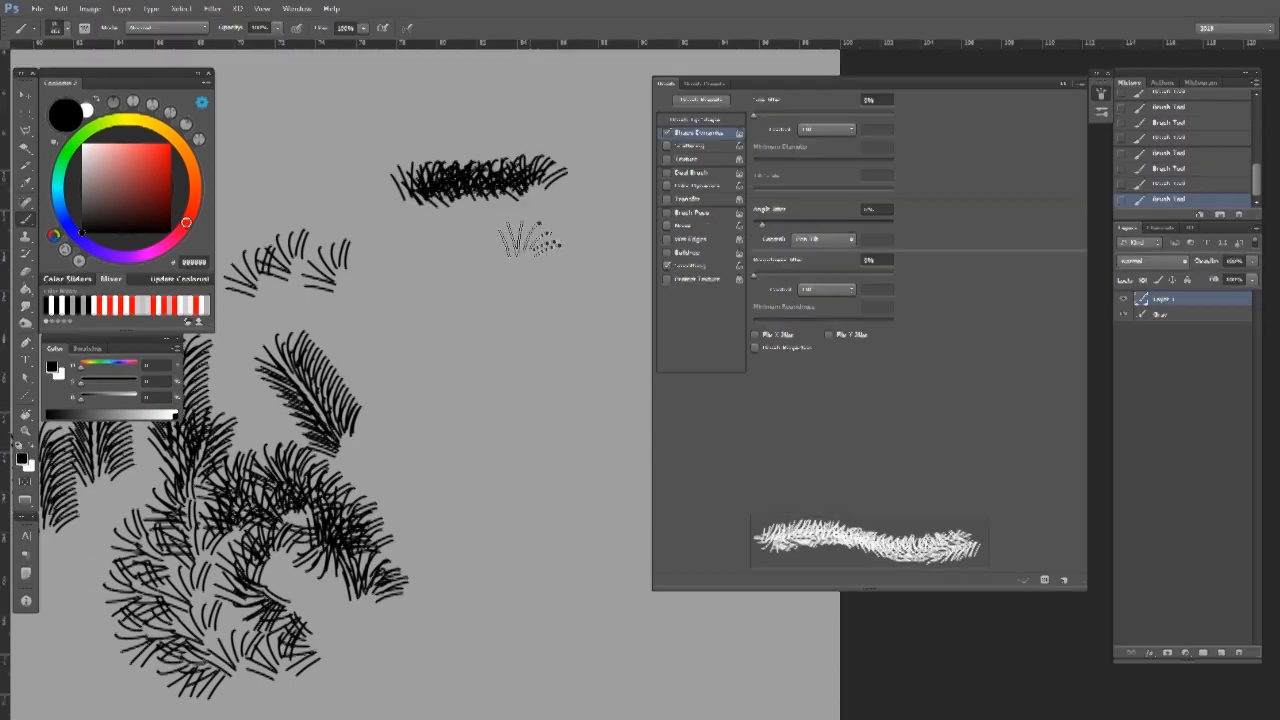
left_click_drag(438, 265, 562, 245)
mouse_move(465, 322)
left_mouse_down()
mouse_move(565, 338)
mouse_move(568, 368)
mouse_move(455, 404)
mouse_move(586, 429)
mouse_move(557, 443)
mouse_move(605, 450)
mouse_move(450, 442)
mouse_move(480, 360)
mouse_move(423, 346)
mouse_move(385, 380)
mouse_move(395, 335)
left_mouse_up()
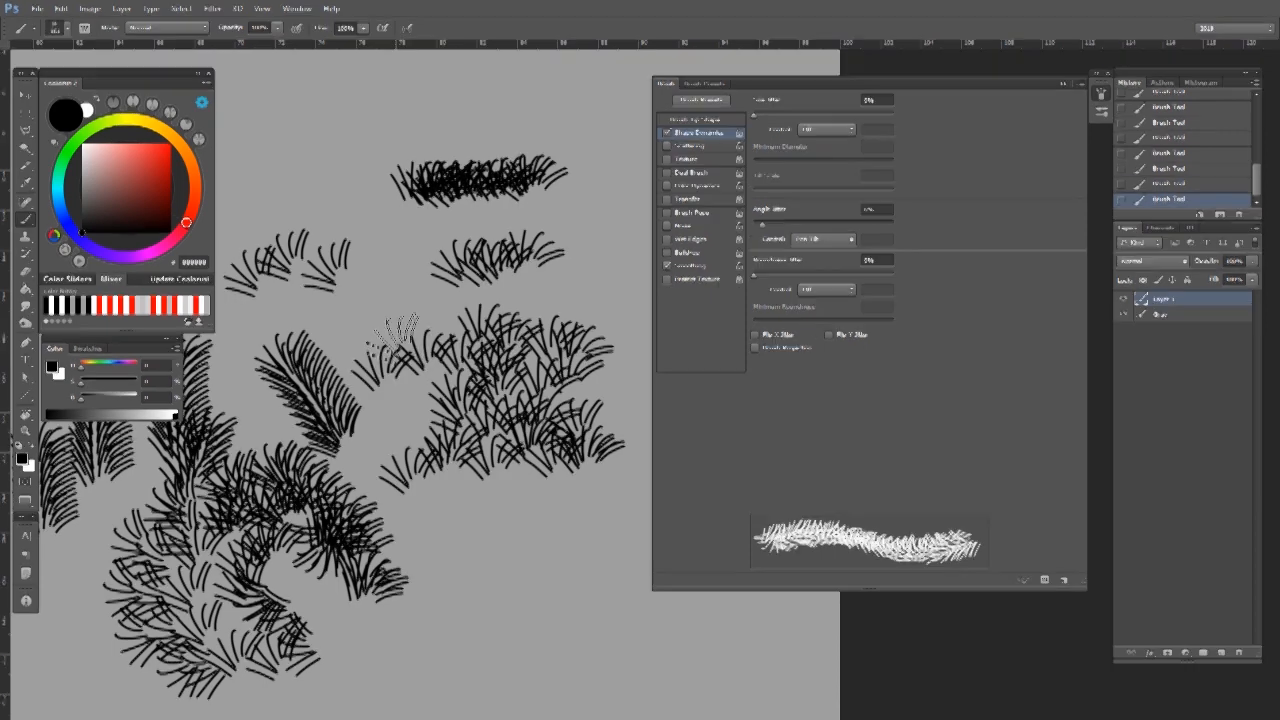
left_click_drag(202, 336, 692, 503)
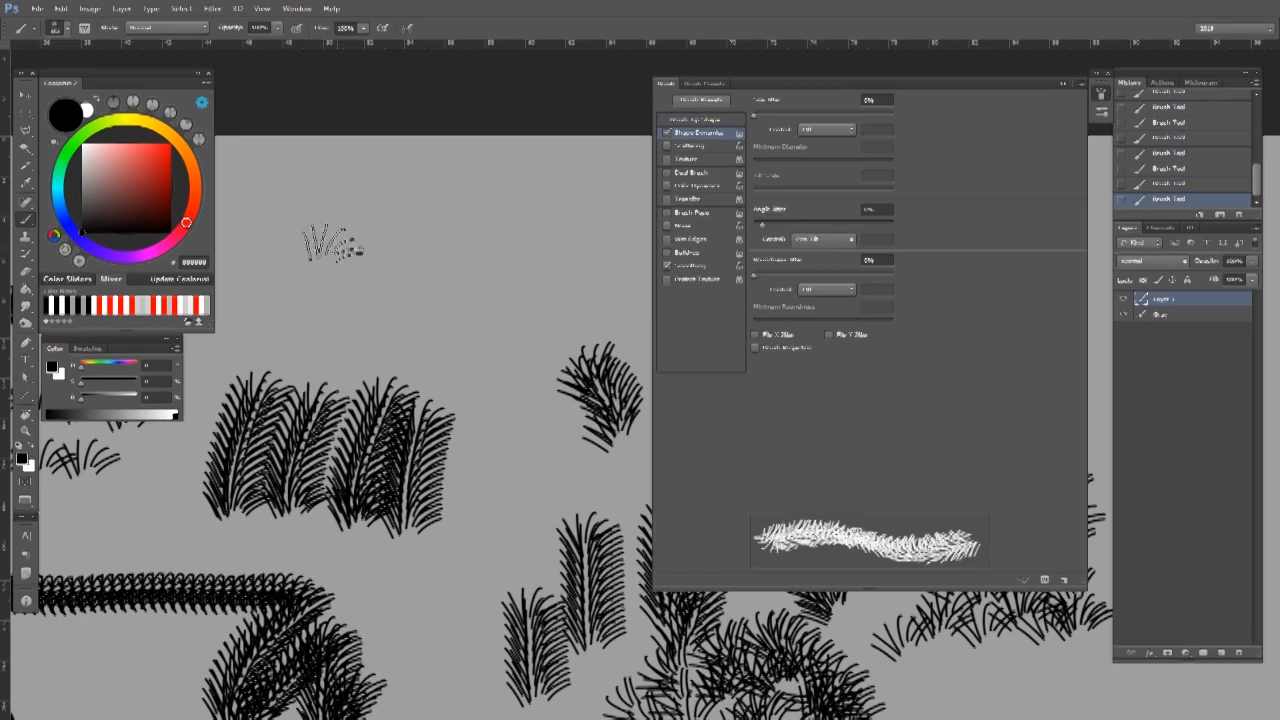
mouse_move(335, 243)
left_mouse_down()
mouse_move(592, 205)
mouse_move(300, 262)
mouse_move(560, 255)
left_mouse_up()
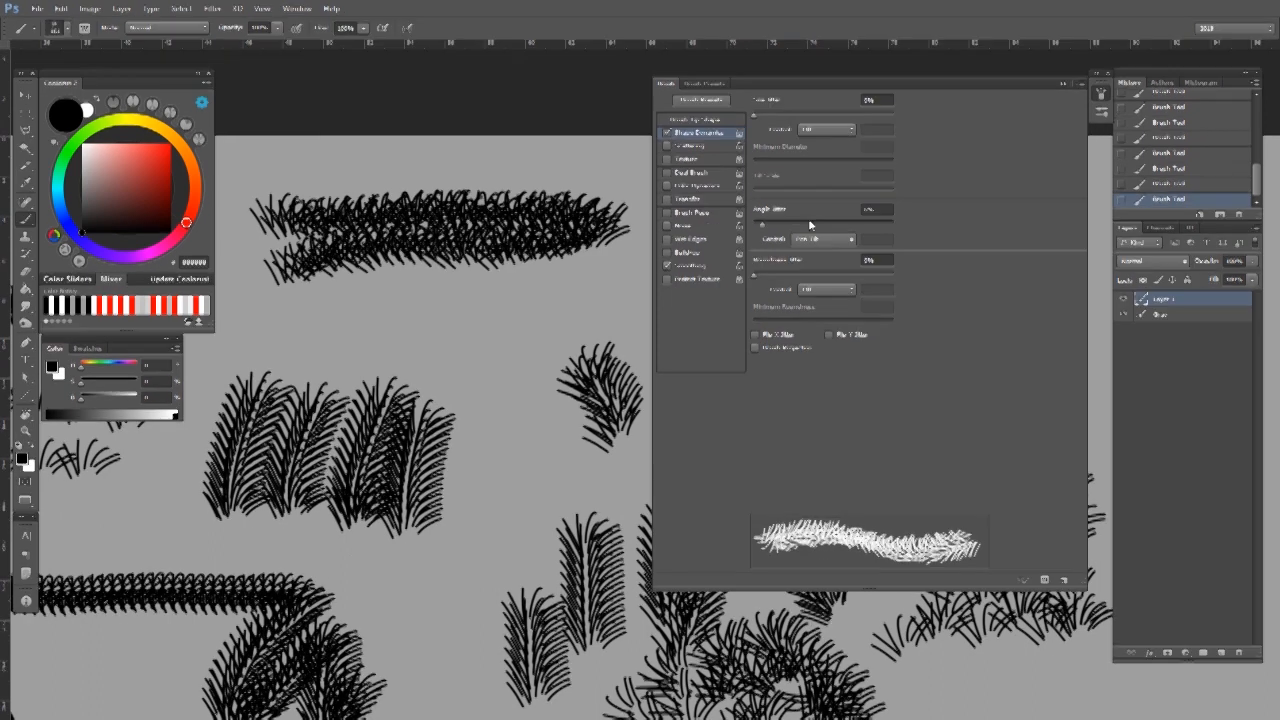
Raise the brush spacing to about 40% and paint a large layered patch of black and white grass.
left_click(712, 120)
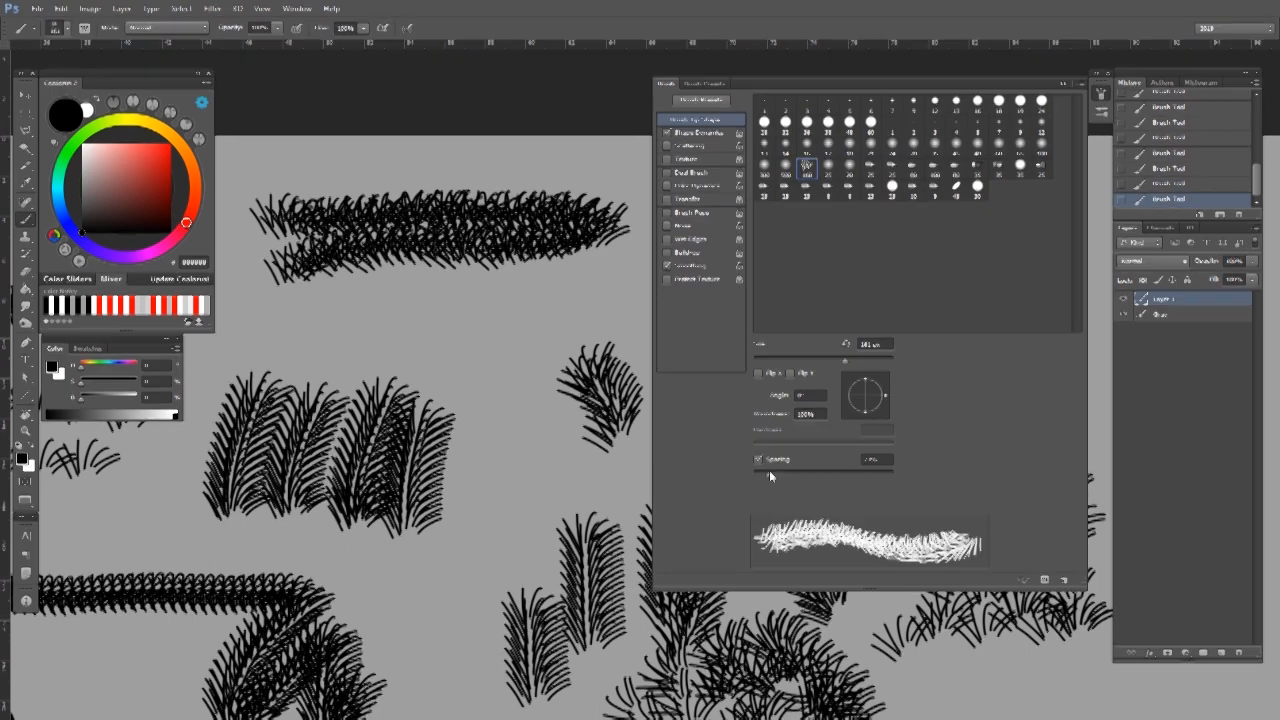
left_click_drag(769, 474, 785, 475)
left_click_drag(477, 357, 403, 167)
mouse_move(442, 603)
left_mouse_down()
mouse_move(549, 317)
mouse_move(403, 70)
left_mouse_up()
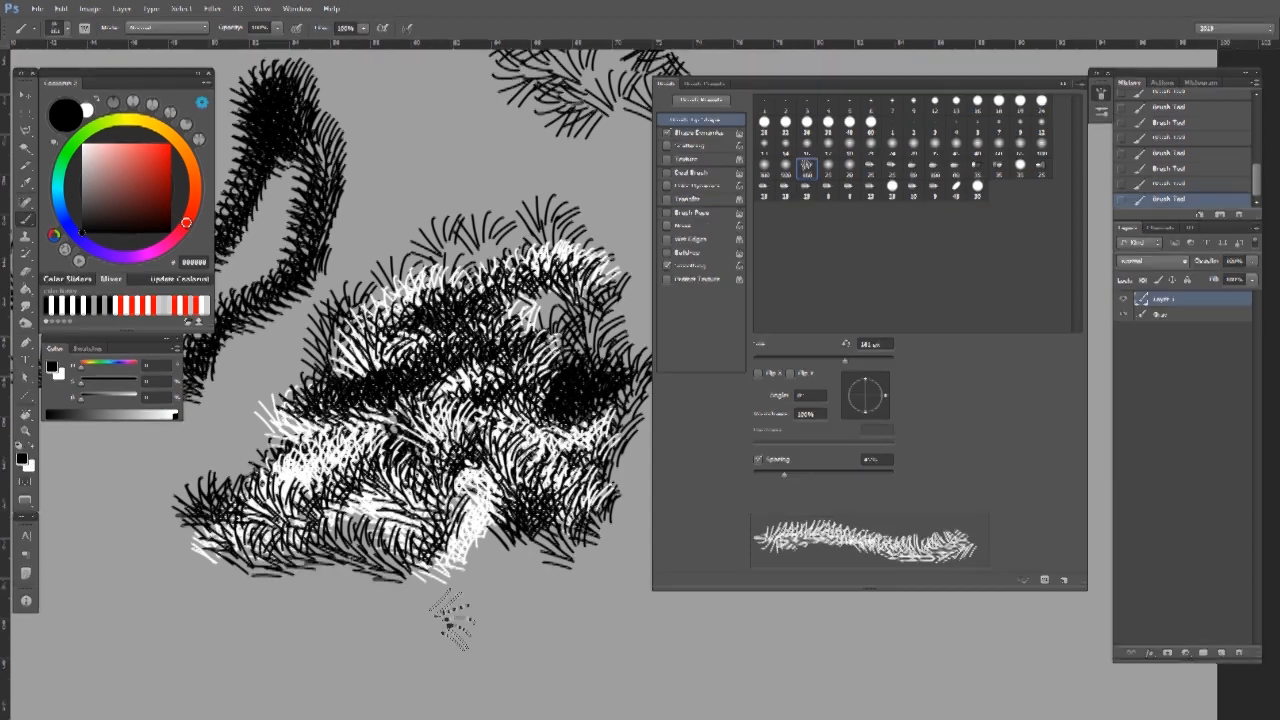
left_click_drag(510, 265, 442, 292)
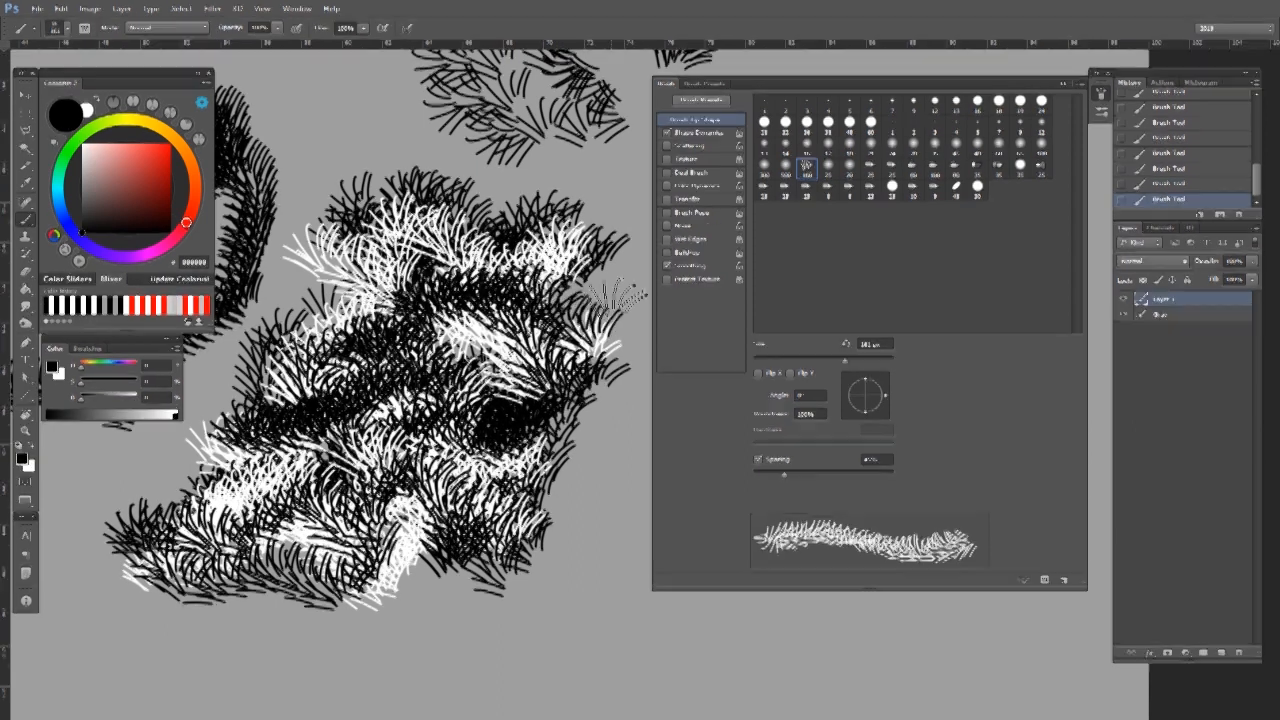
mouse_move(402, 408)
left_mouse_down()
mouse_move(343, 410)
mouse_move(420, 410)
mouse_move(405, 410)
left_mouse_up()
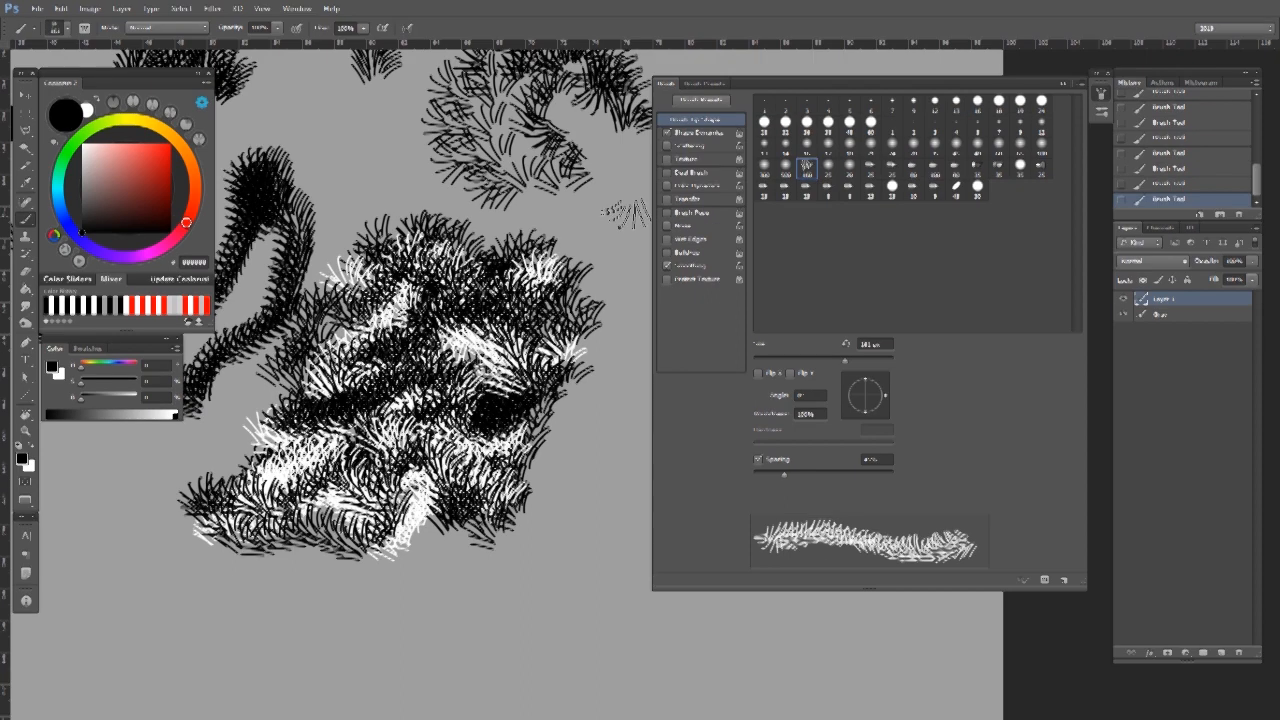
mouse_move(628, 315)
left_mouse_down()
mouse_move(506, 326)
mouse_move(503, 352)
left_mouse_up()
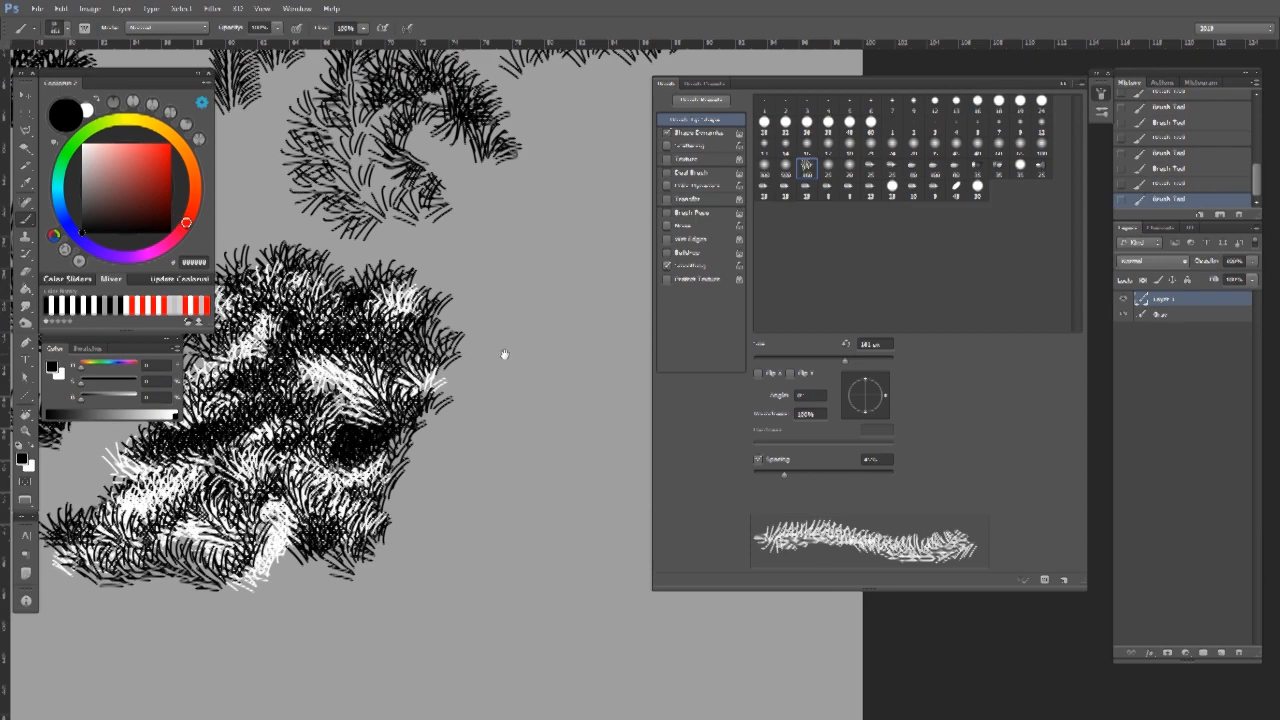
Set the brush's size jitter to 27% and paint two small black grass clumps beside the layered patch.
left_click(698, 133)
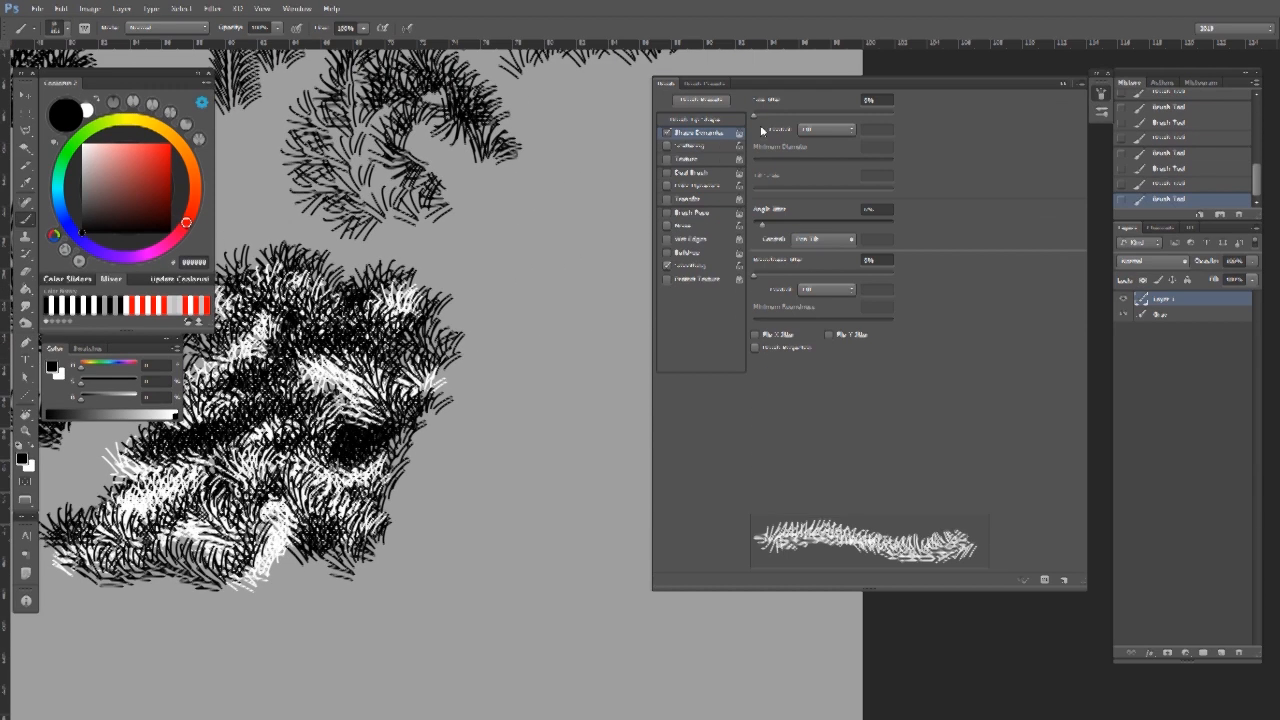
left_click_drag(762, 114, 792, 114)
left_click_drag(513, 266, 532, 288)
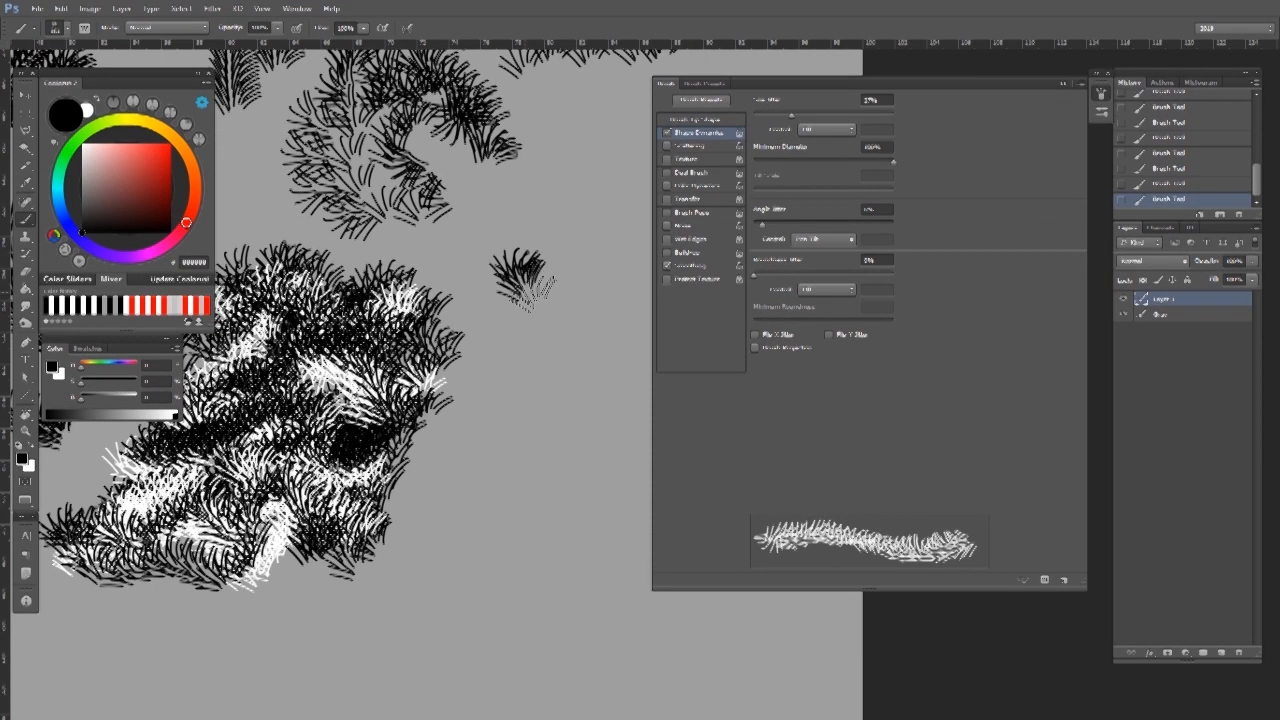
mouse_move(555, 218)
left_mouse_down()
mouse_move(566, 238)
mouse_move(484, 293)
left_mouse_up()
Set the size control to Pen Pressure, paint another small grass clump, and return the size jitter to 0%.
left_click(822, 129)
left_click(819, 132)
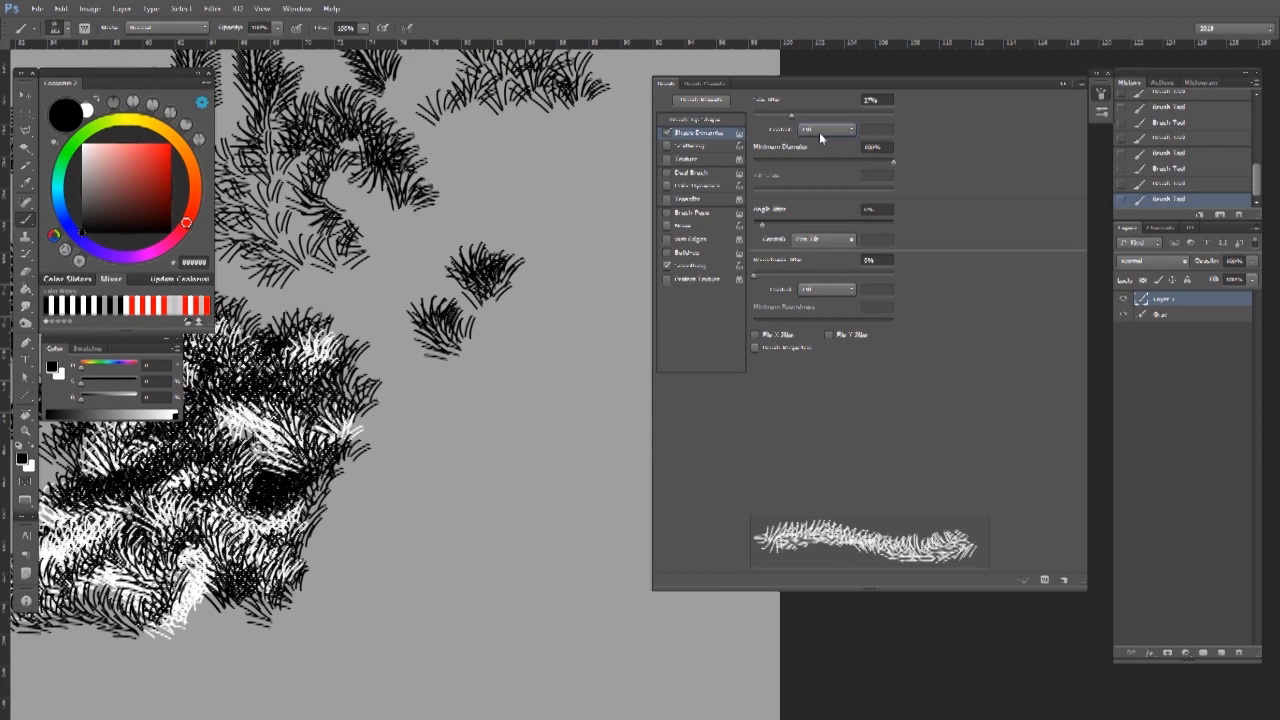
left_click(819, 132)
left_click(826, 167)
left_click_drag(523, 350, 533, 309)
mouse_move(514, 344)
left_mouse_down()
mouse_move(554, 351)
mouse_move(519, 372)
left_mouse_up()
mouse_move(793, 115)
left_mouse_down()
mouse_move(829, 115)
mouse_move(752, 118)
left_mouse_up()
Set the minimum diameter to about 10% and paint a thin, light-pressure curved grass stroke below the clumps.
left_click_drag(778, 162, 752, 163)
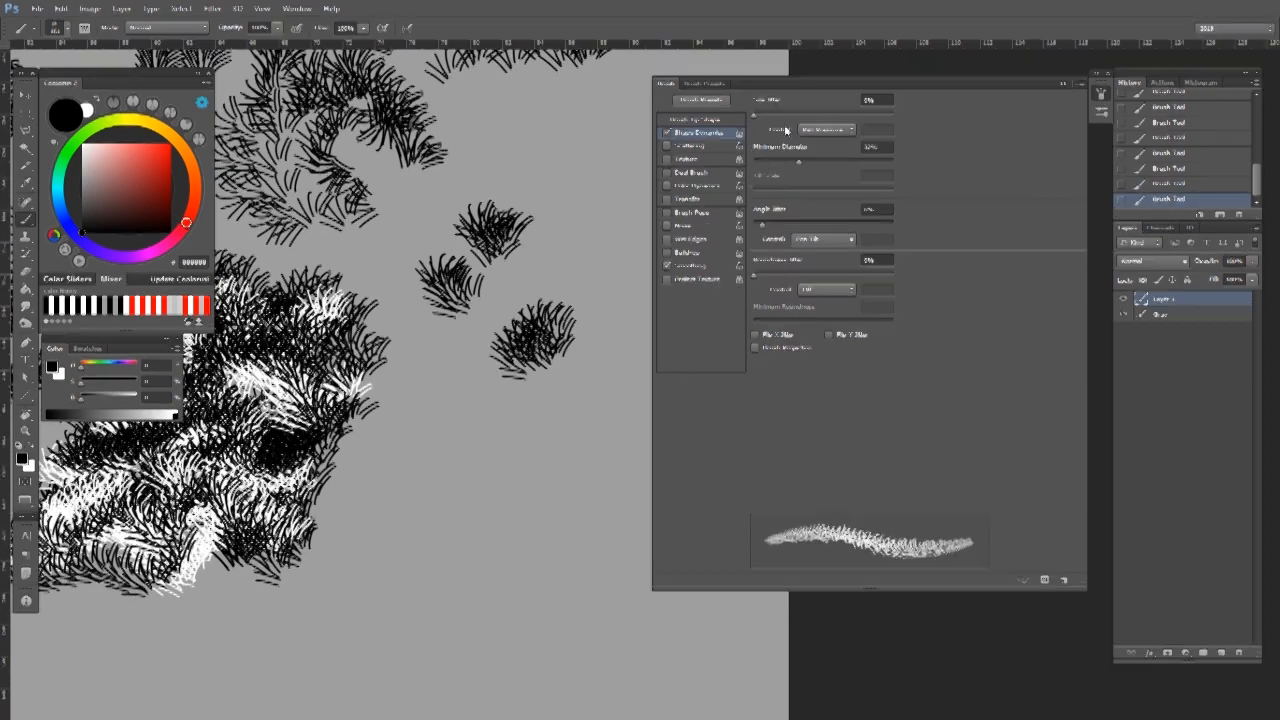
left_click(805, 162)
mouse_move(805, 162)
left_mouse_down()
mouse_move(766, 163)
mouse_move(824, 163)
mouse_move(768, 164)
left_mouse_up()
left_click(764, 162)
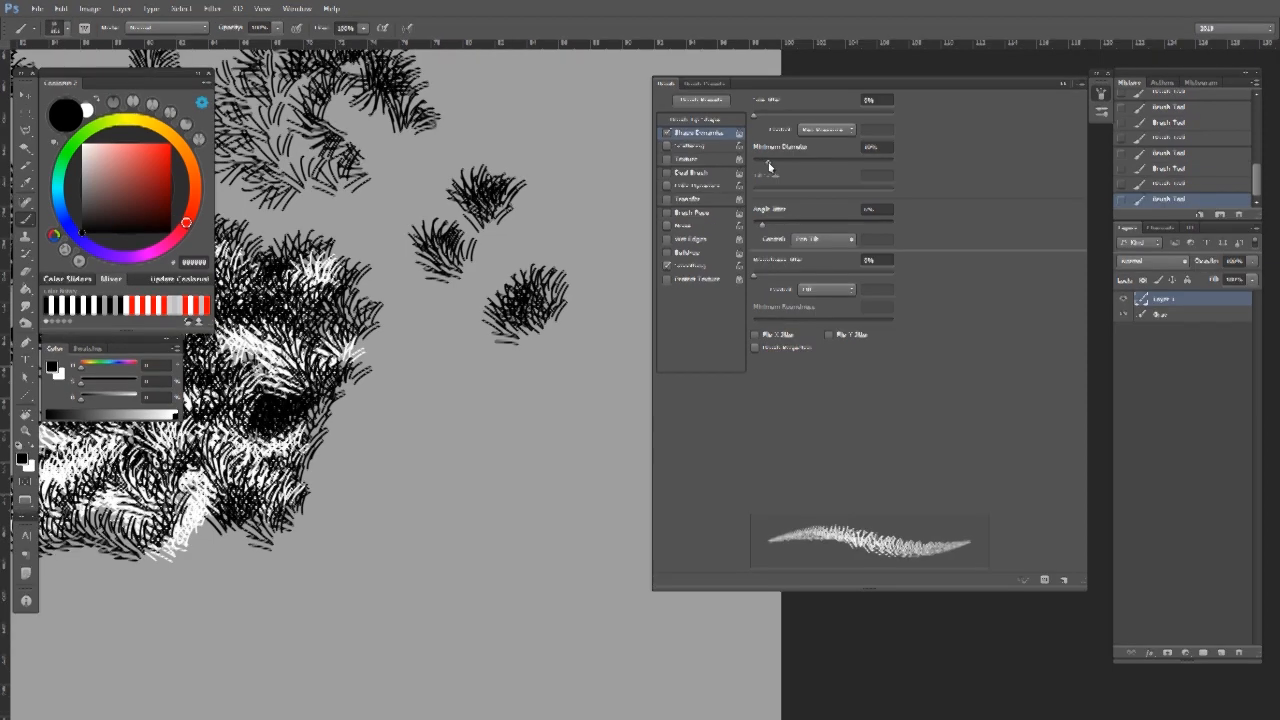
left_click_drag(471, 386, 565, 408)
left_click_drag(492, 428, 484, 433)
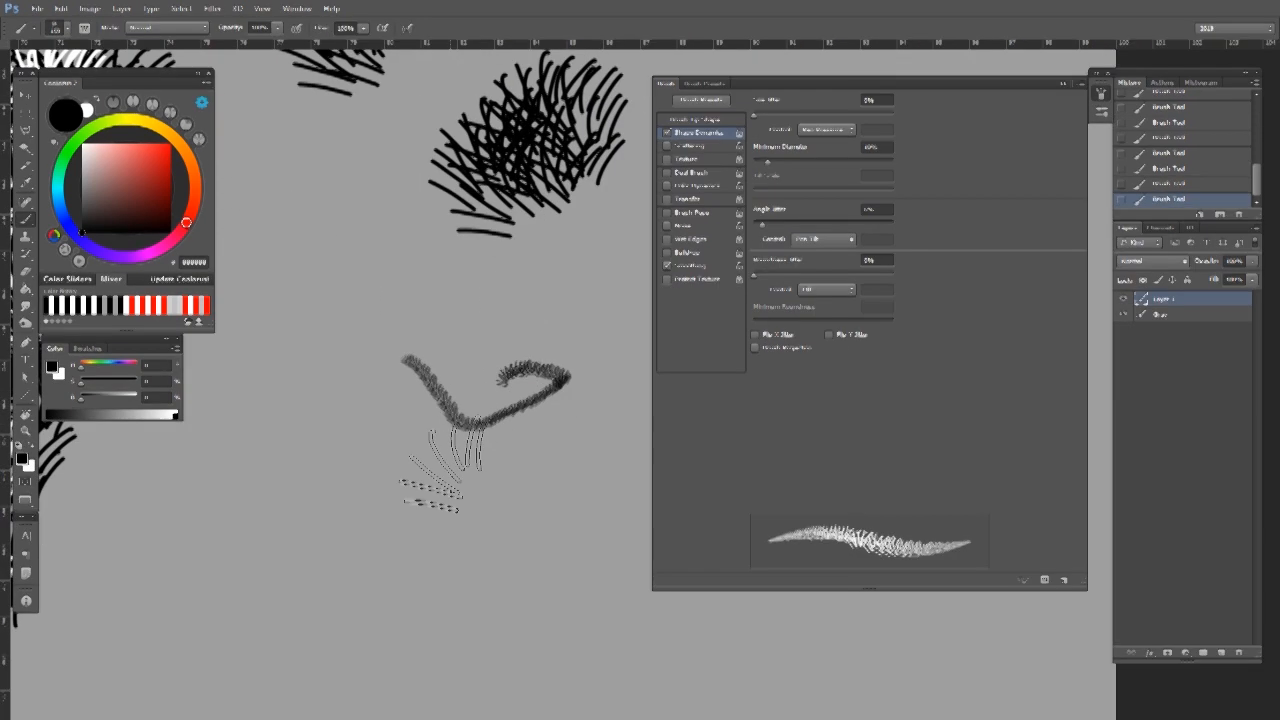
Paint more grass strokes with varying pen pressure, from a thin curl and tiny tufts to a large dense clump.
left_click_drag(431, 466, 502, 431)
mouse_move(340, 482)
left_mouse_down()
mouse_move(454, 498)
mouse_move(403, 468)
mouse_move(443, 463)
mouse_move(433, 443)
mouse_move(393, 448)
mouse_move(427, 426)
left_mouse_up()
mouse_move(290, 290)
left_mouse_down()
mouse_move(320, 265)
mouse_move(500, 240)
mouse_move(400, 235)
mouse_move(440, 335)
mouse_move(485, 310)
left_mouse_up()
left_click_drag(499, 352, 402, 372)
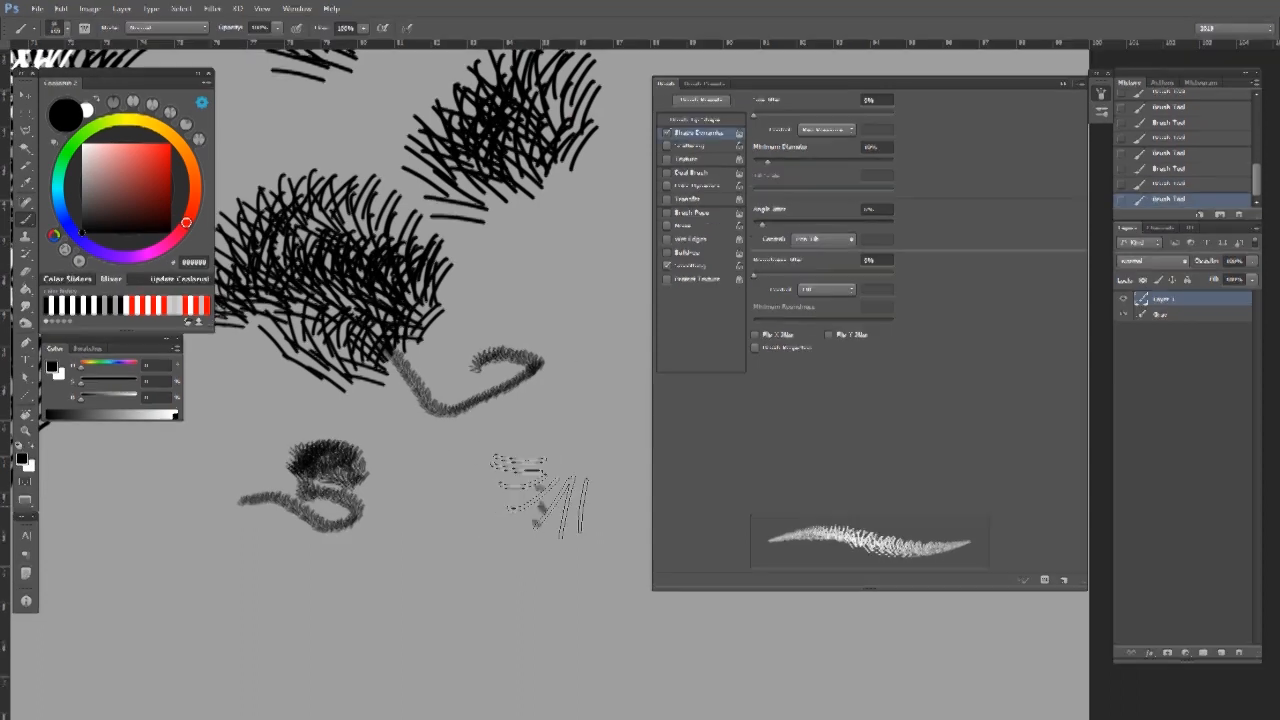
left_click_drag(488, 520, 471, 482)
left_click(523, 466)
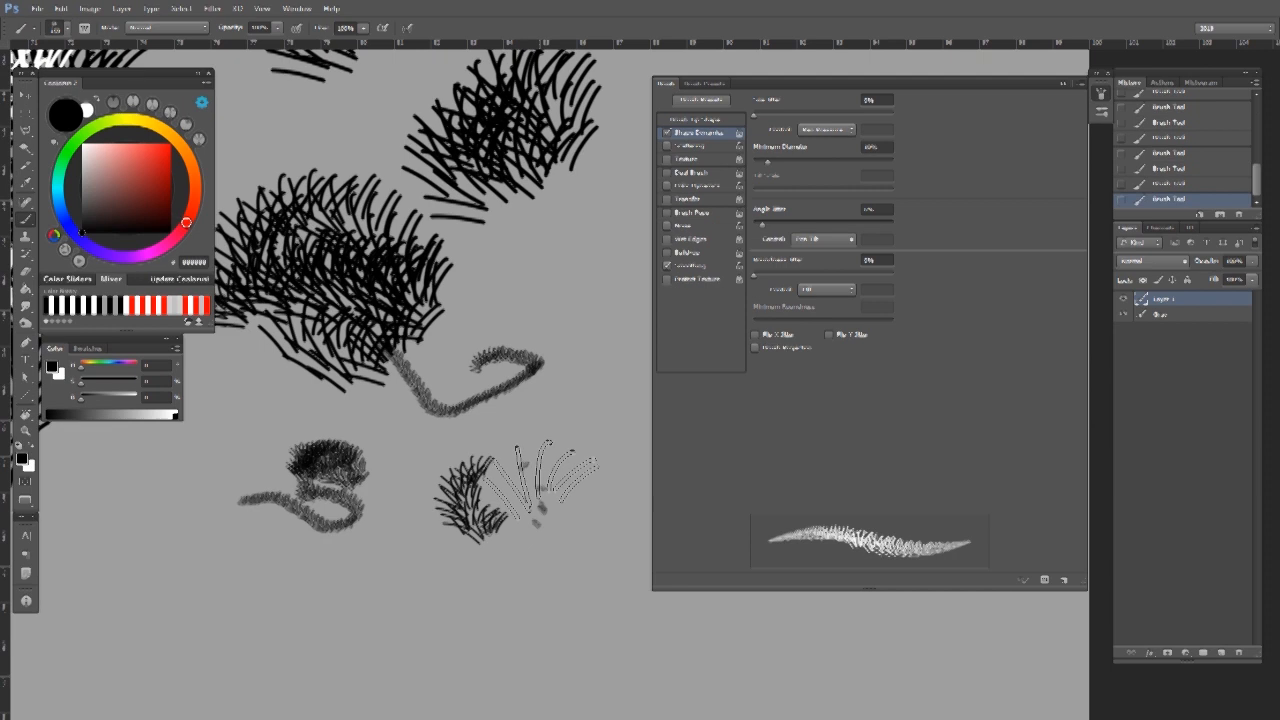
Build up a large, dense black grass mass above the existing clumps with overlapping strokes of varying pen pressure.
mouse_move(640, 365)
left_mouse_down()
mouse_move(477, 460)
mouse_move(476, 484)
left_mouse_up()
mouse_move(343, 423)
left_mouse_down()
mouse_move(470, 360)
mouse_move(614, 456)
left_mouse_up()
mouse_move(432, 300)
left_mouse_down()
mouse_move(535, 312)
mouse_move(368, 362)
left_mouse_up()
mouse_move(540, 262)
left_mouse_down()
mouse_move(385, 205)
mouse_move(585, 215)
mouse_move(425, 278)
mouse_move(407, 470)
left_mouse_up()
mouse_move(343, 332)
left_mouse_down()
mouse_move(513, 265)
mouse_move(361, 262)
mouse_move(468, 212)
mouse_move(358, 250)
mouse_move(548, 180)
left_mouse_up()
left_click_drag(480, 230, 526, 242)
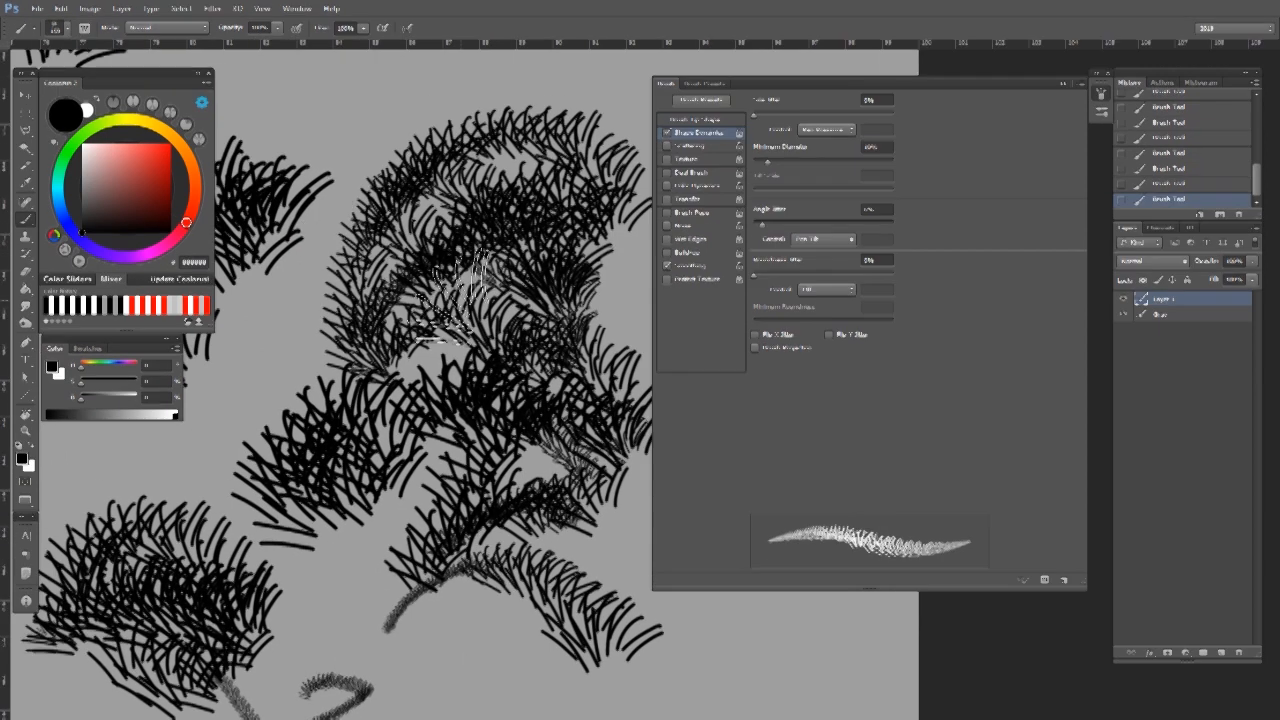
Layer white grass strokes over the dense black patch, then return to black and add thinner grass strokes over and above it.
key("x")
mouse_move(295, 250)
left_mouse_down()
mouse_move(515, 220)
mouse_move(450, 185)
mouse_move(435, 350)
mouse_move(415, 340)
mouse_move(555, 250)
mouse_move(485, 340)
mouse_move(500, 370)
left_mouse_up()
key("x")
left_click_drag(575, 285, 425, 385)
left_click_drag(315, 370, 485, 205)
left_click_drag(335, 255, 440, 170)
left_click_drag(428, 261, 428, 425)
left_click_drag(335, 217, 488, 268)
left_click_drag(322, 298, 410, 238)
left_click_drag(395, 276, 490, 283)
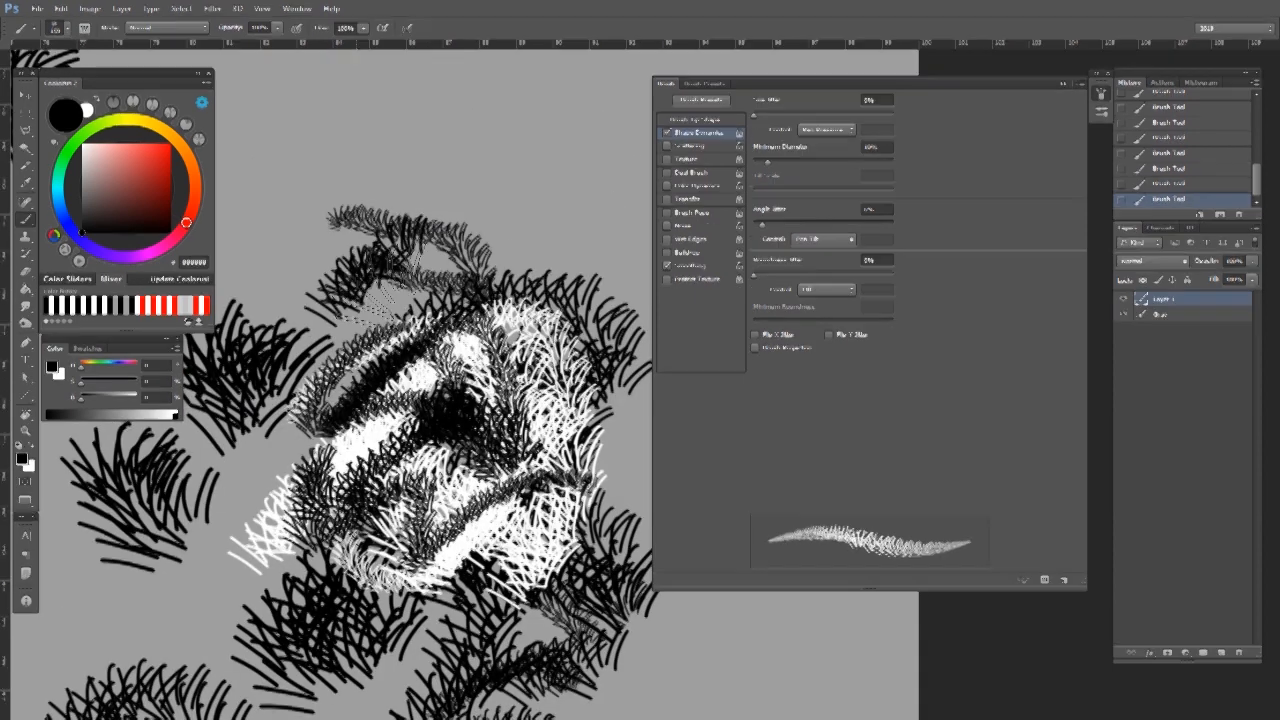
Set the brush's size jitter to about 20% and paint looping grass strokes above the black and white patch.
left_click_drag(770, 114, 782, 115)
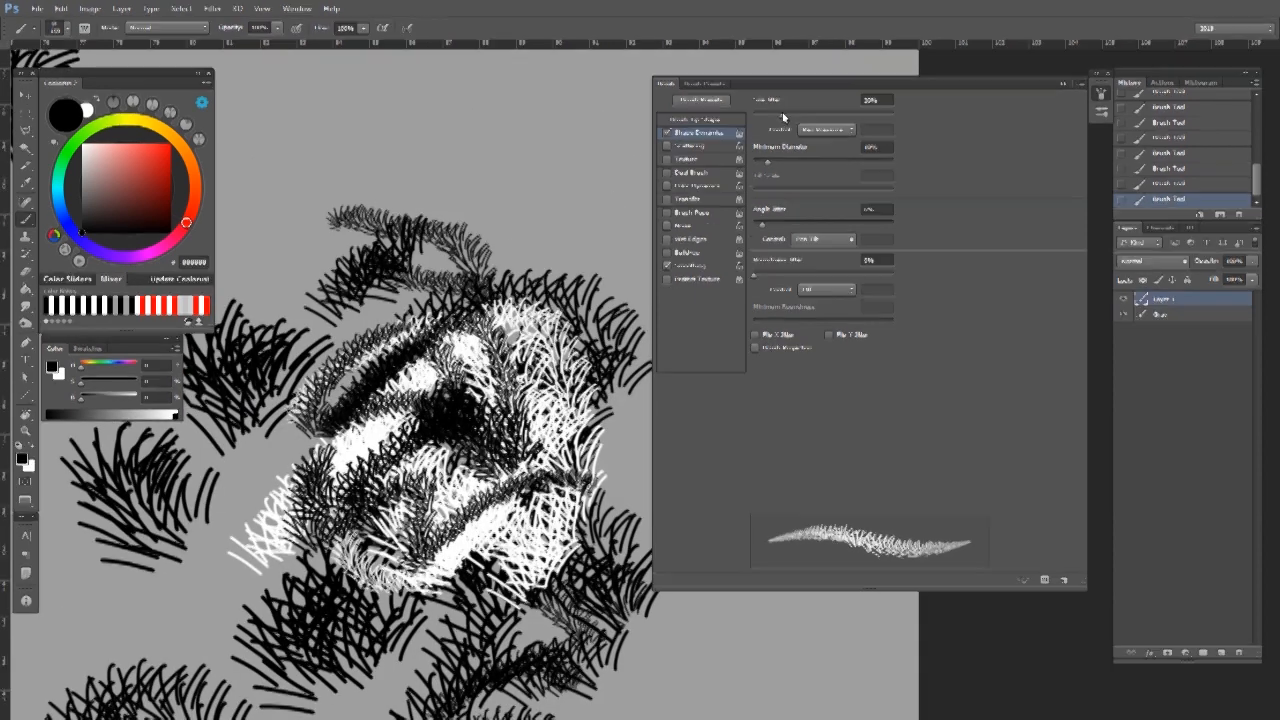
left_click_drag(504, 188, 459, 288)
mouse_move(305, 215)
left_mouse_down()
mouse_move(581, 180)
mouse_move(423, 280)
mouse_move(303, 245)
mouse_move(553, 360)
mouse_move(603, 260)
mouse_move(268, 205)
left_mouse_up()
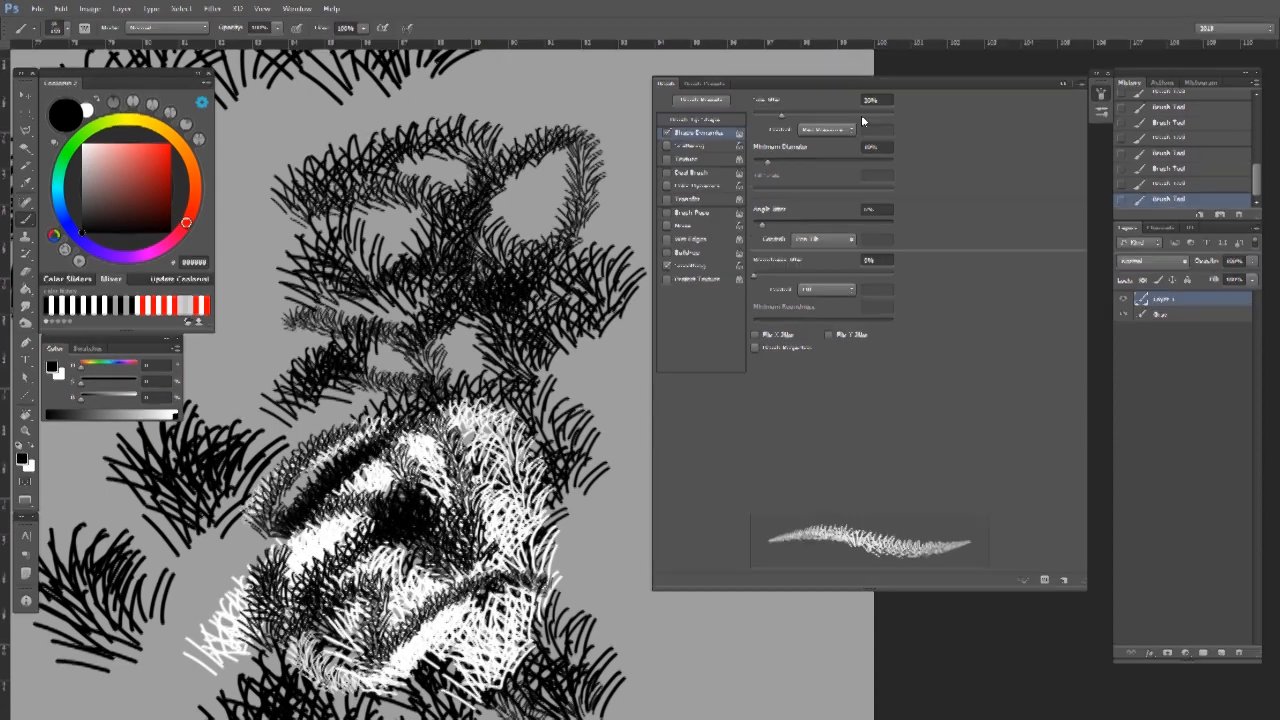
Keep the size control on Pen Pressure and paint a pressure-varied grass stroke with thick tufts and a thin curl beside the layered patch.
left_click(824, 130)
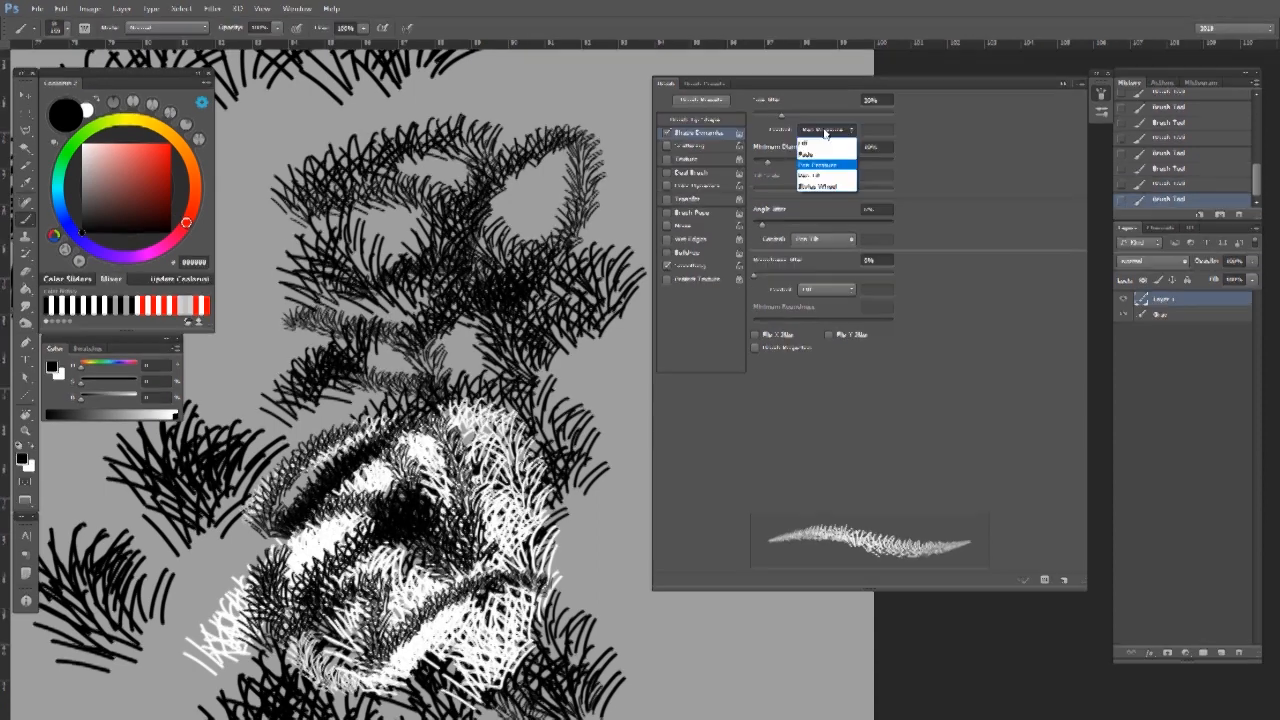
left_click(639, 307)
mouse_move(602, 360)
left_mouse_down()
mouse_move(477, 289)
mouse_move(370, 250)
left_mouse_up()
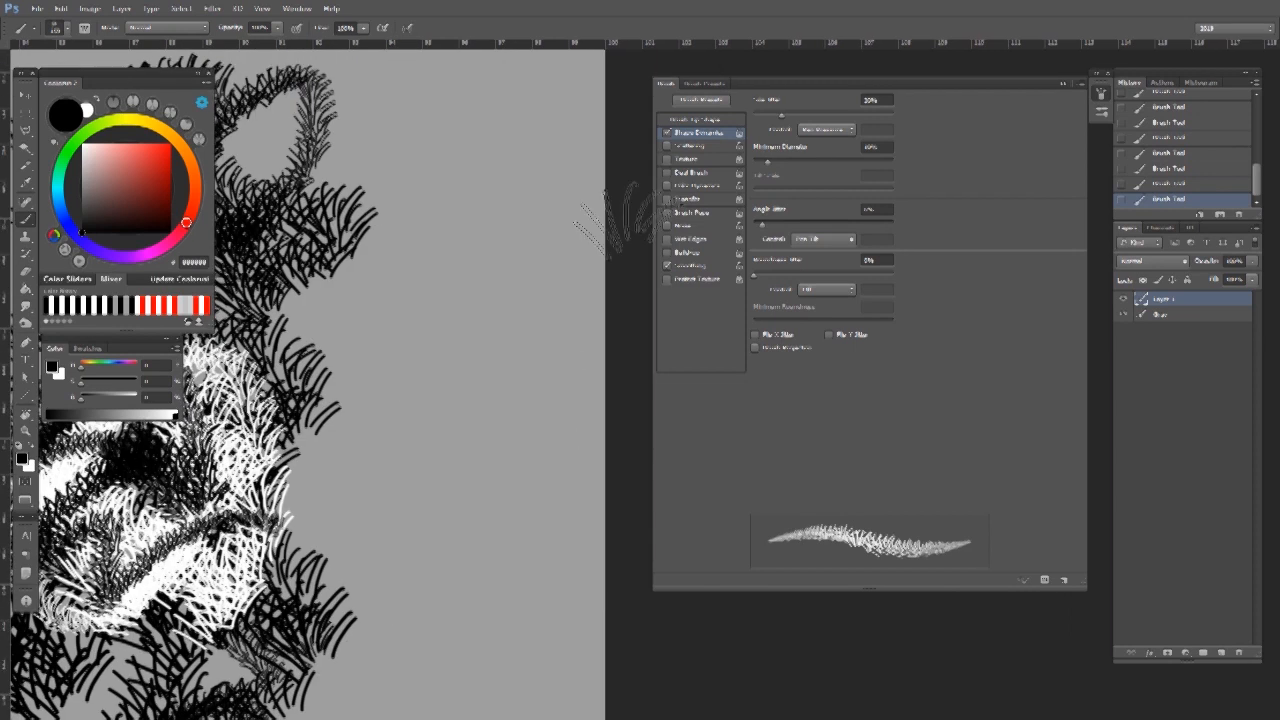
left_click(830, 132)
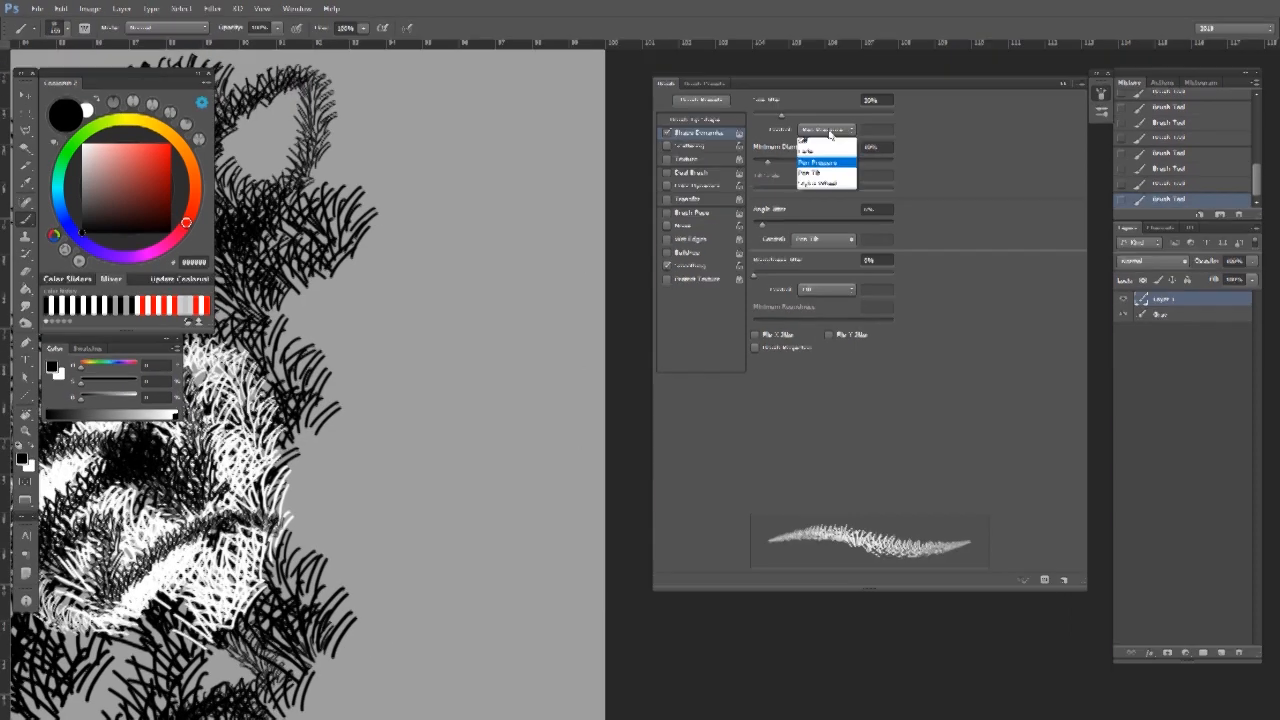
left_click(831, 134)
left_click_drag(457, 331, 456, 346)
mouse_move(355, 321)
left_mouse_down()
mouse_move(398, 308)
mouse_move(482, 340)
mouse_move(443, 383)
mouse_move(415, 495)
mouse_move(340, 515)
mouse_move(395, 580)
mouse_move(490, 465)
mouse_move(360, 482)
mouse_move(523, 509)
mouse_move(370, 520)
mouse_move(461, 457)
mouse_move(398, 477)
left_mouse_up()
mouse_move(444, 404)
left_mouse_down()
mouse_move(510, 390)
mouse_move(464, 361)
left_mouse_up()
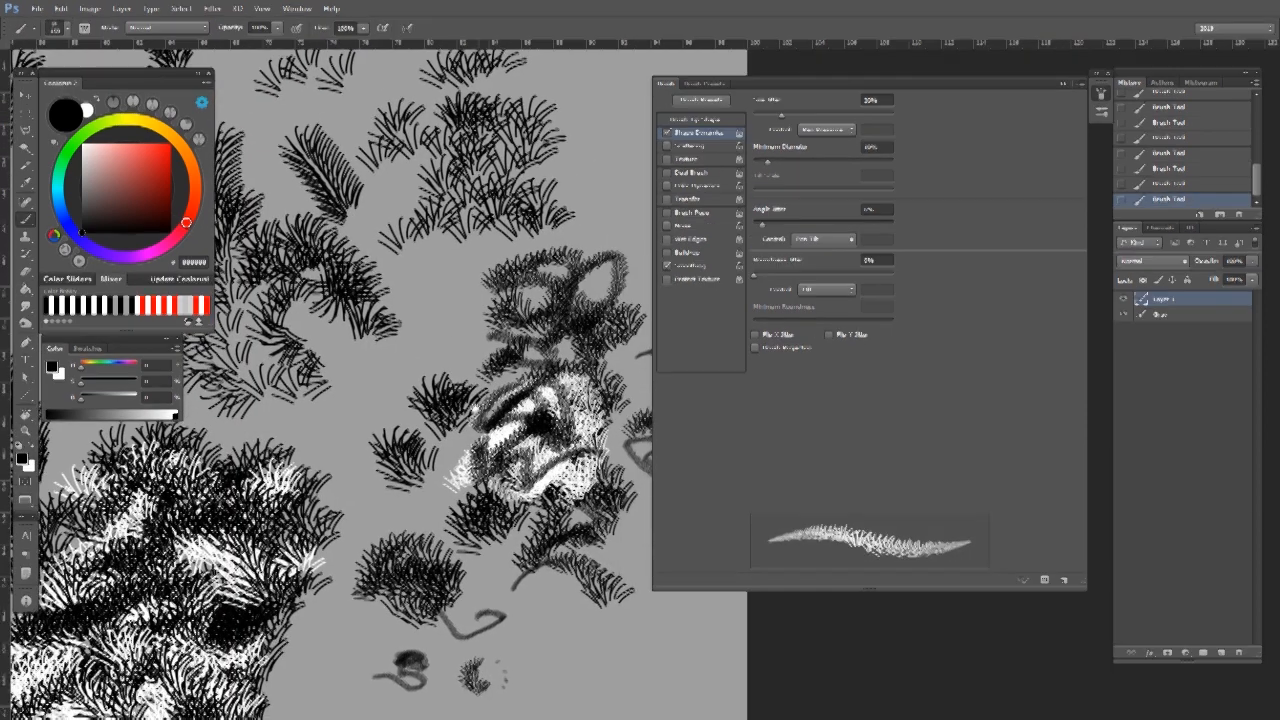
Paint overlapping grass clumps of varying thickness in the empty area below the solid black brush shape.
left_click_drag(318, 401, 461, 409)
mouse_move(254, 404)
left_mouse_down()
mouse_move(505, 378)
mouse_move(684, 242)
left_mouse_up()
mouse_move(340, 488)
left_mouse_down()
mouse_move(483, 411)
mouse_move(617, 417)
left_mouse_up()
mouse_move(308, 456)
left_mouse_down()
mouse_move(364, 461)
mouse_move(350, 425)
left_mouse_up()
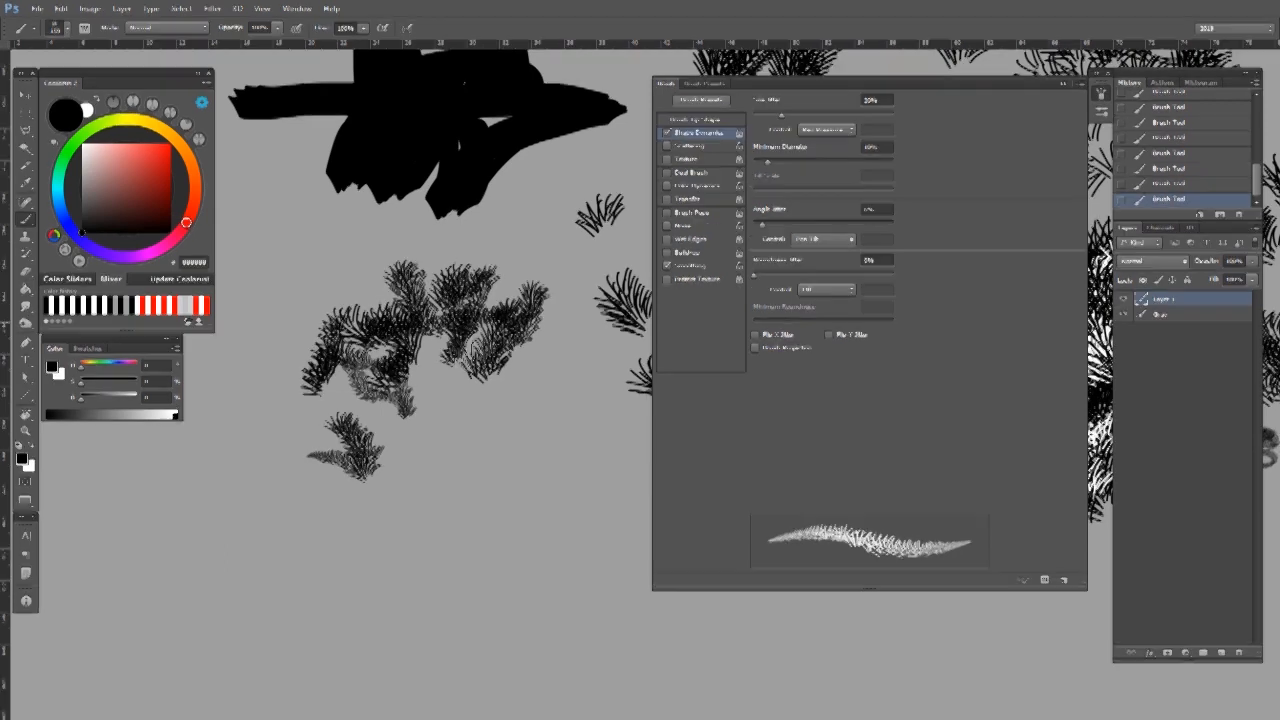
left_click_drag(540, 205, 620, 210)
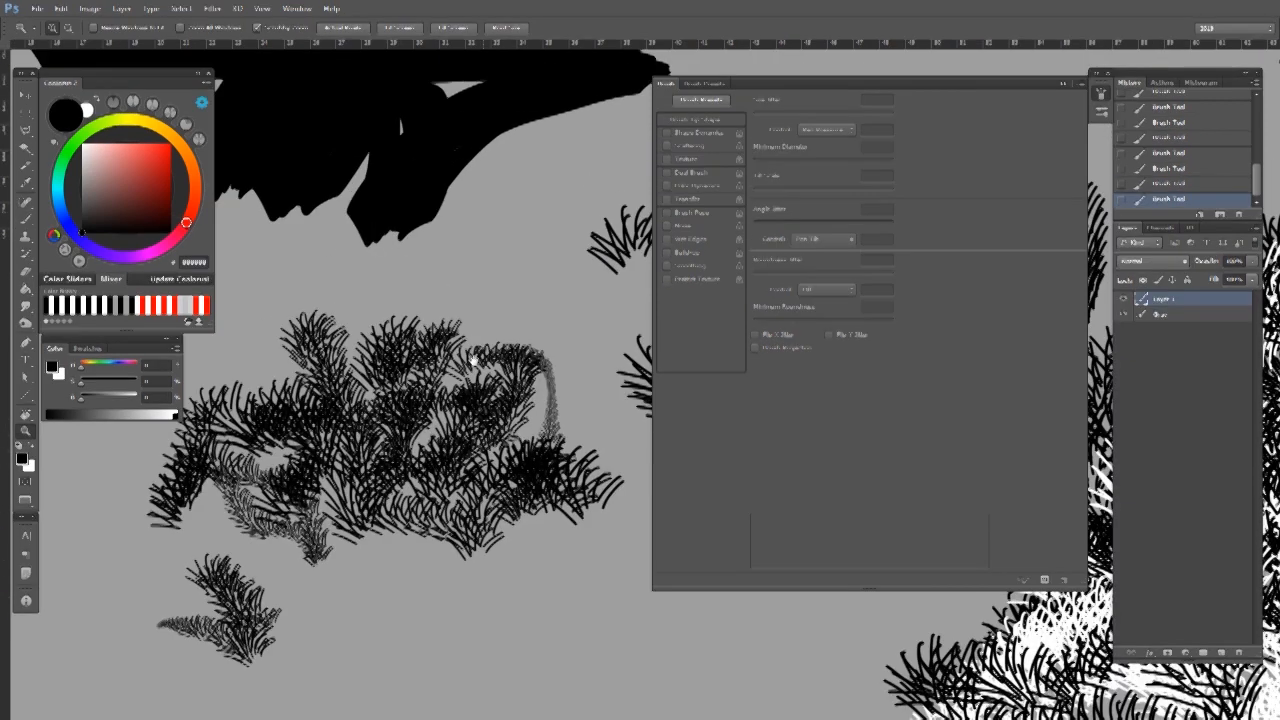
Extend the grass clump upward with more bushy strokes and stamp a single separate tuft beside it.
left_click_drag(378, 275, 439, 296)
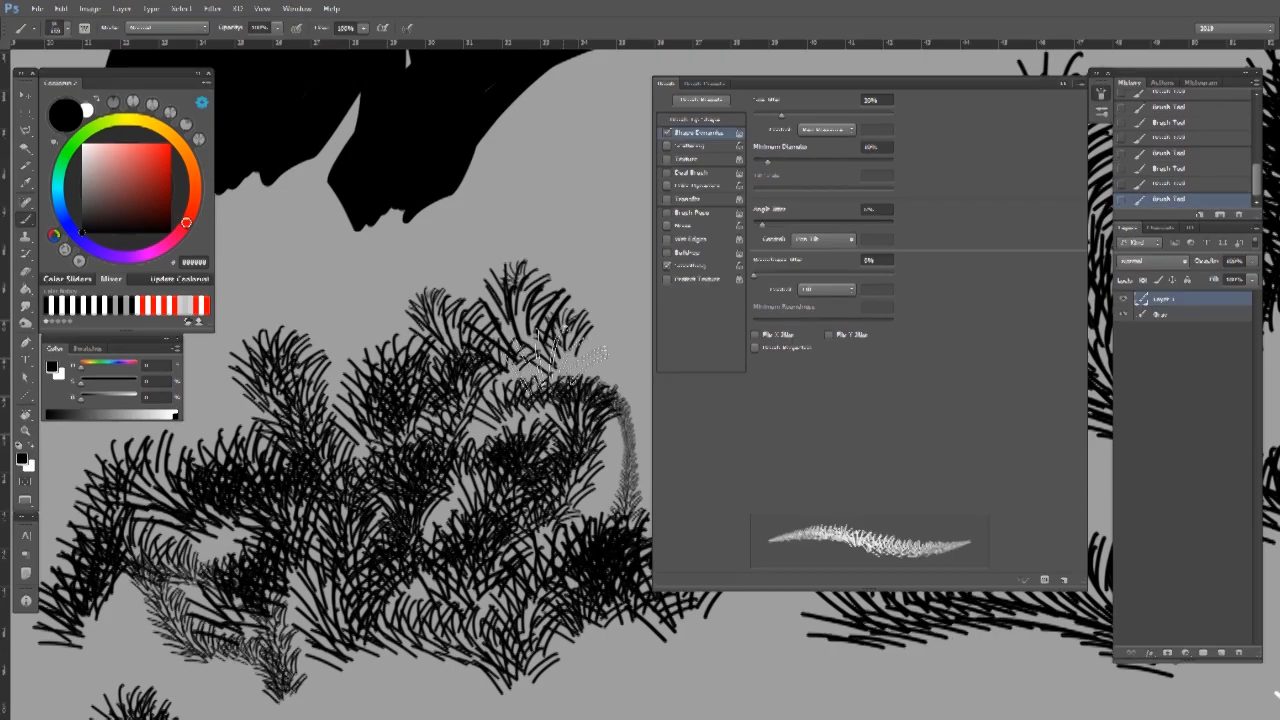
left_click_drag(428, 407, 390, 404)
left_click_drag(483, 387, 512, 379)
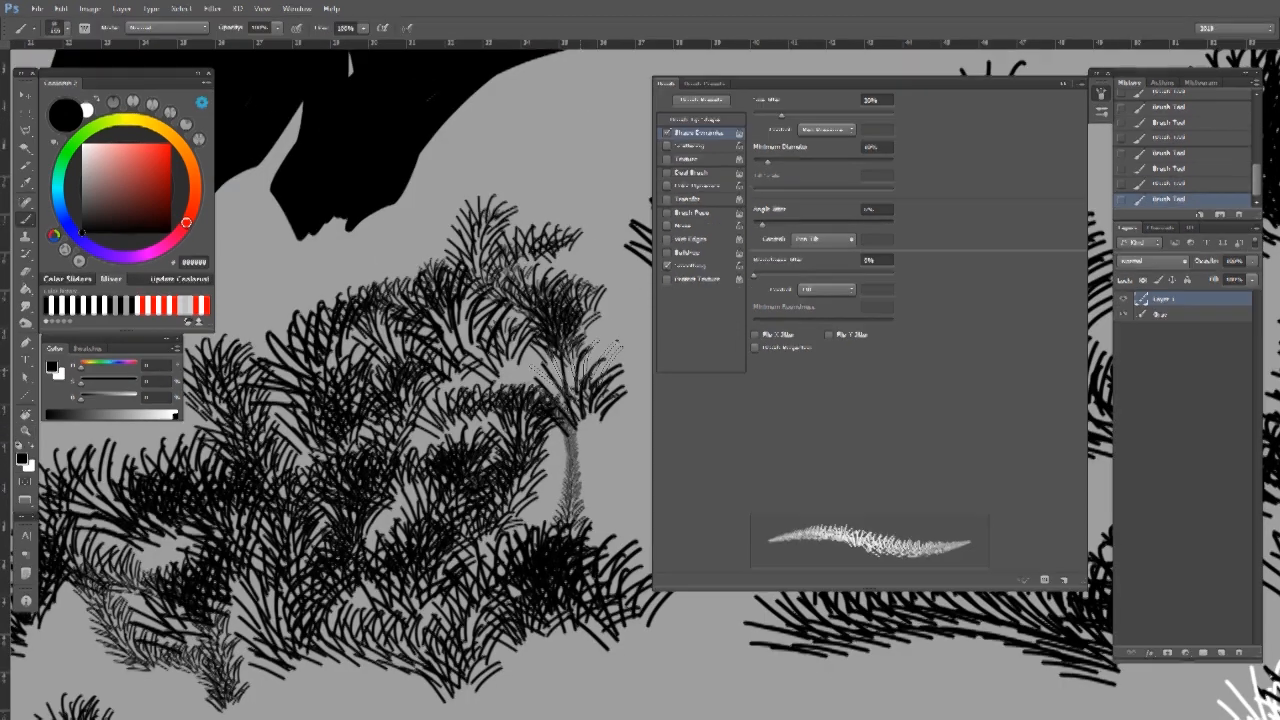
left_click_drag(461, 428, 687, 366)
left_click_drag(452, 405, 538, 421)
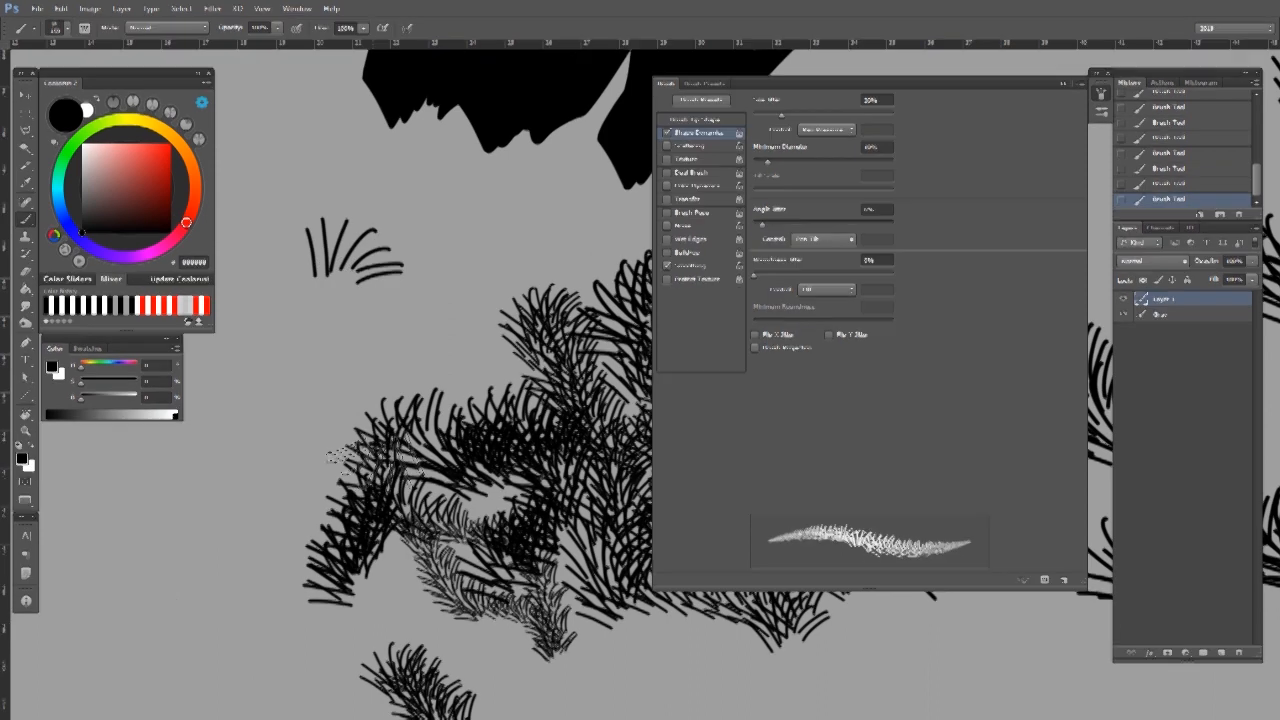
Examine the single grass tuft up close and compare it with the various test strokes across the canvas.
mouse_move(328, 213)
left_mouse_down()
mouse_move(457, 274)
mouse_move(551, 287)
left_mouse_up()
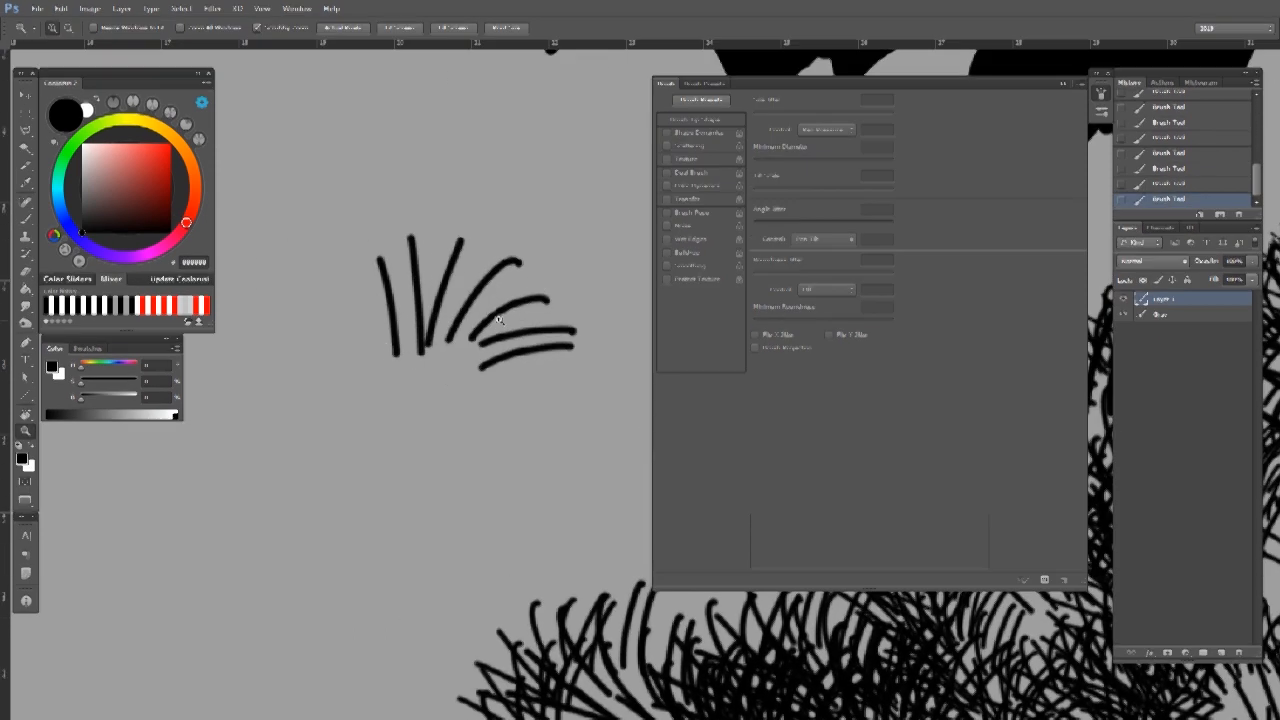
left_click_drag(478, 440, 366, 377)
left_click_drag(473, 417, 383, 380)
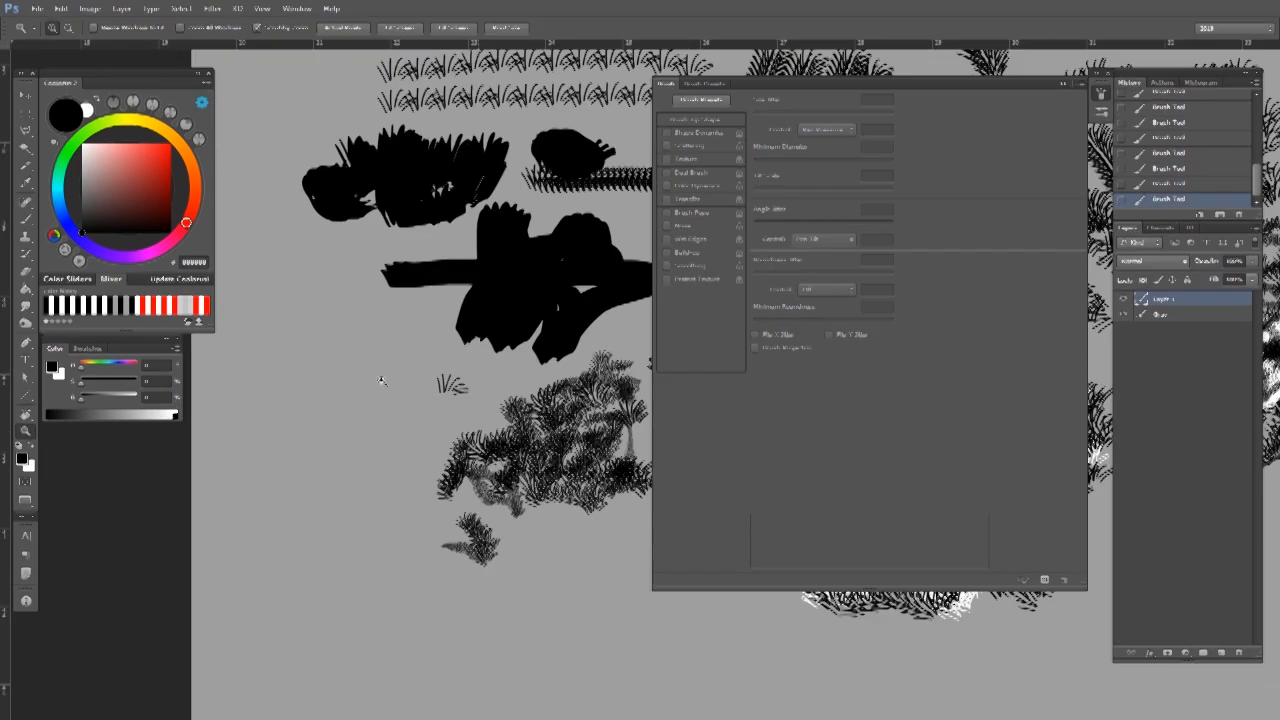
left_click_drag(630, 414, 449, 426)
left_click_drag(543, 419, 415, 401)
left_click_drag(595, 385, 417, 443)
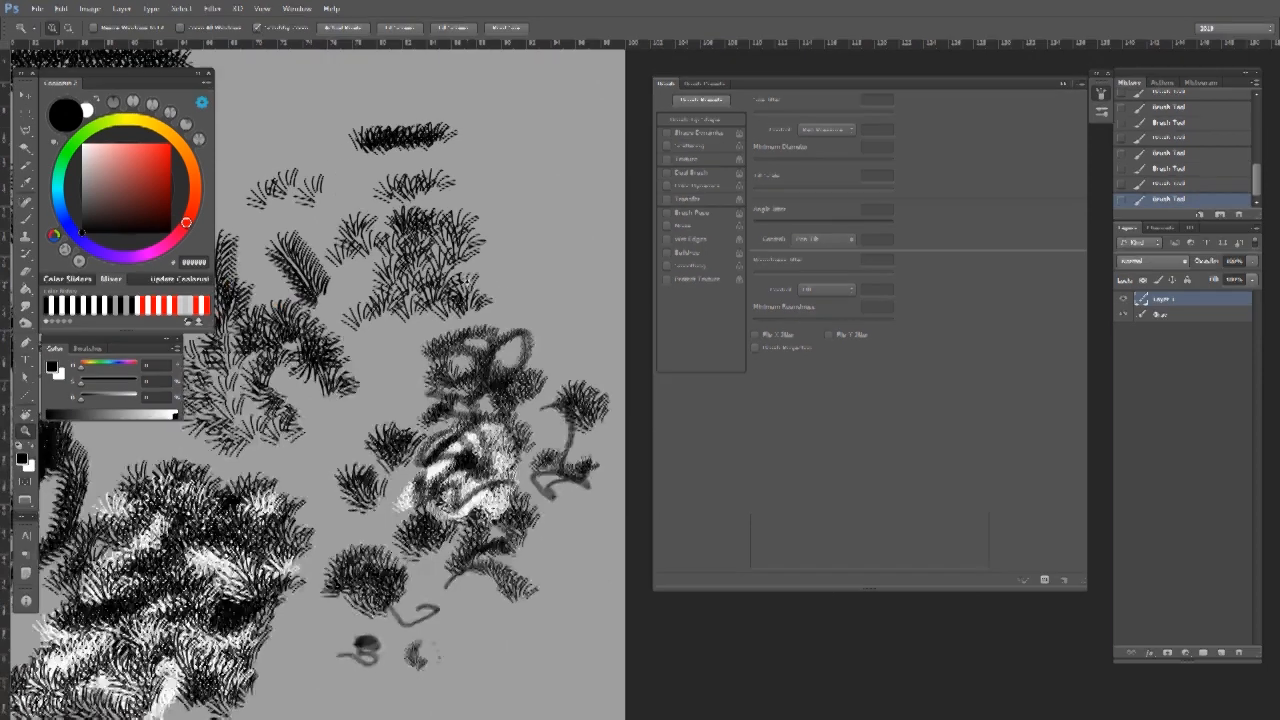
left_click_drag(503, 423, 600, 445)
left_click_drag(461, 472, 533, 132)
left_click_drag(362, 387, 675, 410)
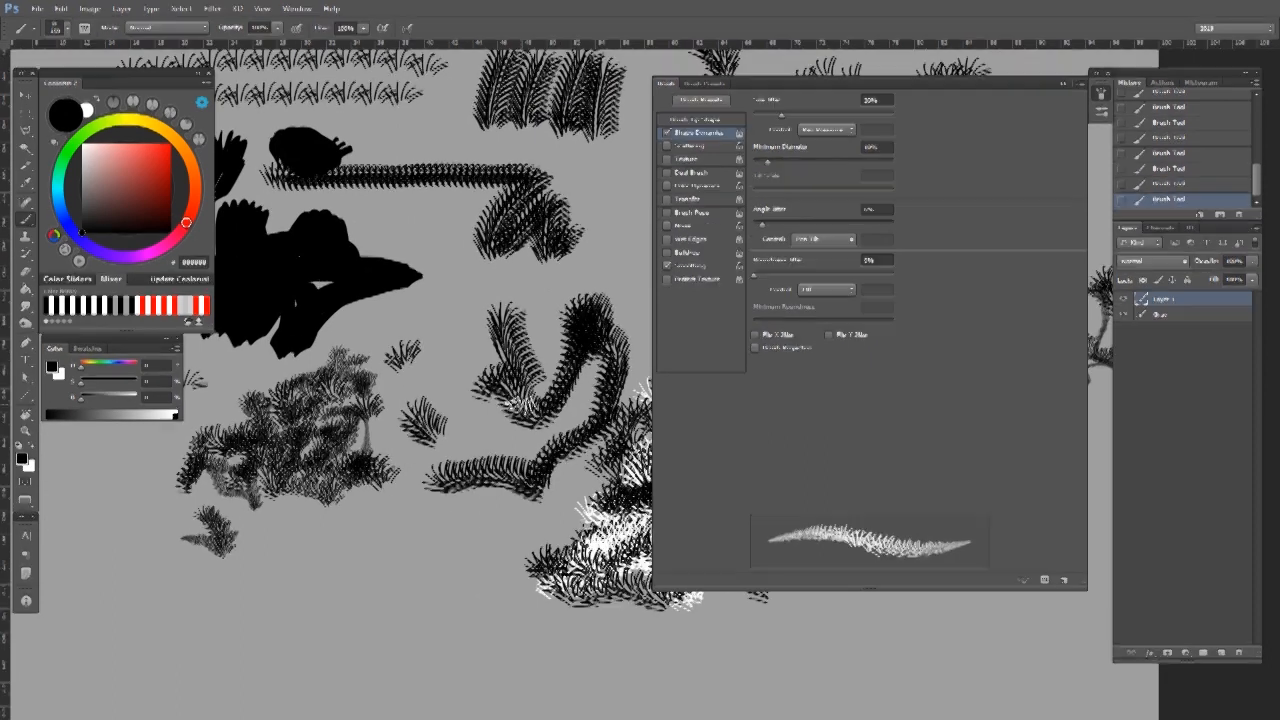
left_click_drag(549, 384, 487, 419)
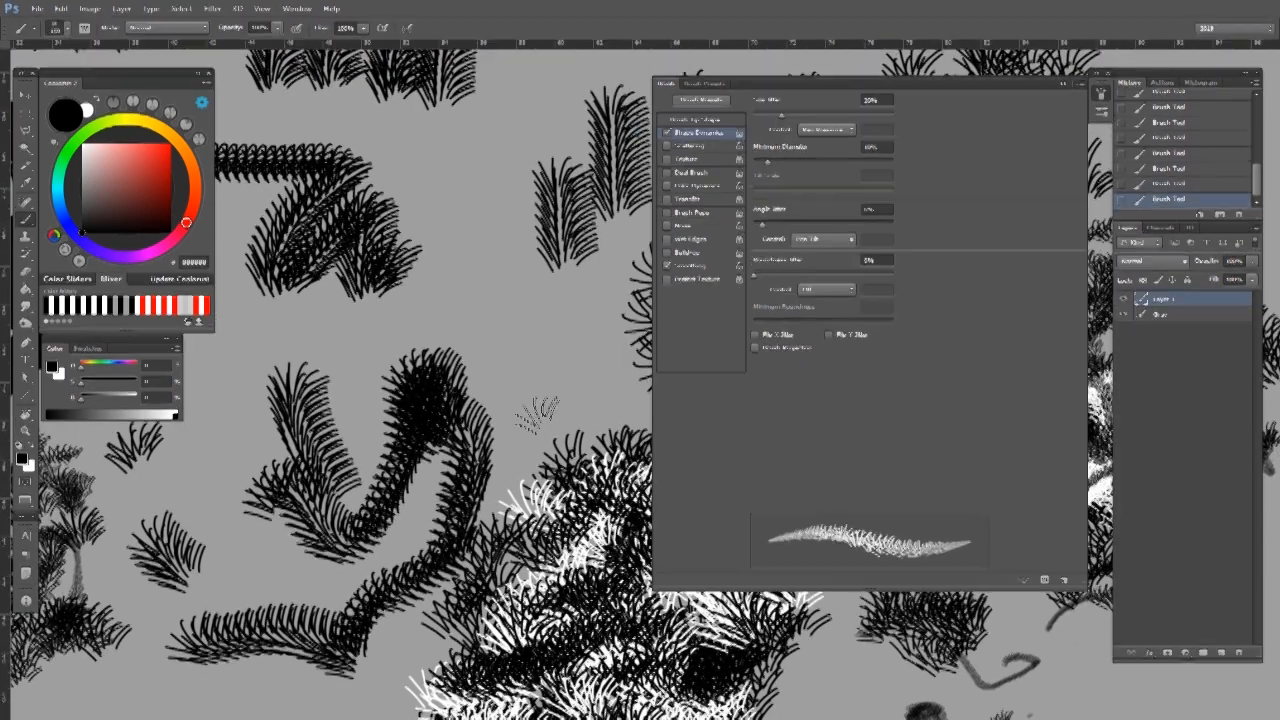
mouse_move(546, 408)
left_mouse_down()
mouse_move(521, 401)
mouse_move(551, 394)
left_mouse_up()
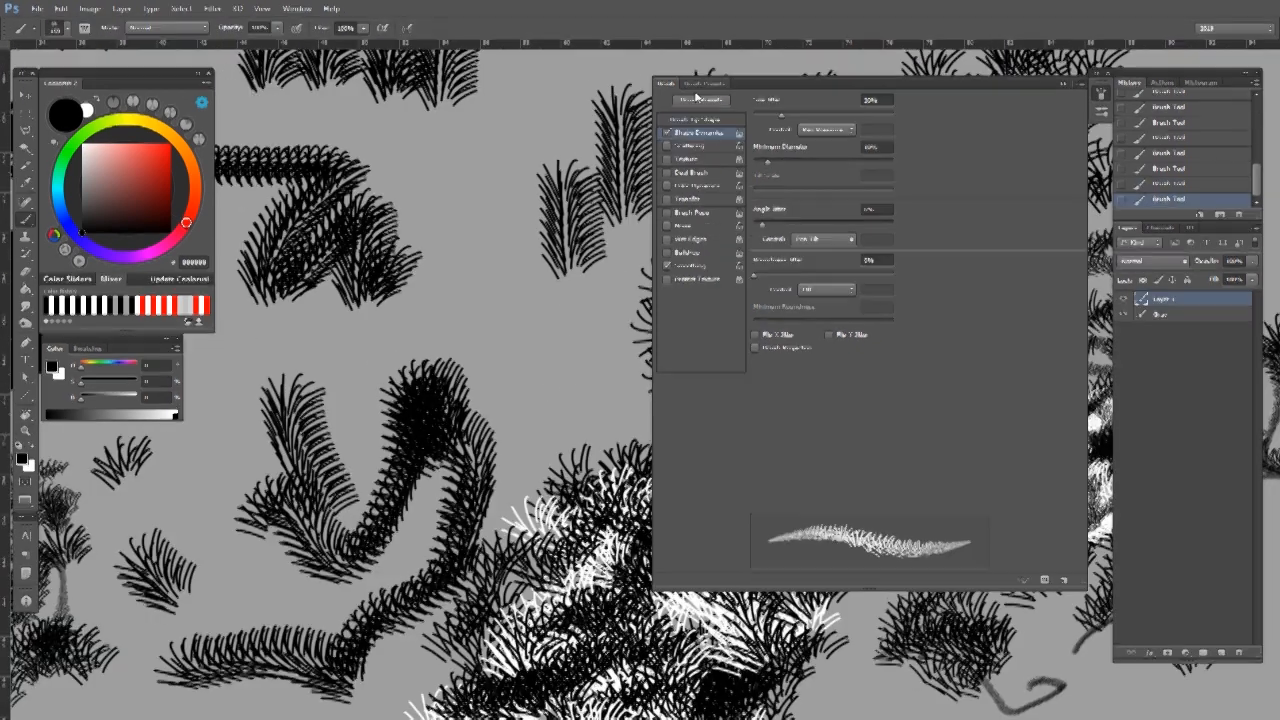
Turn on Scattering for the brush and paint scattered grass clusters between the earlier test strokes.
left_click(680, 146)
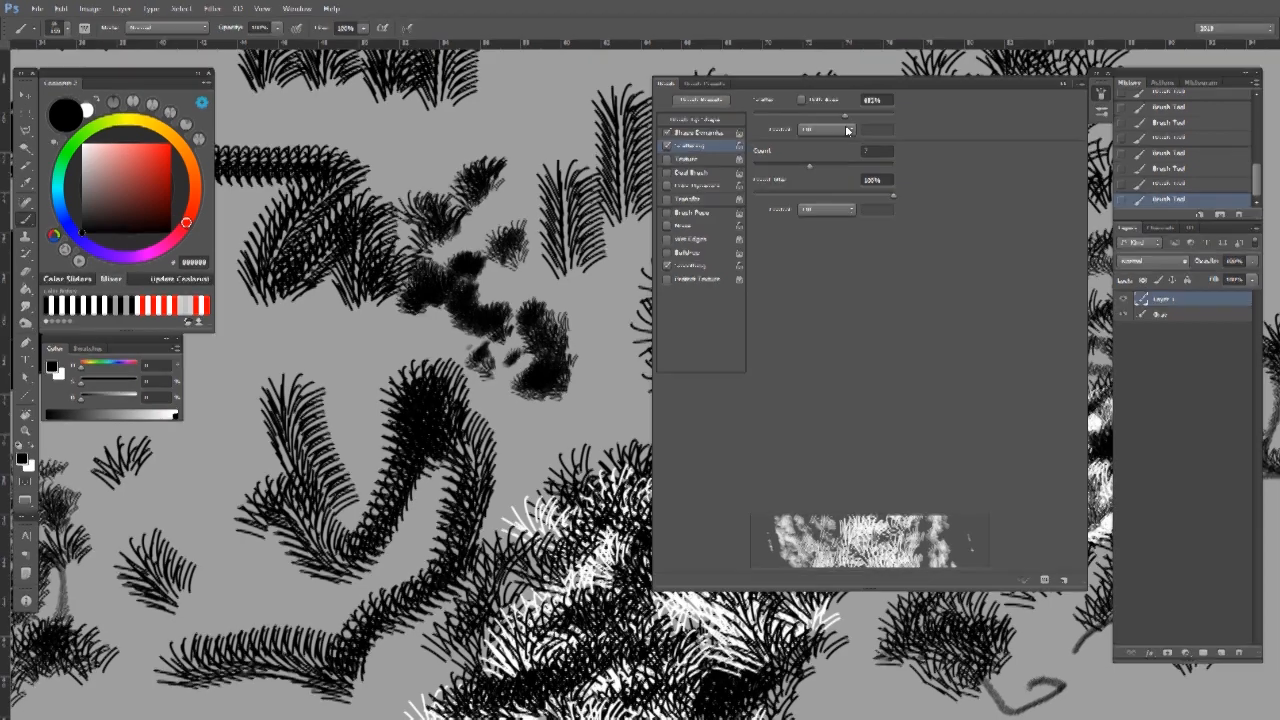
left_click_drag(546, 452, 452, 442)
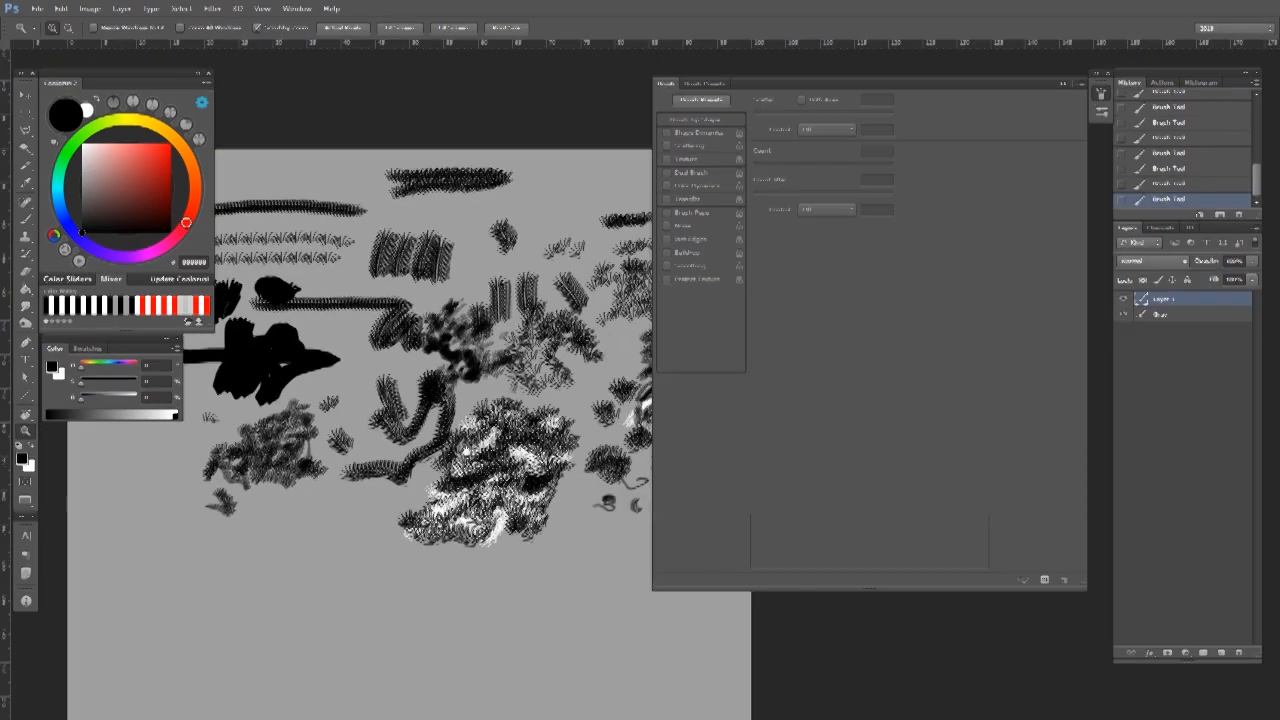
left_click_drag(386, 558, 486, 363)
left_click_drag(403, 424, 479, 415)
Test a diagonal trail of scattered grass, undo it, and paint a downward band with tufts growing from small to large.
key("b")
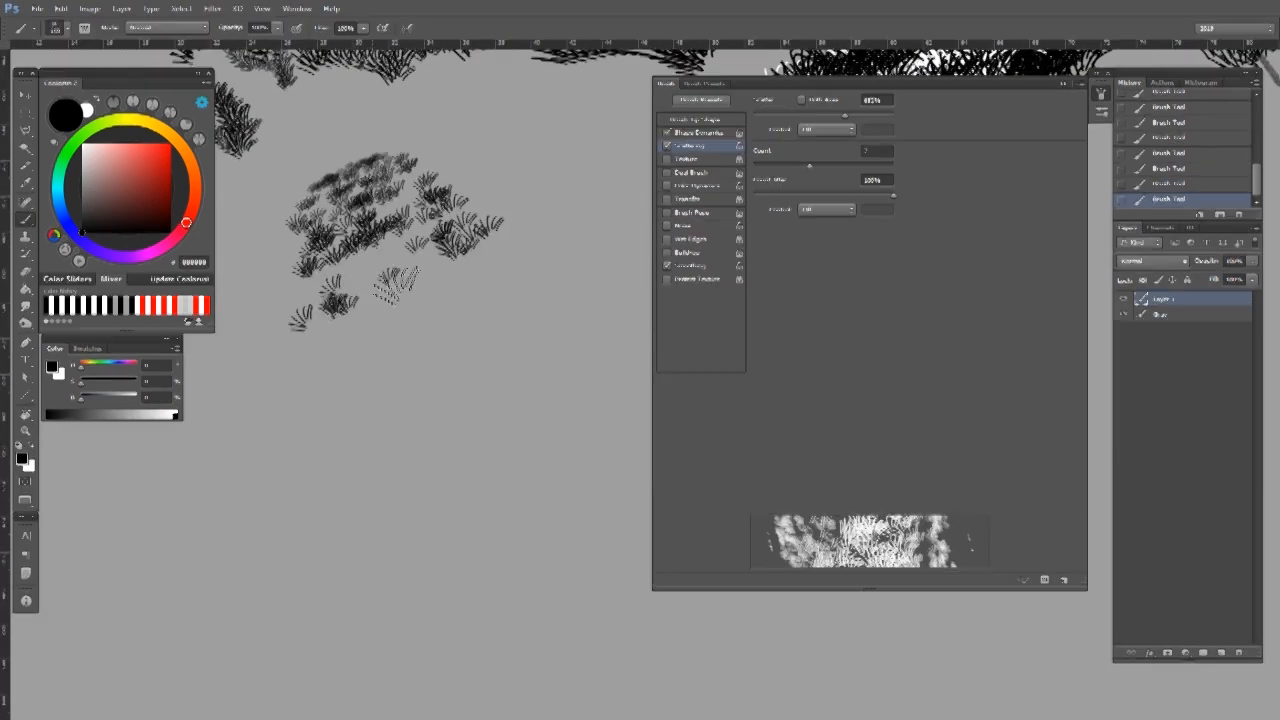
left_click_drag(570, 630, 527, 565)
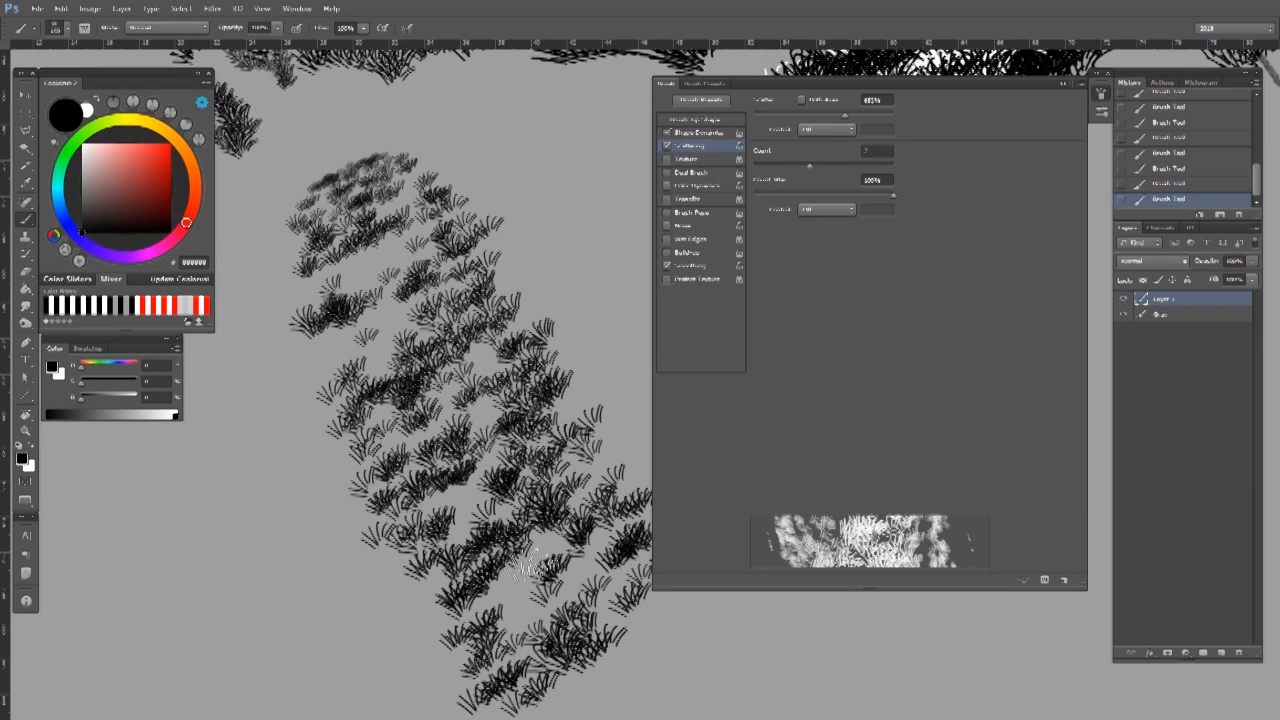
key("ctrl+z")
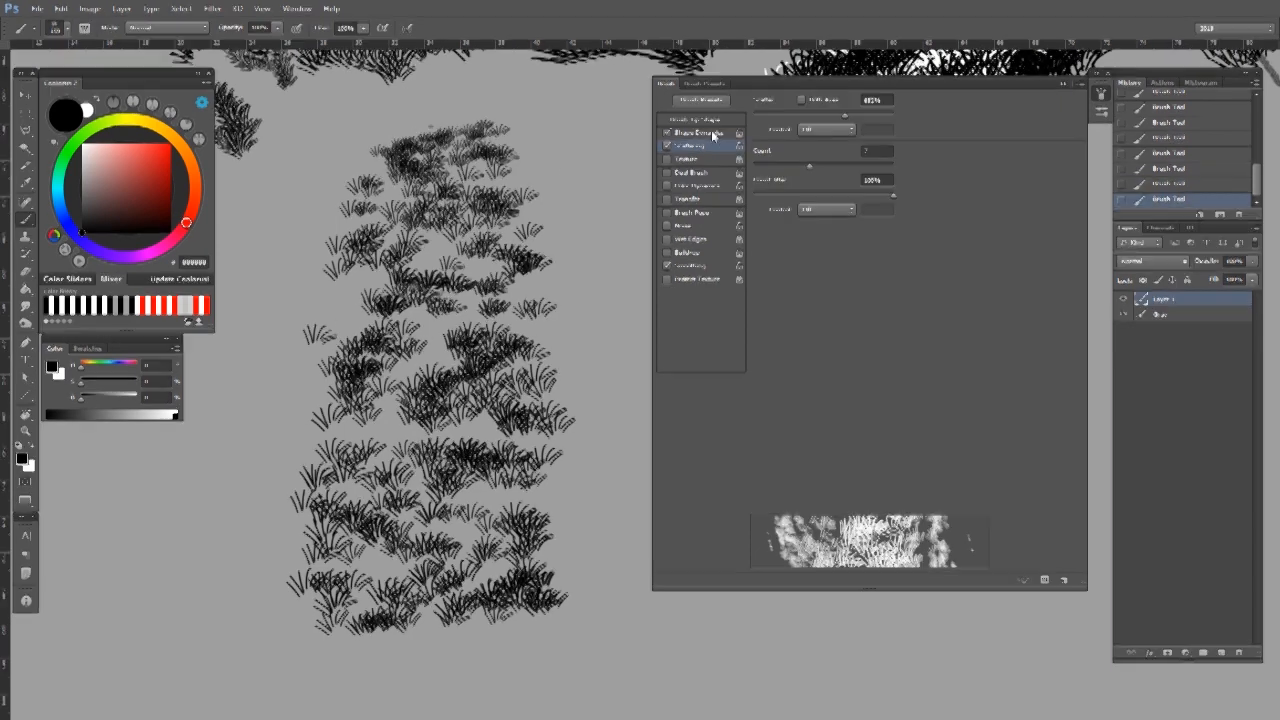
Review the Shape Dynamics and Scattering settings and expand the scattered band into a wide field of grass.
left_click(711, 133)
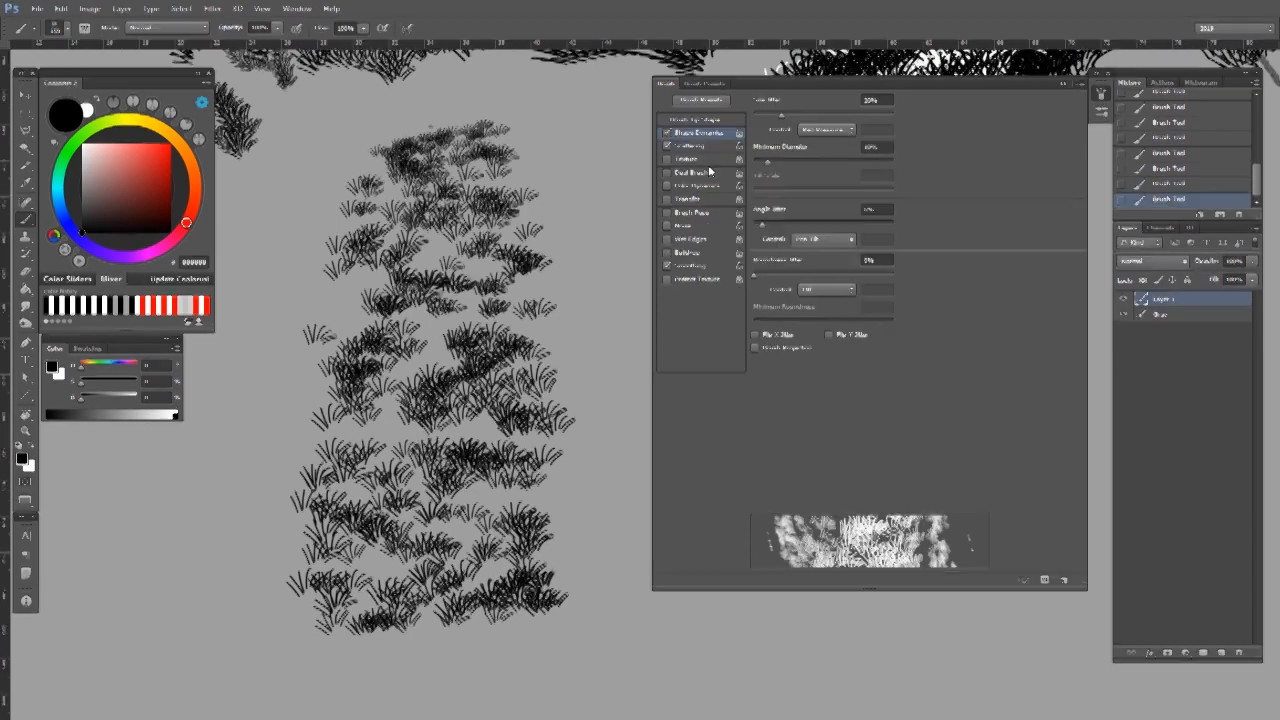
left_click(690, 146)
left_click_drag(543, 327, 420, 330)
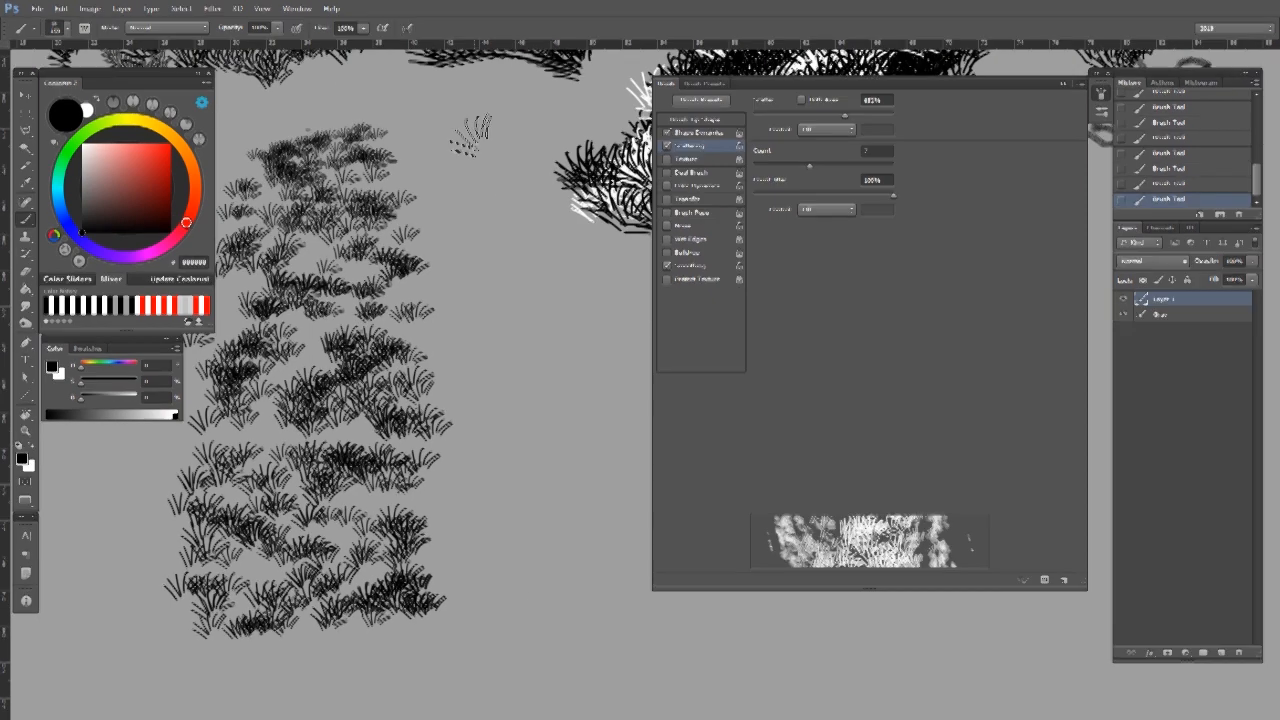
mouse_move(494, 122)
left_mouse_down()
mouse_move(535, 575)
mouse_move(505, 600)
left_mouse_up()
mouse_move(495, 600)
left_mouse_down()
mouse_move(415, 560)
mouse_move(584, 484)
left_mouse_up()
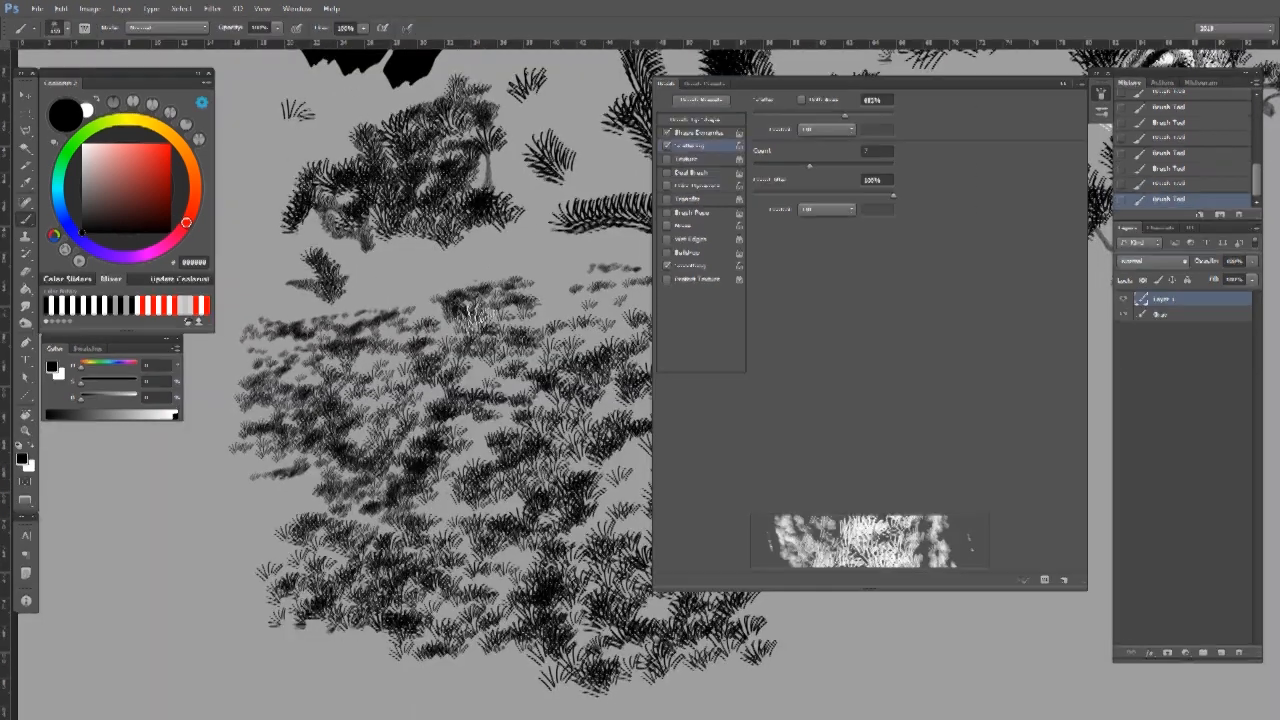
left_click_drag(391, 433, 601, 420)
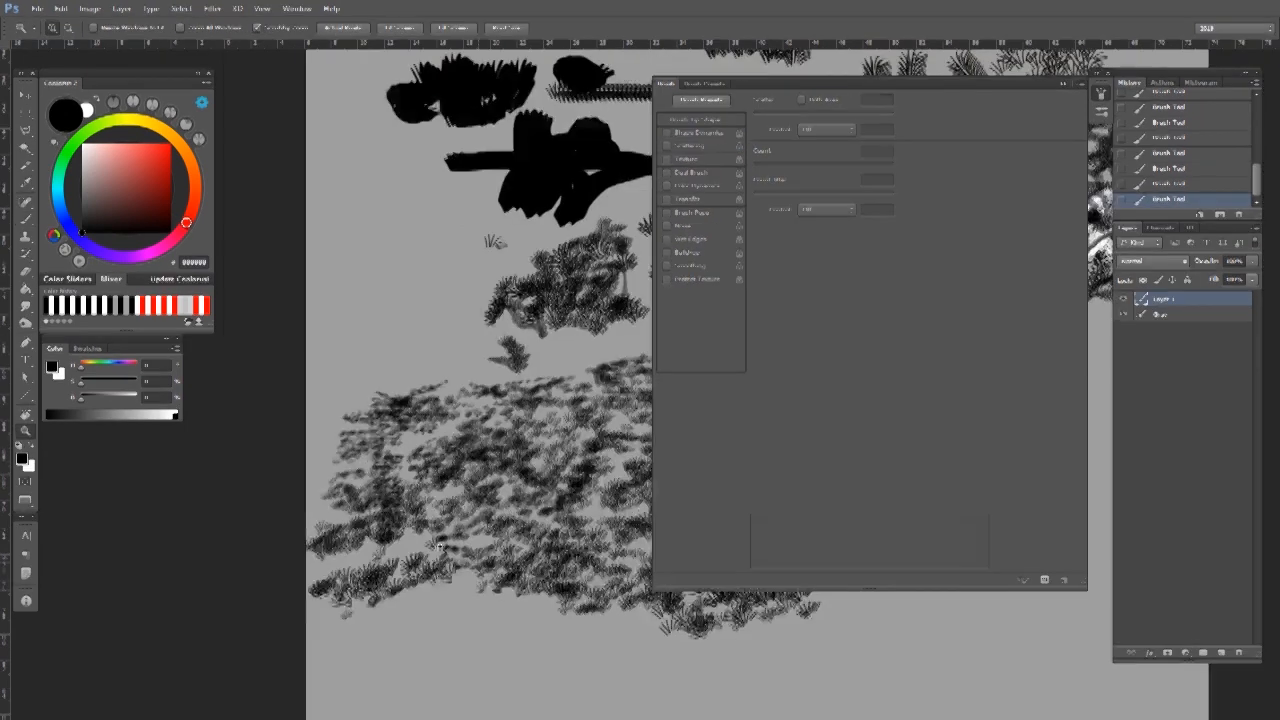
left_click(413, 494, "alt")
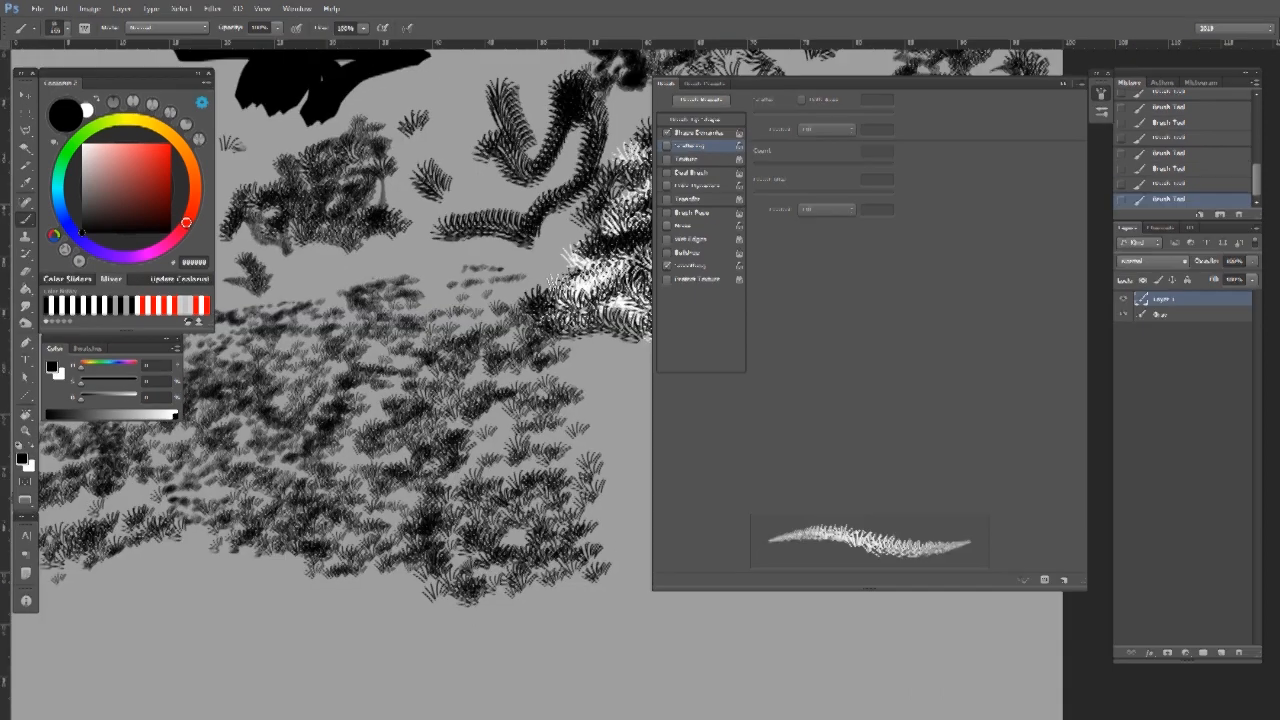
Turn off Scattering, turn on Transfer, and paint faint light-pressure grass strokes in the empty area below the layered patch.
left_click_drag(556, 335, 444, 298)
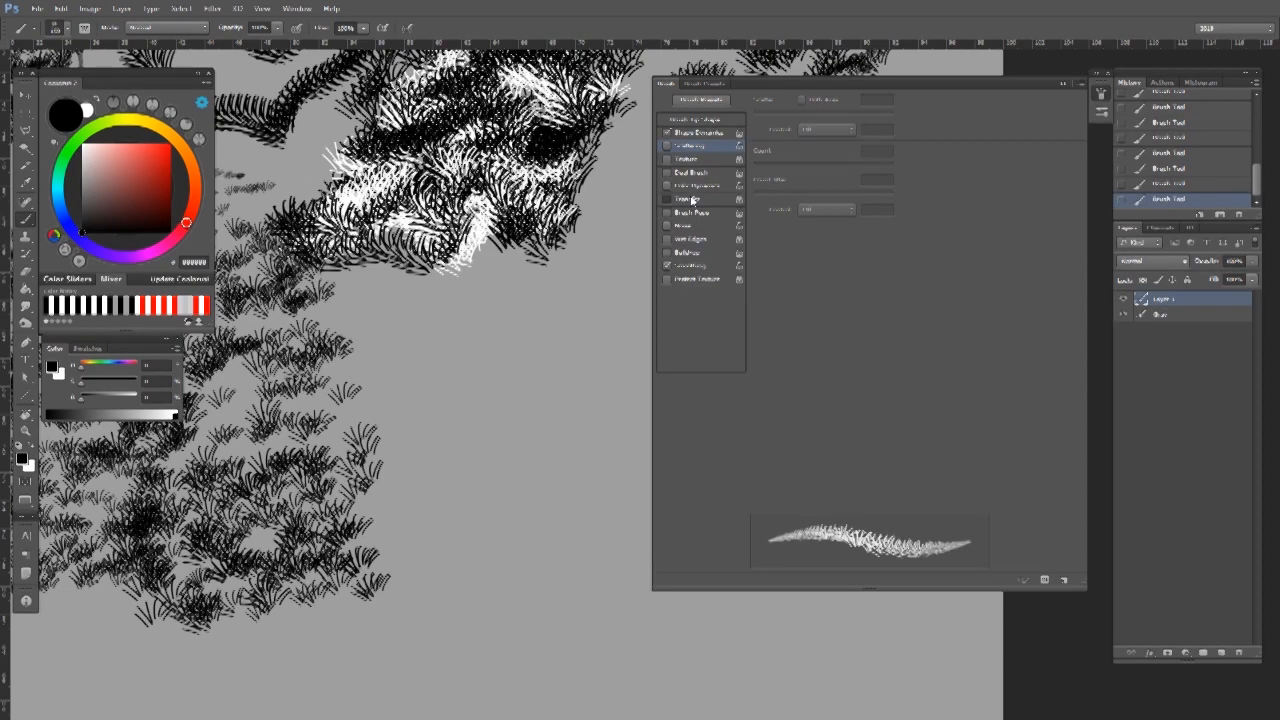
scroll(455, 410, "up", 3)
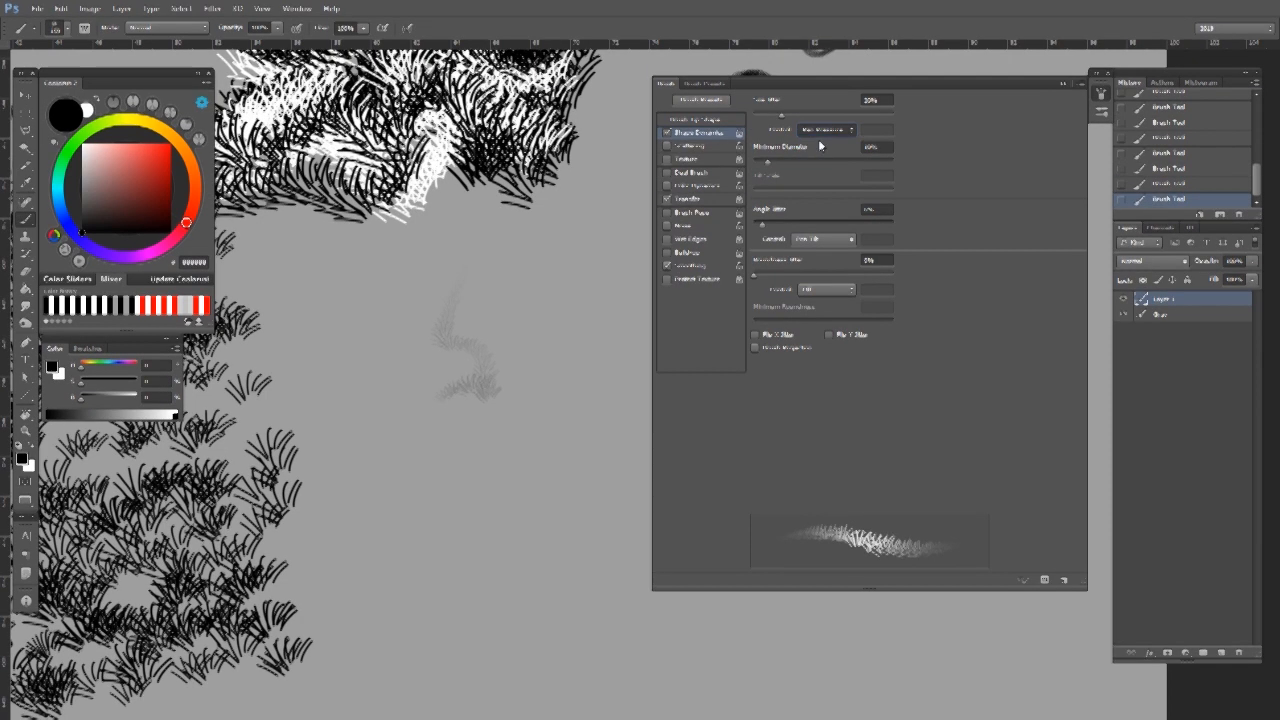
scroll(475, 331, "down", 2)
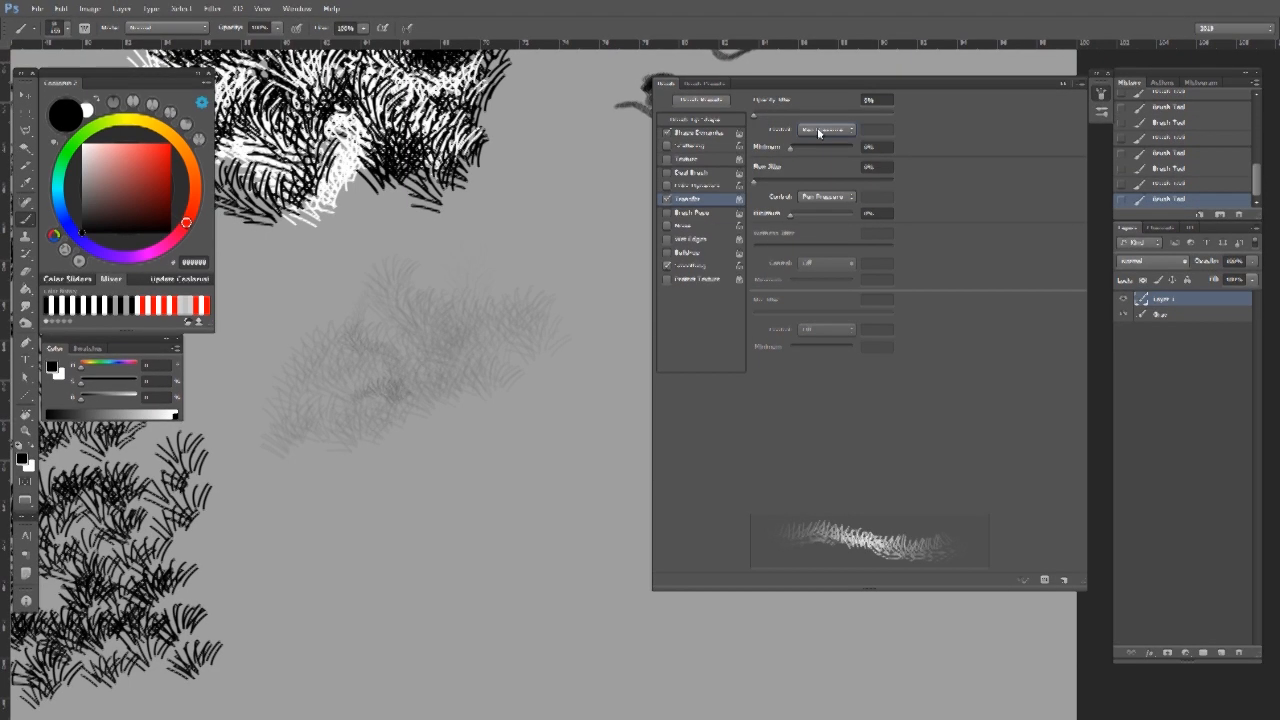
Paint progressively darker grass below the faint strokes by increasing pen pressure, forming a dense clump.
left_click_drag(519, 357, 500, 322)
left_click_drag(396, 414, 430, 388)
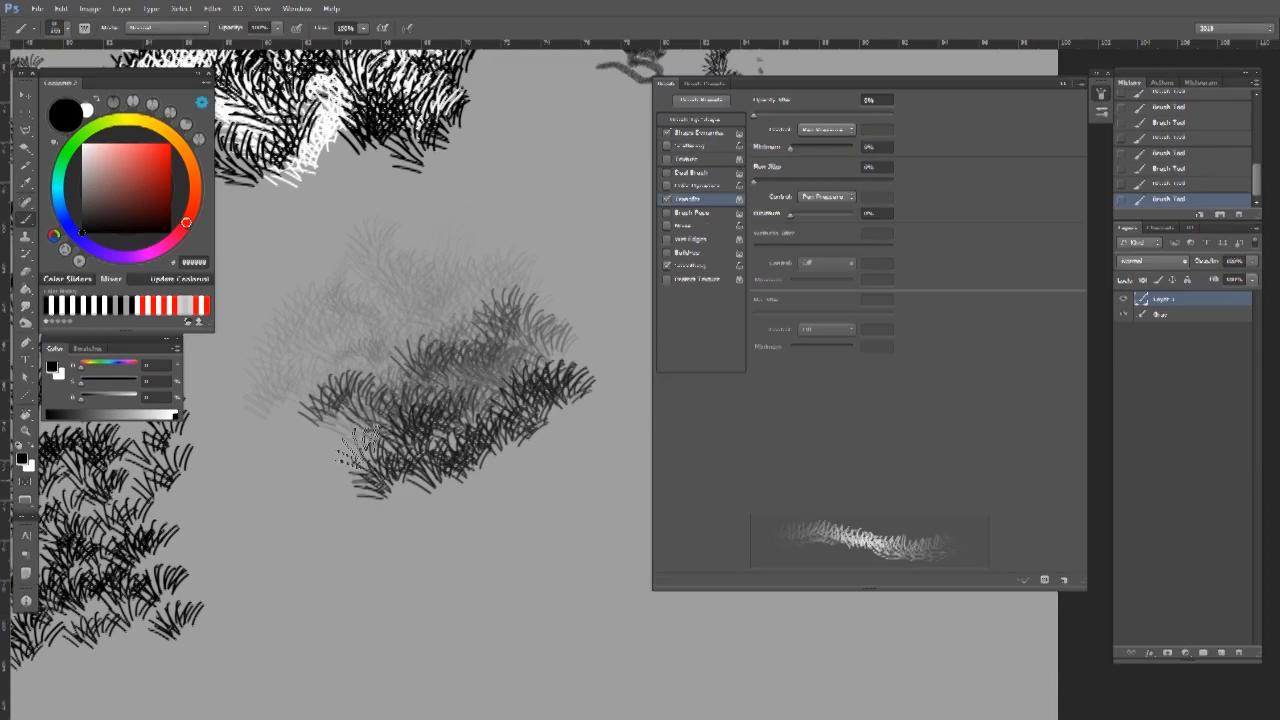
mouse_move(358, 445)
left_mouse_down()
mouse_move(408, 526)
mouse_move(553, 426)
mouse_move(583, 471)
mouse_move(523, 511)
mouse_move(366, 526)
mouse_move(313, 496)
mouse_move(313, 541)
mouse_move(398, 532)
left_mouse_up()
left_click_drag(457, 317, 432, 395)
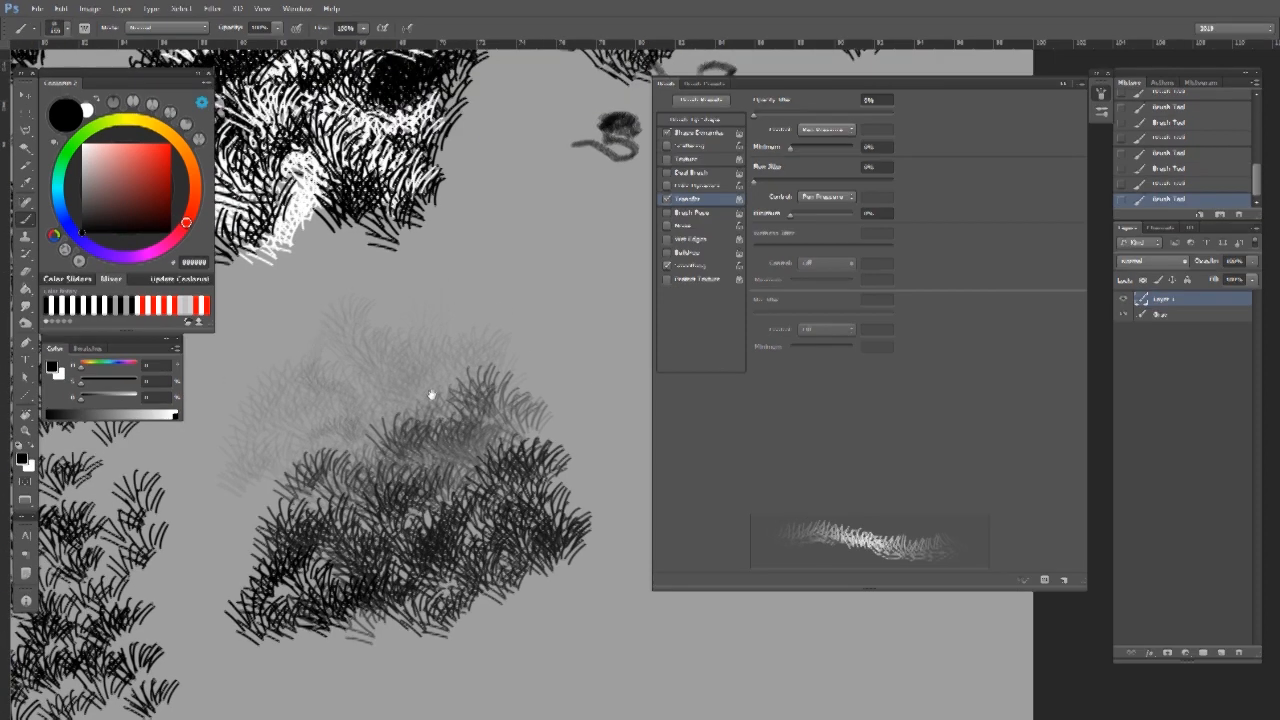
Choose a muted red and paint a patch of soft grass in the empty area above the dark clump.
left_click(121, 165)
left_click_drag(541, 346, 419, 373)
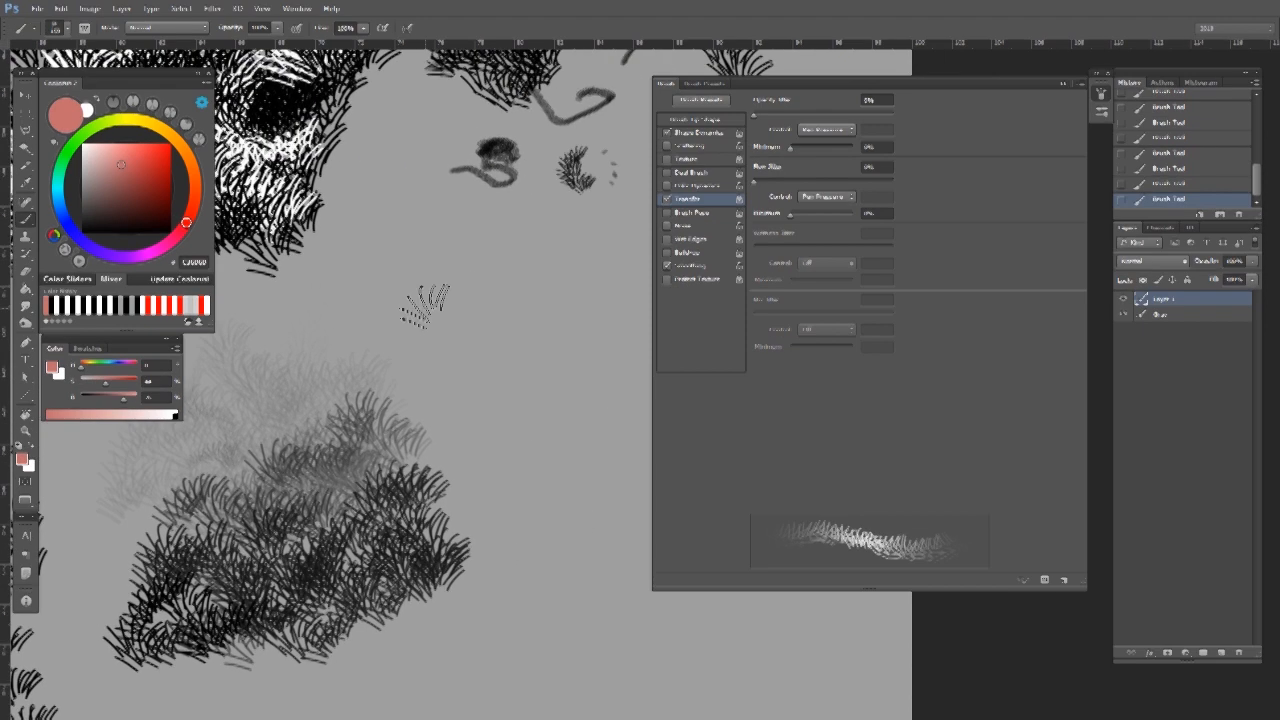
mouse_move(400, 308)
left_mouse_down()
mouse_move(443, 329)
mouse_move(500, 309)
mouse_move(585, 313)
mouse_move(430, 372)
left_mouse_up()
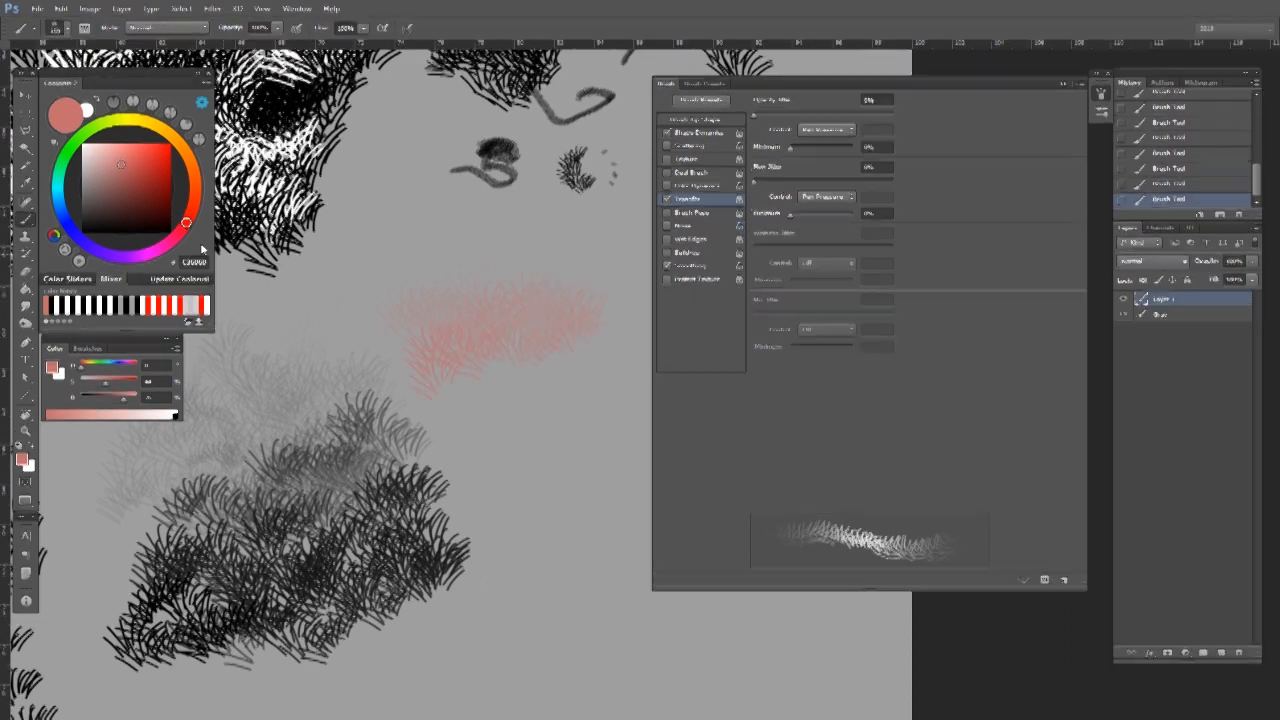
Choose a dark green and paint faint and dense grass below the red patch by varying pen pressure.
left_click(73, 144)
left_click(135, 185)
left_click(137, 201)
mouse_move(466, 445)
left_mouse_down()
mouse_move(595, 385)
mouse_move(610, 440)
mouse_move(495, 480)
mouse_move(505, 510)
mouse_move(612, 470)
mouse_move(498, 394)
left_mouse_up()
left_click_drag(440, 500, 559, 460)
mouse_move(500, 528)
left_mouse_down()
mouse_move(590, 459)
mouse_move(465, 526)
mouse_move(300, 582)
left_mouse_up()
mouse_move(490, 600)
left_mouse_down()
mouse_move(590, 545)
mouse_move(594, 463)
mouse_move(592, 488)
mouse_move(502, 560)
mouse_move(292, 620)
left_mouse_up()
Turn on Color Dynamics for the grass brush, try a green stroke beside the coloured patches, and undo it.
key("z")
left_click_drag(535, 503, 445, 482)
mouse_move(500, 424)
left_mouse_down()
mouse_move(541, 398)
mouse_move(582, 395)
mouse_move(430, 415)
left_mouse_up()
left_click_drag(418, 371, 470, 350)
key("b")
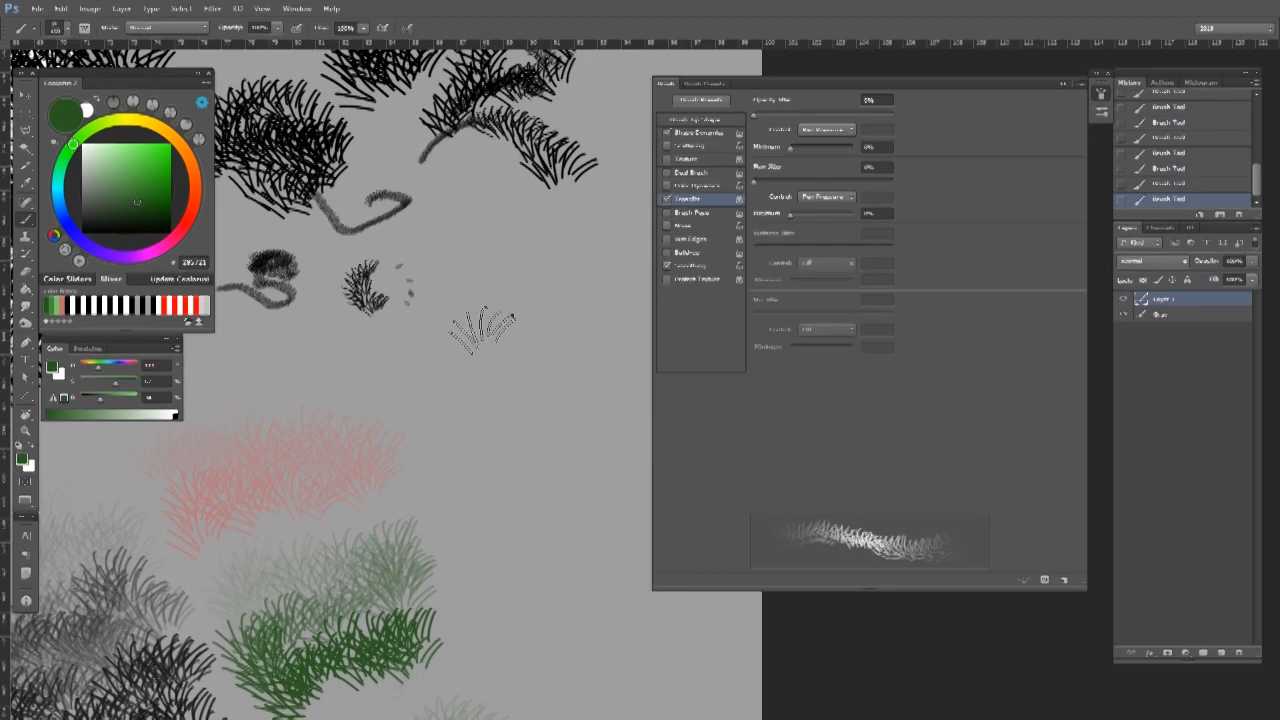
left_click(683, 186)
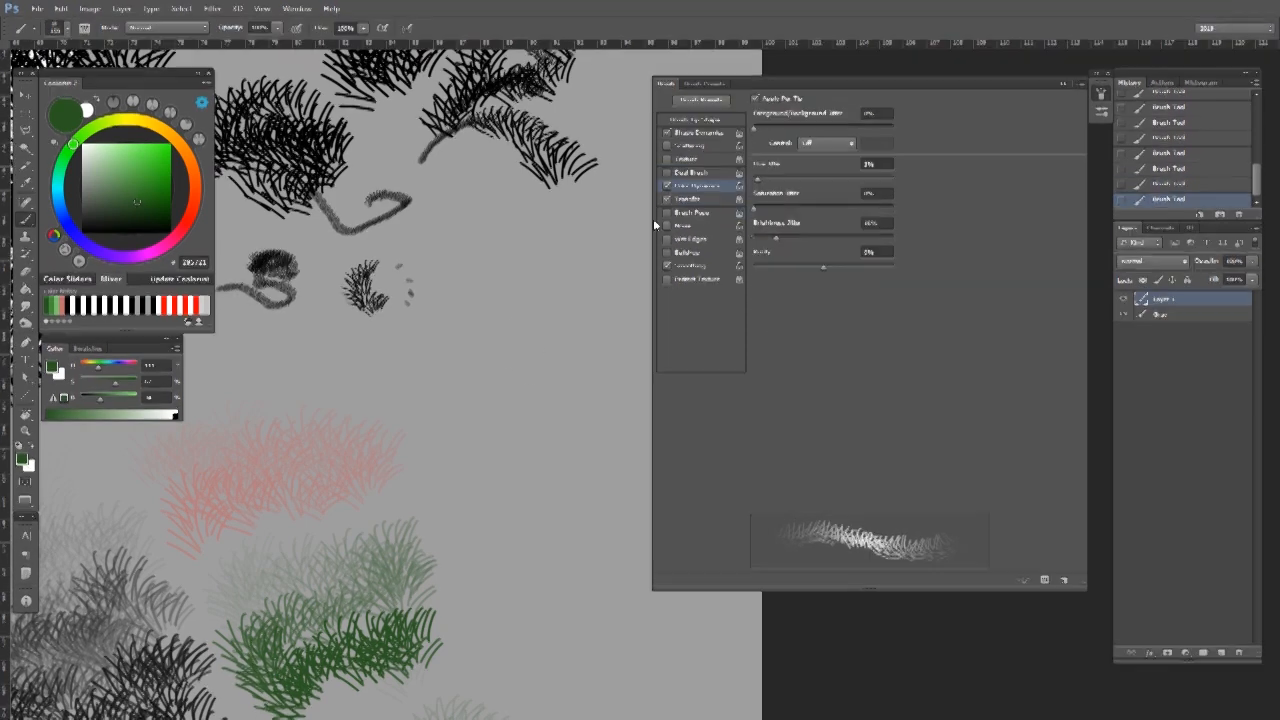
left_click_drag(519, 354, 507, 359)
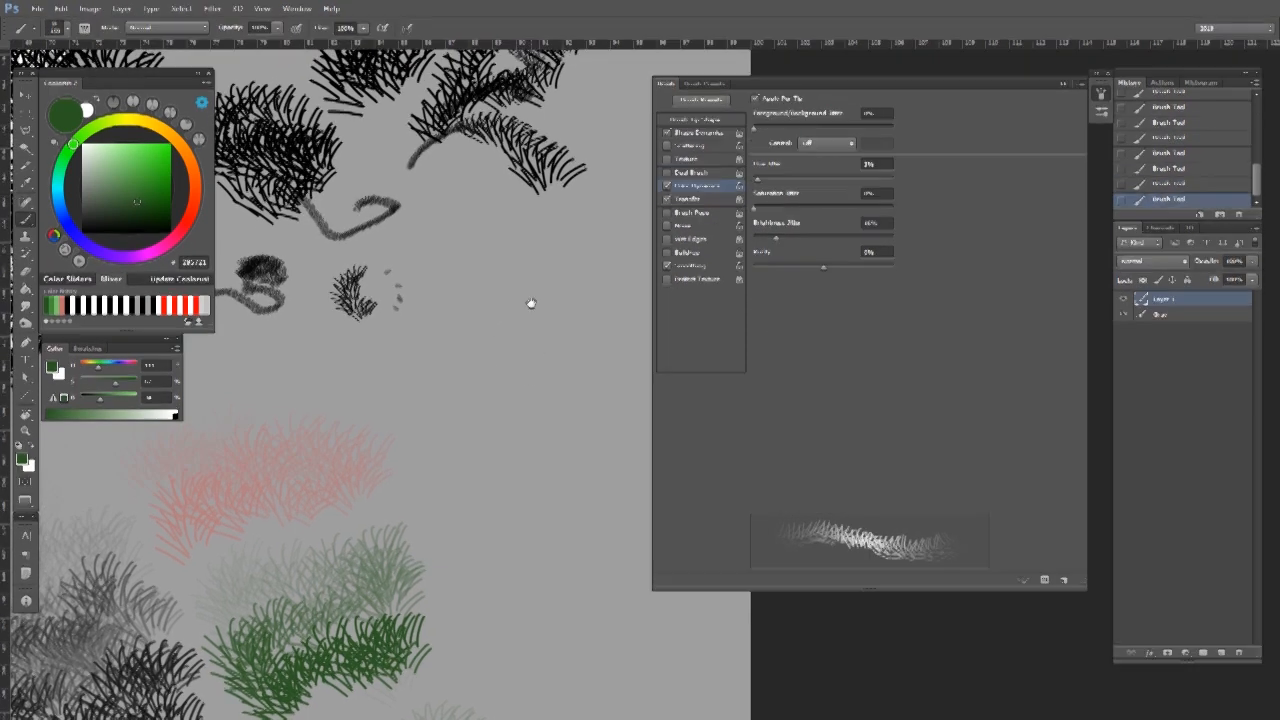
left_click_drag(529, 303, 530, 311)
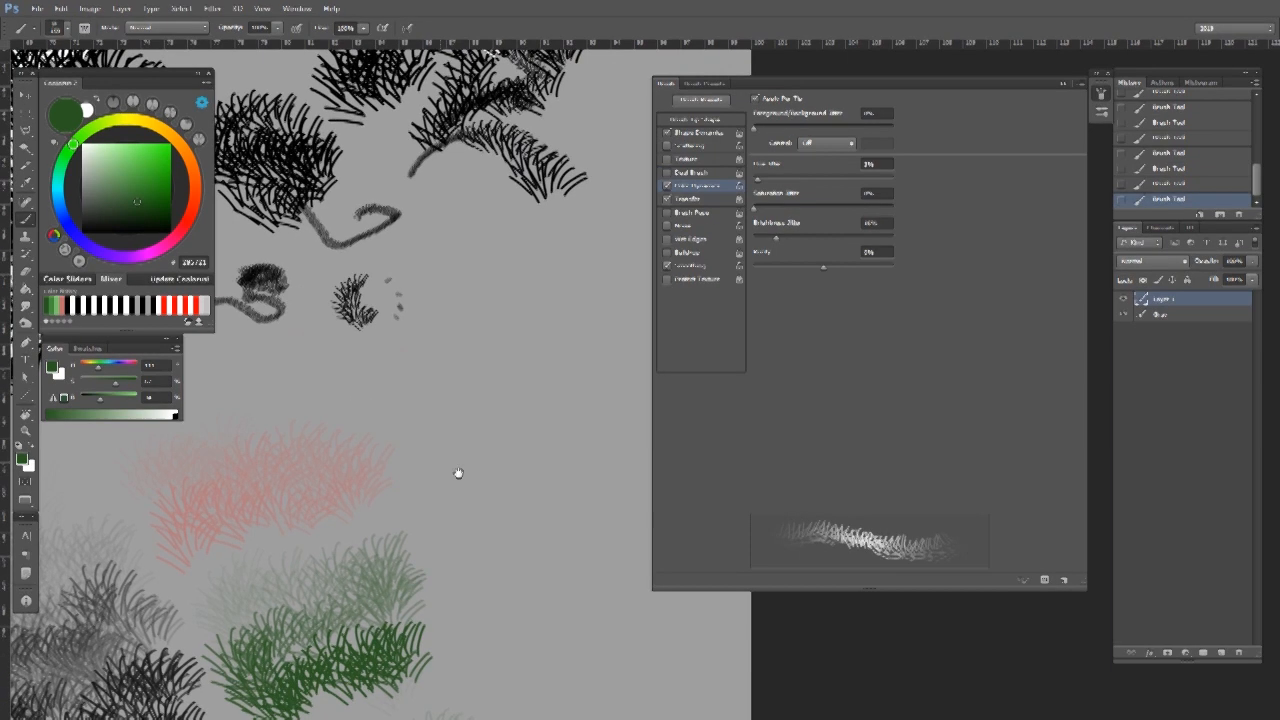
left_click_drag(457, 474, 484, 379)
left_click_drag(496, 425, 542, 480)
key("ctrl+z")
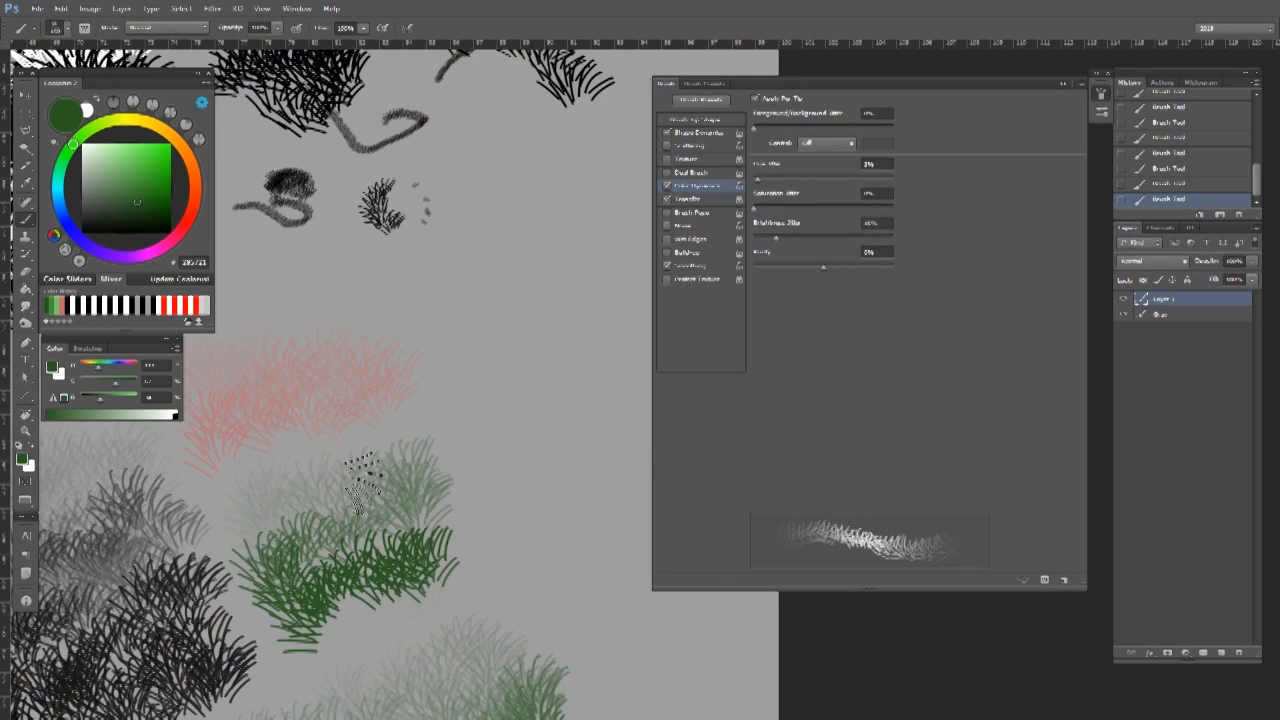
Choose bright yellow, test a grass clump beside the red patch, undo it, and make yellow the background colour.
left_click(142, 121)
left_click(143, 145)
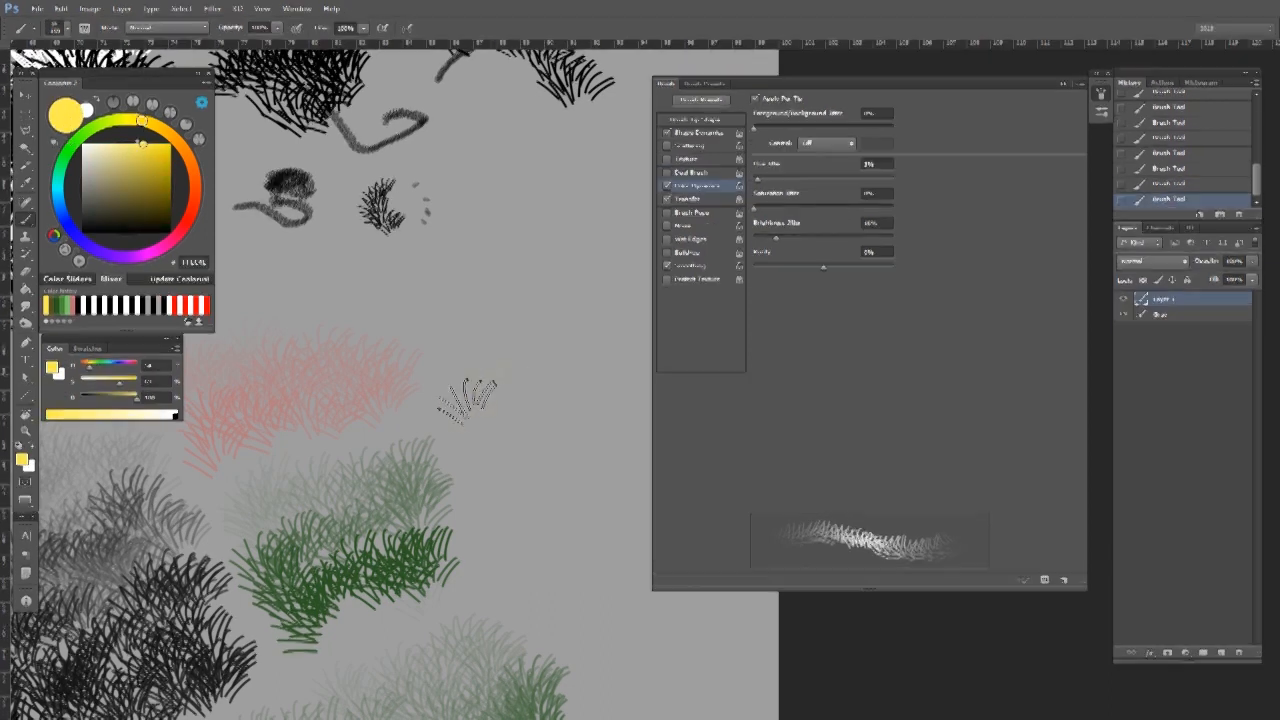
mouse_move(465, 395)
left_mouse_down()
mouse_move(508, 405)
mouse_move(500, 360)
mouse_move(530, 400)
mouse_move(520, 440)
left_mouse_up()
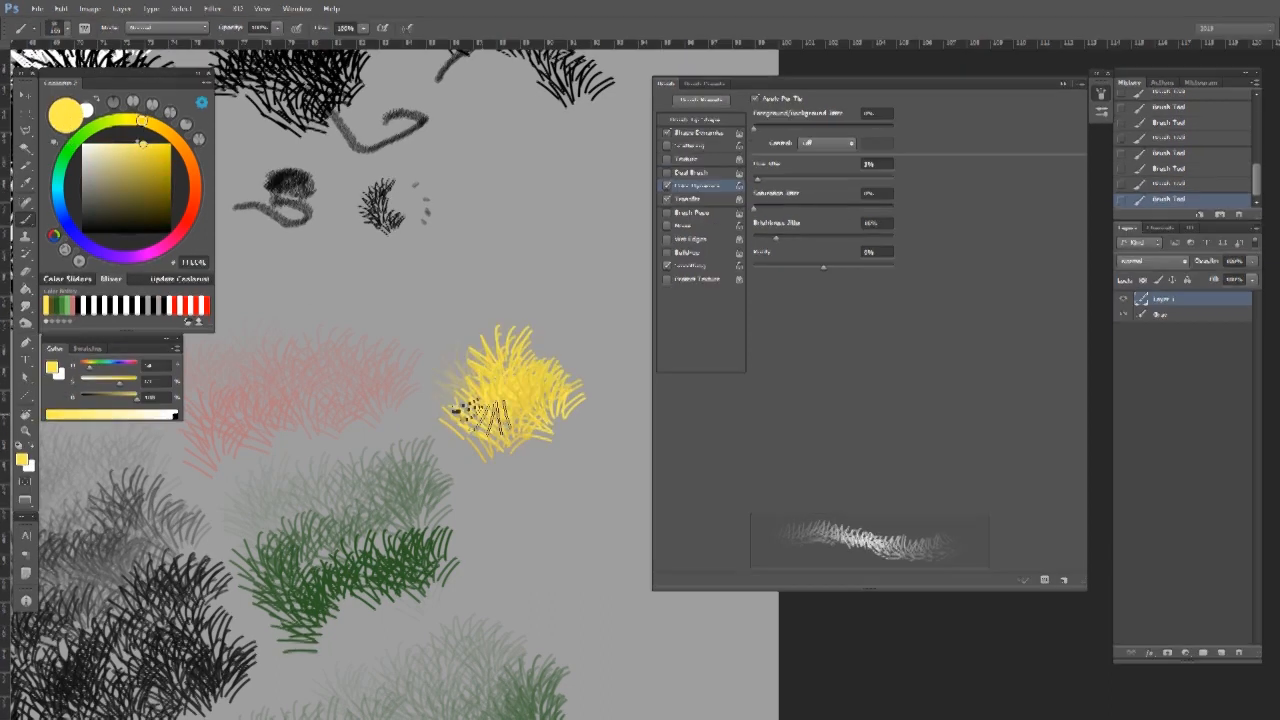
key("x")
key("ctrl+z")
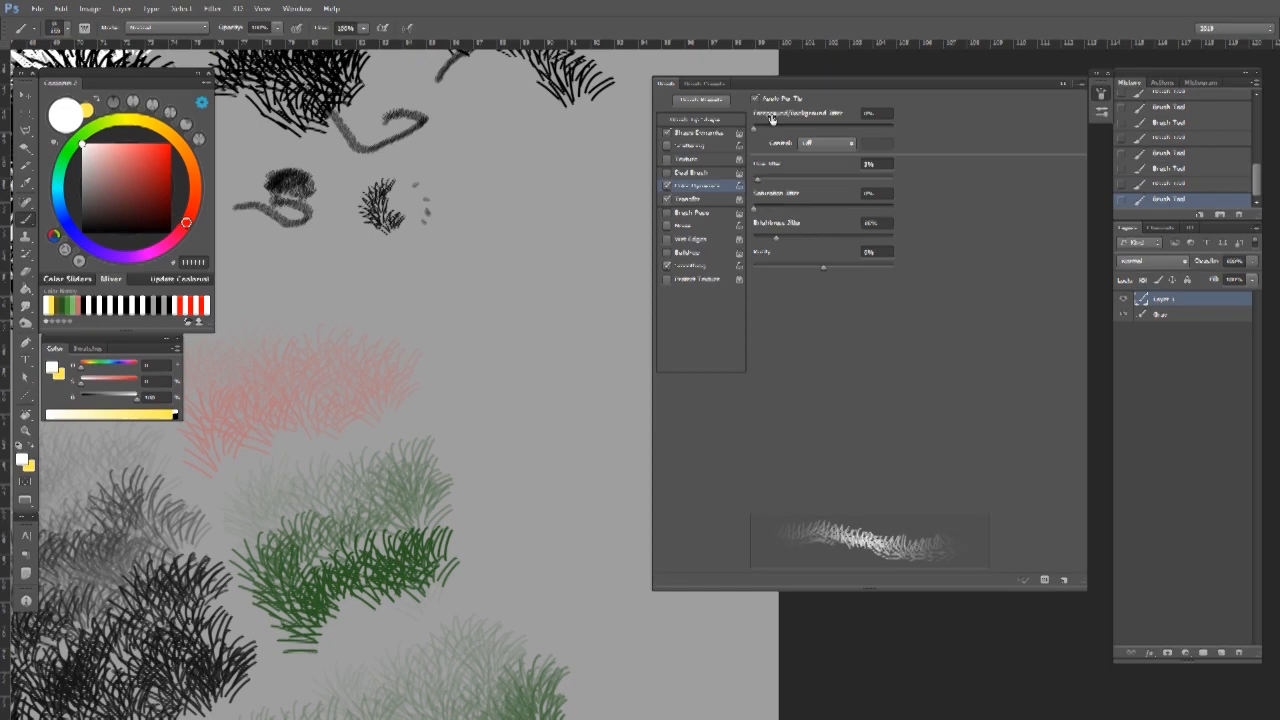
Set the Foreground/Background Jitter control to Pen Pressure, try a stroke, and undo it.
left_click(813, 145)
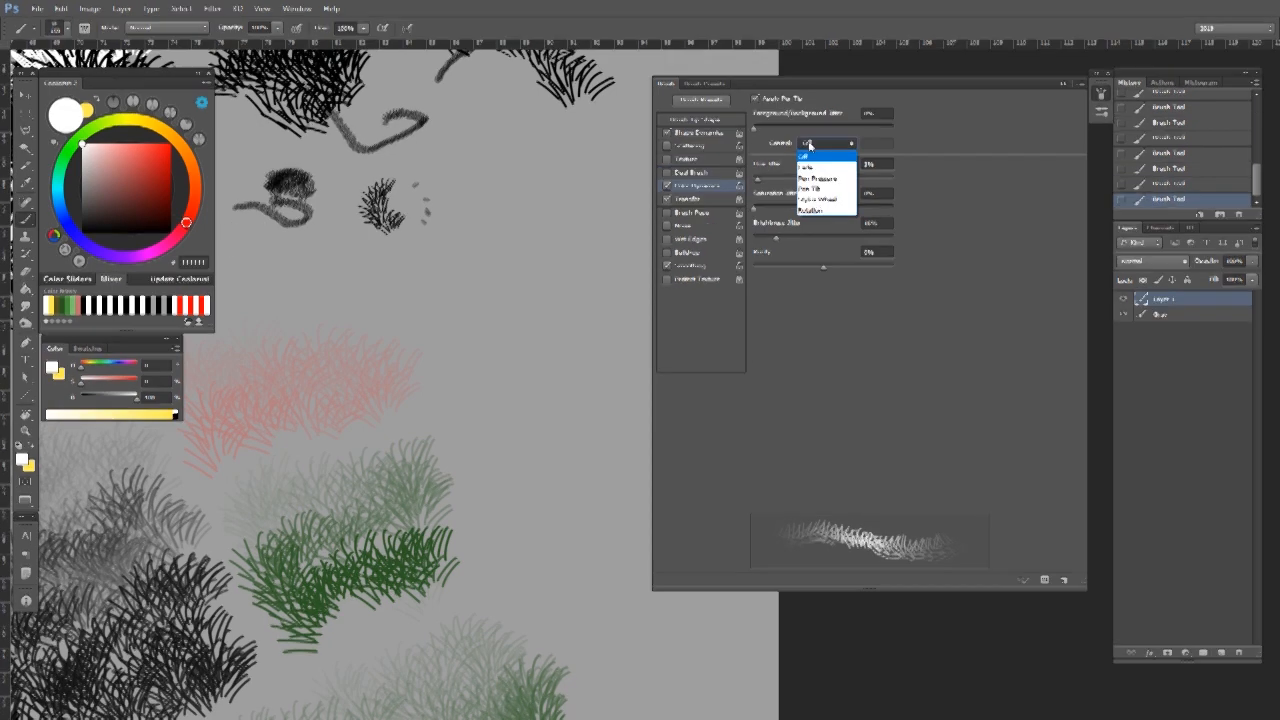
left_click(818, 178)
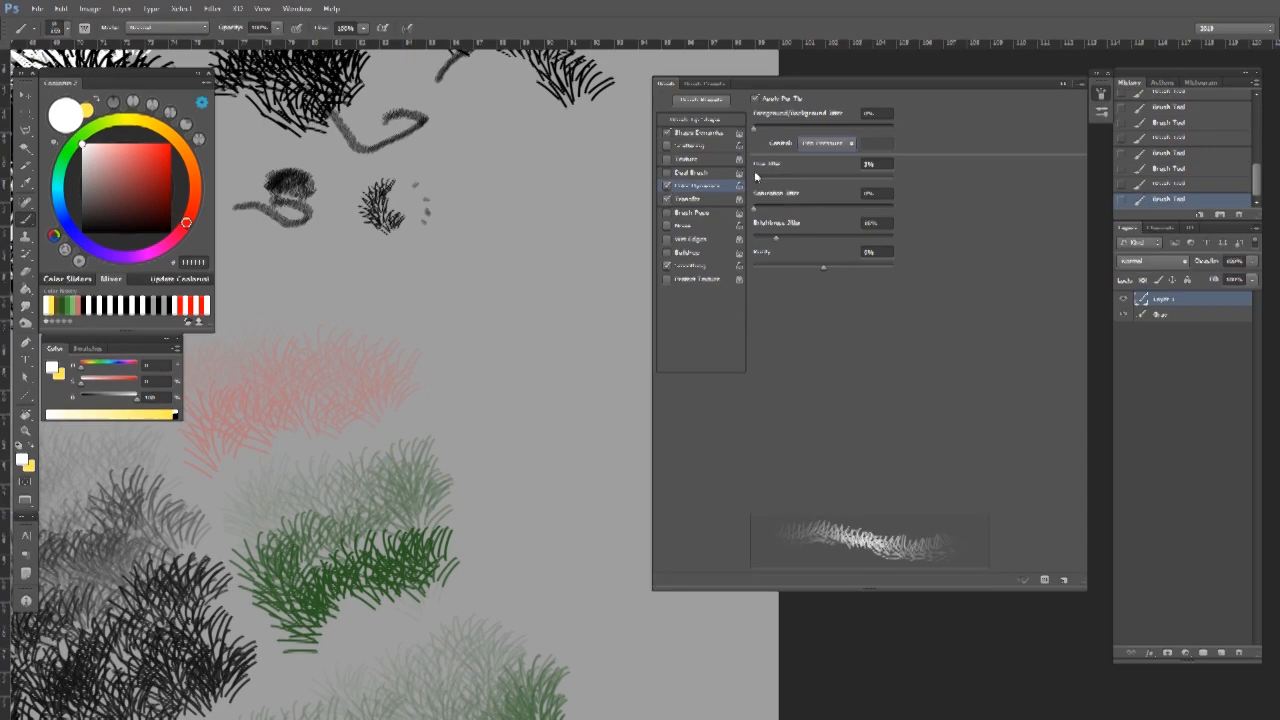
mouse_move(602, 243)
left_mouse_down()
mouse_move(532, 251)
mouse_move(495, 360)
left_mouse_up()
key("ctrl+z")
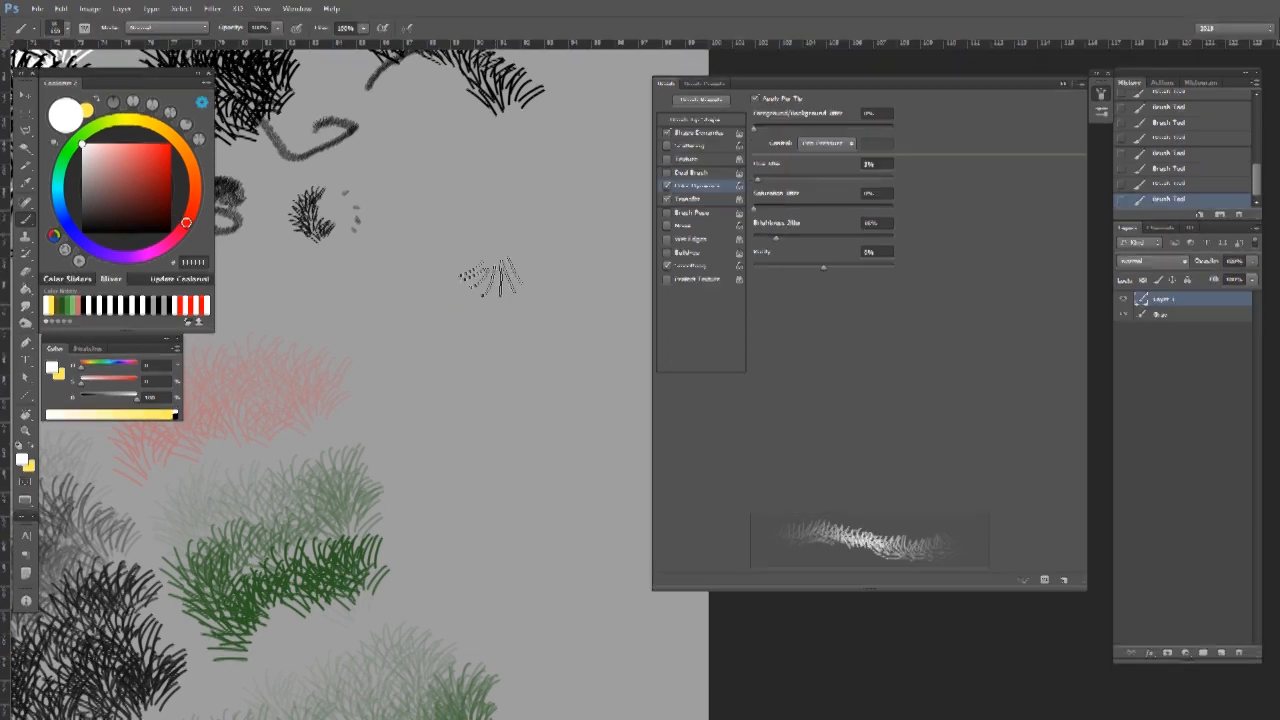
Pair medium green with yellow, undo a quick test stroke, and swap them so yellow is the foreground colour.
key("x")
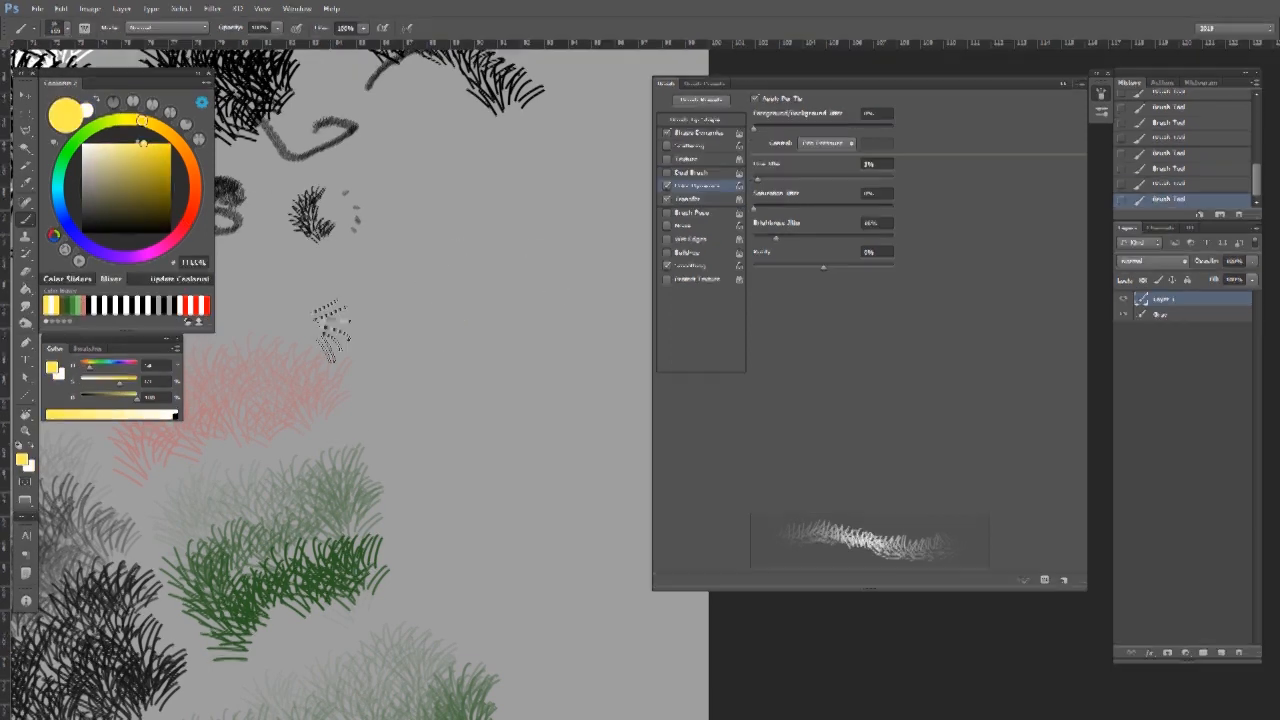
key("x")
left_click(73, 145)
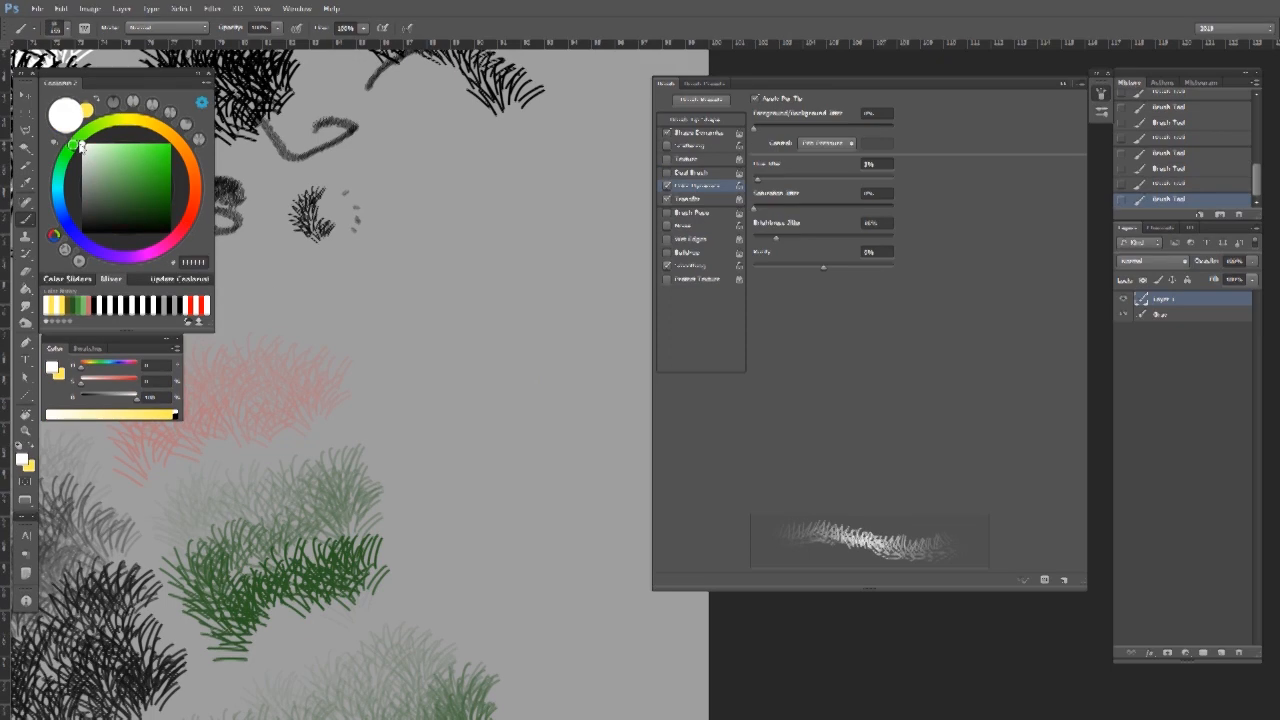
left_click(132, 189)
left_click_drag(538, 360, 508, 348)
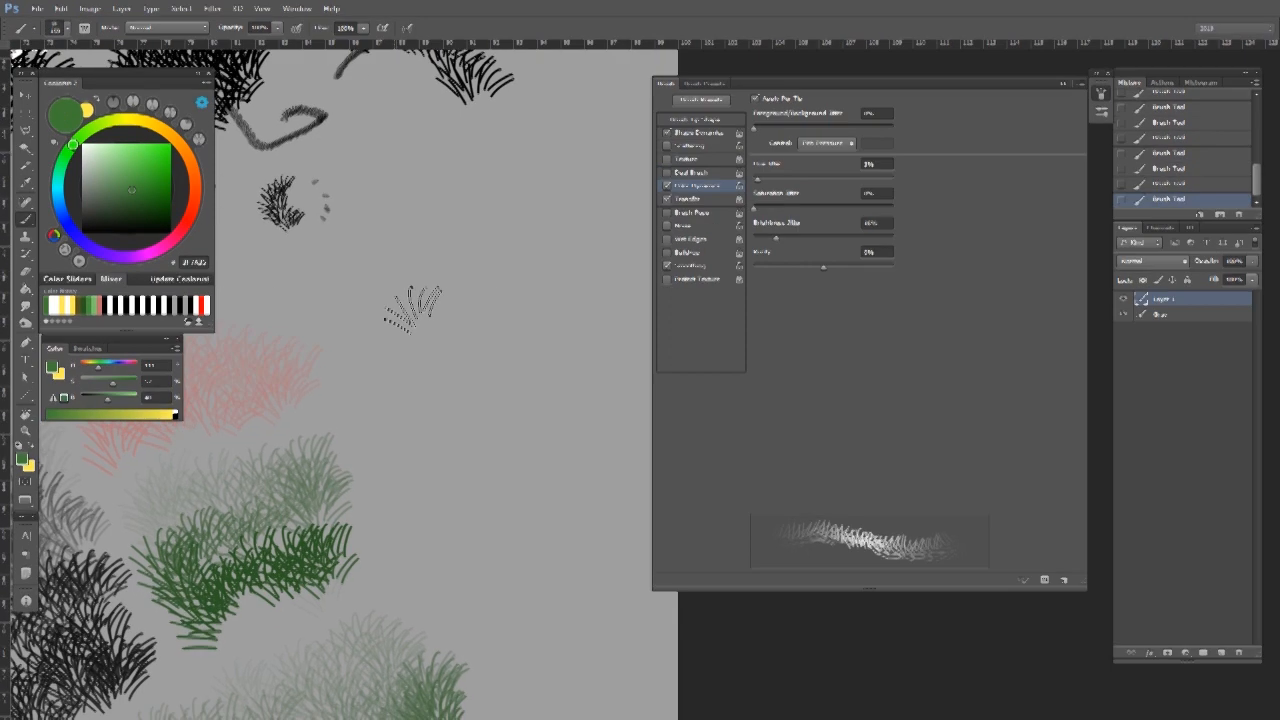
left_click_drag(411, 303, 378, 296)
key("ctrl+z")
key("x")
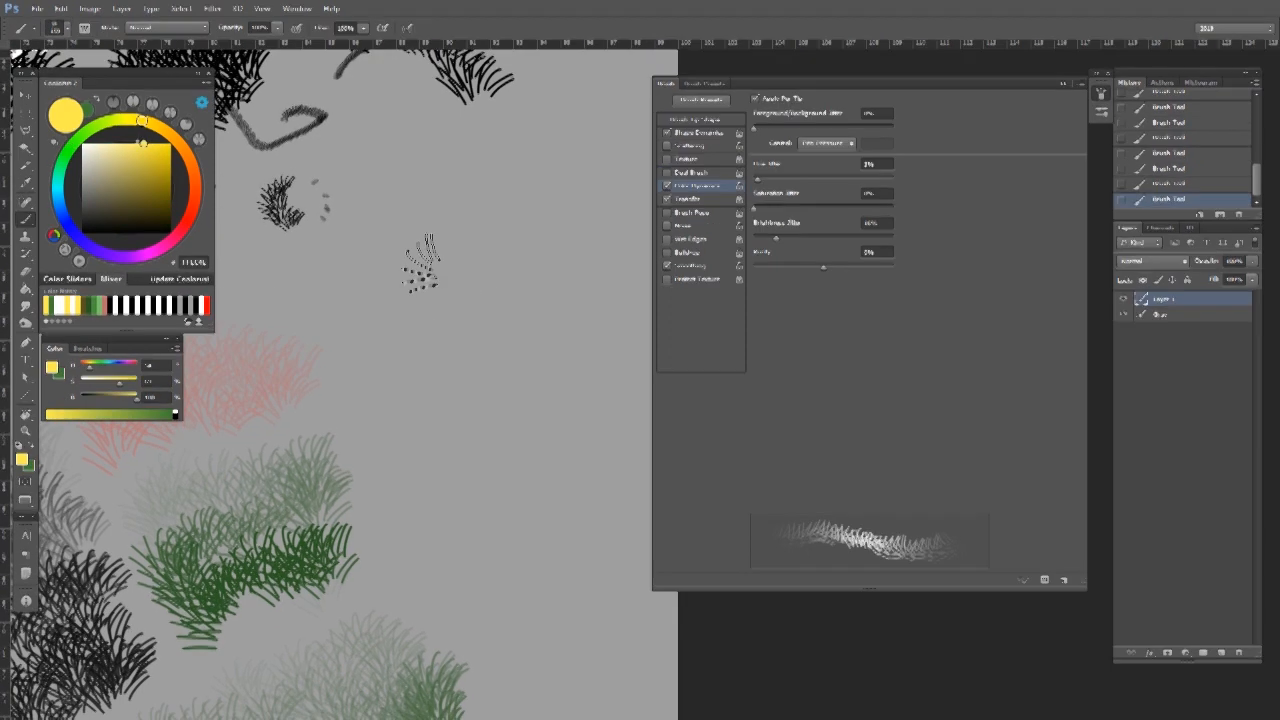
Paint faint olive and dense yellow grass beside the red patch, turn off Transfer, and add a green band below.
mouse_move(420, 280)
left_mouse_down()
mouse_move(455, 290)
mouse_move(382, 345)
mouse_move(505, 280)
left_mouse_up()
mouse_move(410, 405)
left_mouse_down()
mouse_move(530, 342)
mouse_move(535, 352)
mouse_move(428, 417)
mouse_move(540, 369)
mouse_move(570, 382)
mouse_move(465, 432)
mouse_move(445, 467)
mouse_move(550, 412)
mouse_move(500, 437)
mouse_move(470, 470)
left_mouse_up()
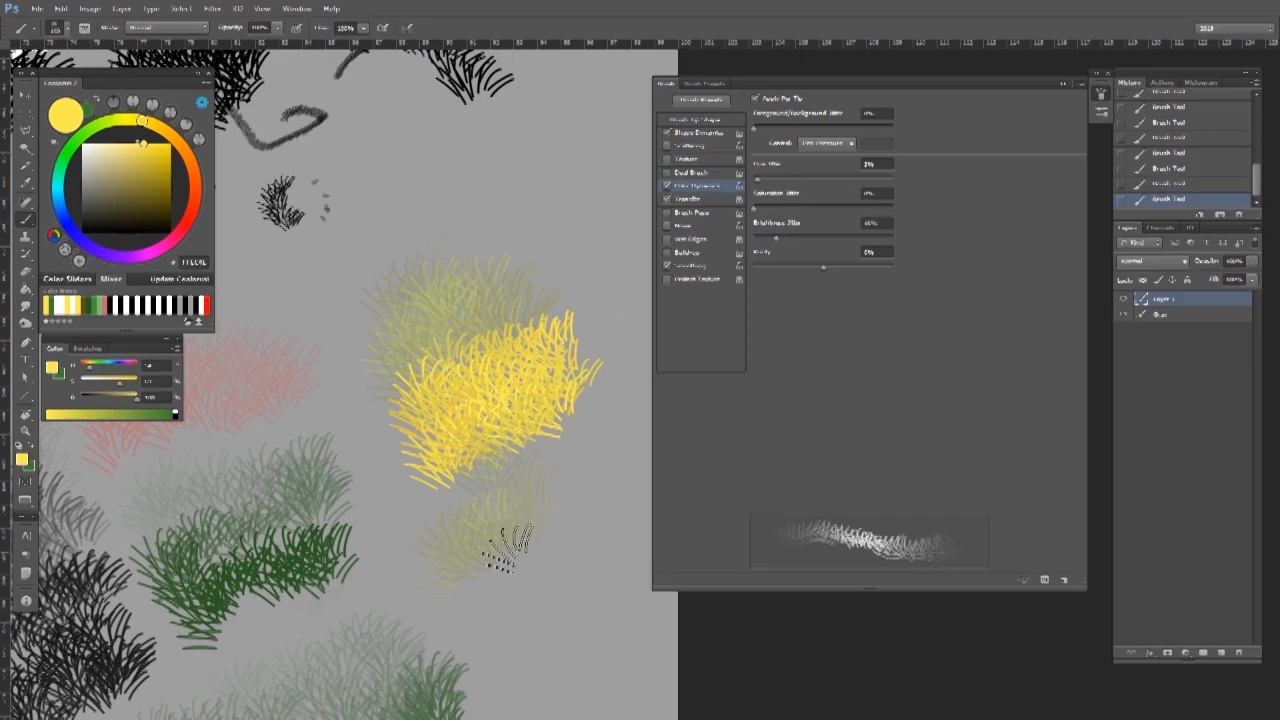
left_click_drag(516, 606, 500, 494)
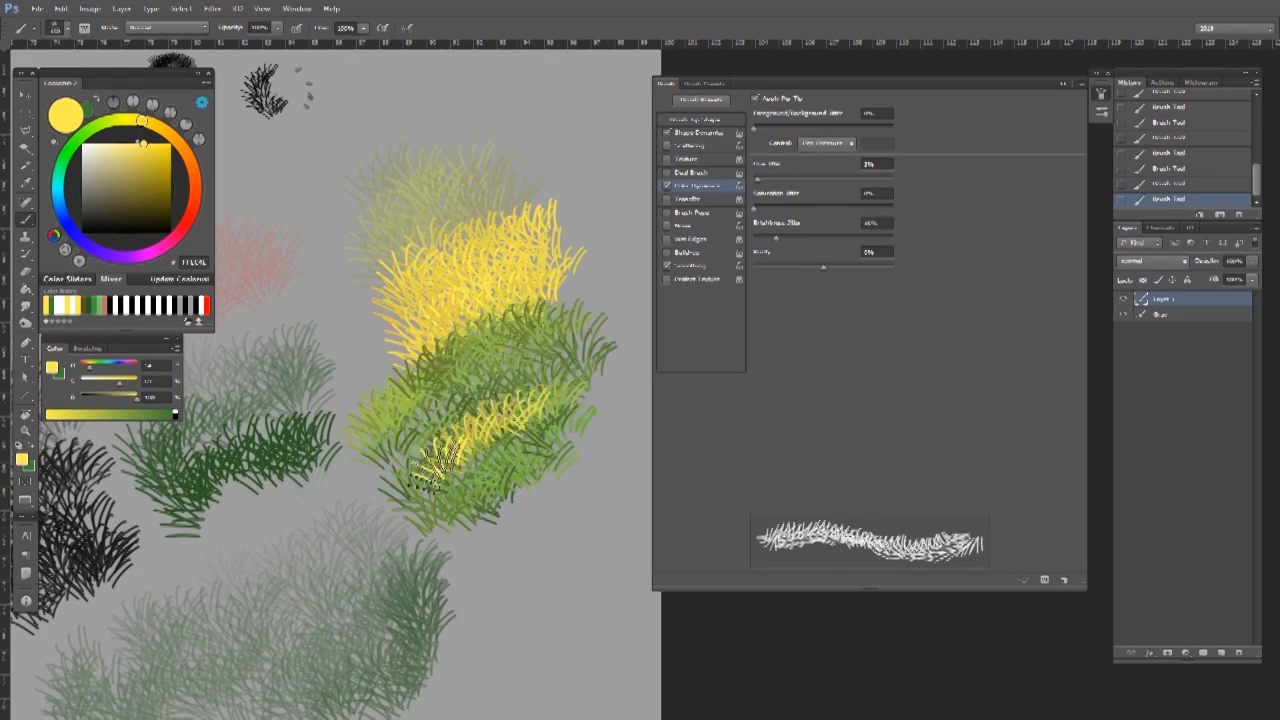
Paint yellow grass over the lower green band and a green-to-lime arc above the faint olive patch.
mouse_move(412, 437)
left_mouse_down()
mouse_move(491, 508)
mouse_move(484, 562)
left_mouse_up()
mouse_move(550, 205)
left_mouse_down()
mouse_move(575, 222)
mouse_move(425, 265)
mouse_move(550, 270)
mouse_move(622, 212)
left_mouse_up()
left_click_drag(530, 282, 484, 357)
left_click_drag(446, 246, 520, 254)
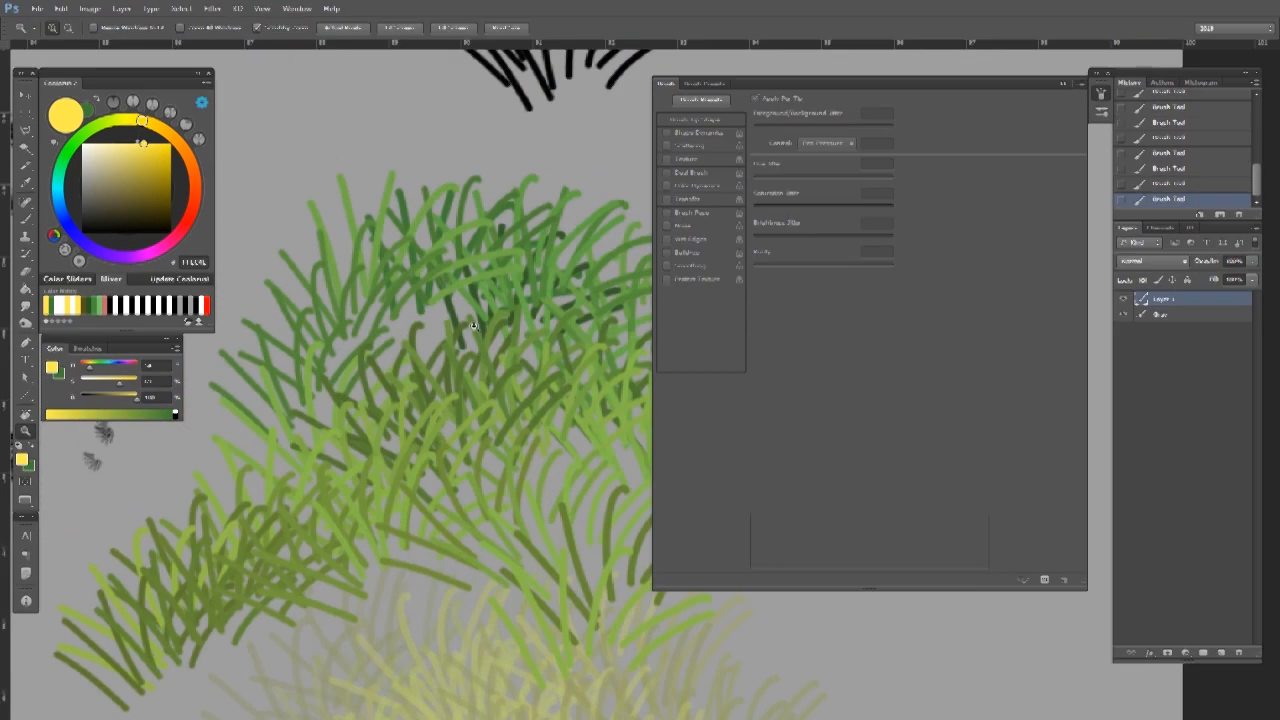
Swap the two colours and shift the green foreground to a warmer olive green.
key("x")
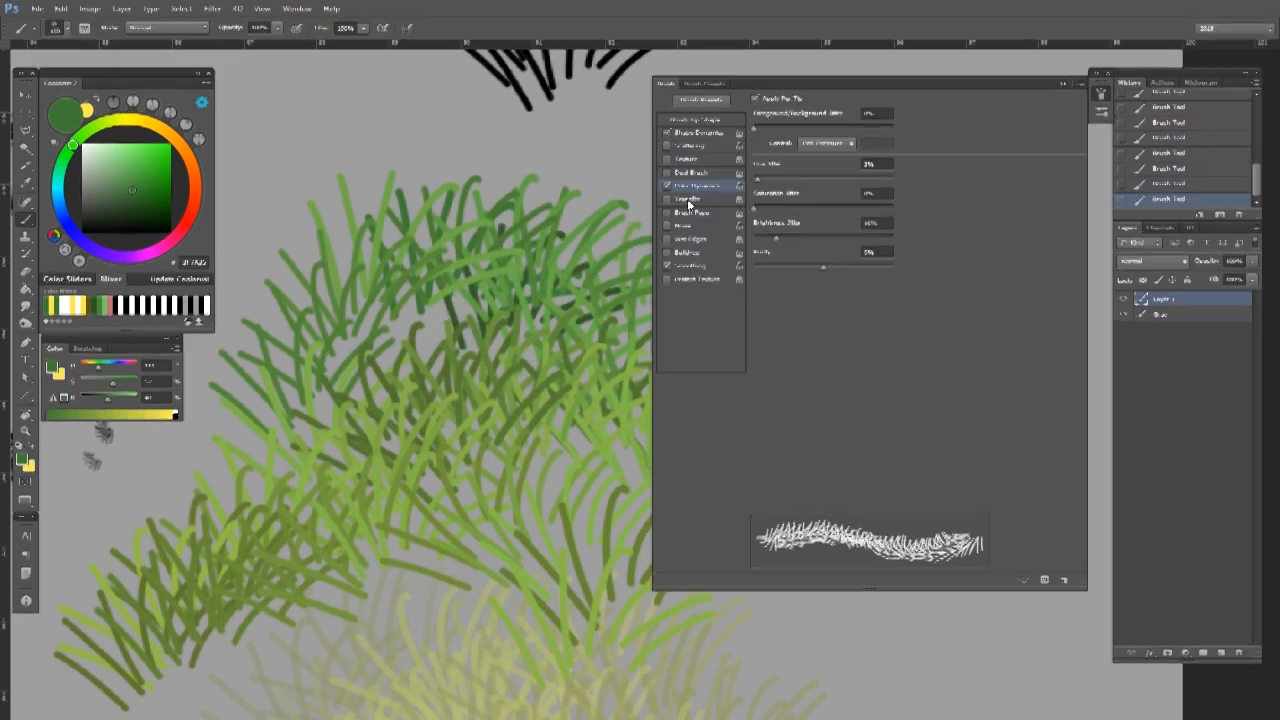
mouse_move(82, 143)
left_mouse_down()
mouse_move(140, 122)
mouse_move(185, 145)
mouse_move(180, 235)
mouse_move(80, 230)
mouse_move(60, 170)
mouse_move(95, 126)
left_mouse_up()
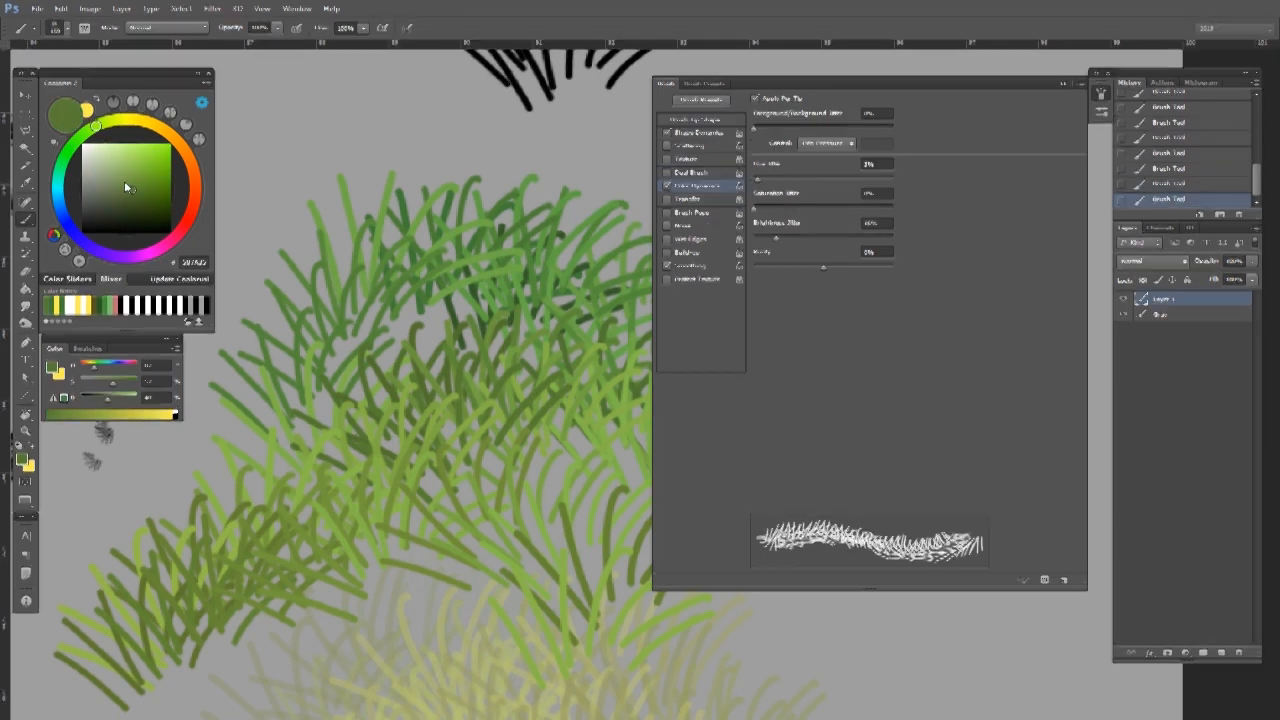
left_click_drag(113, 384, 117, 385)
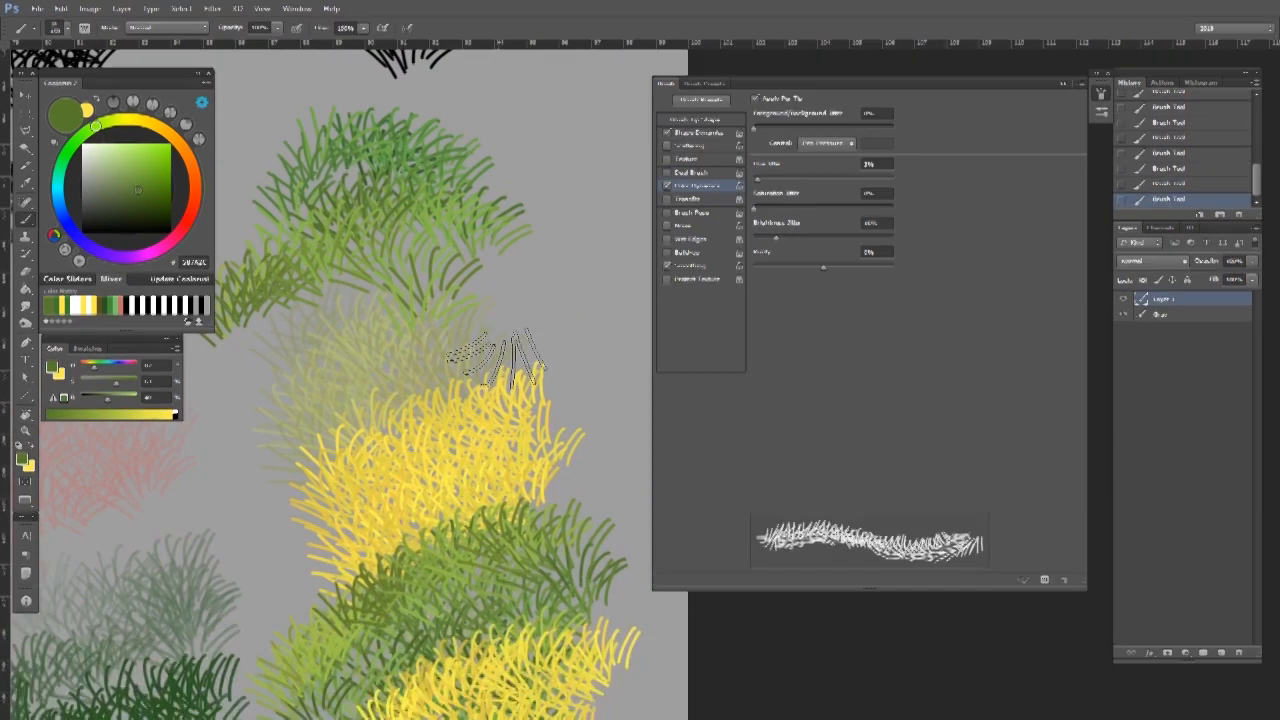
Set Saturation Jitter to about 10% and Brightness Jitter to about 21%, and paint varied olive grass over the faint patch.
mouse_move(493, 377)
left_mouse_down()
mouse_move(468, 352)
mouse_move(538, 347)
mouse_move(515, 358)
left_mouse_up()
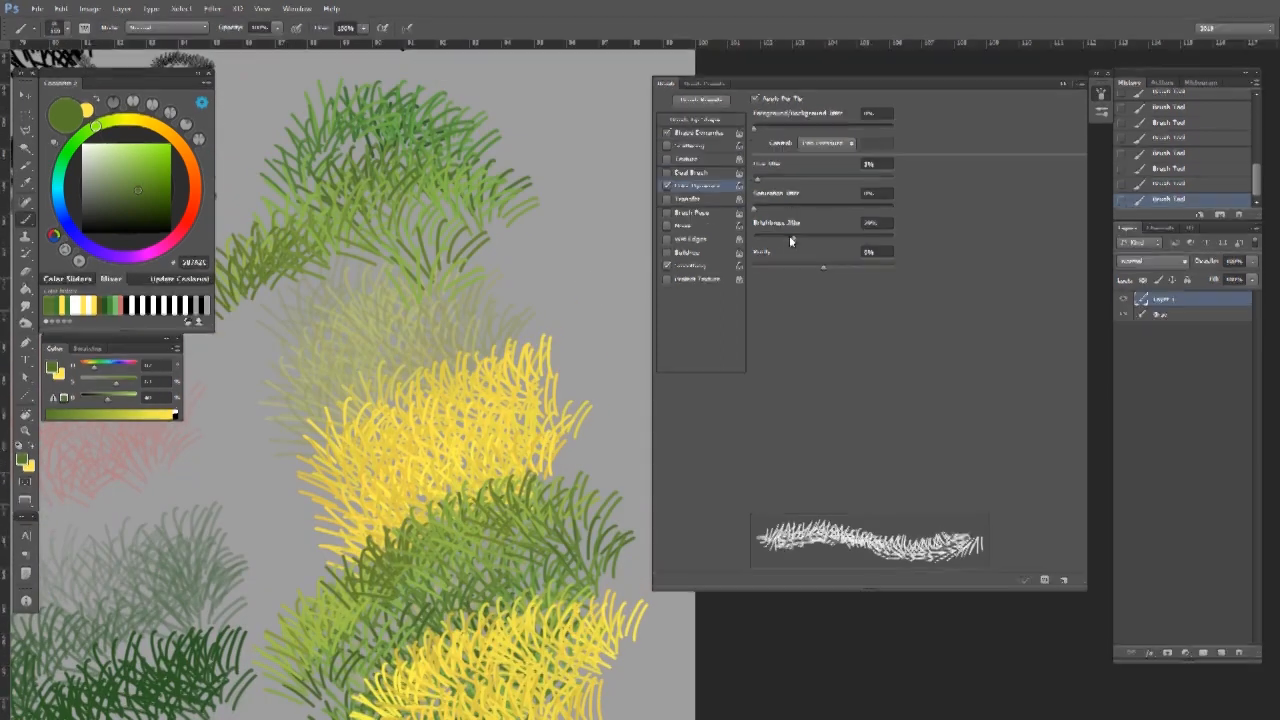
left_click_drag(790, 240, 767, 208)
left_click_drag(520, 280, 460, 315)
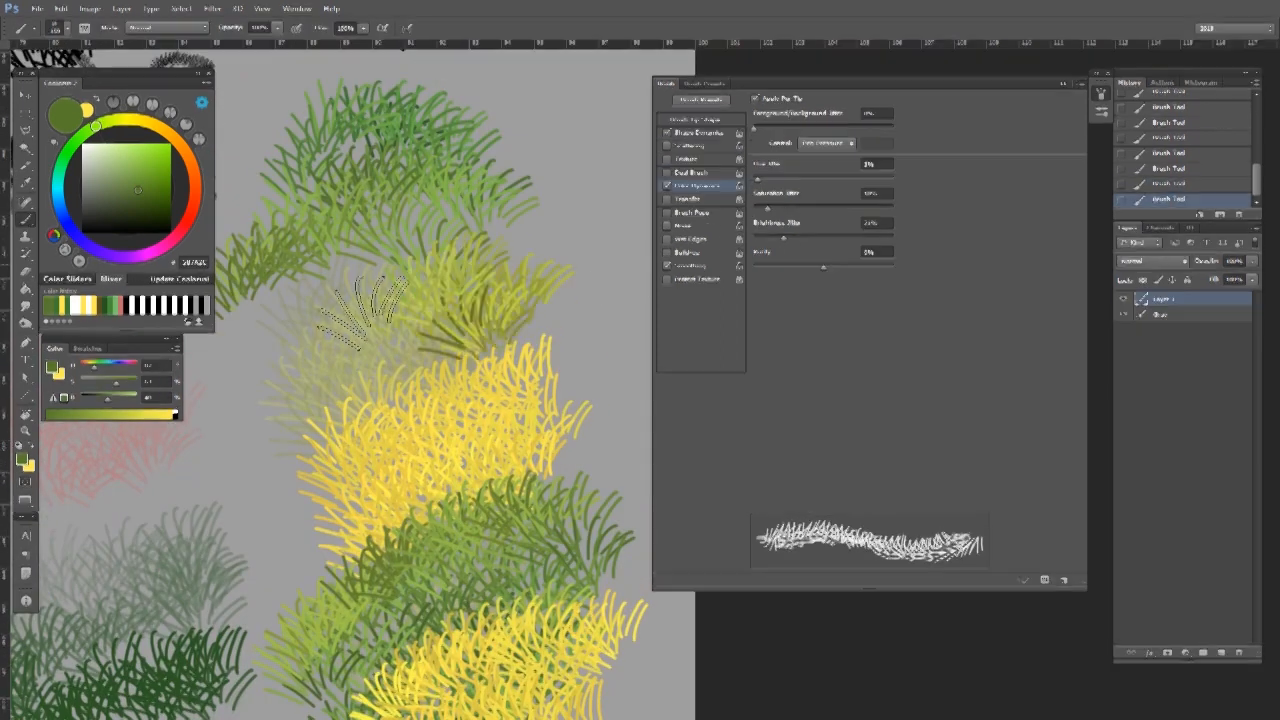
mouse_move(362, 312)
left_mouse_down()
mouse_move(405, 285)
mouse_move(425, 235)
mouse_move(520, 255)
mouse_move(483, 362)
left_mouse_up()
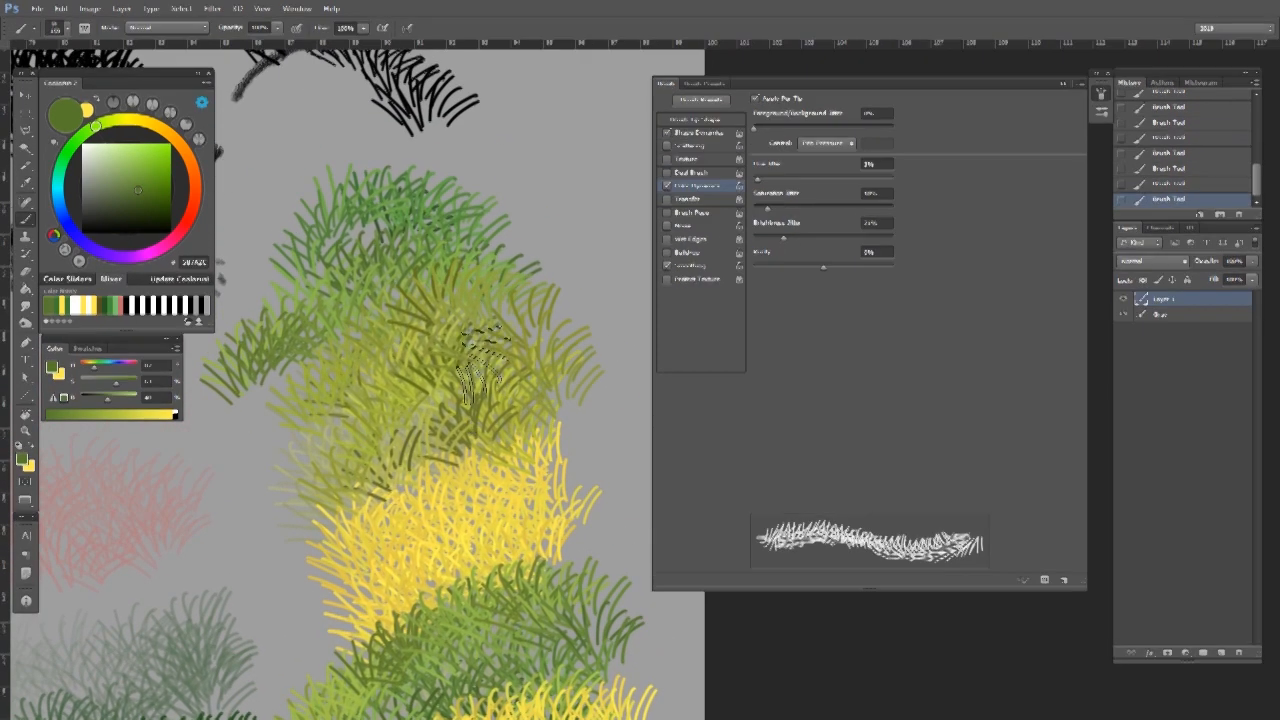
mouse_move(462, 432)
left_mouse_down()
mouse_move(403, 446)
mouse_move(471, 397)
mouse_move(489, 363)
mouse_move(413, 452)
left_mouse_up()
Cover the red and green patches with layered green, olive and yellow grass, forming one continuous meadow.
mouse_move(362, 314)
left_mouse_down()
mouse_move(510, 323)
mouse_move(325, 377)
mouse_move(320, 390)
mouse_move(455, 387)
mouse_move(455, 415)
mouse_move(340, 437)
mouse_move(320, 483)
mouse_move(515, 450)
mouse_move(360, 470)
mouse_move(415, 475)
mouse_move(258, 527)
mouse_move(405, 377)
mouse_move(485, 395)
mouse_move(325, 445)
mouse_move(252, 390)
mouse_move(493, 437)
left_mouse_up()
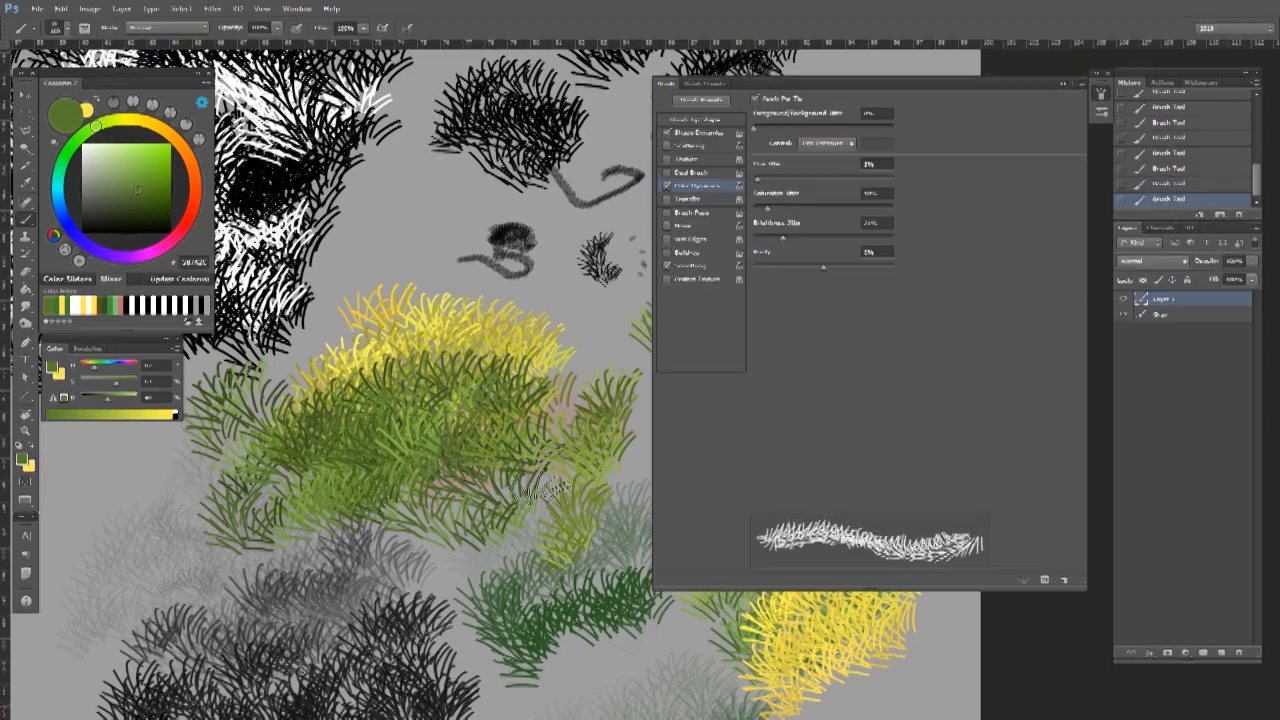
left_click_drag(389, 493, 265, 435)
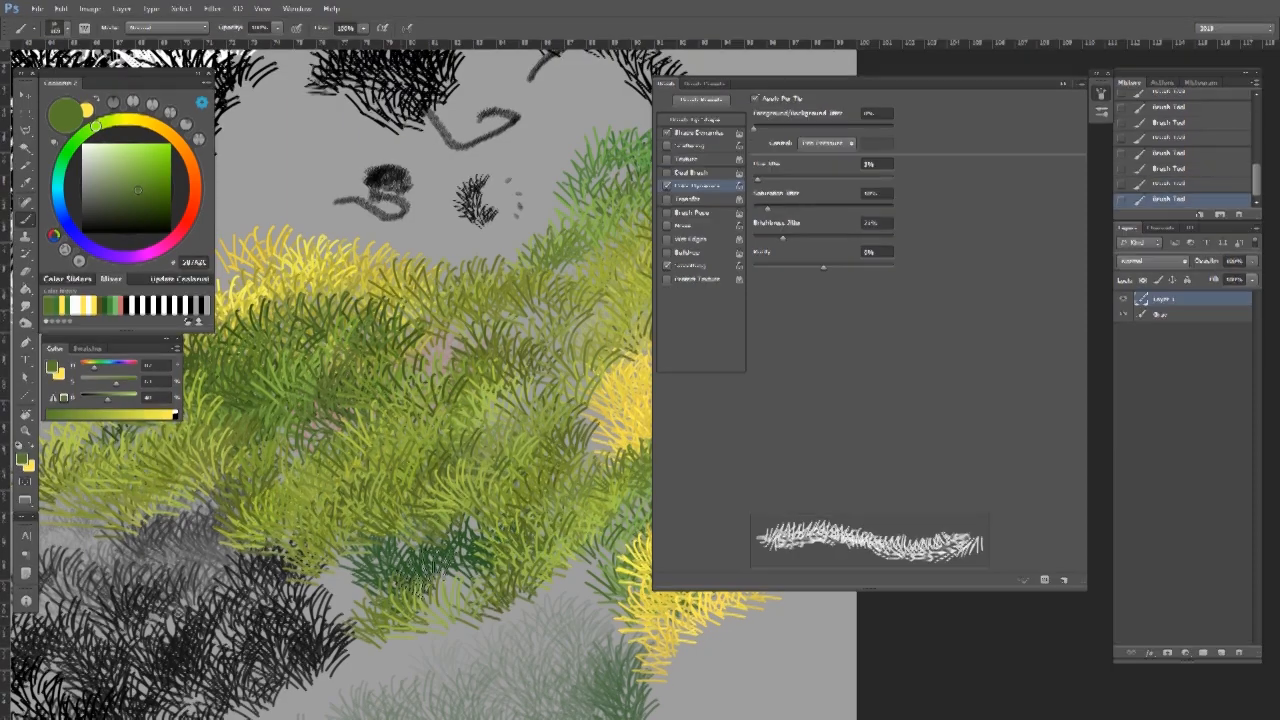
left_click_drag(450, 255, 580, 352)
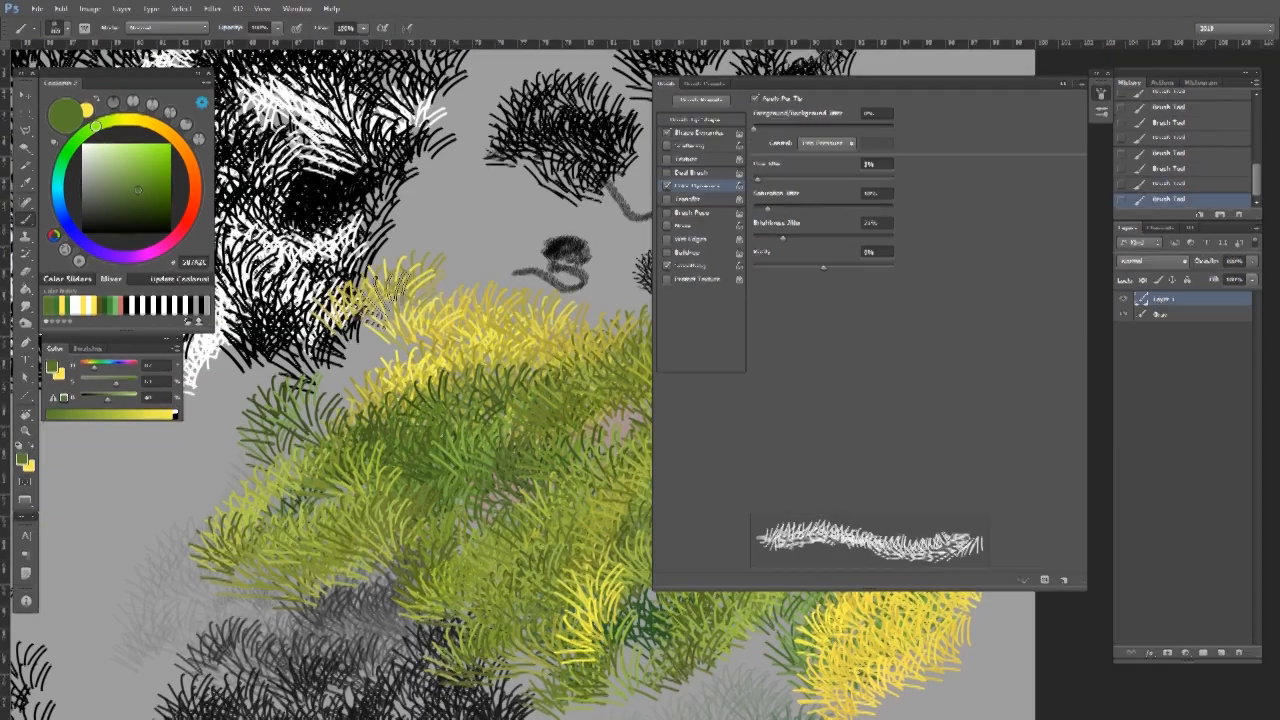
left_click_drag(497, 360, 410, 362)
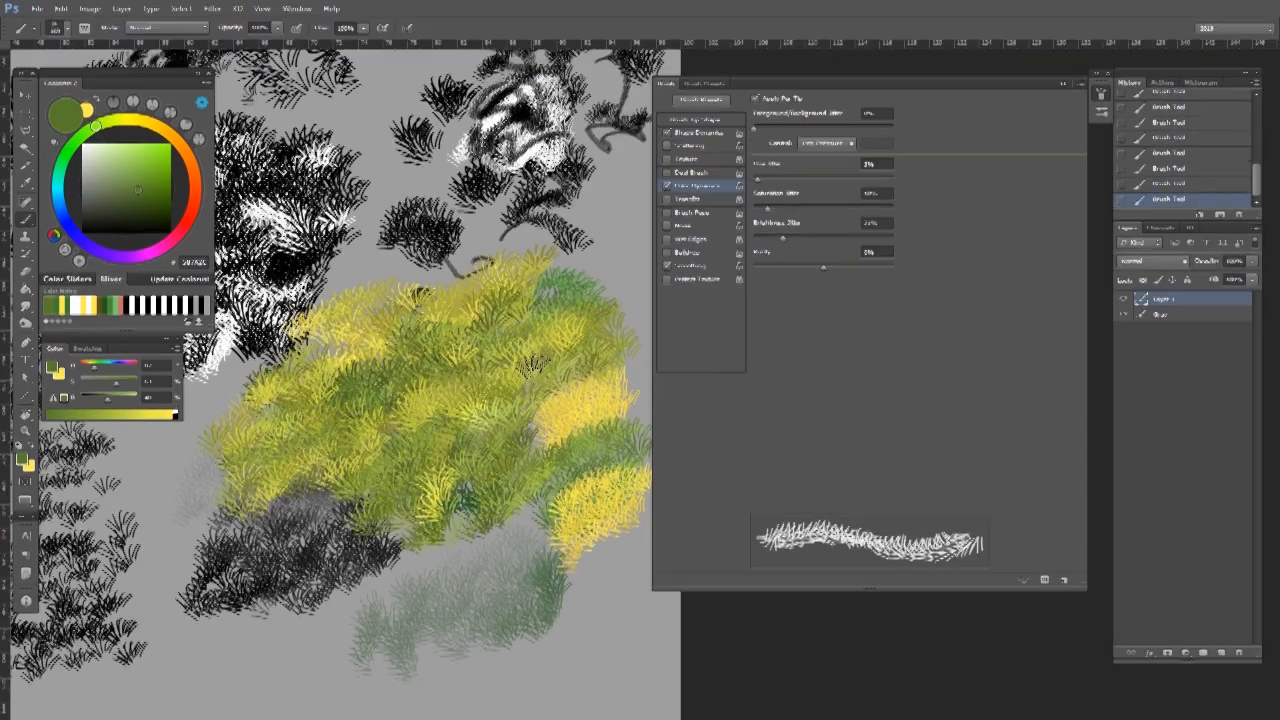
Smudge the grass in the middle of the meadow and draw light yellow blades over it with the Pencil tool.
key("z")
left_click(502, 362)
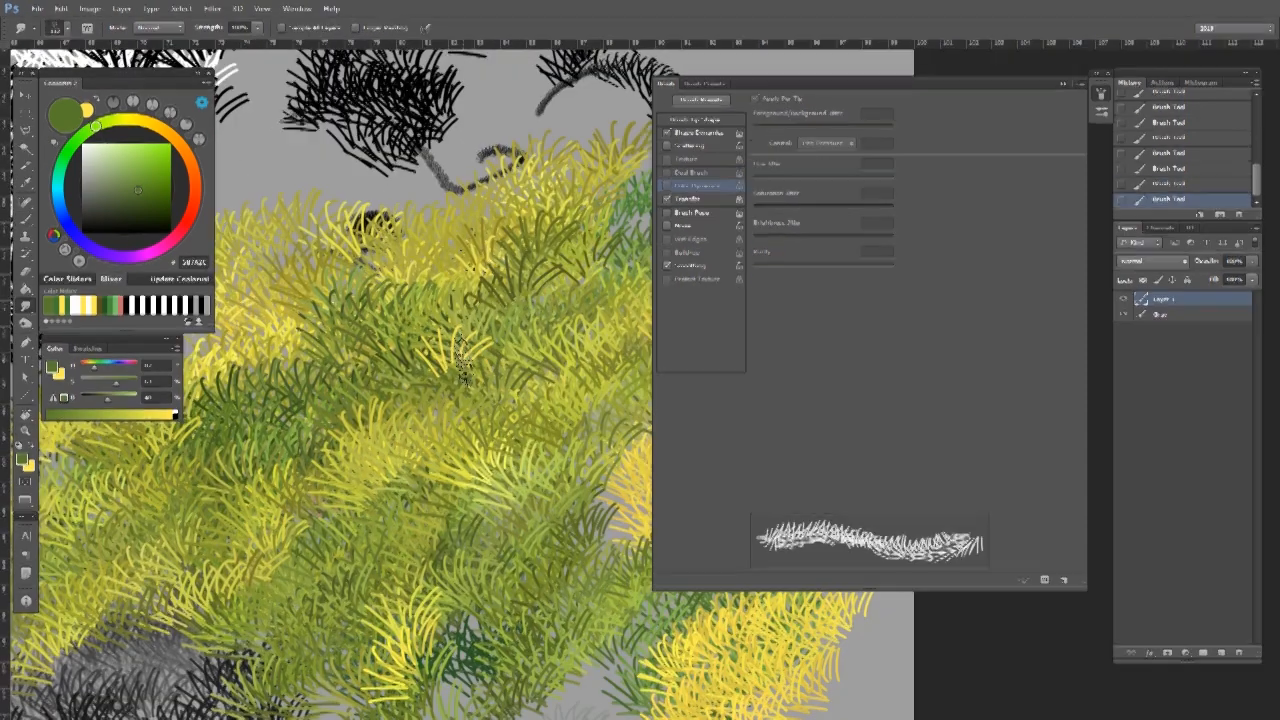
left_click_drag(452, 340, 482, 322)
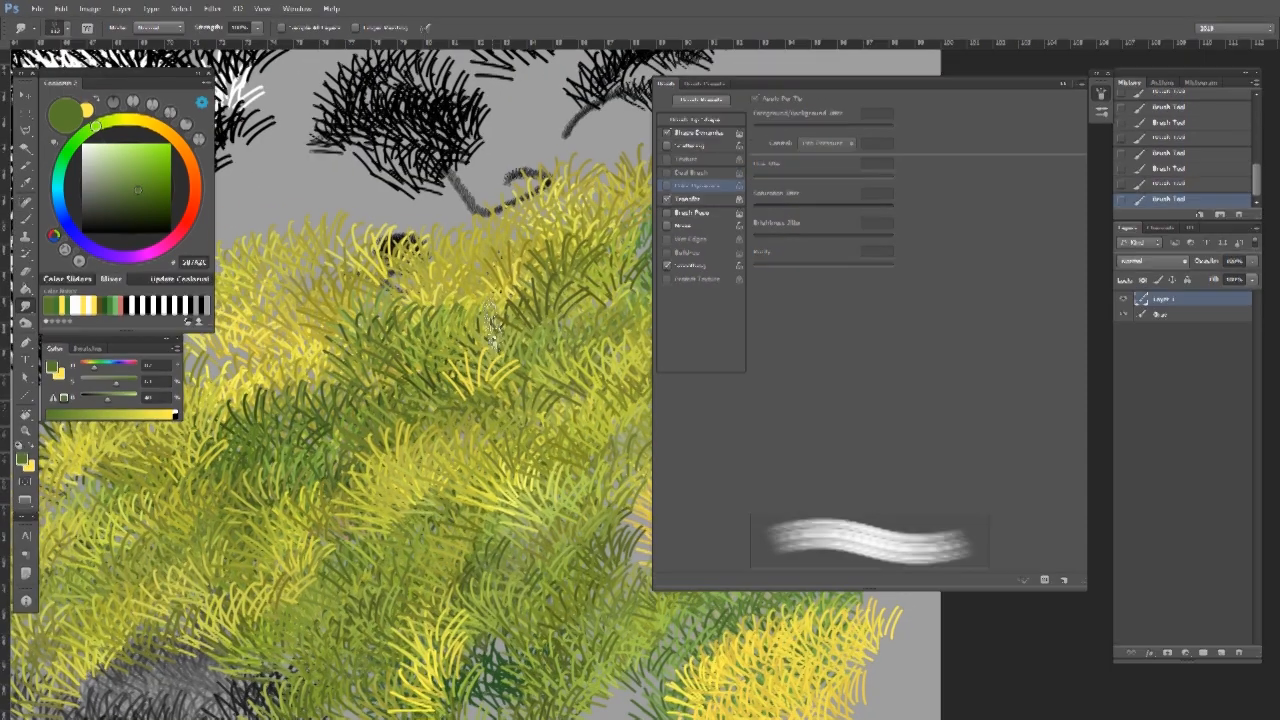
left_click_drag(466, 417, 444, 412)
mouse_move(529, 376)
left_mouse_down()
mouse_move(498, 334)
mouse_move(422, 394)
left_mouse_up()
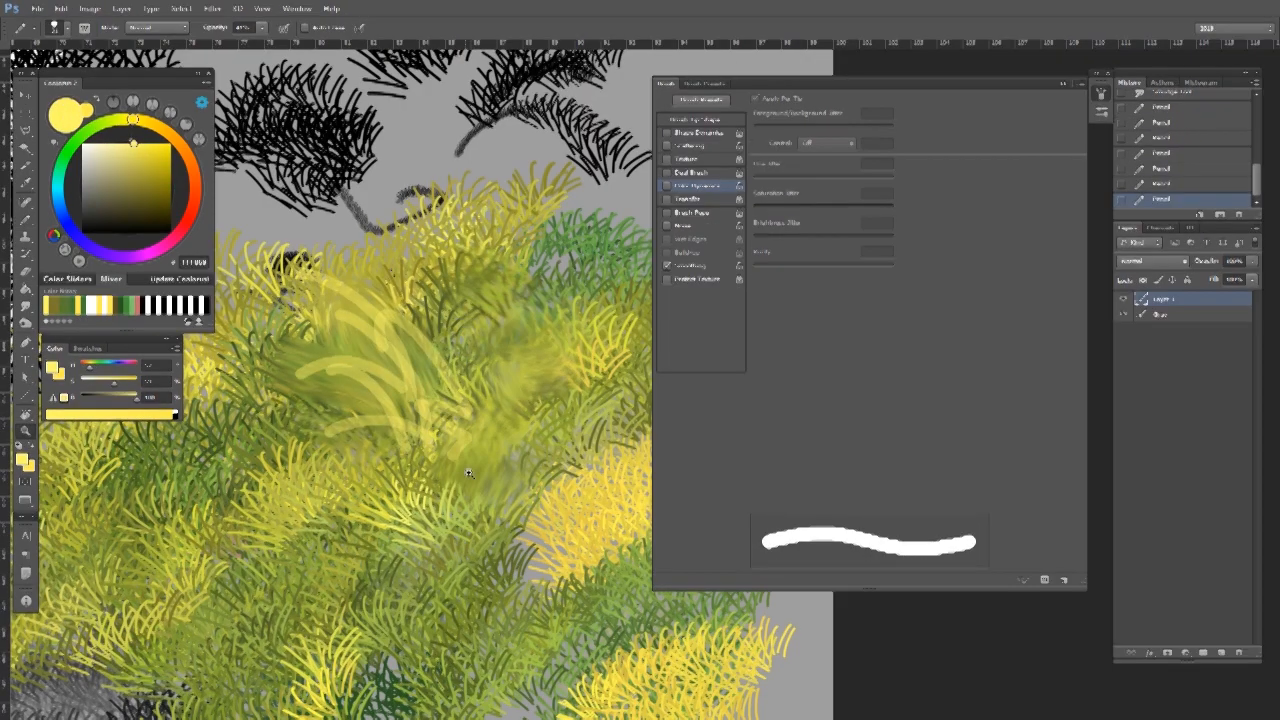
Switch from the Pencil back to the Brush tool with the custom grass tip.
mouse_move(469, 473)
left_mouse_down()
mouse_move(415, 455)
mouse_move(498, 430)
left_mouse_up()
left_click_drag(575, 386, 483, 394)
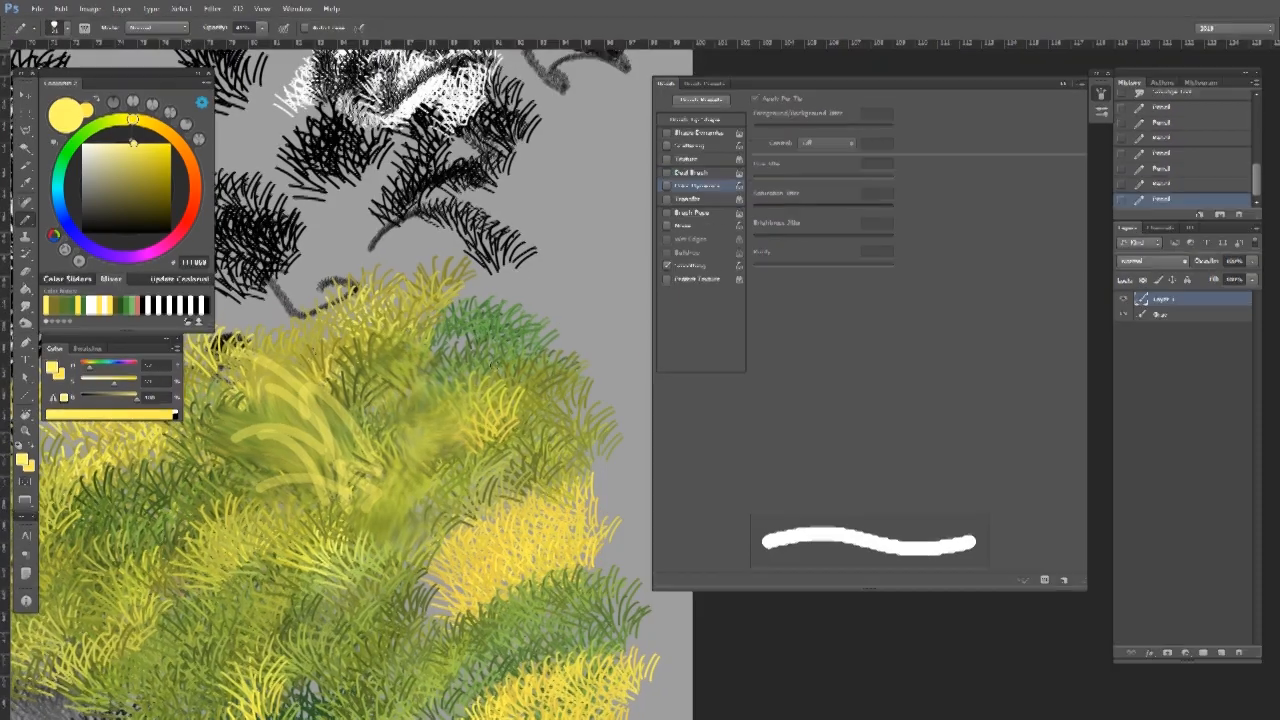
key("shift+b")
key("shift+b")
key("shift+b")
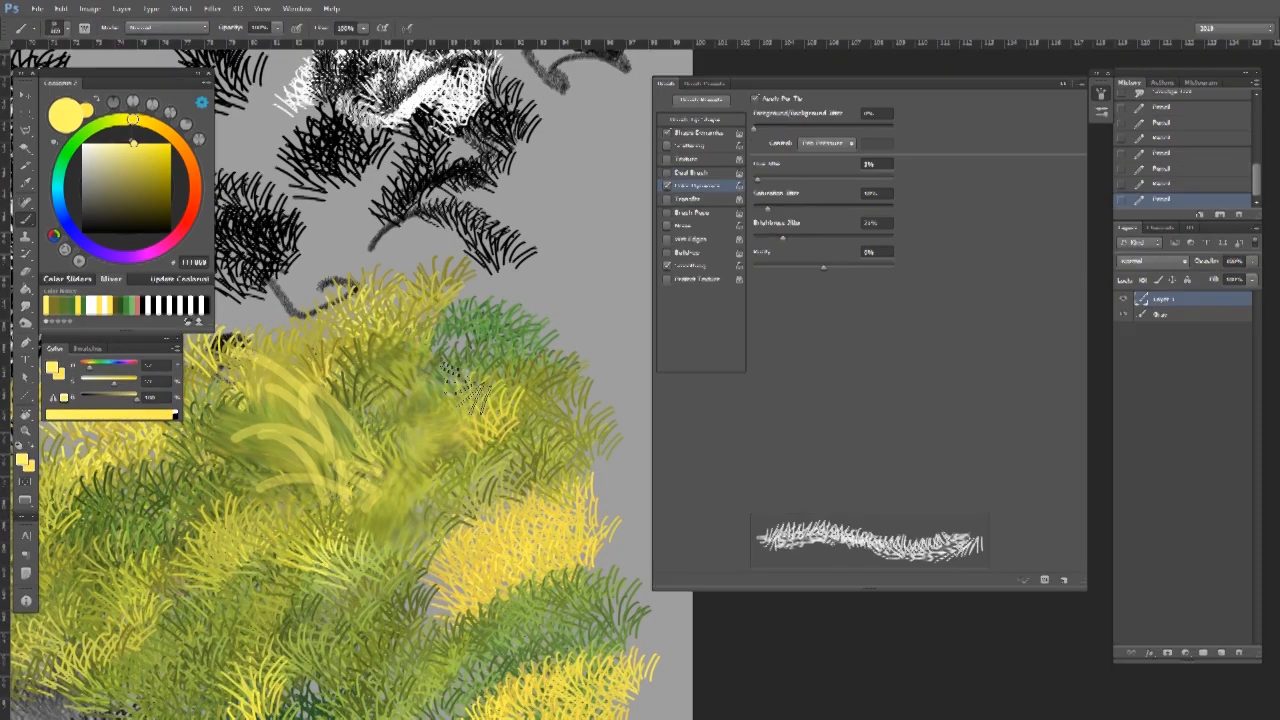
mouse_move(494, 364)
left_mouse_down()
mouse_move(494, 399)
mouse_move(542, 411)
left_mouse_up()
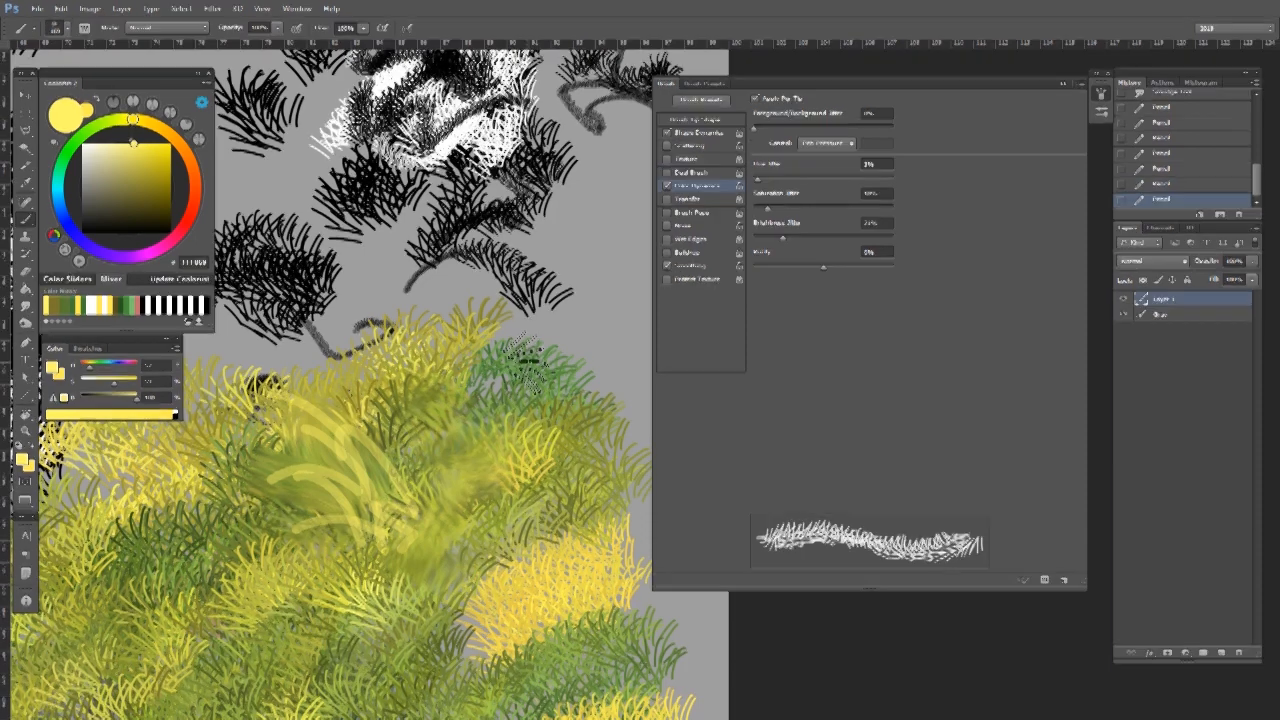
left_click_drag(508, 374, 474, 386, "ctrl")
left_click_drag(477, 386, 575, 372)
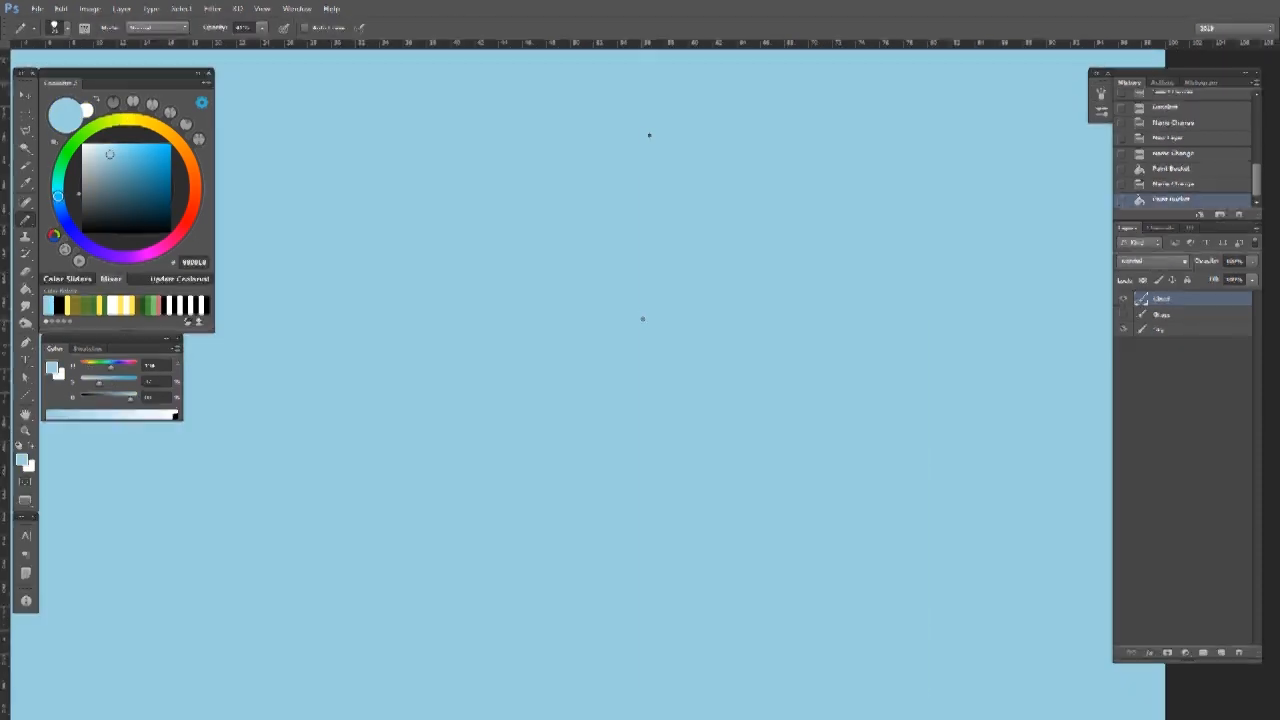
Choose the Soft Mechanical 17 pixels tip for the Pencil tool.
right_click(649, 134)
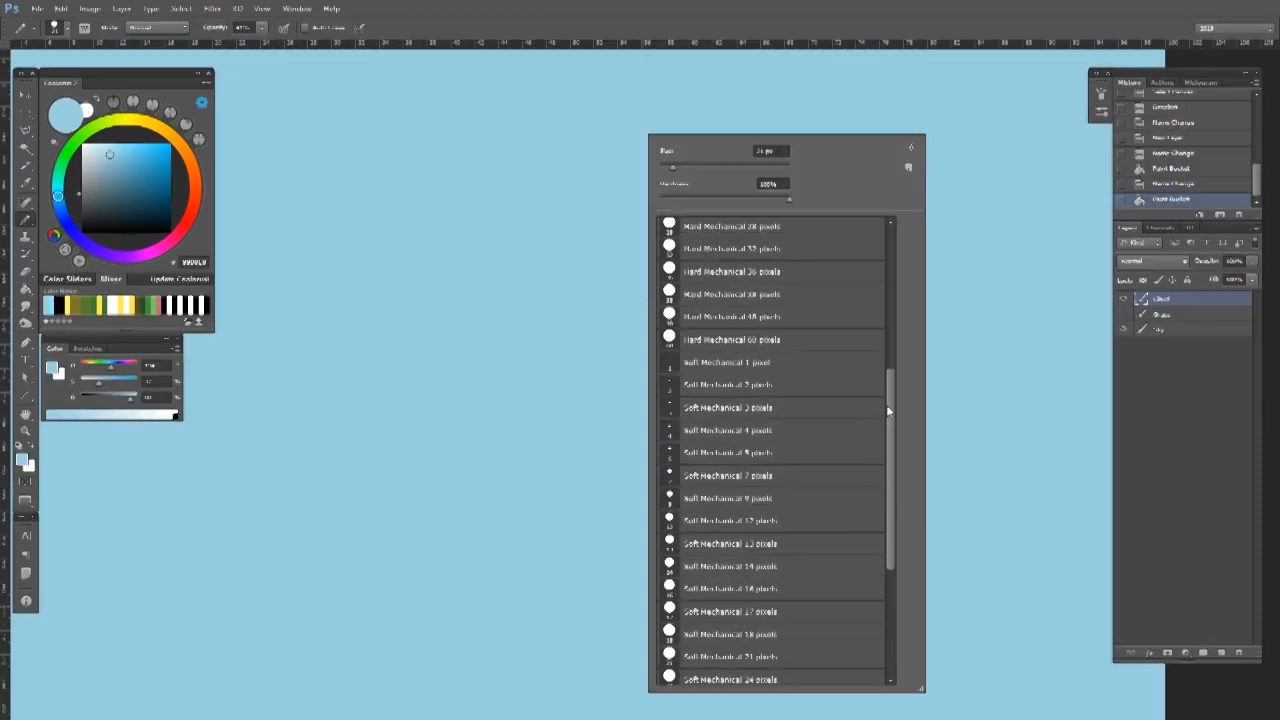
mouse_move(888, 410)
left_mouse_down()
mouse_move(898, 234)
mouse_move(897, 455)
left_mouse_up()
left_click(771, 540)
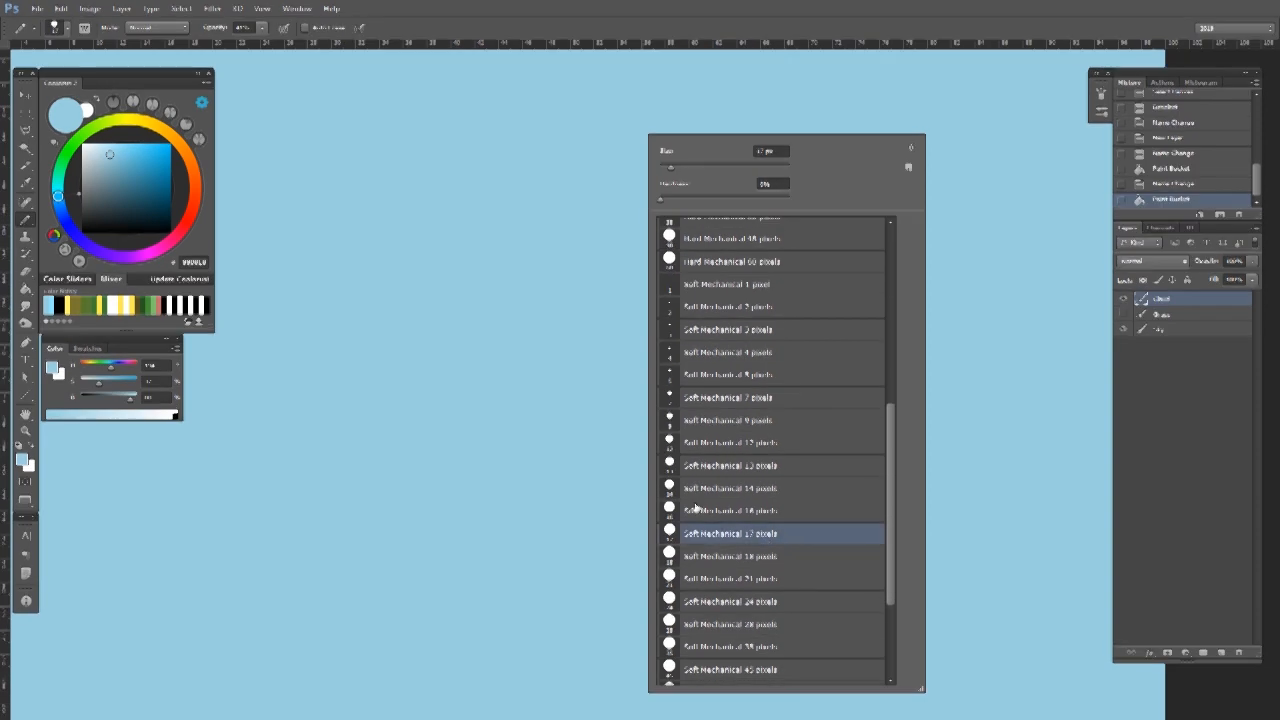
left_click(636, 347)
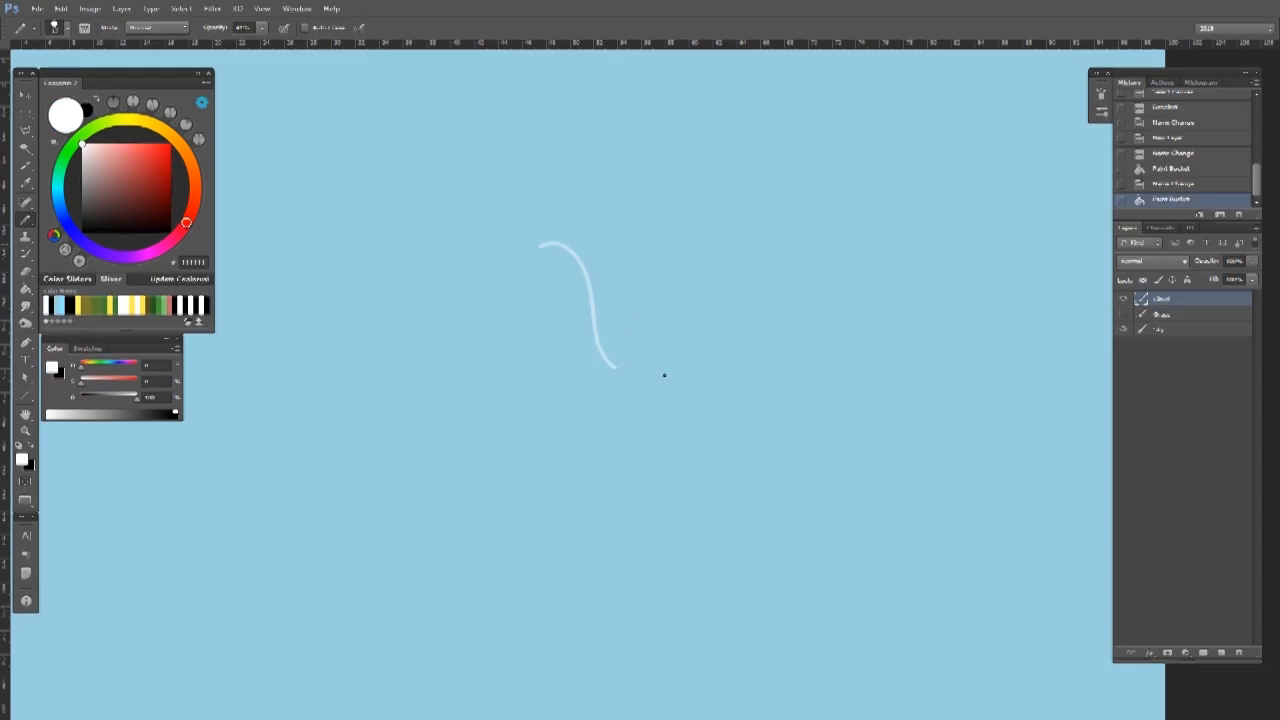
Sketch loose, looping white test strokes on the Cloud layer with the Pencil tool.
left_click_drag(629, 289, 690, 337)
left_click_drag(562, 265, 705, 275)
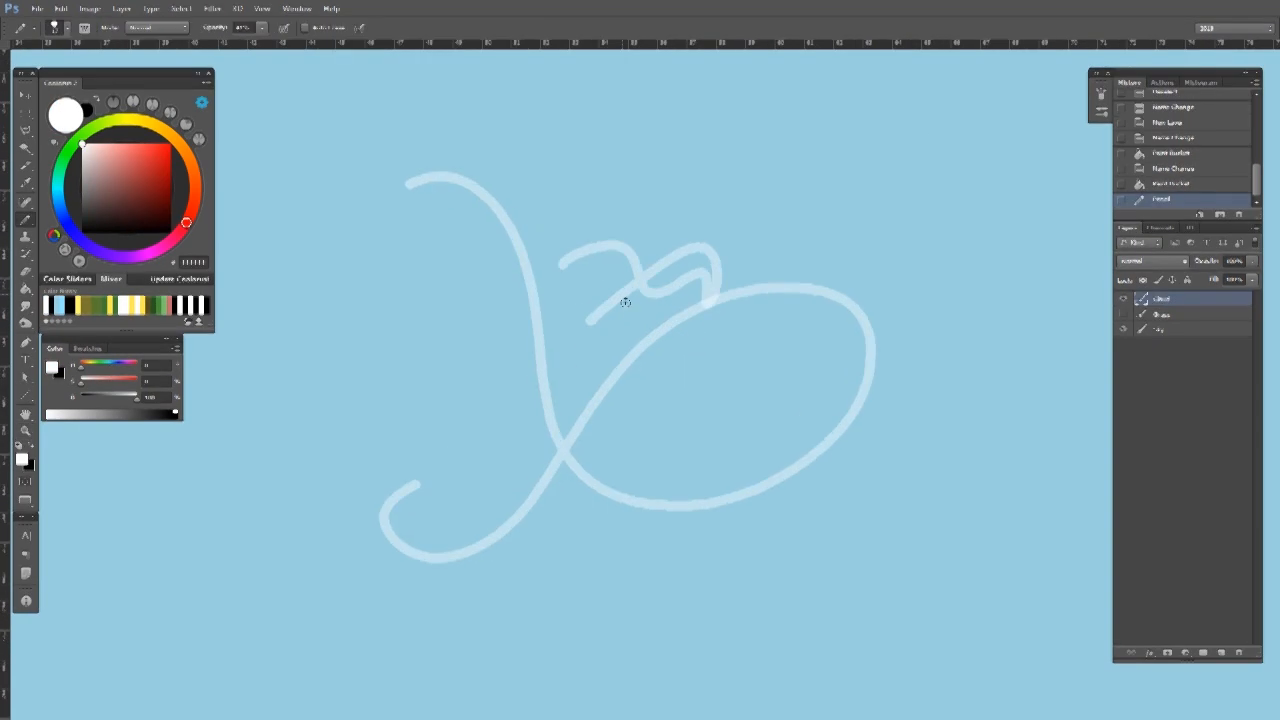
left_click_drag(668, 322, 629, 320)
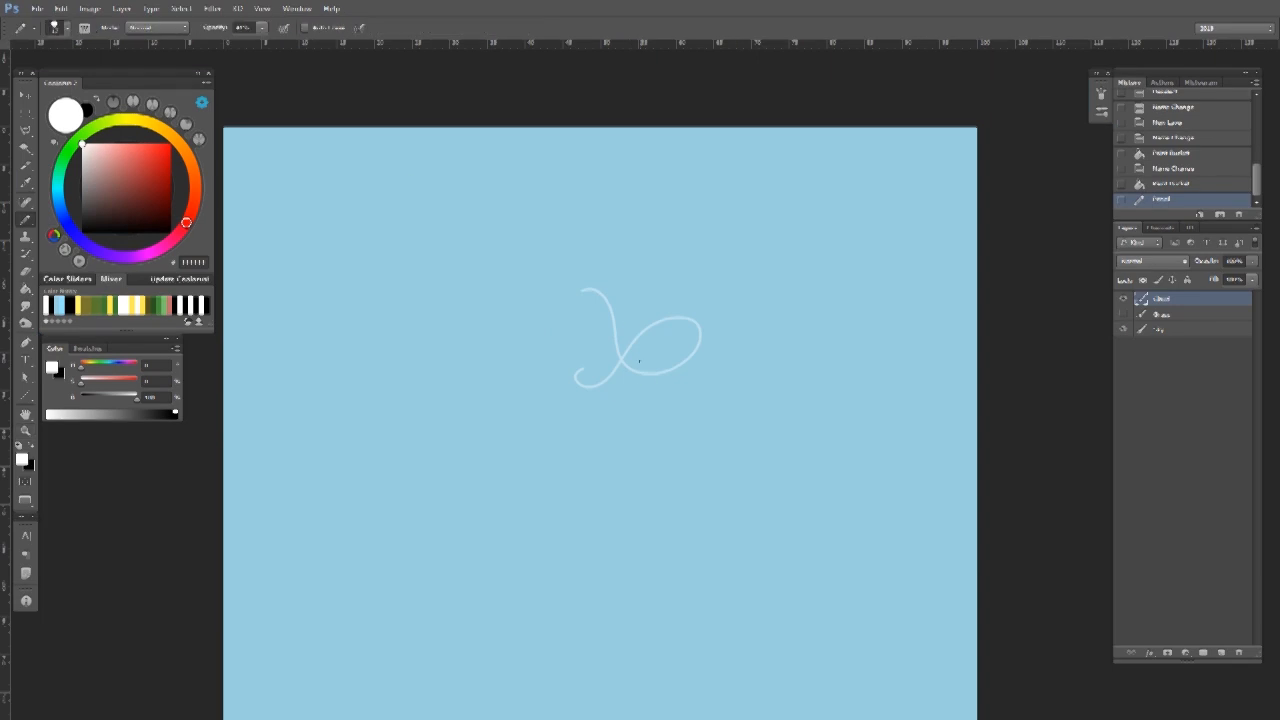
left_click_drag(639, 361, 662, 360)
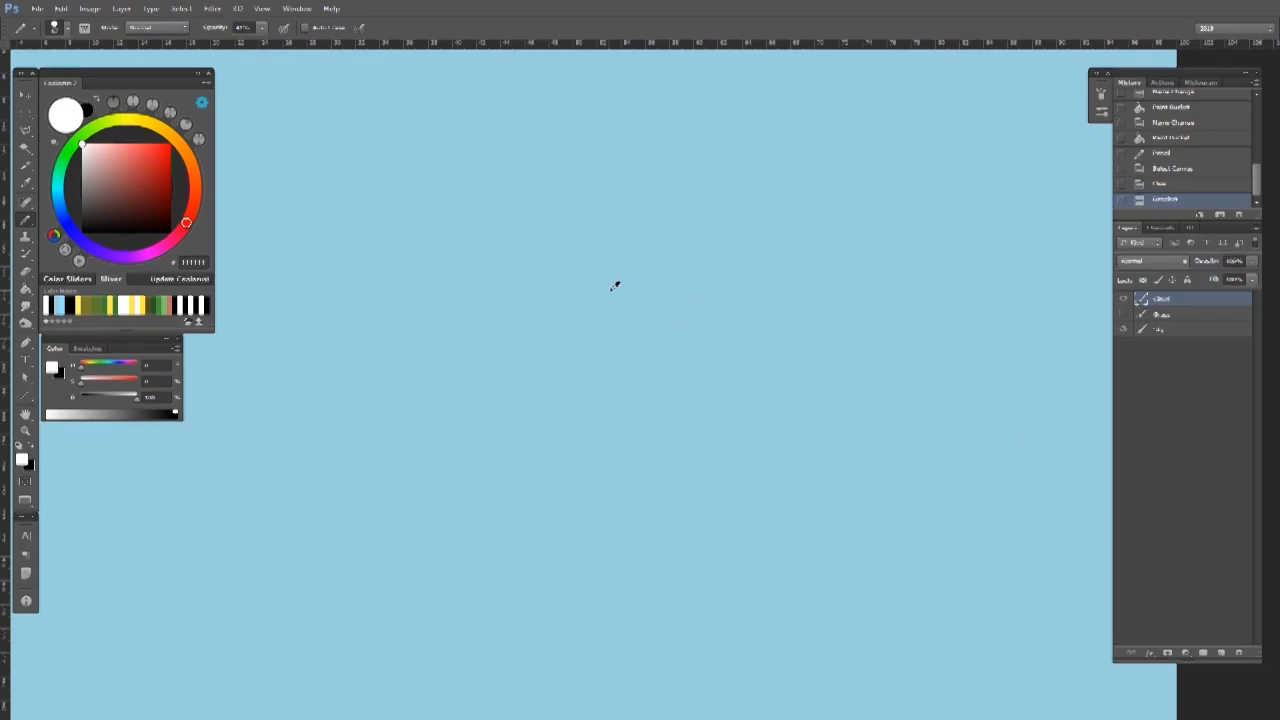
Undo the test brush stroke and turn on Transfer in the soft round brush's settings.
key("ctrl+z")
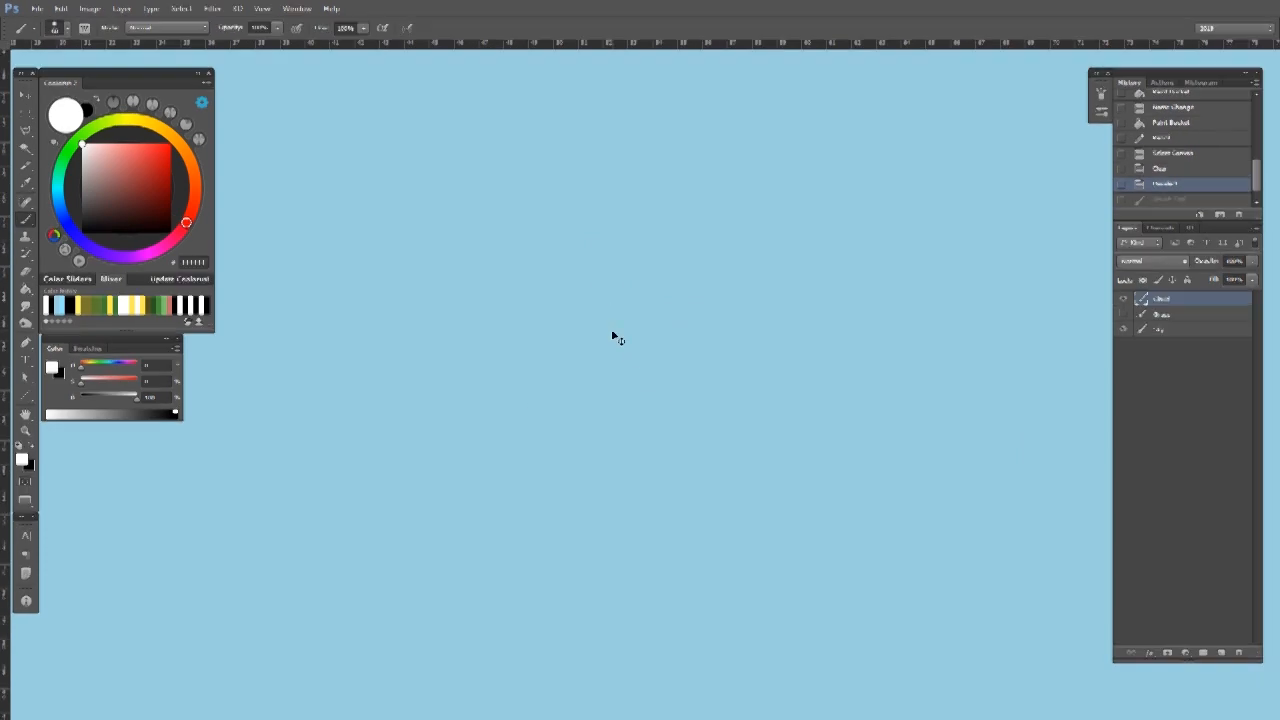
left_click(1099, 97)
left_click(1100, 100)
right_click(643, 287)
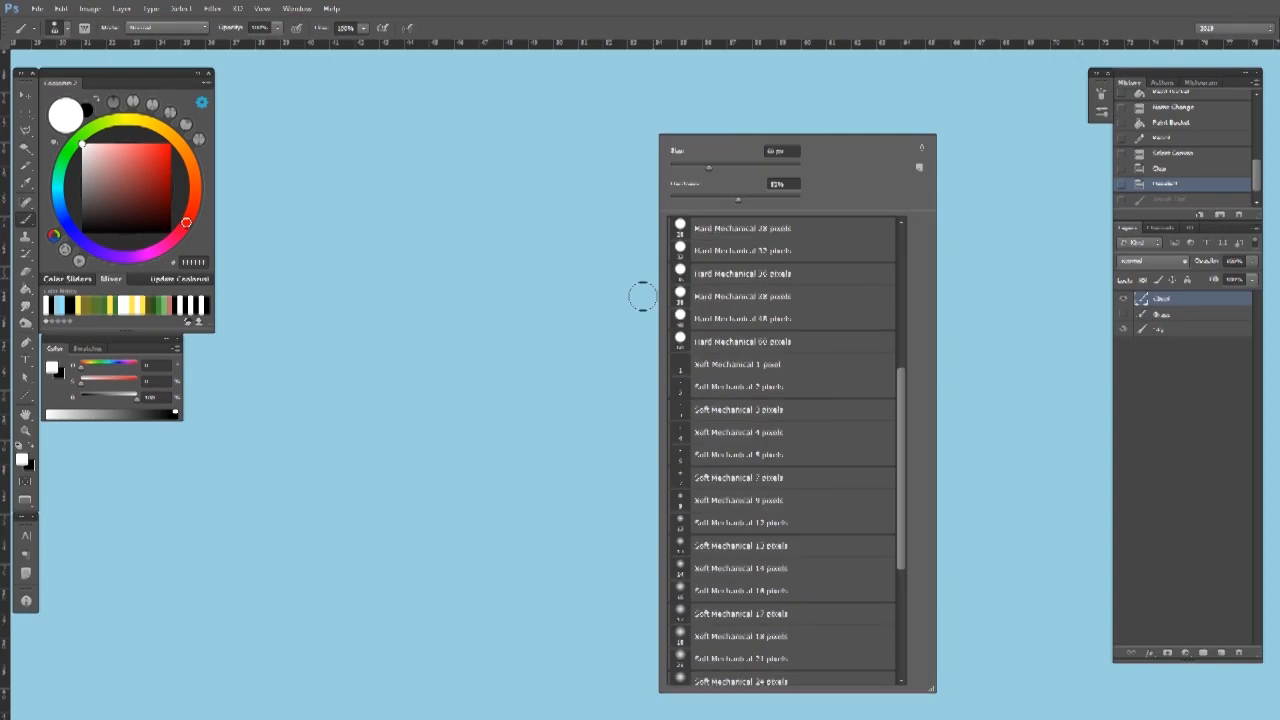
left_click(1099, 100)
left_click(667, 198)
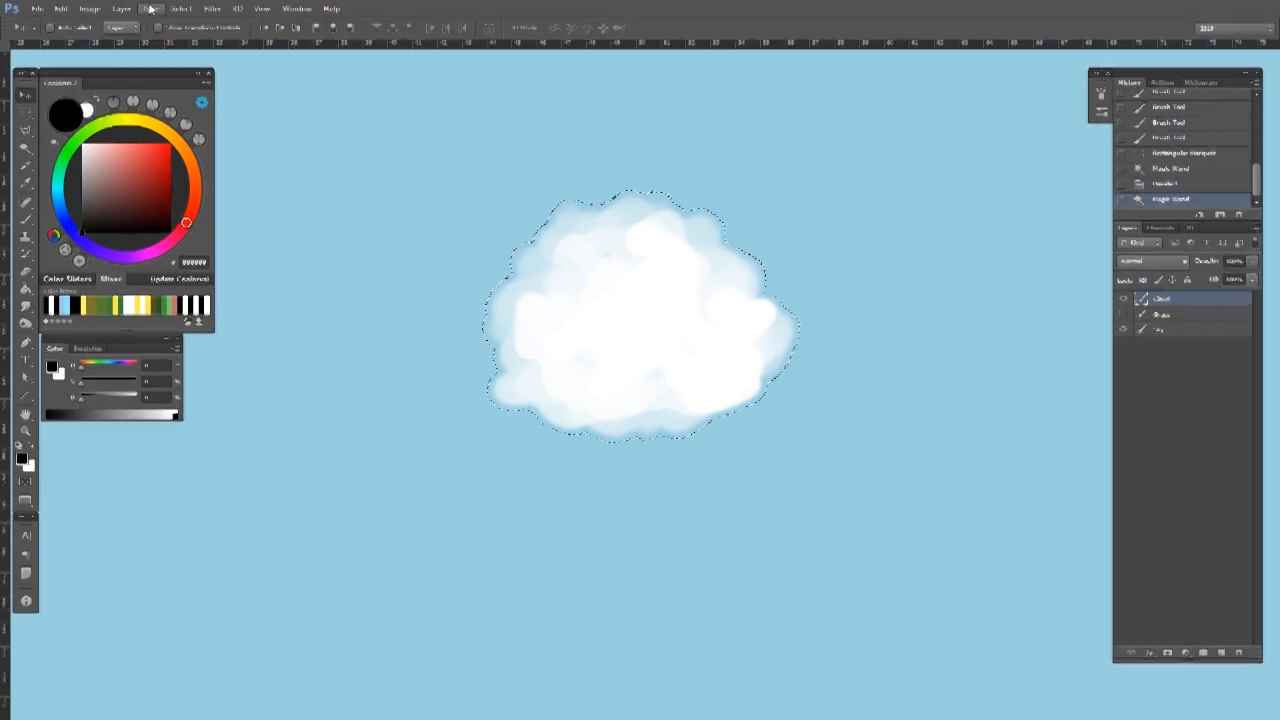
Crop the image to the cloud selection and resize it to a height of 100 pixels with proportions constrained.
left_click(90, 9)
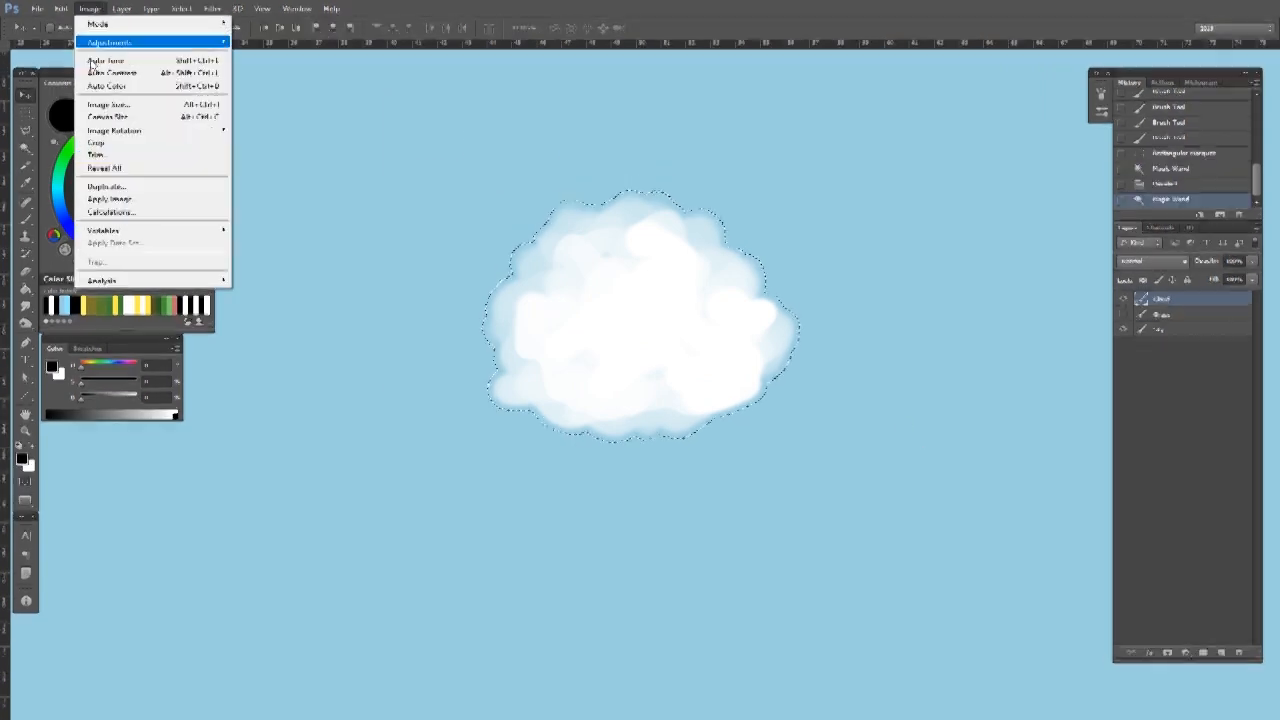
left_click(110, 142)
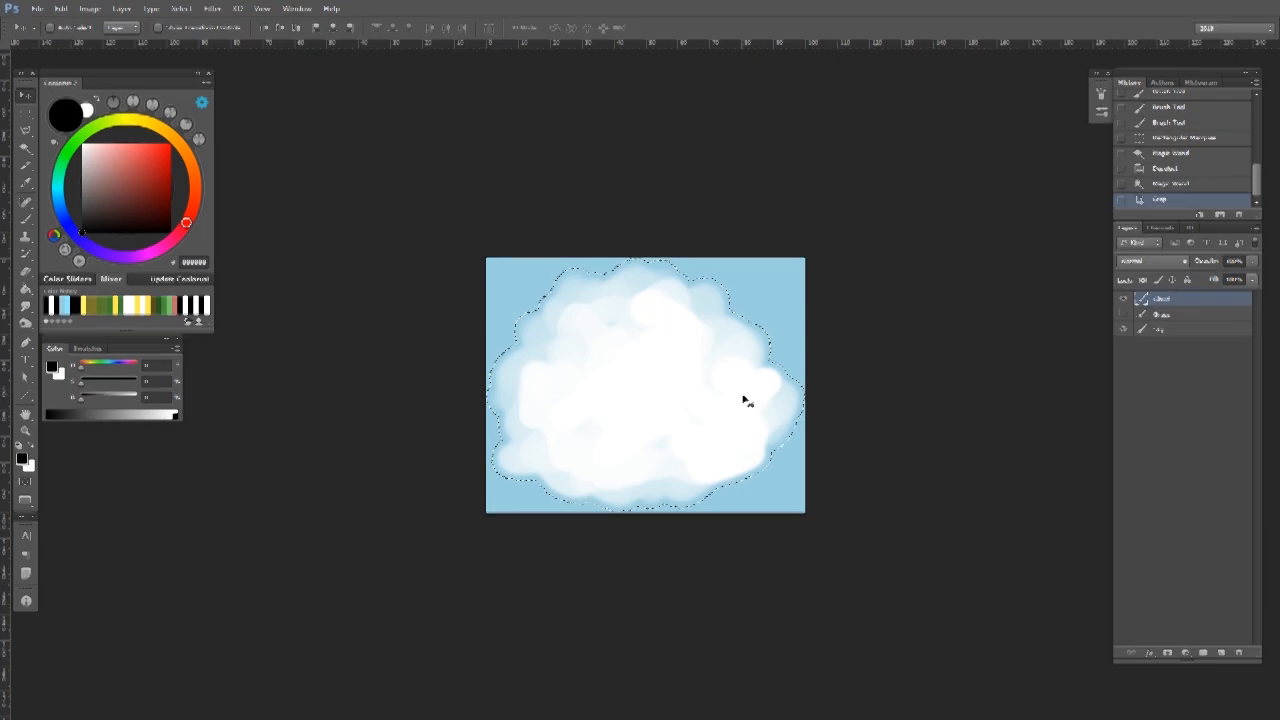
key("ctrl+alt+i")
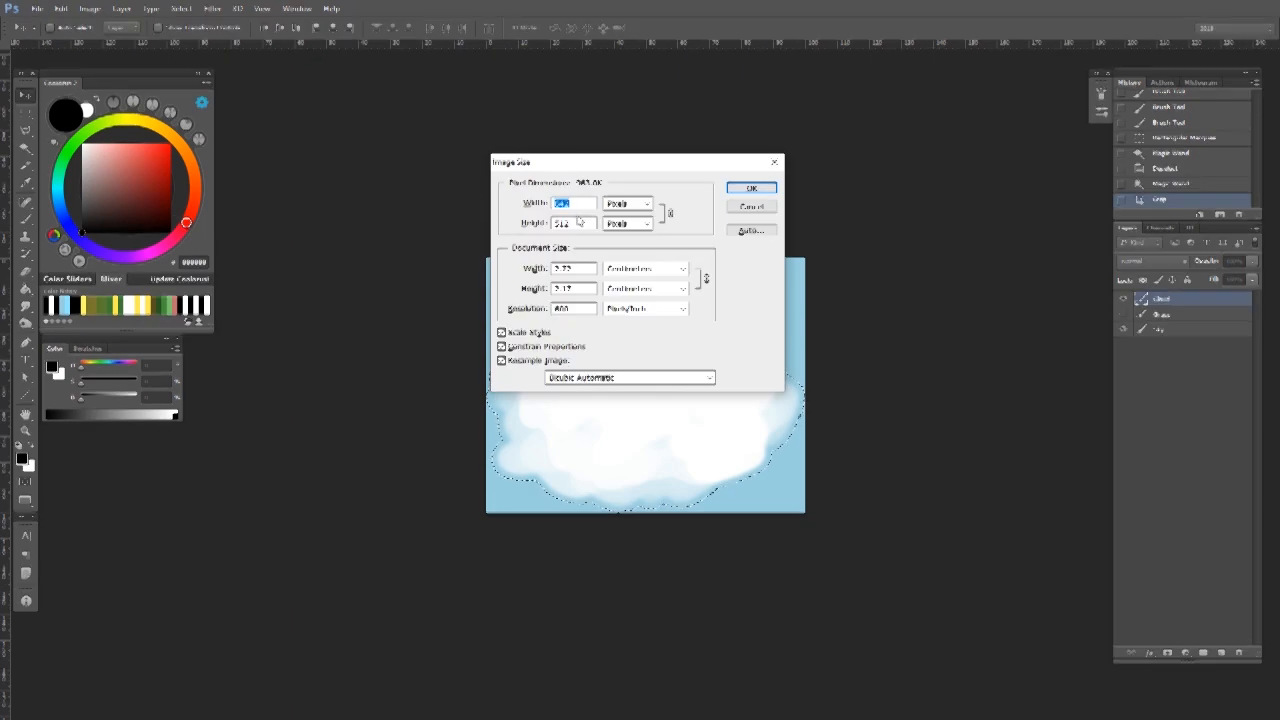
double_click(582, 222)
type("100")
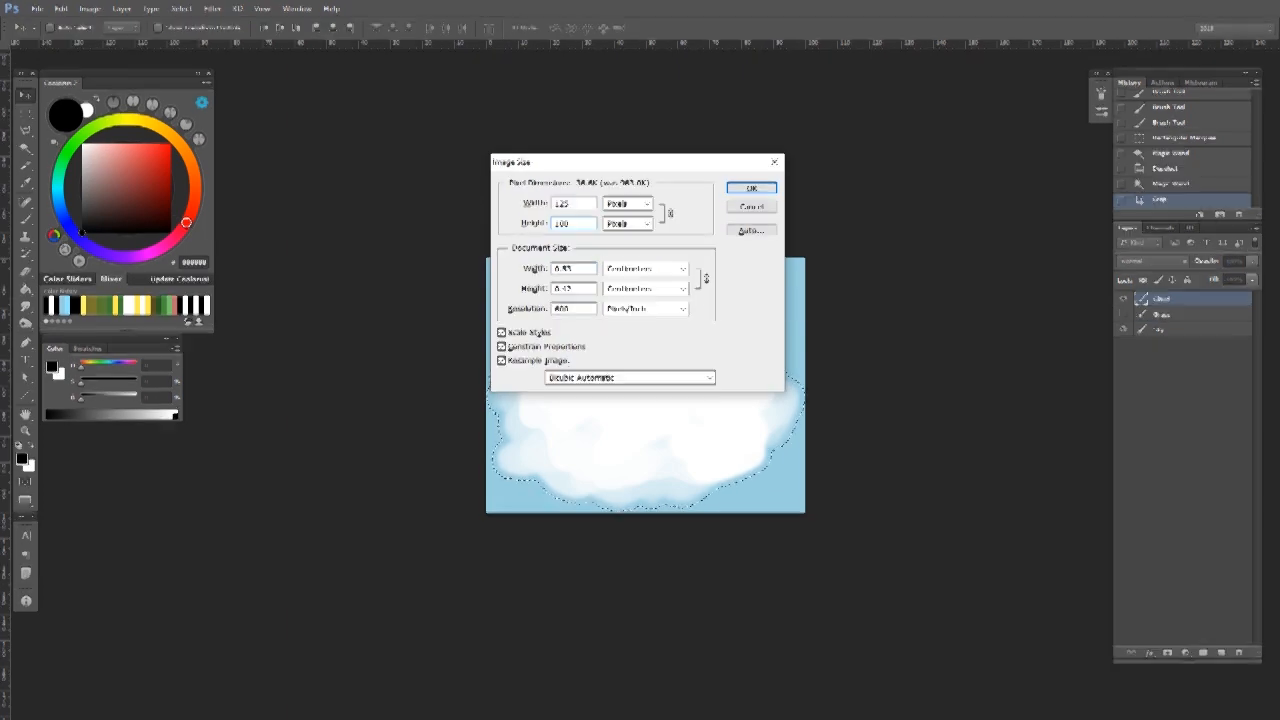
key("Return")
Fill the Sky layer with white and invert the Cloud layer so the cloud is black.
scroll(765, 359, "up", 3)
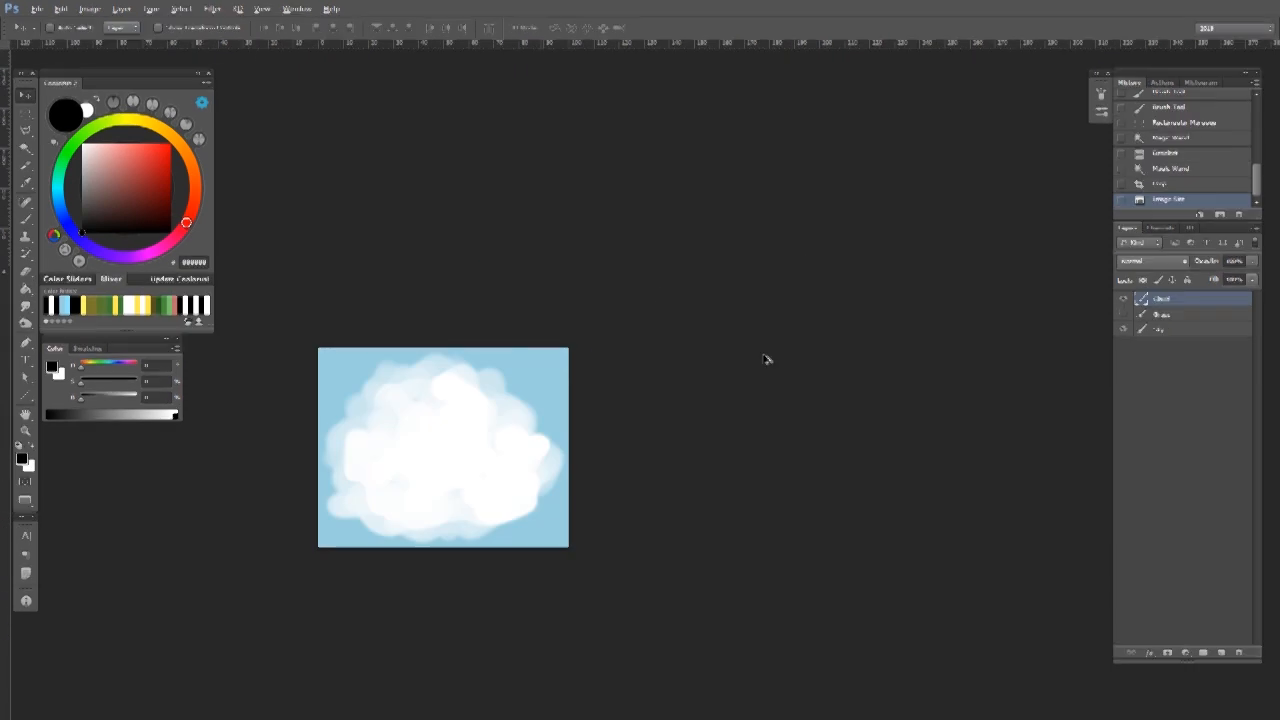
left_click_drag(482, 400, 662, 364)
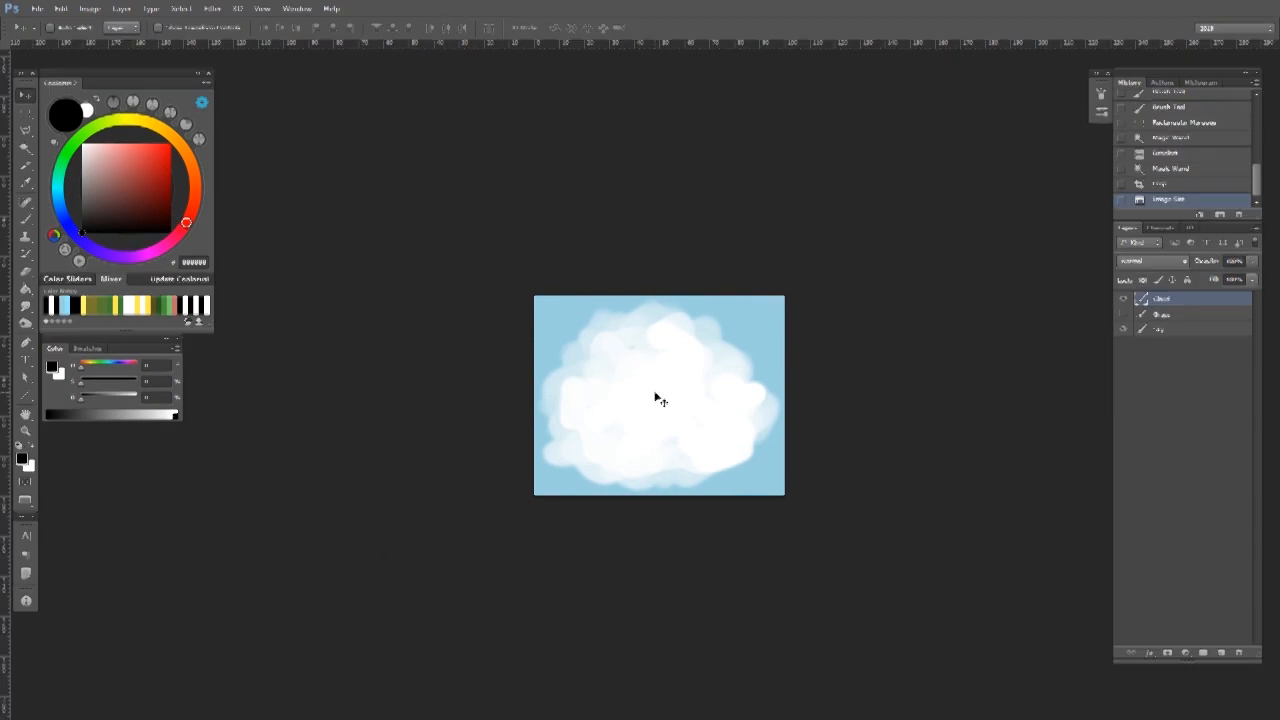
scroll(655, 397, "up", 2)
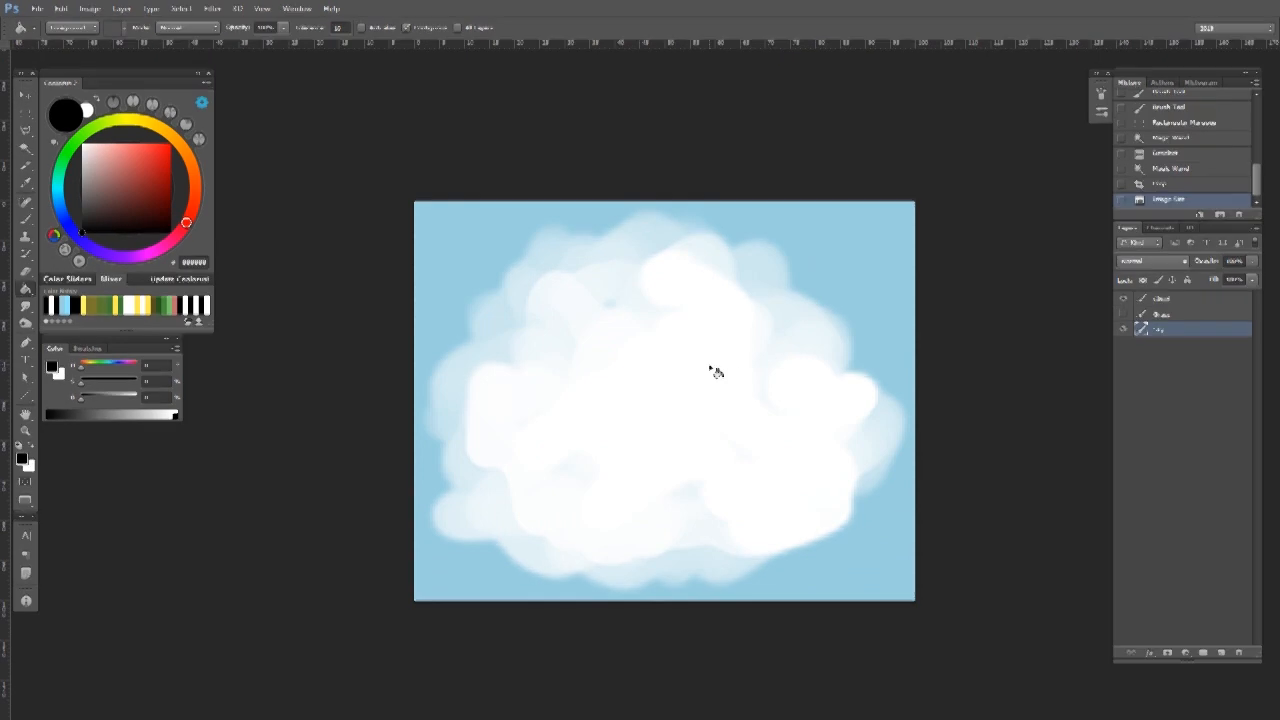
key("x")
left_click(660, 351)
key("alt+shift+]")
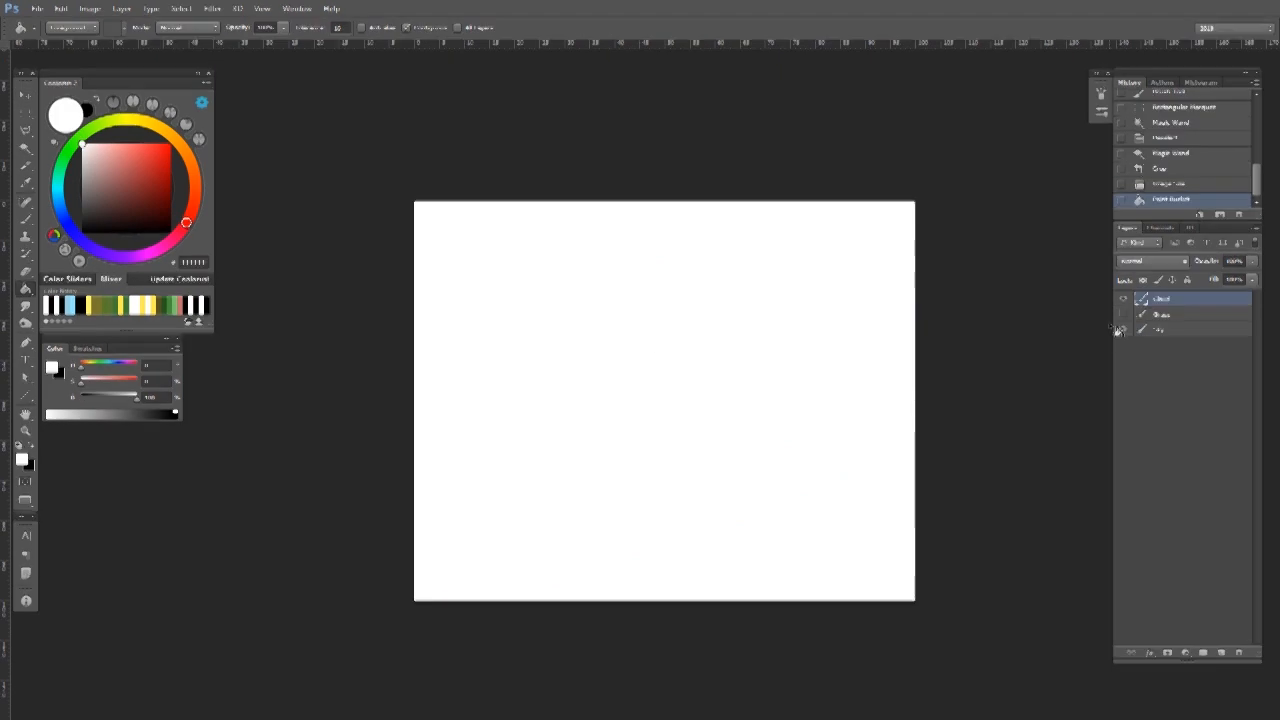
key("ctrl+i")
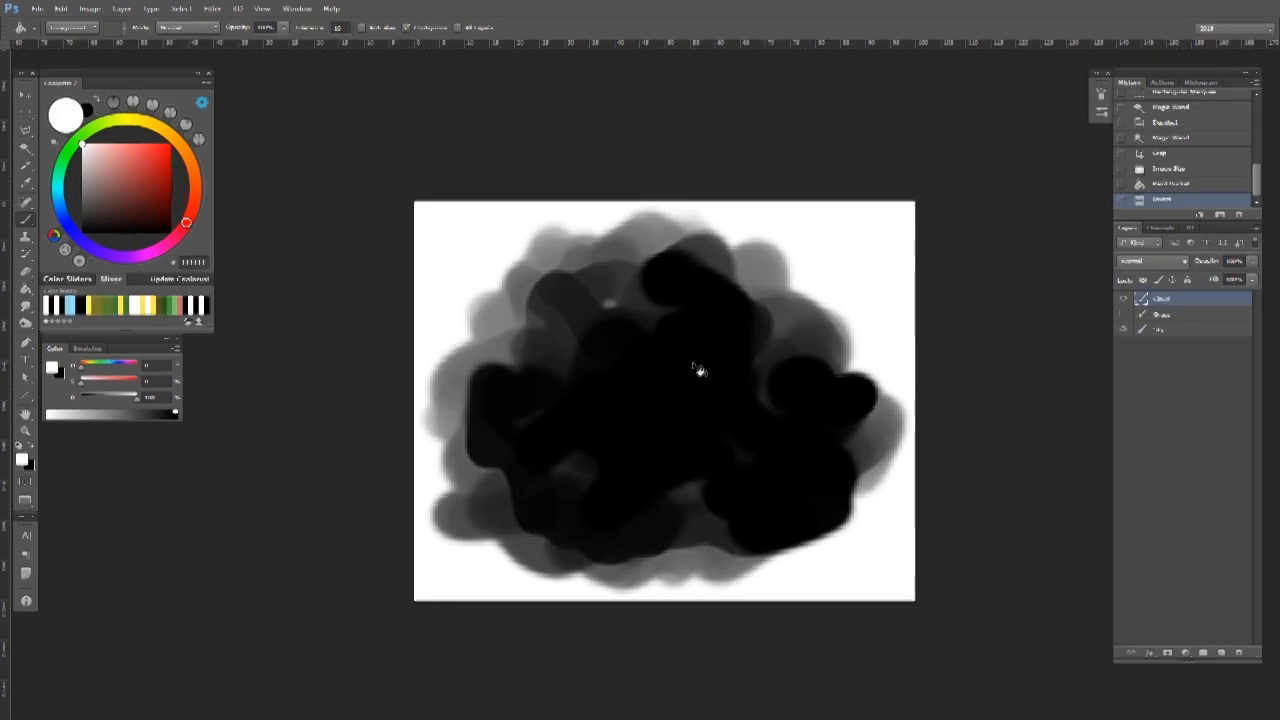
Darken gaps and edges of the cloud with a smaller soft brush, using black sampled from its middle.
key("b")
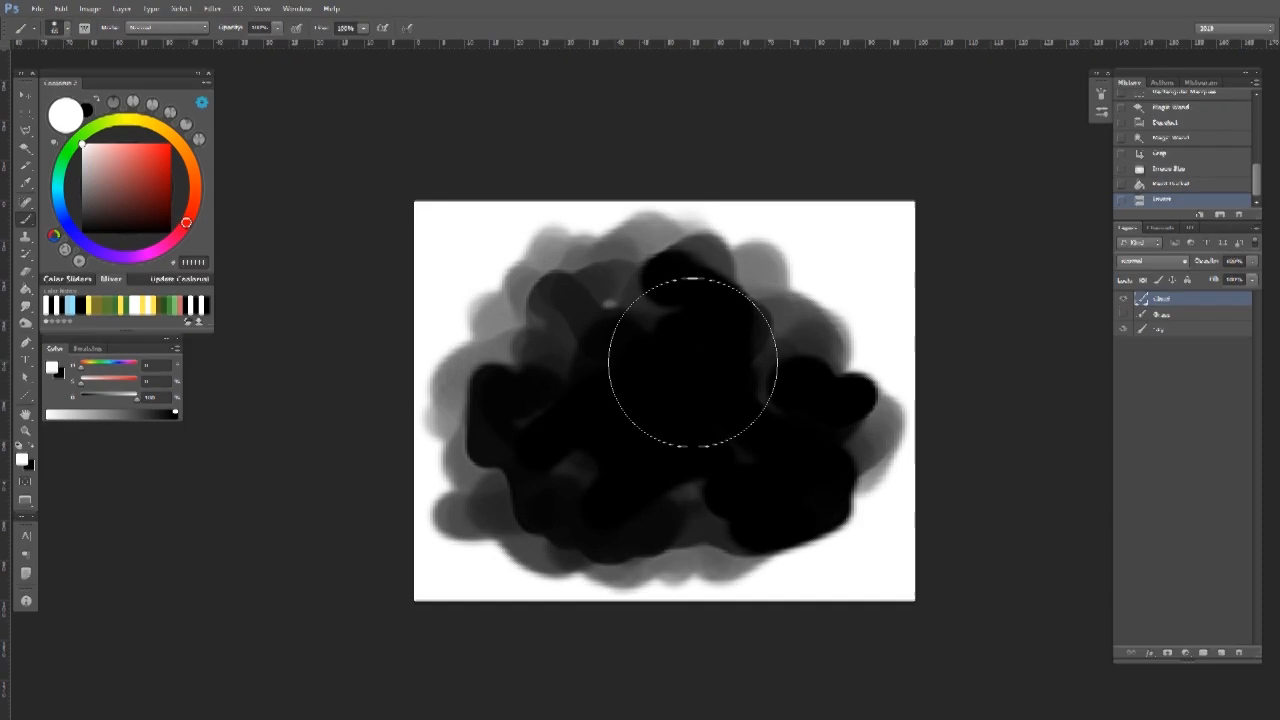
left_click_drag(664, 360, 587, 374)
left_click(657, 369, "alt")
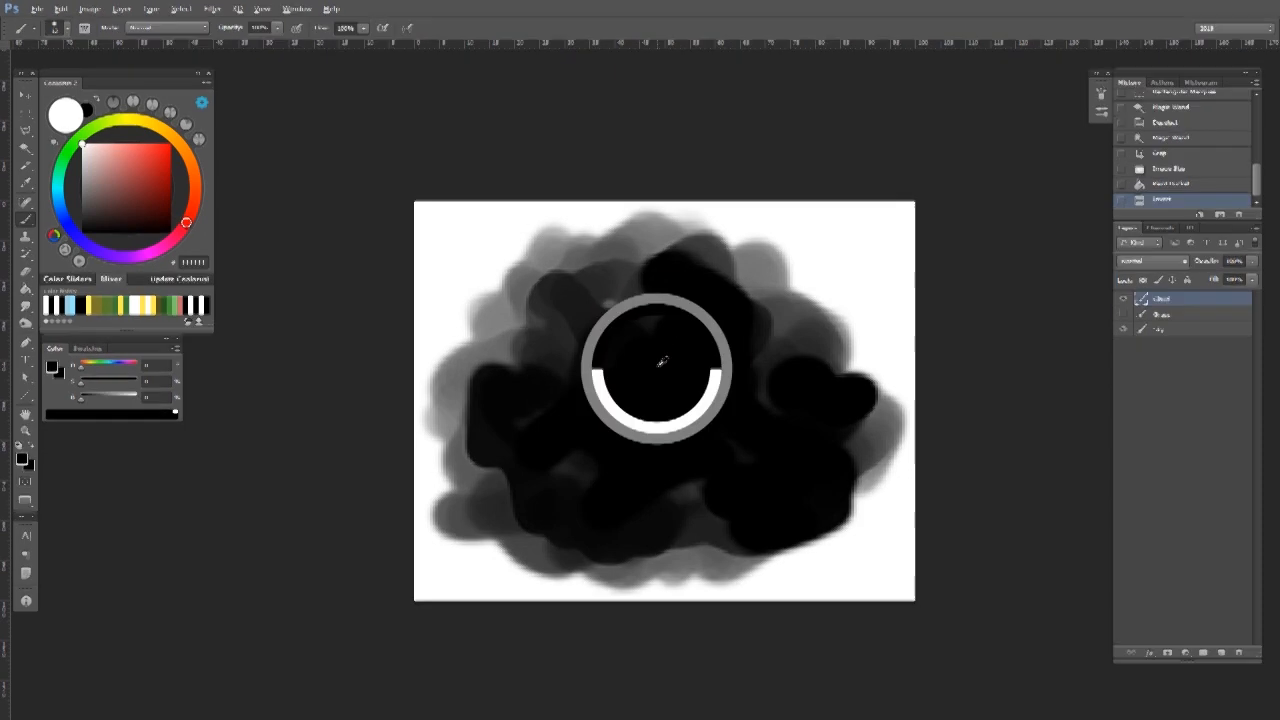
mouse_move(680, 360)
left_mouse_down()
mouse_move(607, 302)
mouse_move(508, 351)
left_mouse_up()
left_click_drag(491, 466, 505, 473)
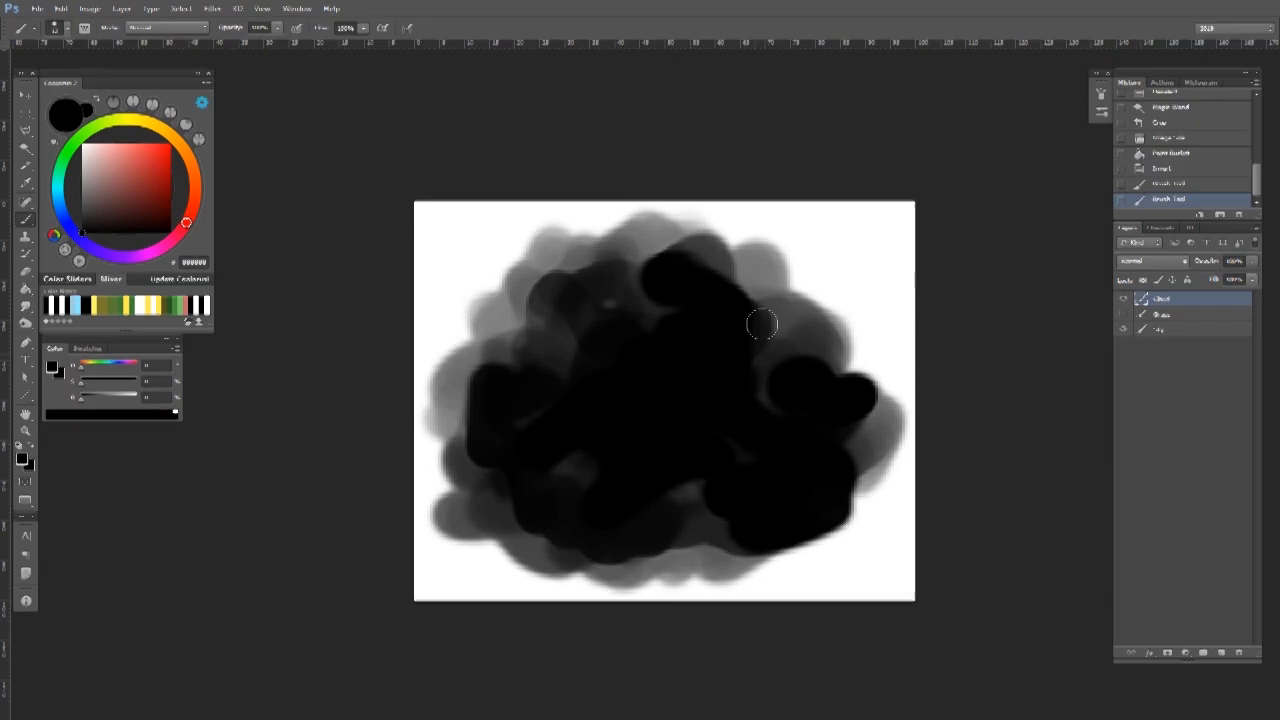
left_click_drag(761, 323, 726, 289)
mouse_move(812, 560)
left_mouse_down()
mouse_move(838, 530)
mouse_move(794, 537)
left_mouse_up()
Define the black cloud as a brush preset named Cloud 1.
key("v")
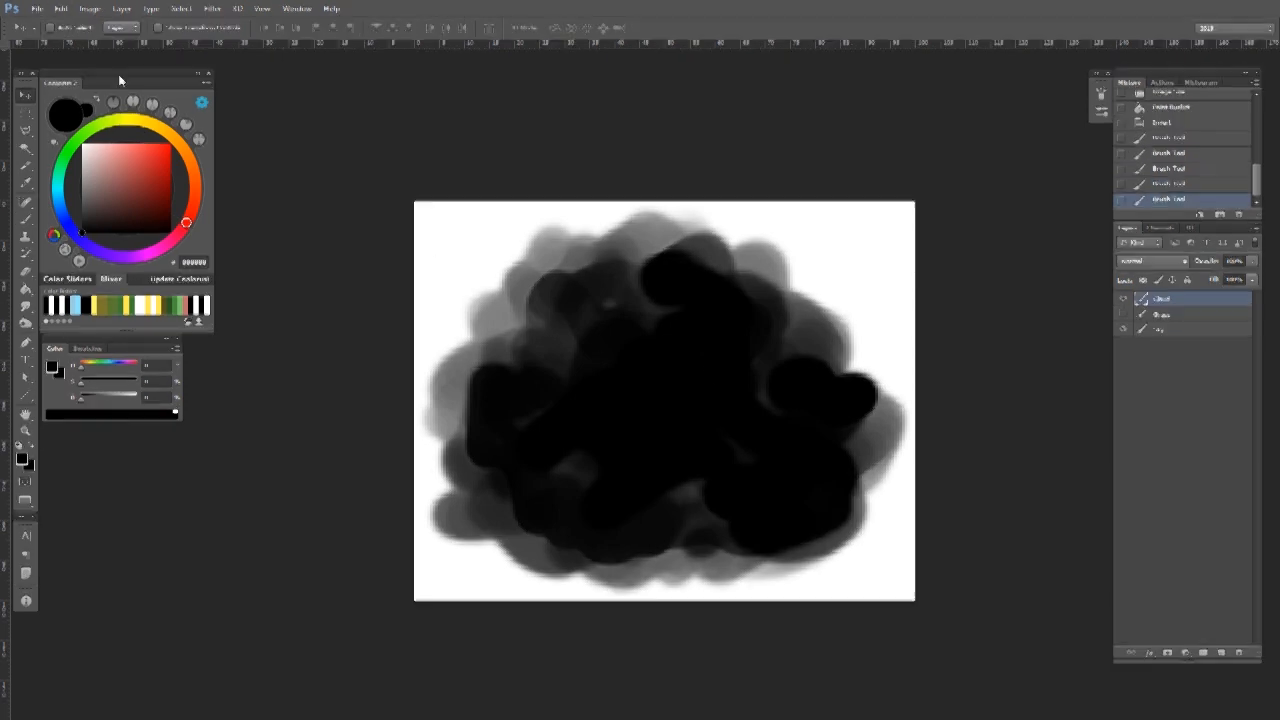
left_click(66, 8)
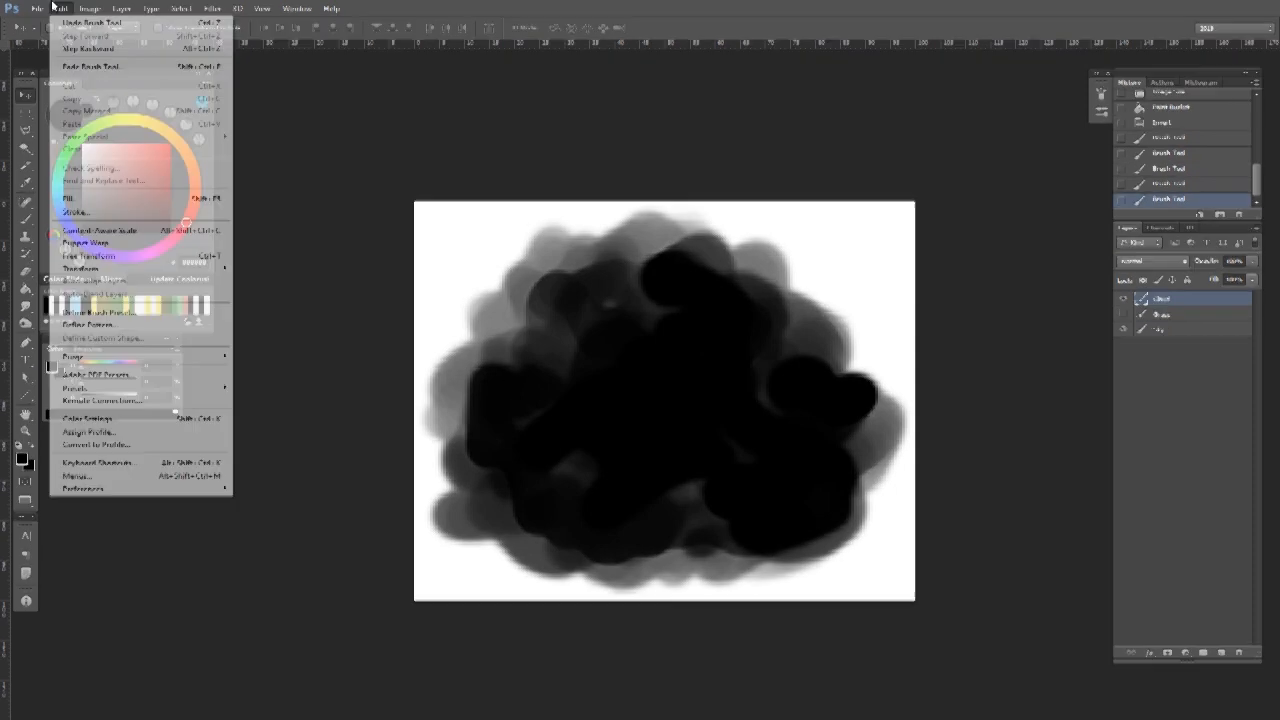
left_click(98, 312)
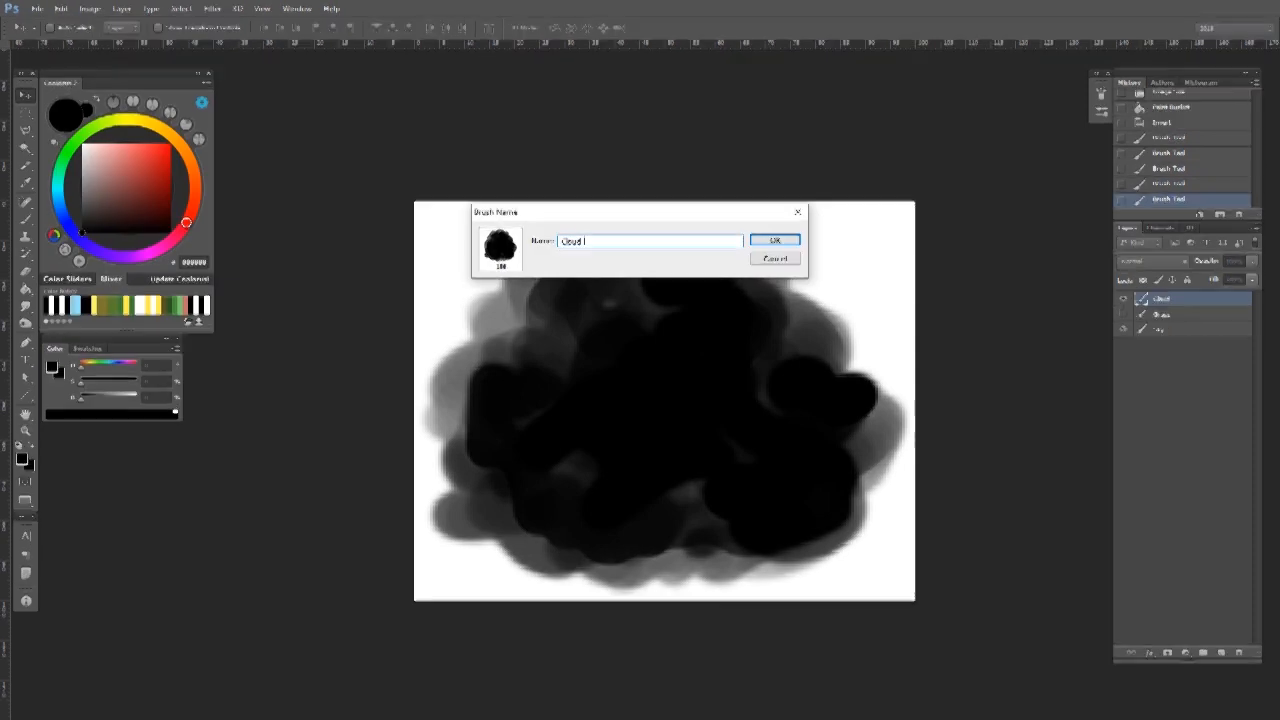
key("Return")
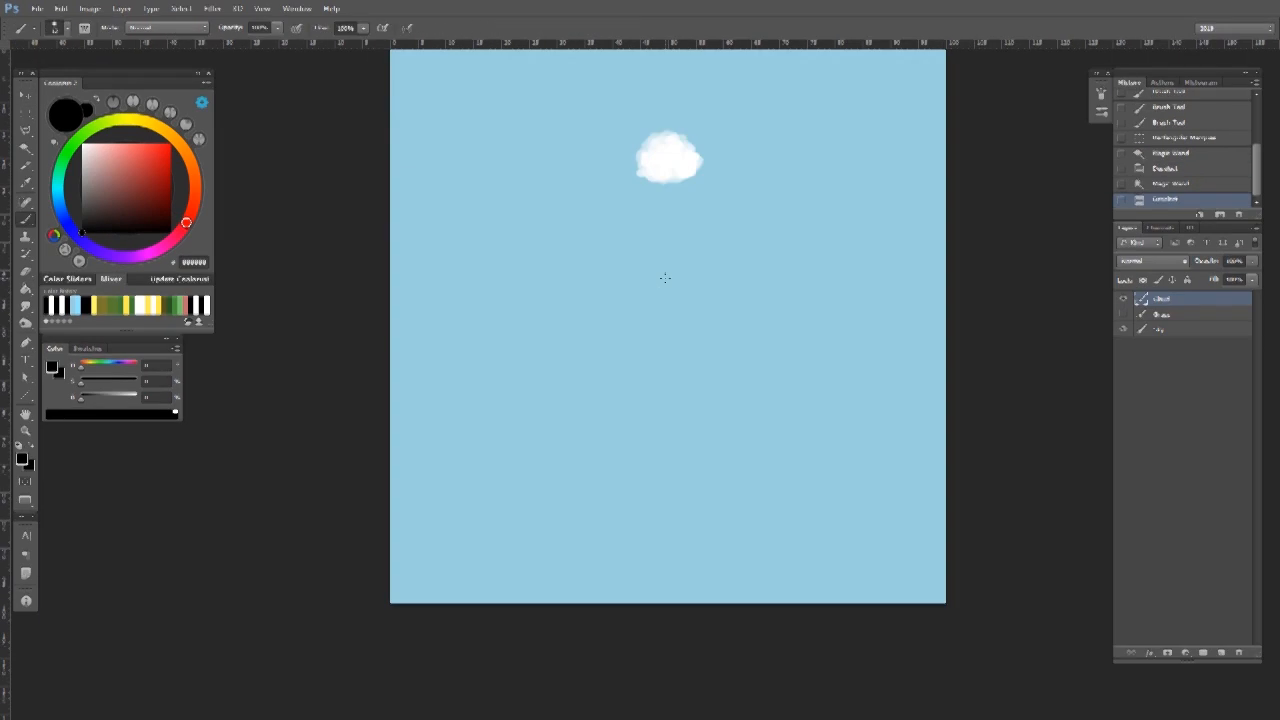
Open the brush preset list on the sky canvas and bring the Cloud 1 brush into view.
key("ctrl+plus")
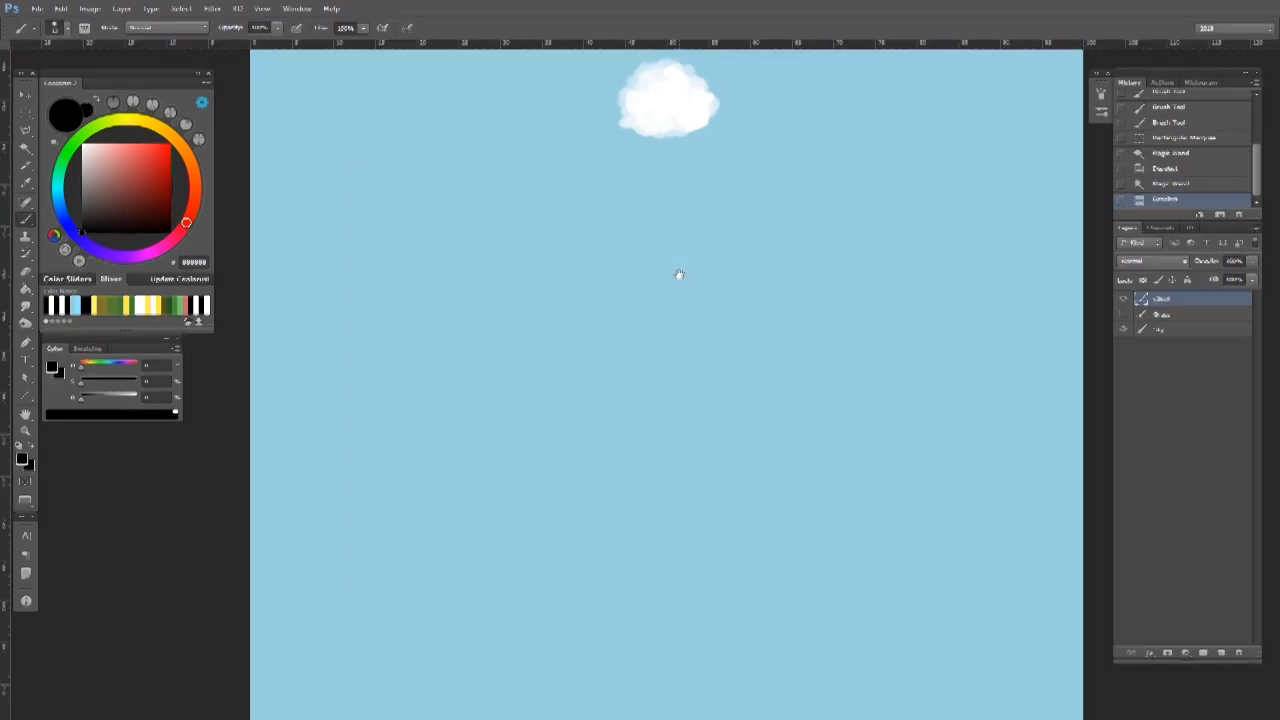
right_click(611, 273)
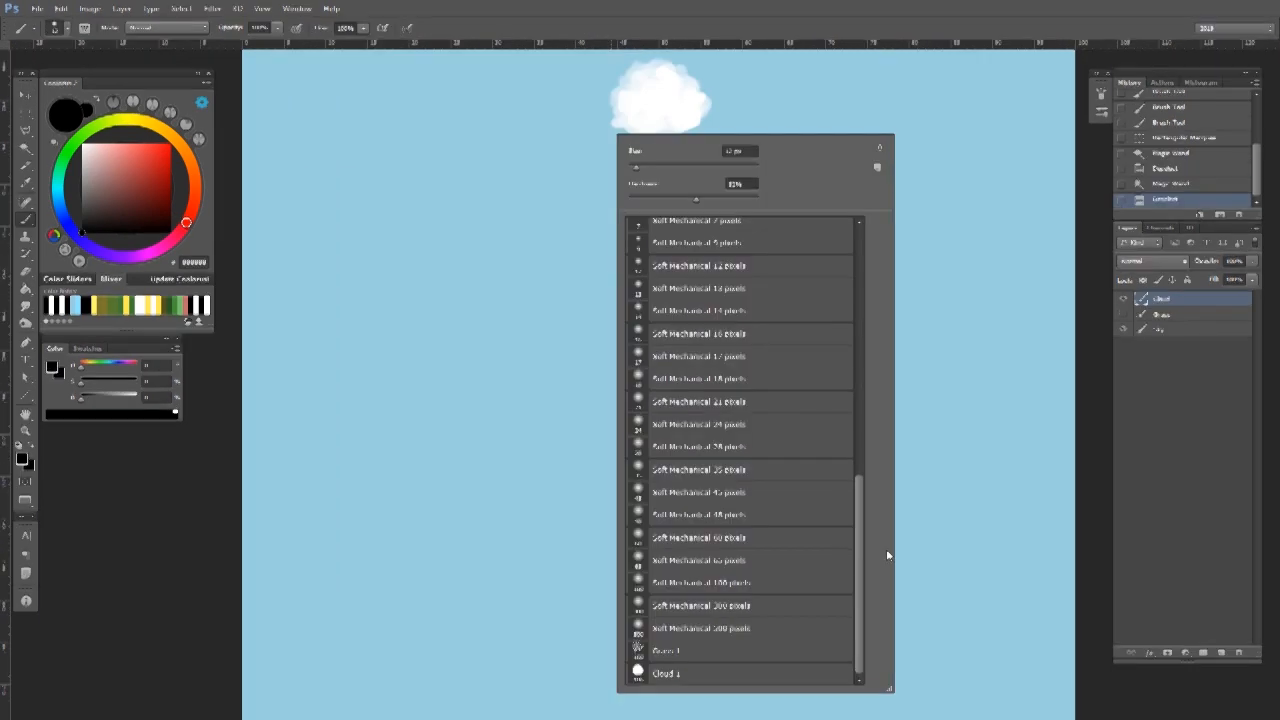
Choose the Cloud 1 brush preset for painting on the cloud layer.
double_click(689, 673)
left_click(517, 322)
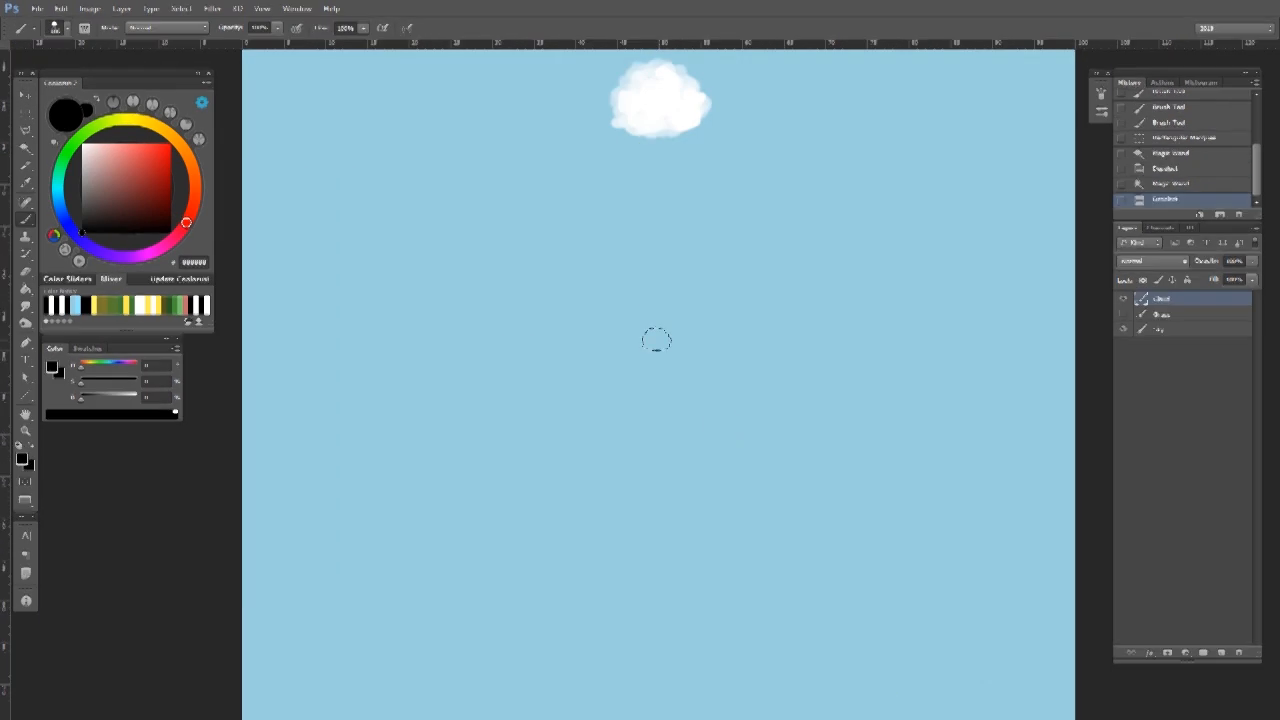
key("ctrl+plus")
right_click(571, 307)
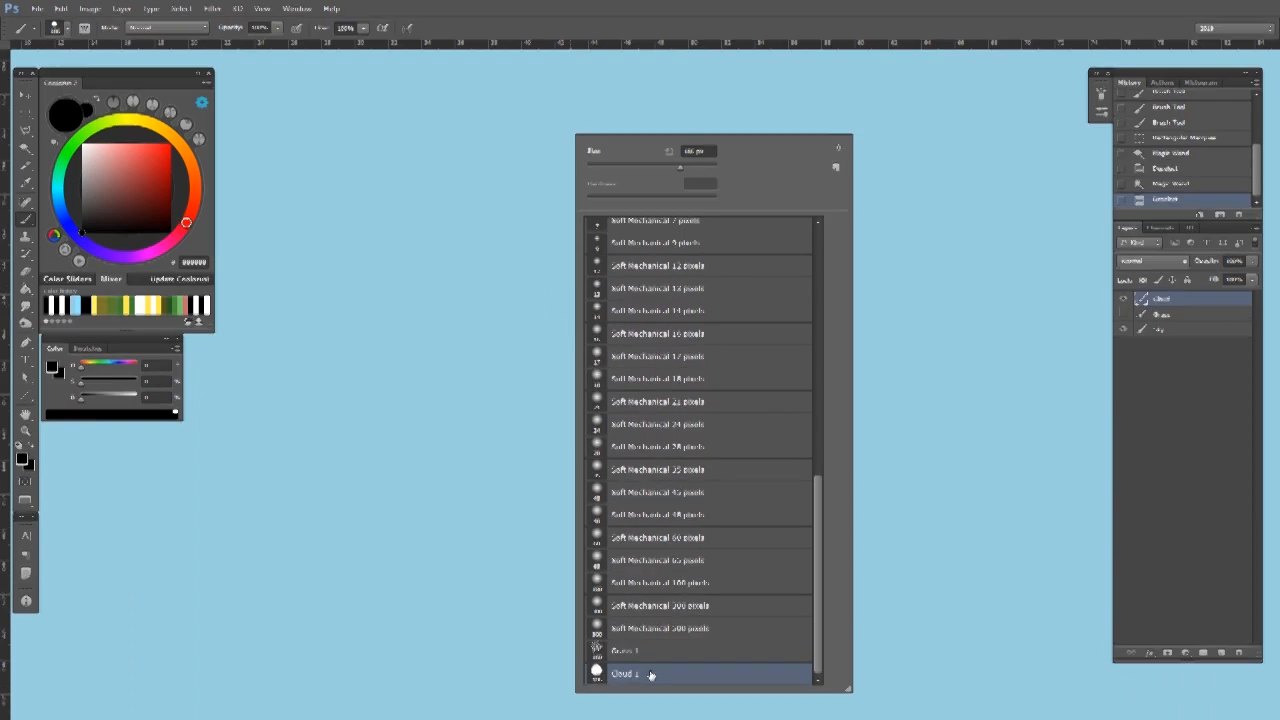
left_click(549, 177)
key("ctrl+z")
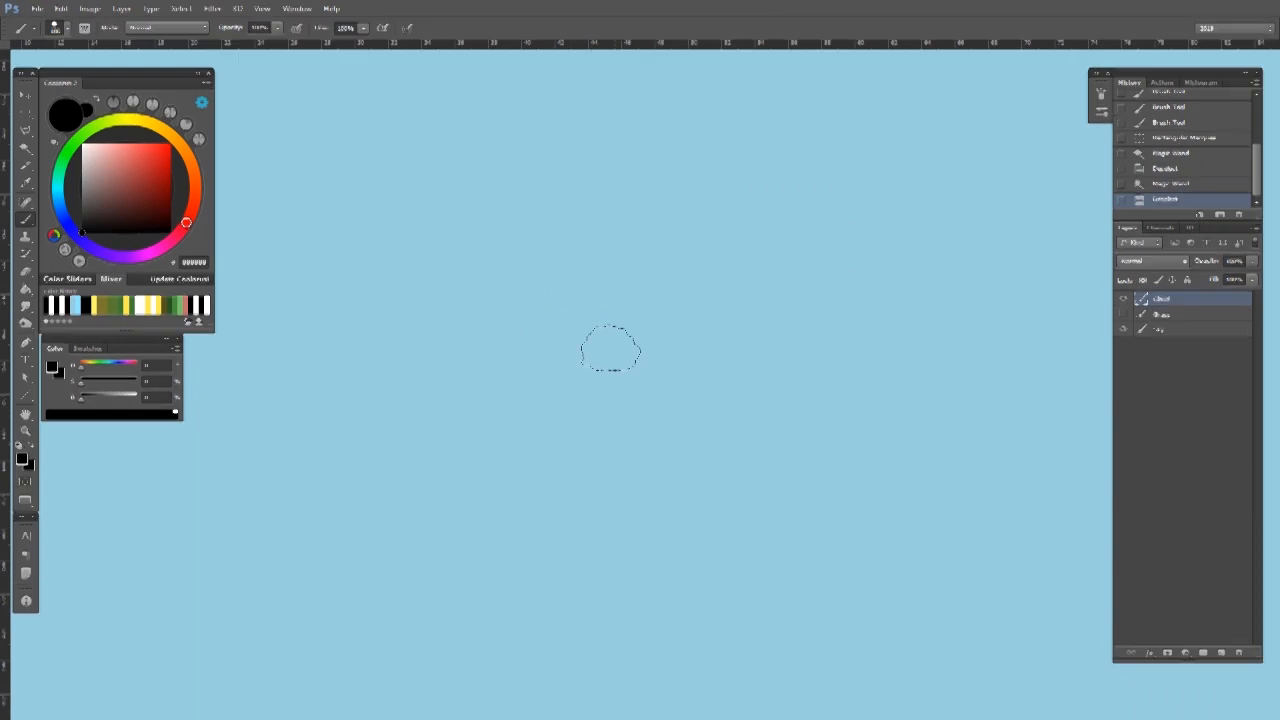
Stamp five black cloud dabs in an overlapping cross-shaped cluster near the centre of the sky.
left_click(577, 282)
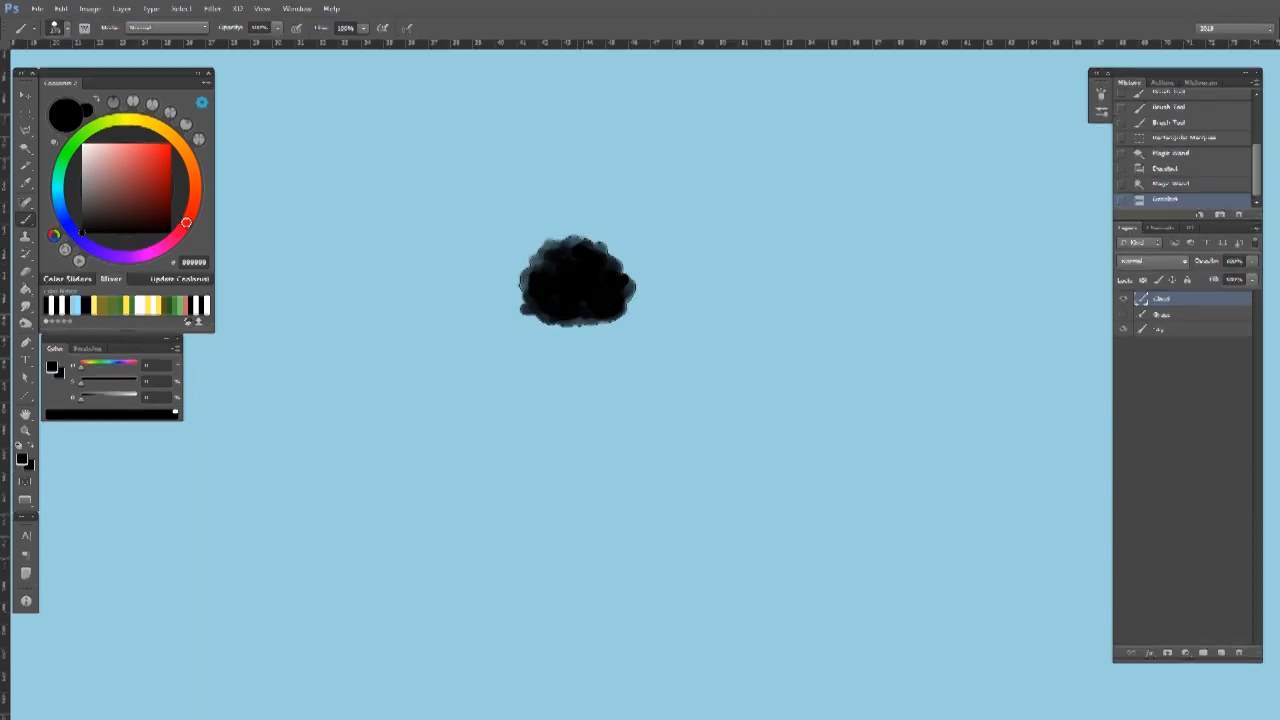
left_click(756, 273)
left_click(667, 197)
left_click(655, 272)
left_click(695, 338)
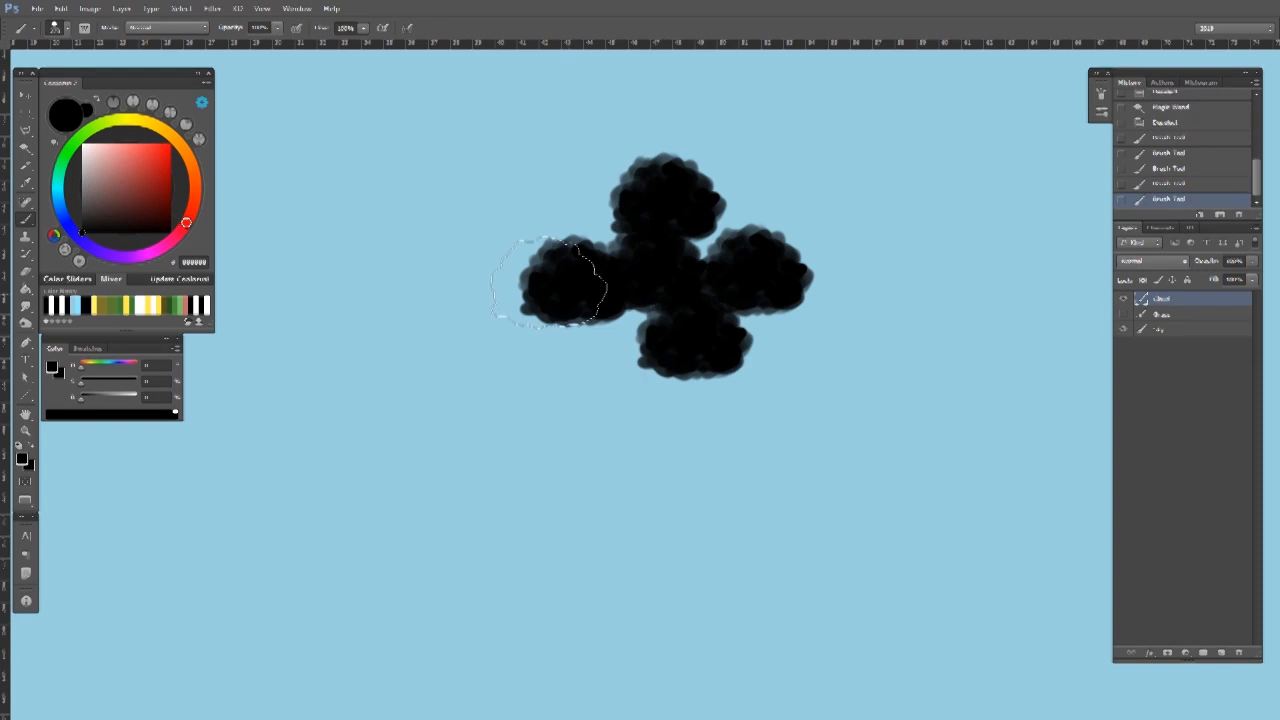
Stamp five separate black cloud dabs around the central cluster and undo the extra one at the lower right.
left_click(426, 157)
left_click(303, 313)
left_click(447, 503)
left_click(897, 146)
left_click(943, 379)
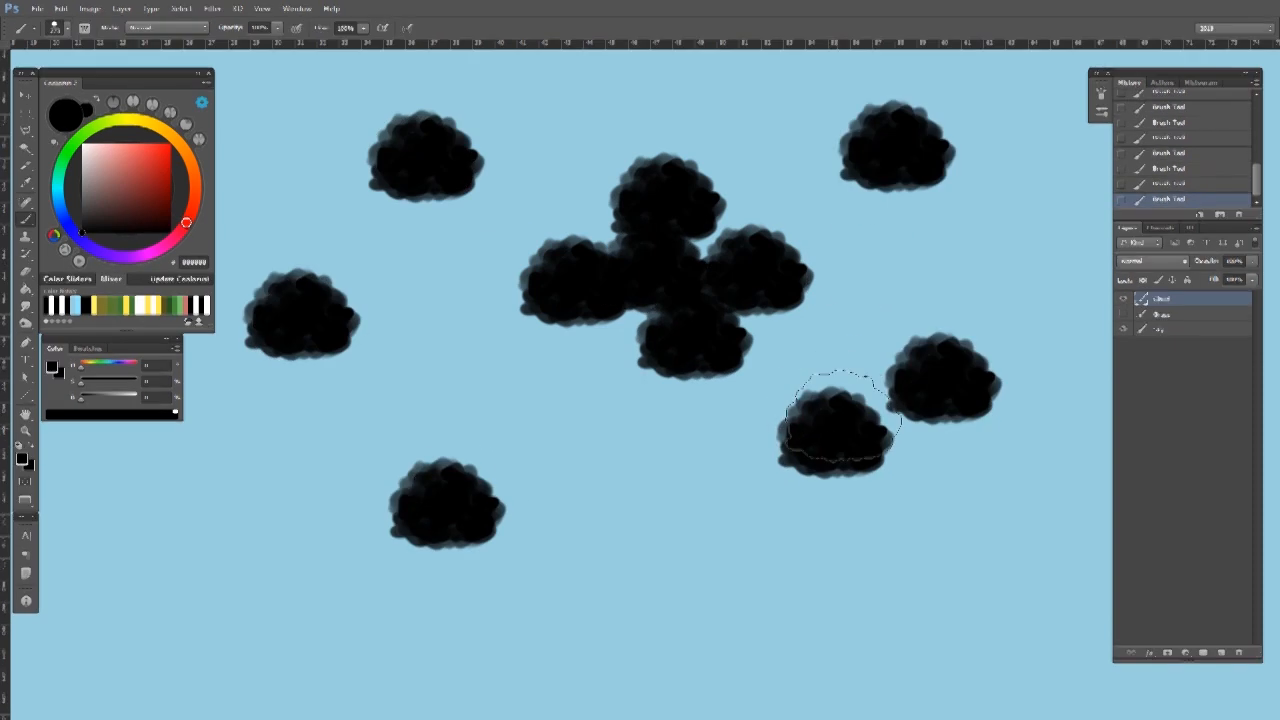
key("ctrl+z")
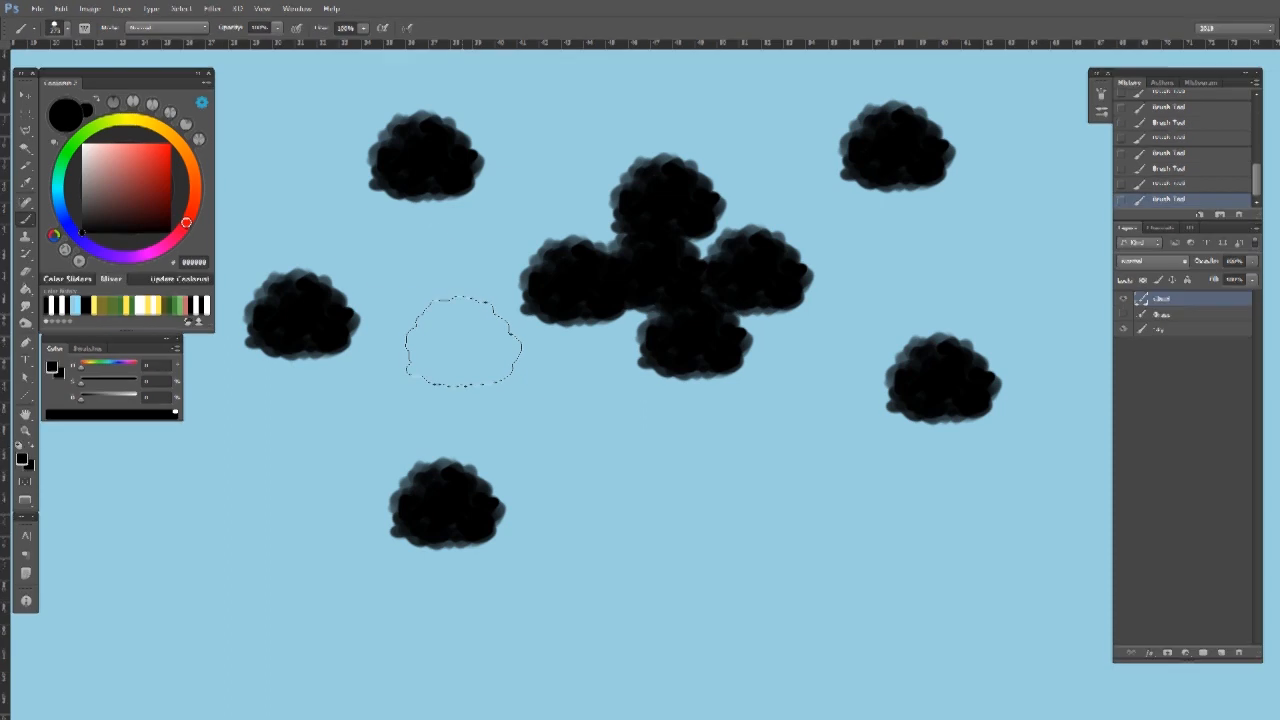
Paint long continuous black strokes with the cloud brush across the area between the dabs.
mouse_move(400, 250)
left_mouse_down()
mouse_move(608, 395)
mouse_move(641, 547)
mouse_move(758, 488)
mouse_move(743, 440)
mouse_move(745, 565)
left_mouse_up()
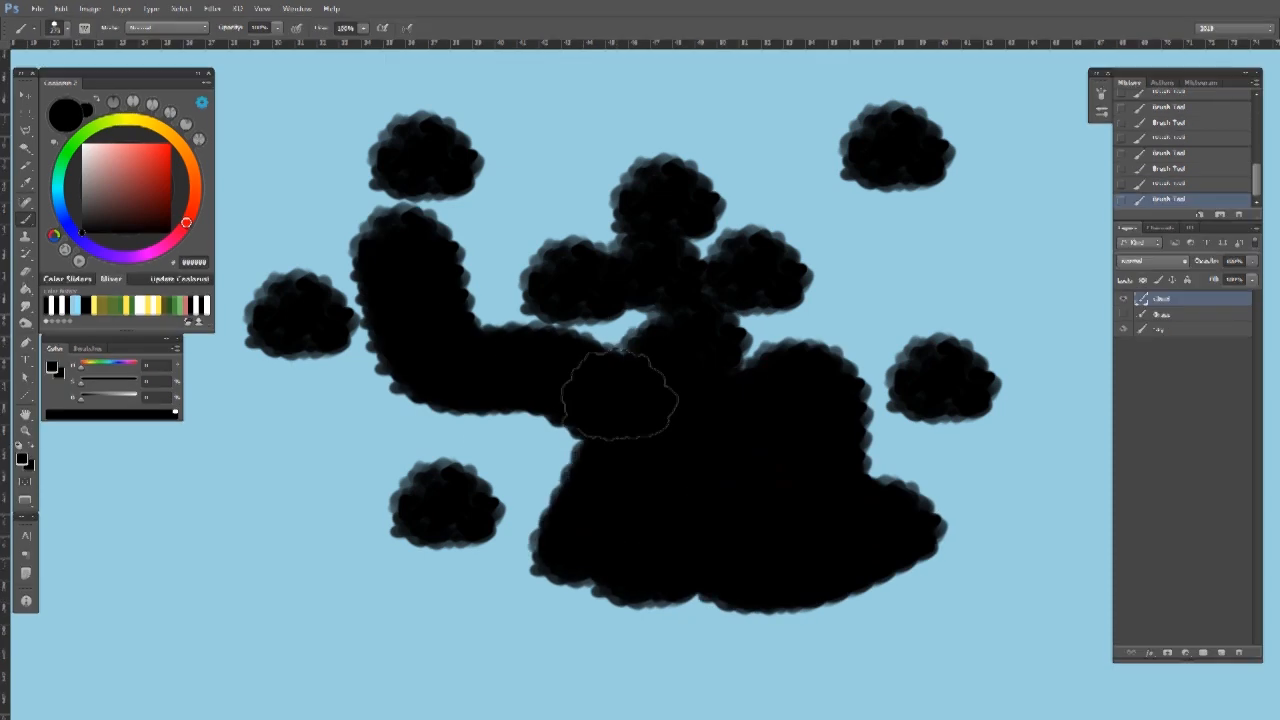
mouse_move(620, 395)
left_mouse_down()
mouse_move(571, 171)
mouse_move(558, 338)
left_mouse_up()
mouse_move(416, 161)
left_mouse_down()
mouse_move(594, 266)
mouse_move(577, 360)
mouse_move(414, 271)
mouse_move(314, 491)
mouse_move(600, 309)
mouse_move(746, 286)
left_mouse_up()
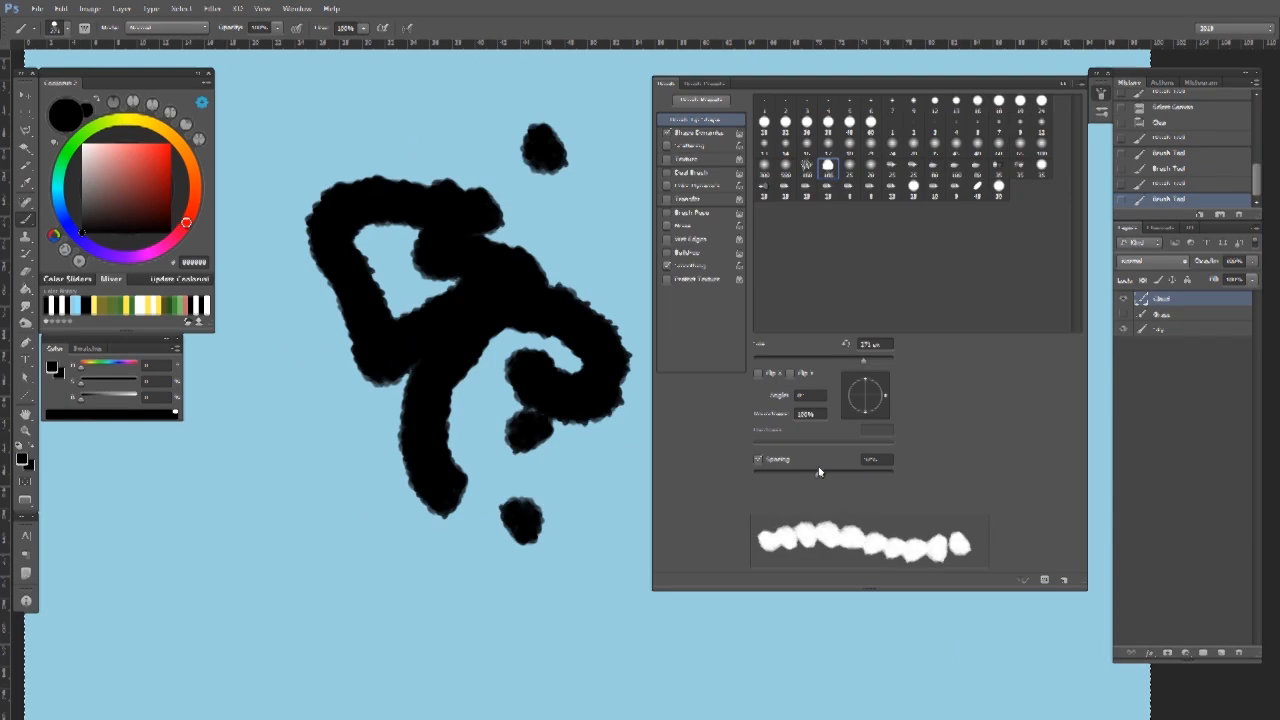
Reduce the brush tip spacing in two stages, painting a curved black test stroke above the scribble after each.
mouse_move(820, 472)
left_mouse_down()
mouse_move(849, 465)
mouse_move(767, 475)
mouse_move(796, 481)
left_mouse_up()
left_click_drag(569, 474, 526, 575)
left_click_drag(325, 191, 549, 292)
left_click_drag(796, 474, 773, 476)
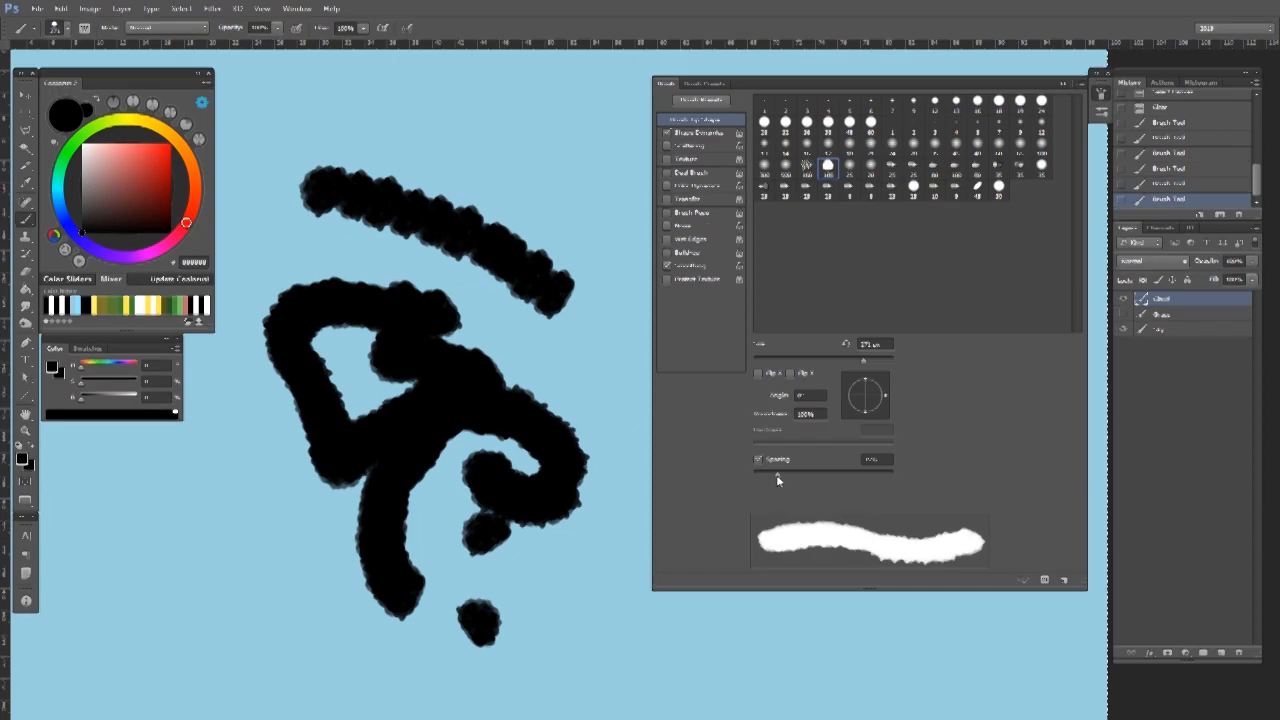
mouse_move(350, 133)
left_mouse_down()
mouse_move(595, 218)
mouse_move(577, 278)
left_mouse_up()
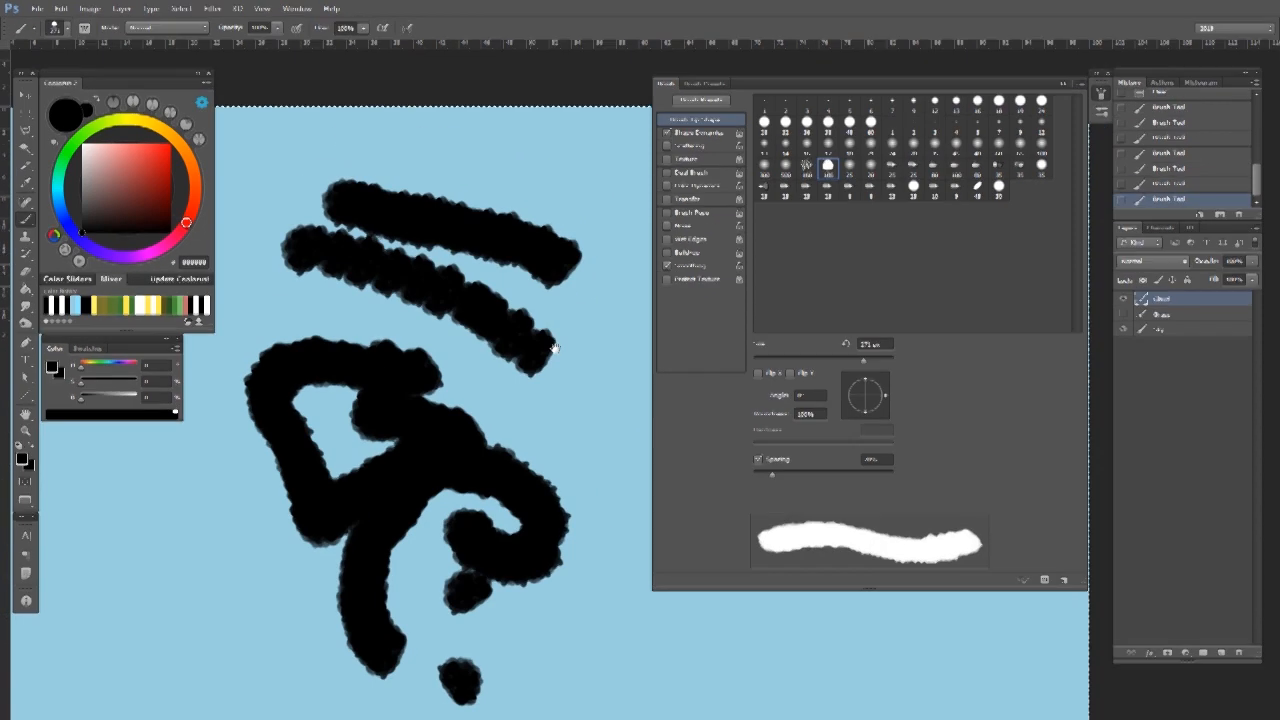
In the brush's Shape Dynamics, set the minimum diameter to 2% and the angle jitter to 9%.
left_click(705, 132)
left_click_drag(649, 395, 497, 333)
mouse_move(480, 245)
left_mouse_down()
mouse_move(543, 300)
mouse_move(550, 275)
left_mouse_up()
key("ctrl+z")
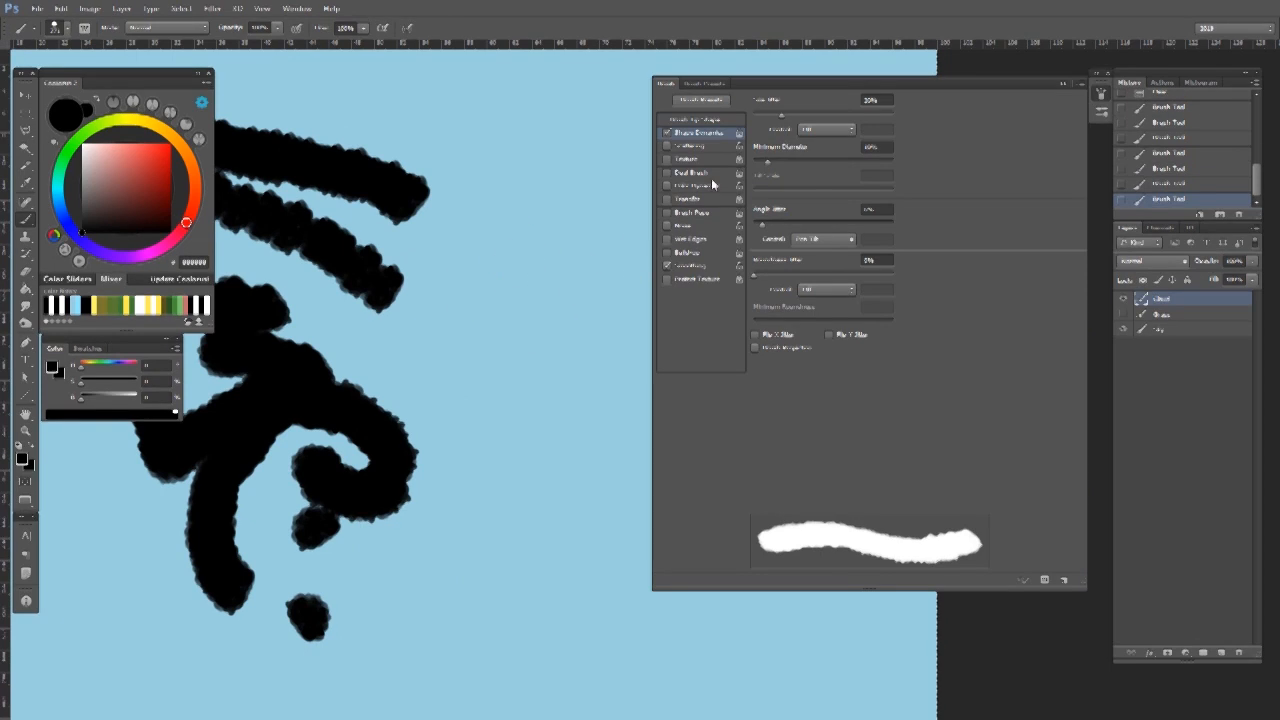
left_click_drag(779, 158, 755, 160)
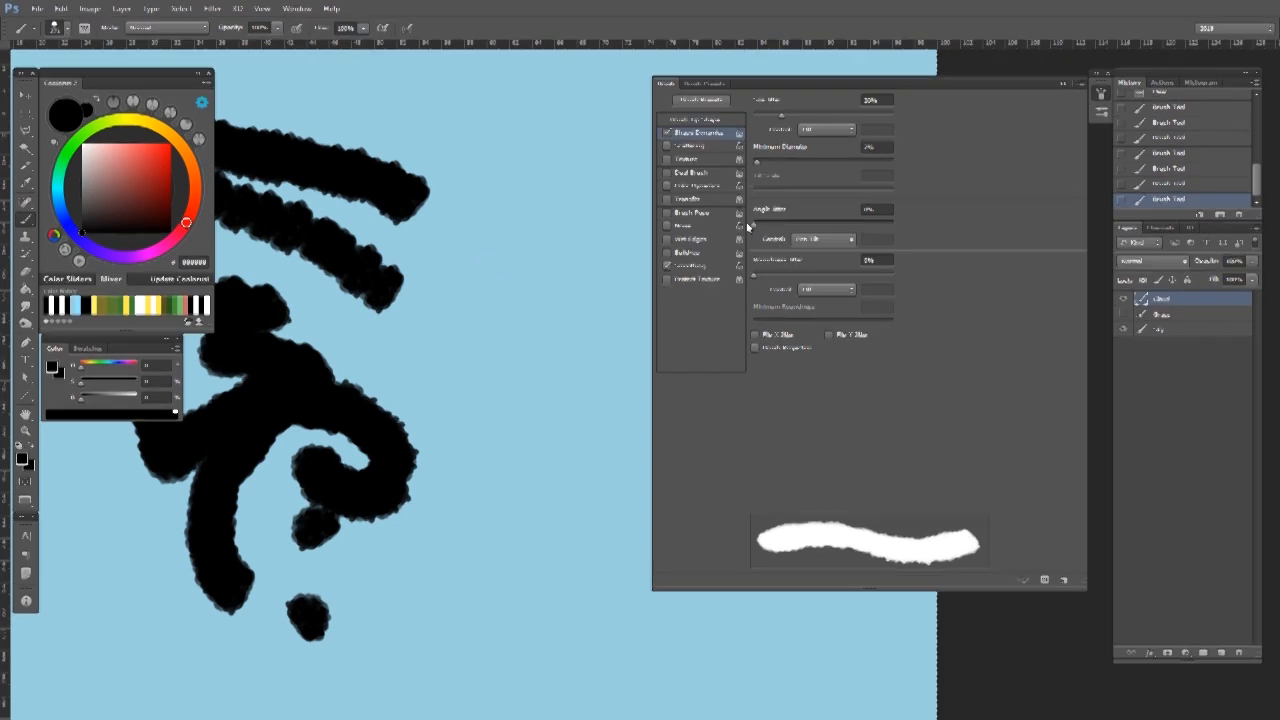
left_click_drag(762, 224, 766, 228)
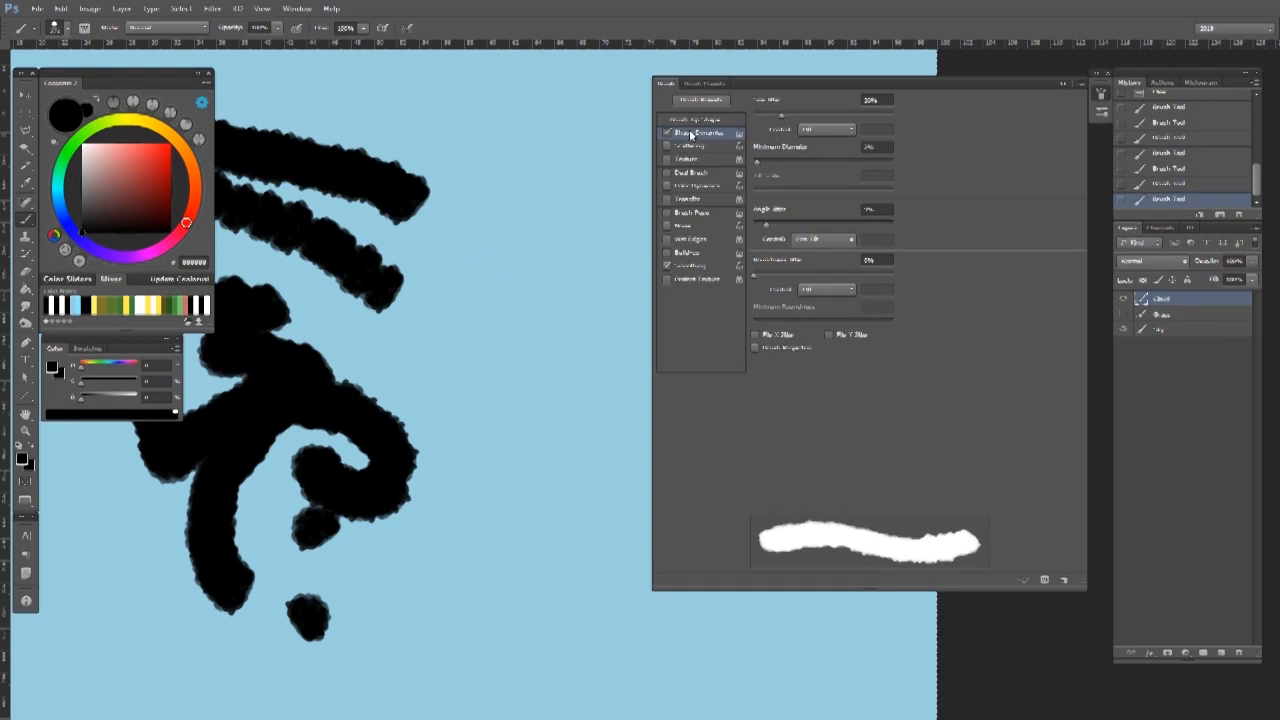
Enable Transfer for the brush and paint an S-shaped test stroke that fades from transparent to solid black.
left_click(697, 204)
scroll(535, 263, "up", 1)
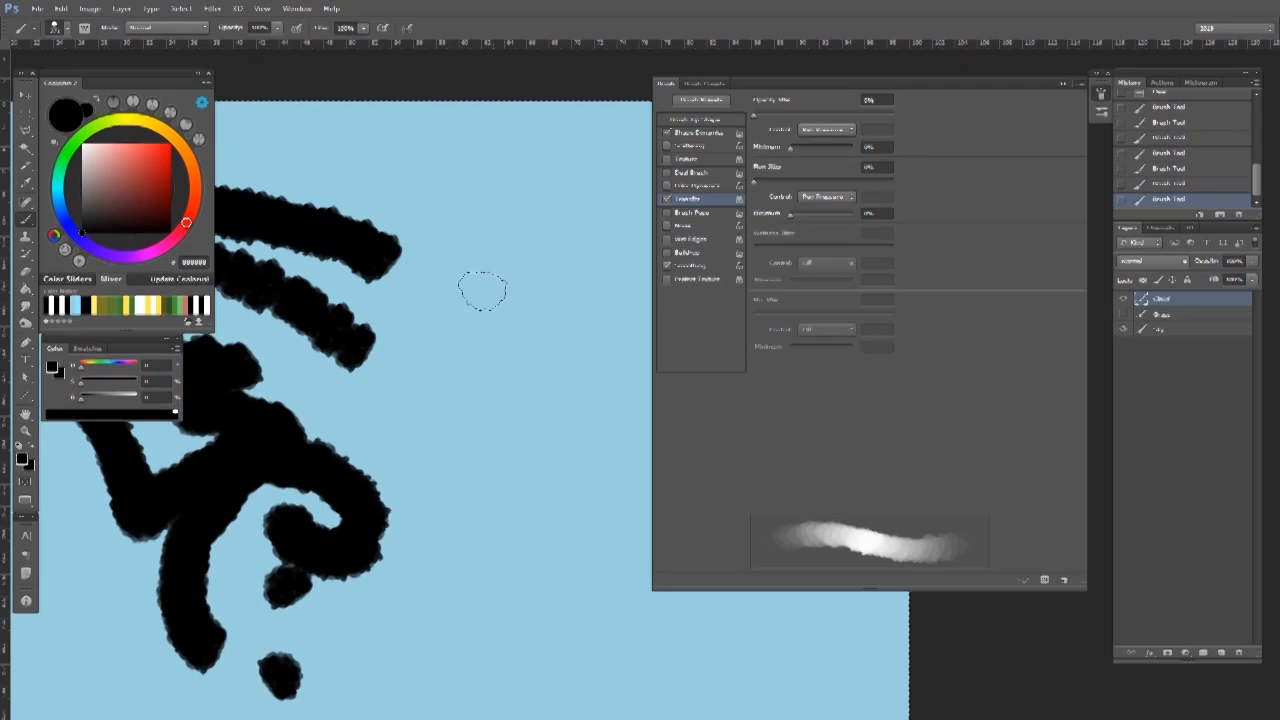
mouse_move(498, 309)
left_mouse_down()
mouse_move(530, 323)
mouse_move(482, 320)
mouse_move(511, 297)
left_mouse_up()
key("ctrl+z")
mouse_move(415, 210)
left_mouse_down()
mouse_move(490, 225)
mouse_move(568, 293)
mouse_move(488, 258)
mouse_move(425, 281)
mouse_move(555, 330)
left_mouse_up()
key("ctrl+z")
mouse_move(386, 314)
left_mouse_down()
mouse_move(537, 349)
mouse_move(548, 437)
mouse_move(490, 560)
mouse_move(595, 612)
left_mouse_up()
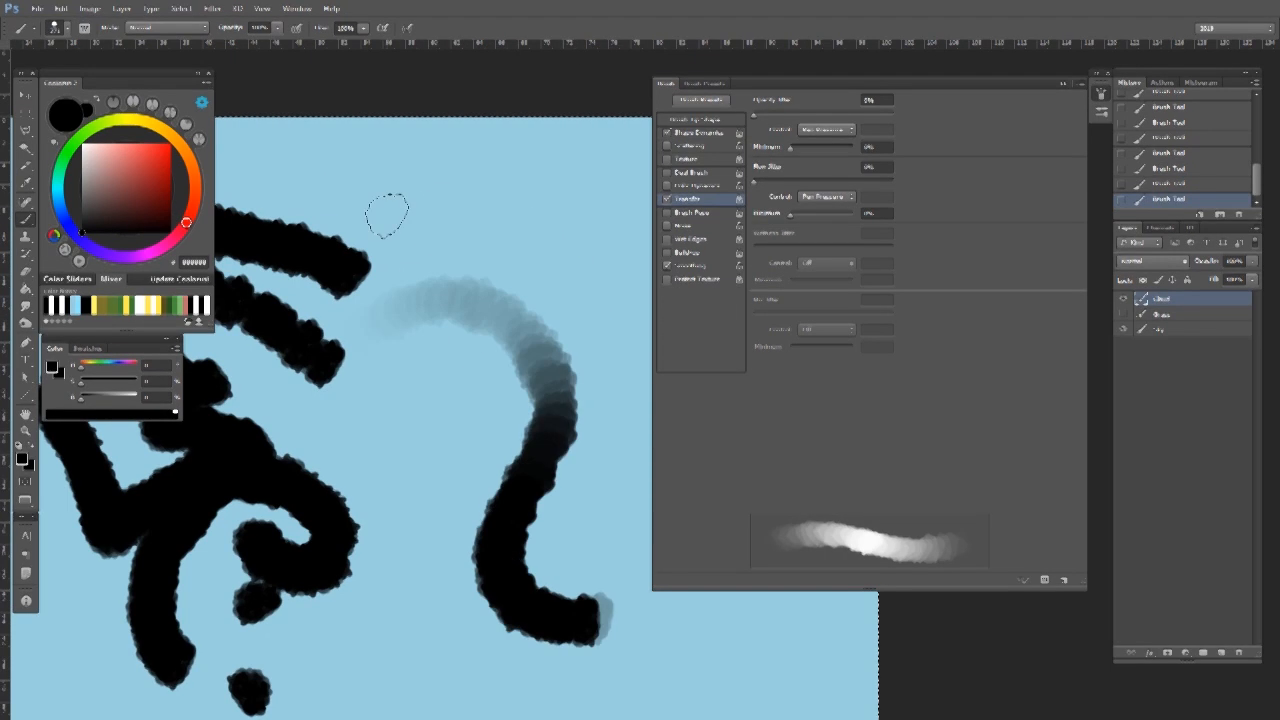
Paint overlapping semi-transparent strokes beside the S-shaped stroke, building up darker tones where they cross.
mouse_move(395, 205)
left_mouse_down()
mouse_move(510, 195)
mouse_move(543, 252)
mouse_move(407, 407)
mouse_move(408, 467)
mouse_move(455, 490)
left_mouse_up()
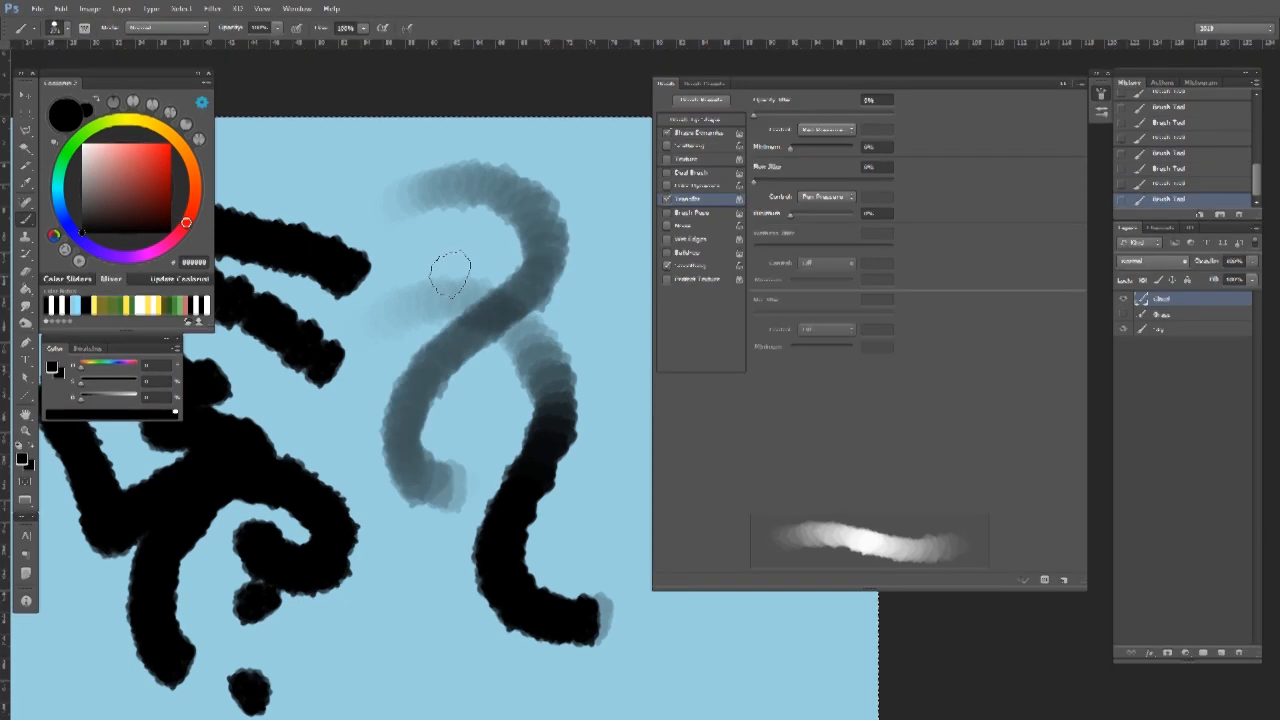
mouse_move(548, 278)
left_mouse_down()
mouse_move(433, 276)
mouse_move(585, 405)
left_mouse_up()
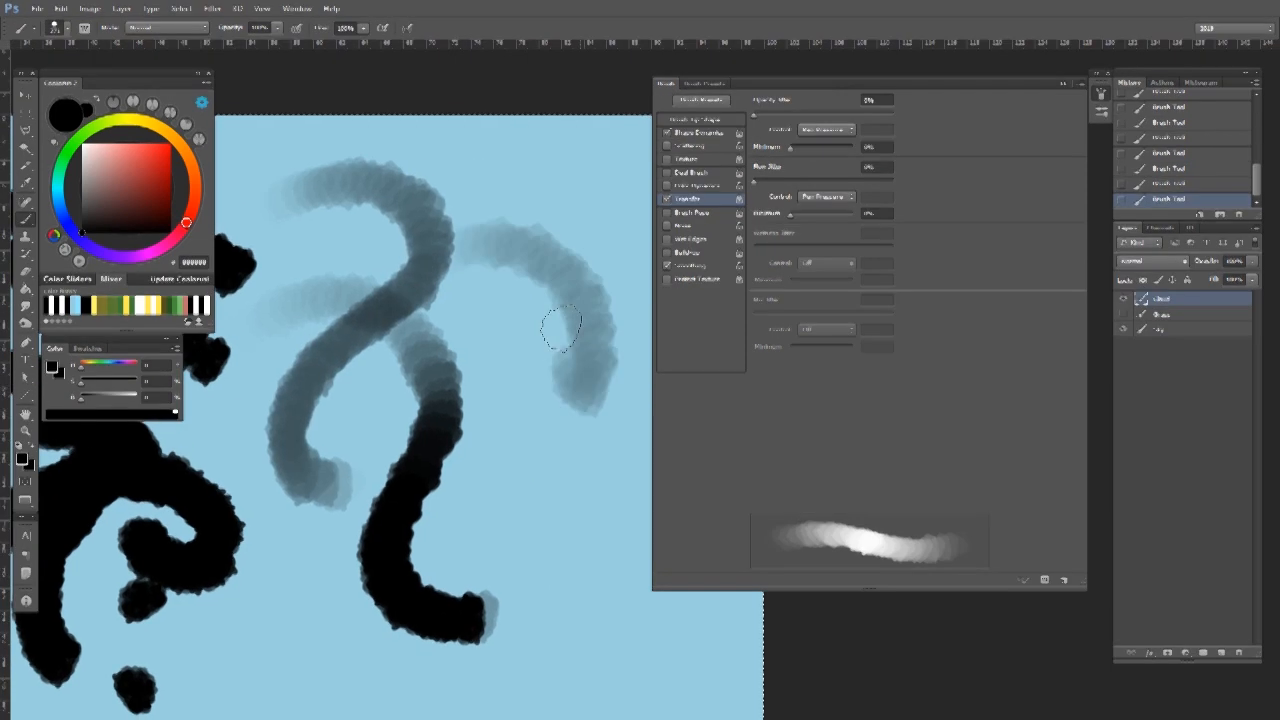
left_click_drag(513, 292, 518, 370)
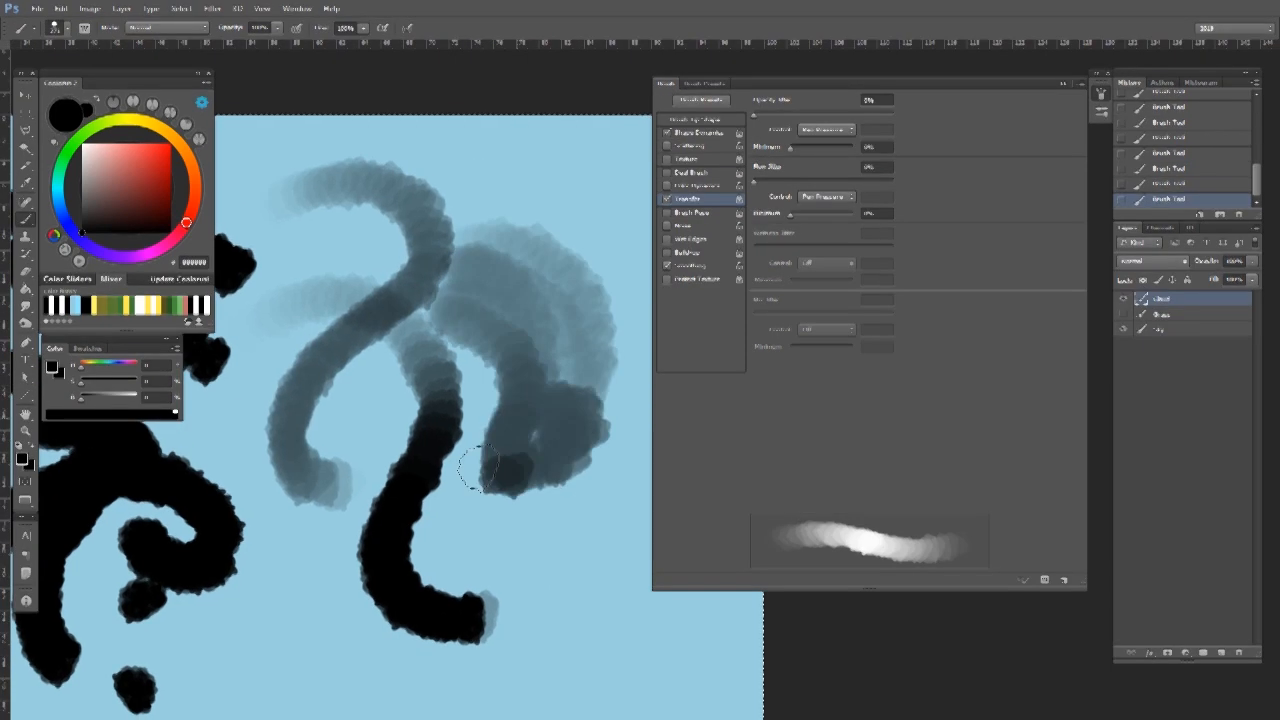
left_click_drag(502, 455, 479, 512)
left_click_drag(536, 450, 469, 403)
Enable Wet Edges for the brush and paint an irregular grey blob in the empty sky beside the black scribble.
left_click_drag(425, 488, 614, 329)
left_click_drag(262, 440, 580, 360)
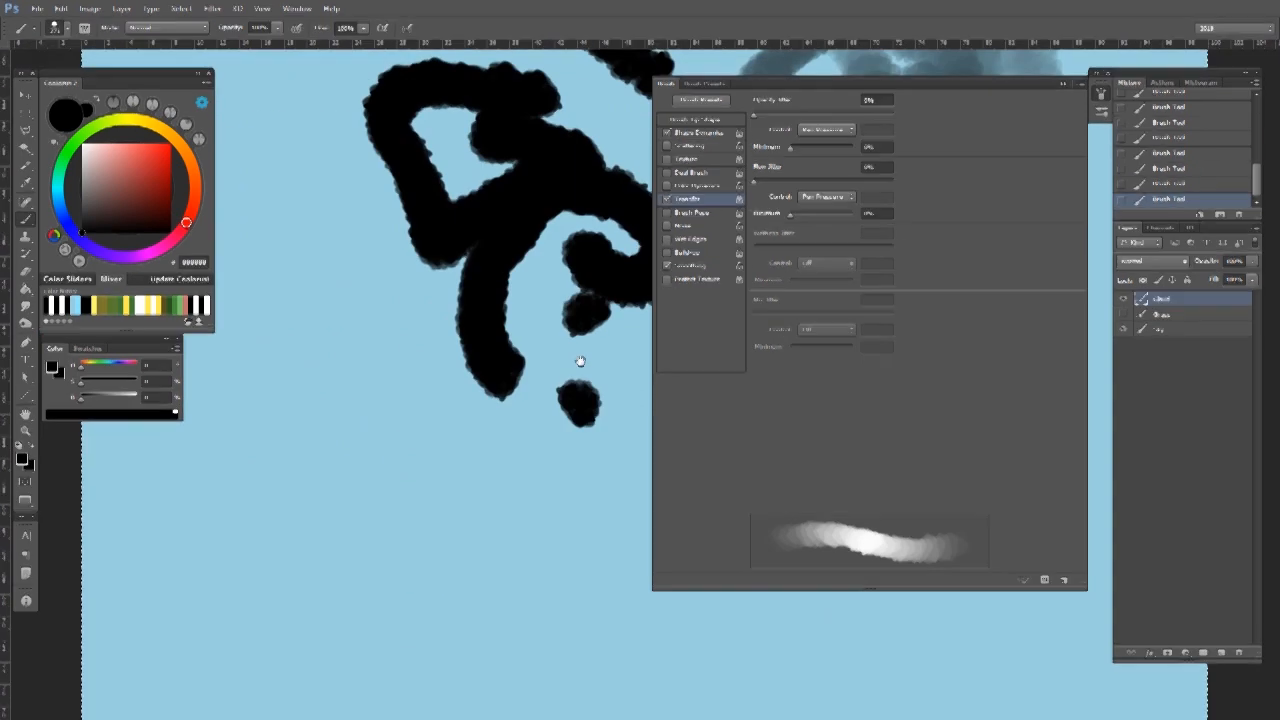
left_click_drag(456, 427, 615, 505)
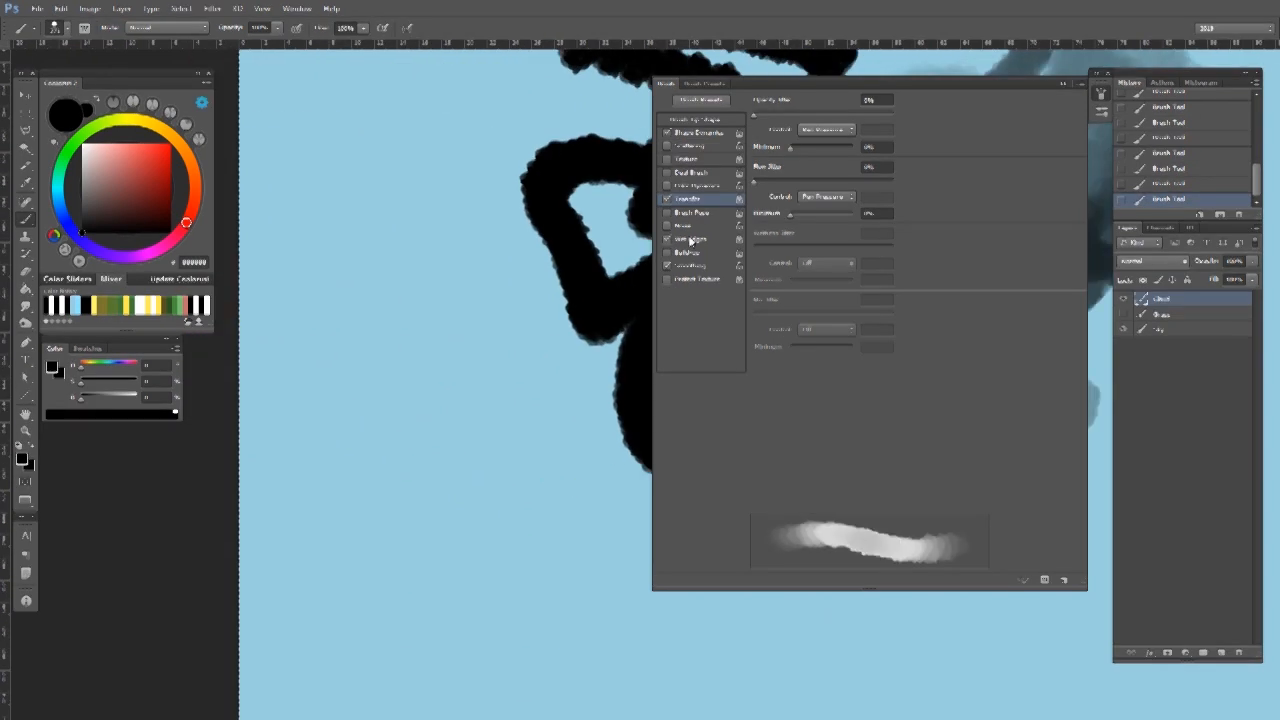
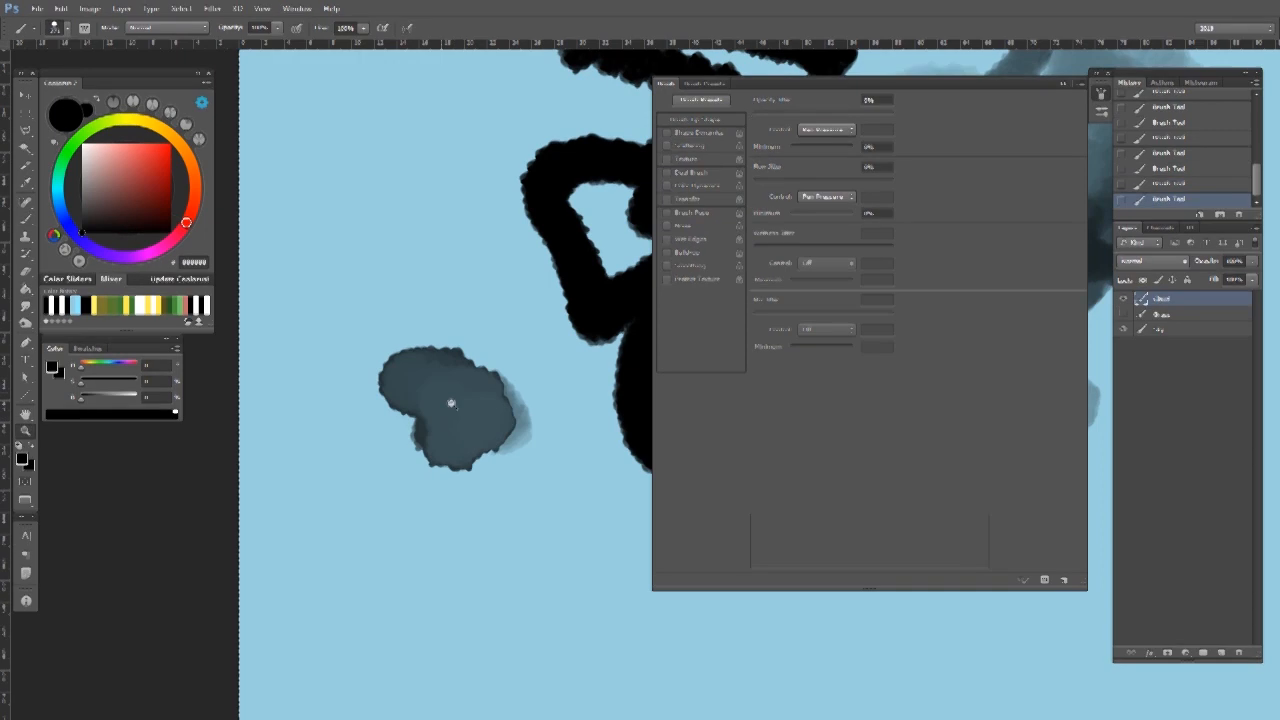
left_click_drag(451, 403, 497, 414)
left_click_drag(479, 360, 452, 390)
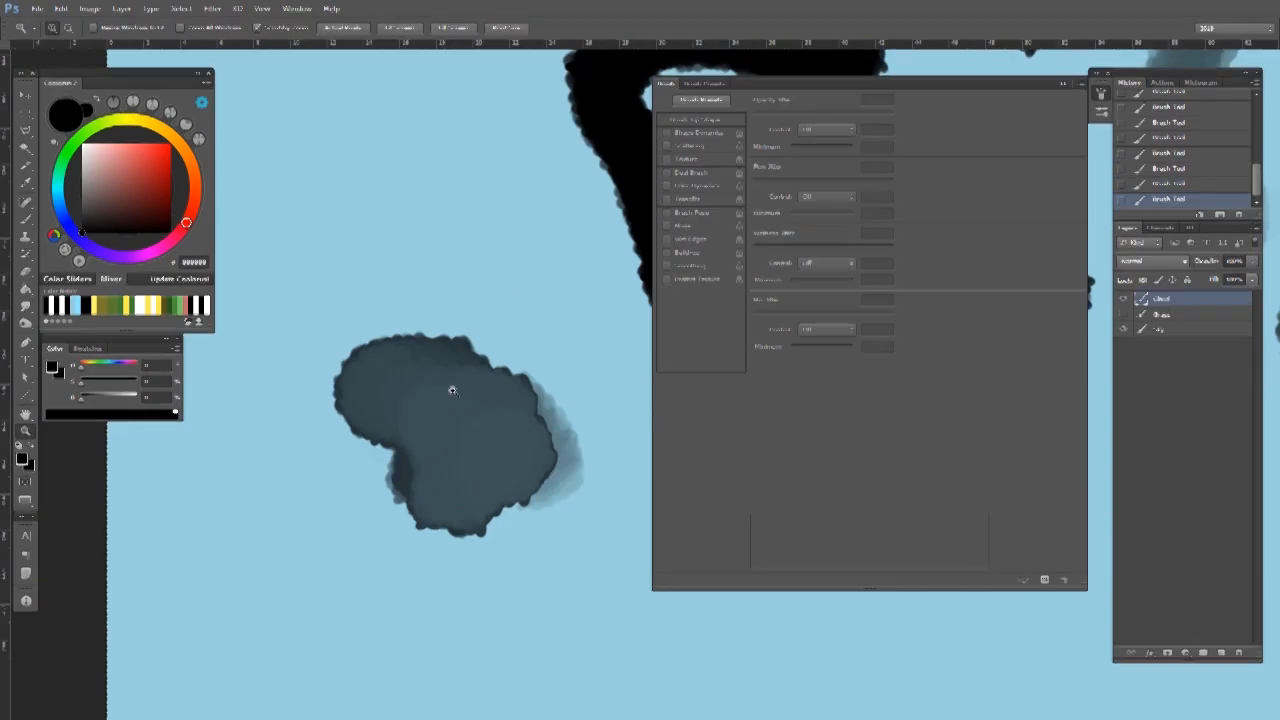
Paint a round grey blob with soft edges above the wet-edged one for comparison.
left_click_drag(450, 314, 510, 497)
mouse_move(402, 331)
left_mouse_down()
mouse_move(396, 311)
mouse_move(486, 296)
left_mouse_up()
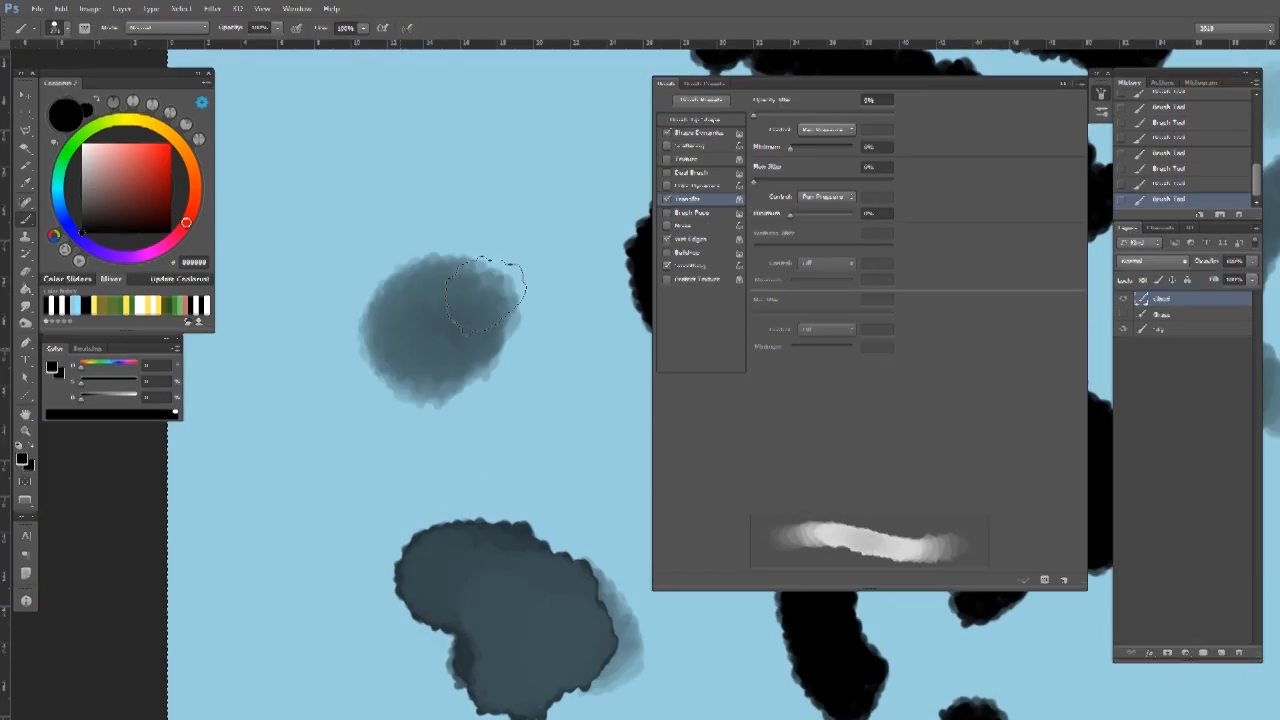
mouse_move(458, 250)
left_mouse_down()
mouse_move(320, 345)
mouse_move(443, 206)
mouse_move(344, 326)
left_mouse_up()
Paint a large rounded grey blob with wet edges below the first wet-edged blob, layering the strokes.
left_click_drag(469, 449, 260, 137)
left_click_drag(446, 450, 430, 335)
mouse_move(360, 448)
left_mouse_down()
mouse_move(417, 427)
mouse_move(435, 456)
mouse_move(362, 429)
mouse_move(412, 496)
mouse_move(387, 477)
mouse_move(431, 428)
left_mouse_up()
left_click_drag(402, 438, 474, 453)
left_click_drag(456, 410, 417, 396)
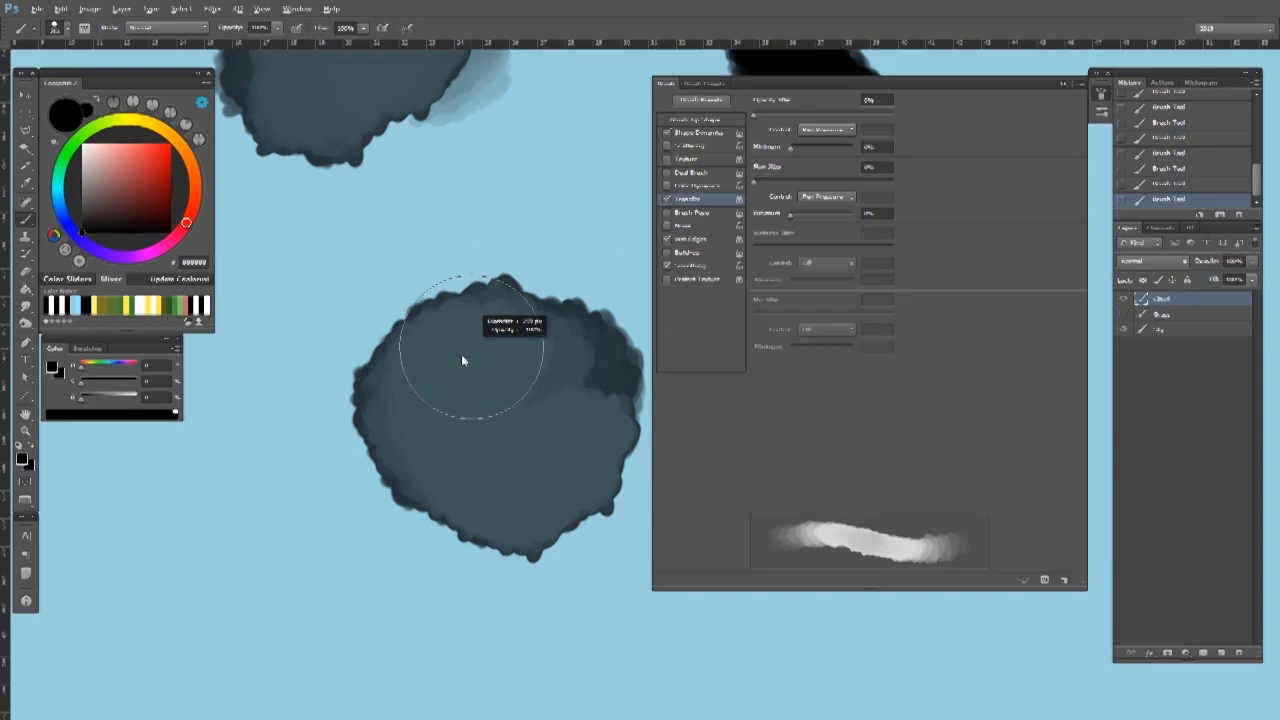
Reduce the brush size and paint a small dark L-shaped blob between the two wet-edged blobs and the scribble.
left_click_drag(461, 355, 438, 349)
left_click_drag(479, 418, 429, 395)
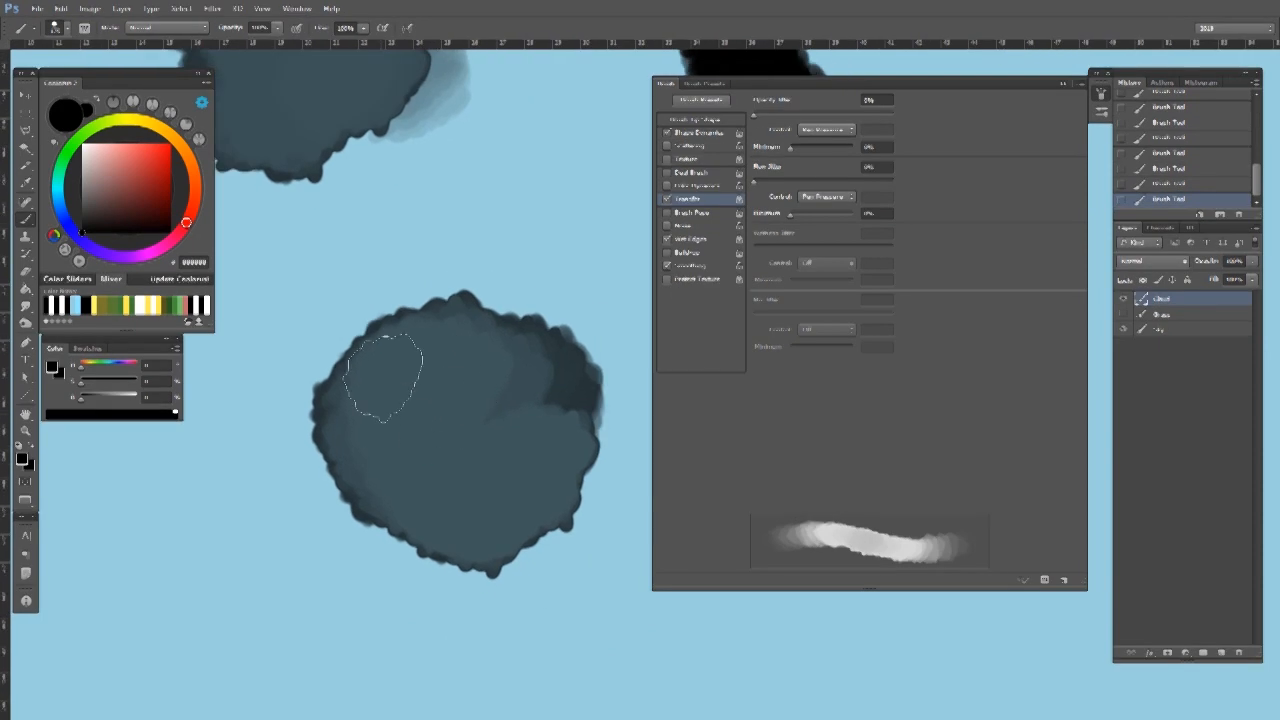
mouse_move(483, 414)
left_mouse_down()
mouse_move(434, 409)
mouse_move(423, 394)
mouse_move(458, 375)
left_mouse_up()
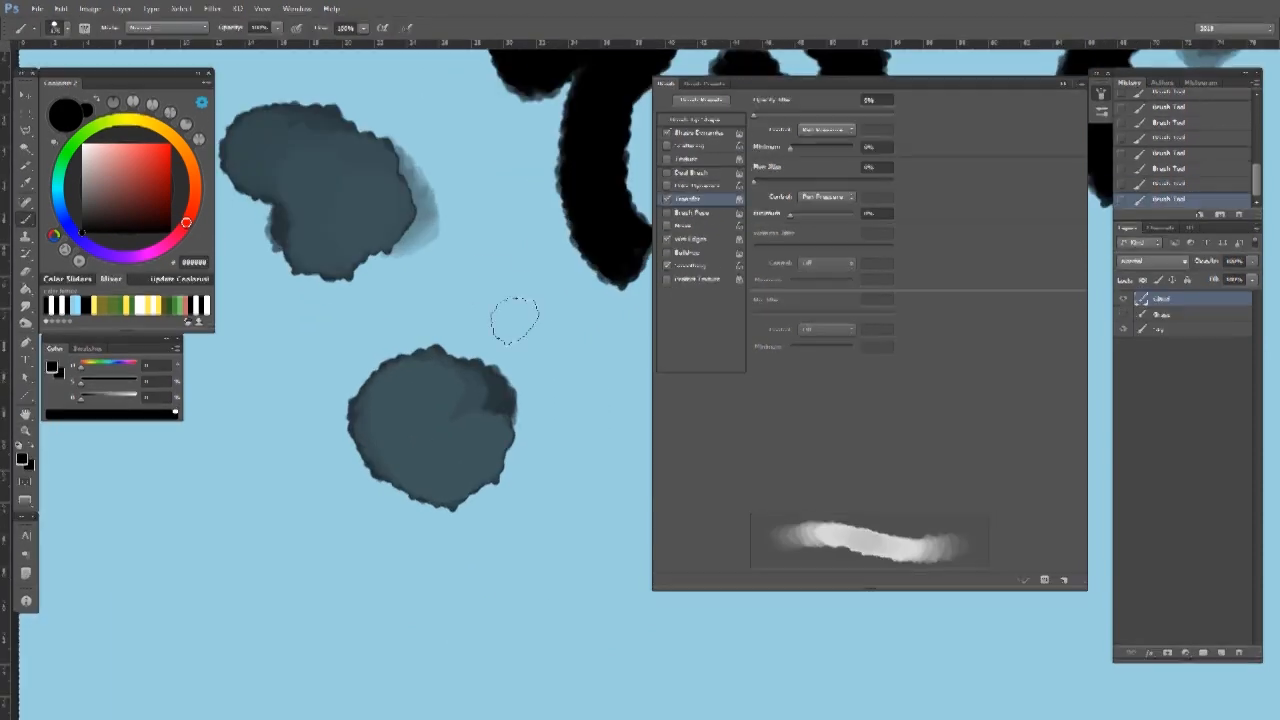
mouse_move(514, 320)
left_mouse_down()
mouse_move(460, 285)
mouse_move(545, 300)
left_mouse_up()
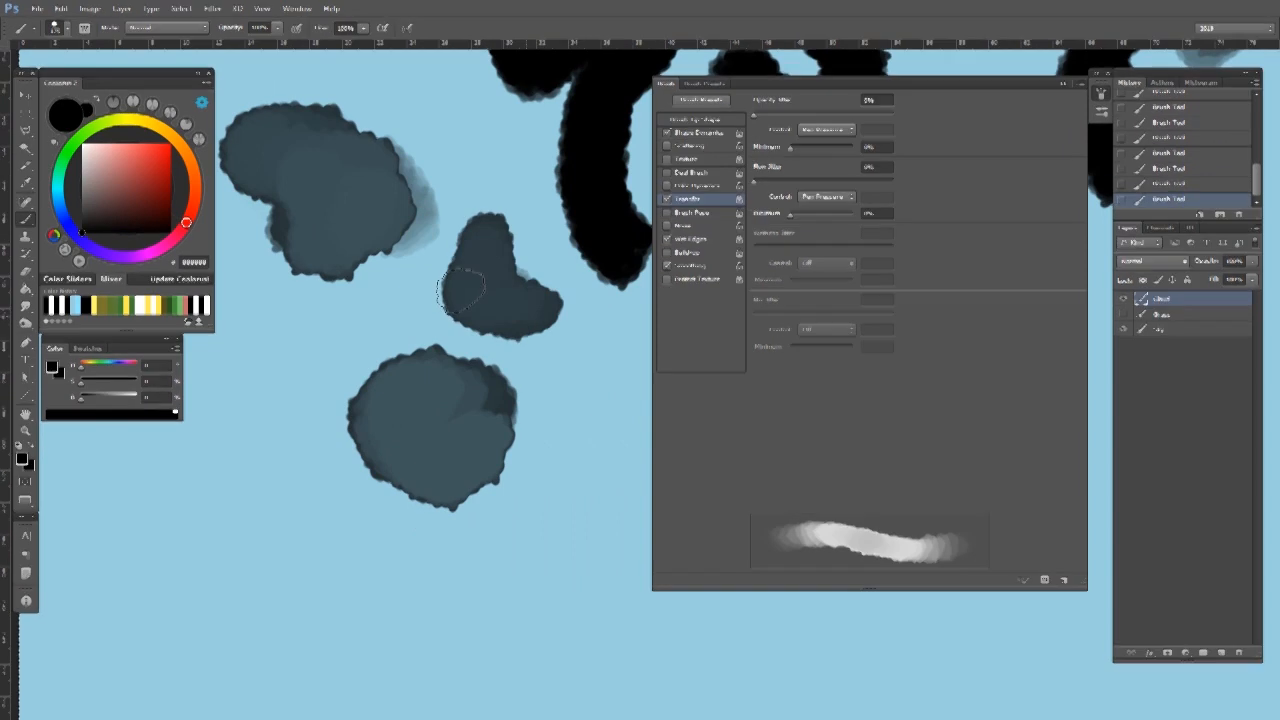
Disable Wet Edges and enable Color Dynamics for the cloud brush.
left_click(677, 241)
left_click_drag(505, 359, 429, 372)
left_click_drag(528, 375, 466, 370)
mouse_move(532, 295)
left_mouse_down()
mouse_move(588, 276)
mouse_move(487, 333)
left_mouse_up()
left_click(697, 187)
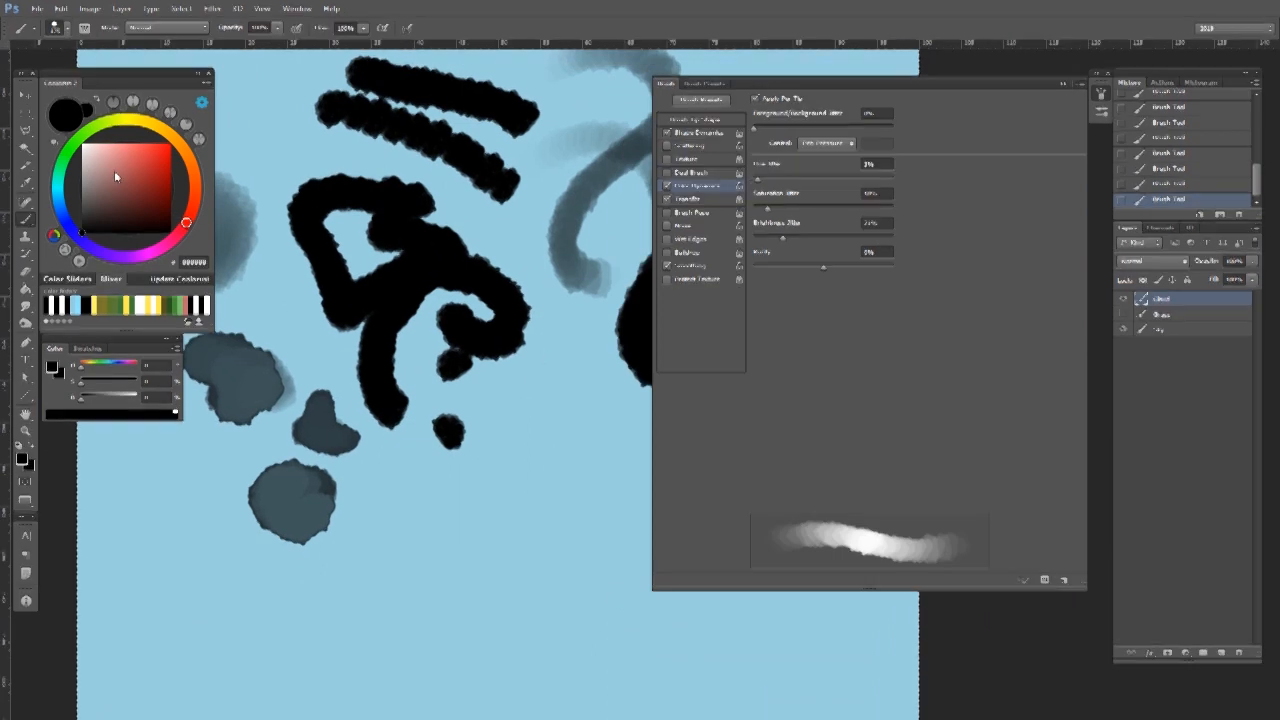
Set the background colour to pale lavender and the foreground colour to white.
left_click(60, 195)
left_click(67, 216)
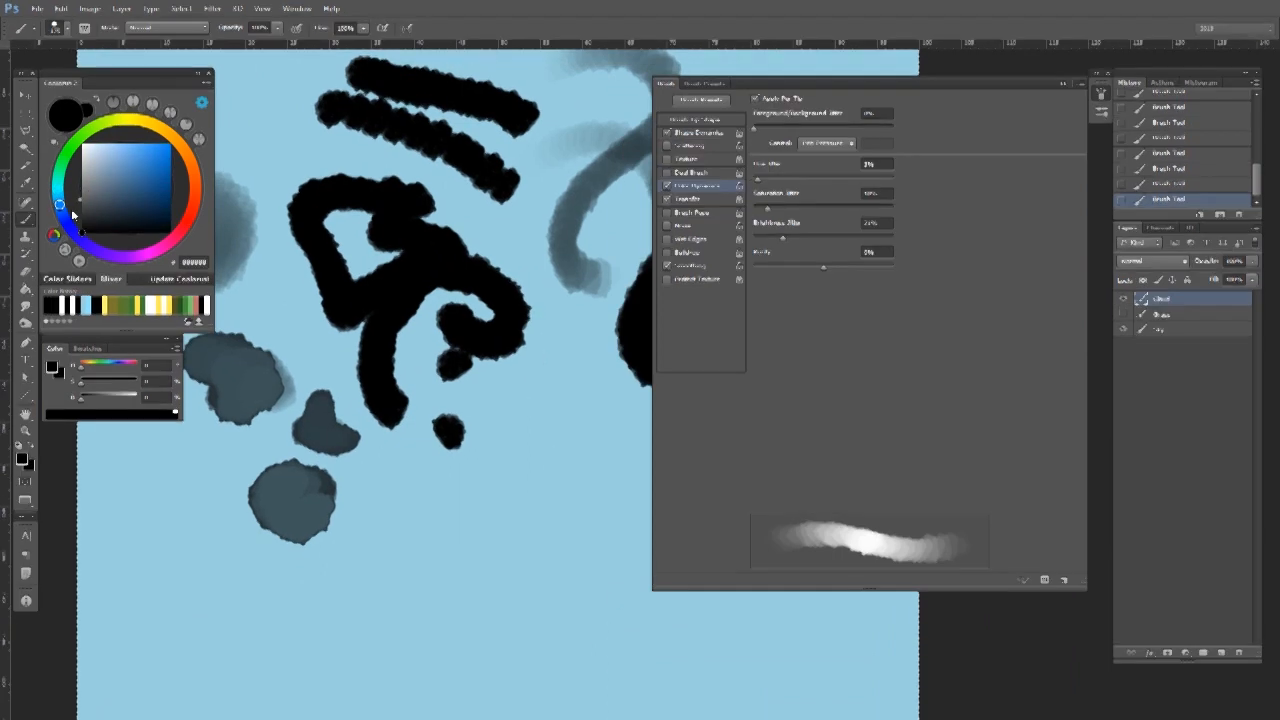
left_click(111, 256)
left_click(97, 145)
left_click_drag(507, 427, 414, 400)
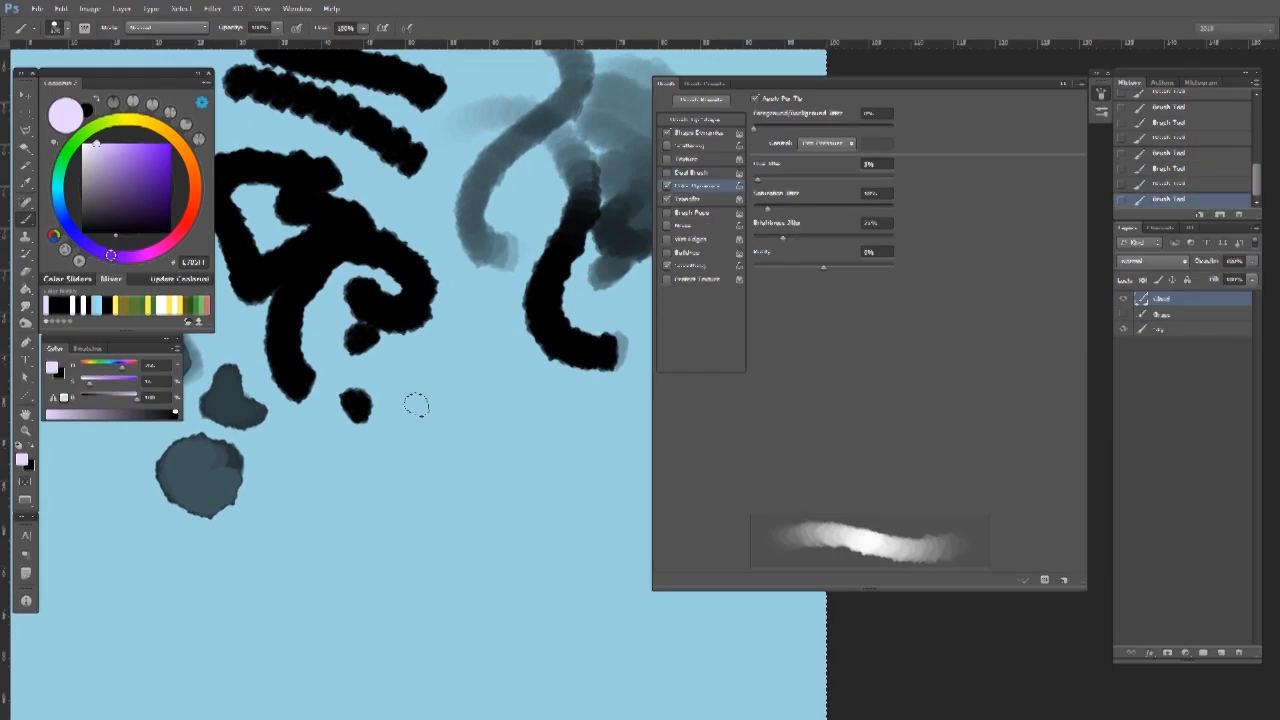
key("x")
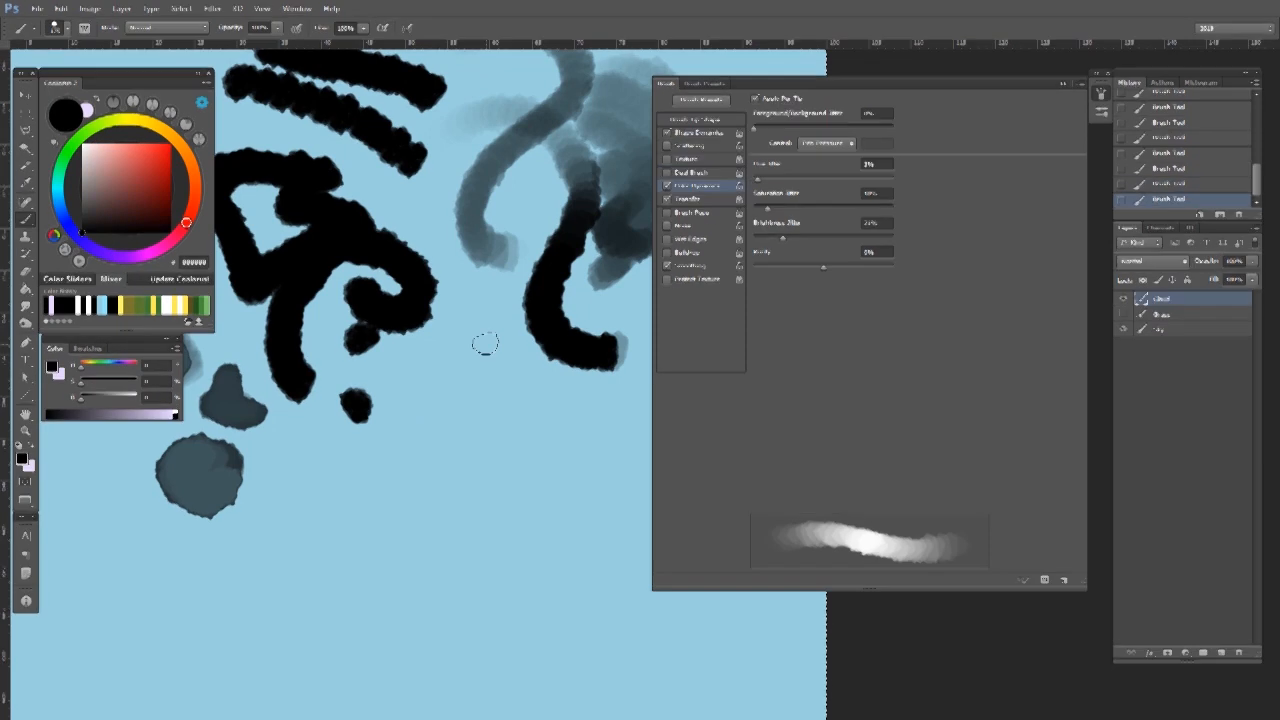
left_click(82, 144)
Paint a large rounded cloud mass of varied white and lavender strokes in the open sky below the black strokes.
left_click(460, 442, "ctrl")
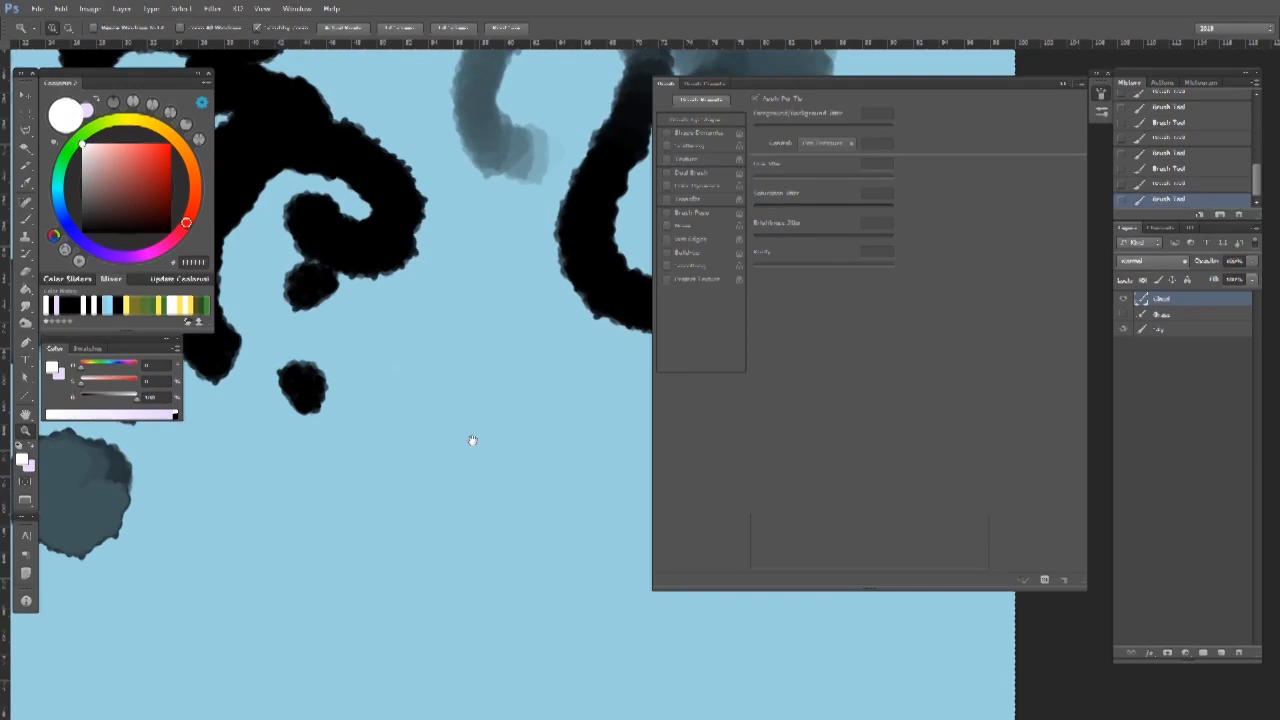
left_click_drag(471, 443, 447, 429)
mouse_move(434, 352)
left_mouse_down()
mouse_move(472, 390)
mouse_move(427, 401)
mouse_move(446, 364)
mouse_move(427, 366)
mouse_move(419, 438)
mouse_move(494, 423)
mouse_move(482, 402)
mouse_move(472, 463)
mouse_move(454, 421)
mouse_move(442, 450)
mouse_move(403, 456)
mouse_move(528, 468)
mouse_move(487, 384)
mouse_move(554, 428)
mouse_move(520, 547)
mouse_move(369, 511)
mouse_move(429, 363)
mouse_move(472, 354)
mouse_move(548, 401)
mouse_move(555, 384)
mouse_move(461, 445)
mouse_move(421, 371)
left_mouse_up()
mouse_move(462, 442)
left_mouse_down()
mouse_move(442, 502)
mouse_move(390, 494)
mouse_move(337, 461)
mouse_move(278, 382)
mouse_move(330, 308)
mouse_move(299, 284)
mouse_move(371, 232)
mouse_move(440, 237)
mouse_move(471, 197)
mouse_move(547, 272)
mouse_move(590, 441)
mouse_move(559, 444)
mouse_move(474, 518)
mouse_move(404, 496)
mouse_move(439, 451)
mouse_move(472, 445)
mouse_move(449, 484)
left_mouse_up()
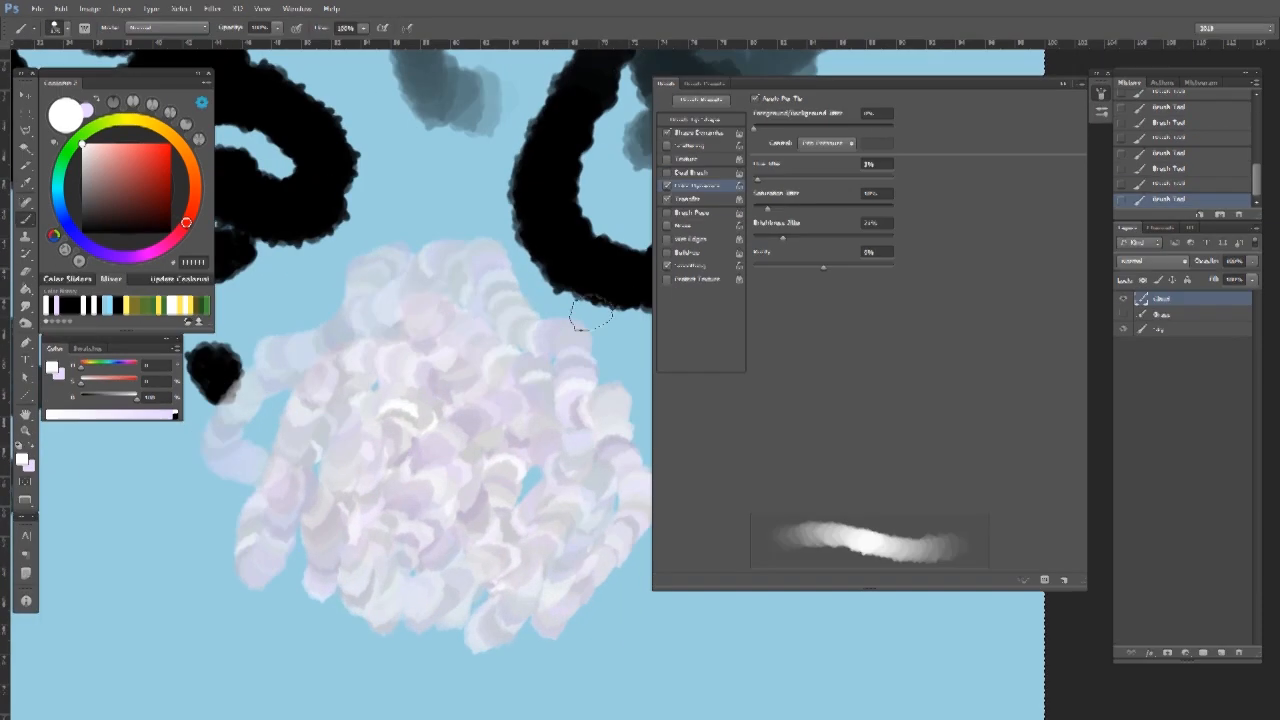
Set the cloud brush's Transfer opacity jitter to 33%, keeping Pen Pressure as its control.
left_click(700, 198)
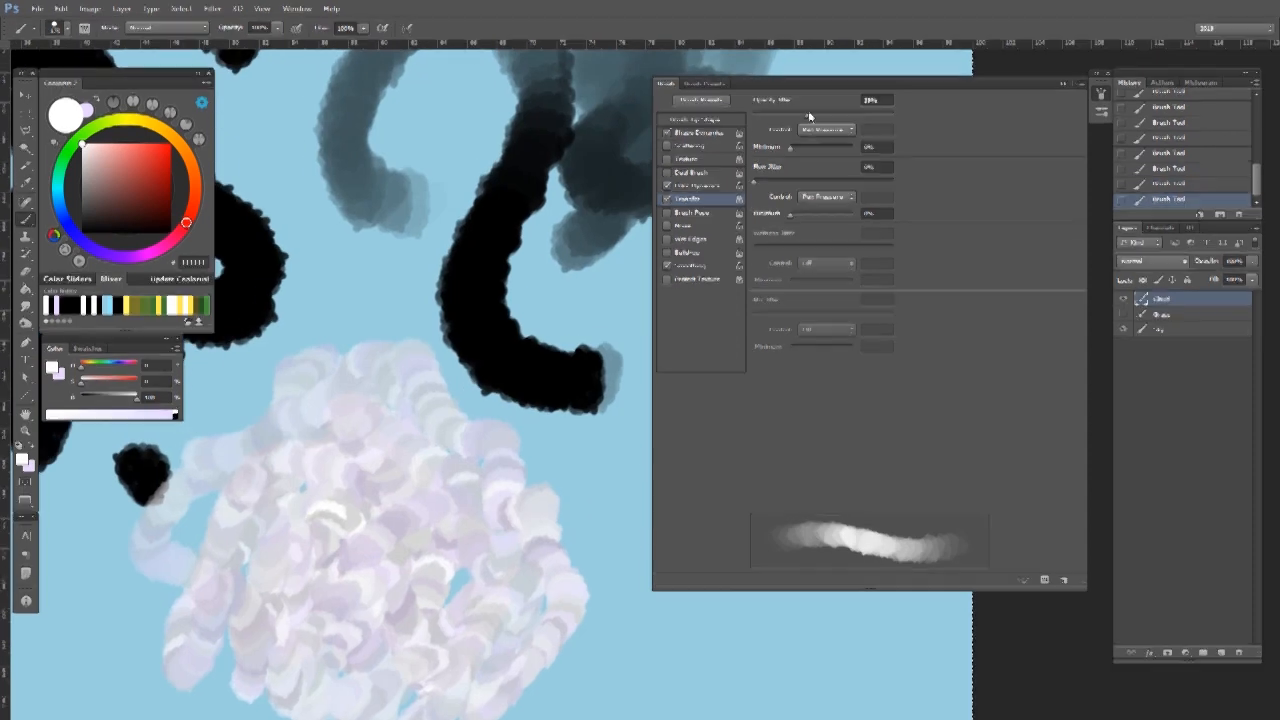
left_click_drag(773, 116, 800, 117)
left_click(820, 131)
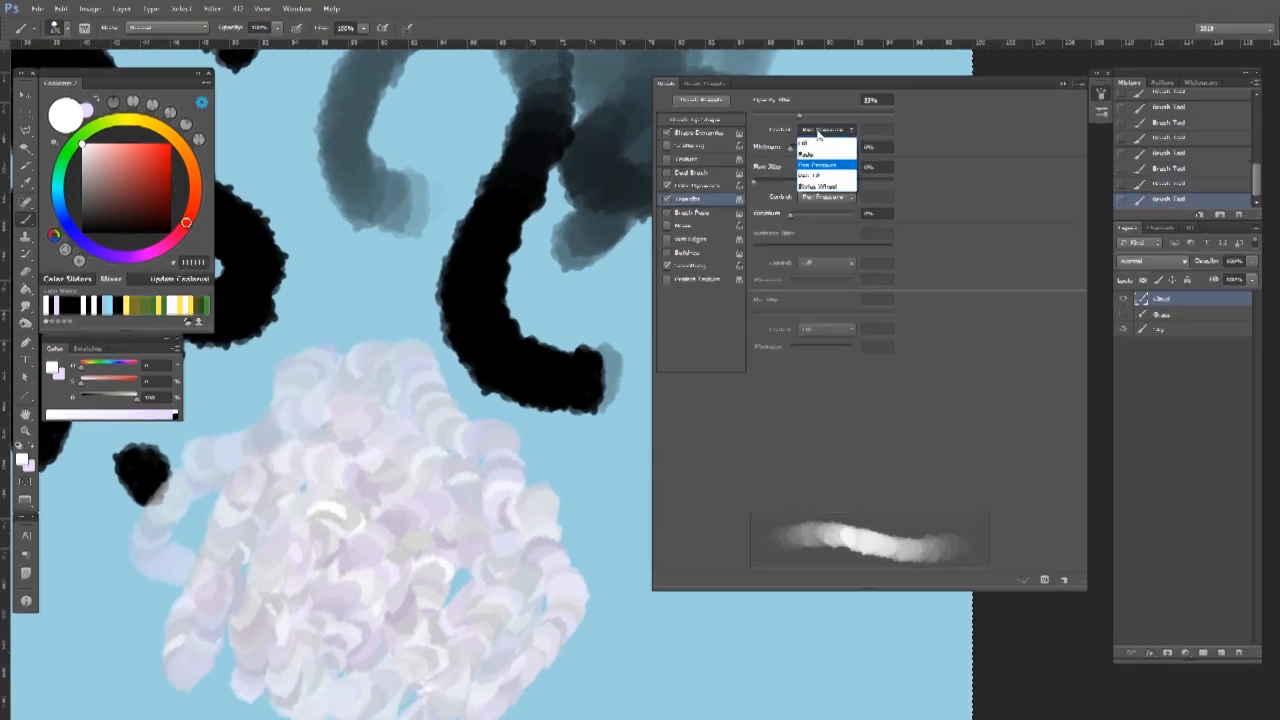
left_click(820, 131)
Paint a small test patch of pale strokes in the sky just past the end of the black hook.
left_click_drag(549, 297, 367, 367)
mouse_move(460, 345)
left_mouse_down()
mouse_move(523, 429)
mouse_move(520, 490)
left_mouse_up()
scroll(486, 371, "down", 5)
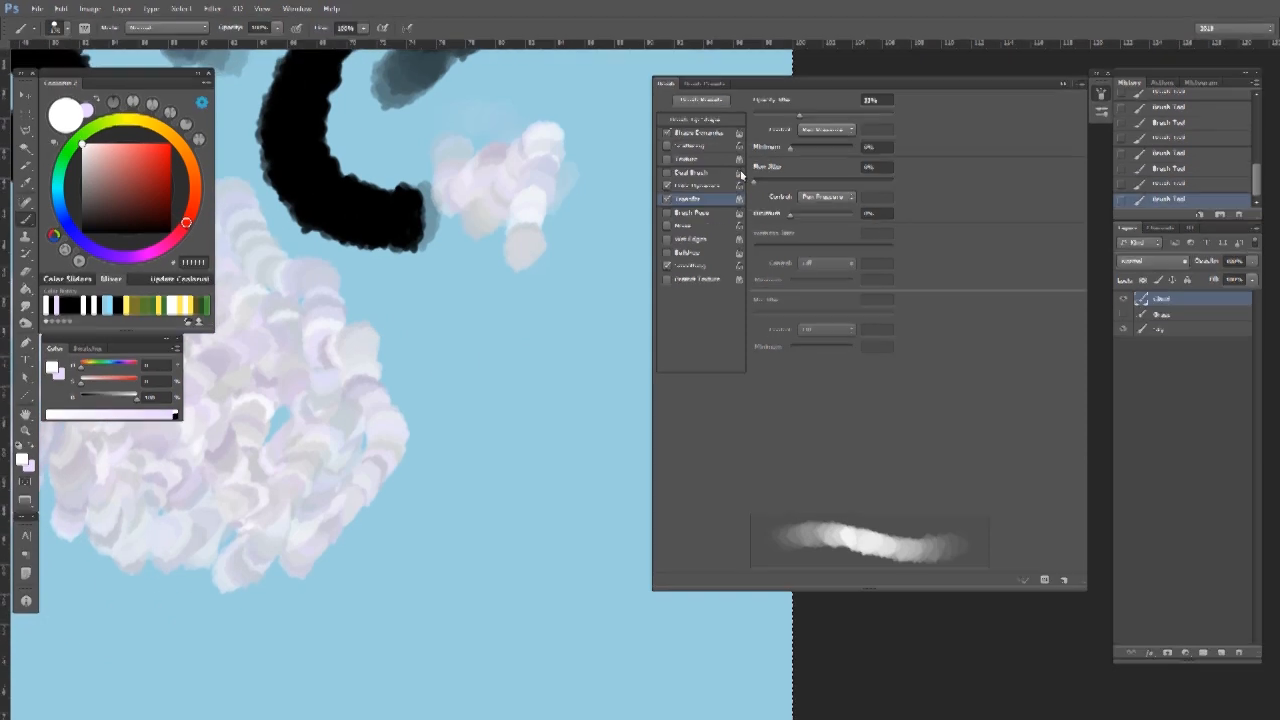
Disable Color Dynamics for the cloud brush and set the colours to white foreground and black background.
left_click(712, 186)
left_click(667, 186)
left_click_drag(449, 411, 426, 407)
key("d")
key("x")
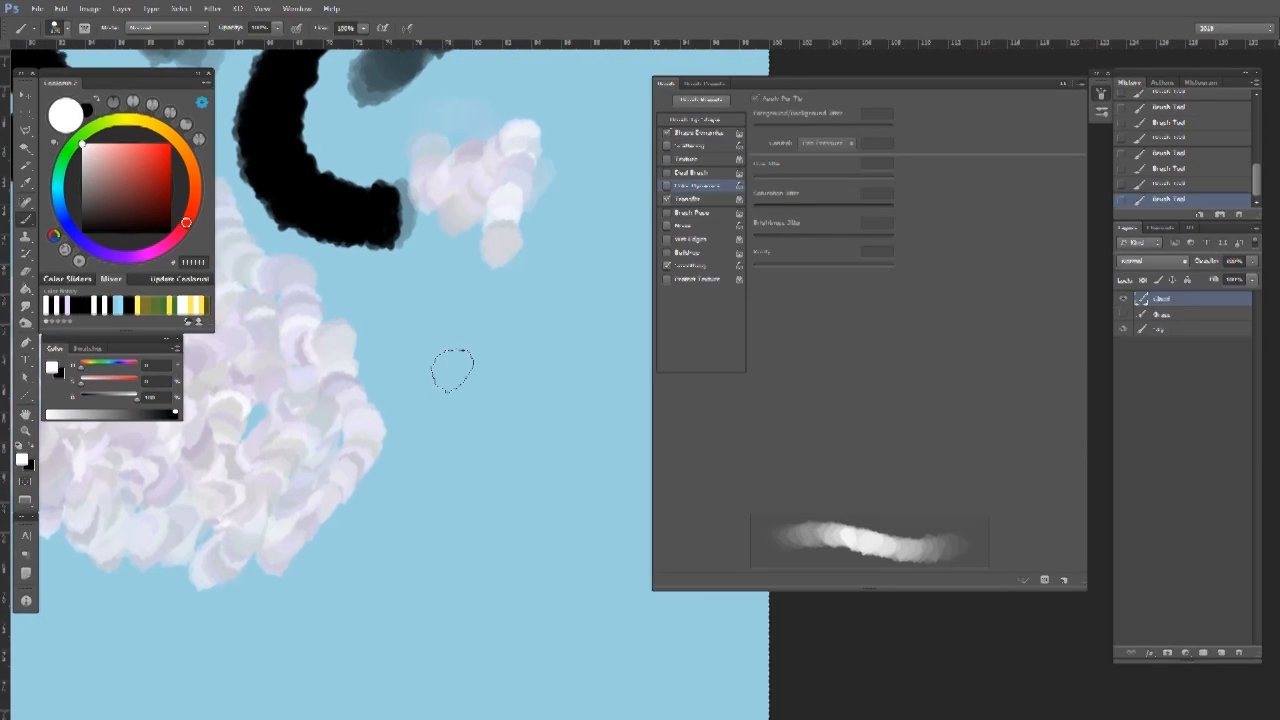
Paint a puffy solid white cloud in the open sky to the right of the lavender cloud mass.
mouse_move(451, 345)
left_mouse_down()
mouse_move(500, 394)
mouse_move(483, 380)
mouse_move(420, 417)
mouse_move(463, 403)
mouse_move(517, 420)
mouse_move(503, 350)
left_mouse_up()
left_click(577, 427)
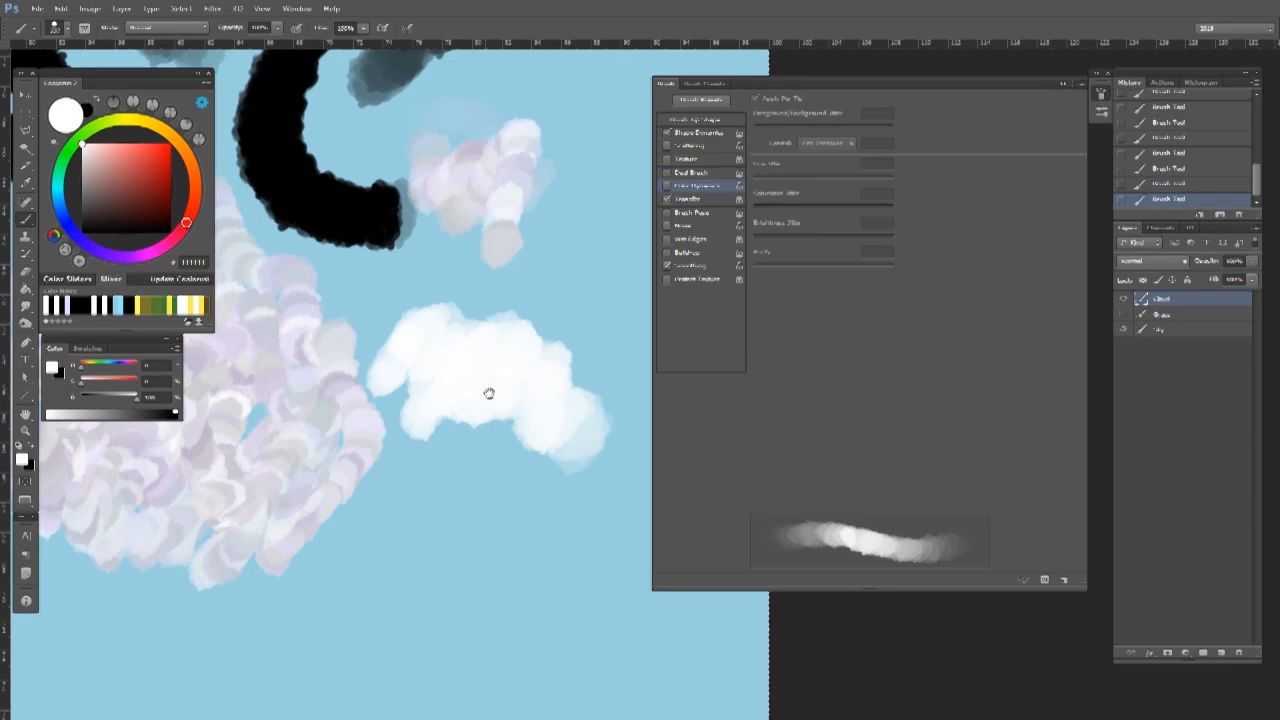
left_click_drag(489, 394, 421, 360)
mouse_move(572, 480)
left_mouse_down()
mouse_move(529, 446)
mouse_move(545, 352)
mouse_move(471, 286)
mouse_move(298, 290)
left_mouse_up()
mouse_move(410, 400)
left_mouse_down()
mouse_move(443, 391)
mouse_move(480, 450)
left_mouse_up()
mouse_move(385, 450)
left_mouse_down()
mouse_move(355, 421)
mouse_move(478, 445)
mouse_move(558, 499)
mouse_move(544, 538)
mouse_move(574, 543)
left_mouse_up()
mouse_move(570, 555)
left_mouse_down()
mouse_move(594, 473)
mouse_move(418, 463)
mouse_move(452, 396)
mouse_move(532, 490)
mouse_move(454, 451)
mouse_move(509, 453)
mouse_move(451, 506)
left_mouse_up()
Paint a broad diagonal bank of overlapping white puffs from the lavender cloud down toward the lower-left sky.
key("z")
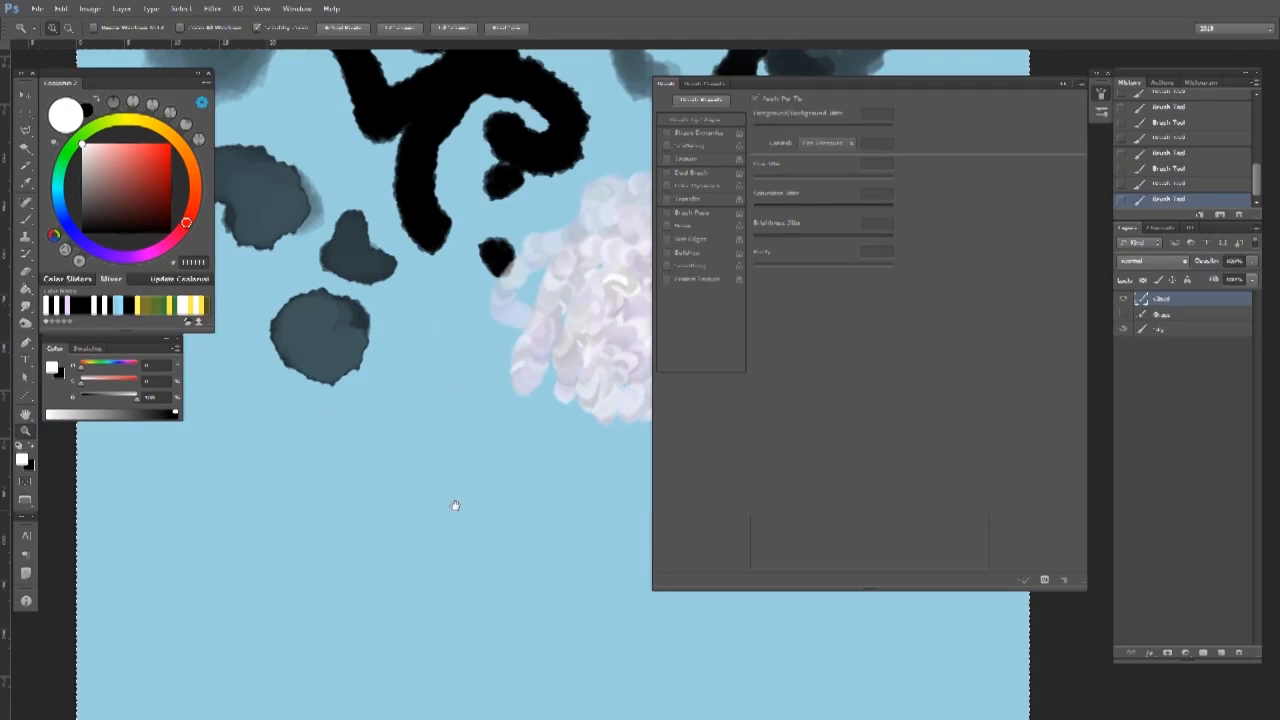
key("b")
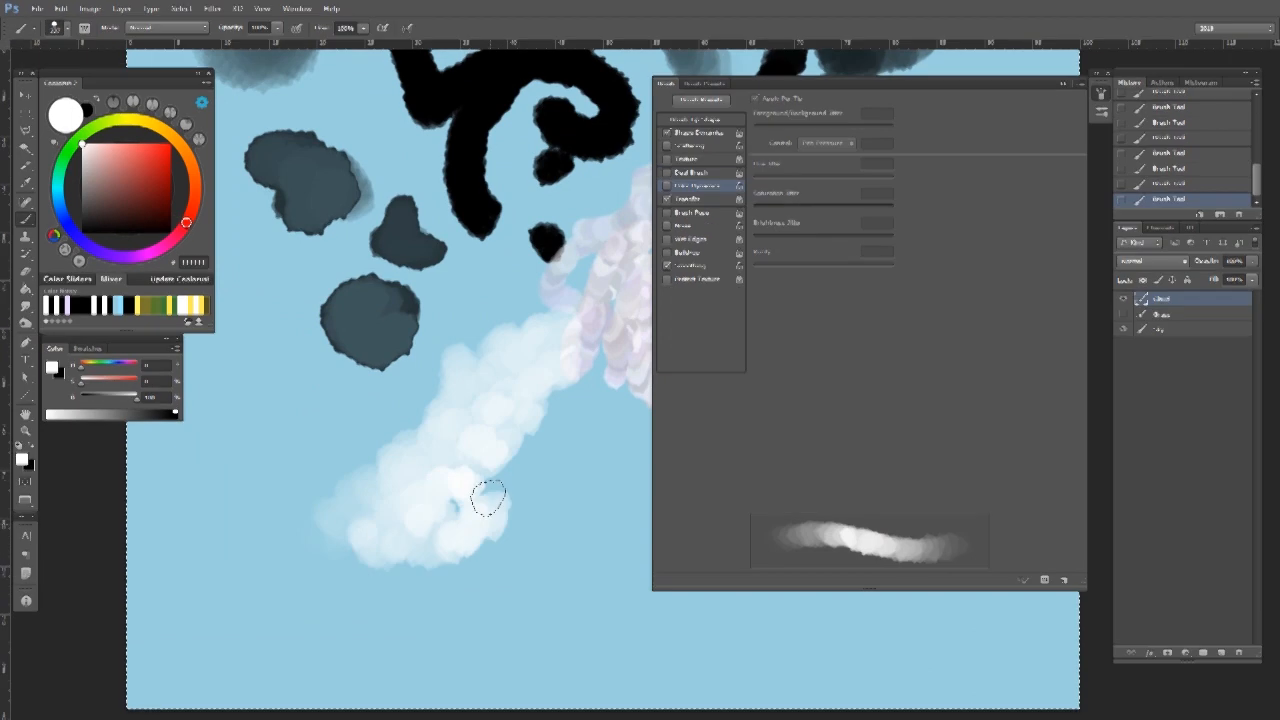
left_click_drag(610, 393, 484, 375)
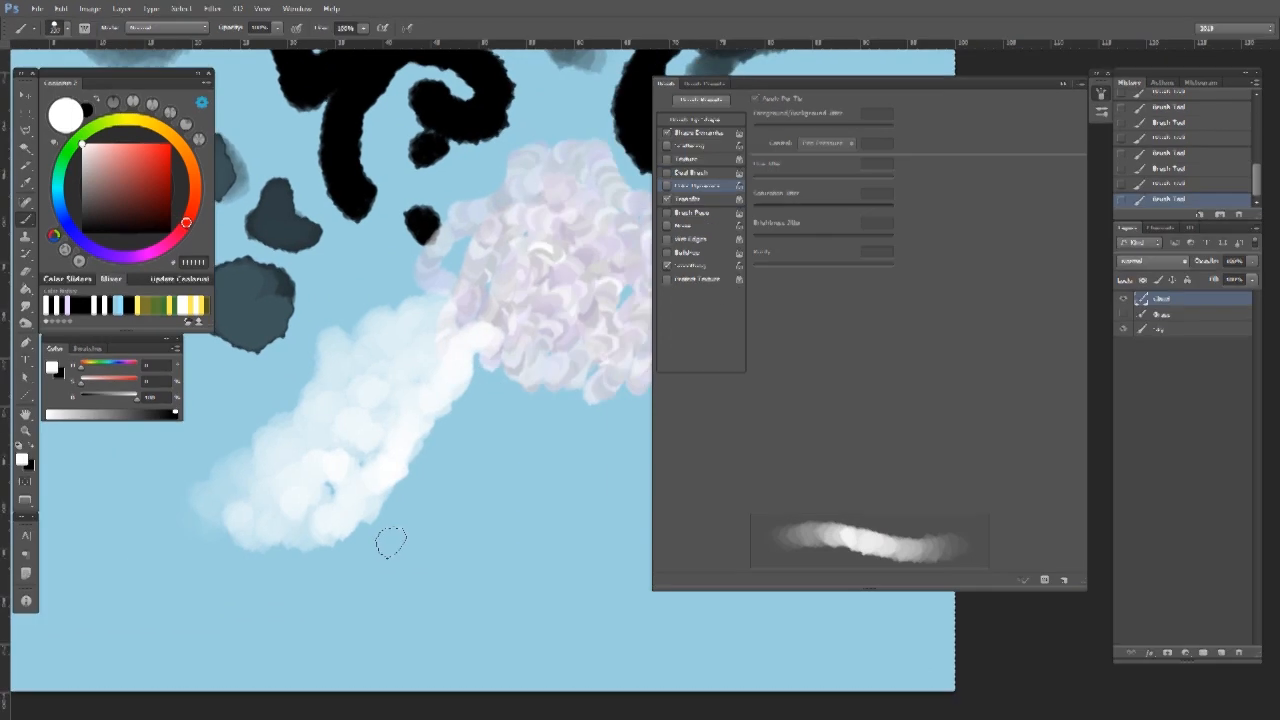
left_click_drag(435, 497, 435, 501)
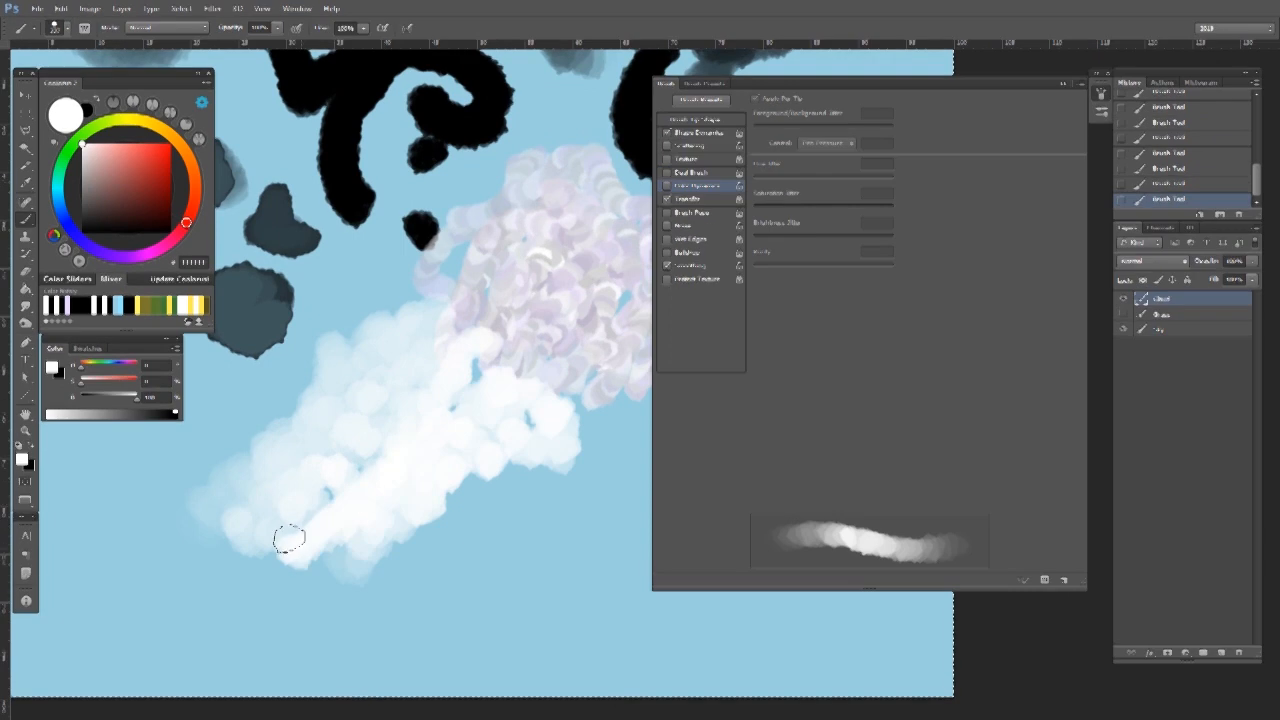
mouse_move(311, 502)
left_mouse_down()
mouse_move(371, 485)
mouse_move(377, 517)
left_mouse_up()
left_click_drag(386, 569, 403, 557)
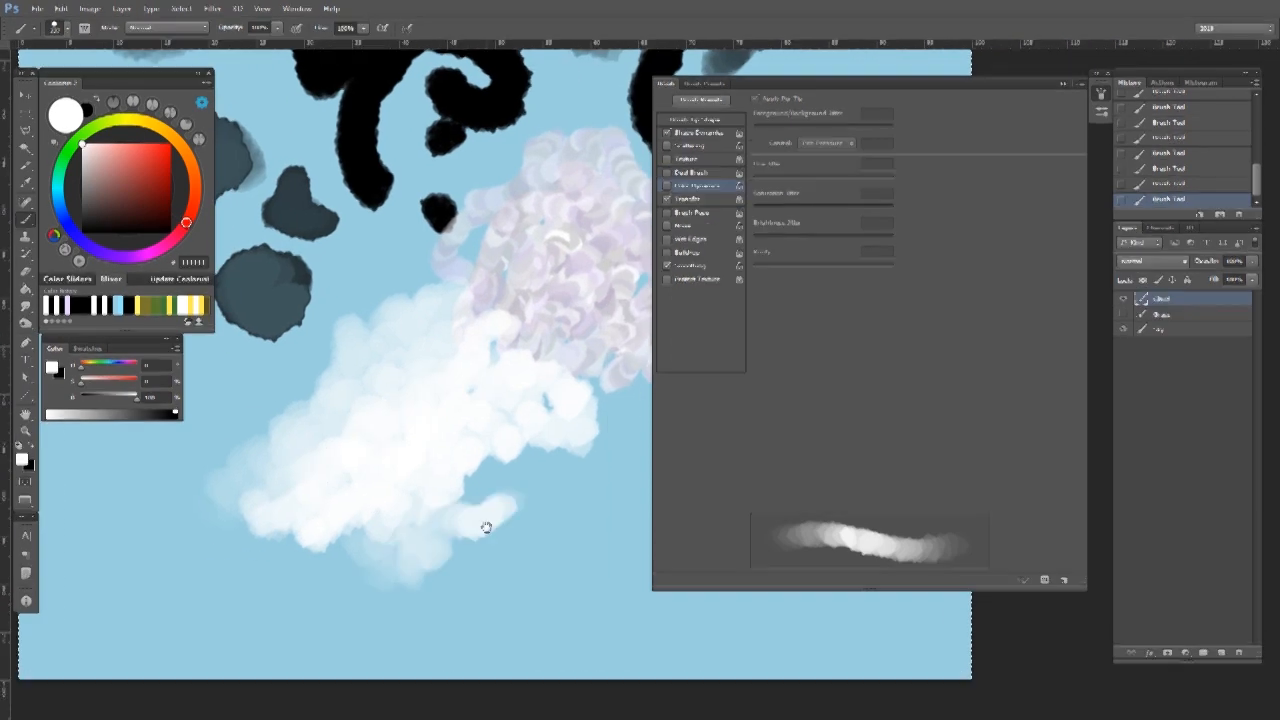
left_click_drag(486, 527, 498, 497)
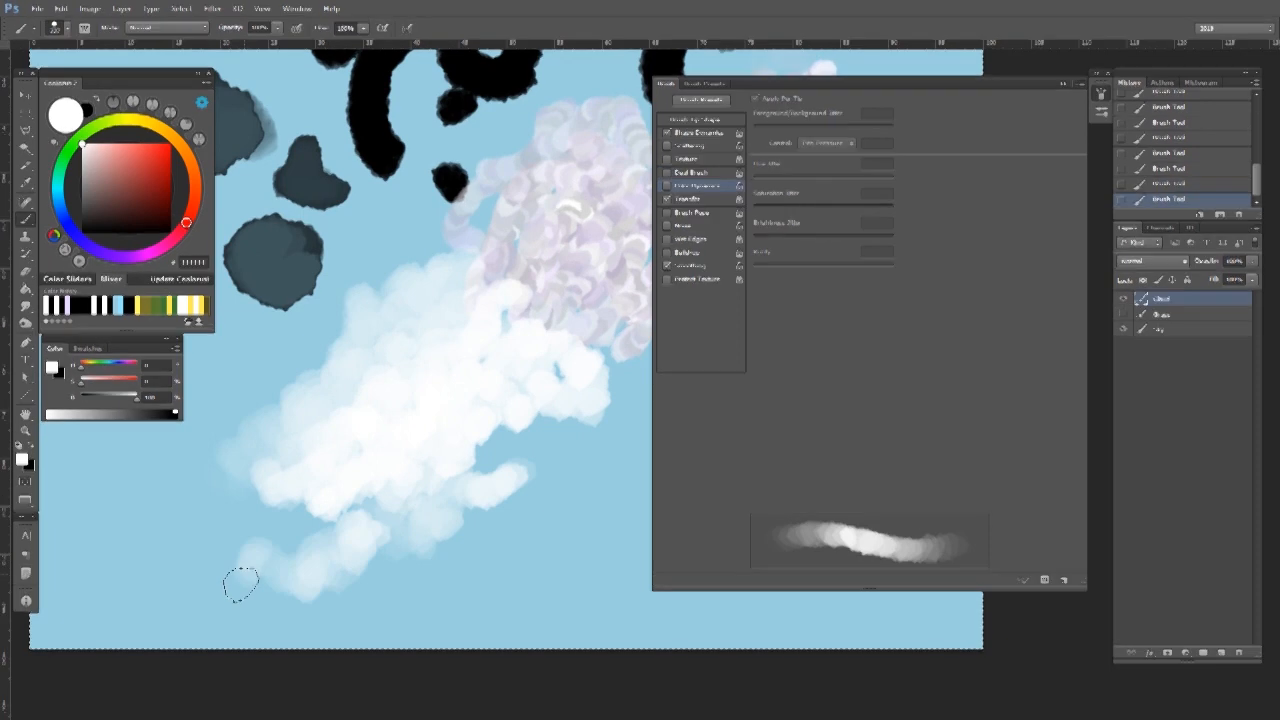
Fill the open sky beneath the white bank with diagonal rows of loose, semi-transparent white dabs.
left_click_drag(569, 486, 516, 476)
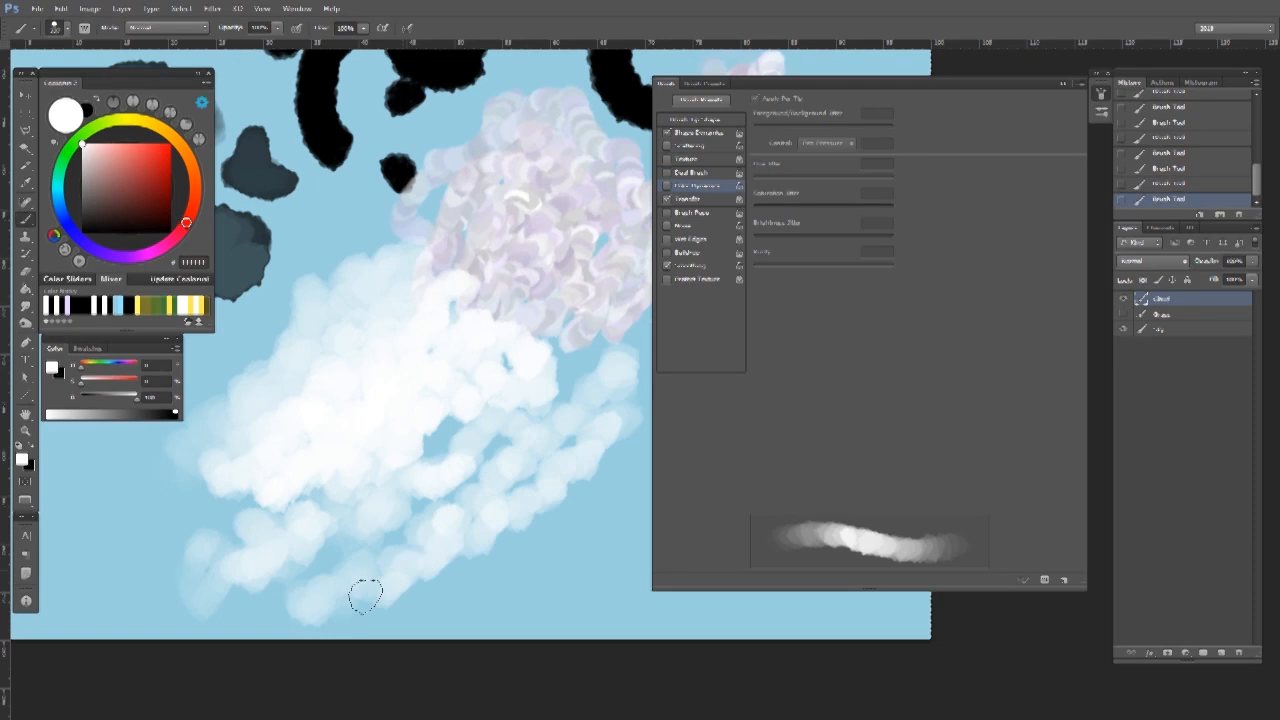
left_click_drag(442, 609, 604, 476)
left_click_drag(553, 496, 419, 514)
left_click_drag(355, 641, 394, 629)
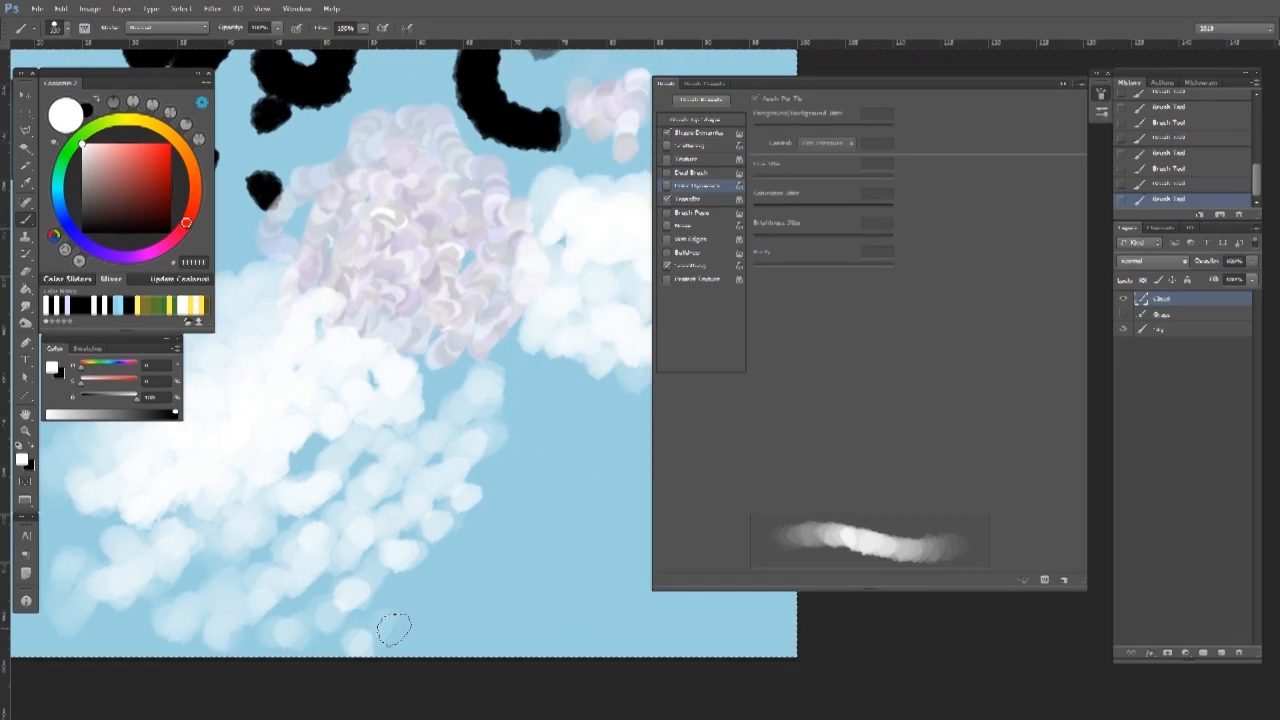
mouse_move(452, 573)
left_mouse_down()
mouse_move(589, 461)
mouse_move(596, 425)
mouse_move(572, 423)
mouse_move(476, 518)
left_mouse_up()
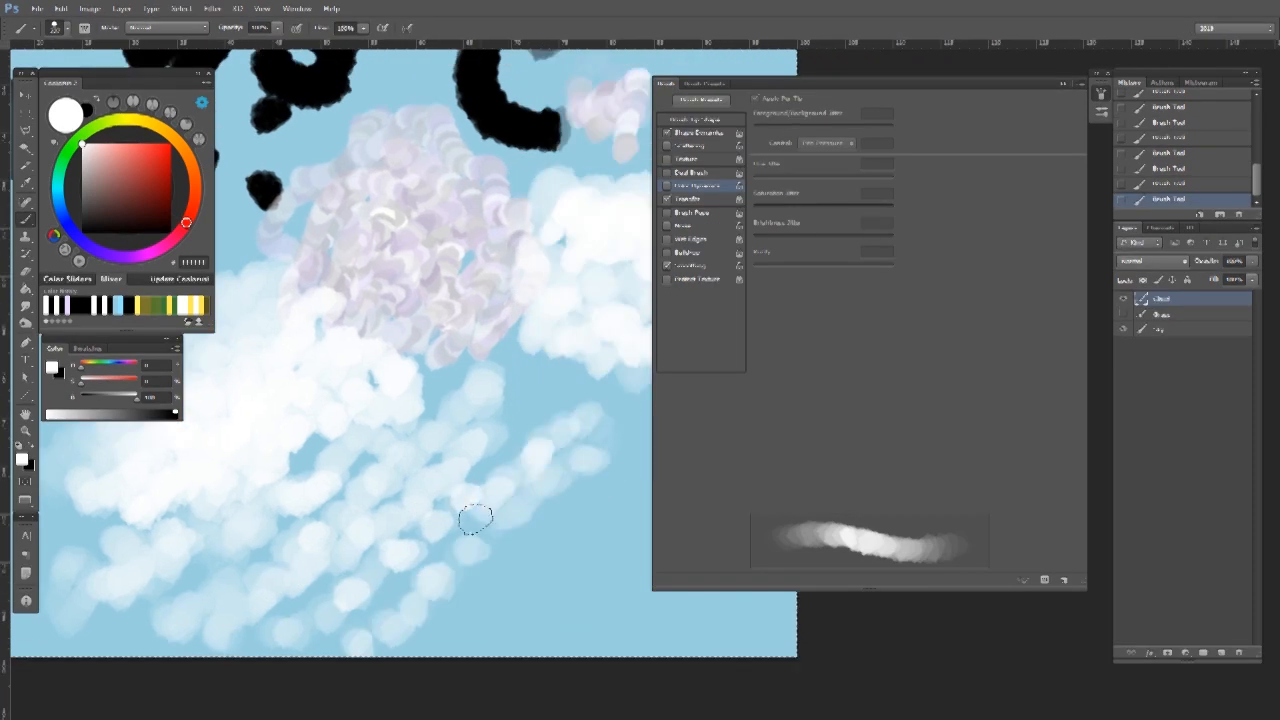
left_click_drag(506, 385, 620, 374)
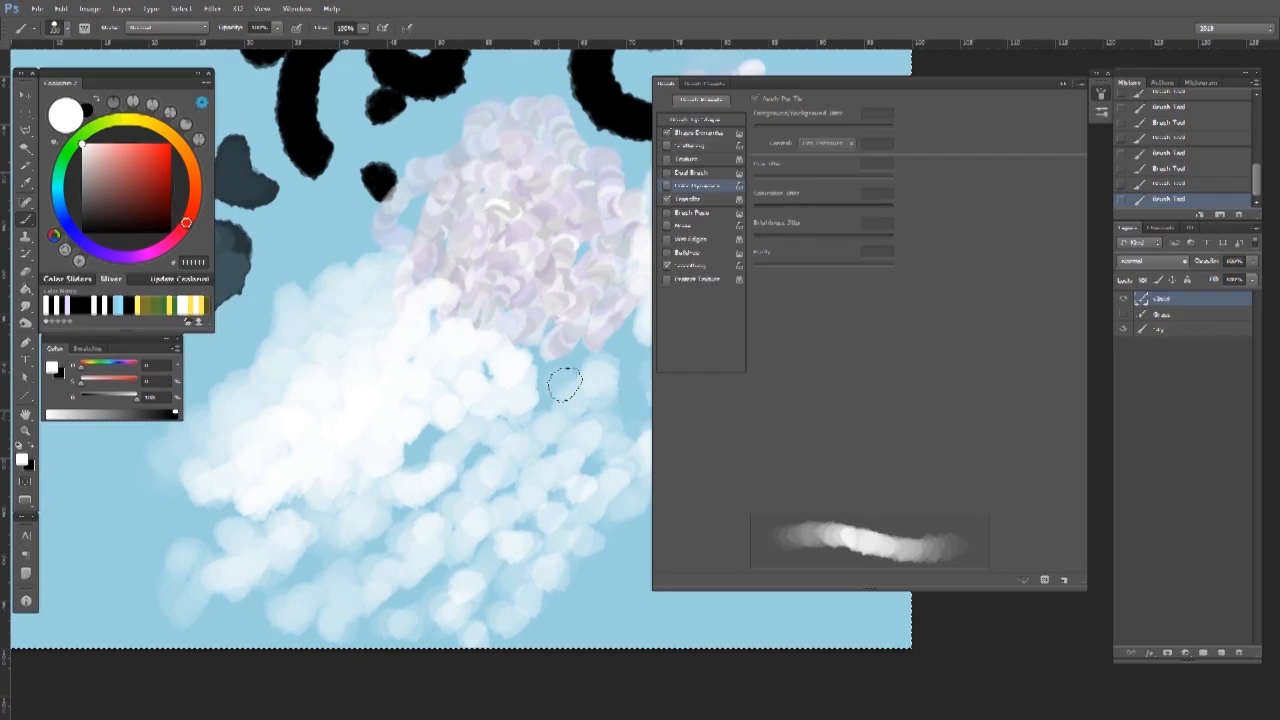
left_click_drag(459, 420, 565, 352)
Clear all test strokes from the Cloud layer and remove the selection.
left_click(409, 434)
mouse_move(369, 437)
left_mouse_down()
mouse_move(440, 463)
mouse_move(477, 443)
mouse_move(389, 397)
mouse_move(329, 402)
left_mouse_up()
left_click(363, 392, "ctrl")
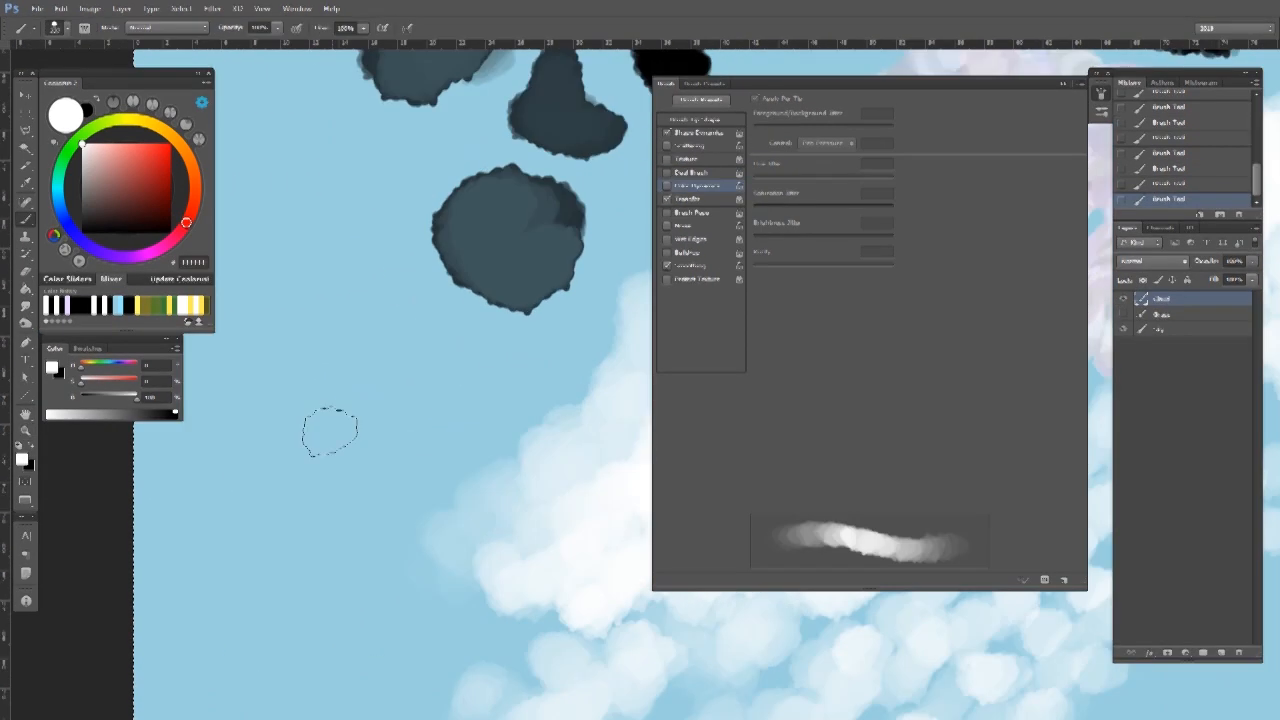
mouse_move(427, 383)
left_mouse_down()
mouse_move(412, 436)
mouse_move(311, 323)
mouse_move(303, 353)
mouse_move(391, 490)
mouse_move(441, 363)
mouse_move(519, 376)
mouse_move(342, 590)
mouse_move(262, 457)
mouse_move(414, 522)
mouse_move(404, 538)
mouse_move(506, 449)
mouse_move(428, 566)
mouse_move(439, 598)
left_mouse_up()
left_click(491, 476, "ctrl+alt")
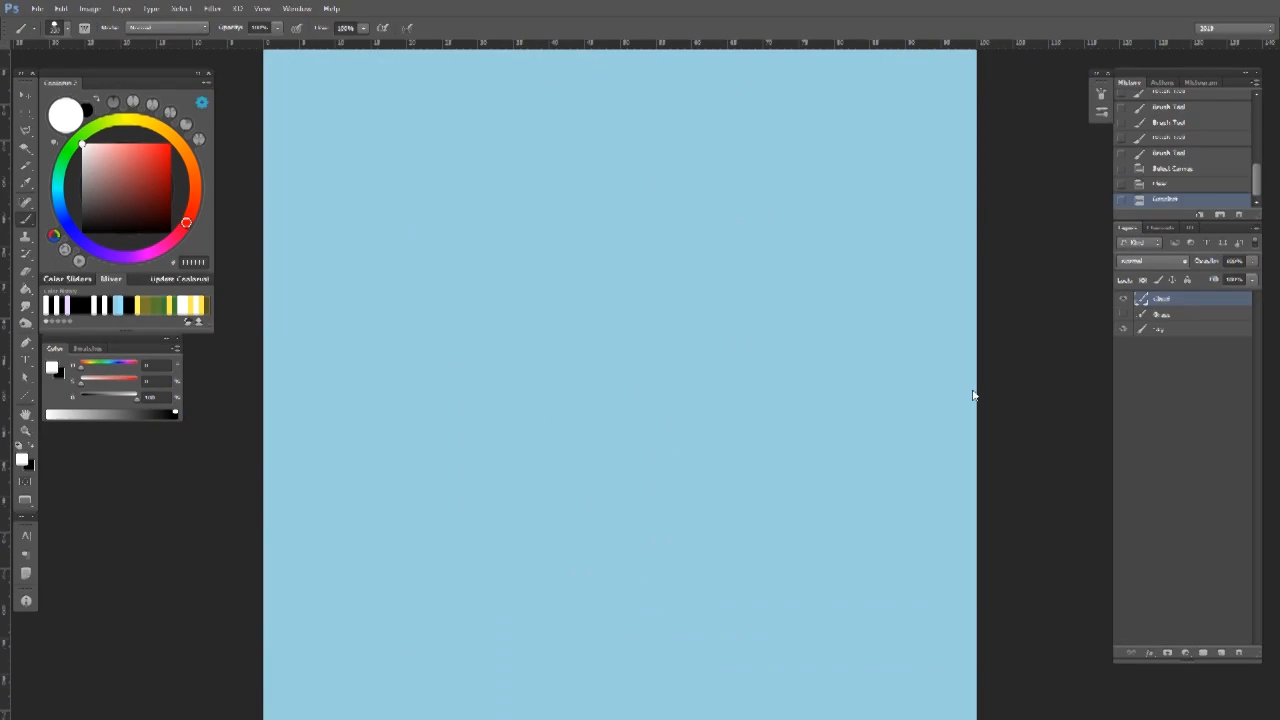
key("ctrl+minus")
Review the cloud brush's Transfer settings and close the brush settings again.
right_click(652, 370)
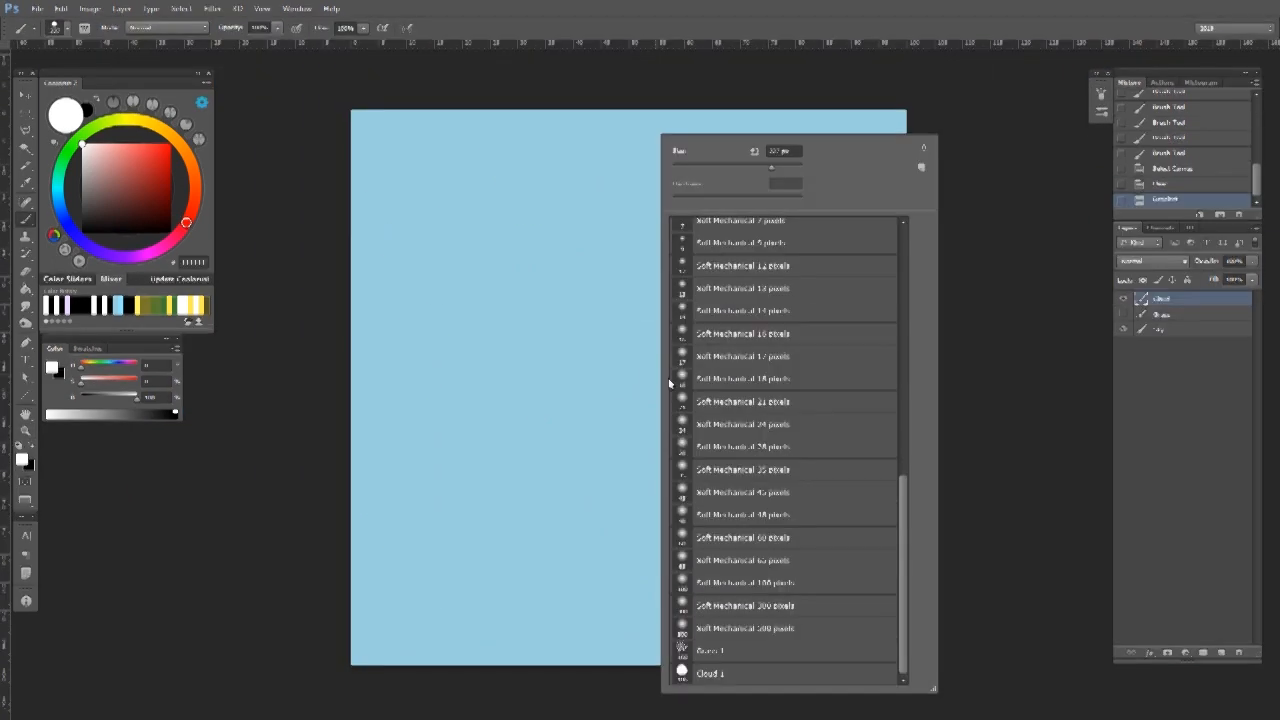
key("Escape")
key("F5")
left_click(687, 199)
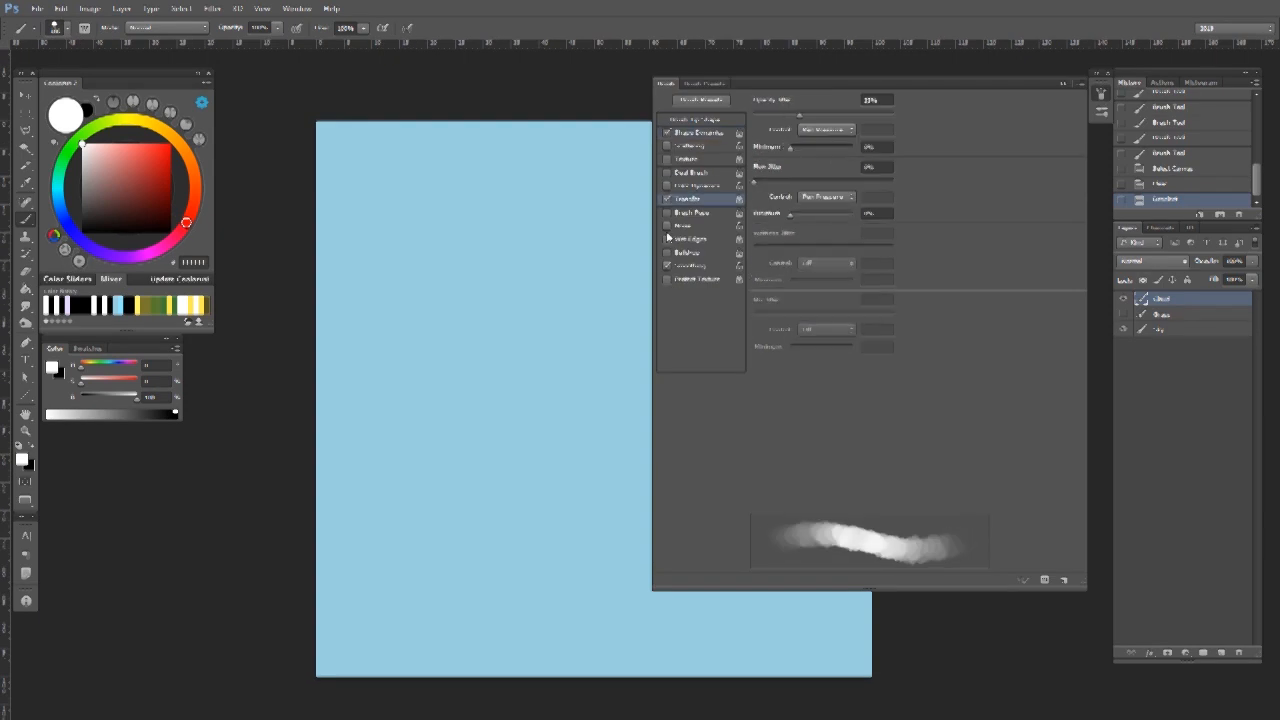
left_click(640, 256)
mouse_move(650, 257)
left_mouse_down()
mouse_move(609, 271)
mouse_move(710, 271)
mouse_move(735, 286)
left_mouse_up()
key("F5")
Paint faint white haze bands across the sky and a brighter white cloud with a trailing arm in the upper right.
scroll(735, 286, "up", 1)
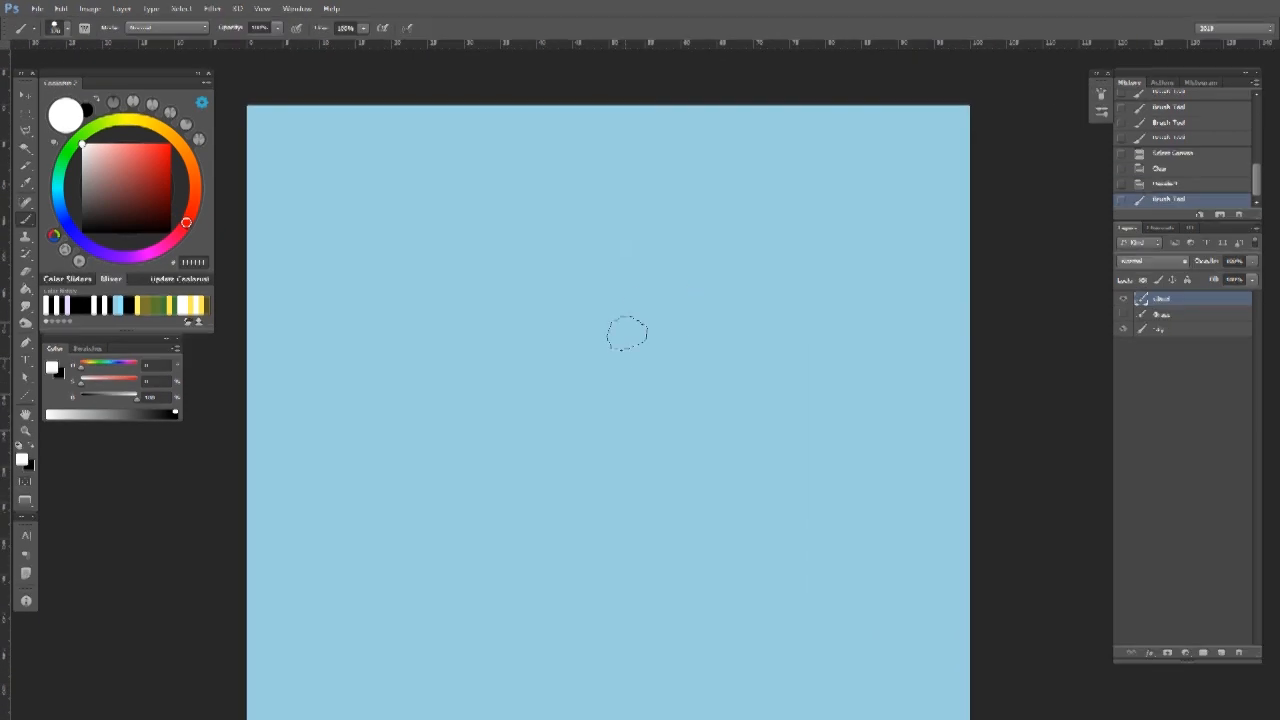
left_click_drag(760, 221, 770, 325)
left_click_drag(770, 300, 723, 303)
mouse_move(723, 280)
left_mouse_down()
mouse_move(691, 211)
mouse_move(740, 320)
left_mouse_up()
scroll(690, 300, "down", 2)
mouse_move(715, 400)
left_mouse_down()
mouse_move(660, 426)
mouse_move(480, 394)
mouse_move(567, 336)
left_mouse_up()
scroll(611, 262, "up", 3)
scroll(709, 314, "down", 1)
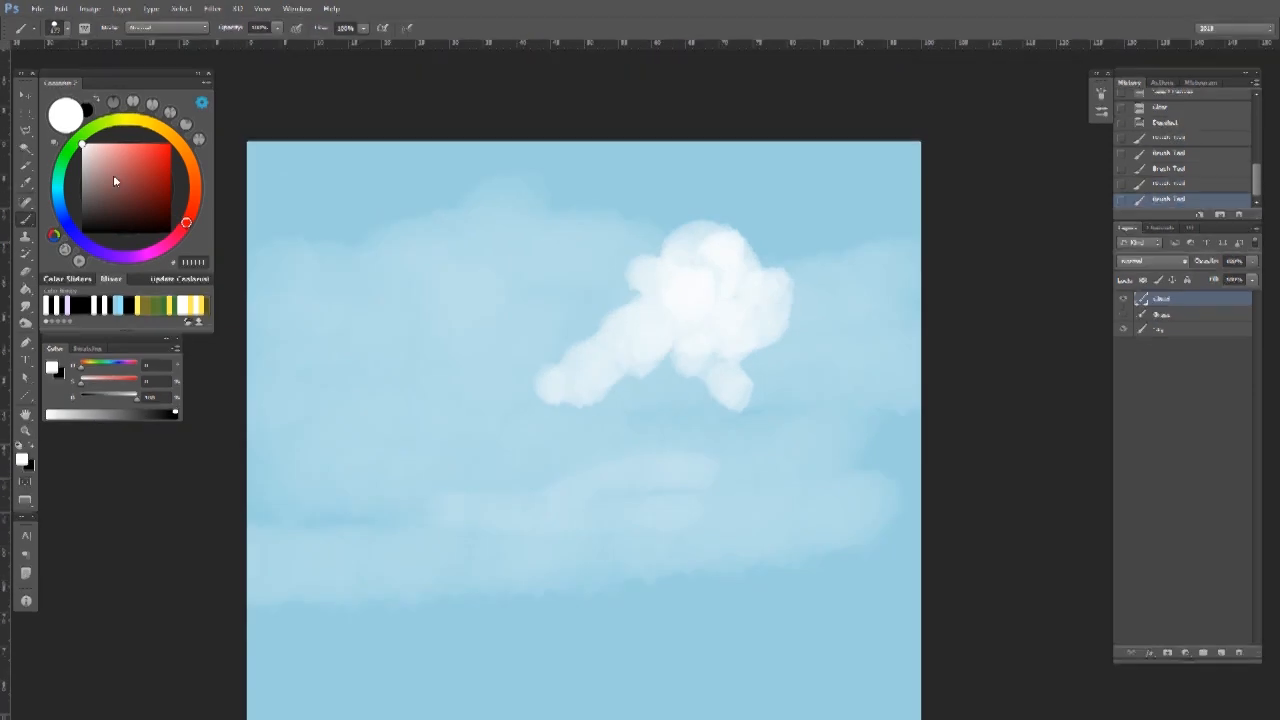
Shade the underside of the white cloud with pale lavender strokes and a few loose patches below it.
scroll(660, 298, "up", 1)
left_click_drag(676, 334, 563, 418)
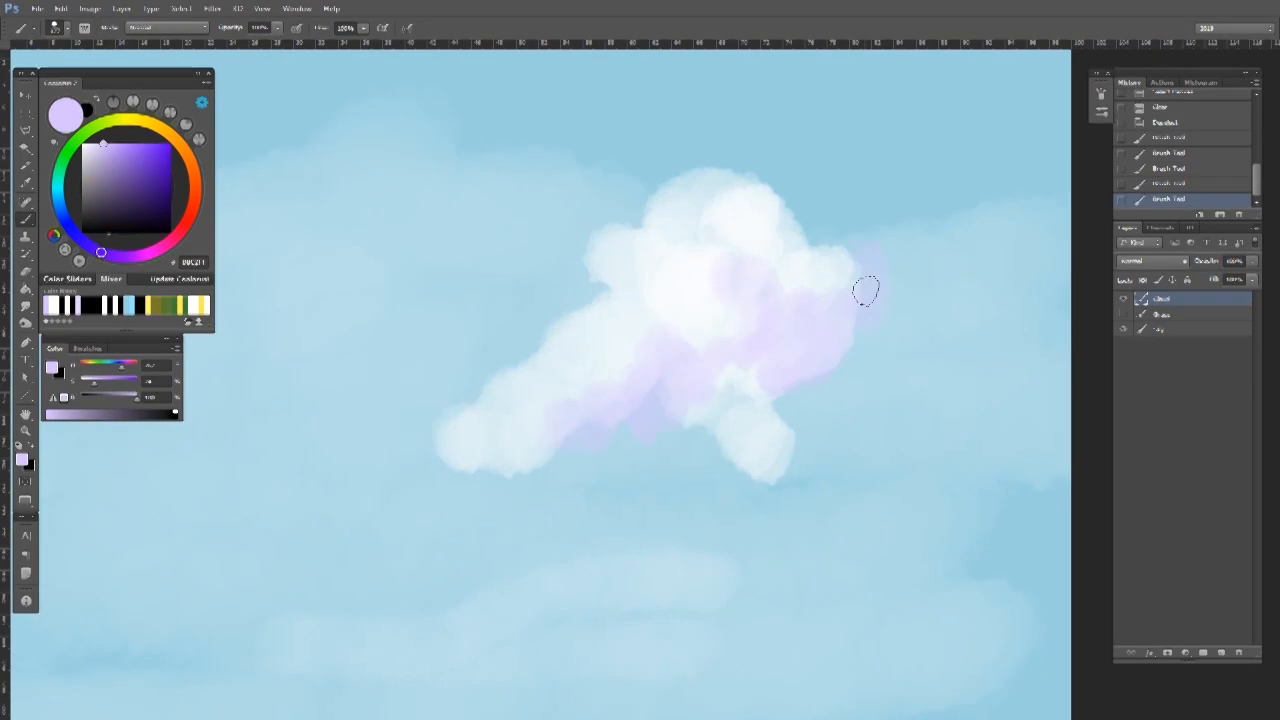
left_click_drag(866, 291, 831, 350)
left_click_drag(700, 400, 652, 366)
left_click_drag(535, 412, 397, 430)
left_click_drag(773, 408, 812, 435)
left_click_drag(640, 270, 706, 321)
Sample white and build up rounded puffs along the cloud's top, right side and left arm, with wisps beneath.
left_click(700, 290, "alt")
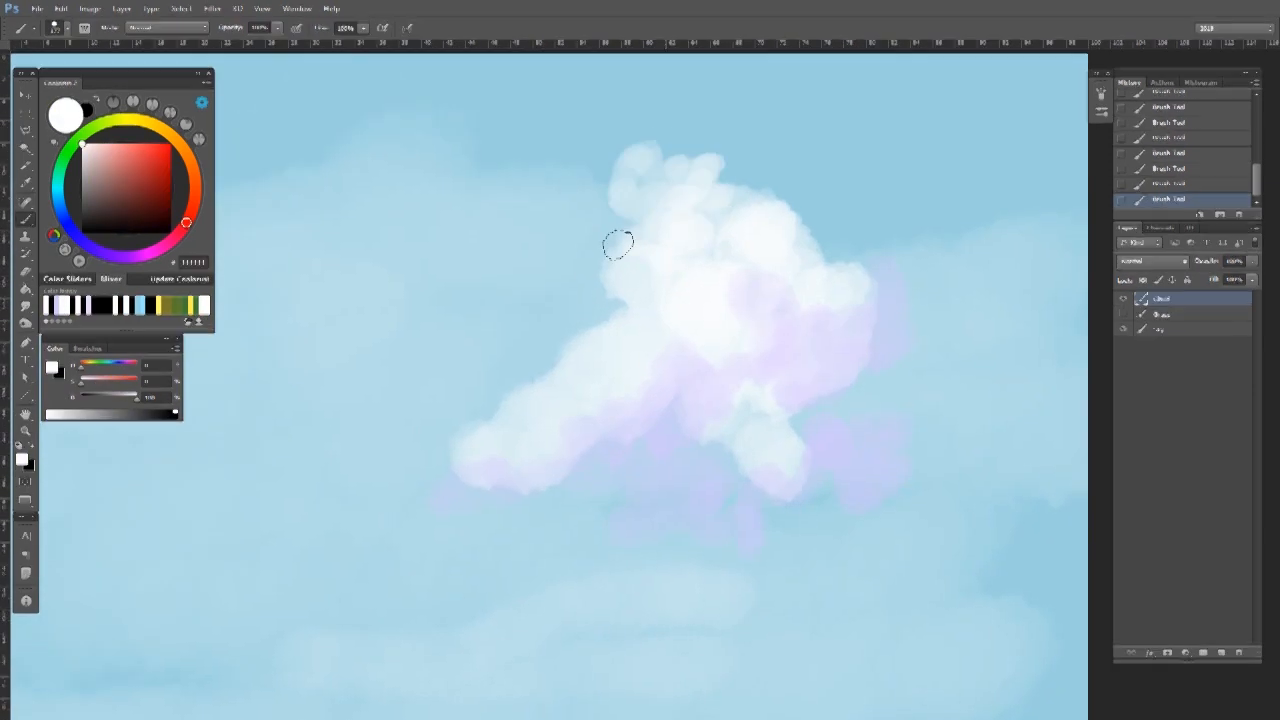
left_click_drag(618, 245, 602, 282)
mouse_move(690, 155)
left_mouse_down()
mouse_move(860, 277)
mouse_move(915, 260)
left_mouse_up()
mouse_move(825, 290)
left_mouse_down()
mouse_move(746, 383)
mouse_move(785, 378)
left_mouse_up()
scroll(683, 357, "down", 1)
mouse_move(550, 375)
left_mouse_down()
mouse_move(445, 461)
mouse_move(515, 296)
left_mouse_up()
left_click_drag(708, 446, 665, 490)
left_click_drag(700, 360, 652, 374)
Add soft dabs beside the cloud's lower-left end and scatter small white dabs across the left part of the sky.
left_click(800, 351, "alt")
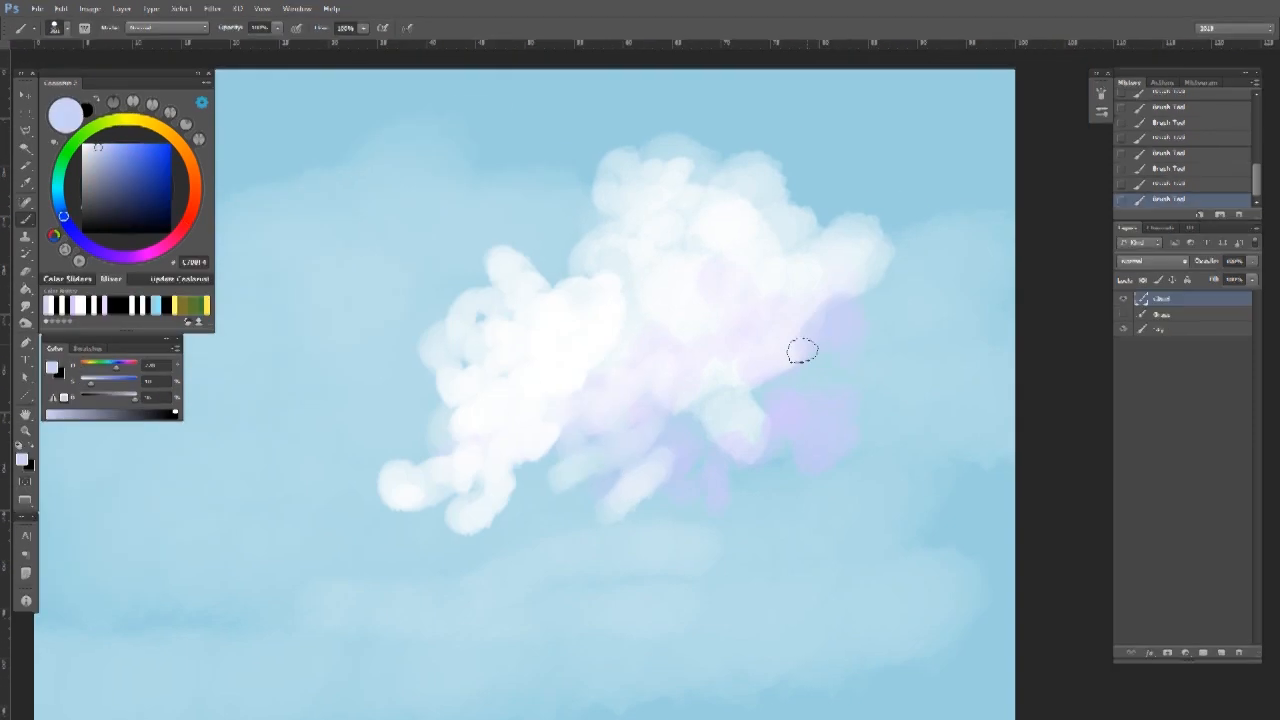
left_click(840, 315, "alt")
left_click_drag(560, 466, 549, 409)
left_click_drag(400, 400, 348, 404)
left_click_drag(406, 400, 667, 473)
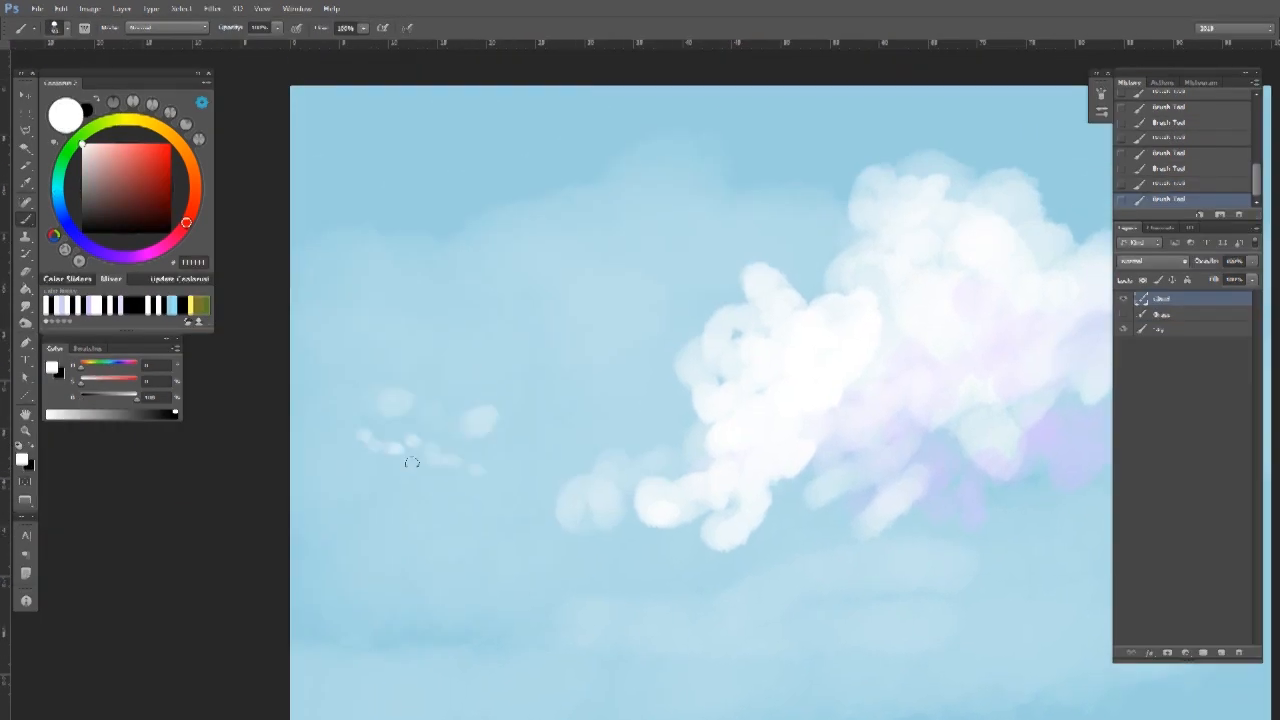
left_click_drag(527, 503, 541, 459)
Outline the scattered white dabs with the Polygonal Lasso and flatten them vertically with Free Transform.
key("l")
left_click(656, 290)
left_click(667, 358)
left_click(632, 388)
left_click(600, 402)
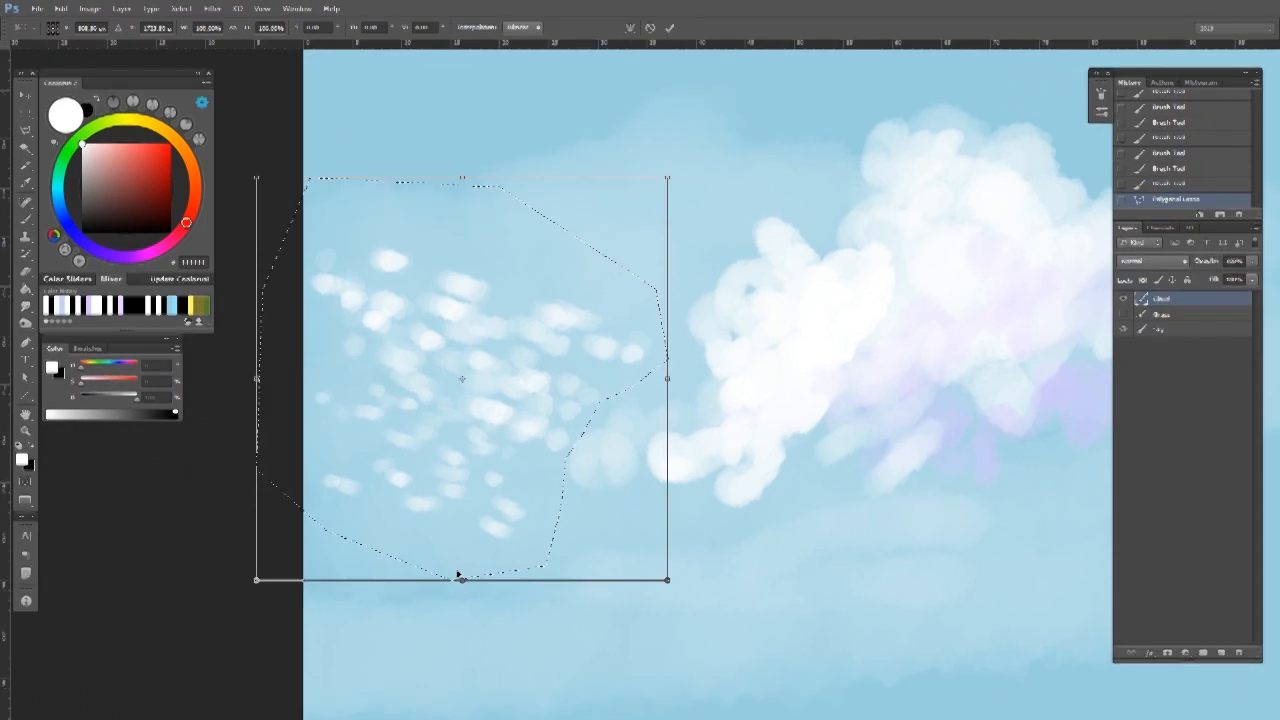
left_click_drag(461, 579, 477, 478)
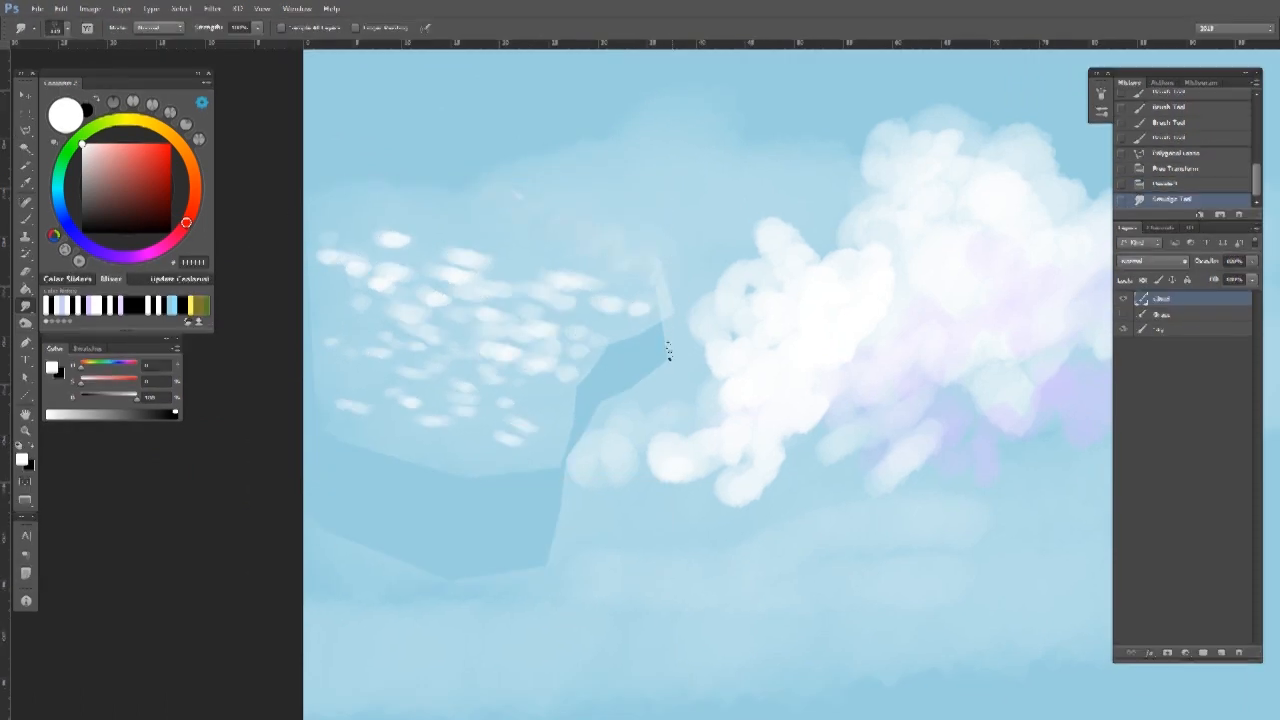
Blend the hard edges around the flattened dabs using the Smudge tool and sampled sky-blue brush strokes.
left_click_drag(541, 498, 540, 554)
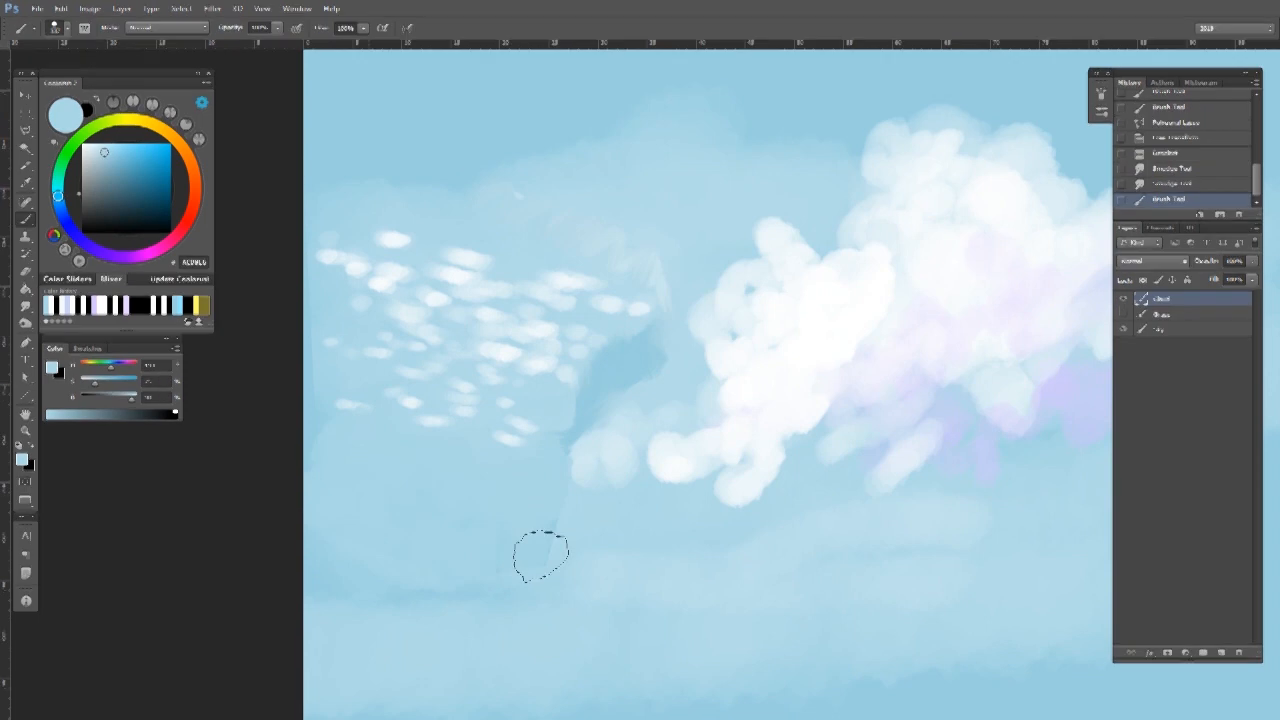
left_click_drag(592, 432, 608, 404)
left_click(591, 371, "alt")
Paint smaller white puffs on top of the main cloud and a second curly white cloud at the right edge.
left_click(777, 344, "ctrl")
left_click_drag(806, 314, 744, 316)
mouse_move(846, 296)
left_mouse_down()
mouse_move(770, 229)
mouse_move(730, 264)
left_mouse_up()
left_click(708, 272, "alt")
left_click_drag(798, 248, 694, 180)
mouse_move(821, 329)
left_mouse_down()
mouse_move(837, 297)
mouse_move(891, 331)
mouse_move(858, 418)
left_mouse_up()
left_click_drag(795, 488, 752, 493)
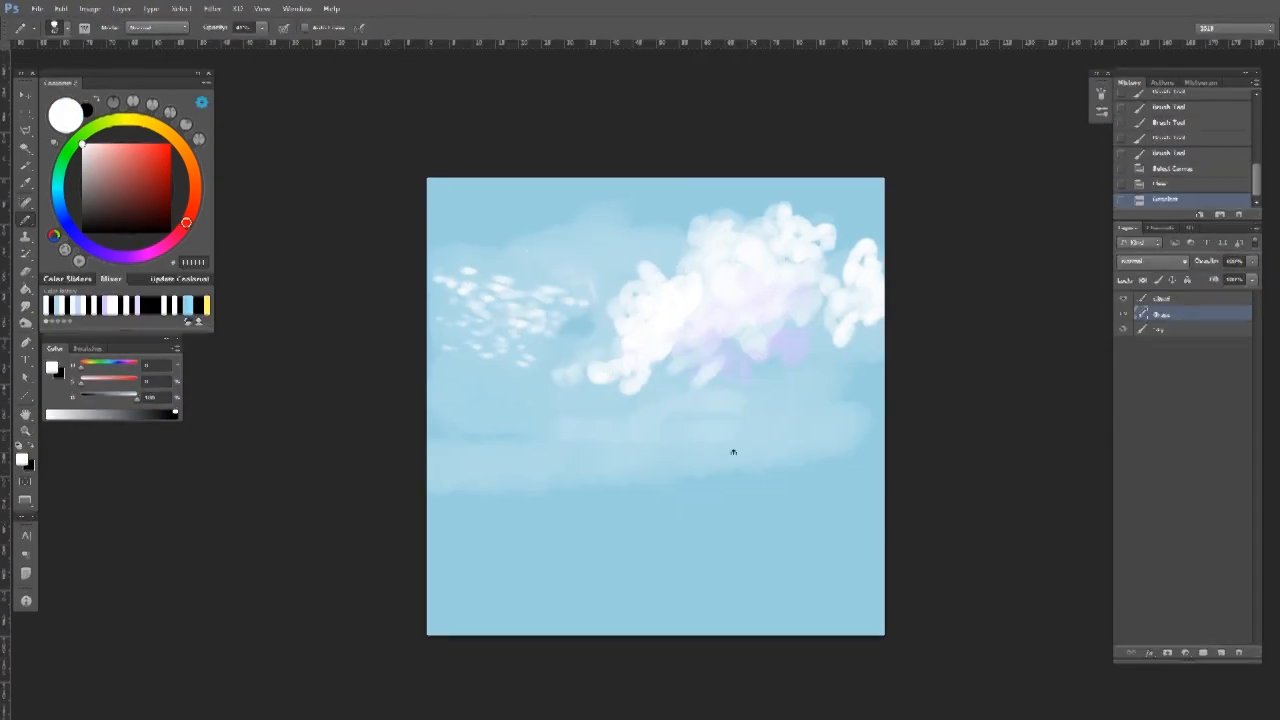
Switch to the grass brush for the Grass layer, check its Scattering settings and enable Color Dynamics.
right_click(731, 449)
key("F5")
left_click(698, 133)
left_click(690, 146)
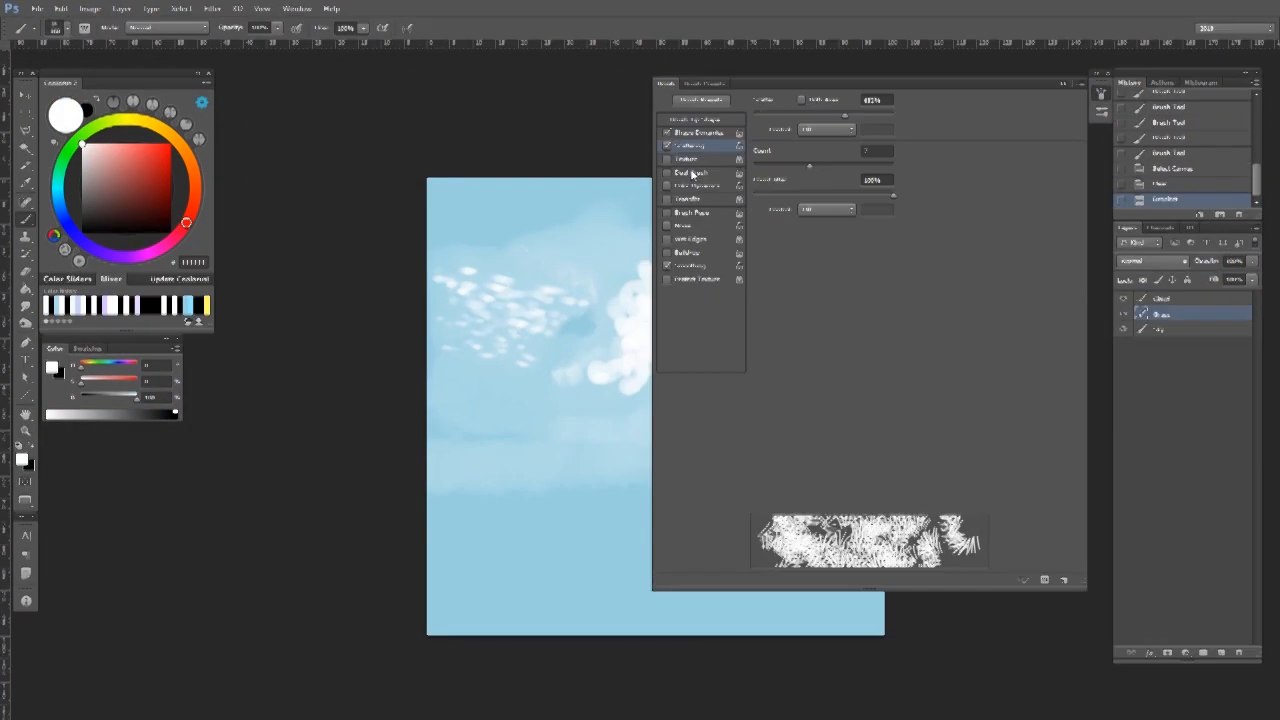
left_click_drag(591, 500, 488, 480)
left_click(698, 186)
Set the background colour to pale yellow and the foreground colour to medium green.
left_click(132, 120)
left_click(118, 147)
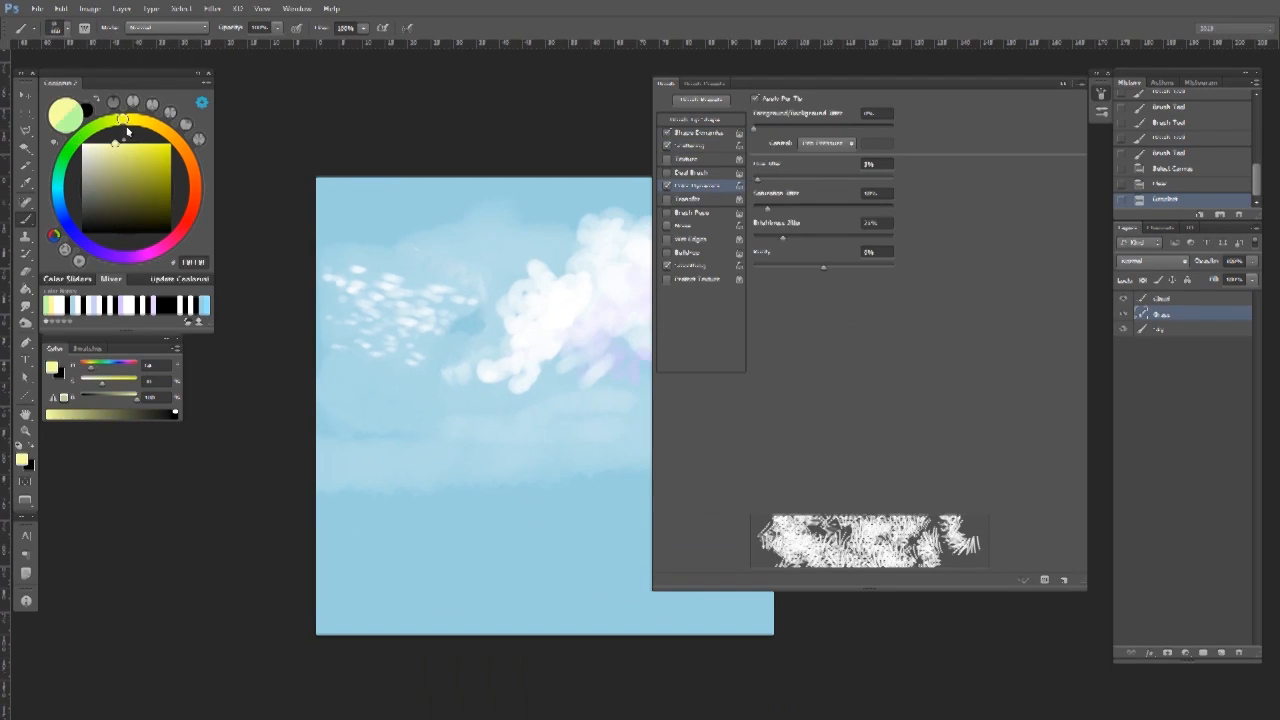
key("x")
left_click(77, 141)
left_click(157, 177)
Undo the first grass test stroke, close the brush settings and cover the lower part of the canvas with green-and-yellow grass.
mouse_move(610, 480)
left_mouse_down()
mouse_move(548, 514)
mouse_move(460, 521)
left_mouse_up()
key("ctrl+z")
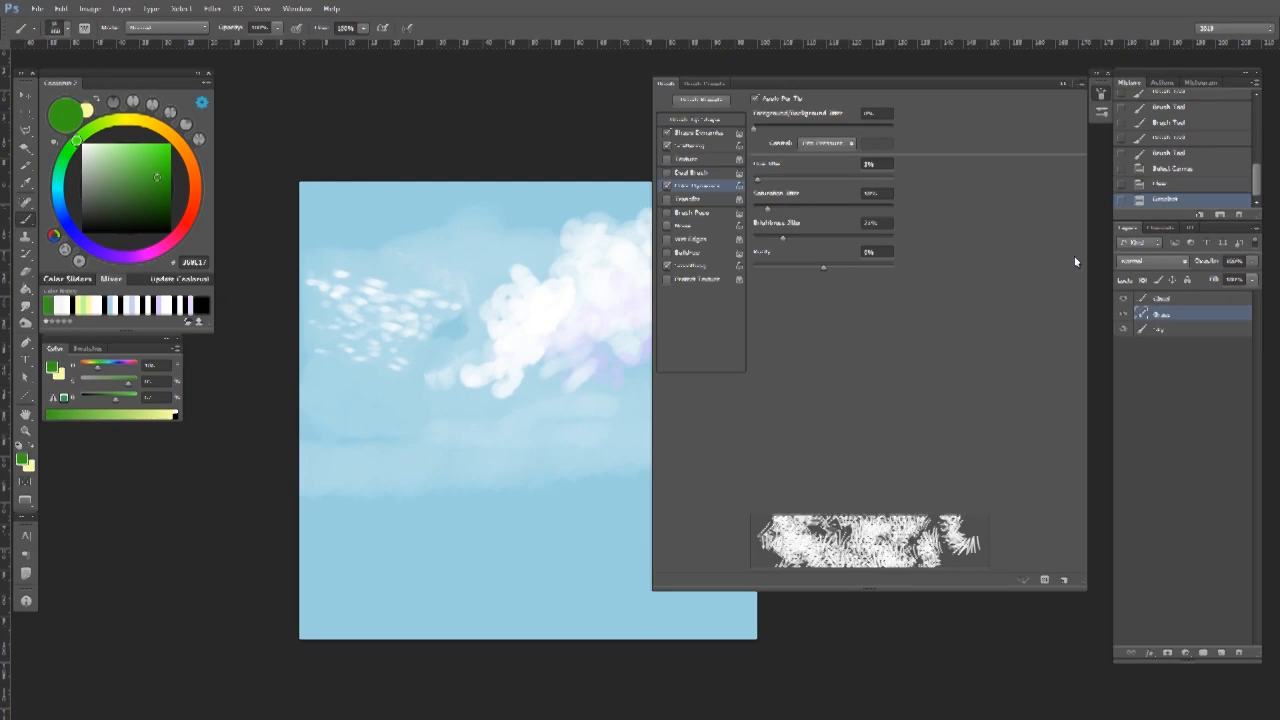
left_click(1063, 84)
left_click_drag(590, 520, 690, 484)
left_click_drag(645, 465, 691, 569)
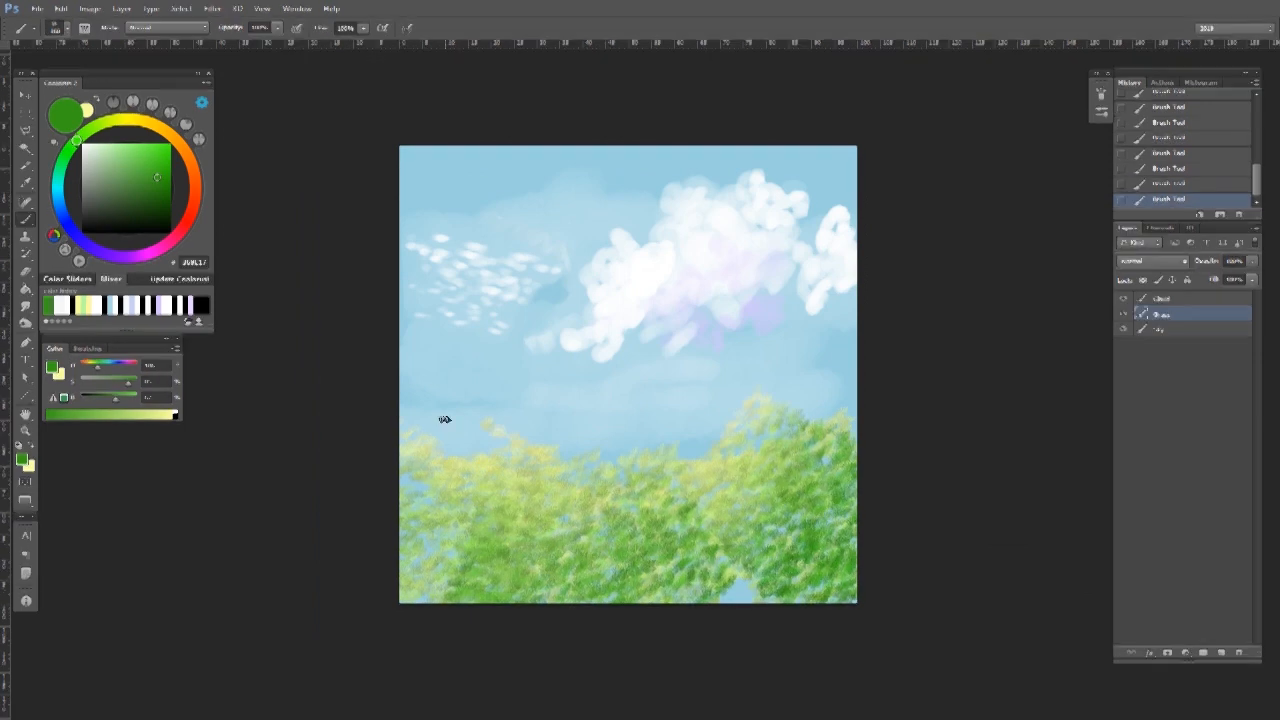
Add taller grass tufts along the middle of the horizon, reaching up into the sky.
scroll(645, 430, "up", 5)
mouse_move(706, 390)
left_mouse_down()
mouse_move(708, 460)
mouse_move(650, 392)
left_mouse_up()
left_click_drag(642, 335, 668, 407)
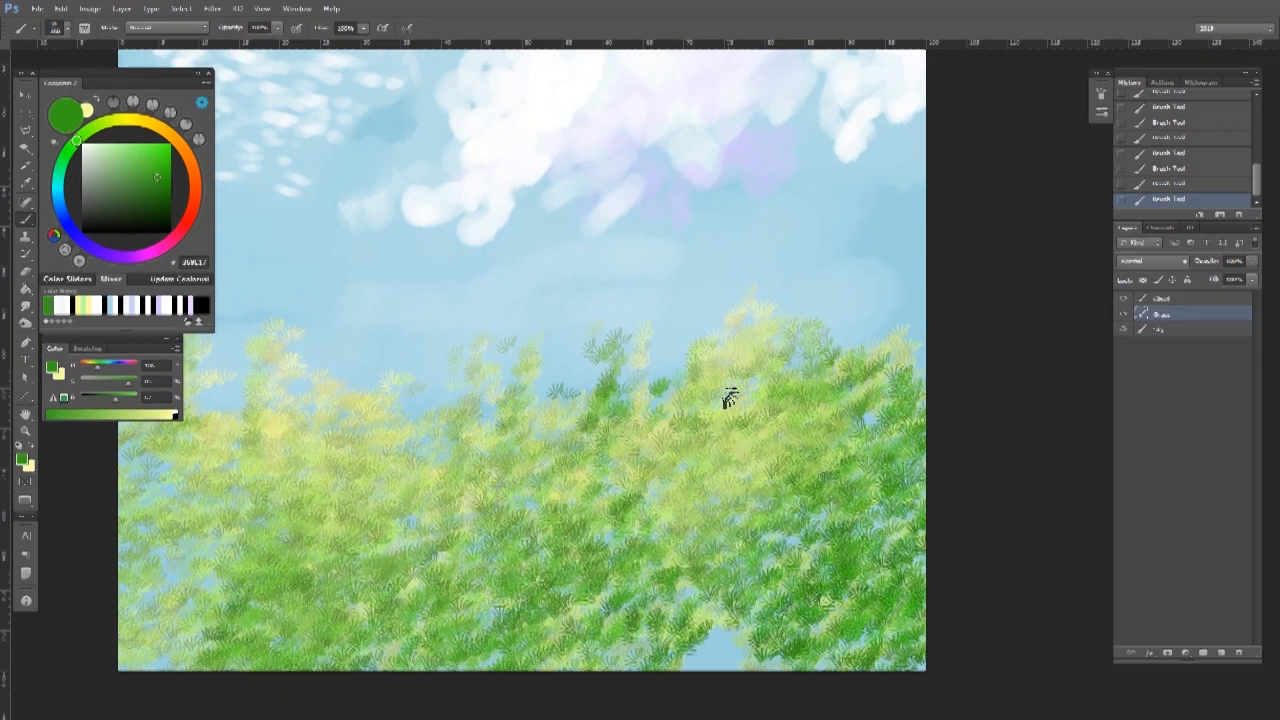
Disable Scattering, paint a short unscattered grass stroke near the horizon, and re-enable Scattering.
left_click(1101, 93)
left_click(667, 146)
left_click_drag(600, 430, 565, 426)
left_click(667, 146)
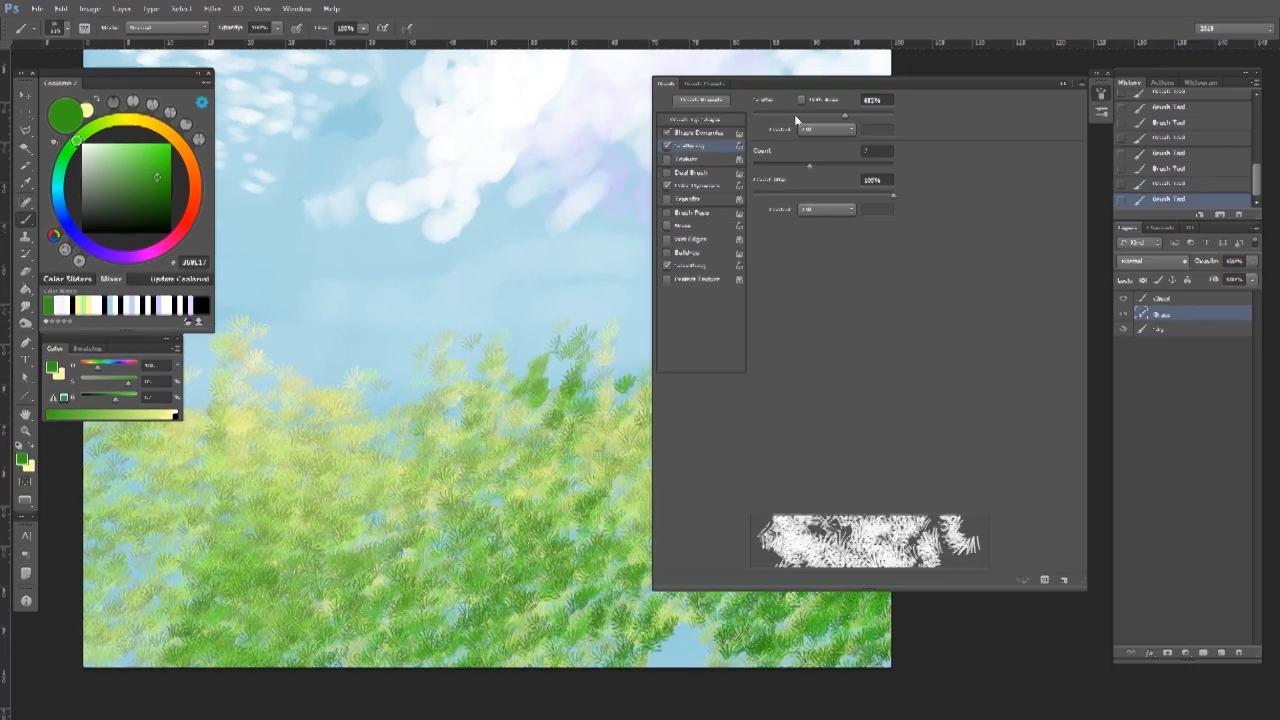
Disable Color Dynamics for the grass brush and paint green grass over the bare patch at the field's lower edge.
left_click(787, 117)
left_click_drag(563, 357, 438, 269)
left_click(697, 186)
left_click(1063, 84)
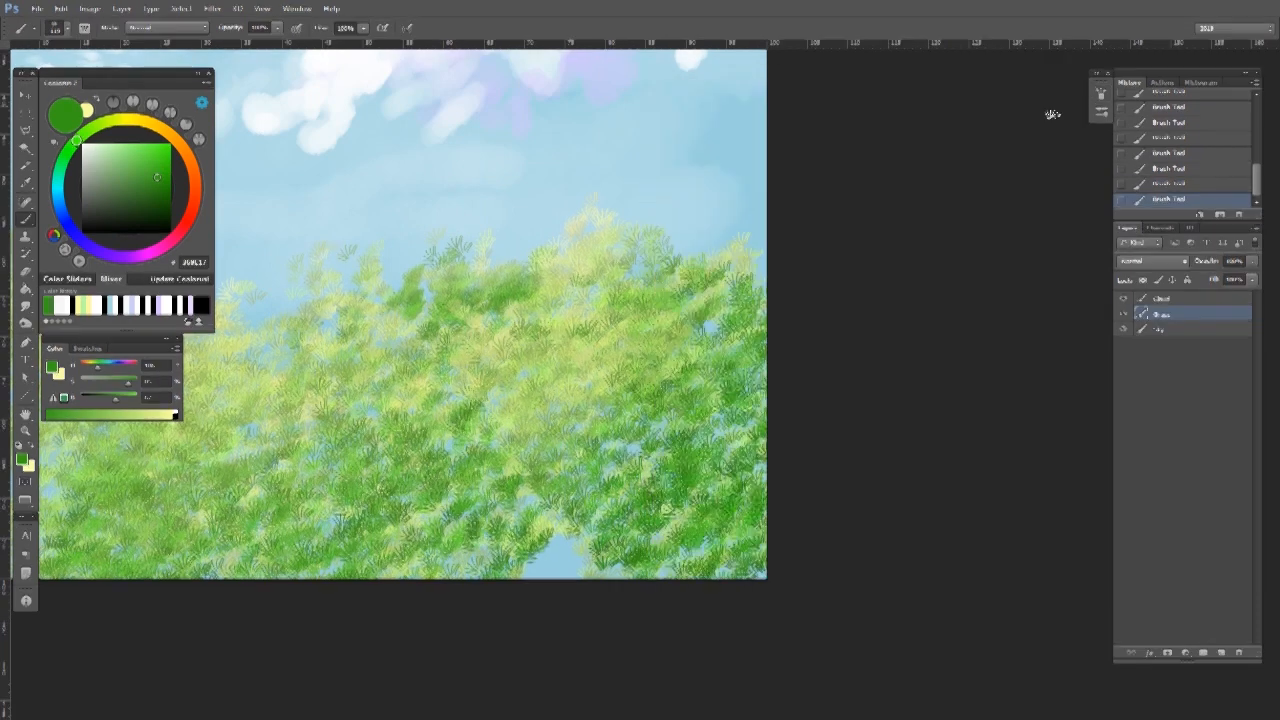
left_click_drag(554, 415, 662, 375)
left_click_drag(628, 518, 690, 515)
Enlarge the grass brush and enable Transfer for it.
right_click(695, 290)
left_click(820, 101)
left_click(1101, 93)
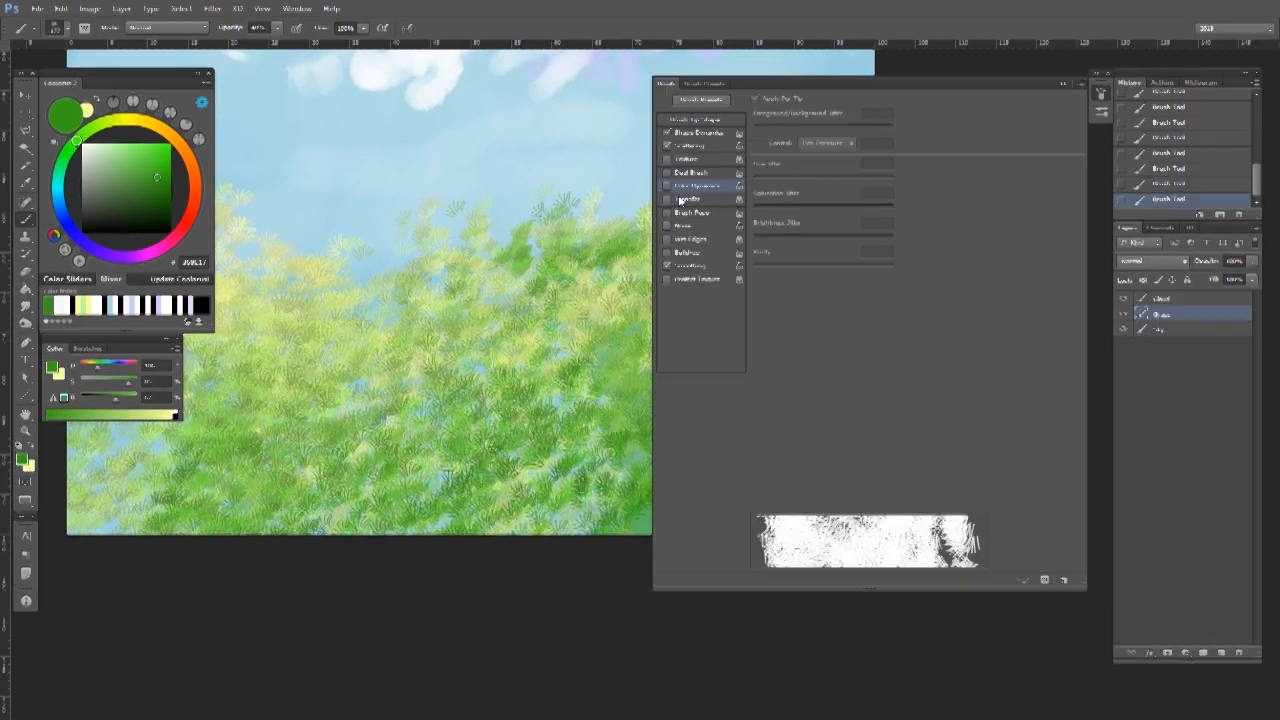
left_click(671, 200)
left_click(1101, 93)
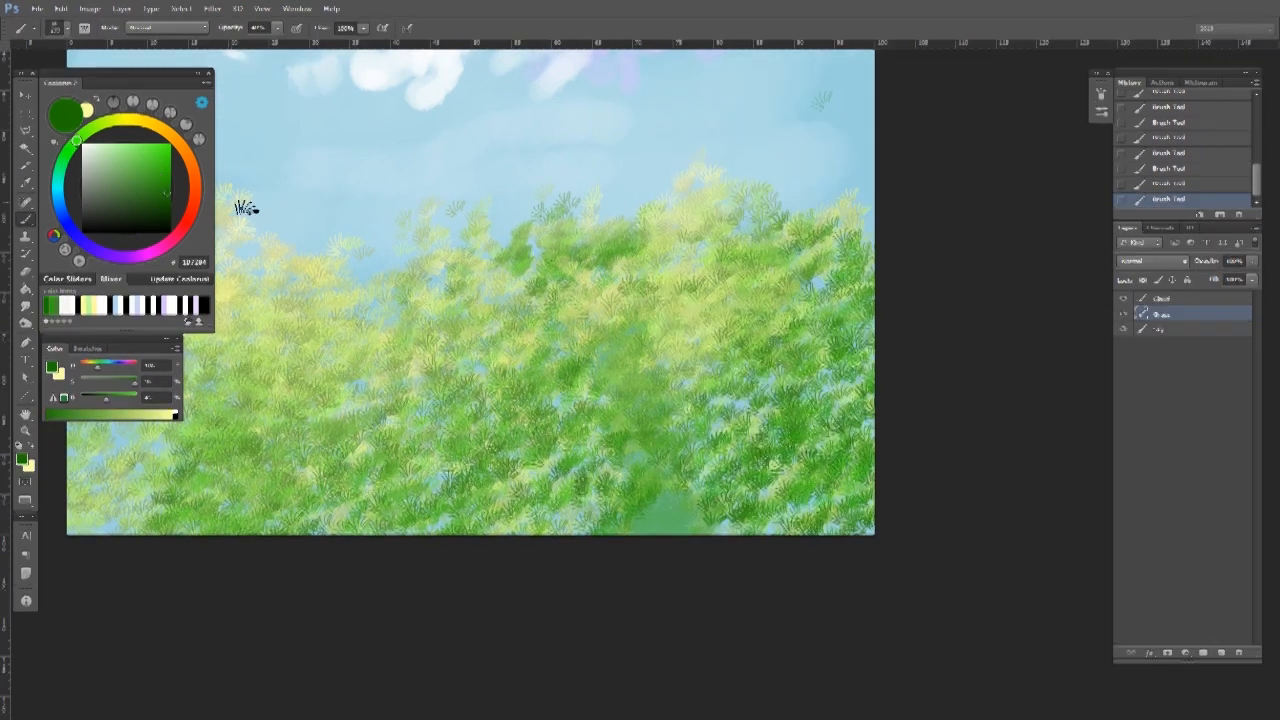
Blend translucent darker green over the field and its horizon, and add a new layer beneath the grass layer.
left_click_drag(717, 385, 797, 454)
left_click_drag(490, 340, 391, 363)
left_click_drag(600, 345, 569, 365)
left_click_drag(660, 338, 708, 318)
left_click_drag(837, 300, 885, 275)
left_click_drag(675, 377, 854, 415)
left_click_drag(385, 335, 313, 356)
left_click_drag(365, 500, 334, 417)
left_click_drag(305, 465, 534, 417)
left_click_drag(683, 345, 577, 413)
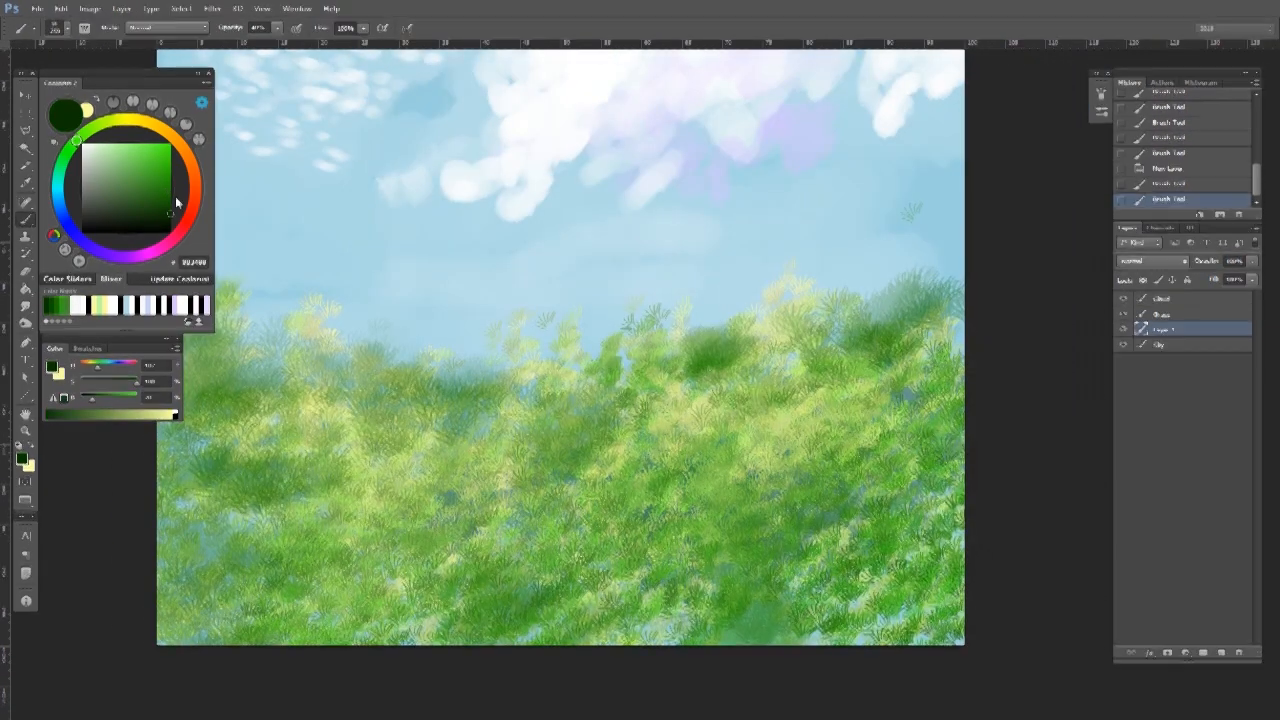
Fill the blue gaps behind the grass with dark green on the new layer.
left_click_drag(405, 497, 550, 500)
left_click_drag(345, 430, 411, 538)
left_click_drag(768, 597, 880, 625)
left_click_drag(960, 648, 826, 608)
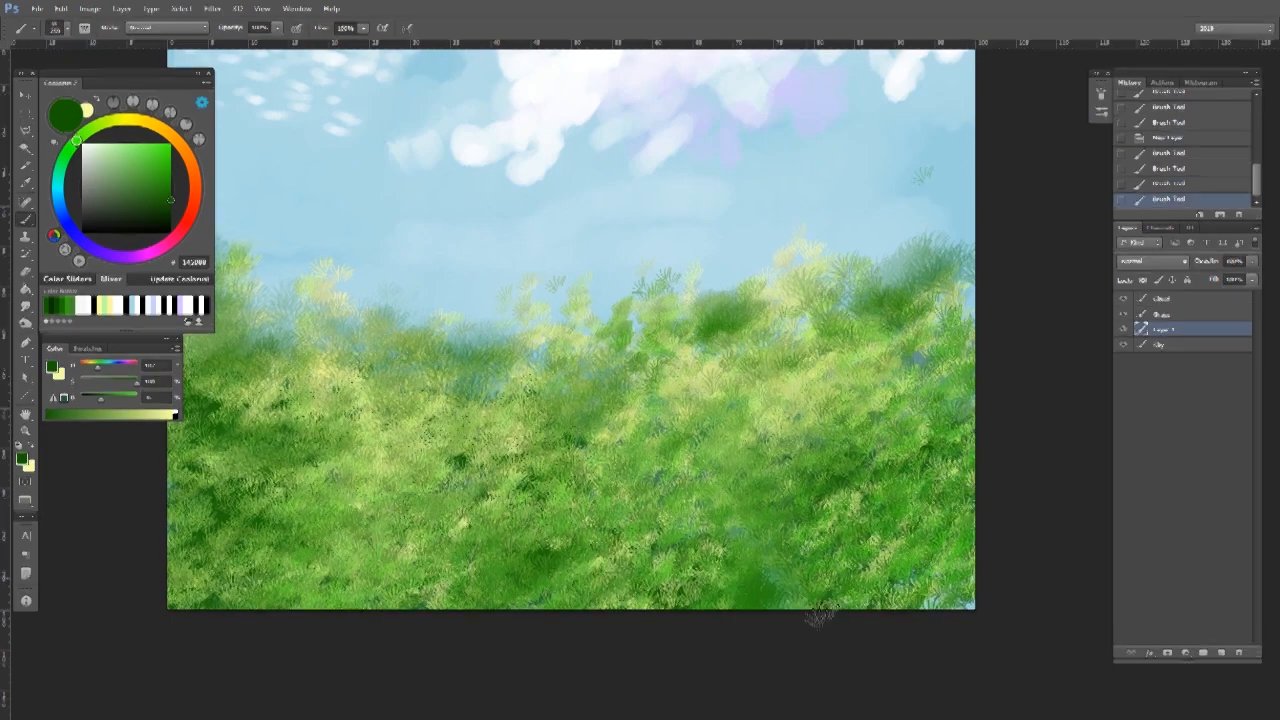
Paint distant foliage in pale green and grey-blue behind the grass along the horizon, with sampled green on the right slope.
mouse_move(562, 385)
left_mouse_down()
mouse_move(582, 428)
mouse_move(492, 382)
mouse_move(597, 330)
left_mouse_up()
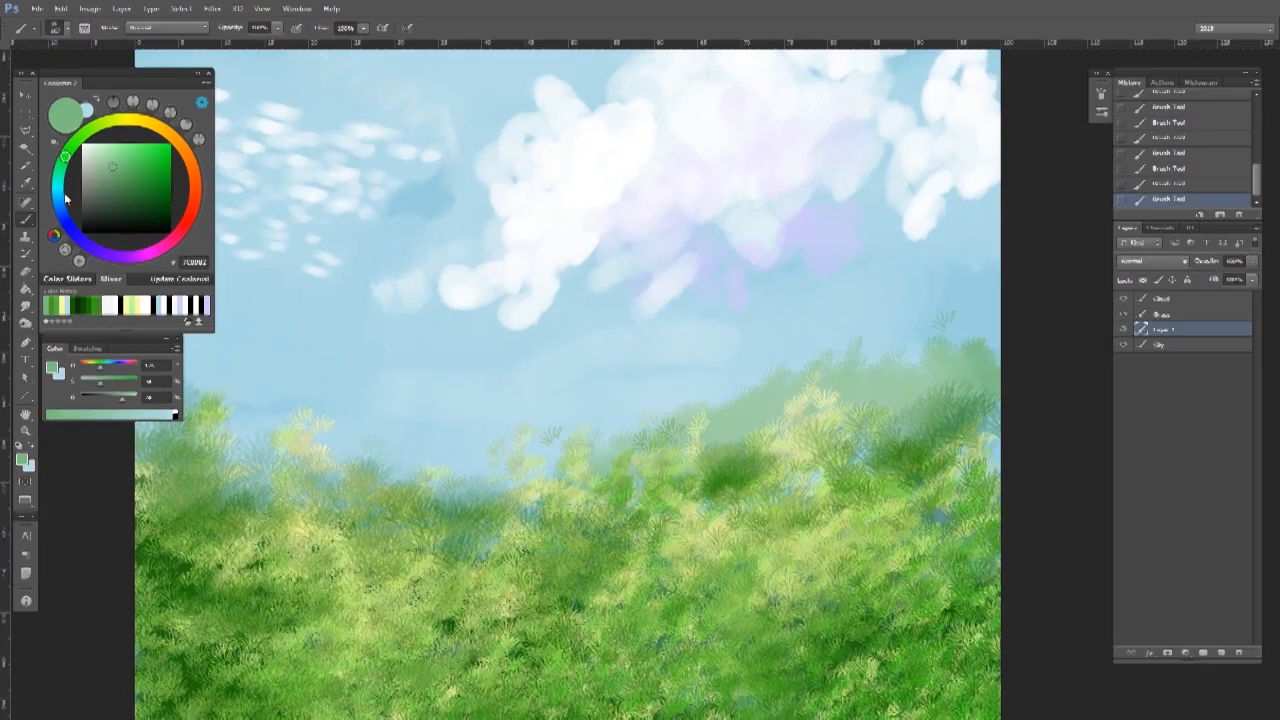
left_click_drag(858, 357, 970, 340)
left_click_drag(847, 481, 949, 491)
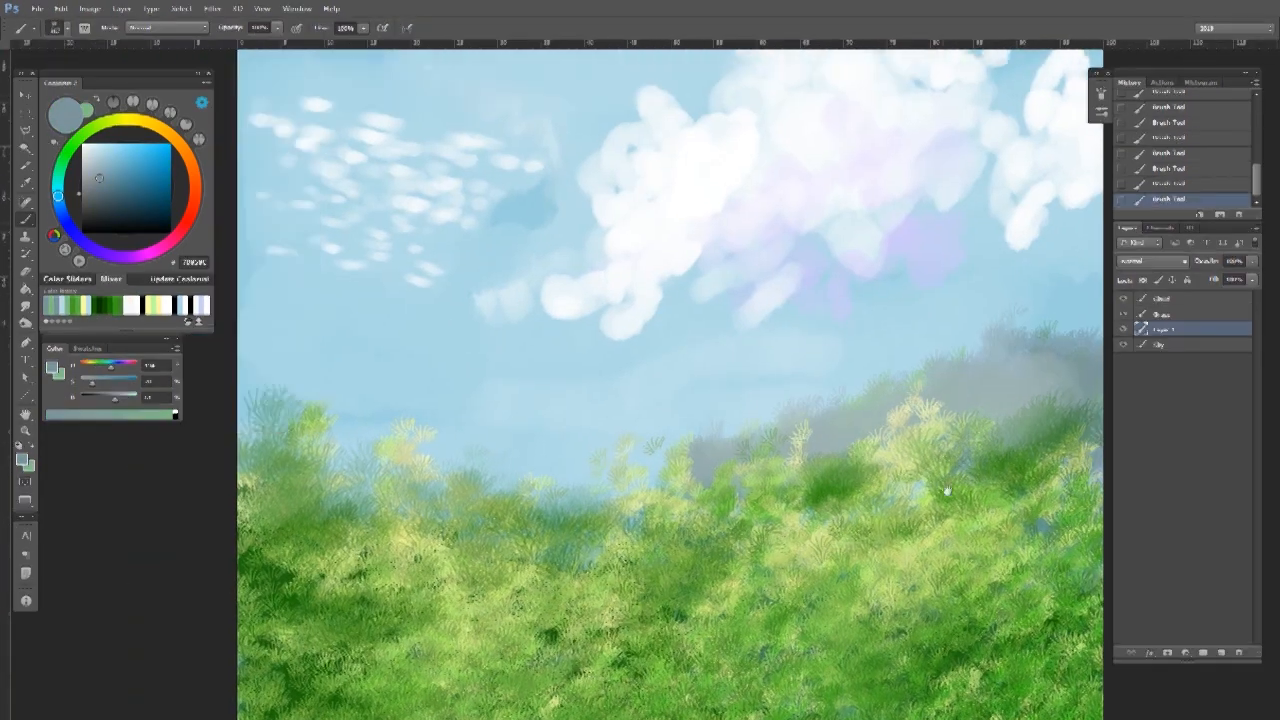
left_click_drag(640, 458, 266, 437)
left_click_drag(790, 419, 725, 455)
left_click_drag(1025, 534, 943, 492)
left_click(872, 440, "alt")
left_click_drag(900, 385, 833, 400)
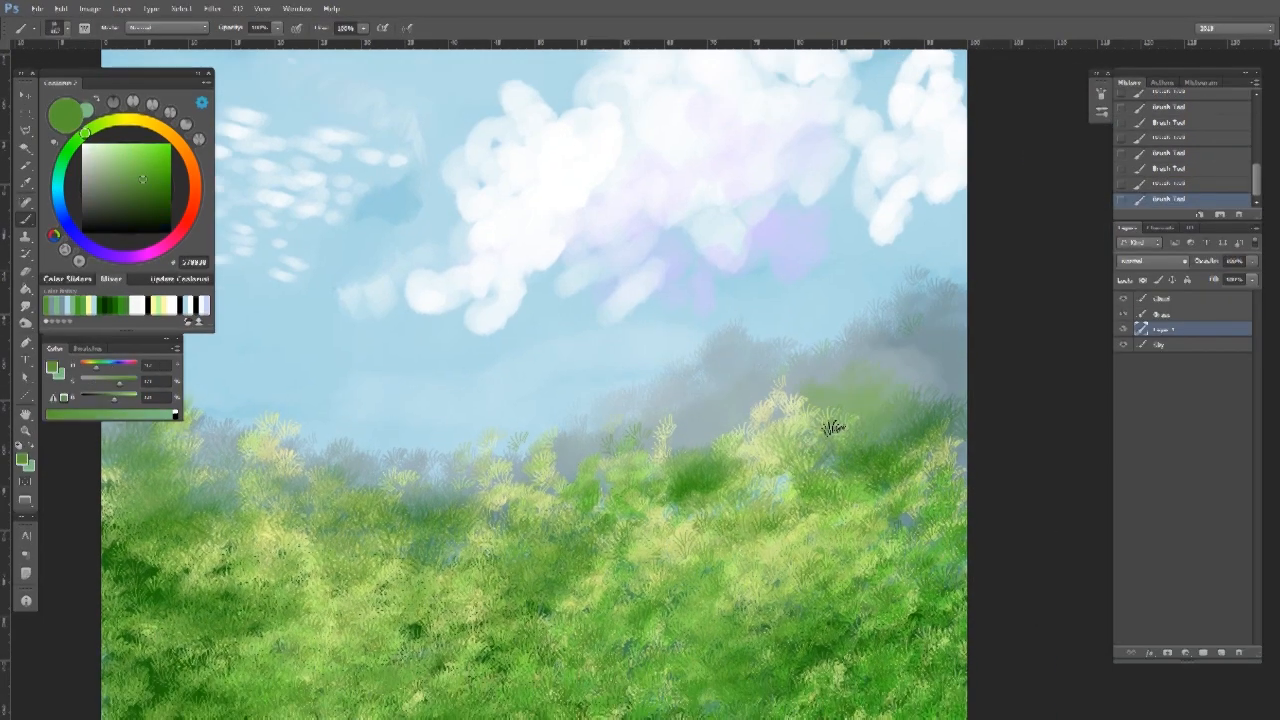
Soften the horizon with sampled blue and green tones and add dark olive shading in the middle of the field.
left_click_drag(765, 332, 837, 352)
left_click(222, 205, "alt")
left_click_drag(894, 430, 951, 432)
left_click_drag(485, 458, 735, 489)
left_click(640, 530, "alt")
left_click_drag(710, 482, 593, 492)
scroll(373, 442, "down", 1)
left_click_drag(823, 604, 715, 541)
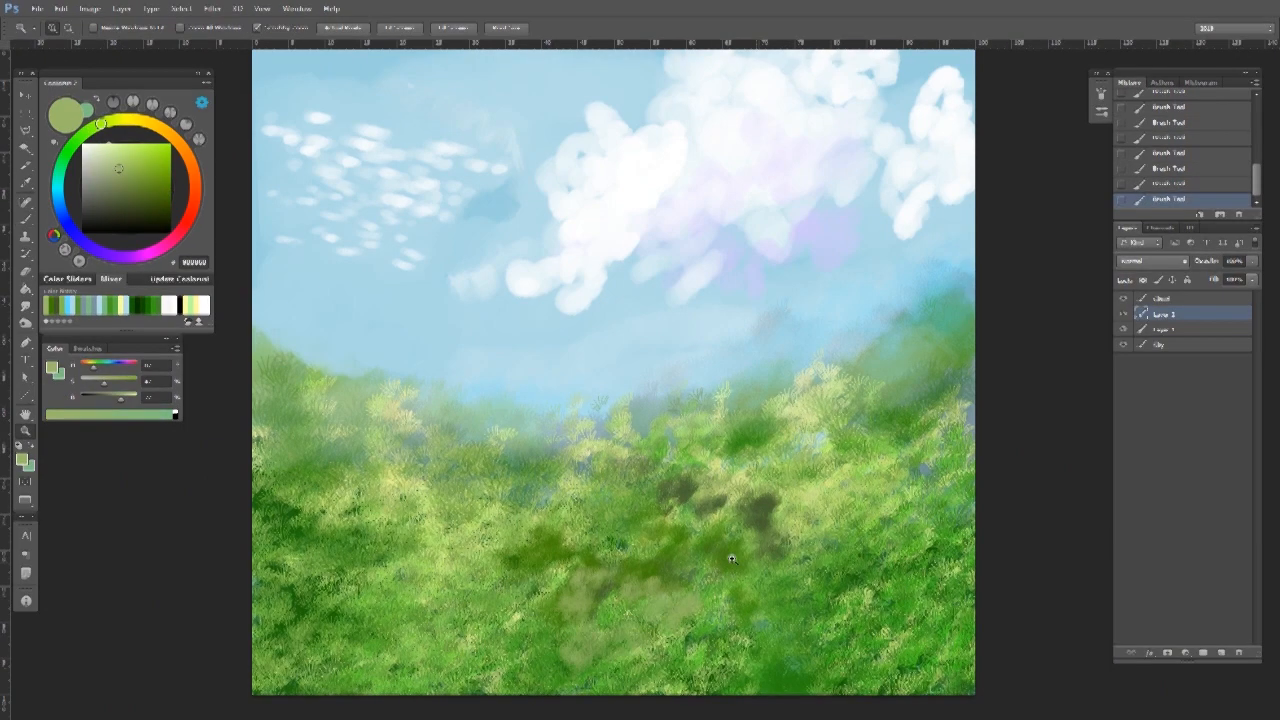
Select the Cloud layer, choose the Cloud 1 brush and paint solid white puffs on the large cloud's left part.
left_click_drag(732, 559, 752, 559)
left_click_drag(752, 559, 750, 655)
left_click(1163, 299)
mouse_move(730, 488)
left_mouse_down()
mouse_move(680, 520)
mouse_move(678, 448)
left_mouse_up()
left_click_drag(600, 420, 671, 372)
right_click(672, 372)
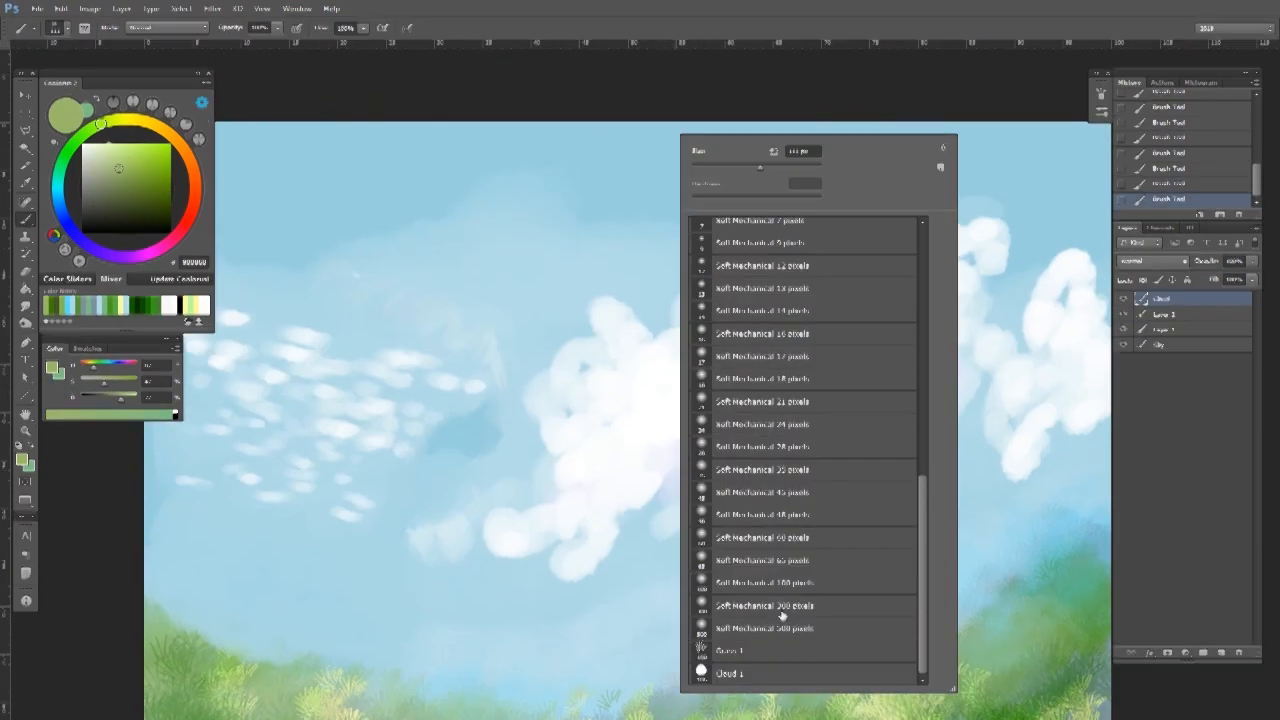
left_click(732, 673)
right_click(659, 362, "alt")
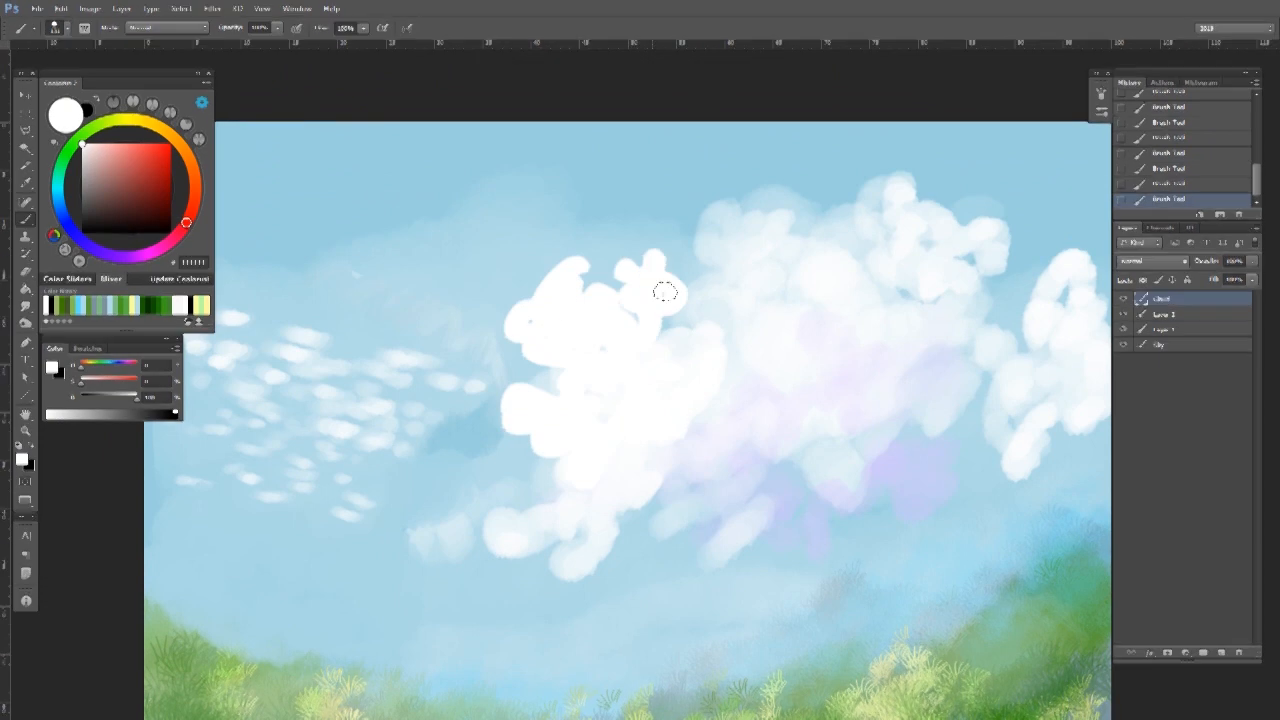
Handwrite a note starting "Remember to save your" across the sky with the black Pencil tool on a new layer.
left_click(1101, 99)
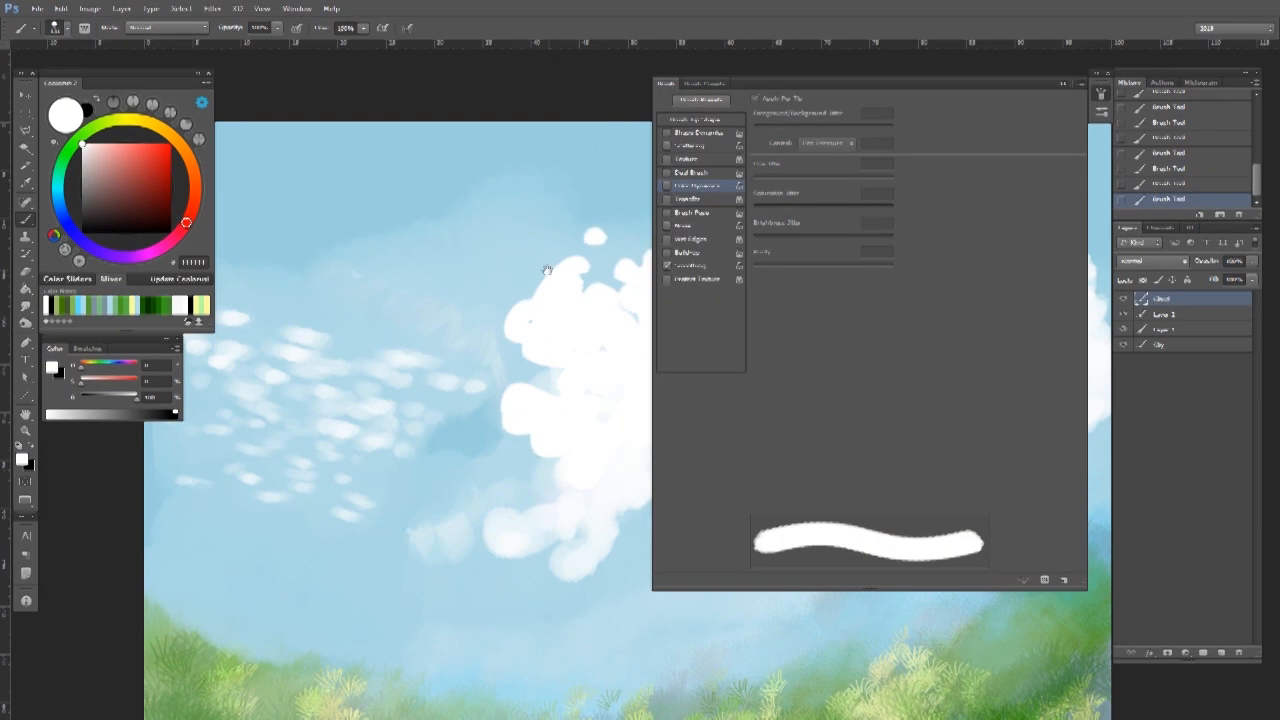
key("shift+b")
left_click_drag(527, 274, 543, 299)
key("x")
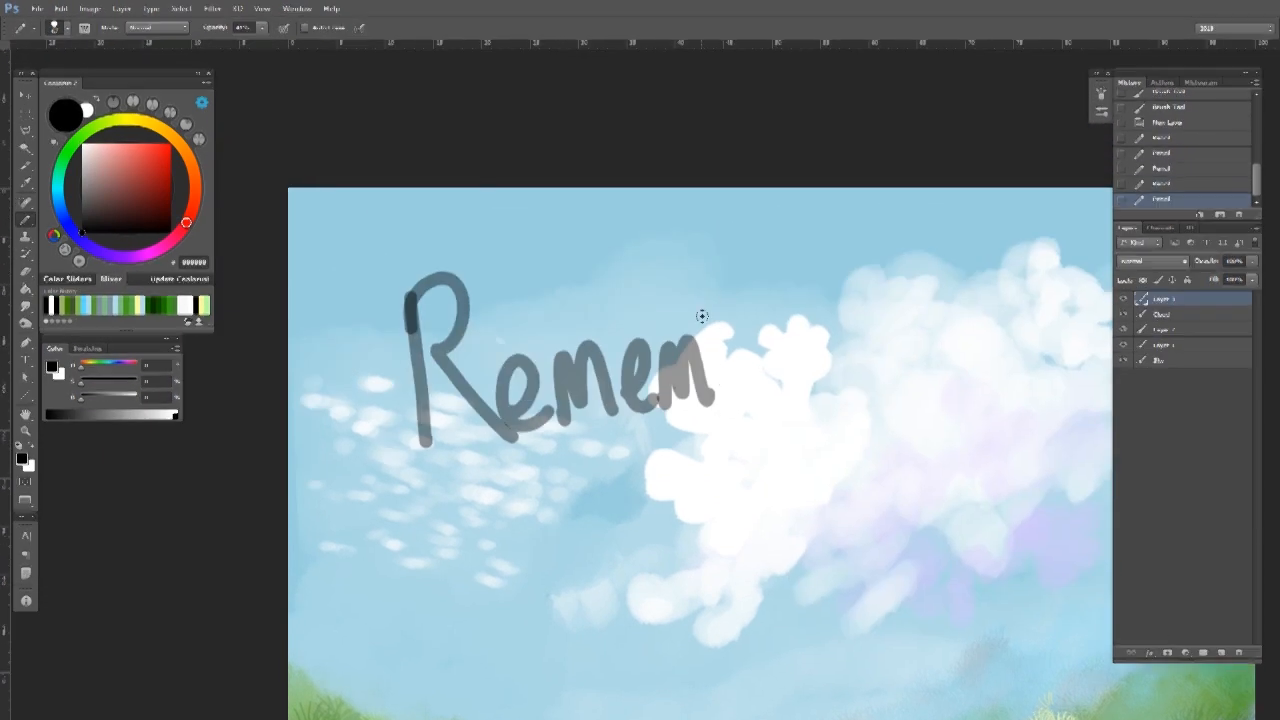
left_click_drag(708, 291, 766, 378)
left_click_drag(766, 378, 873, 331)
left_click_drag(640, 440, 628, 413)
left_click_drag(447, 454, 455, 501)
left_click_drag(683, 459, 745, 450)
left_click_drag(820, 430, 728, 435)
left_click_drag(737, 397, 752, 447)
mouse_move(836, 377)
left_mouse_down()
mouse_move(846, 403)
mouse_move(928, 343)
left_mouse_up()
left_click_drag(560, 500, 617, 427)
left_click_drag(452, 483, 483, 546)
left_click_drag(532, 542, 528, 519)
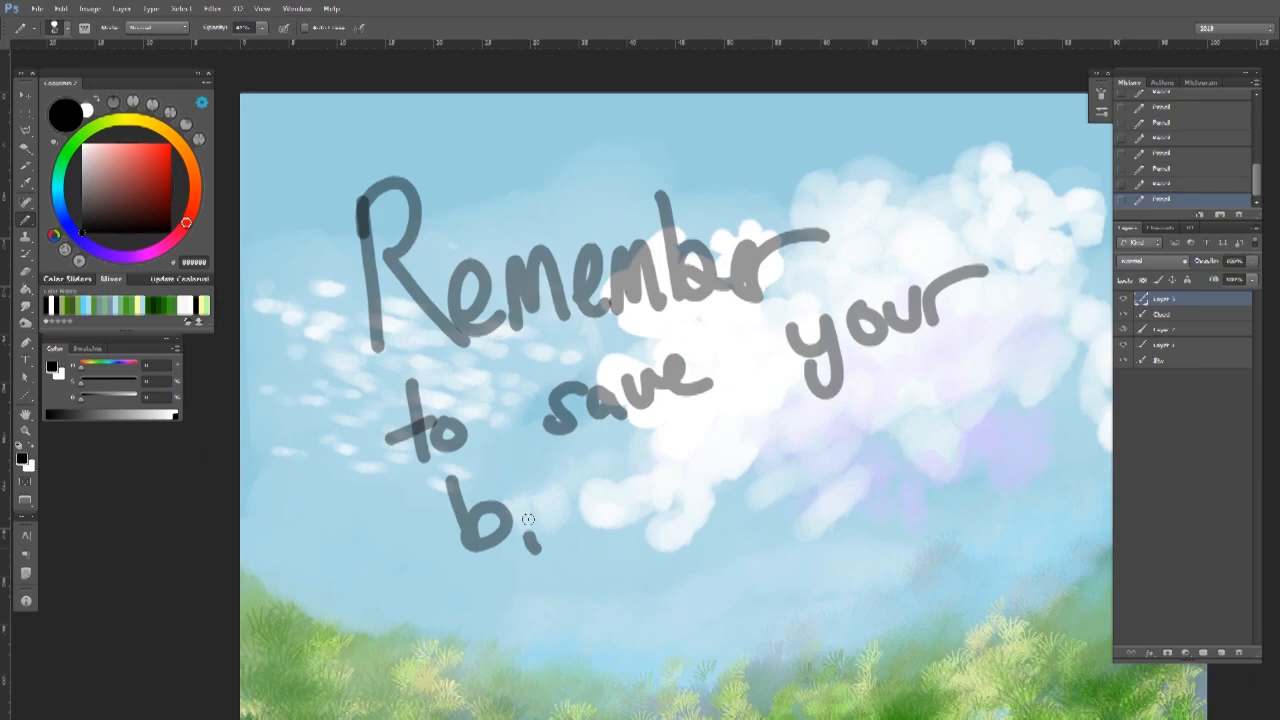
Finish the handwritten note and draw a squinting, open-mouthed face beside it.
left_click_drag(778, 454, 749, 503)
left_click_drag(900, 440, 718, 432)
left_click_drag(676, 420, 680, 477)
mouse_move(785, 400)
left_mouse_down()
mouse_move(794, 443)
mouse_move(808, 446)
left_mouse_up()
left_click_drag(712, 508, 712, 516)
mouse_move(664, 540)
left_mouse_down()
mouse_move(754, 557)
mouse_move(708, 512)
left_mouse_up()
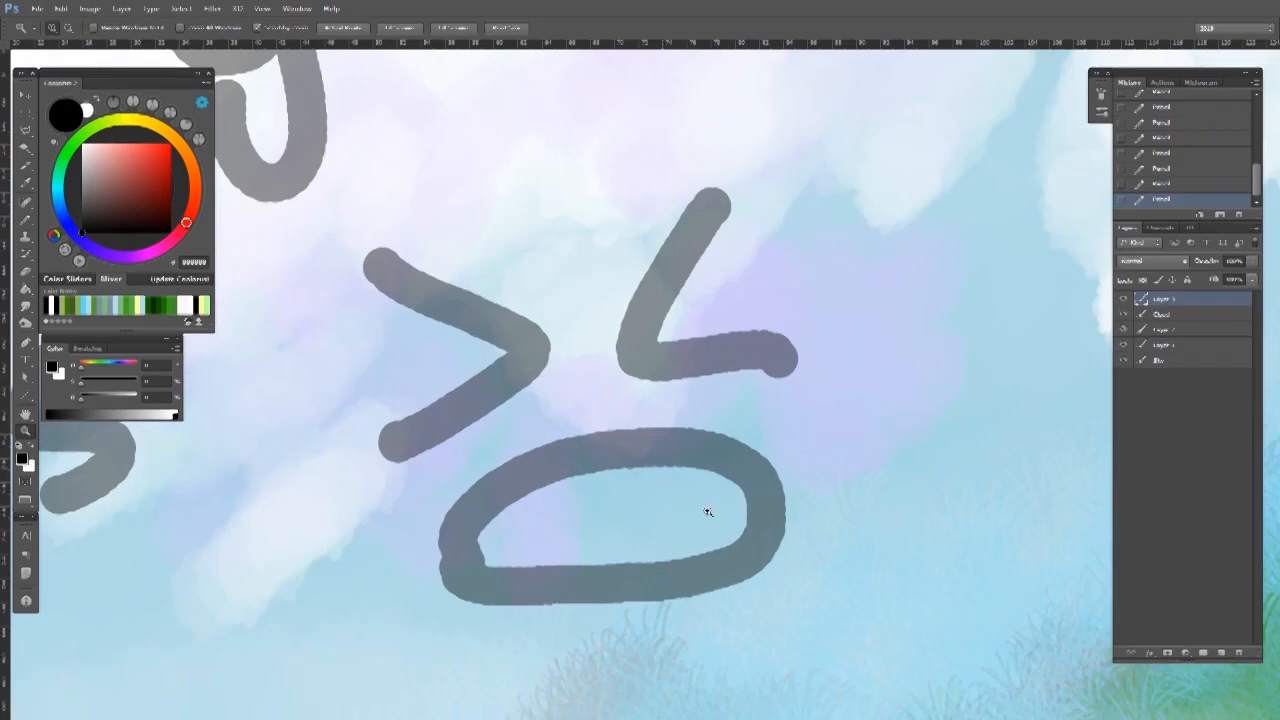
Delete the handwritten note's layer, return to the Brush tool and undo the black test dab on the cloud.
left_click_drag(1160, 337, 1239, 653)
left_click_drag(1060, 603, 880, 560)
key("b")
left_click_drag(712, 417, 643, 371)
left_click(574, 480)
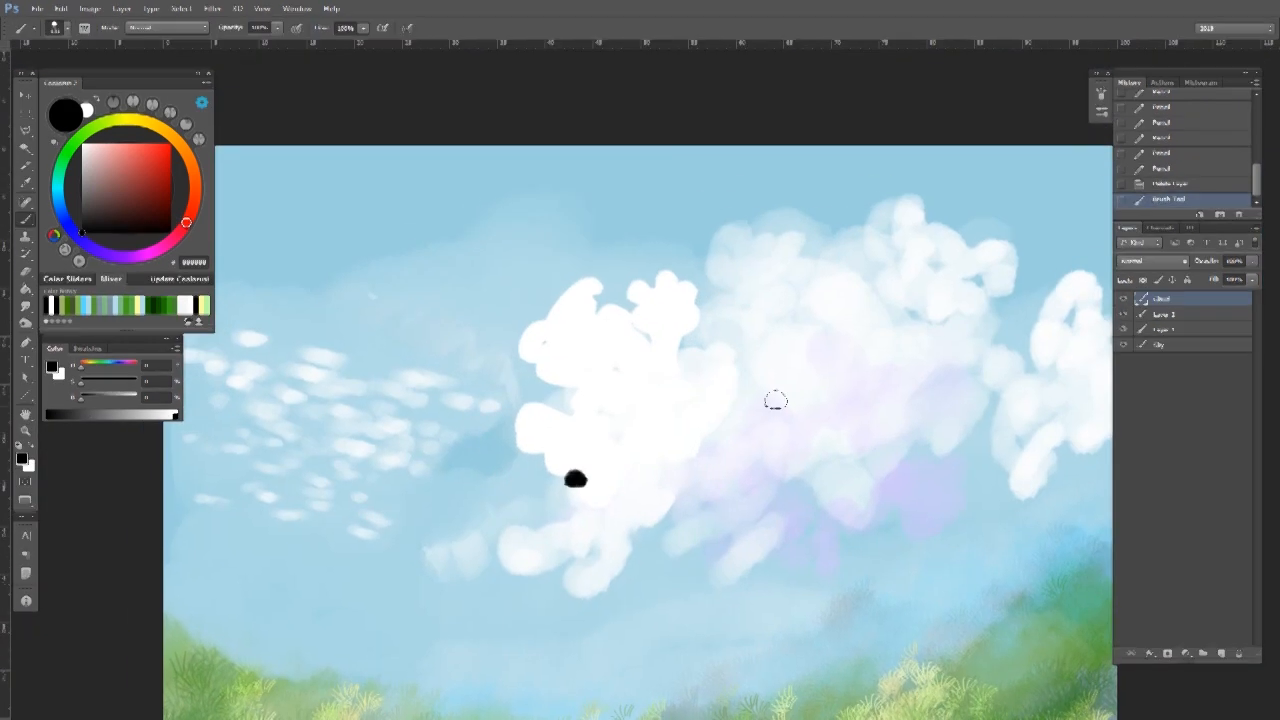
key("ctrl+z")
Enable Transfer and Shape Dynamics for the cloud brush, leaving Scattering off.
left_click(1101, 93)
left_click(667, 199)
left_click(668, 147)
left_click(667, 133)
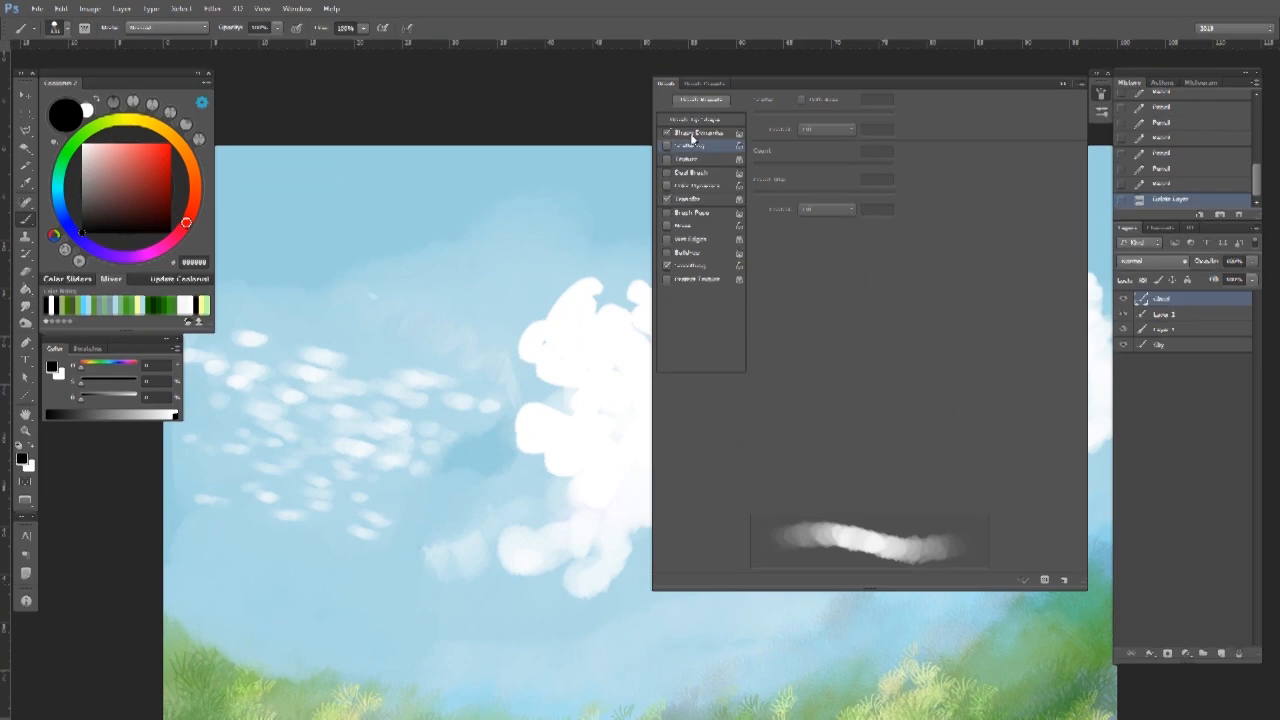
Save the current brush as a new preset named Cloud Brush and close the brush settings.
left_click(1064, 580)
mouse_move(600, 300)
left_mouse_down()
mouse_move(581, 298)
mouse_move(703, 277)
mouse_move(660, 284)
mouse_move(750, 310)
left_mouse_up()
type("Cloud Brush")
key("Return")
left_click(1101, 93)
Add white puffs to the large cloud's left part and shade its lower area with muted blue.
key("x")
mouse_move(798, 429)
left_mouse_down()
mouse_move(671, 407)
mouse_move(640, 366)
left_mouse_up()
left_click(380, 290, "alt")
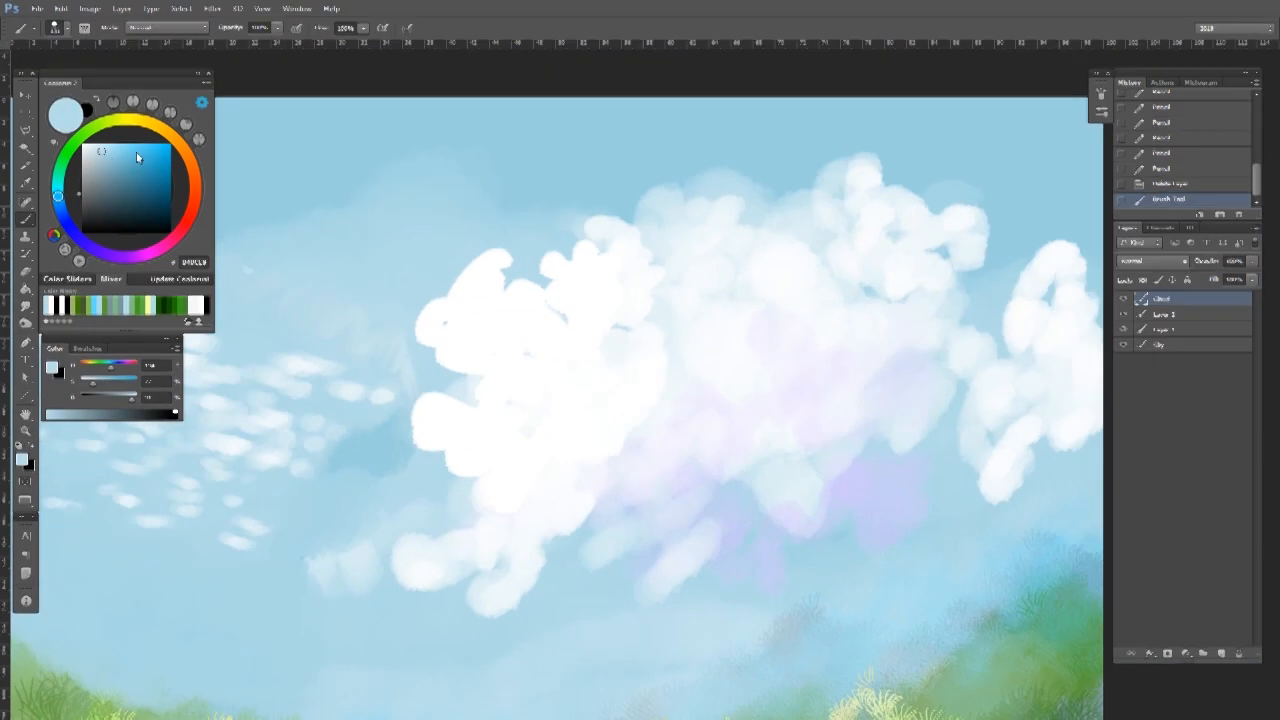
mouse_move(613, 455)
left_mouse_down()
mouse_move(635, 443)
mouse_move(560, 478)
left_mouse_up()
mouse_move(680, 434)
left_mouse_down()
mouse_move(629, 434)
mouse_move(680, 434)
left_mouse_up()
left_click(690, 440, "alt")
Paint a white and pale yellow sun at the upper edge of the sky, left of the large cloud.
key("shift+b")
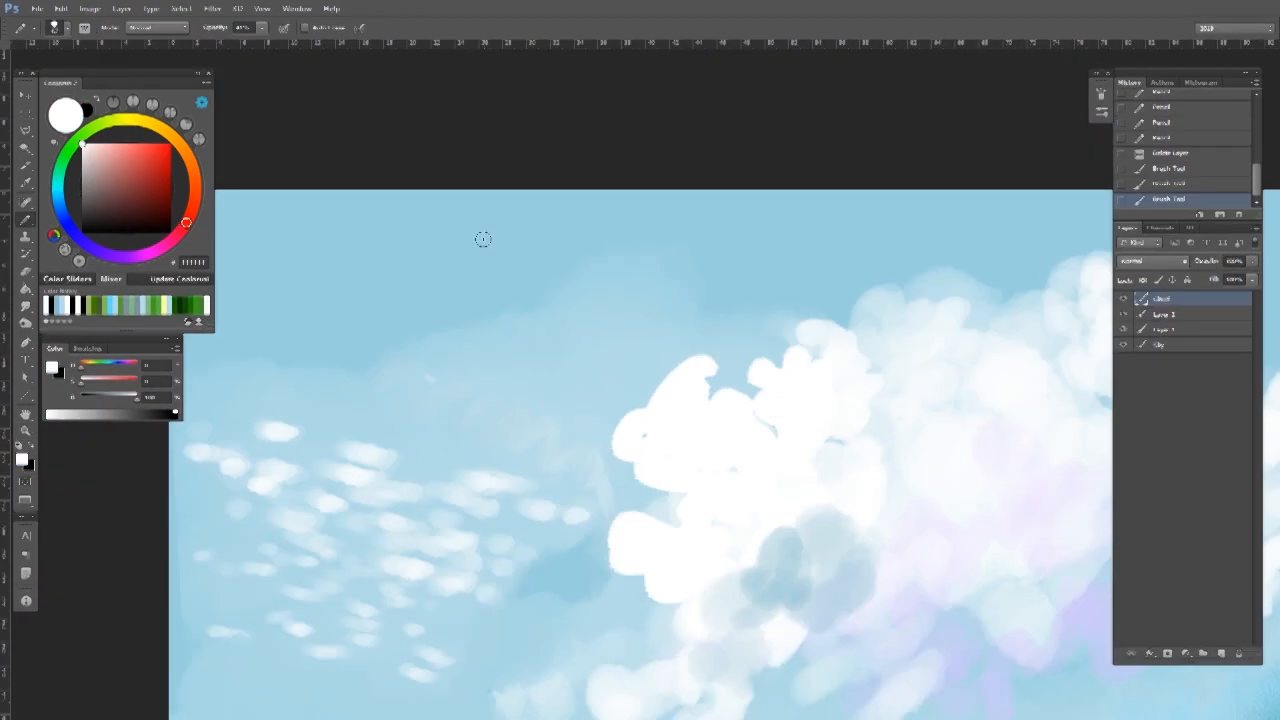
mouse_move(335, 197)
left_mouse_down()
mouse_move(402, 243)
mouse_move(363, 197)
left_mouse_up()
left_click(423, 215, "alt")
Shade the undersides and inner folds of the large clouds with grey-blue strokes.
left_click(630, 412, "alt")
mouse_move(658, 352)
left_mouse_down()
mouse_move(691, 414)
mouse_move(765, 378)
left_mouse_up()
mouse_move(765, 378)
left_mouse_down()
mouse_move(737, 376)
mouse_move(854, 337)
mouse_move(968, 334)
mouse_move(841, 354)
left_mouse_up()
left_click(114, 180)
left_click_drag(660, 385, 685, 400)
left_click_drag(572, 285, 612, 302)
mouse_move(548, 354)
left_mouse_down()
mouse_move(586, 363)
mouse_move(566, 386)
left_mouse_up()
left_click_drag(621, 312, 700, 366)
left_click_drag(757, 353, 680, 341)
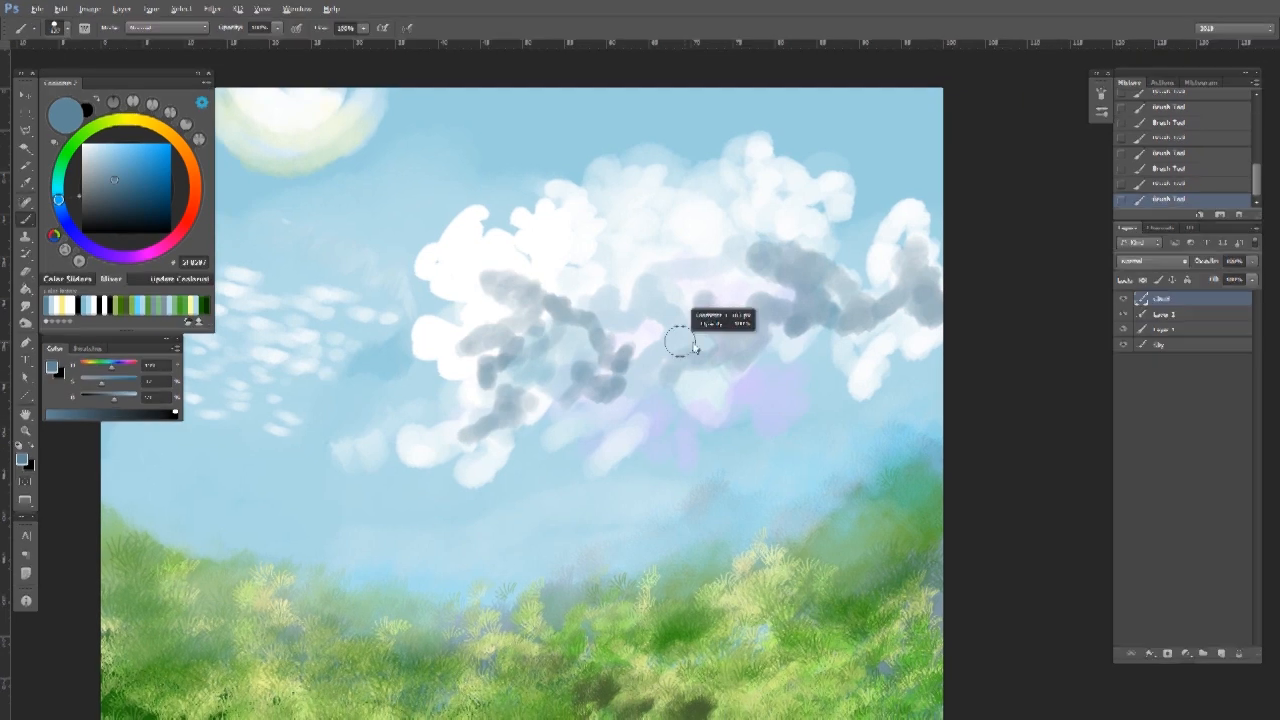
left_click_drag(735, 300, 597, 386)
Darken patches of the sky around the small clouds and beside the large cloud with deeper blue.
left_click(600, 329, "alt")
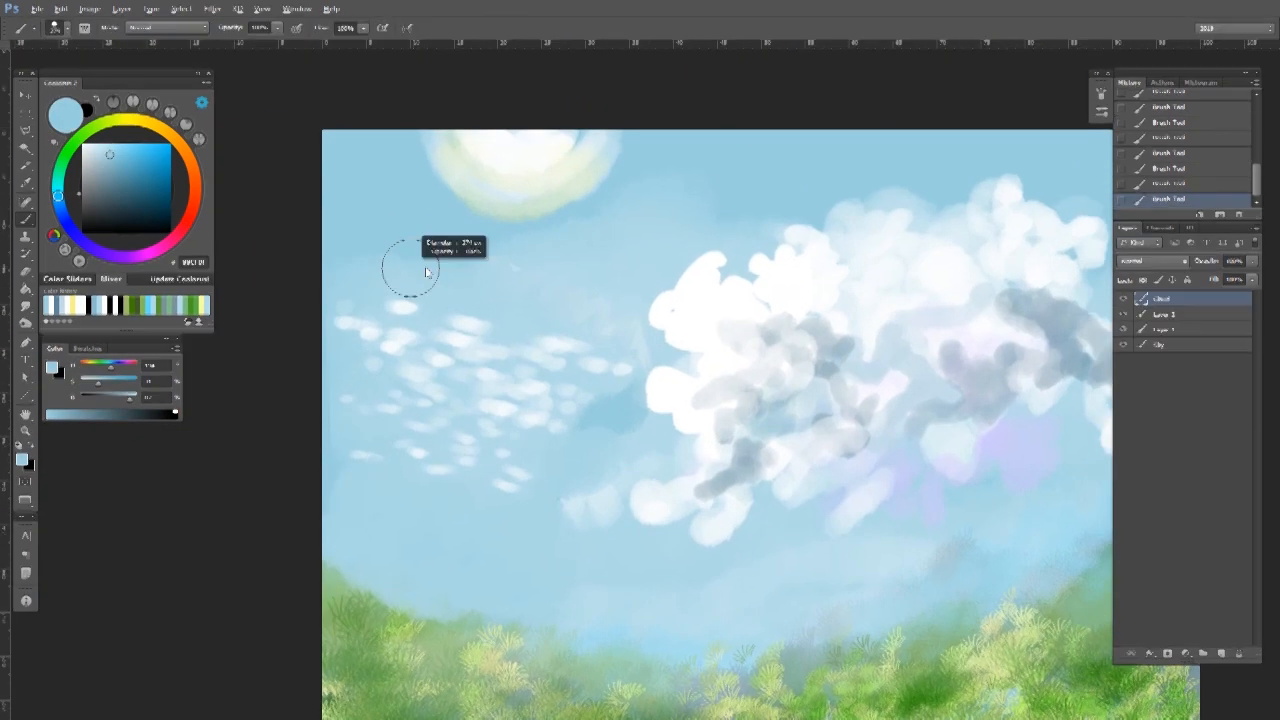
left_click_drag(341, 232, 338, 275)
scroll(466, 379, "down", 3)
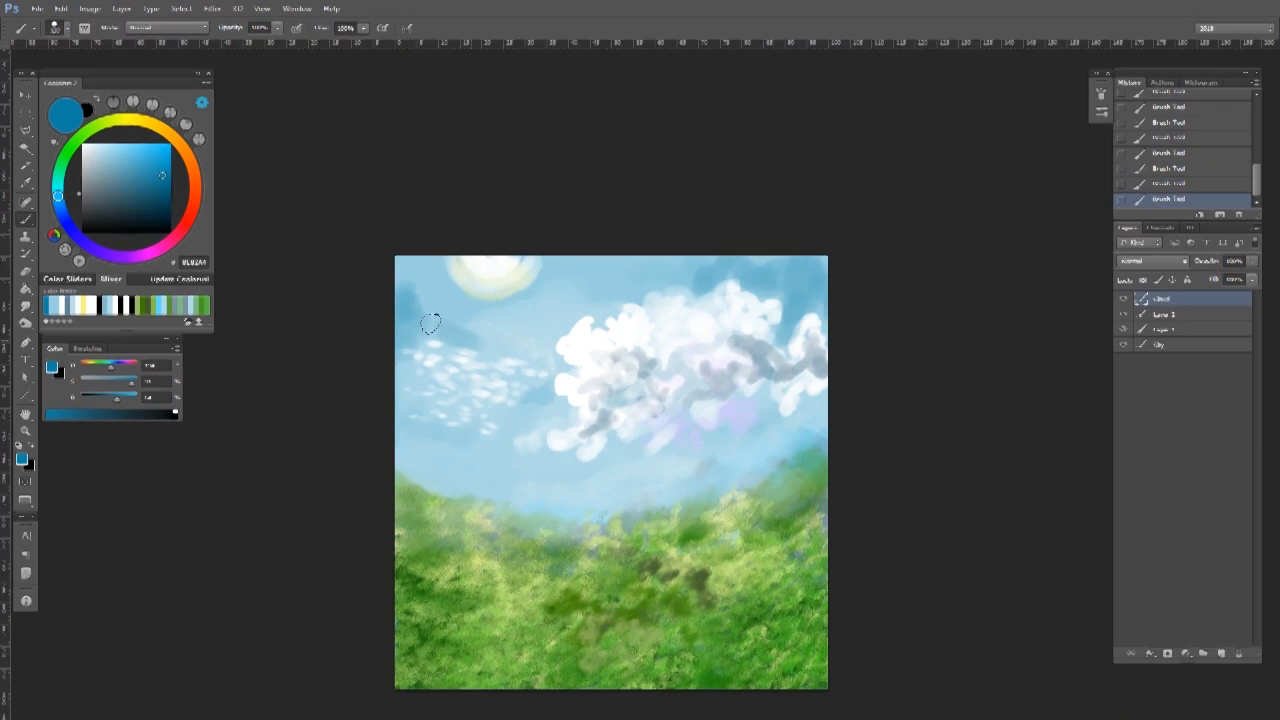
scroll(513, 405, "up", 2)
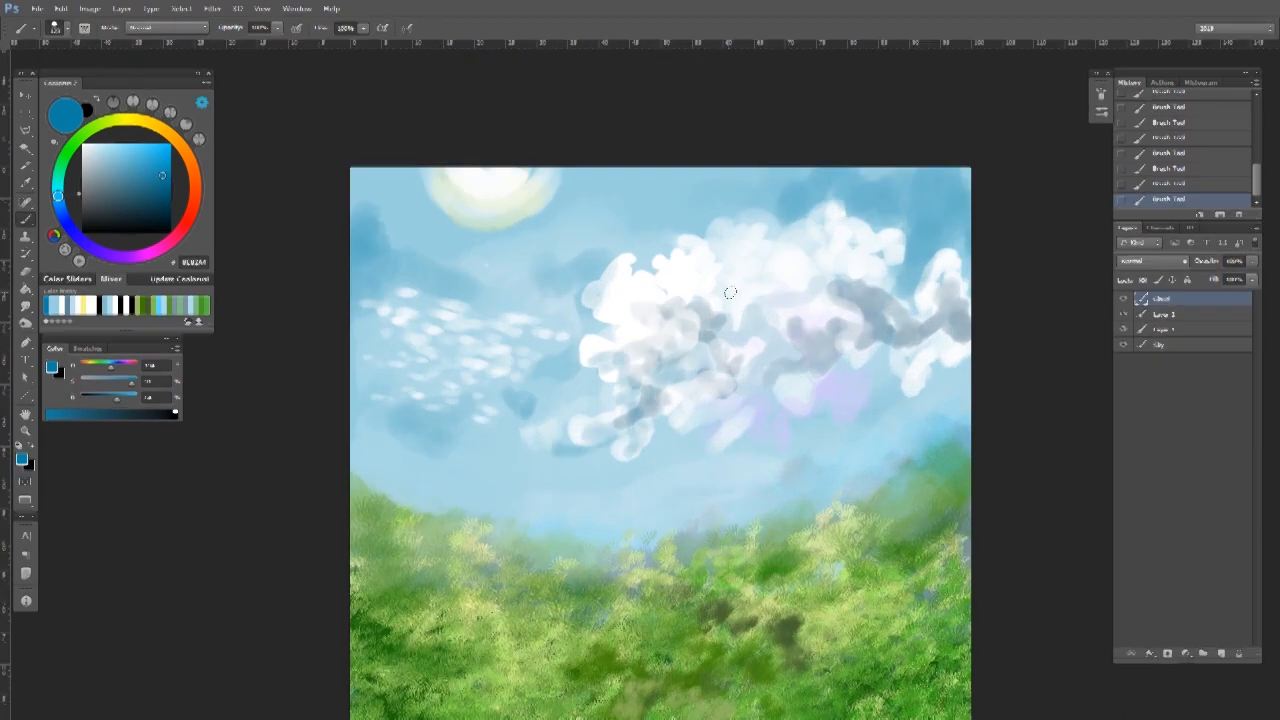
Enlarge the brush, blend sampled tones through the large cloud and build up white puffs at its upper right.
key("bracketright")
key("bracketright")
key("bracketright")
mouse_move(695, 292)
left_mouse_down()
mouse_move(781, 281)
mouse_move(862, 316)
left_mouse_up()
left_click(836, 392, "alt")
left_click_drag(785, 295, 742, 388)
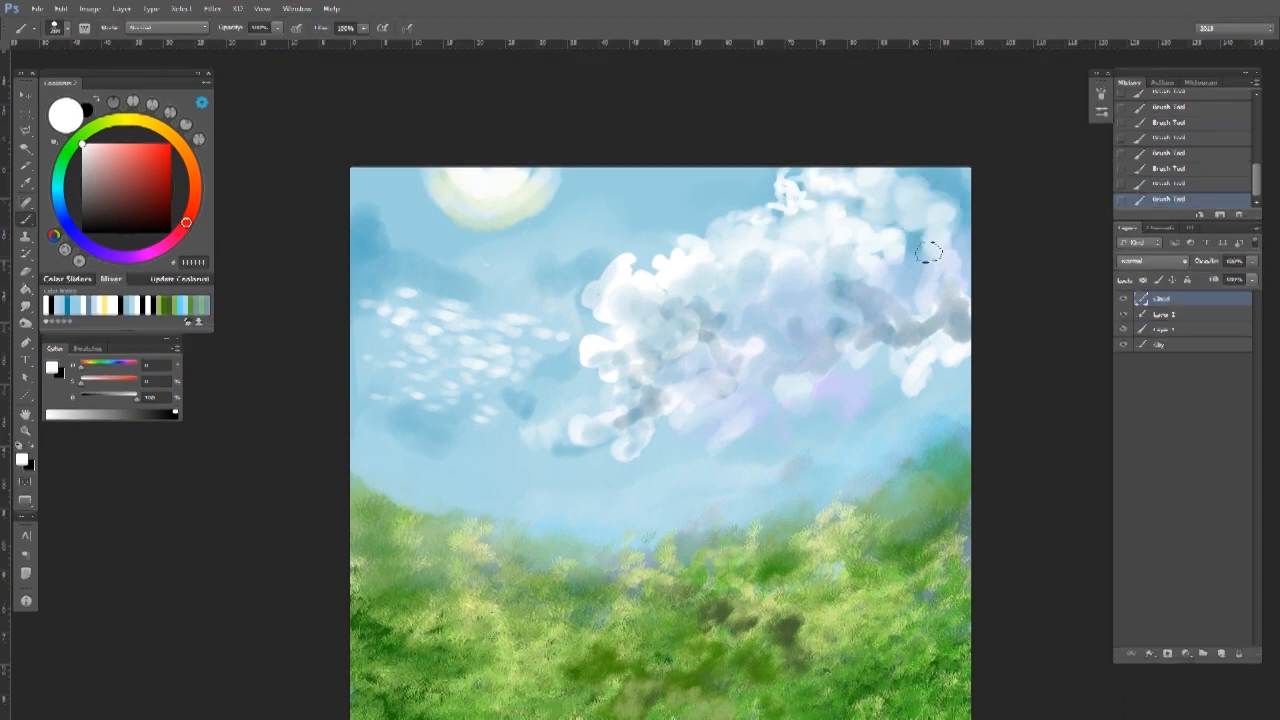
Paint a translucent white cloud below the small clouds and shade the sky around it with muted blue.
scroll(865, 278, "left", 1)
left_click_drag(617, 432, 590, 477)
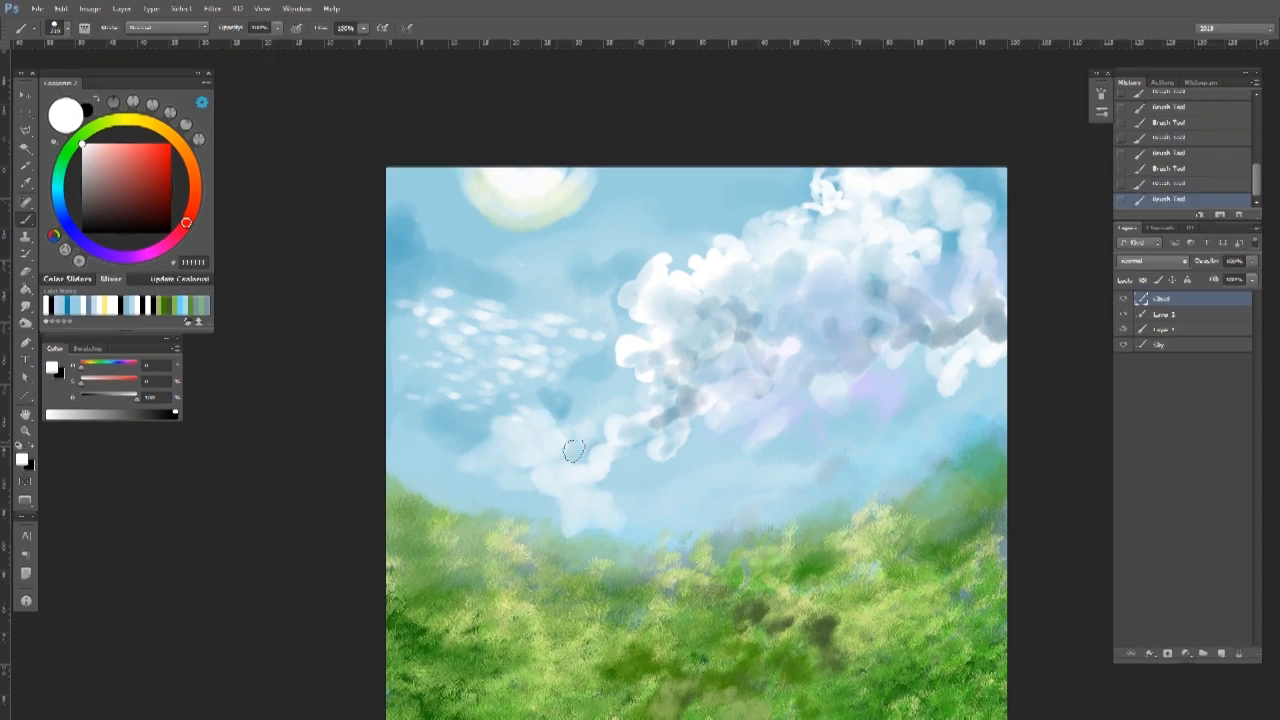
left_click(788, 337, "alt")
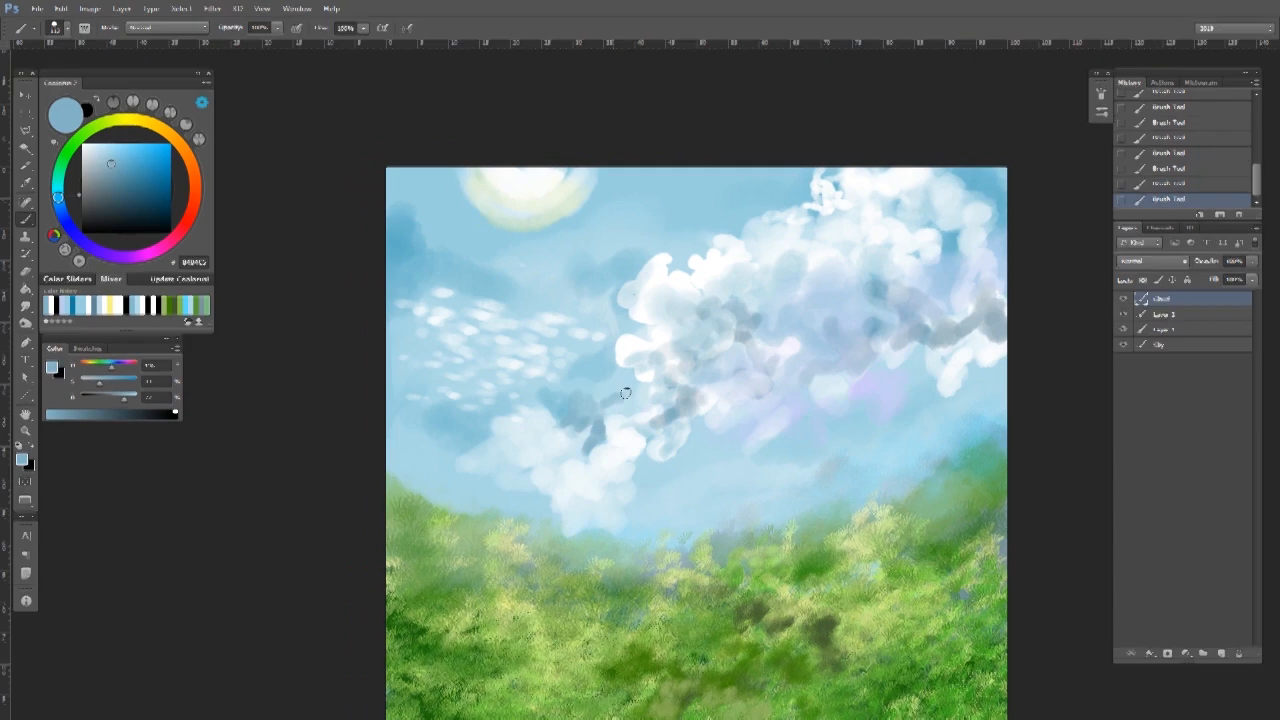
left_click_drag(626, 393, 629, 387)
left_click_drag(466, 399, 513, 417)
mouse_move(660, 445)
left_mouse_down()
mouse_move(627, 447)
mouse_move(715, 450)
mouse_move(654, 446)
left_mouse_up()
Add bright white highlights along the left edges of the large cloud and on the lower-left cloud.
left_click(640, 470, "alt")
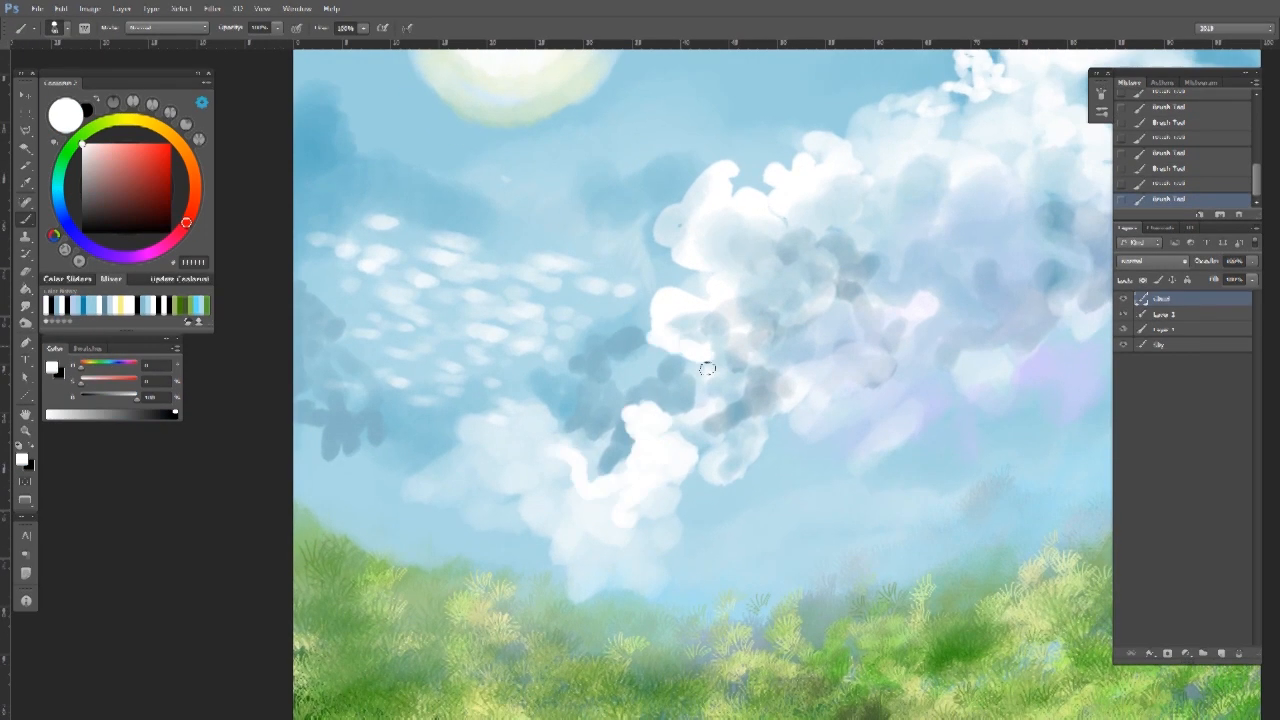
left_click_drag(766, 340, 758, 402)
left_click_drag(676, 251, 640, 294)
left_click_drag(734, 238, 694, 291)
left_click_drag(782, 325, 751, 326)
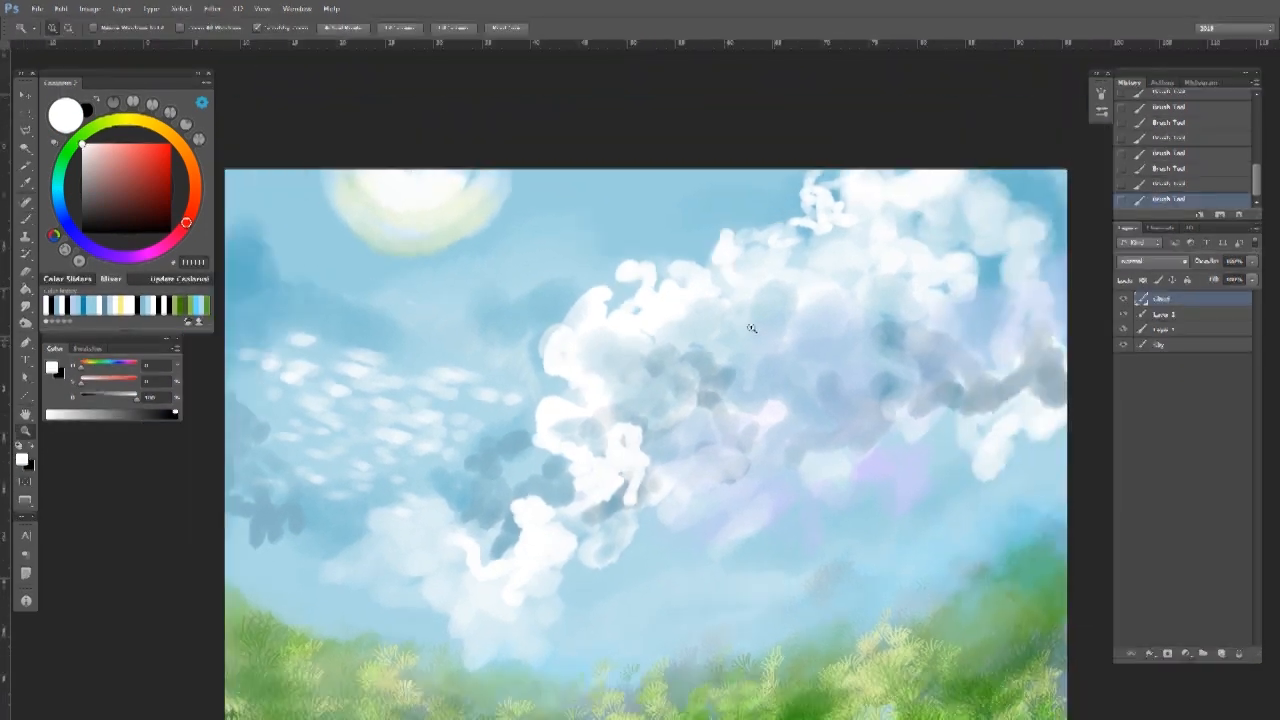
Paint a soft white cloud bank beneath the large cloud, just above the horizon.
left_click_drag(680, 575, 690, 471)
left_click_drag(658, 475, 673, 475)
mouse_move(827, 405)
left_mouse_down()
mouse_move(763, 436)
mouse_move(650, 515)
mouse_move(817, 329)
mouse_move(880, 425)
left_mouse_up()
left_click_drag(807, 455, 727, 471)
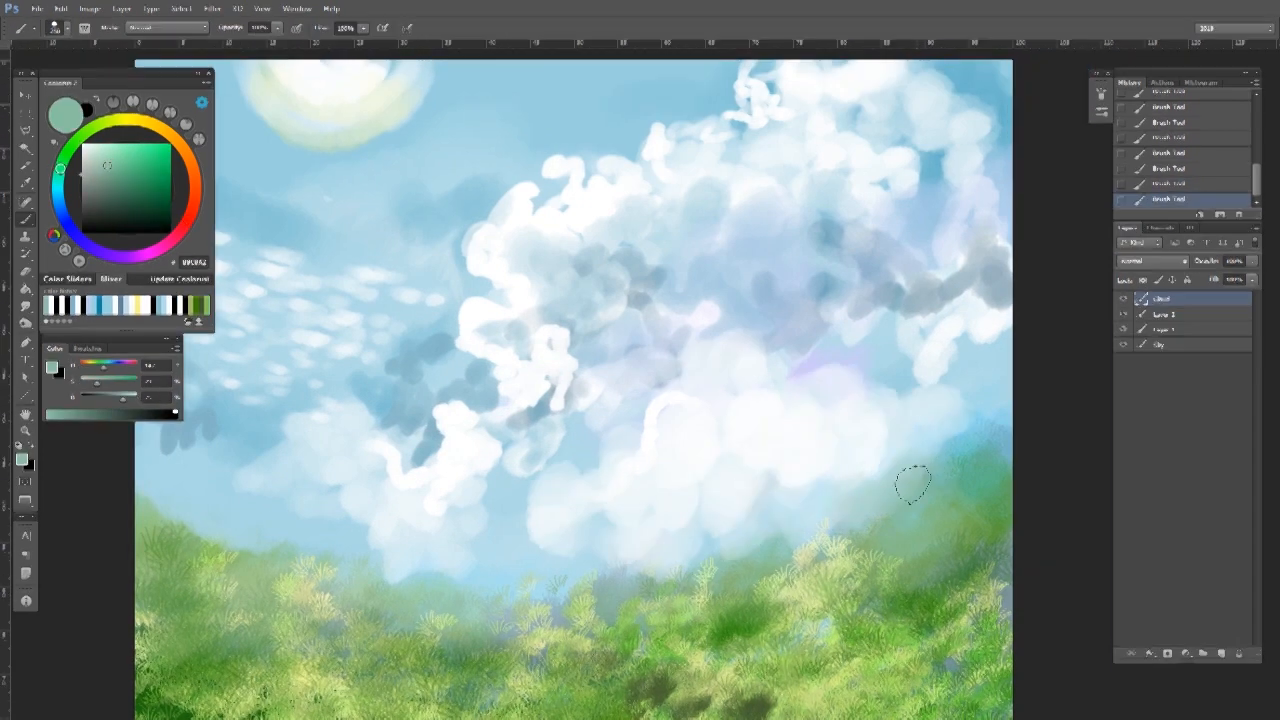
Paint misty sampled greens along the horizon and up the left and right slopes.
left_click_drag(885, 467, 868, 440)
mouse_move(735, 480)
left_mouse_down()
mouse_move(697, 517)
mouse_move(720, 512)
left_mouse_up()
left_click_drag(600, 529, 870, 520)
left_click(507, 478, "alt")
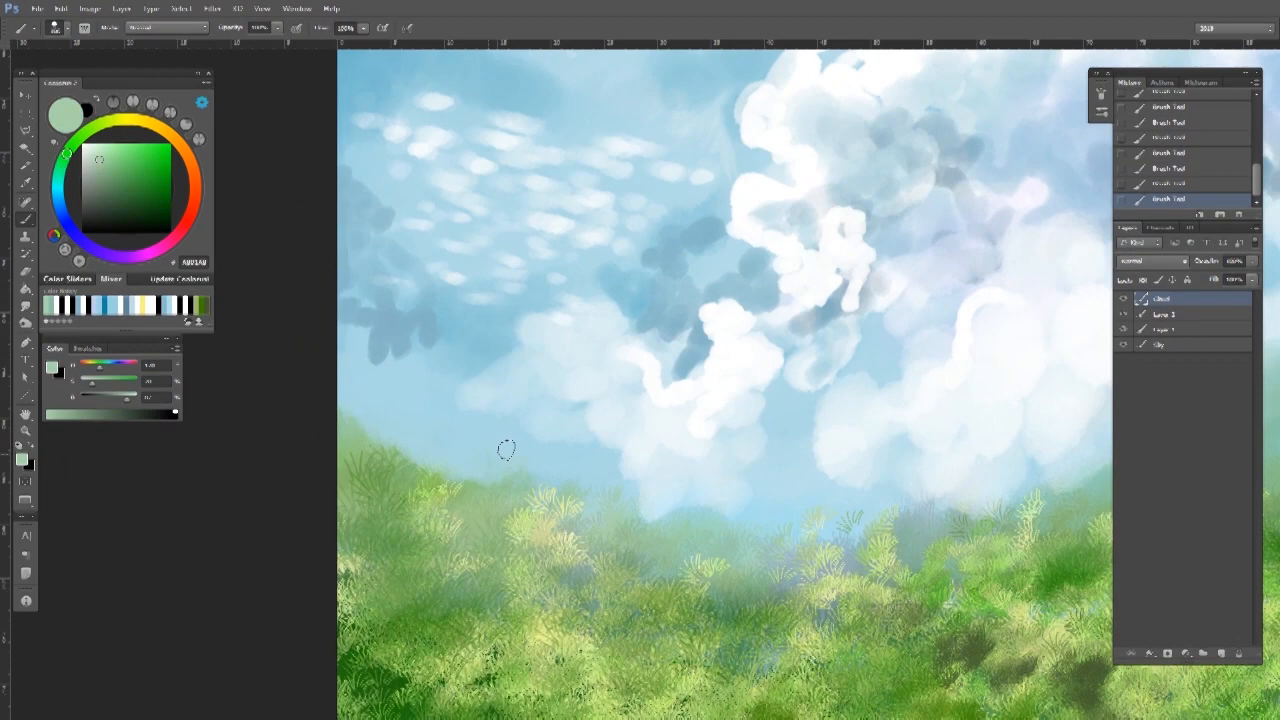
left_click_drag(388, 425, 358, 392)
left_click(552, 495, "alt")
mouse_move(640, 525)
left_mouse_down()
mouse_move(554, 495)
mouse_move(580, 482)
left_mouse_up()
Paint a distant green hill at mid-horizon and a taller teal-green one on the right, with pale green at their base.
left_click_drag(919, 531, 862, 531)
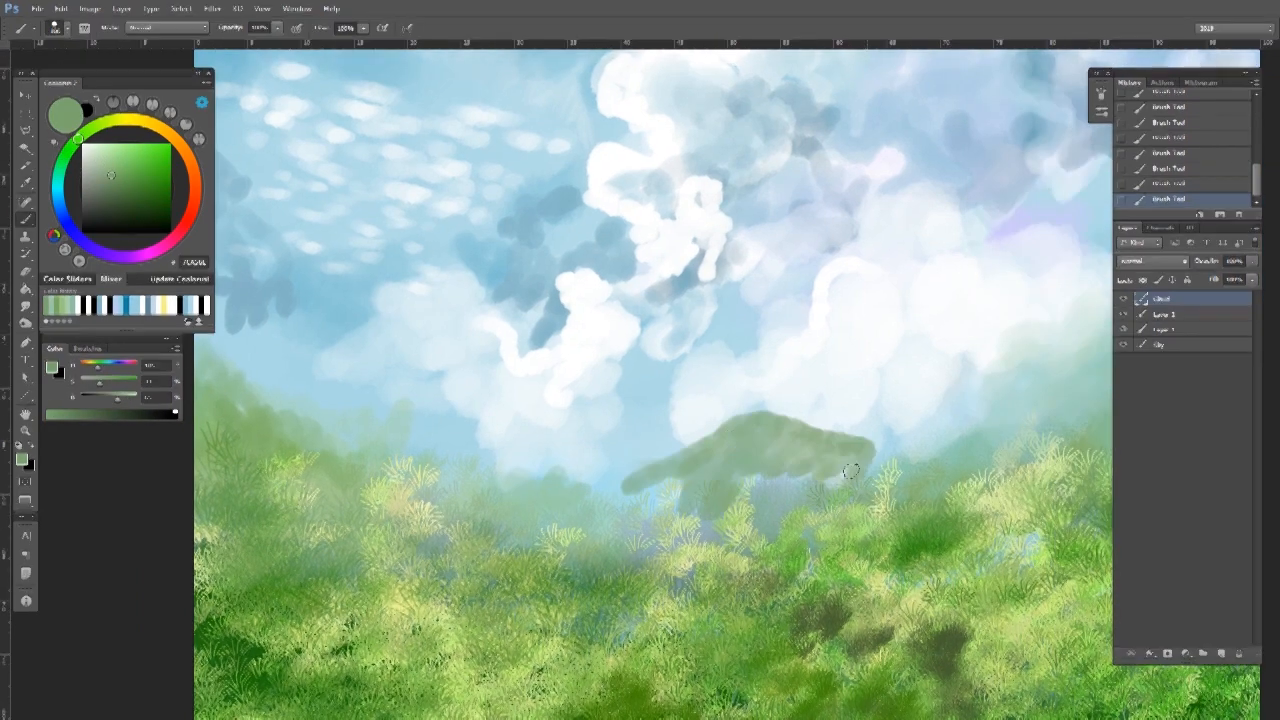
left_click_drag(650, 500, 688, 487)
left_click_drag(1062, 488, 901, 526)
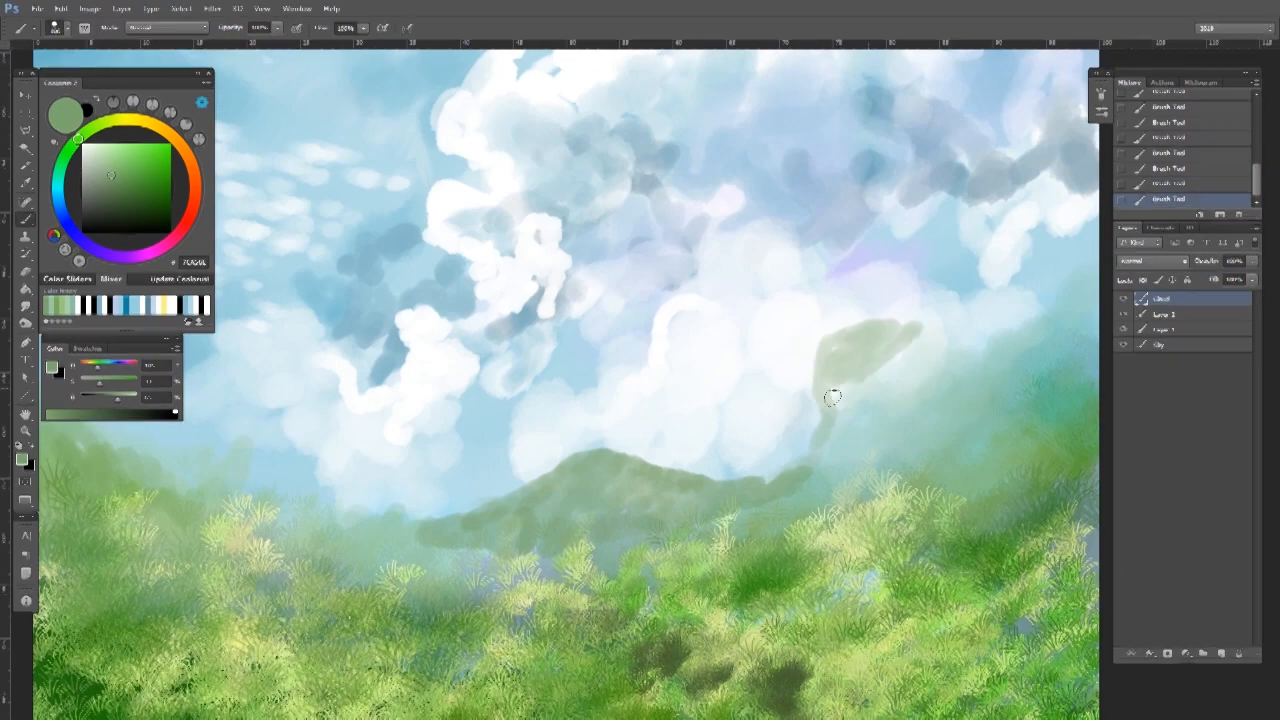
mouse_move(832, 397)
left_mouse_down()
mouse_move(937, 369)
mouse_move(972, 340)
left_mouse_up()
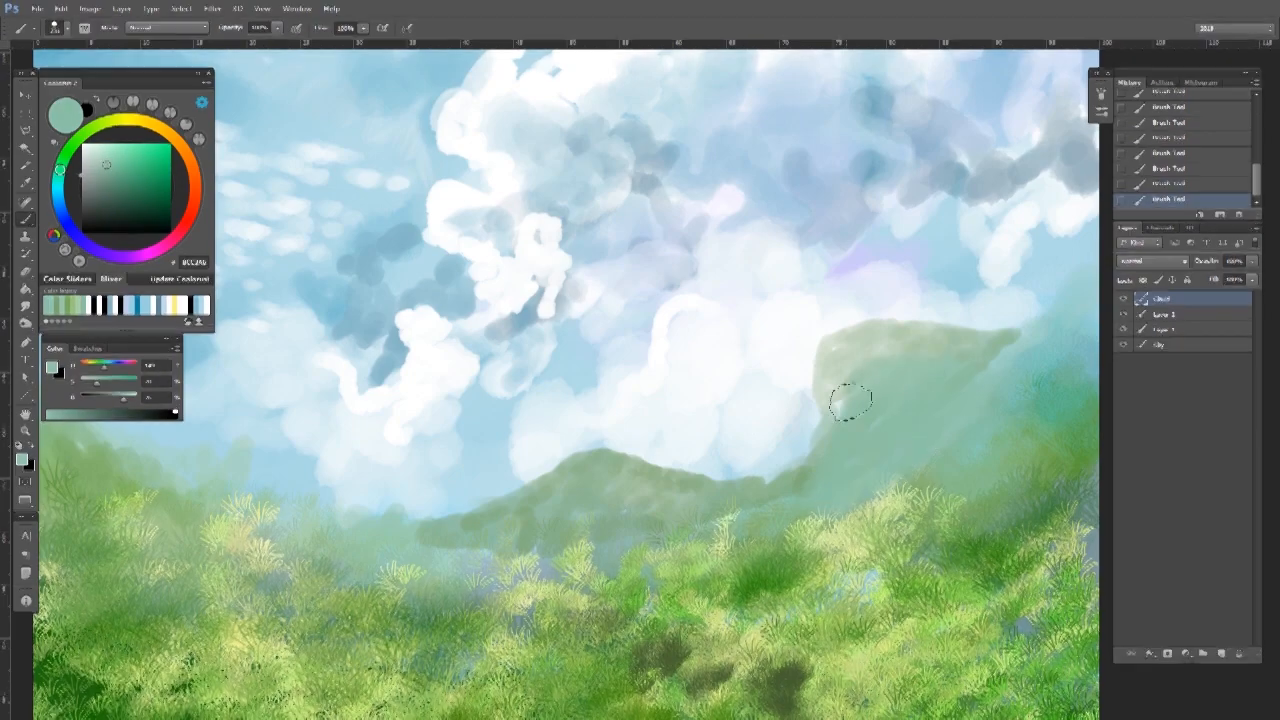
left_click_drag(445, 557, 650, 505)
left_click(612, 524, "alt")
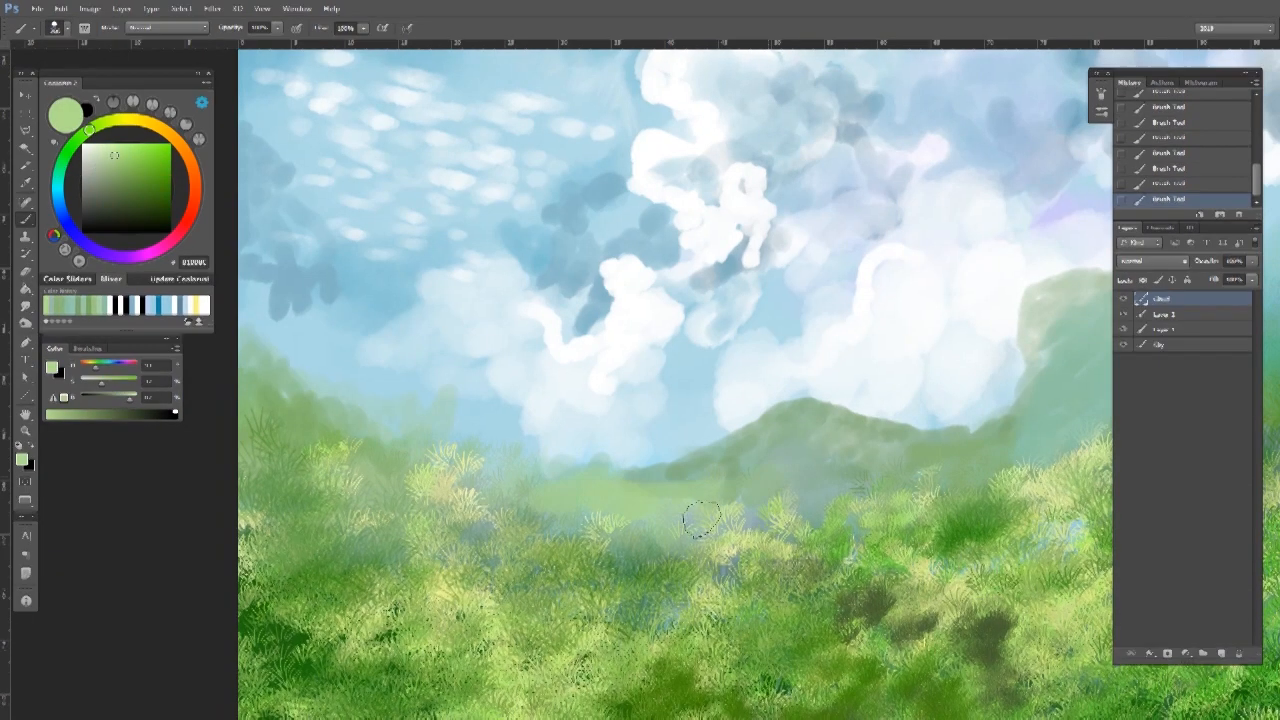
Set the colour to pale yellow and widen the glow around the sun.
scroll(732, 492, "down", 1)
mouse_move(1104, 333)
left_mouse_down()
mouse_move(838, 403)
mouse_move(723, 500)
mouse_move(728, 446)
mouse_move(625, 258)
left_mouse_up()
left_click(129, 121)
left_click(104, 146)
mouse_move(450, 225)
left_mouse_down()
mouse_move(611, 220)
mouse_move(649, 269)
left_mouse_up()
Paint a broad light blue halo around the sun with sampled colours and a larger brush.
left_click(517, 220, "alt")
mouse_move(517, 220)
left_mouse_down()
mouse_move(619, 207)
mouse_move(565, 265)
left_mouse_up()
mouse_move(663, 302)
left_mouse_down()
mouse_move(617, 303)
mouse_move(648, 303)
left_mouse_up()
left_click_drag(721, 268, 683, 272)
left_click(683, 272, "alt")
key("]")
left_click_drag(683, 205, 614, 308)
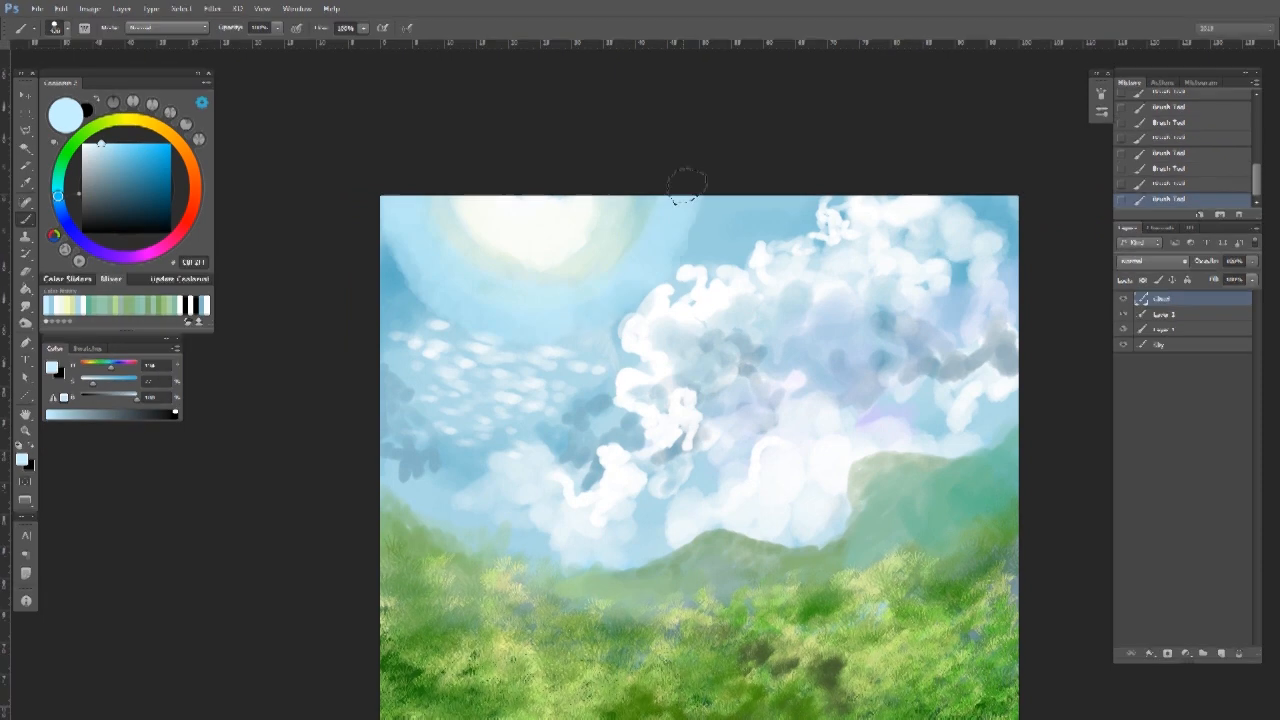
Sample white from the large cloud and paint thin wisps along its upper-left edge with a smaller brush.
left_click_drag(730, 304, 840, 290)
left_click(697, 317, "alt")
key("[")
key("[")
key("[")
key("[")
mouse_move(628, 288)
left_mouse_down()
mouse_move(566, 377)
mouse_move(754, 306)
mouse_move(698, 328)
left_mouse_up()
mouse_move(690, 245)
left_mouse_down()
mouse_move(632, 205)
mouse_move(597, 151)
mouse_move(715, 275)
left_mouse_up()
left_click_drag(812, 232, 720, 264)
mouse_move(686, 200)
left_mouse_down()
mouse_move(745, 264)
mouse_move(656, 286)
left_mouse_up()
key("]")
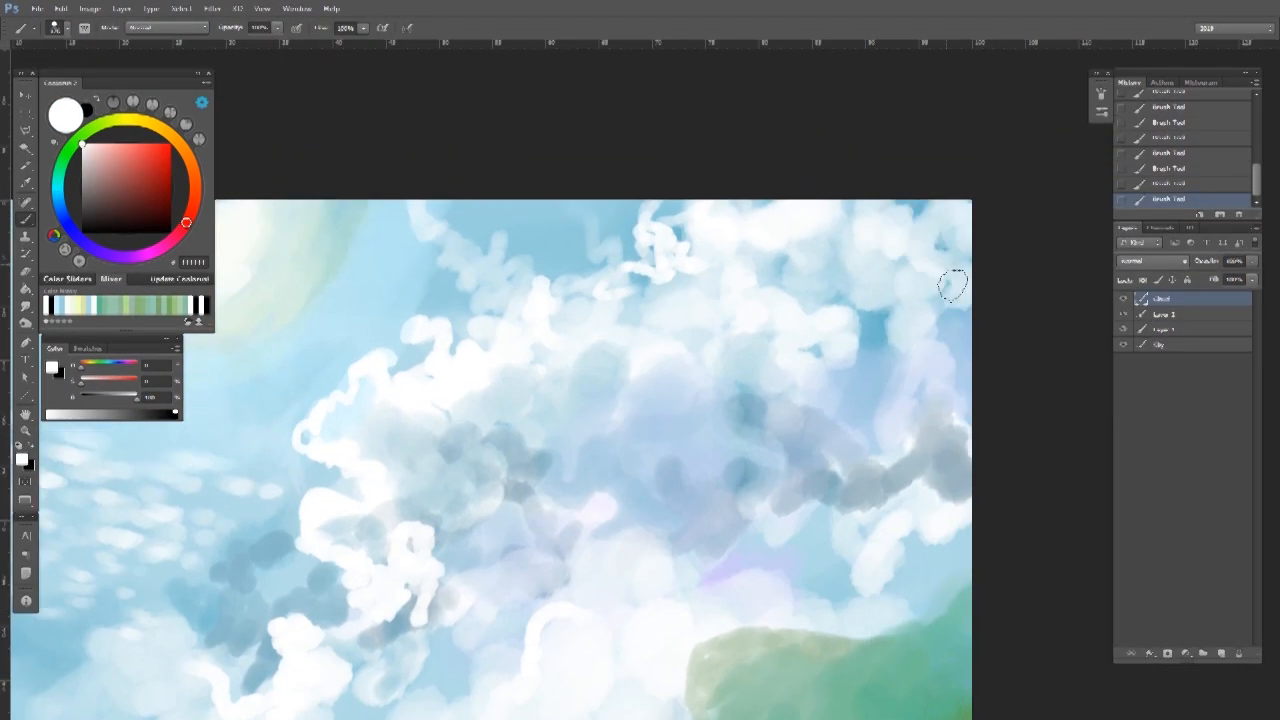
Paint thick white billows diagonally across the right part of the large cloud.
left_click_drag(951, 283, 852, 350)
left_click_drag(930, 310, 862, 370)
left_click_drag(850, 400, 850, 337)
mouse_move(806, 335)
left_mouse_down()
mouse_move(754, 414)
mouse_move(697, 455)
left_mouse_up()
mouse_move(780, 445)
left_mouse_down()
mouse_move(831, 335)
mouse_move(920, 335)
left_mouse_up()
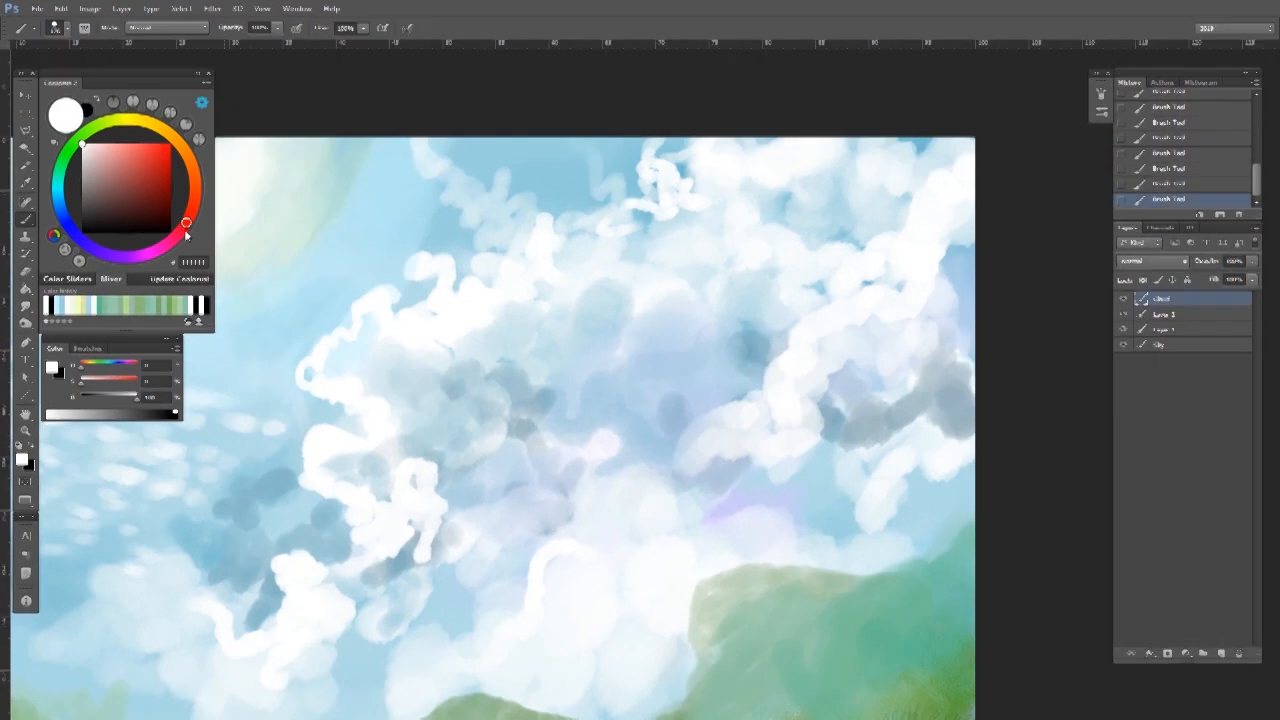
Paint lavender shading through the right side and centre of the large cloud and blend in a sampled cloud white.
left_click(68, 221)
left_click(106, 147)
left_click(136, 256)
left_click_drag(803, 468, 976, 251)
mouse_move(945, 300)
left_mouse_down()
mouse_move(829, 474)
mouse_move(878, 471)
left_mouse_up()
mouse_move(640, 440)
left_mouse_down()
mouse_move(514, 477)
mouse_move(528, 414)
left_mouse_up()
left_click(622, 480, "alt")
left_click_drag(620, 460, 680, 418)
Enable Shape Dynamics and Scattering for the grass brush, lowering the count and widening the scatter.
key("z")
left_click_drag(710, 451, 681, 447)
left_click(680, 446)
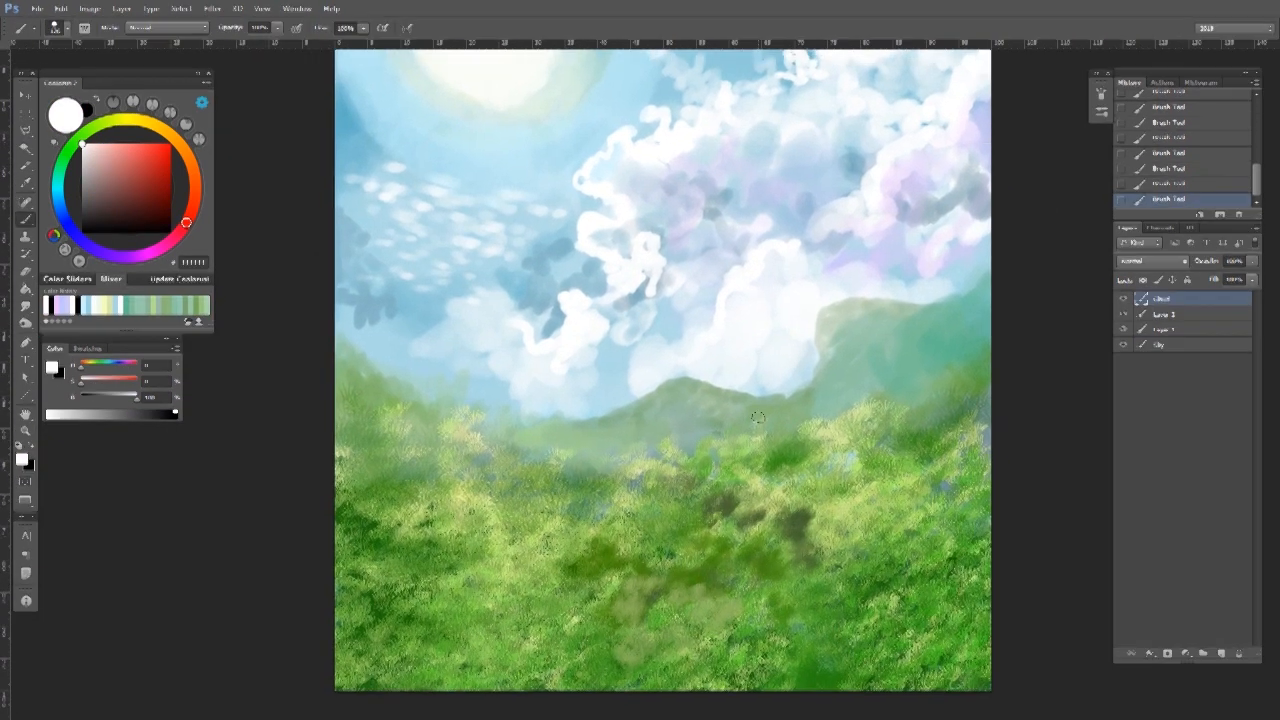
key("b")
left_click_drag(657, 398, 637, 357)
left_click(1101, 93)
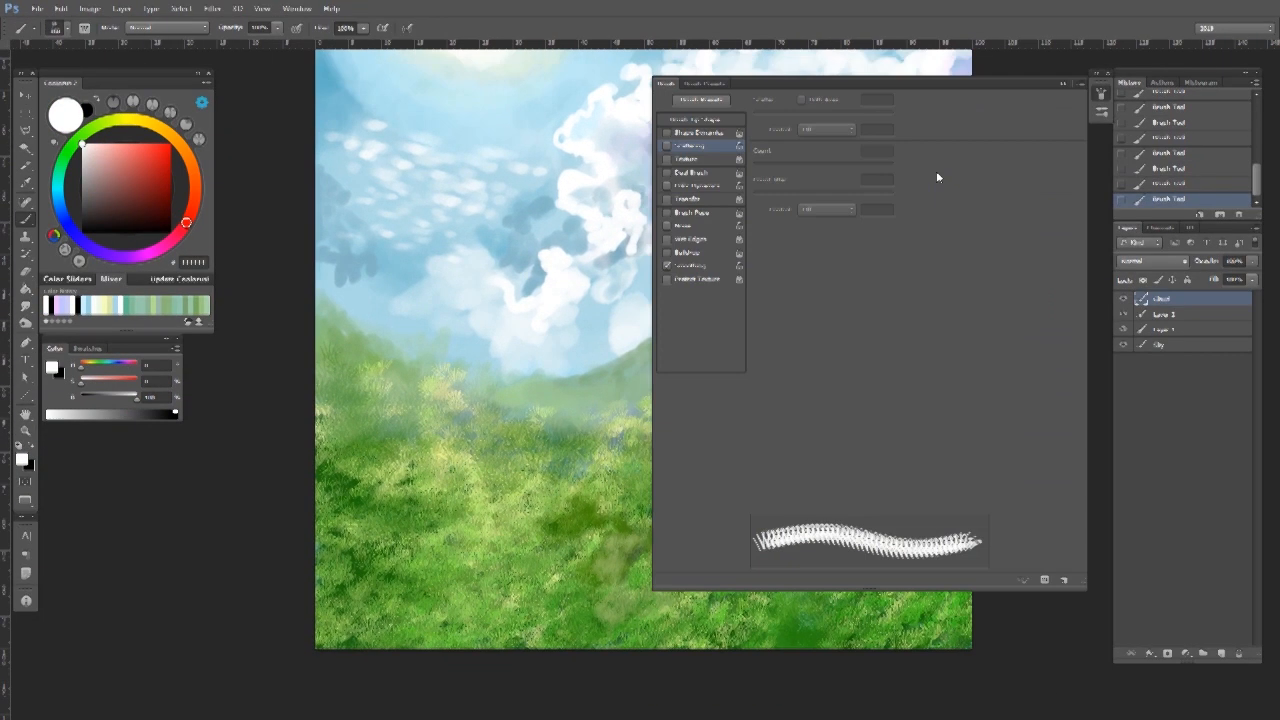
left_click(688, 146)
left_click(697, 133)
left_click(688, 146)
left_click(782, 114)
left_click_drag(892, 196, 761, 168)
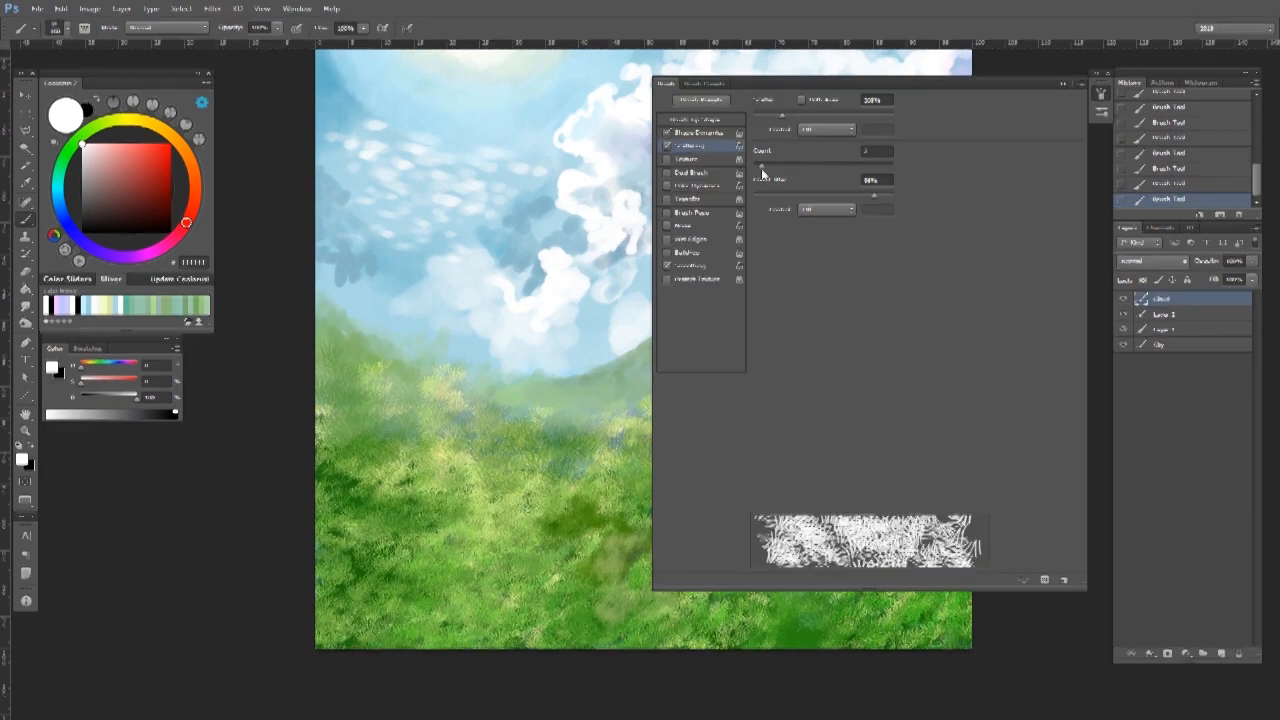
left_click_drag(782, 115, 800, 115)
left_click(1101, 93)
Sample a light green from the middle of the field and enable Transfer for the grass brush.
mouse_move(725, 505)
left_mouse_down()
mouse_move(740, 535)
mouse_move(602, 540)
left_mouse_up()
key("ctrl+z")
left_click(640, 545, "alt")
left_click(1177, 186)
left_click(1101, 93)
left_click(666, 200)
left_click(1101, 93)
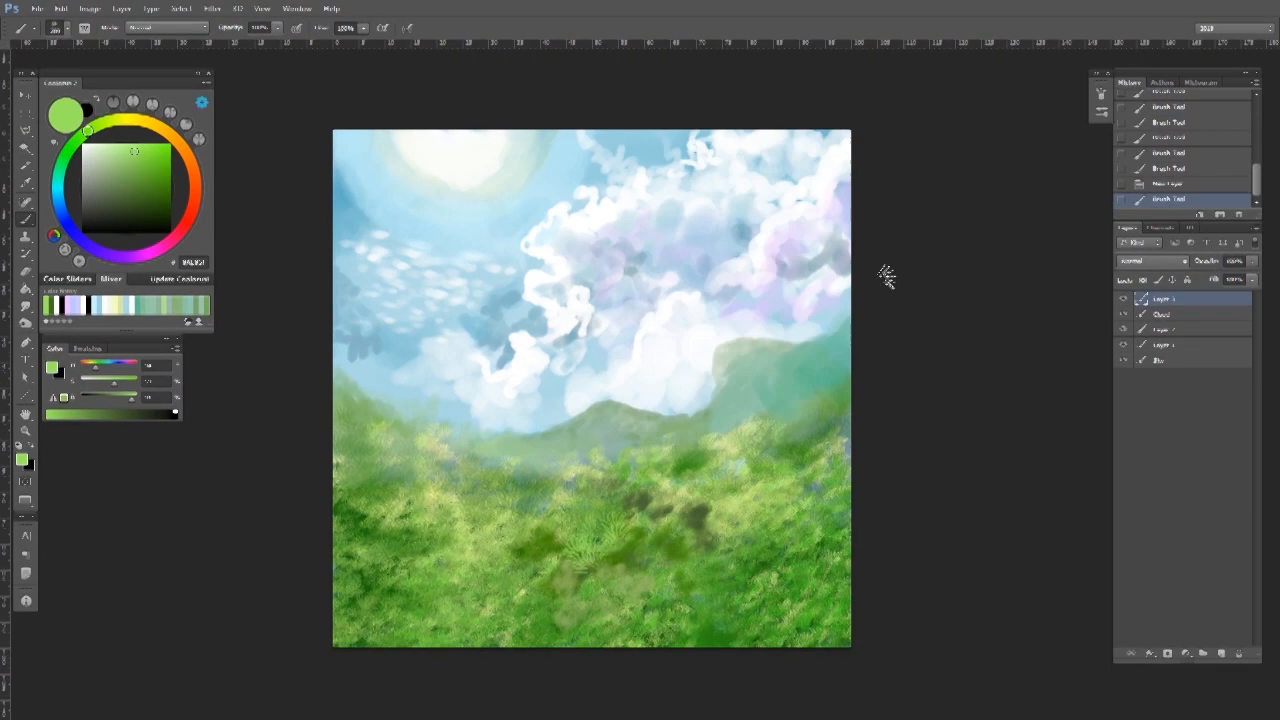
Paint tufts of light and dark green grass blades across the middle, sides and foreground of the field.
left_click_drag(746, 444, 789, 426)
left_click_drag(650, 480, 640, 515)
left_click_drag(700, 450, 703, 428)
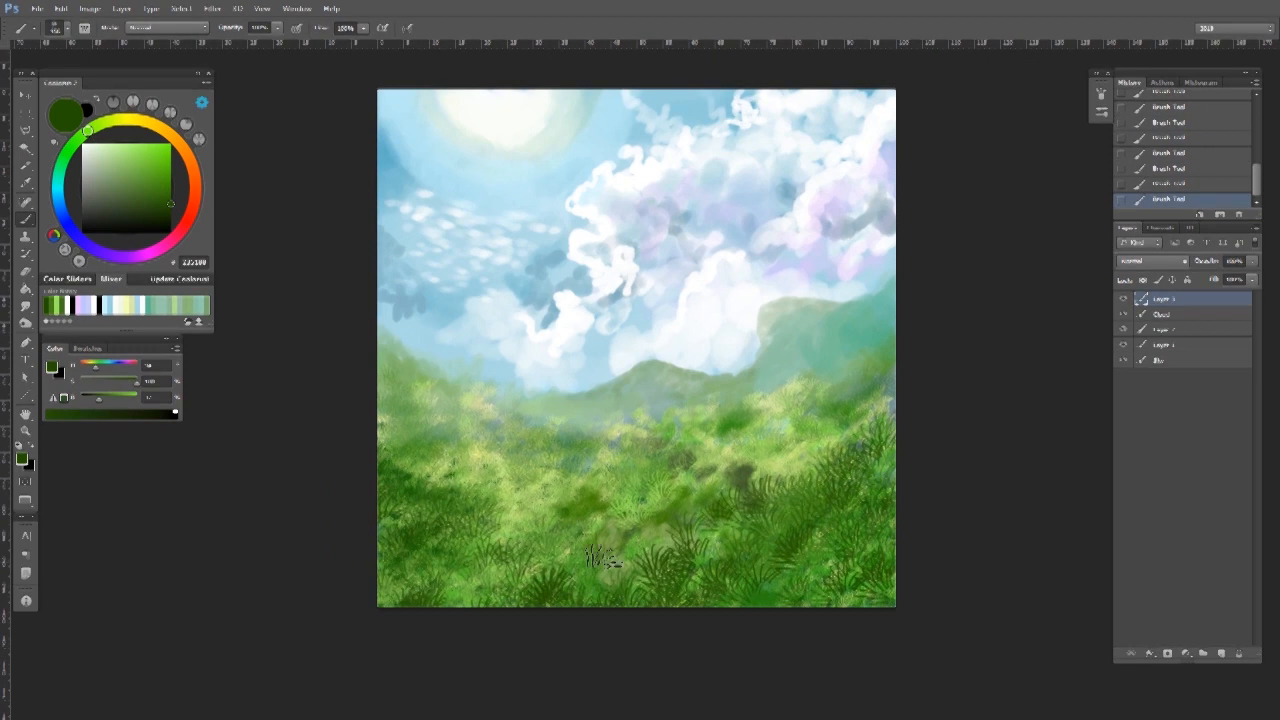
left_click_drag(603, 558, 565, 614)
On a new layer, paint very dark green foliage in the upper-right corner and down the left edge of the picture.
left_click(173, 208)
left_click(1221, 653)
left_click_drag(800, 205, 825, 275)
left_click_drag(840, 200, 835, 300)
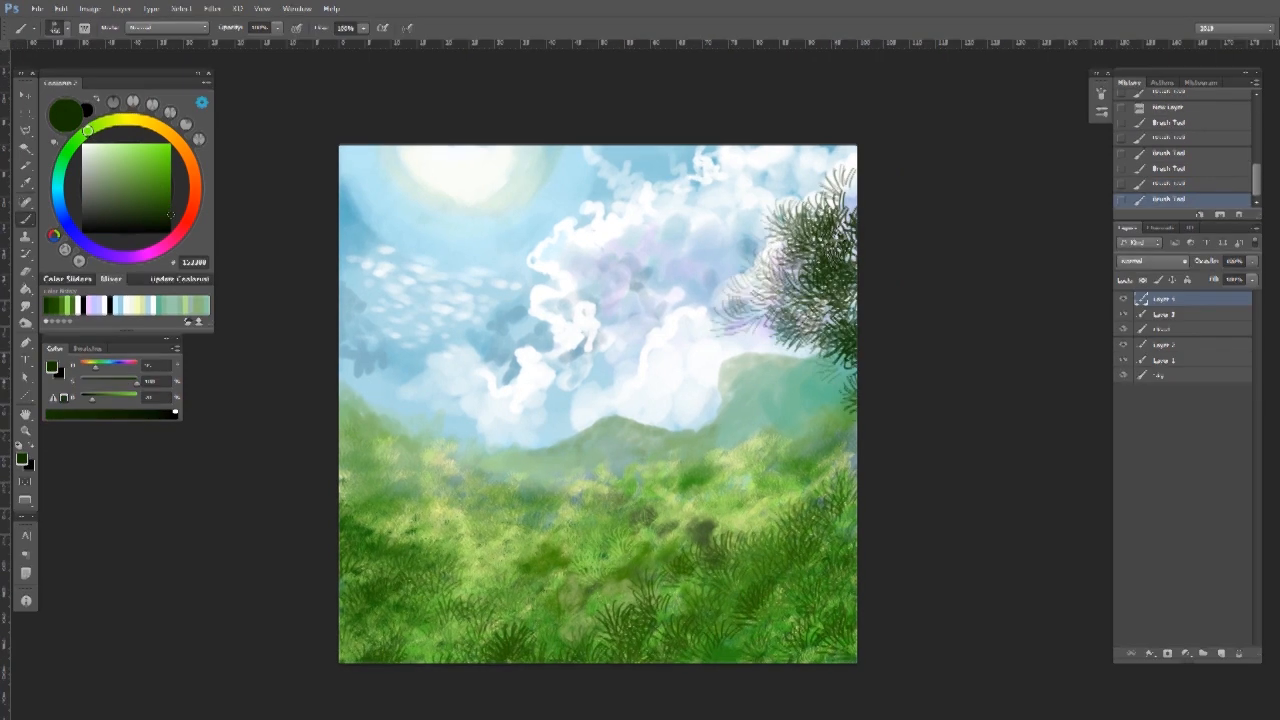
left_click_drag(600, 400, 636, 398)
left_click_drag(397, 403, 400, 520)
left_click_drag(440, 462, 467, 519)
Paint a smiley face with two eyes and a mouth on the sun in sampled light blue with a small brush.
right_click(474, 586, "alt")
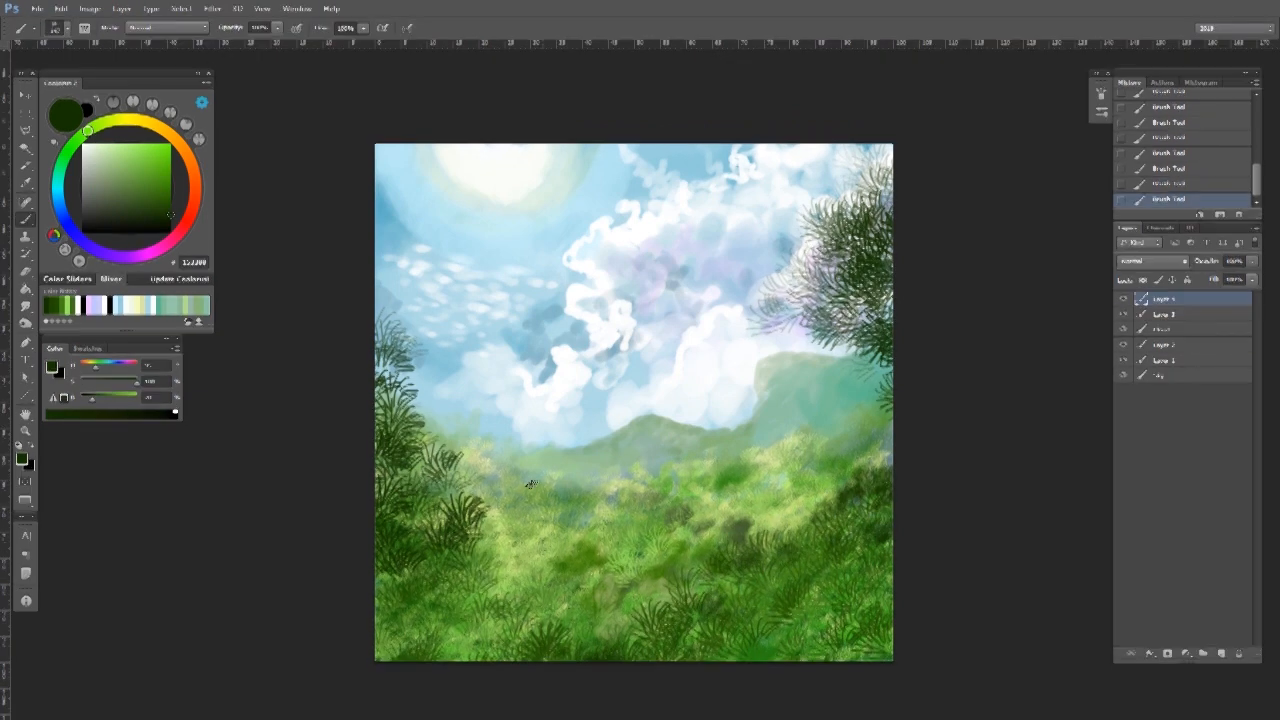
left_click(530, 214, "alt")
scroll(490, 150, "up", 4)
mouse_move(512, 182)
left_mouse_down()
mouse_move(559, 257)
mouse_move(522, 286)
left_mouse_up()
left_click_drag(625, 242, 623, 294)
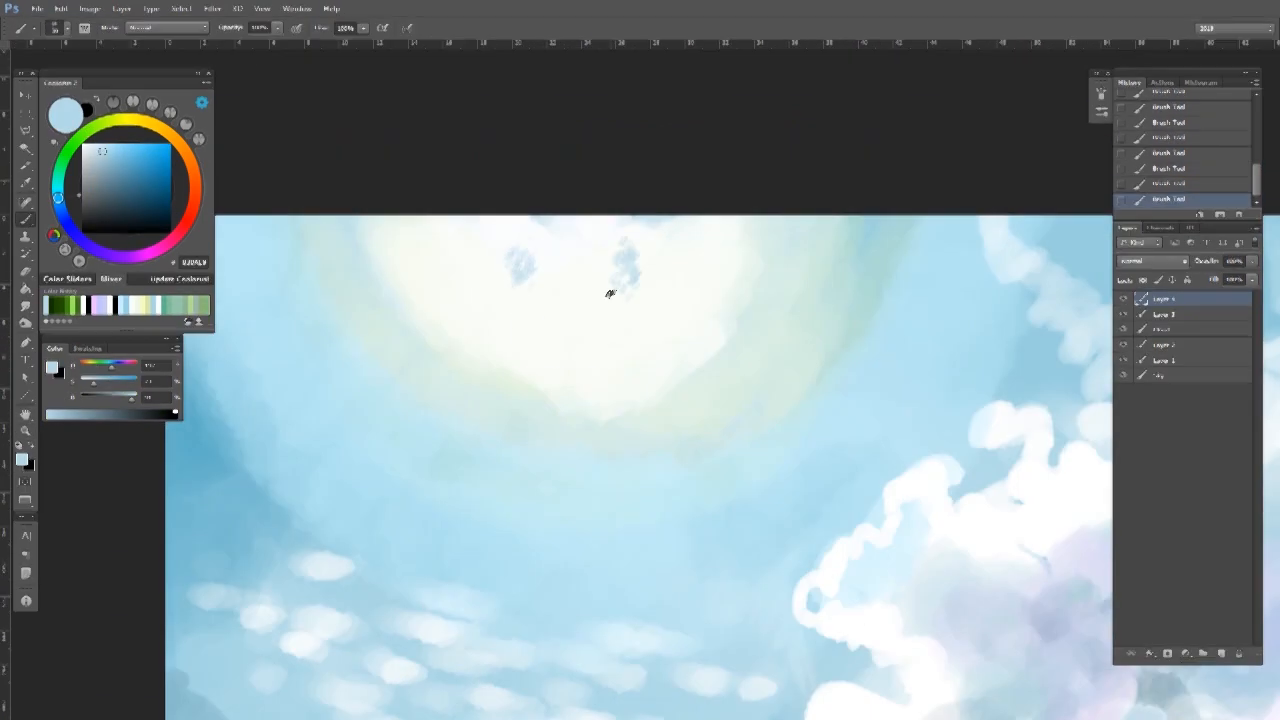
left_click_drag(517, 324, 648, 322)
Merge all the painted layers above the sky layer into one.
scroll(543, 329, "down", 3)
left_click_drag(746, 511, 648, 315)
key("v")
left_click(1164, 360, "shift")
key("ctrl+e")
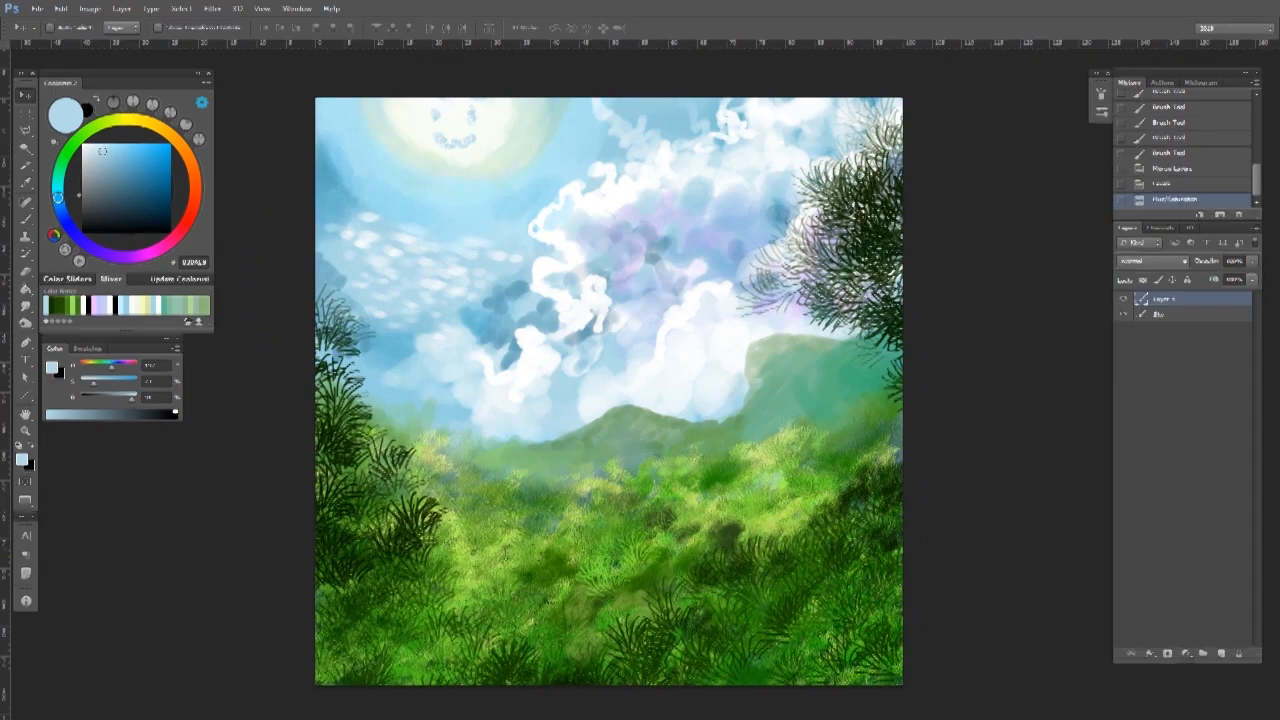
mouse_move(597, 399)
left_mouse_down()
mouse_move(662, 364)
mouse_move(604, 383)
left_mouse_up()
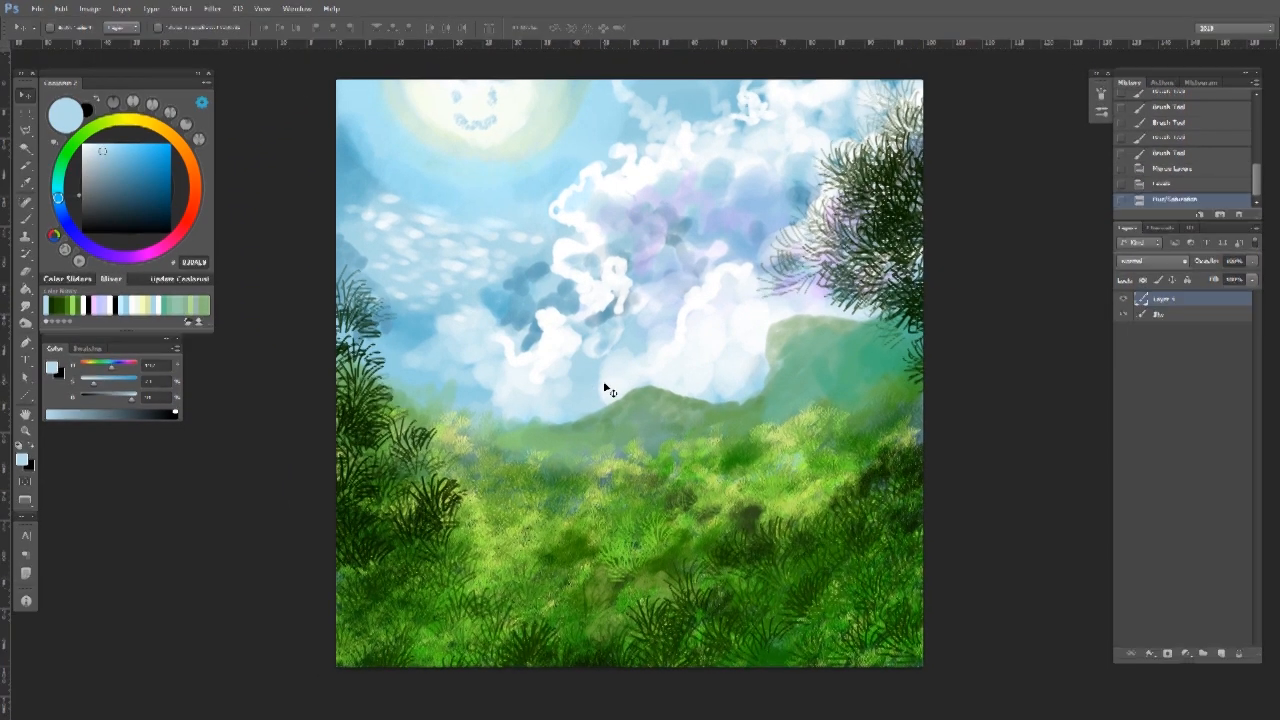
scroll(607, 168, "up", 1)
scroll(607, 168, "up", 1)
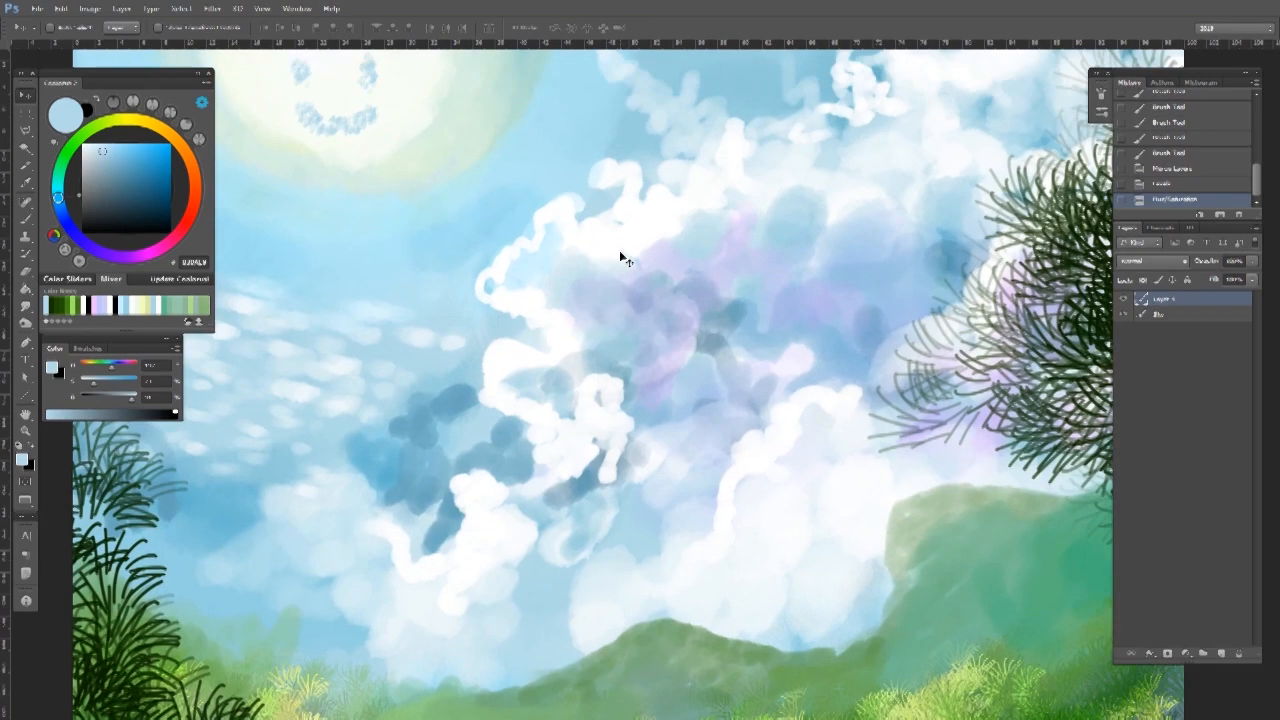
scroll(622, 259, "down", 1)
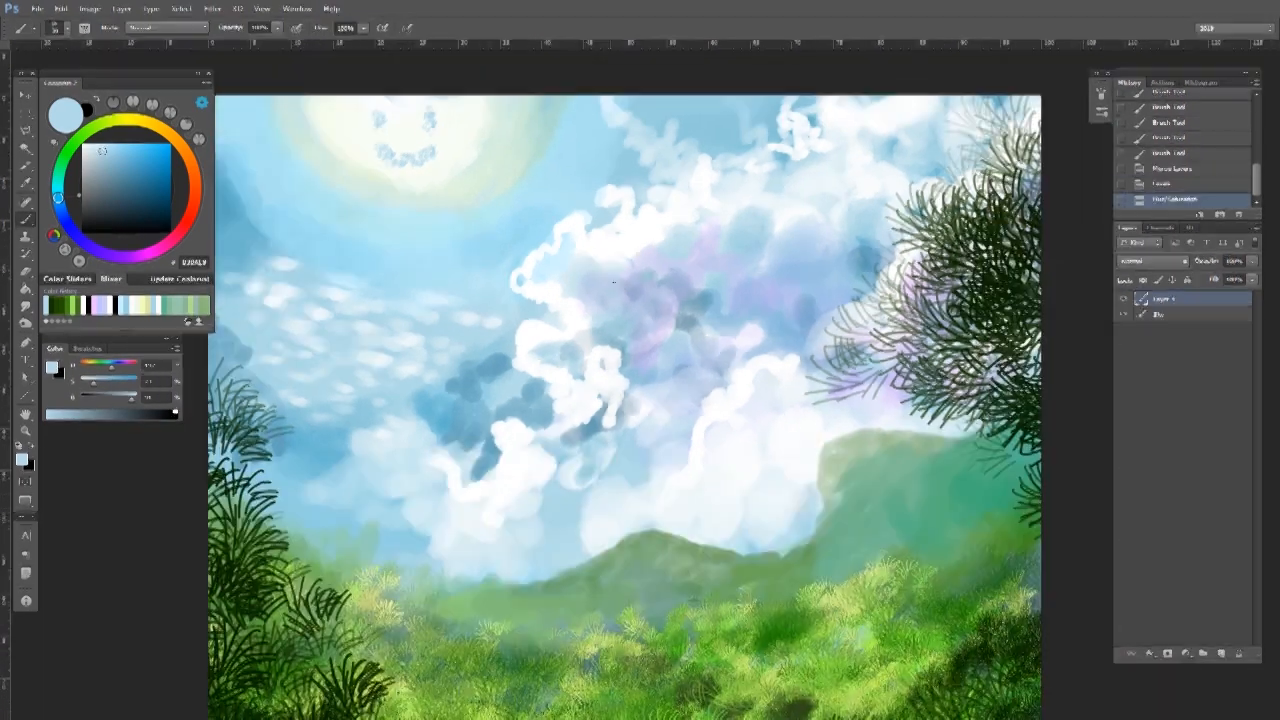
left_click_drag(613, 284, 684, 278)
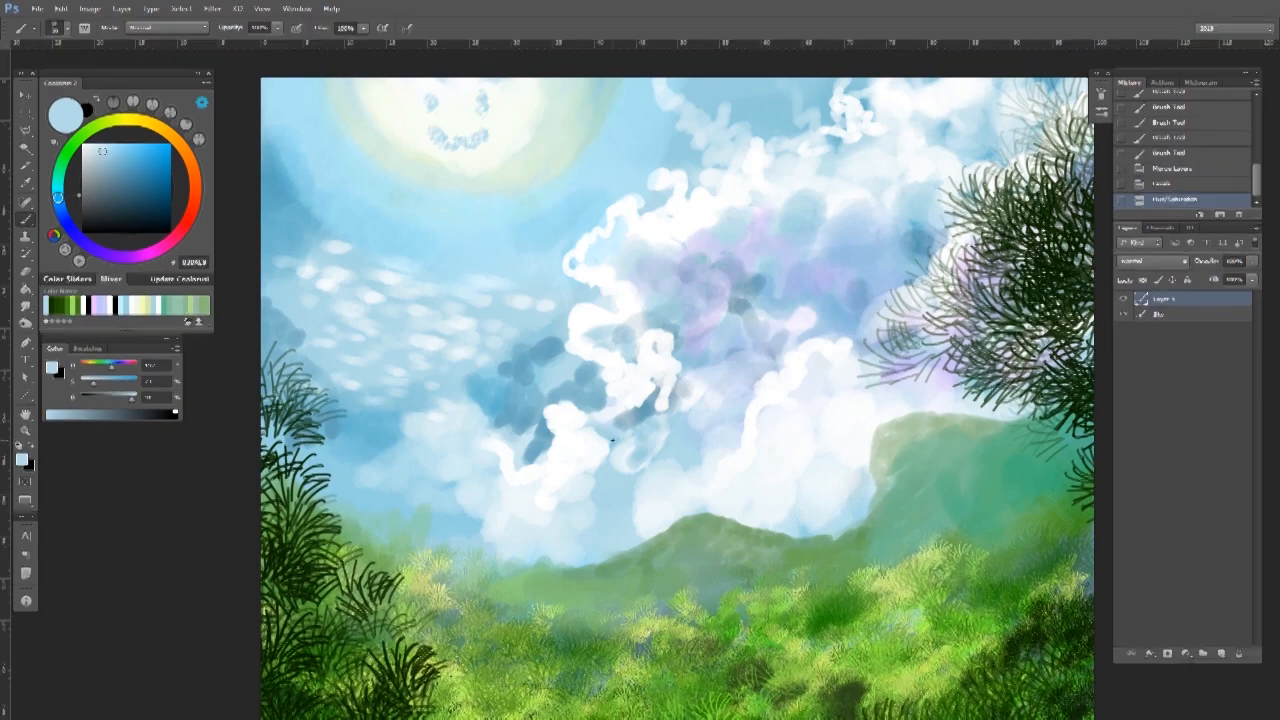
scroll(612, 442, "down", 3)
scroll(612, 442, "right", 1)
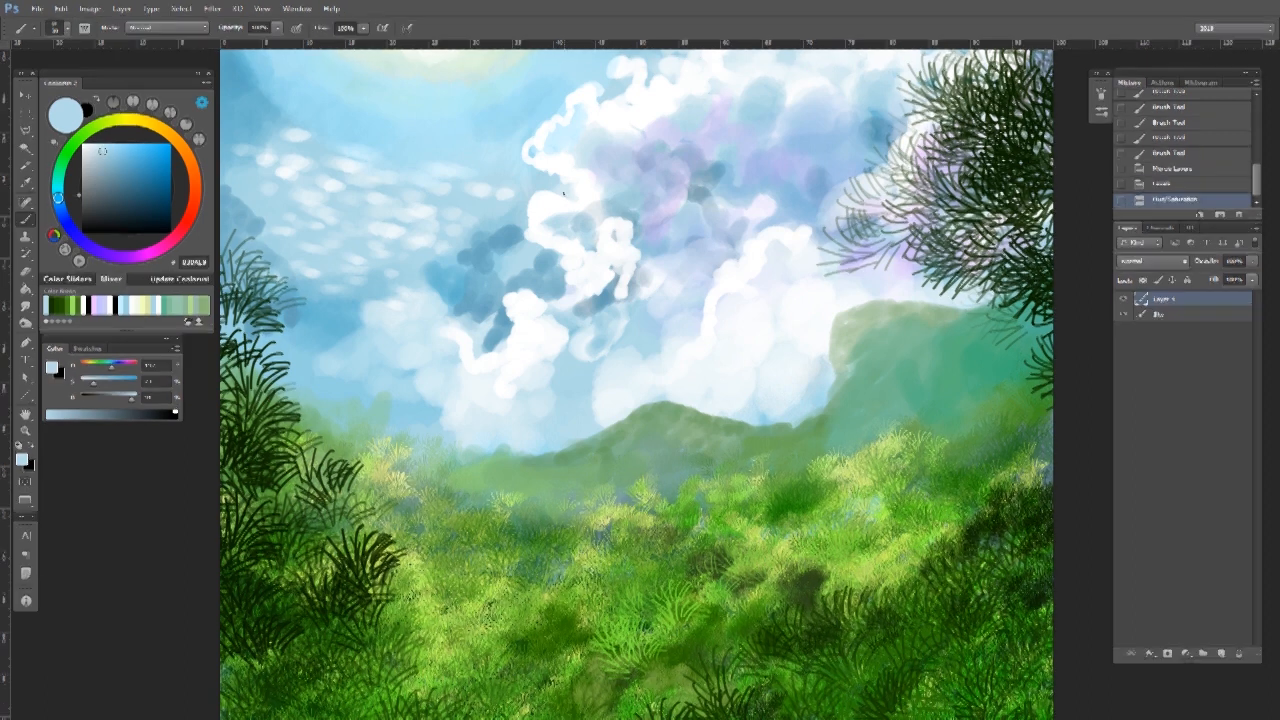
Save the current scattered grass brush as a new preset named Grass 2.
right_click(563, 193)
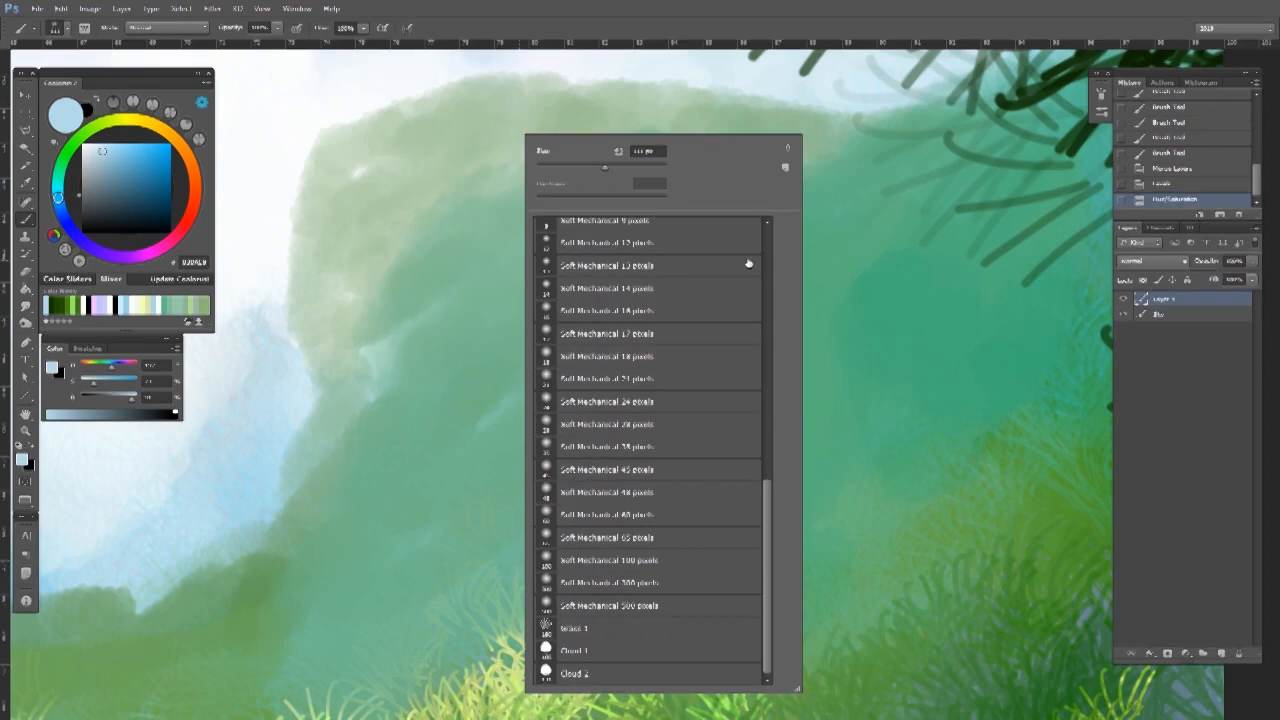
left_click(870, 190)
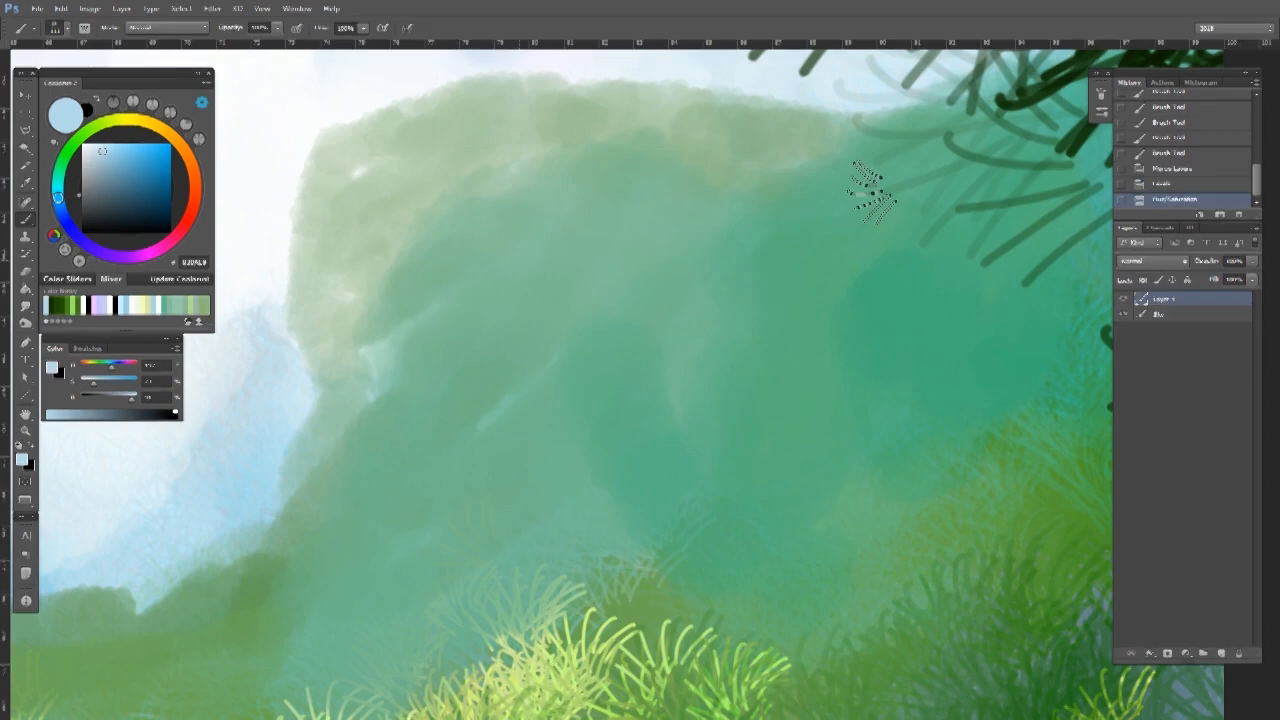
right_click(873, 192)
right_click(556, 212)
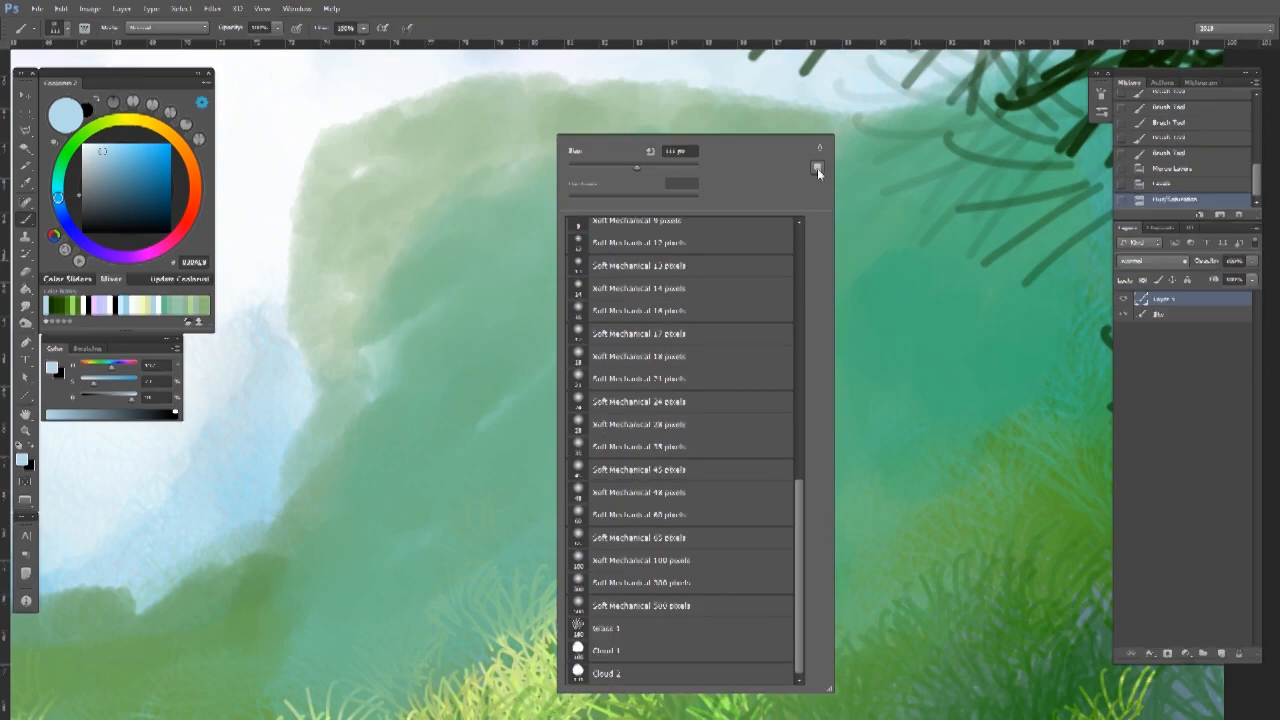
left_click(817, 168)
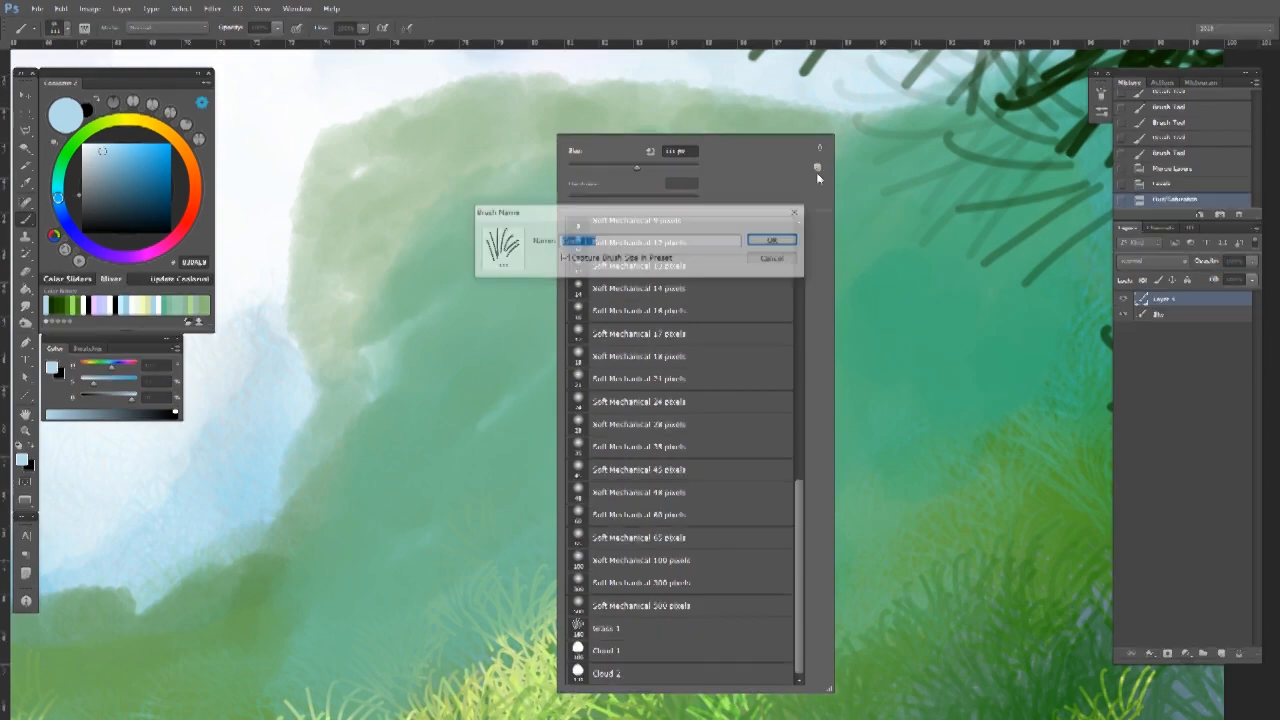
left_click_drag(587, 241, 642, 232)
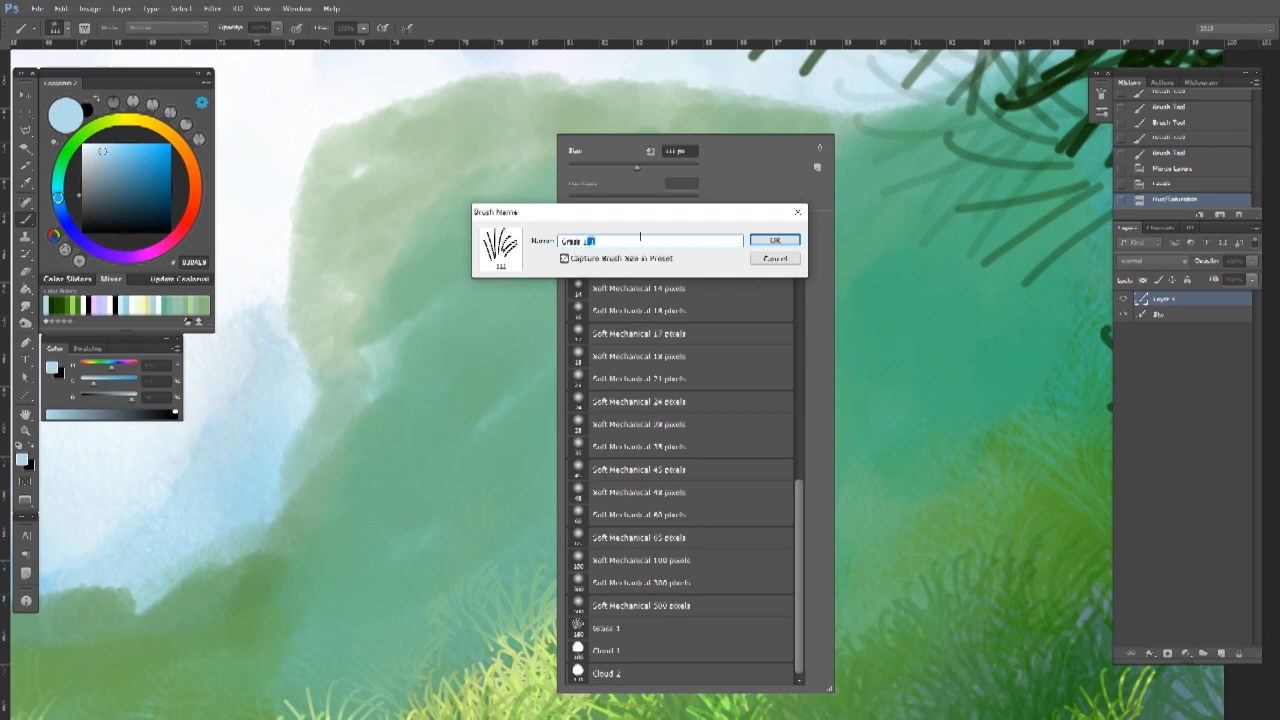
type("2")
key("Return")
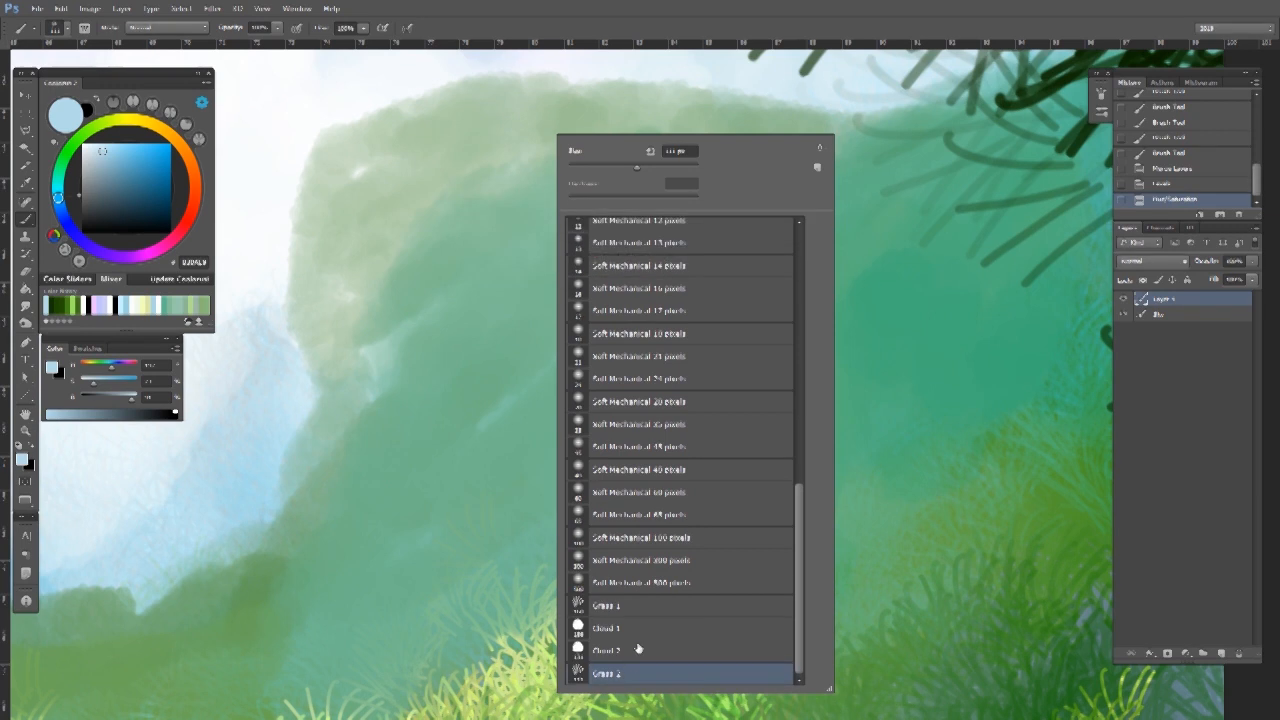
Try out the Grass 1 brush preset with light blue strokes on the teal-green hill.
left_click(529, 508)
left_click_drag(647, 383, 631, 377)
right_click(666, 420)
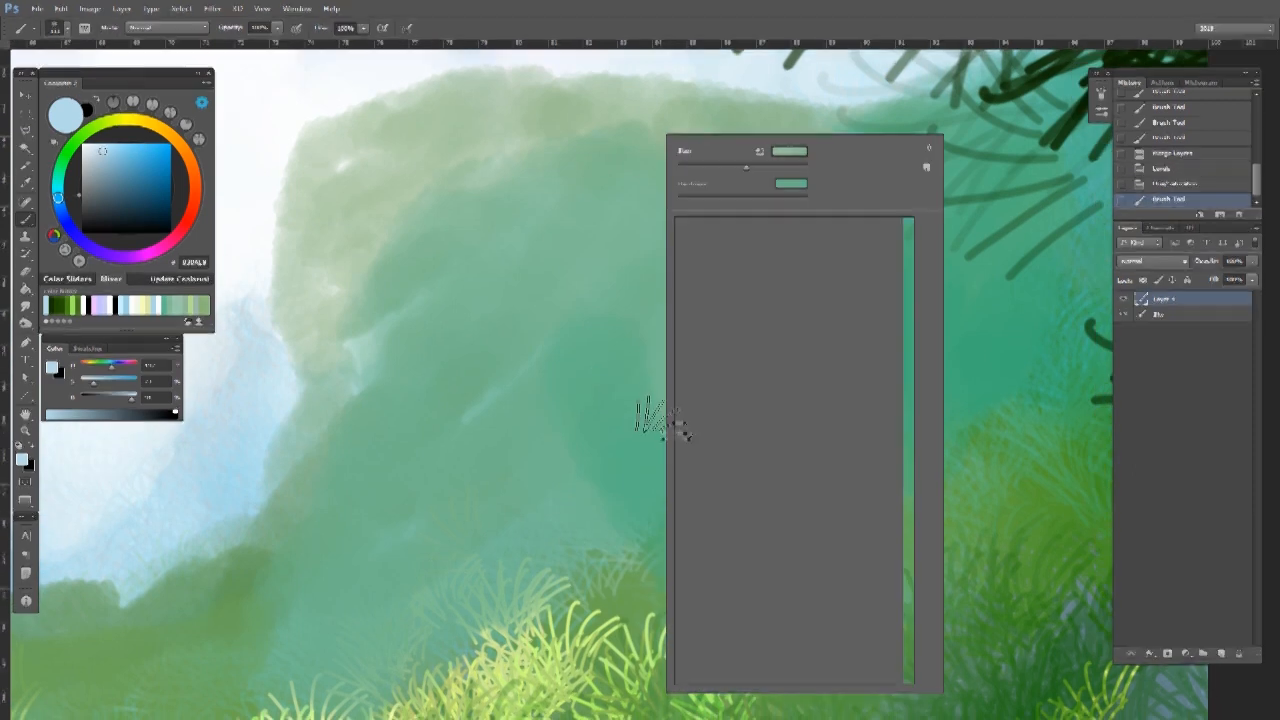
left_click(722, 605)
left_click_drag(552, 267, 657, 357)
mouse_move(800, 268)
left_mouse_down()
mouse_move(783, 414)
mouse_move(557, 340)
mouse_move(475, 490)
left_mouse_up()
Undo the Grass 1 test strokes and try out the Grass 2 brush preset on the same hill.
right_click(701, 415)
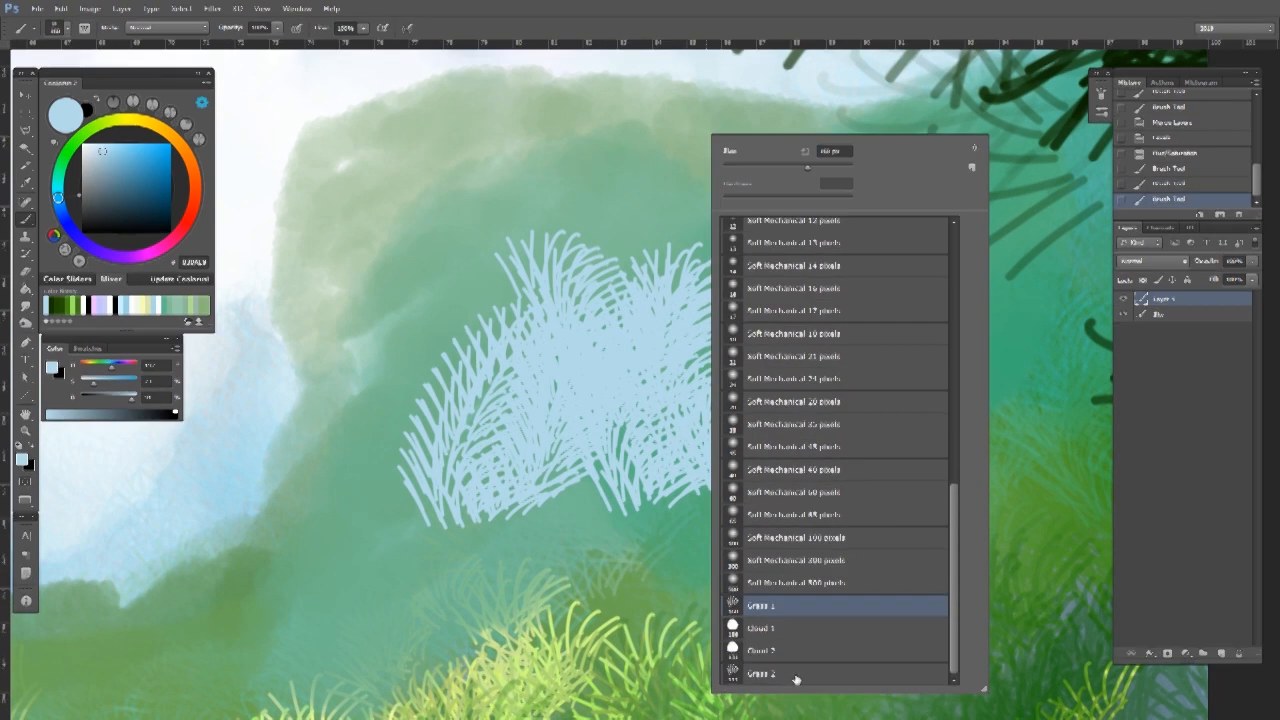
left_click(796, 675)
left_click(1180, 182)
left_click(1209, 173)
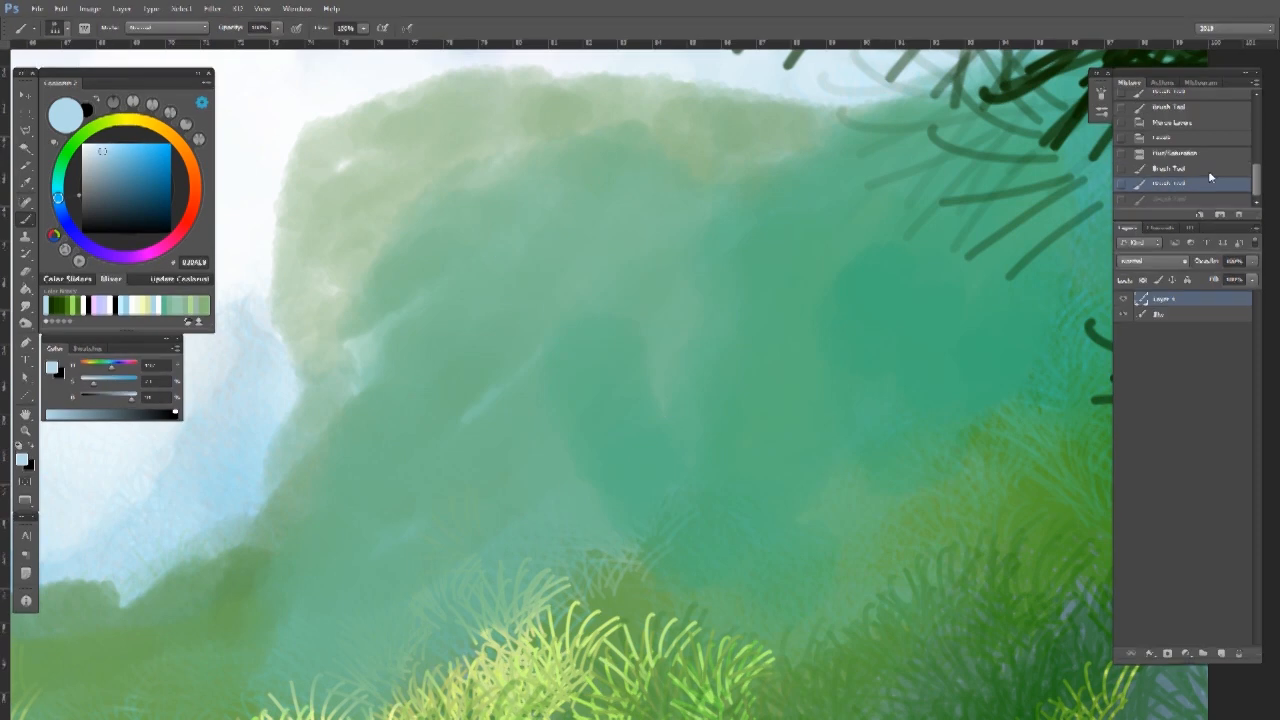
mouse_move(500, 295)
left_mouse_down()
mouse_move(657, 363)
mouse_move(455, 455)
mouse_move(809, 451)
left_mouse_up()
right_click(755, 402)
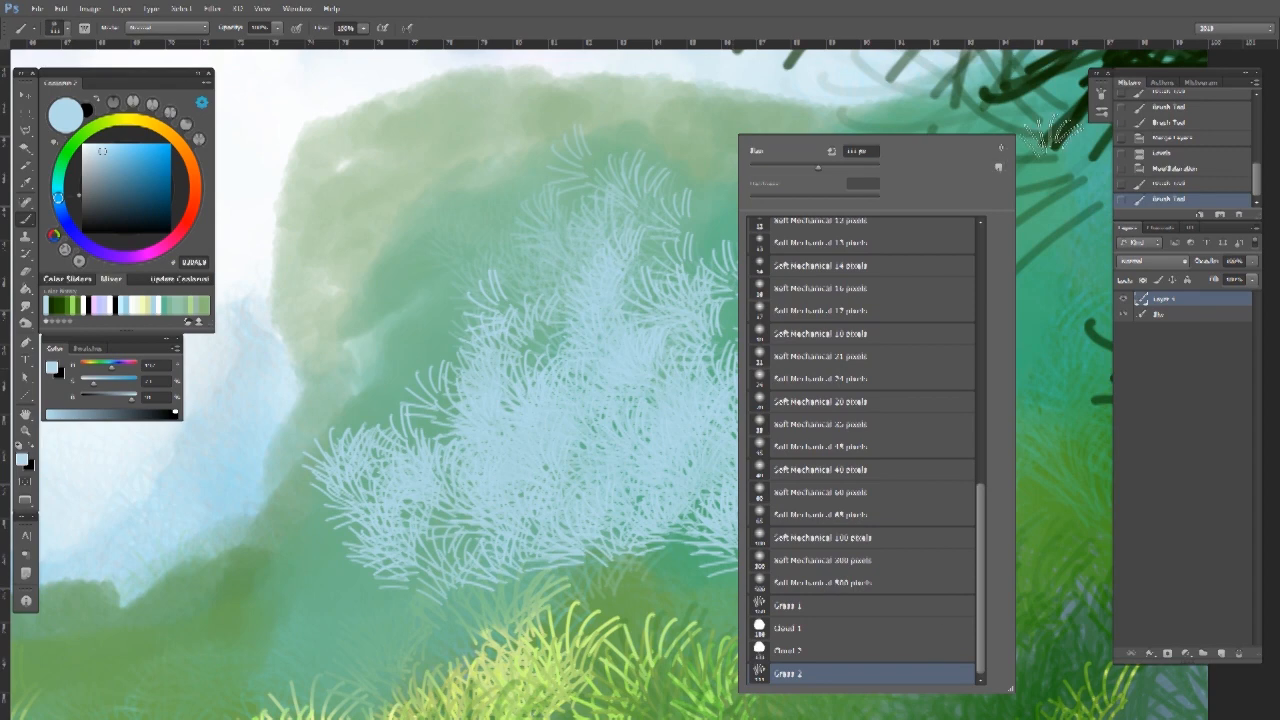
key("Escape")
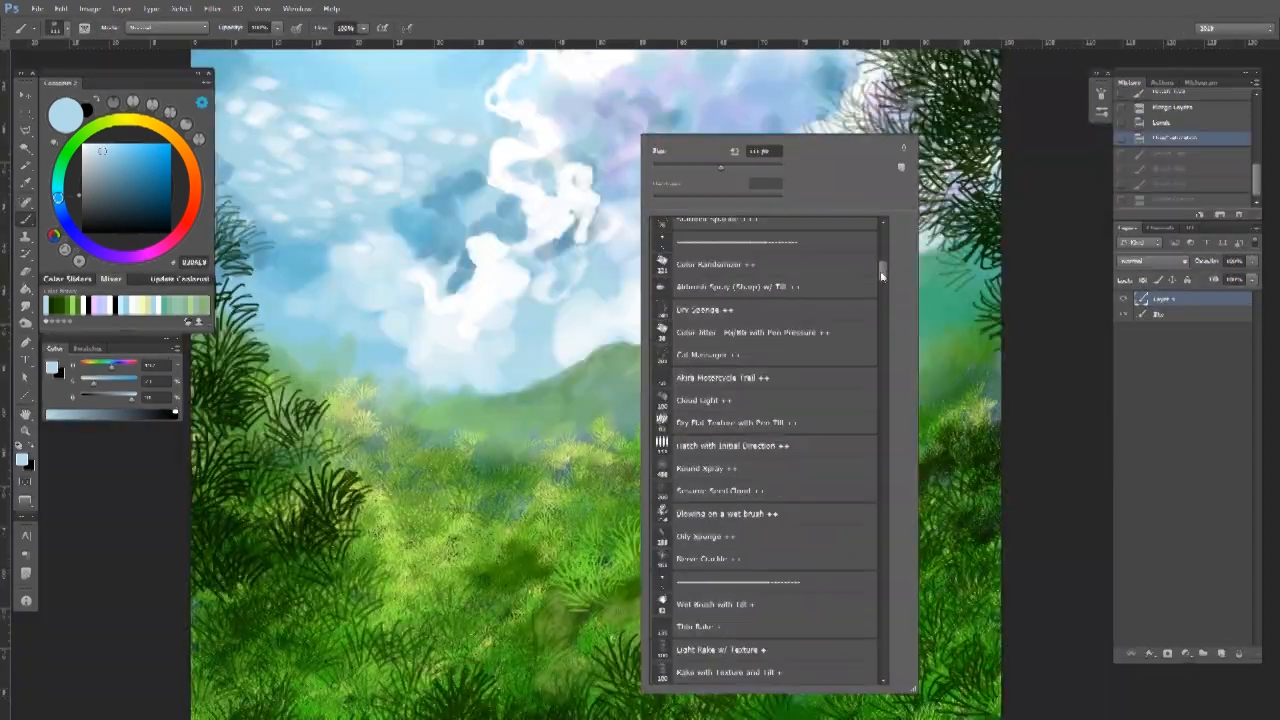
Choose the Micron 08 brush preset from the start of the brush list.
scroll(724, 229, "up", 5)
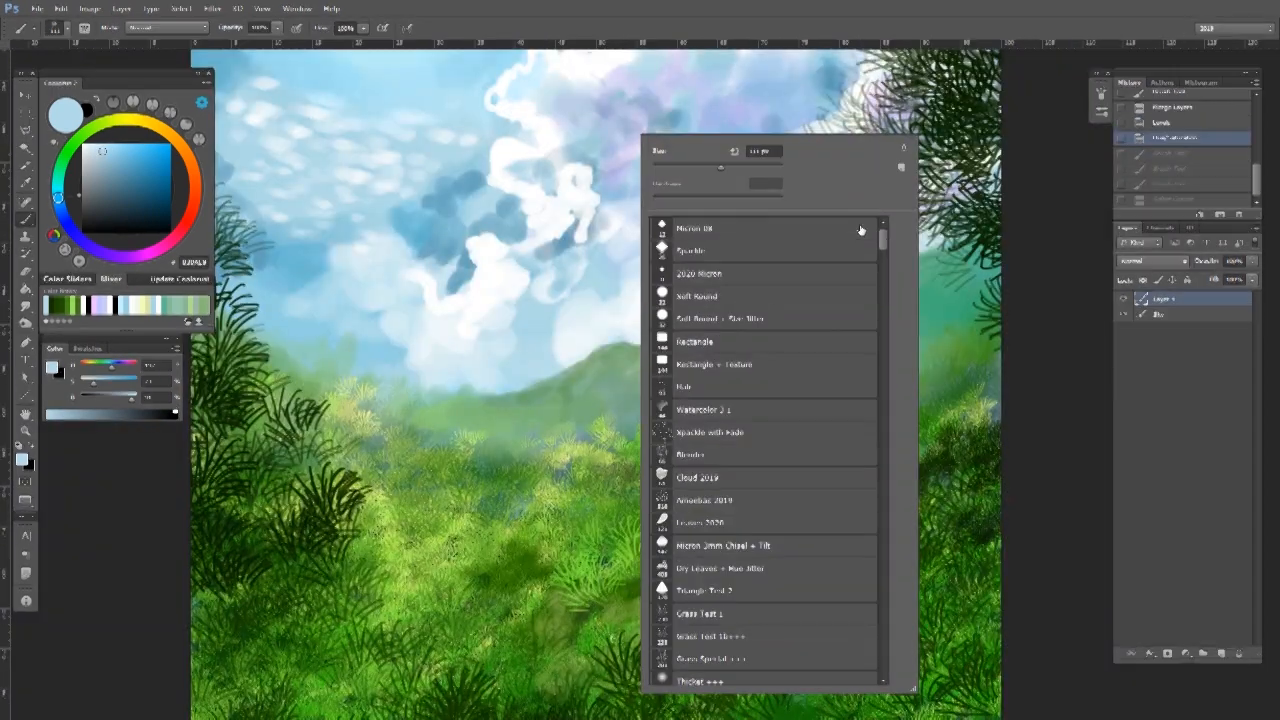
double_click(724, 229)
left_click(647, 300)
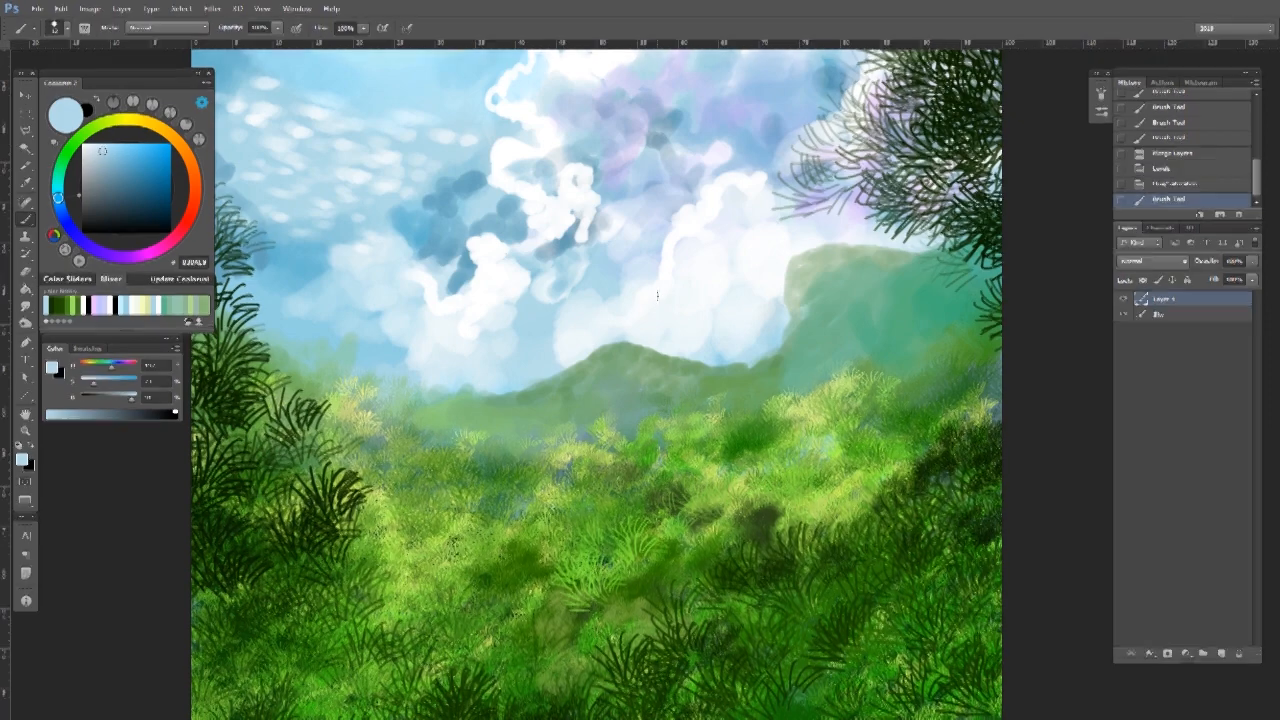
Try a thin curved light blue stroke with the Micron 08 brush on the white clouds above the hill.
key("z")
left_click(666, 347)
left_click(640, 361)
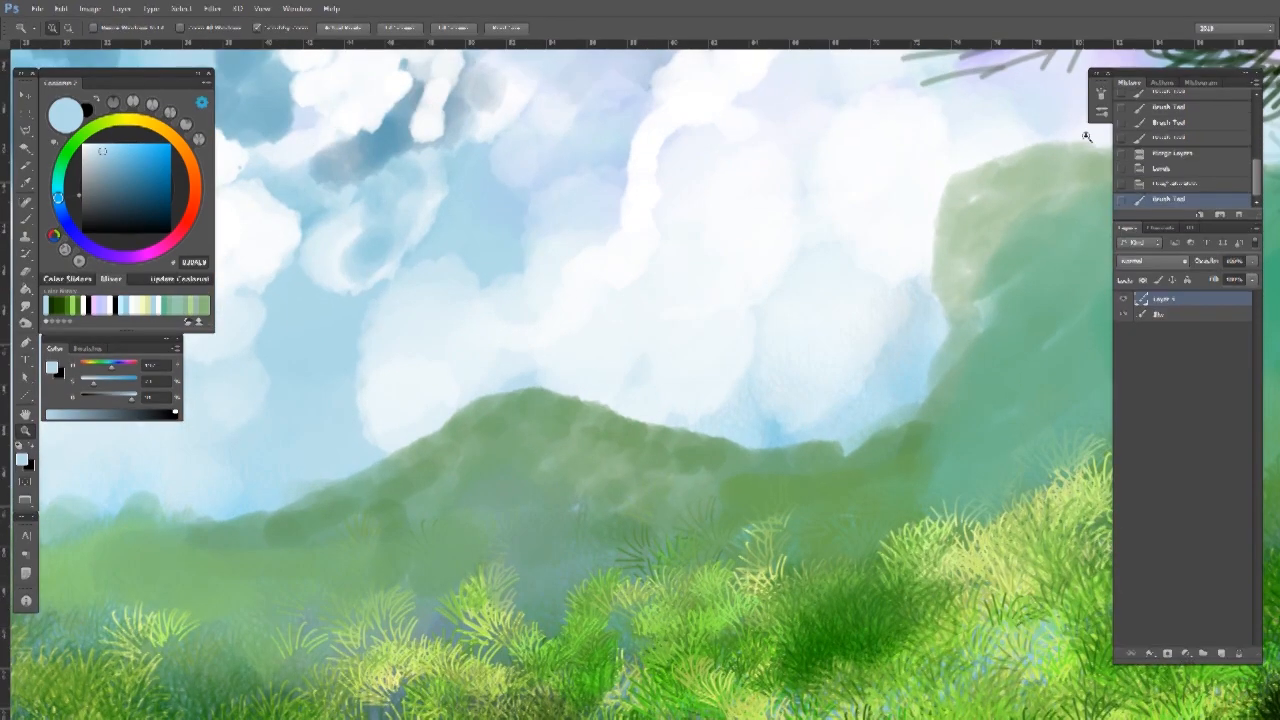
right_click(684, 315)
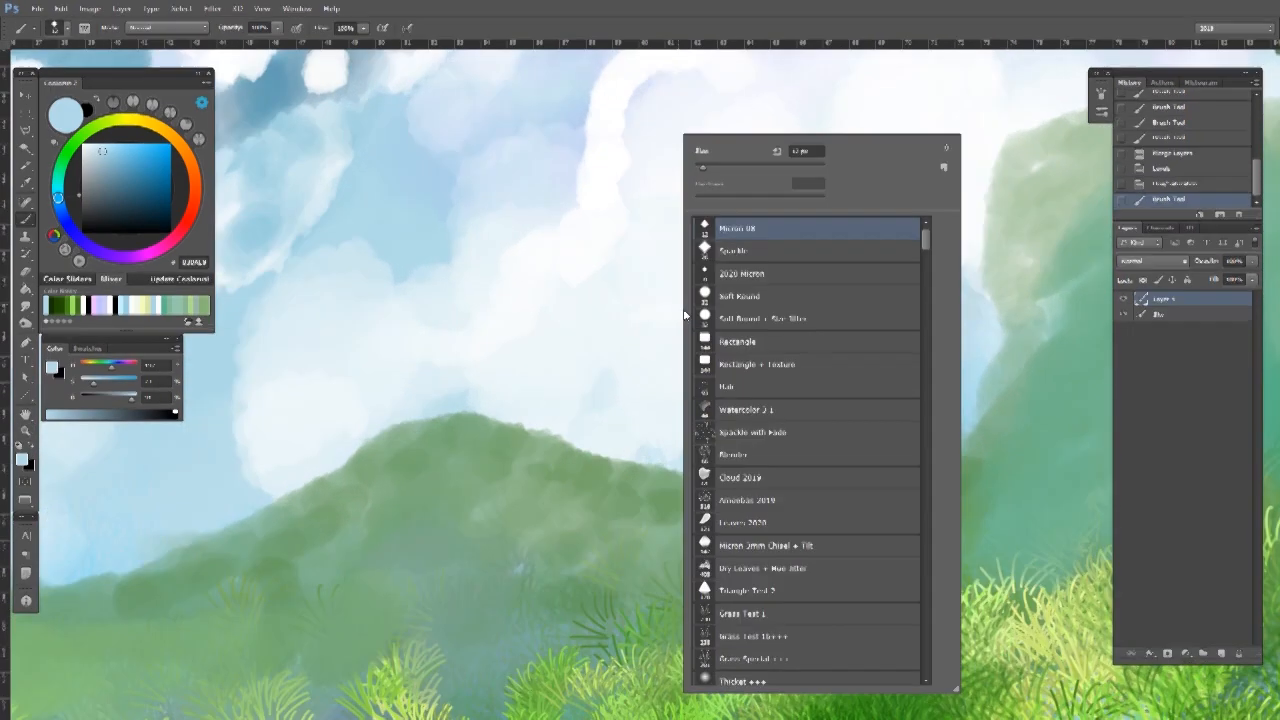
double_click(760, 232)
left_click_drag(570, 285, 690, 365)
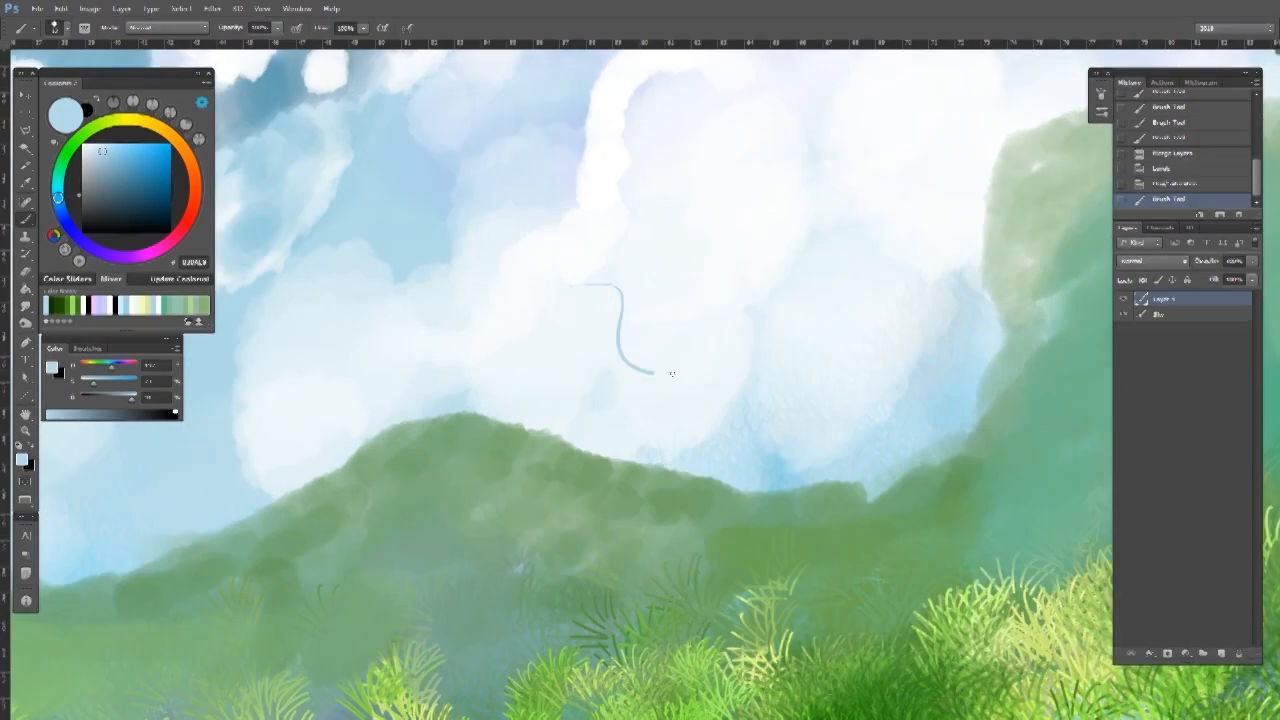
key("ctrl+z")
scroll(630, 370, "up", 3)
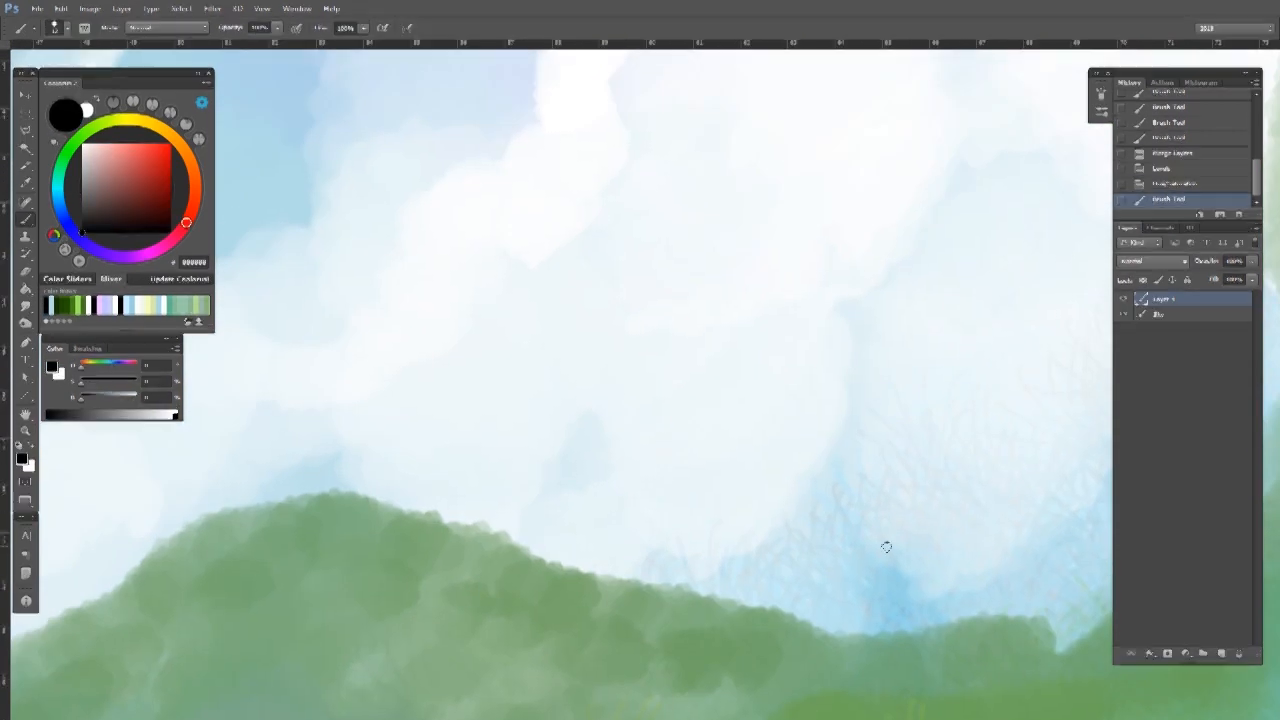
Try overlapping black loops of varying thickness with the Micron 08 brush on a new layer over the clouds and undo them.
left_click_drag(625, 333, 588, 334)
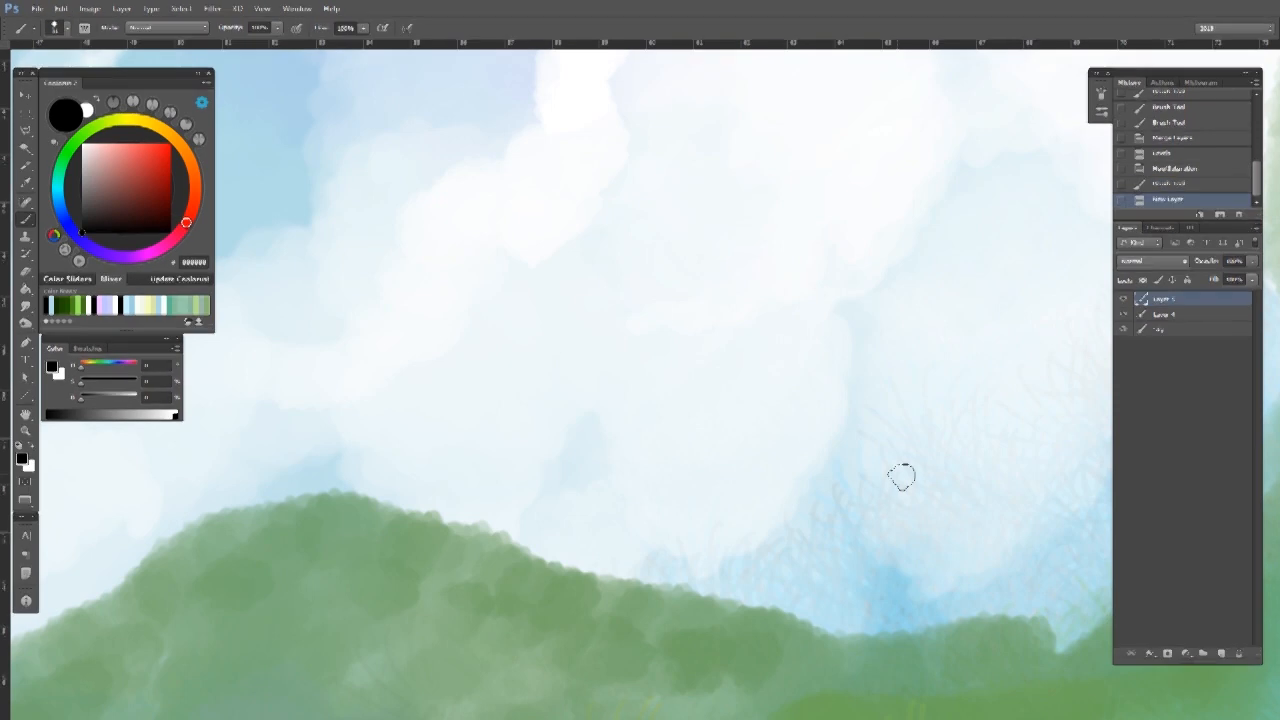
left_click(1098, 102)
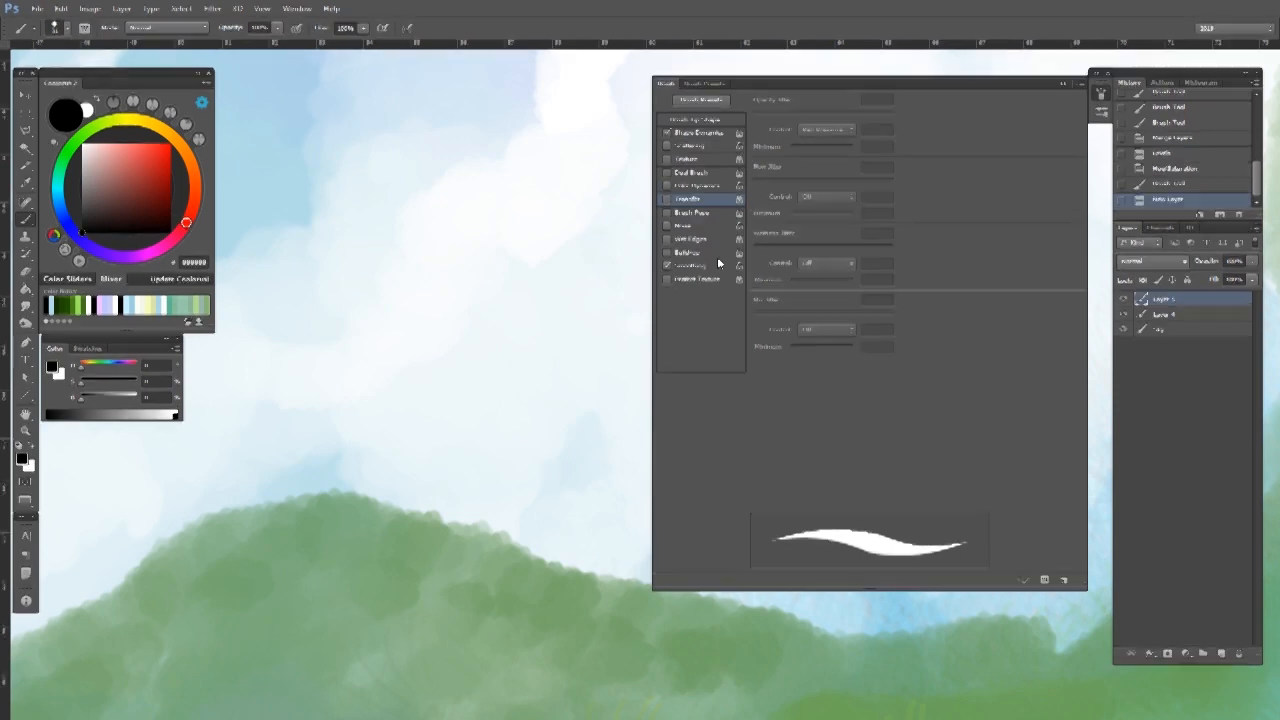
left_click(1101, 97)
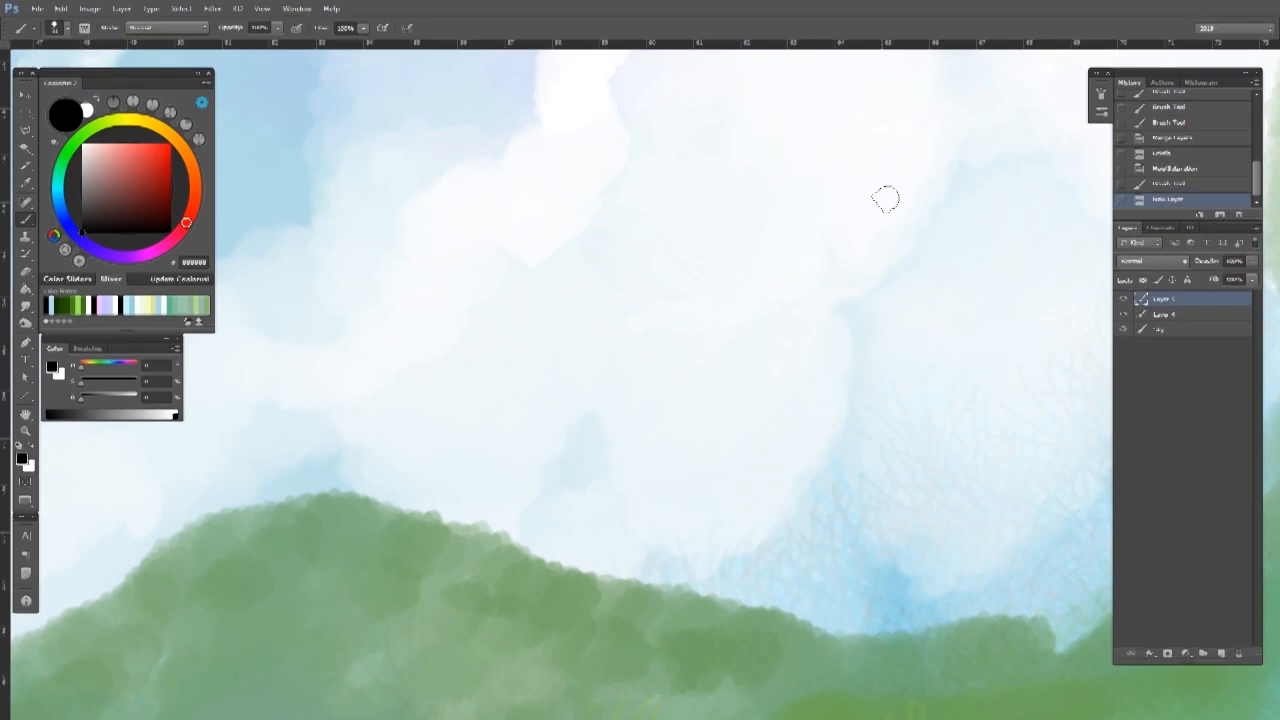
left_click_drag(676, 323, 627, 339)
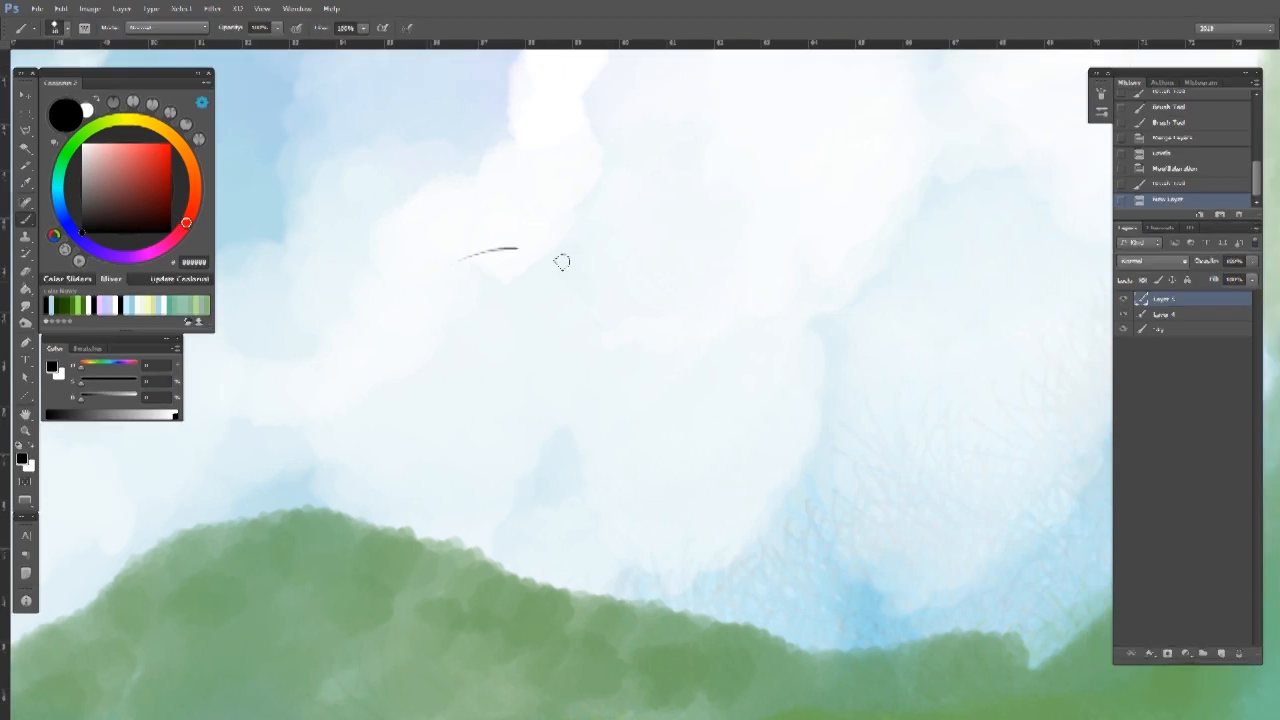
mouse_move(739, 422)
left_mouse_down()
mouse_move(737, 217)
mouse_move(623, 409)
mouse_move(660, 265)
mouse_move(811, 456)
mouse_move(774, 320)
mouse_move(571, 457)
mouse_move(770, 437)
left_mouse_up()
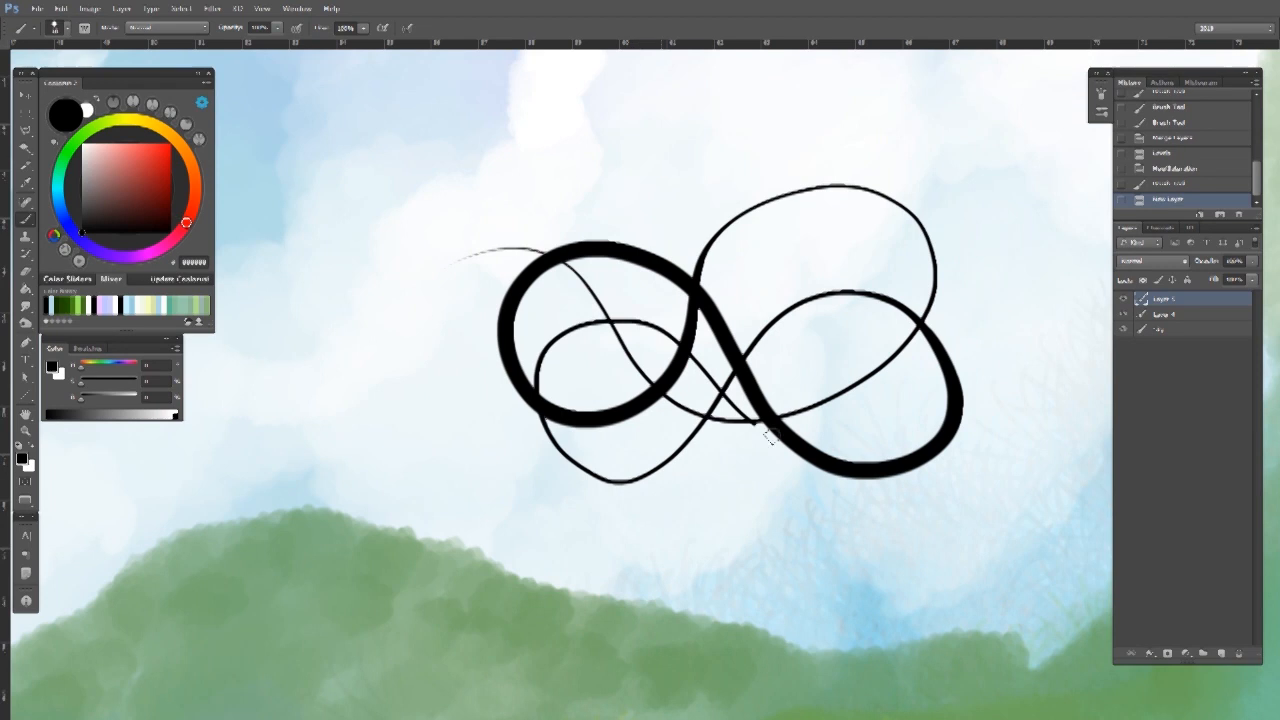
mouse_move(895, 188)
left_mouse_down()
mouse_move(950, 250)
mouse_move(700, 130)
mouse_move(630, 350)
left_mouse_up()
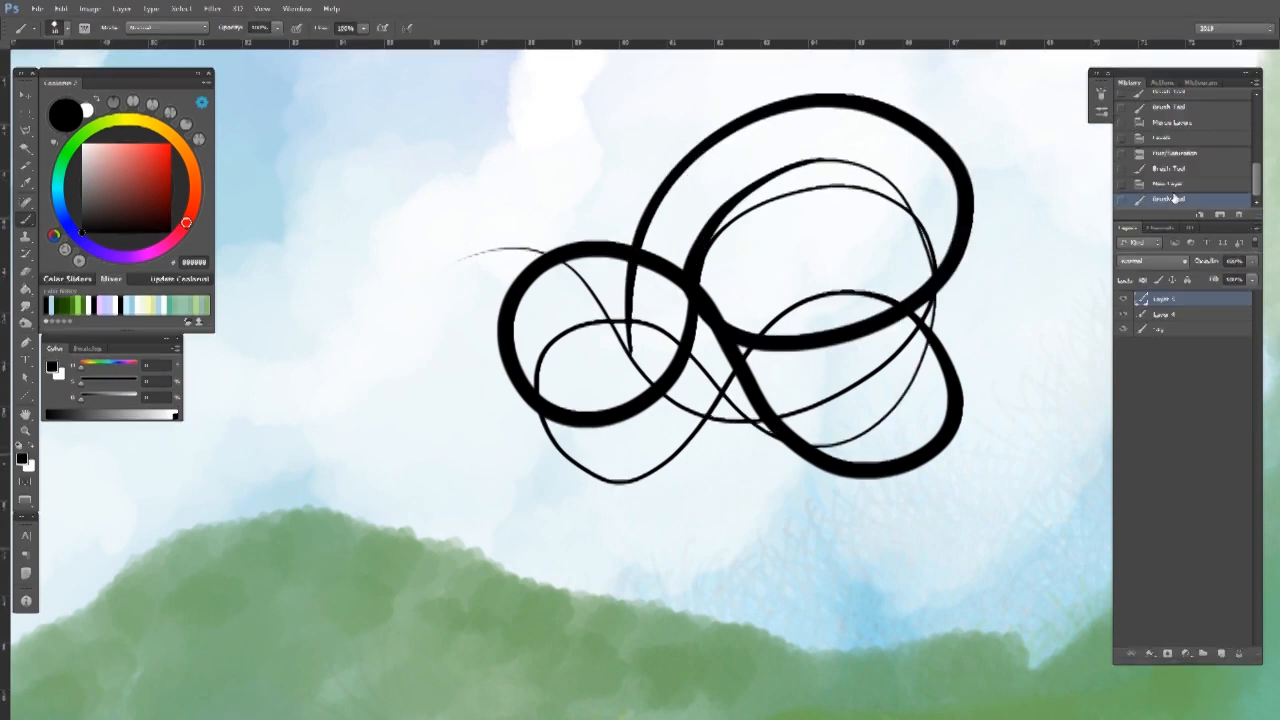
left_click(1180, 153)
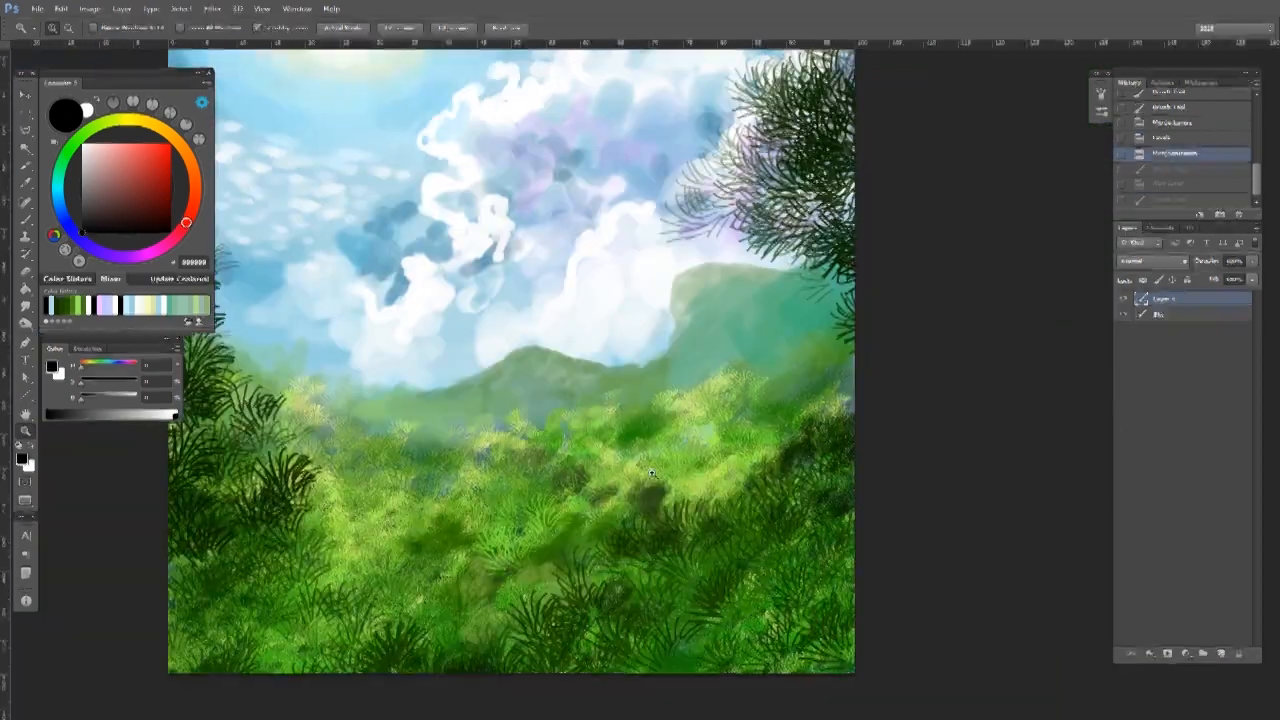
Sample green from the foreground, brighten it, and paint long curved grass blades on a new layer over the dark grass at the canvas's right.
left_click_drag(652, 473, 711, 499)
left_click_drag(711, 499, 571, 365)
left_click_drag(651, 512, 566, 526)
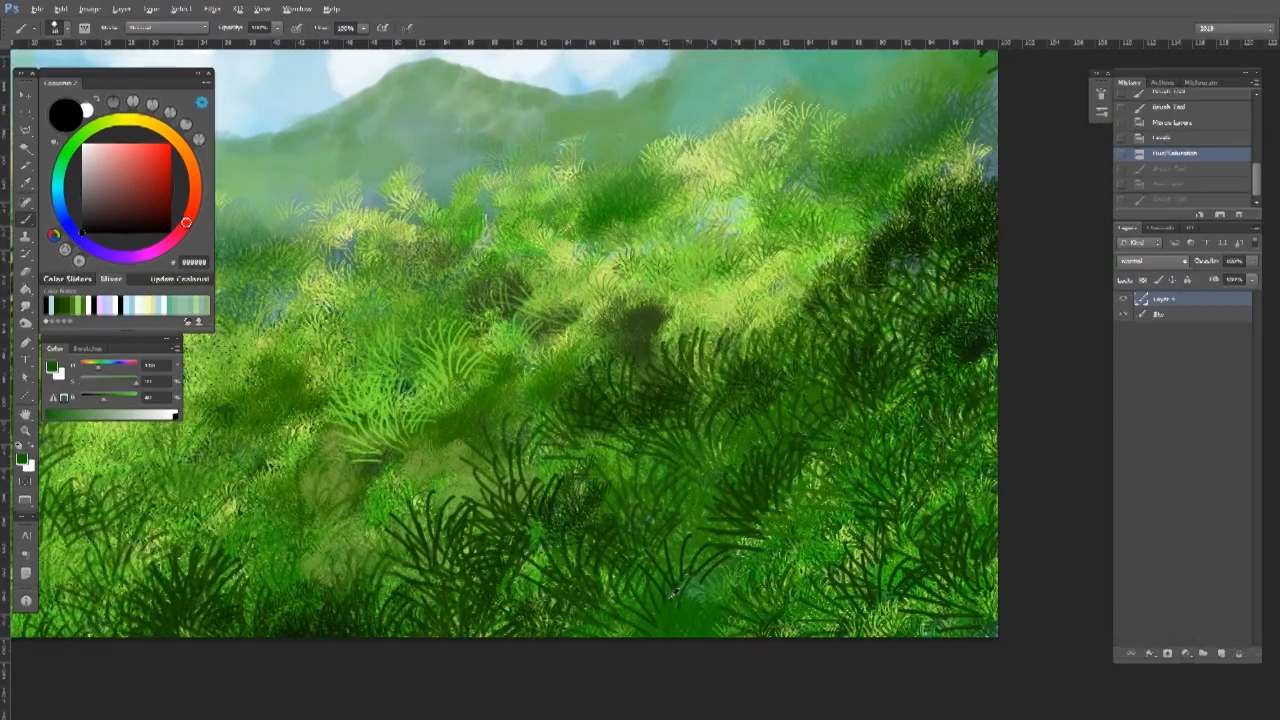
left_click(672, 596, "alt")
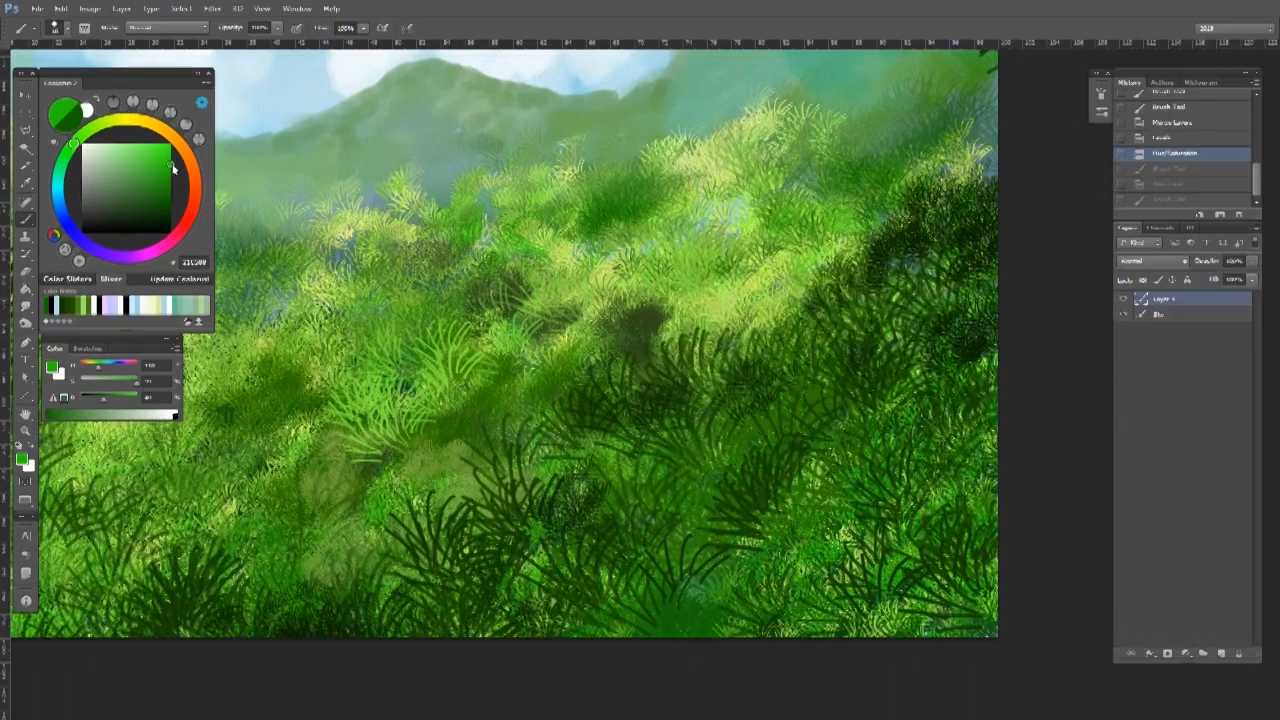
left_click_drag(860, 495, 739, 517)
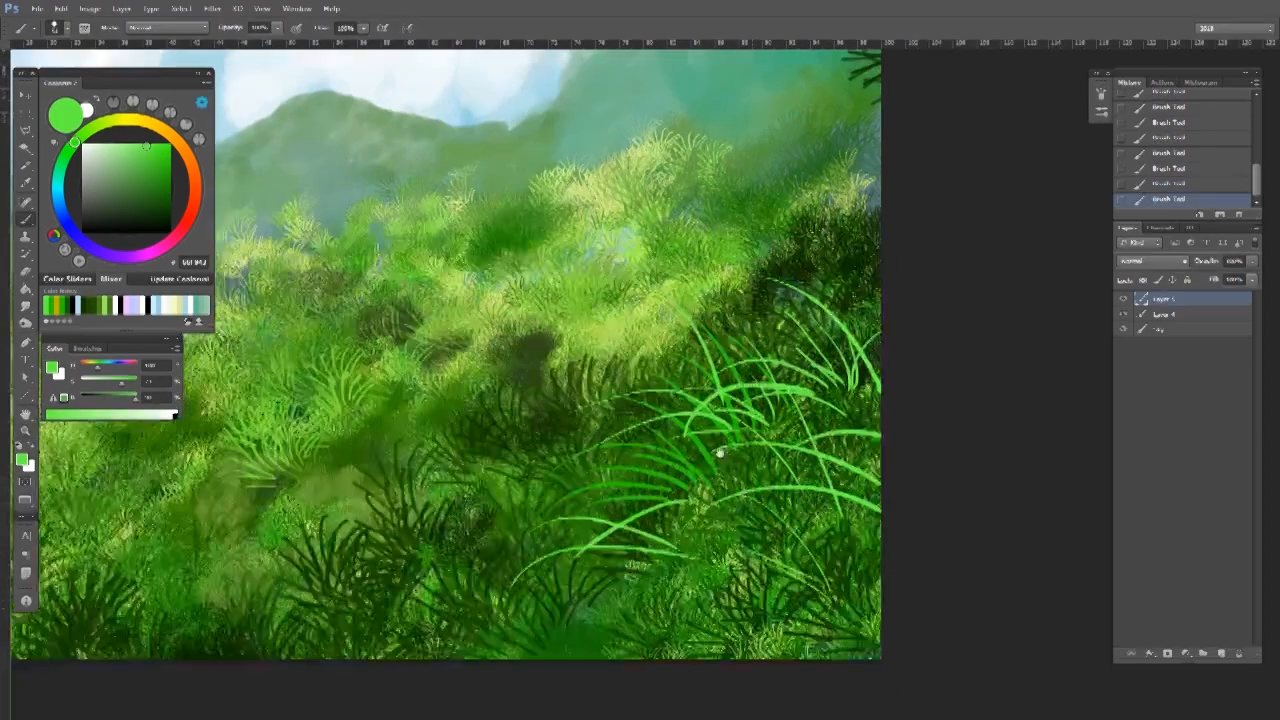
left_click_drag(745, 517, 746, 480)
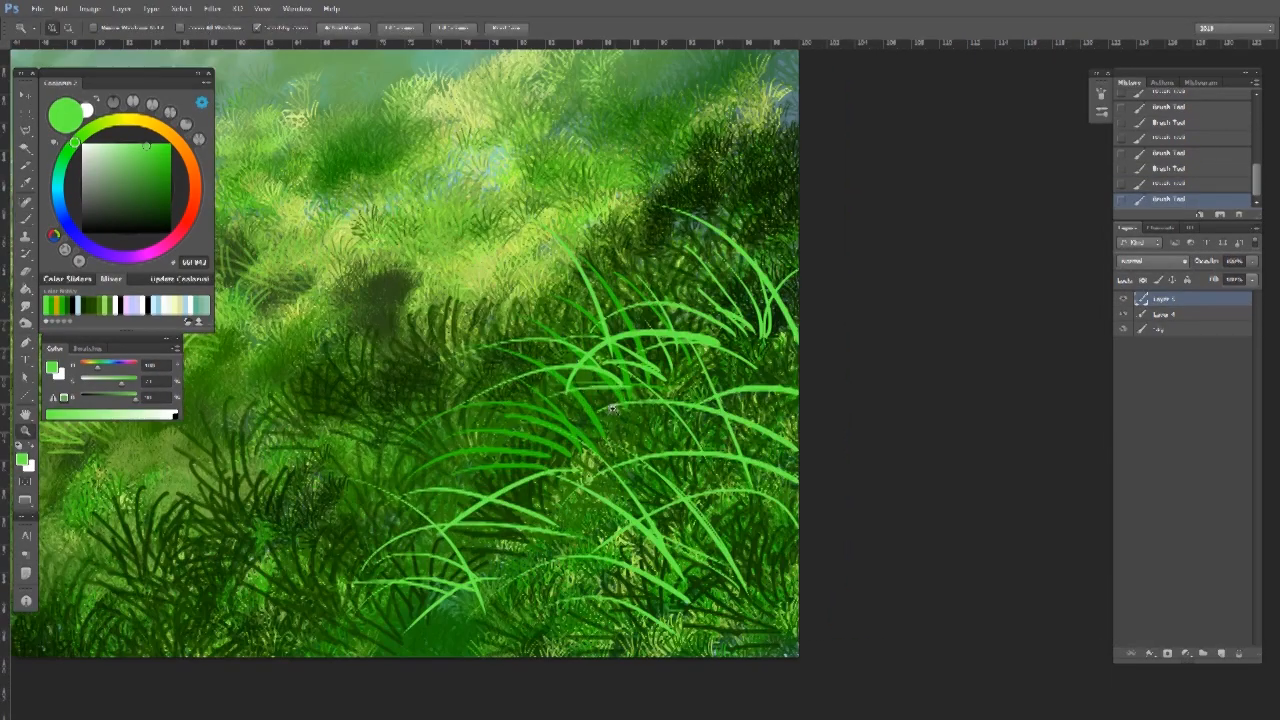
Choose the Soft Round brush preset from the brush list.
left_click_drag(554, 325, 684, 465)
left_click_drag(621, 335, 612, 347)
right_click(614, 366)
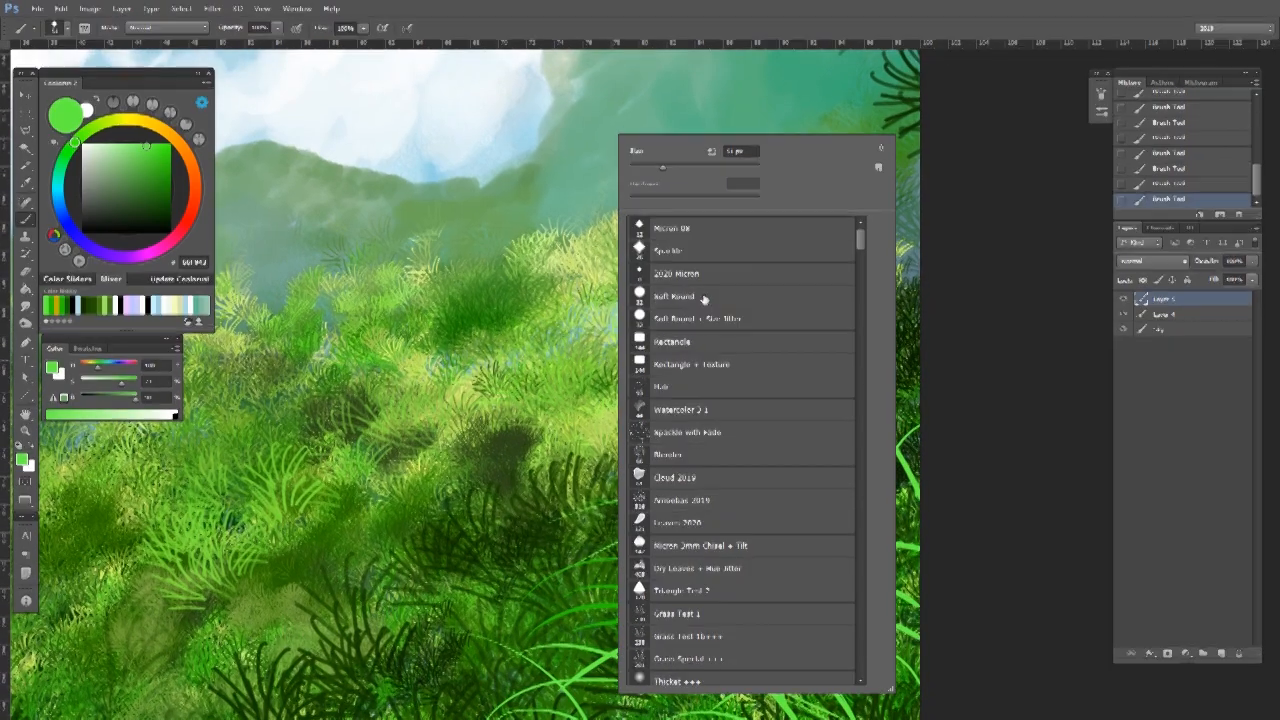
left_click_drag(580, 235, 534, 428)
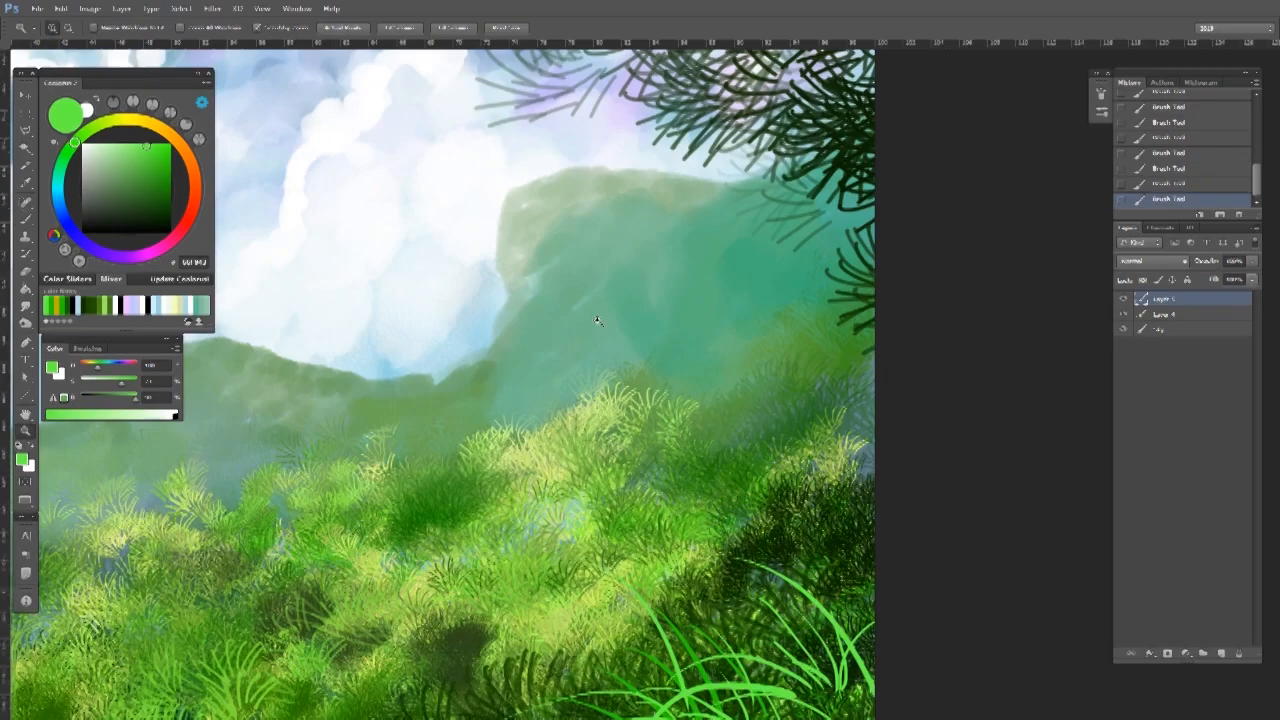
Try overlapping black pressure-sensitive strokes with the Soft Round brush on the teal-green hill and undo them.
left_click_drag(602, 345, 634, 345)
left_click_drag(634, 345, 639, 398)
mouse_move(697, 323)
left_mouse_down()
mouse_move(716, 345)
mouse_move(694, 348)
left_mouse_up()
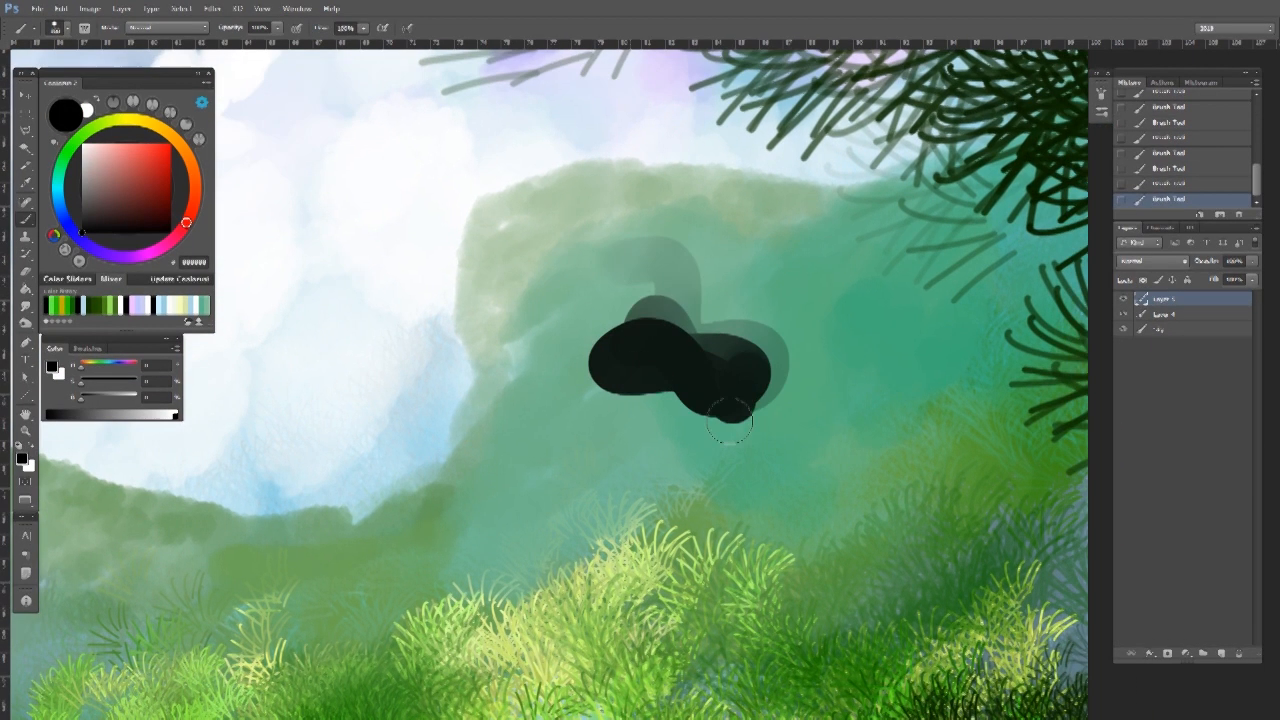
mouse_move(590, 442)
left_mouse_down()
mouse_move(820, 449)
mouse_move(646, 410)
left_mouse_up()
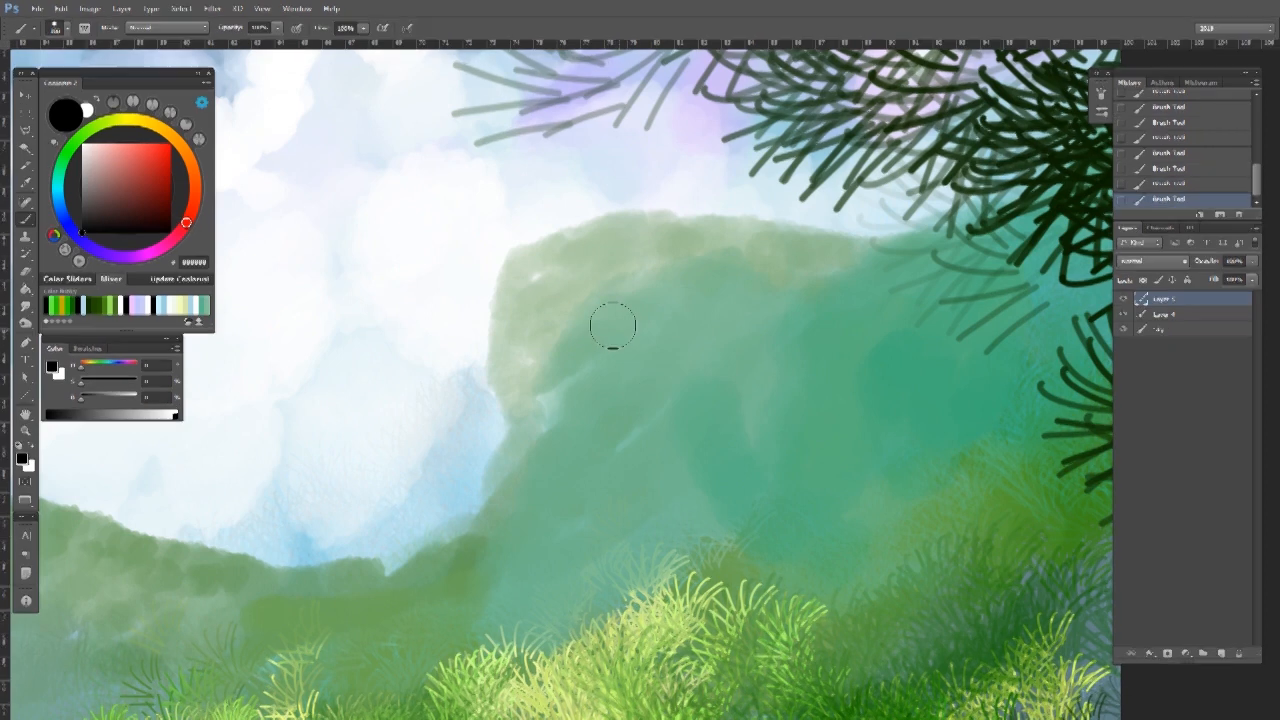
mouse_move(788, 393)
left_mouse_down()
mouse_move(798, 470)
mouse_move(598, 478)
left_mouse_up()
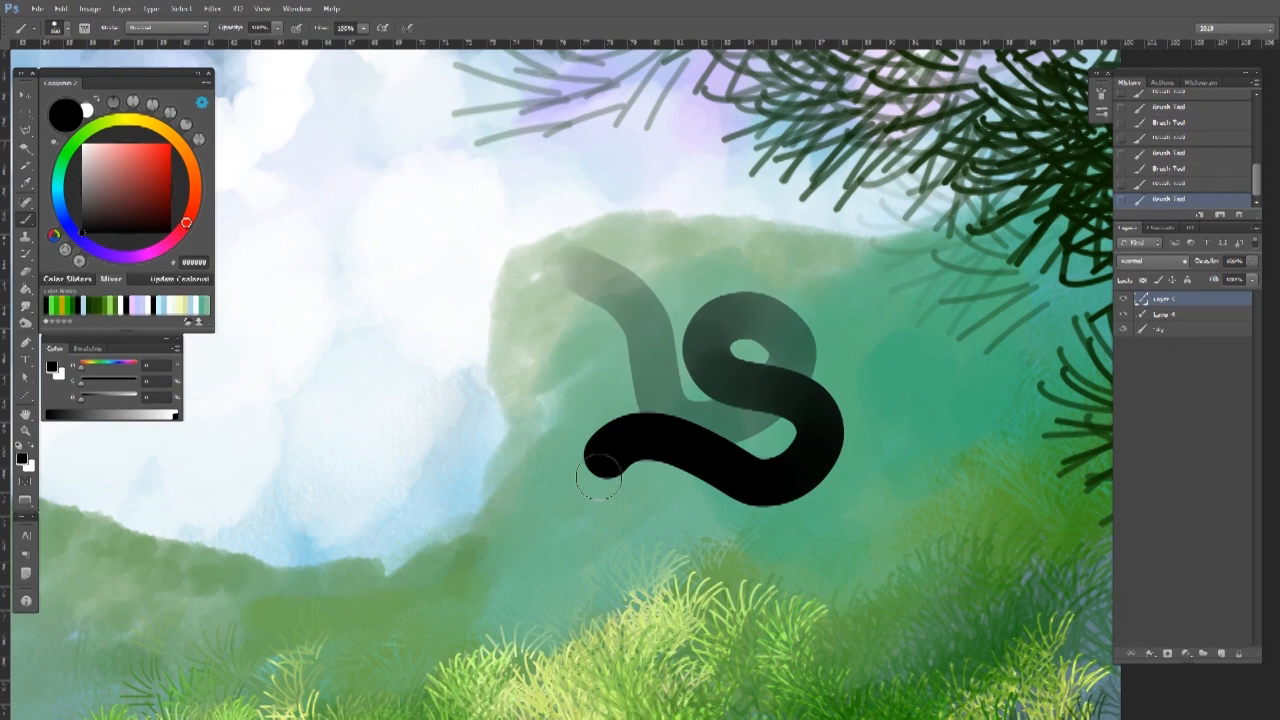
mouse_move(757, 432)
left_mouse_down()
mouse_move(819, 445)
mouse_move(764, 302)
mouse_move(639, 360)
left_mouse_up()
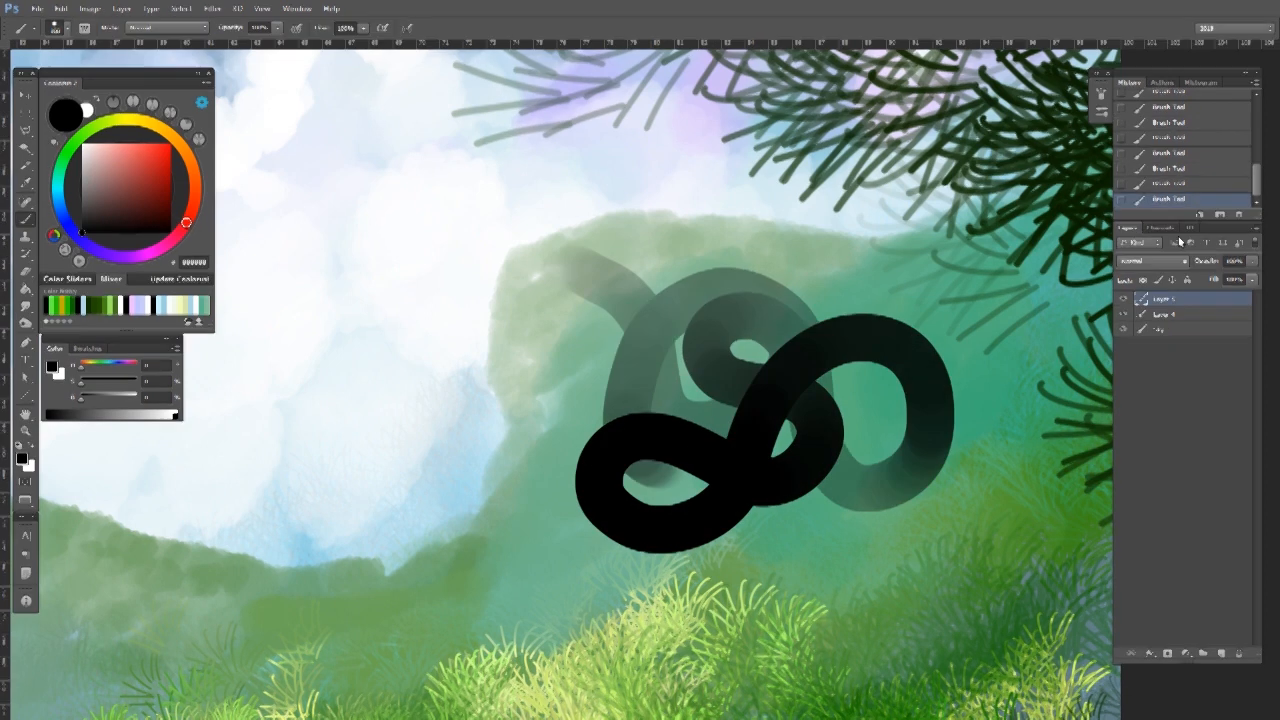
left_click(1172, 185)
Sample white from the cloud, resize the Soft Round brush, and paint translucent white strokes inside the cloud's curled edge.
key("z")
left_click_drag(667, 431, 608, 404)
left_click_drag(493, 303, 866, 453)
left_click_drag(663, 363, 702, 376)
key("b")
left_click_drag(665, 412, 681, 501)
left_click(580, 353, "alt")
right_click(577, 358, "alt")
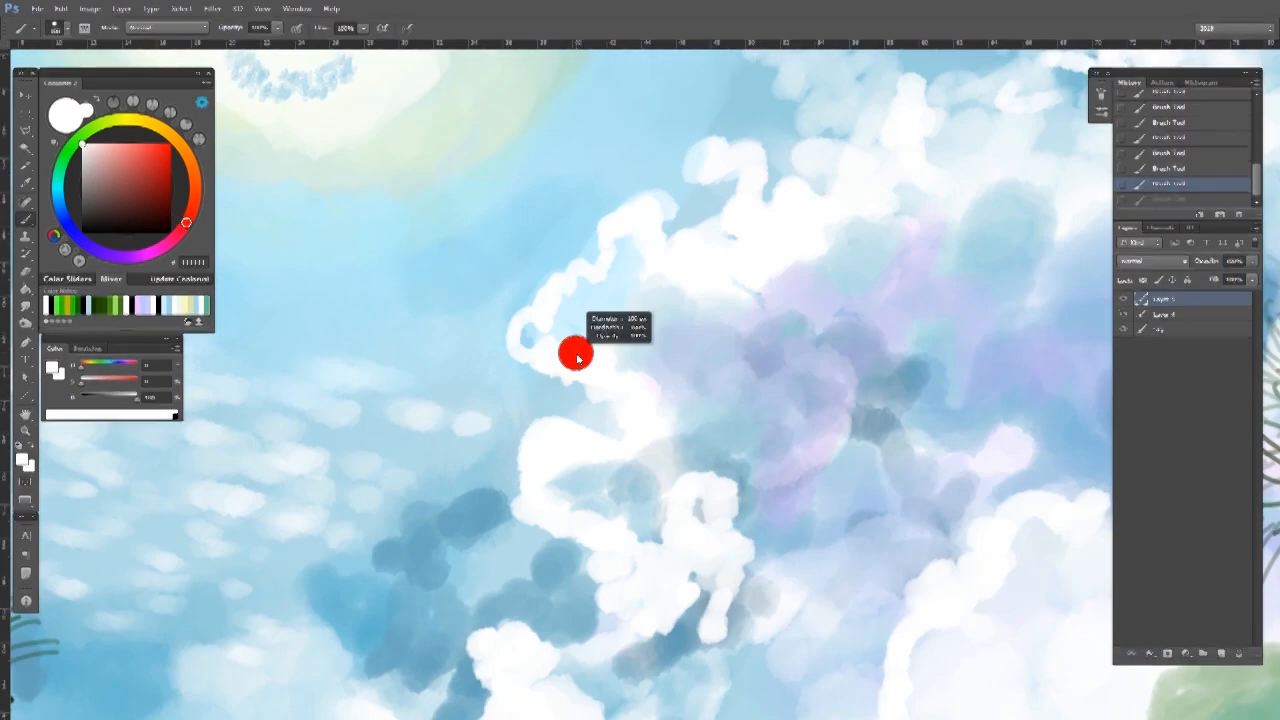
left_click_drag(558, 354, 565, 359)
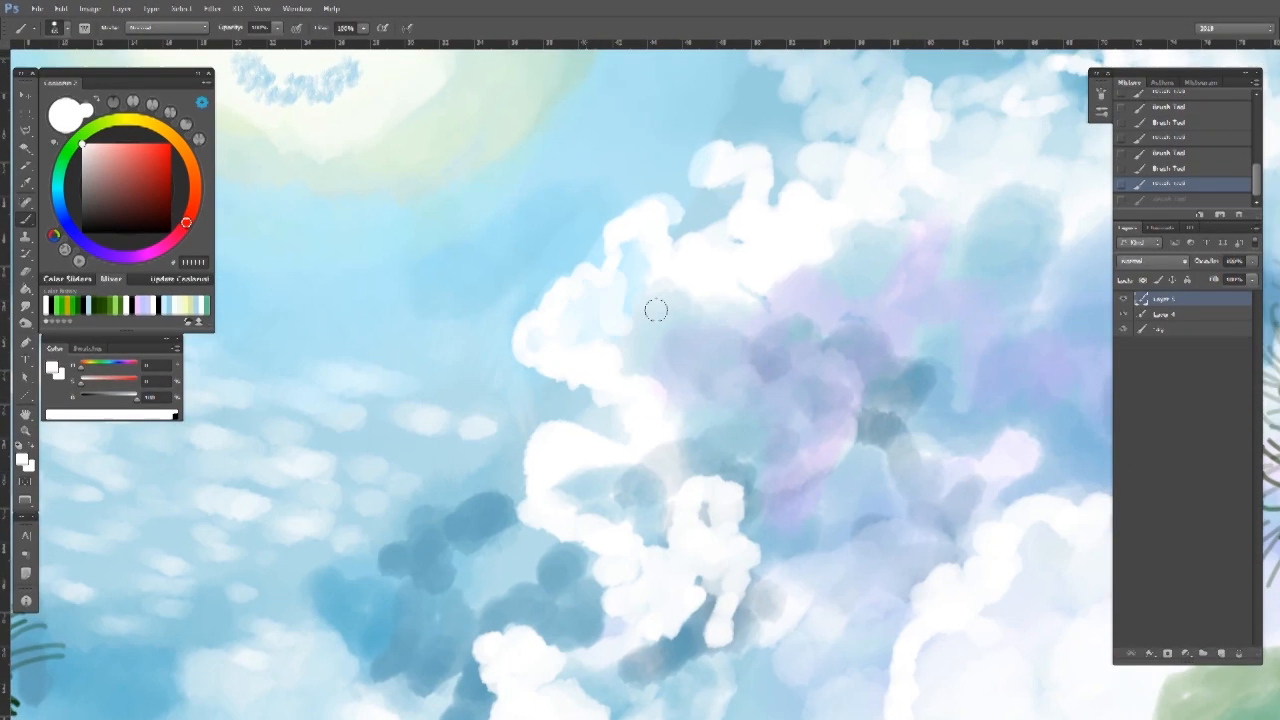
key("ctrl+z")
mouse_move(639, 437)
left_mouse_down()
mouse_move(603, 483)
mouse_move(657, 364)
mouse_move(642, 434)
left_mouse_up()
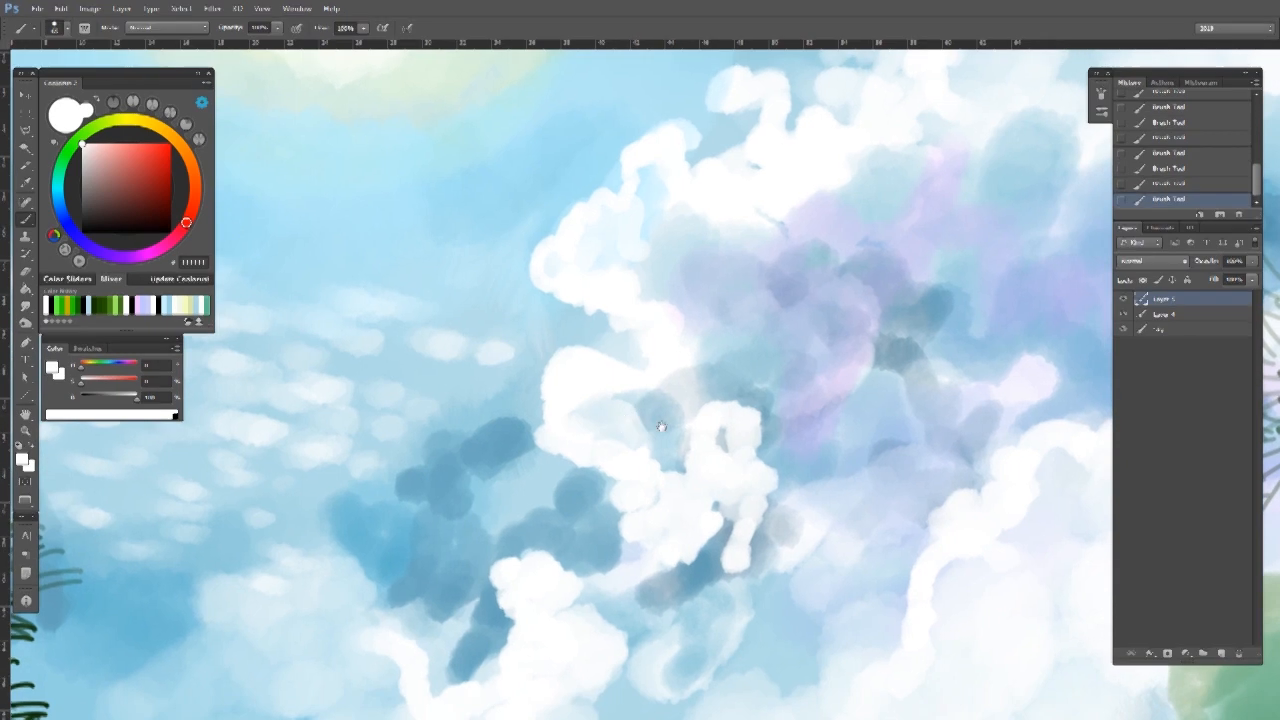
Sample a pale bluish white and paint translucent rounded puffs over the lower part of the white cloud.
left_click_drag(705, 476, 675, 420)
mouse_move(641, 465)
left_mouse_down()
mouse_move(716, 436)
mouse_move(636, 502)
left_mouse_up()
left_click(714, 445, "alt")
left_click_drag(745, 423, 721, 433)
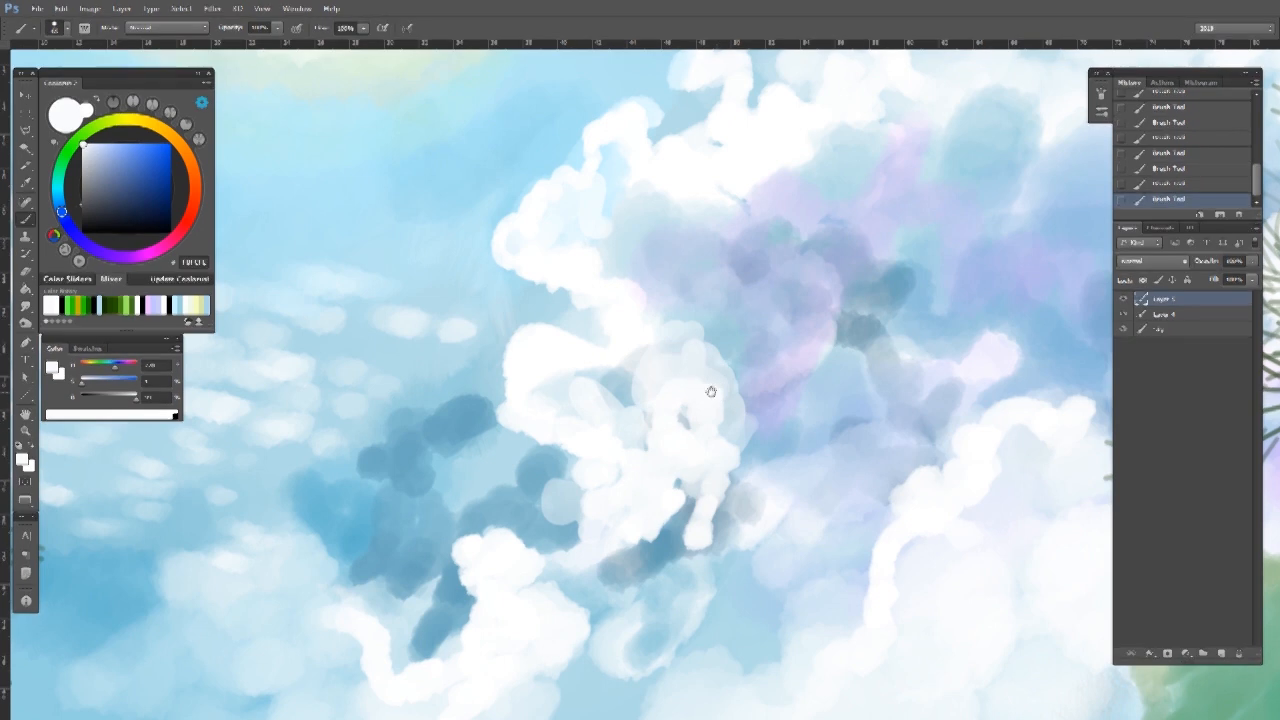
Choose the Hair brush preset from the brush list.
left_click_drag(711, 391, 657, 393)
right_click(718, 400)
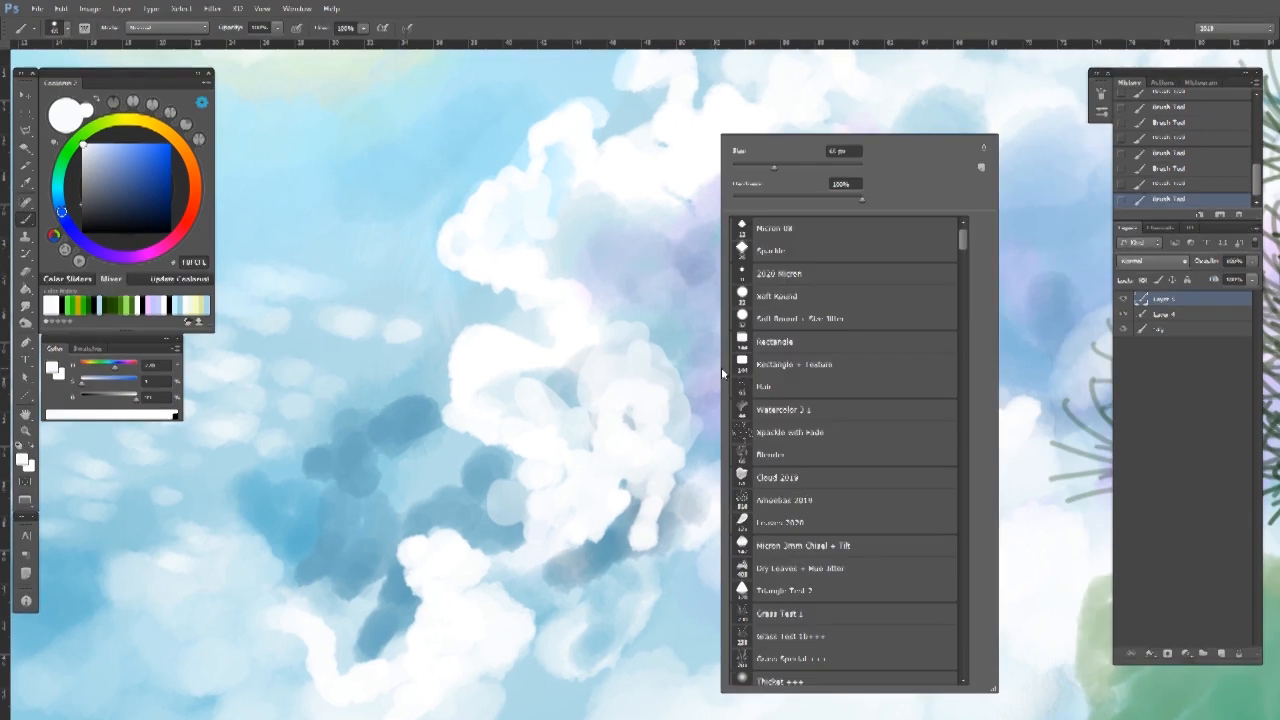
left_click(788, 388)
left_click_drag(598, 313, 698, 406)
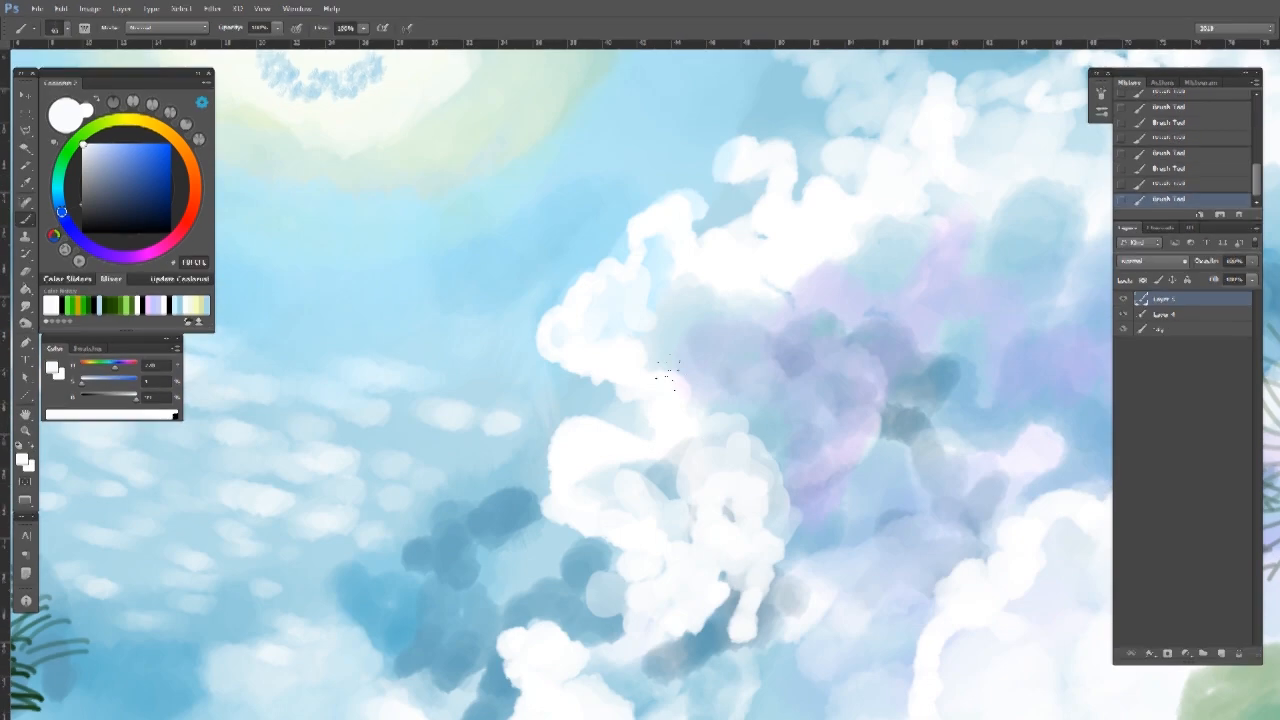
mouse_move(395, 243)
left_mouse_down()
mouse_move(550, 316)
mouse_move(638, 386)
left_mouse_up()
key("ctrl+z")
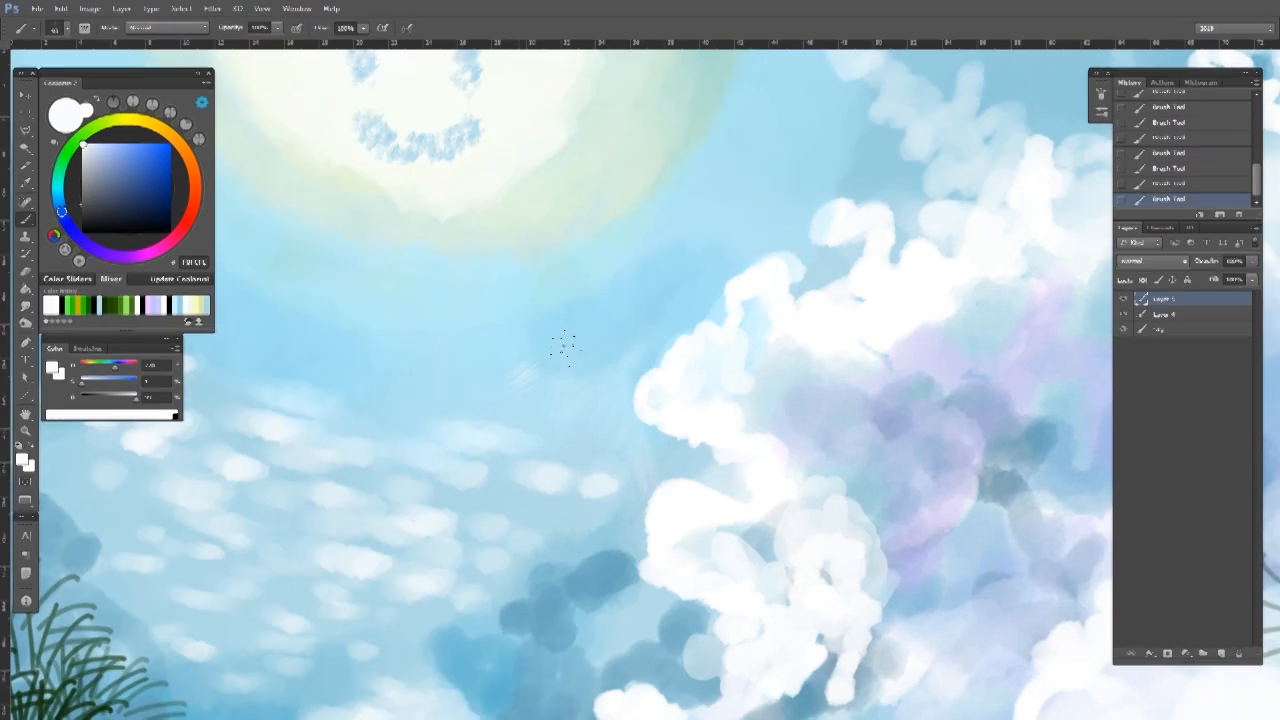
Try crossed pale bristle strokes with the Hair brush on the blue sky beside the cloud and undo them.
mouse_move(514, 382)
left_mouse_down()
mouse_move(695, 238)
mouse_move(620, 395)
left_mouse_up()
mouse_move(593, 314)
left_mouse_down()
mouse_move(680, 343)
mouse_move(638, 368)
left_mouse_up()
left_click_drag(580, 451, 597, 456)
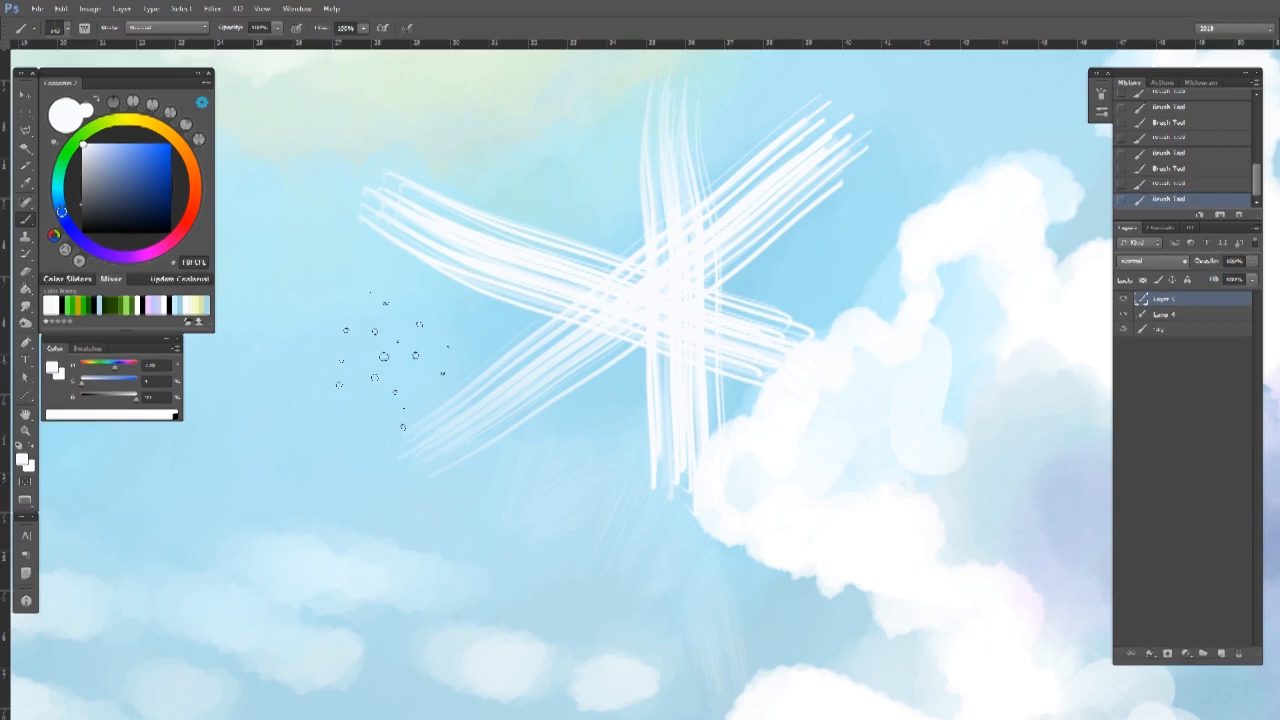
left_click_drag(633, 404, 603, 407)
left_click(1206, 166)
left_click(1193, 153)
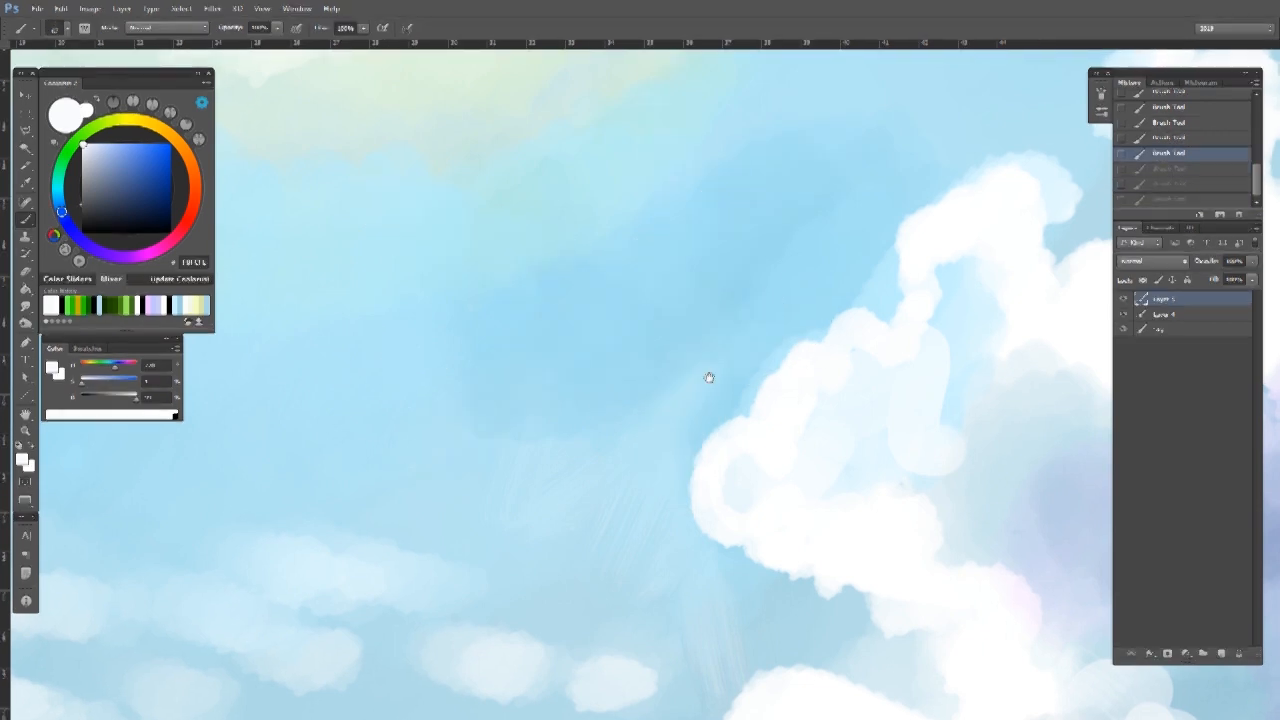
Smudge the curled upper edge of the white cloud and merge the painted layer down into Layer 4.
key("z")
left_click_drag(711, 411, 481, 452)
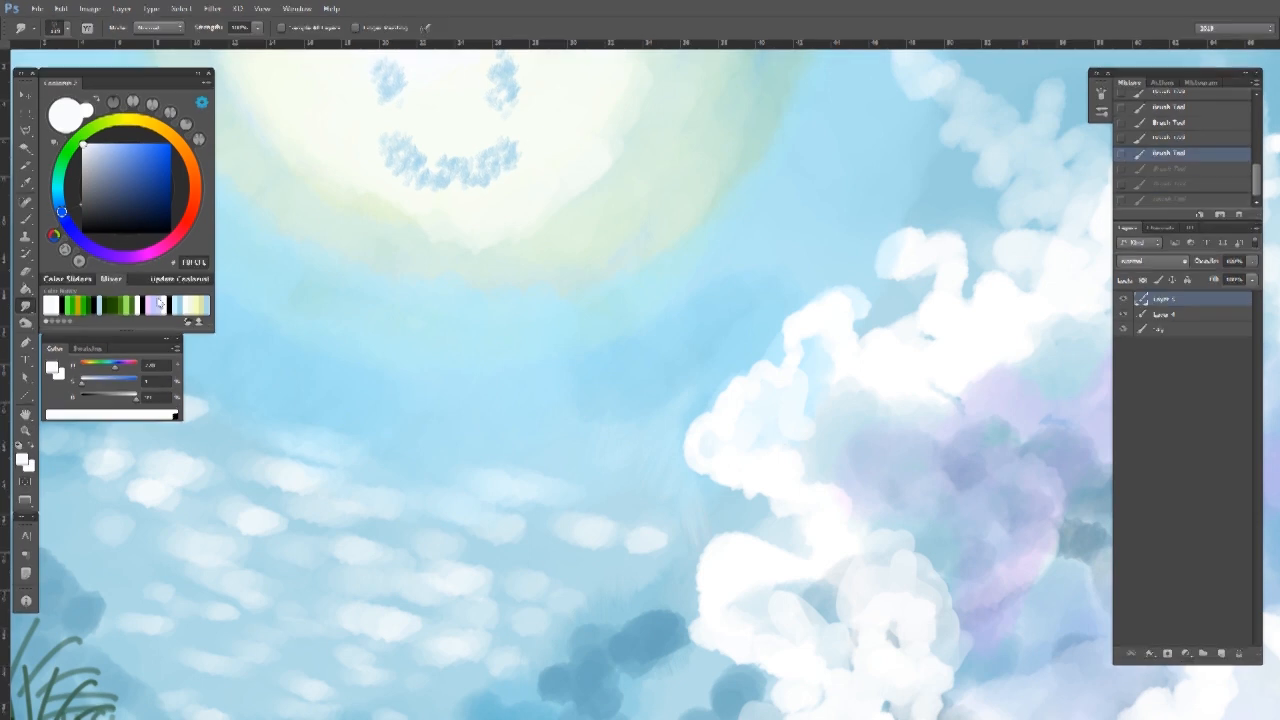
mouse_move(820, 357)
left_mouse_down()
mouse_move(677, 360)
mouse_move(712, 380)
left_mouse_up()
key("b")
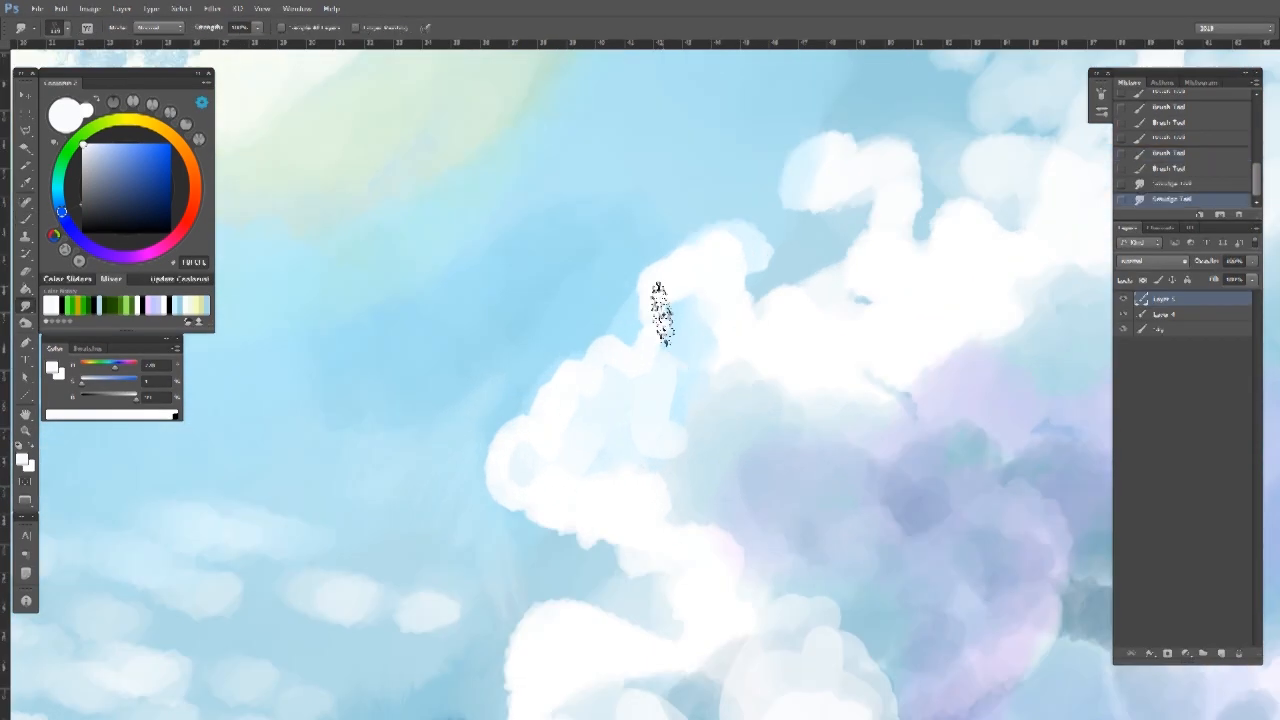
mouse_move(641, 336)
left_mouse_down()
mouse_move(688, 360)
mouse_move(684, 290)
left_mouse_up()
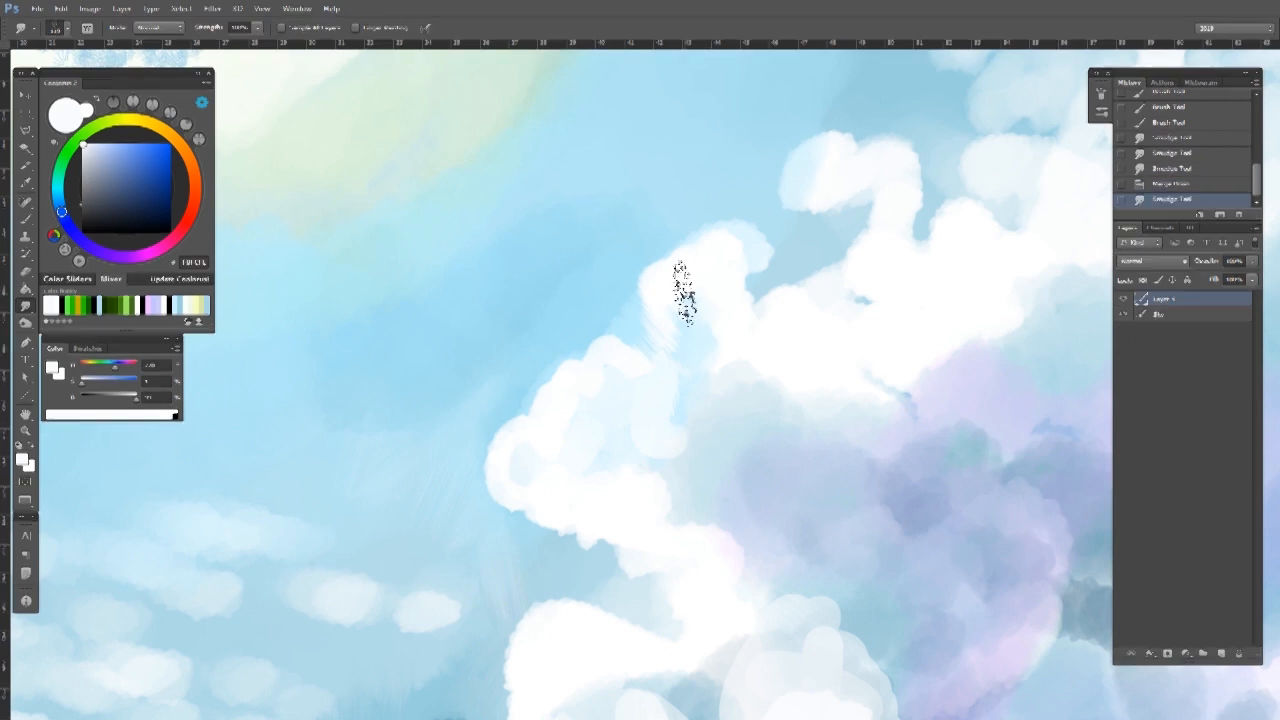
Smudge the cloud's upper curls and the white peaks beside them into soft, streaky transitions with the Smudge tool.
left_click_drag(651, 426, 564, 437)
left_click_drag(754, 317, 775, 298)
mouse_move(756, 258)
left_mouse_down()
mouse_move(728, 348)
mouse_move(738, 312)
mouse_move(837, 323)
mouse_move(826, 346)
mouse_move(829, 334)
left_mouse_up()
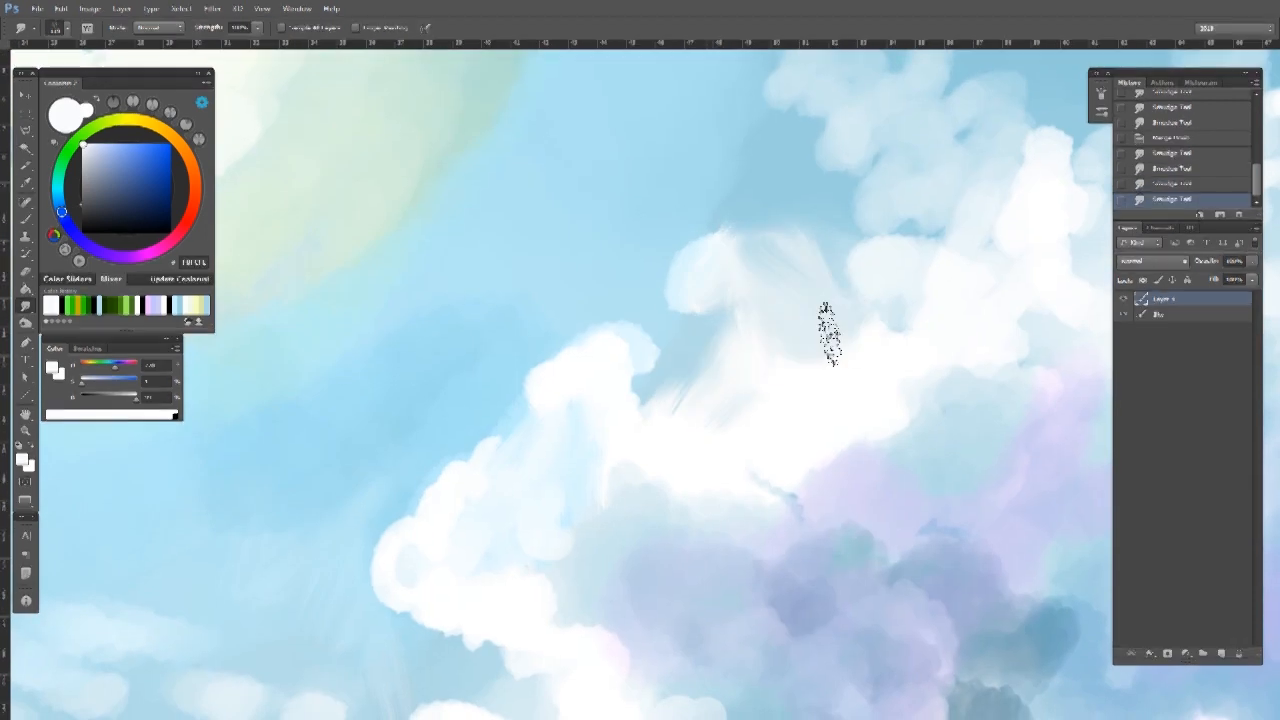
left_click_drag(868, 240, 908, 240)
left_click_drag(908, 369, 798, 398)
left_click_drag(793, 248, 860, 246)
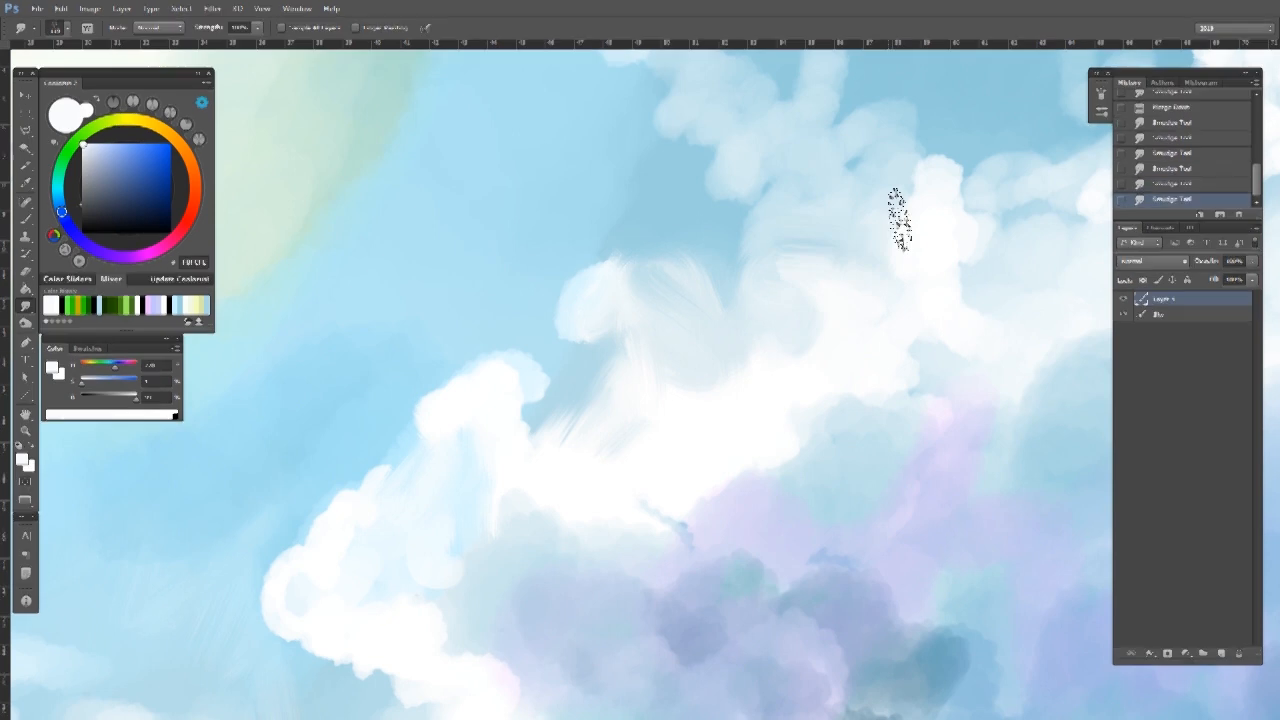
left_click_drag(840, 200, 806, 245)
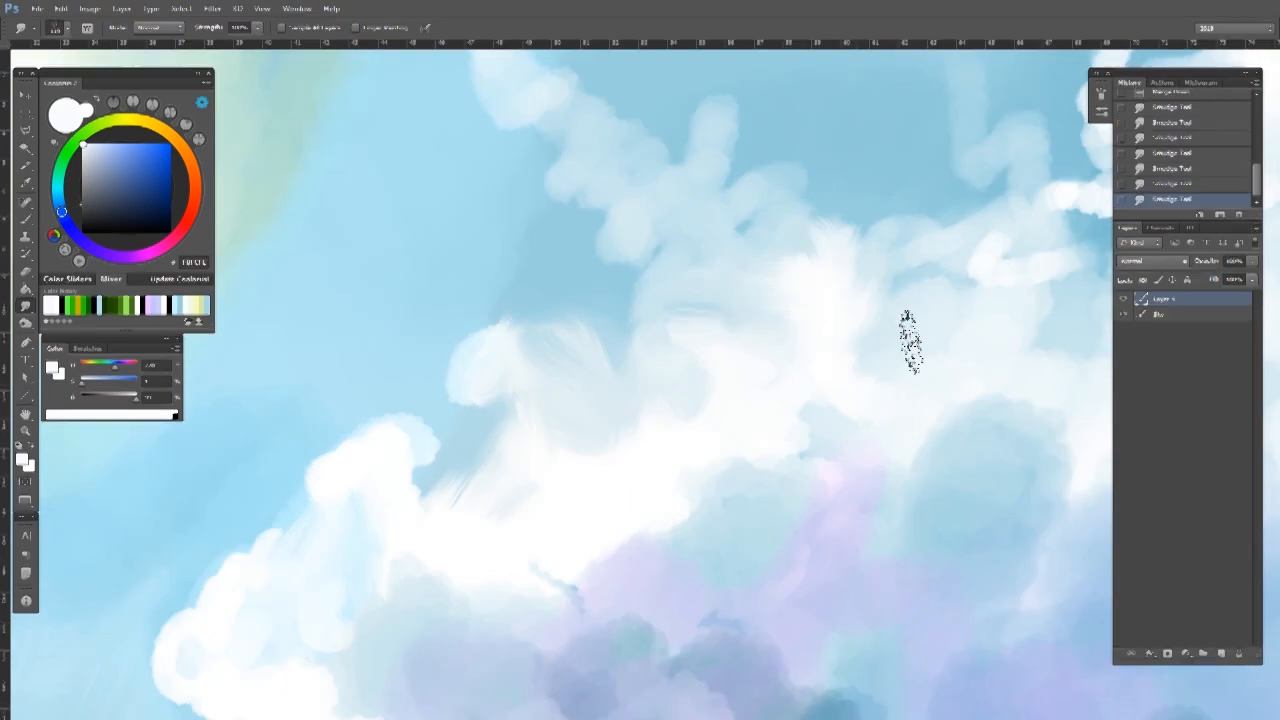
Smudge the inner edge of the white cloud into the neighbouring purple-blue shading.
left_click_drag(755, 470, 752, 428)
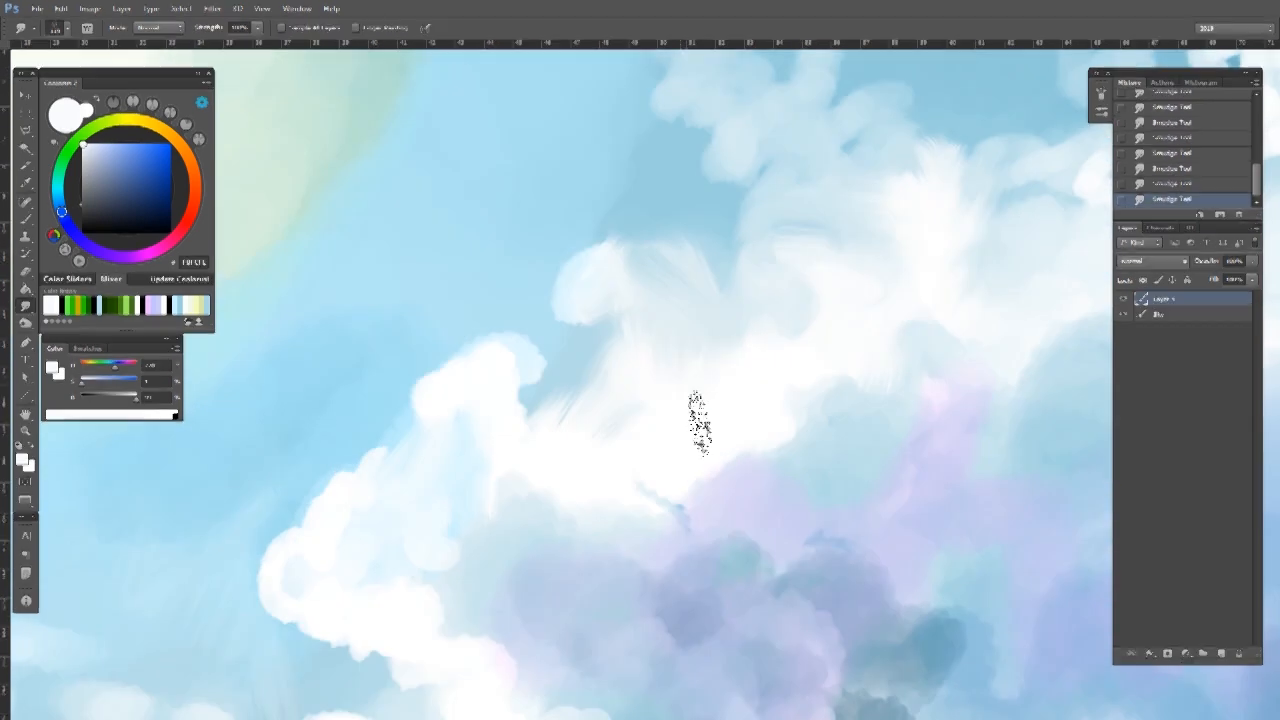
left_click_drag(716, 500, 771, 451)
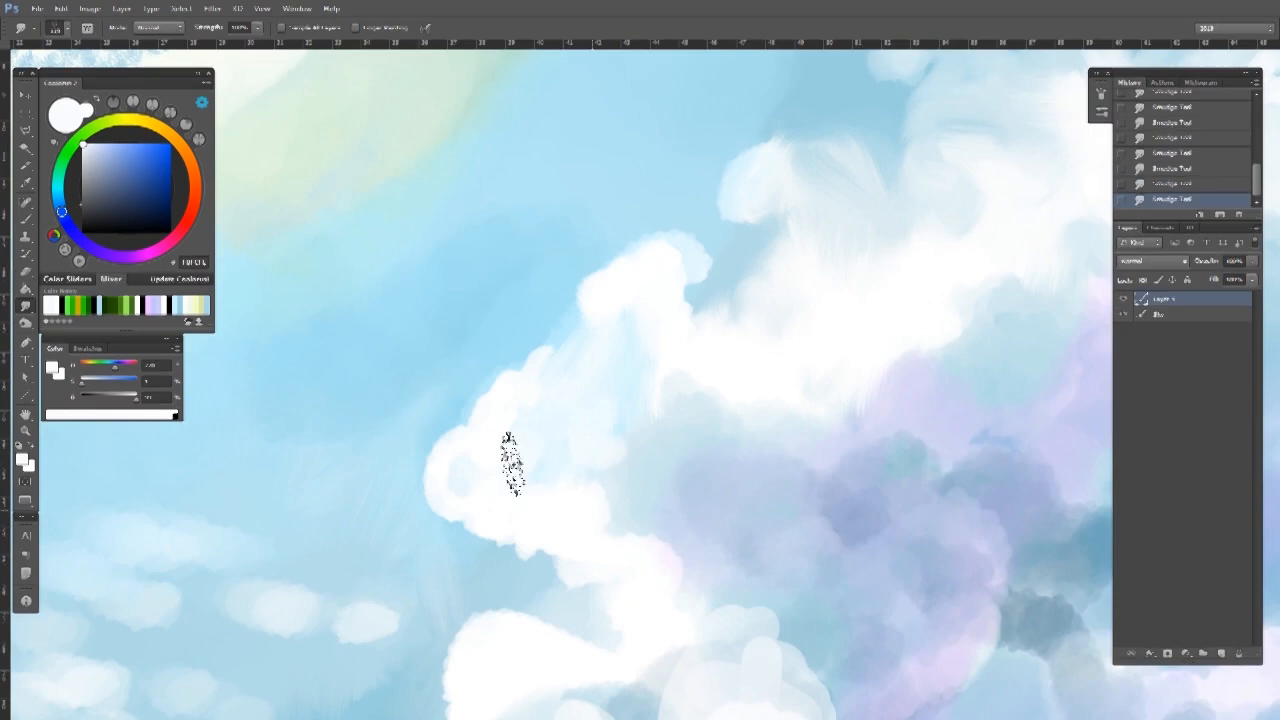
left_click_drag(563, 510, 587, 354)
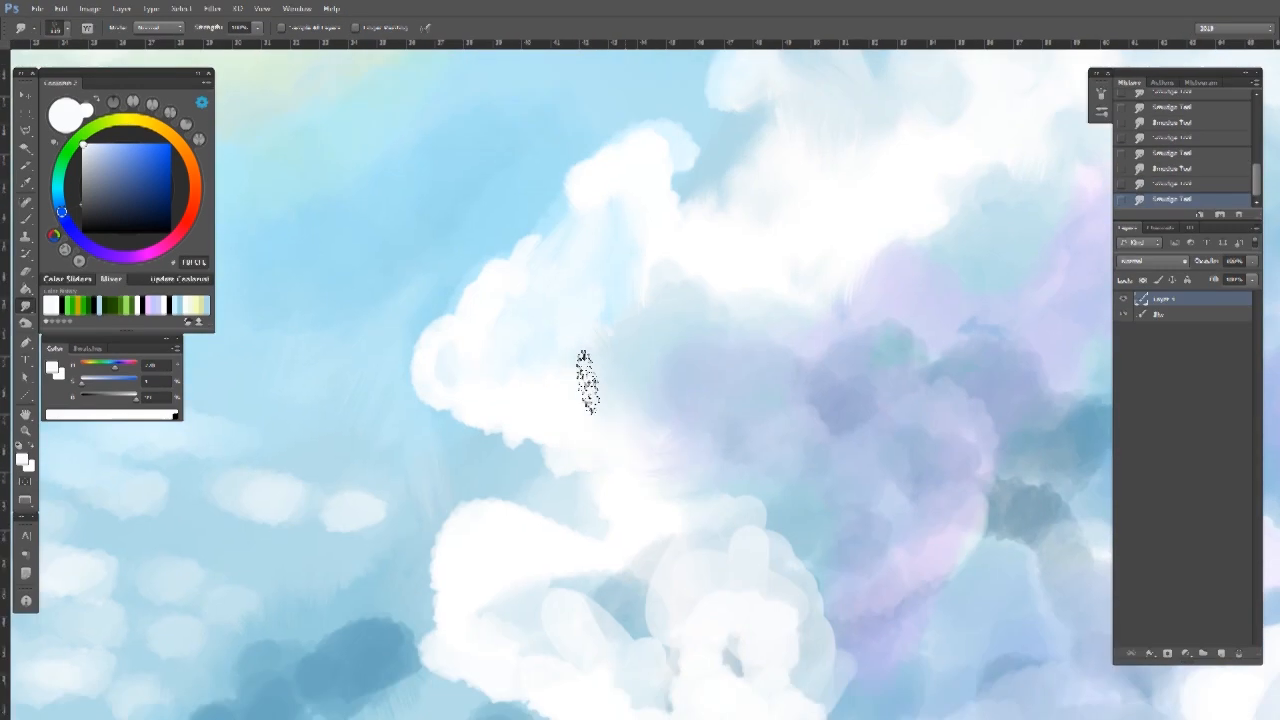
Smudge the lower white cloud's edge softly into the neighbouring purple-blue shading.
left_click_drag(774, 428, 740, 432)
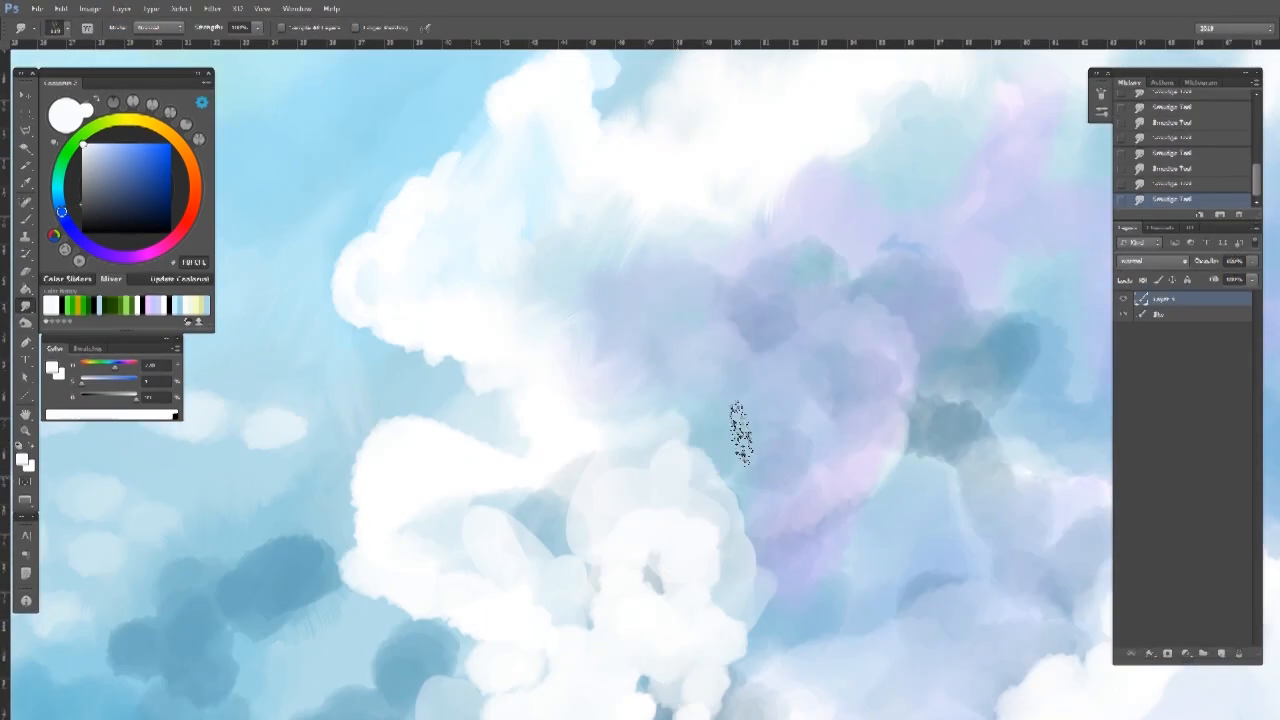
left_click_drag(735, 540, 800, 465)
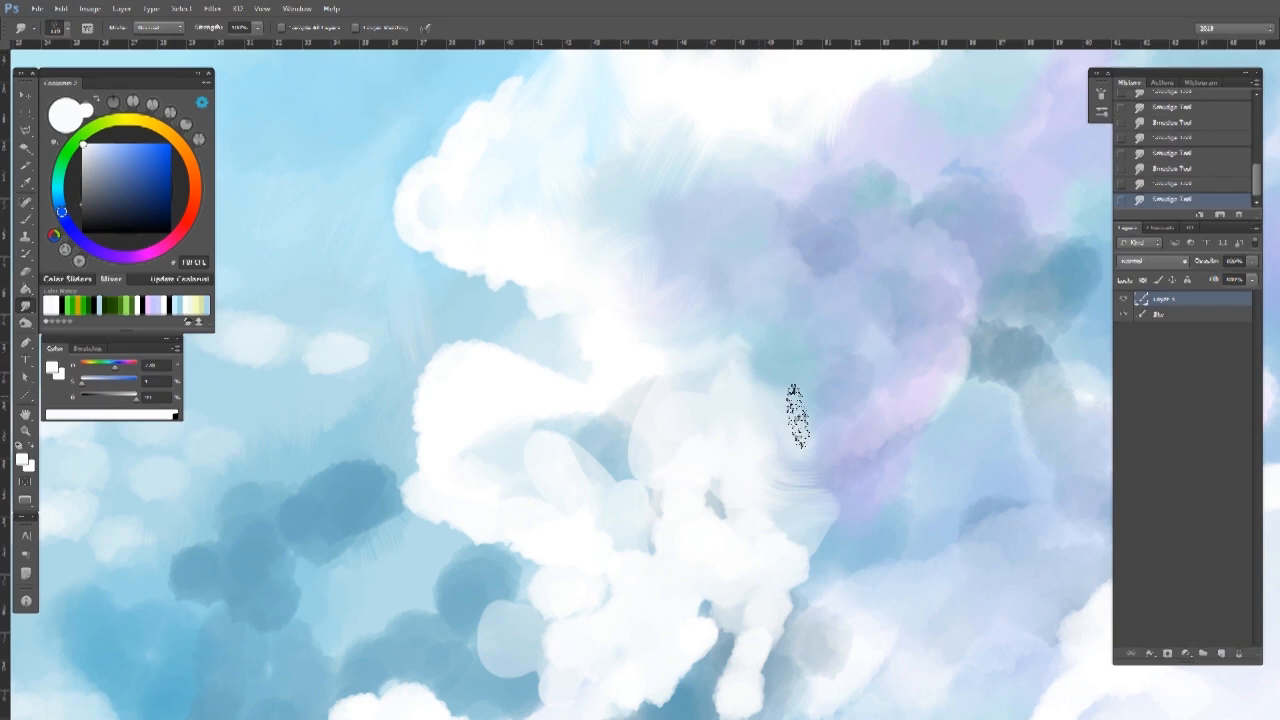
key("z")
left_click(605, 428, "alt")
left_click(614, 449)
Switch to the Rectangle + Texture brush and dab white paint on the smudged cloud.
key("b")
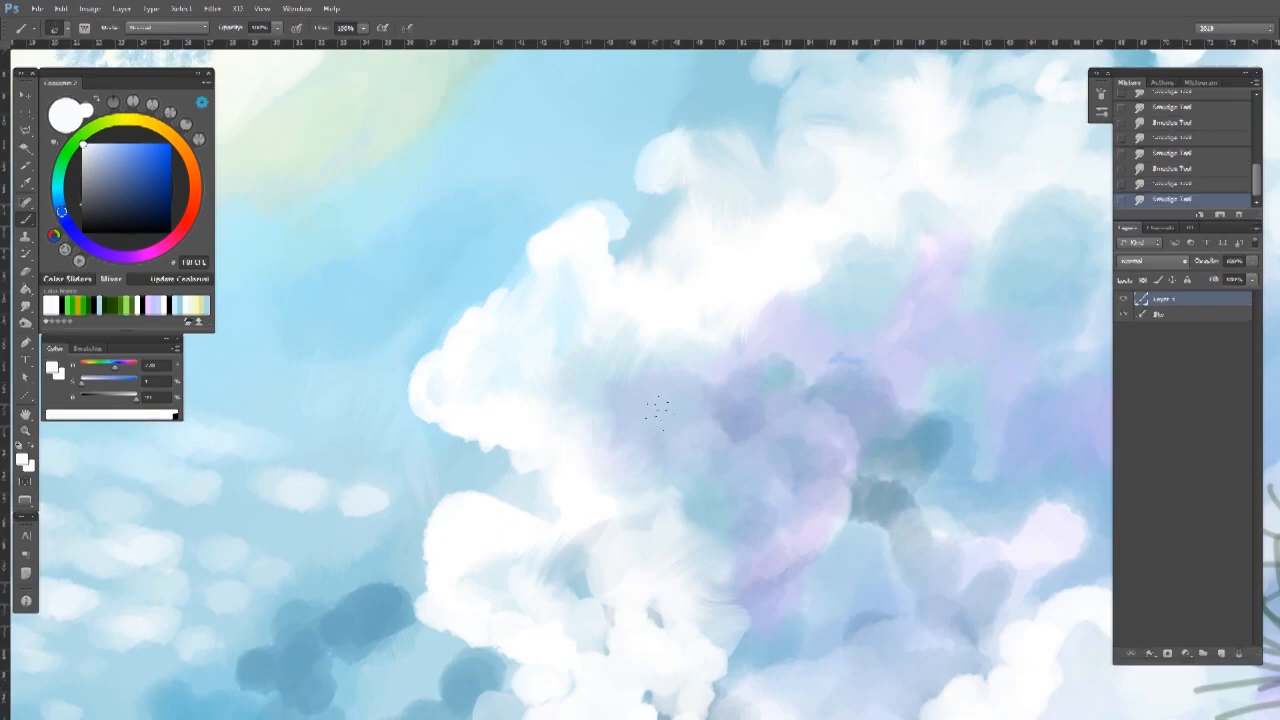
left_click_drag(653, 397, 626, 291)
left_click_drag(649, 449, 609, 447)
right_click(685, 437)
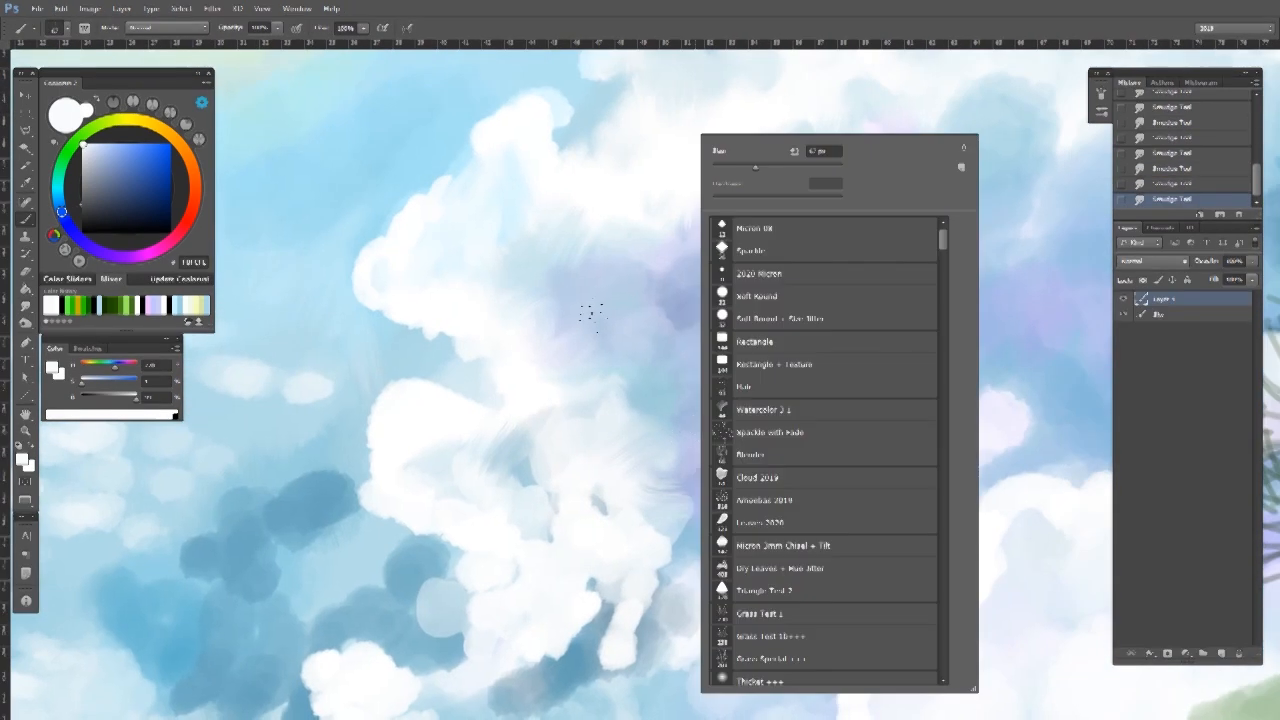
left_click(788, 362)
left_click(626, 307)
mouse_move(549, 256)
left_mouse_down()
mouse_move(704, 406)
mouse_move(750, 404)
left_mouse_up()
left_click_drag(750, 404, 694, 386)
mouse_move(694, 386)
left_mouse_down()
mouse_move(717, 406)
mouse_move(775, 398)
left_mouse_up()
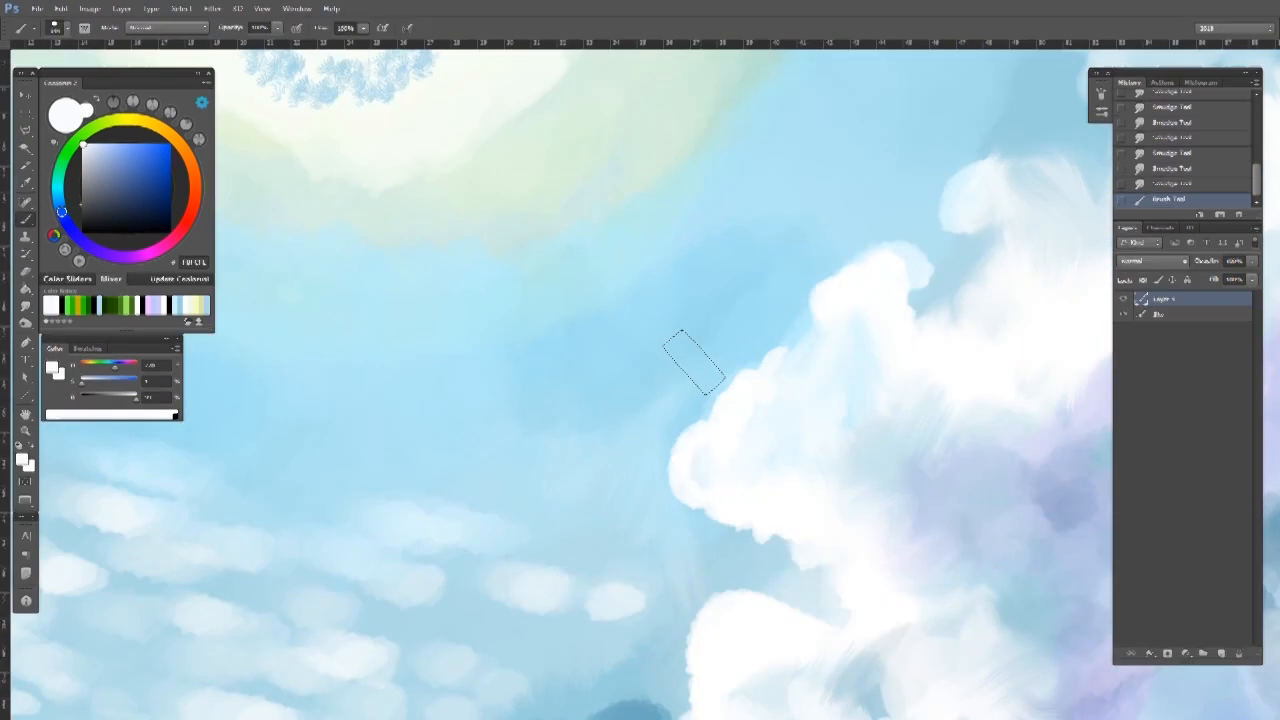
mouse_move(649, 363)
left_mouse_down()
mouse_move(628, 376)
mouse_move(703, 364)
mouse_move(637, 384)
mouse_move(714, 409)
left_mouse_up()
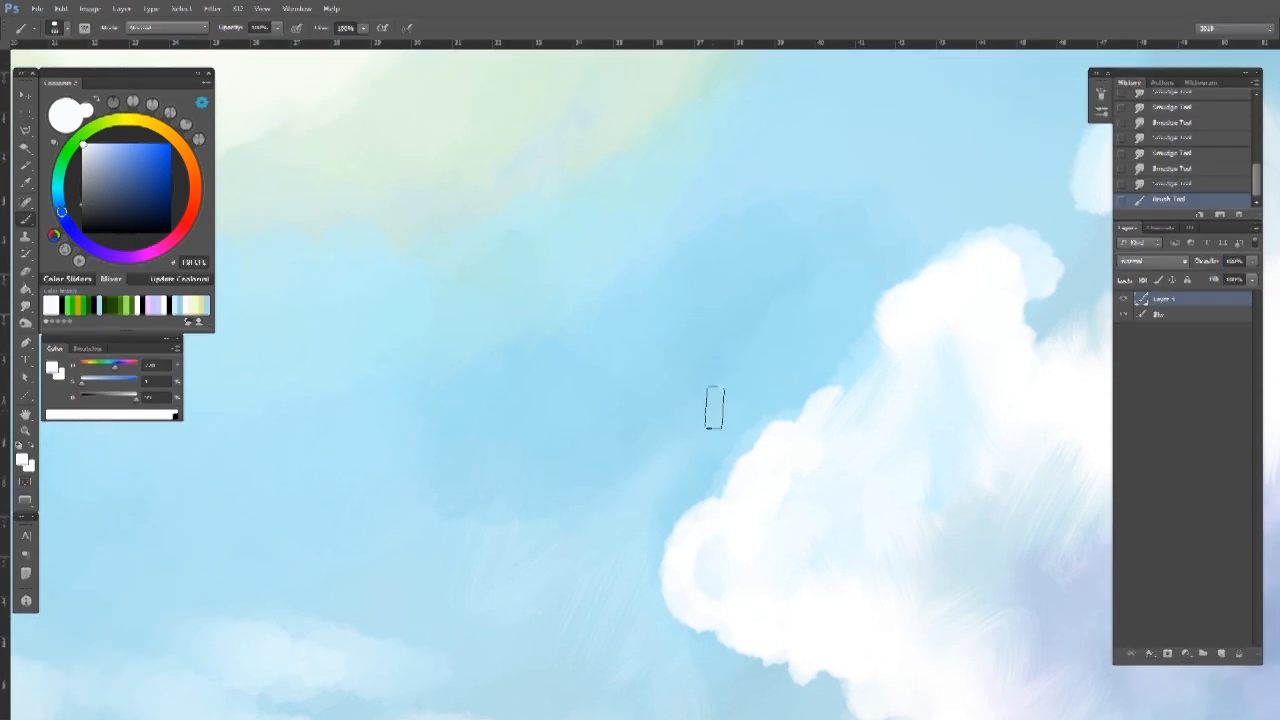
left_click_drag(850, 460, 609, 334)
mouse_move(746, 457)
left_mouse_down()
mouse_move(794, 471)
mouse_move(746, 485)
mouse_move(780, 475)
left_mouse_up()
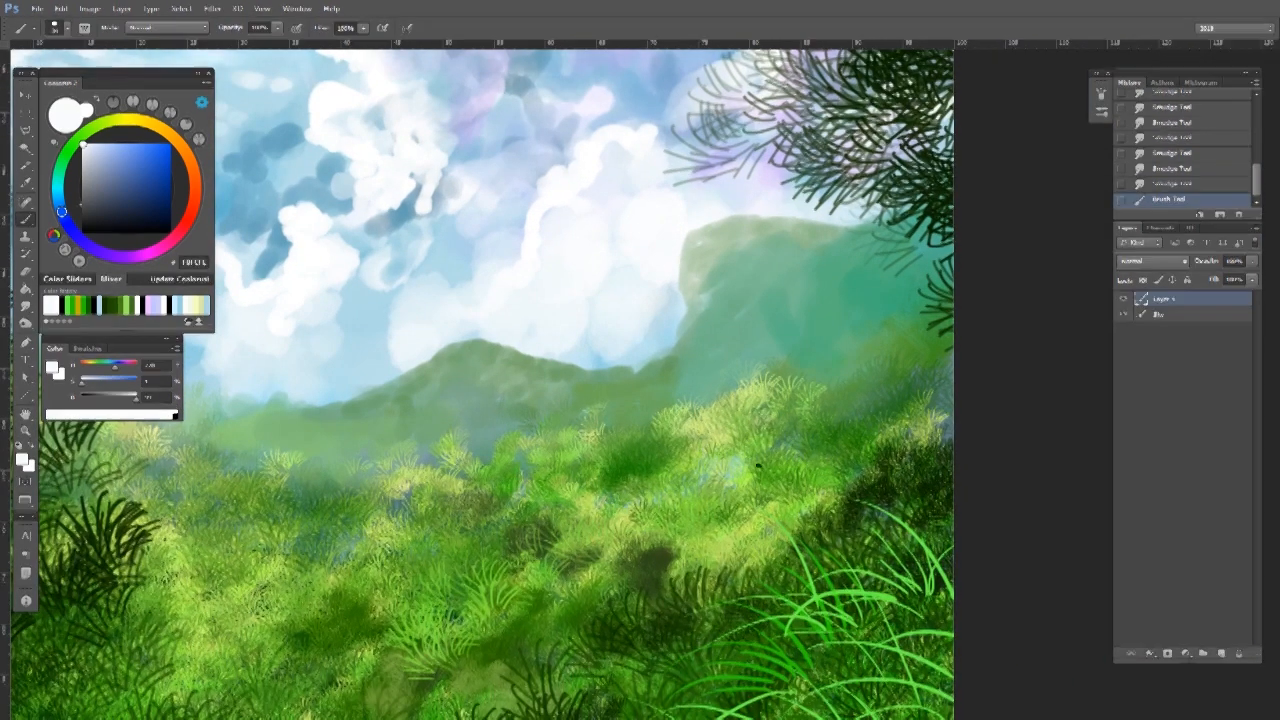
Add a new layer above Layer 4 and choose a medium brown as the painting color.
left_click(1184, 654)
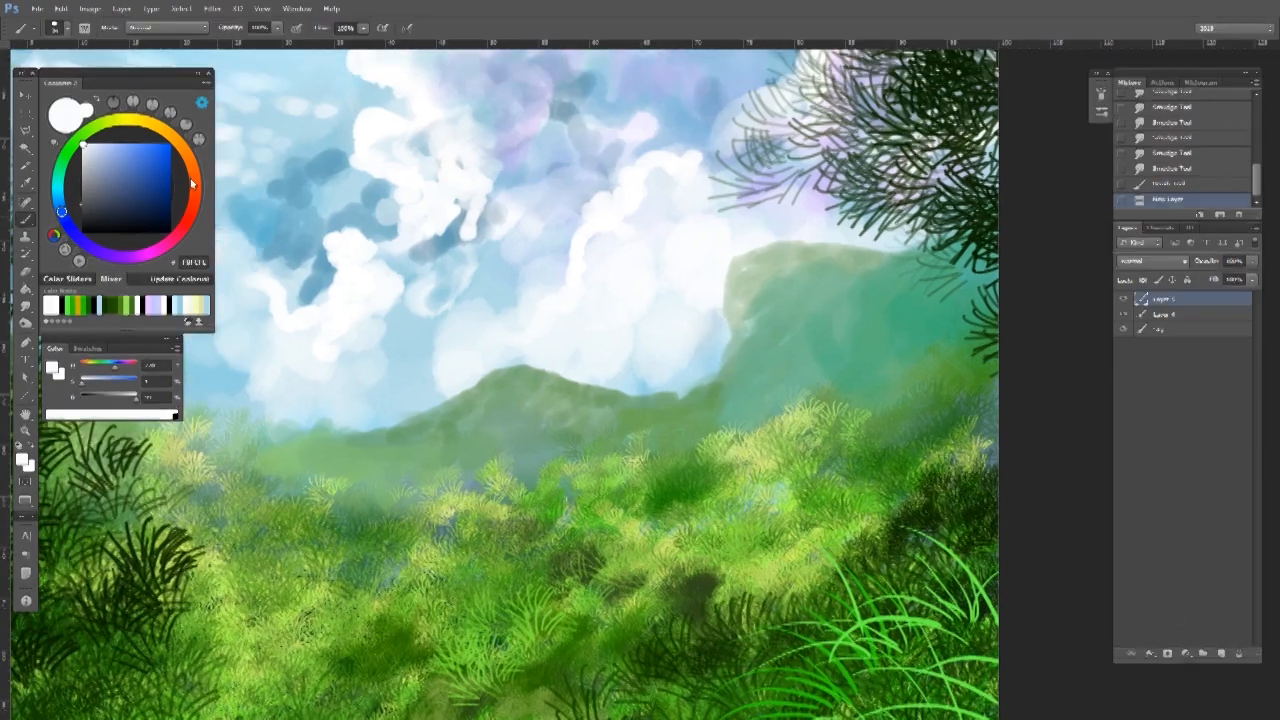
left_click(187, 158)
left_click(130, 189)
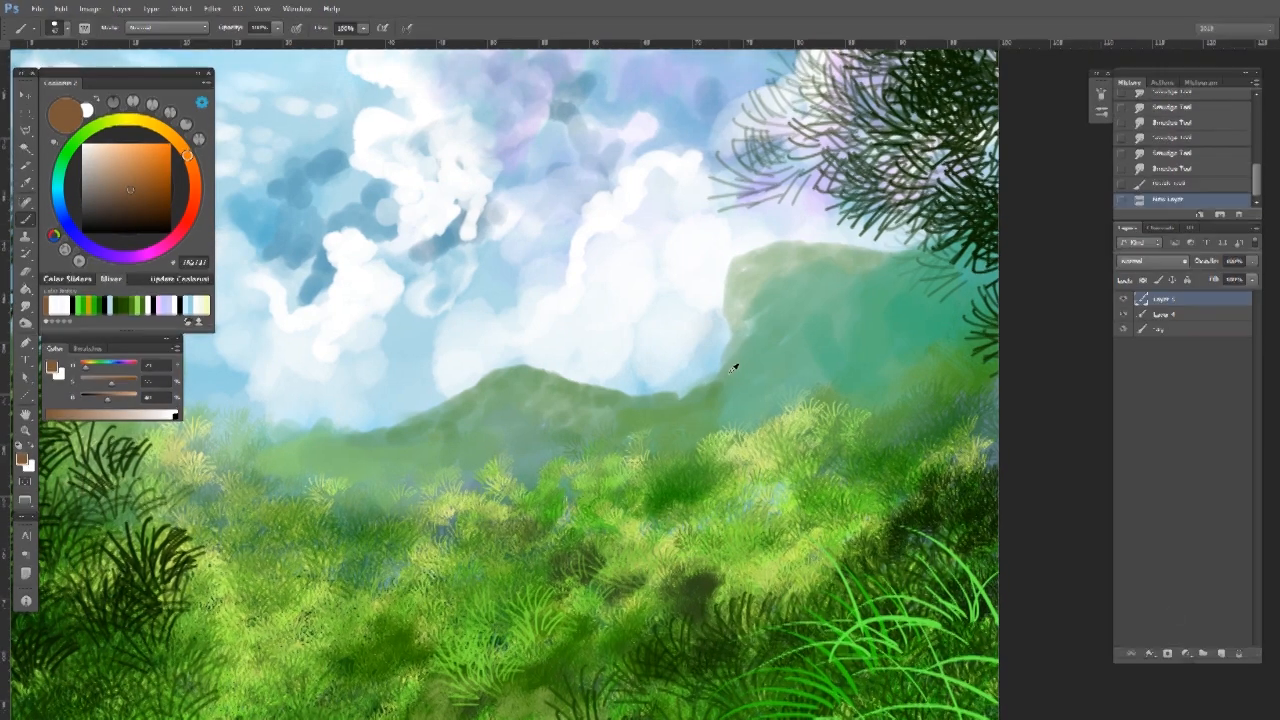
Try diagonal brown trunk strokes with the Rectangle + Texture brush and the plain Rectangle brush, undoing each one.
left_click_drag(620, 240, 794, 557)
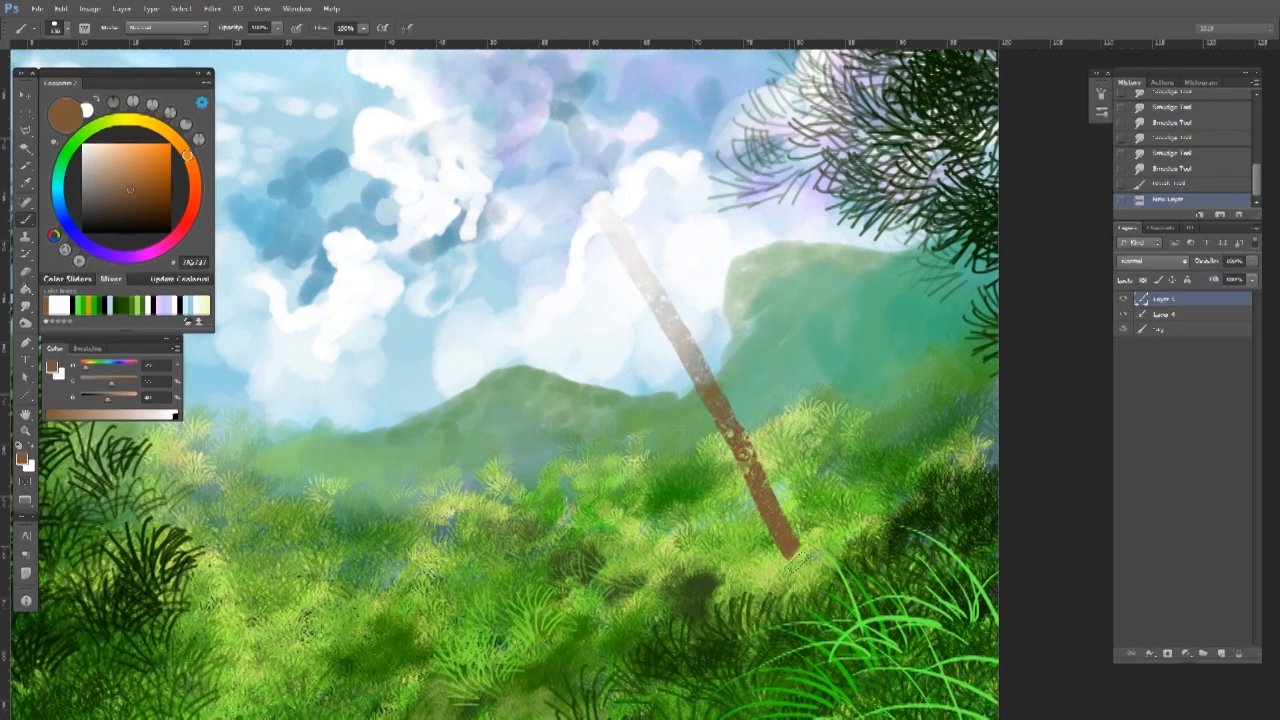
key("ctrl+z")
right_click(760, 436)
left_click(834, 345)
left_click(672, 308)
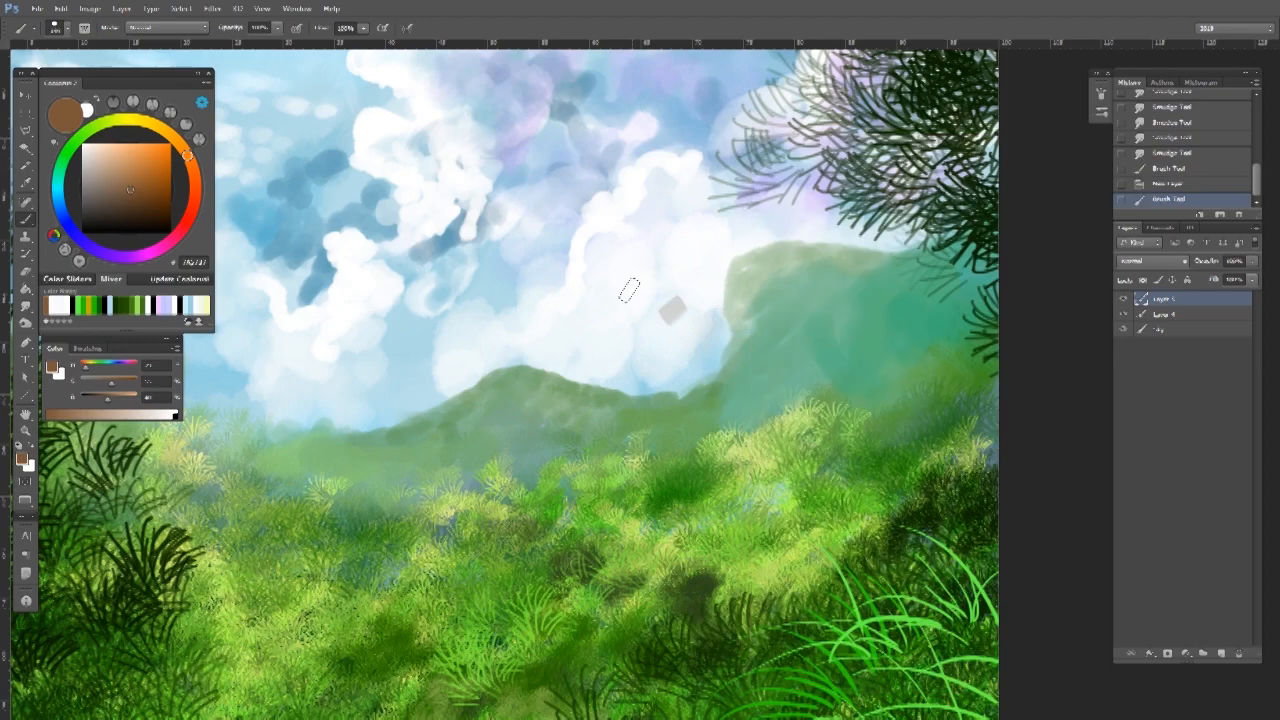
key("ctrl+z")
mouse_move(590, 200)
left_mouse_down()
mouse_move(660, 355)
mouse_move(712, 398)
left_mouse_up()
key("ctrl+z")
left_click_drag(560, 150, 786, 543)
key("ctrl+z")
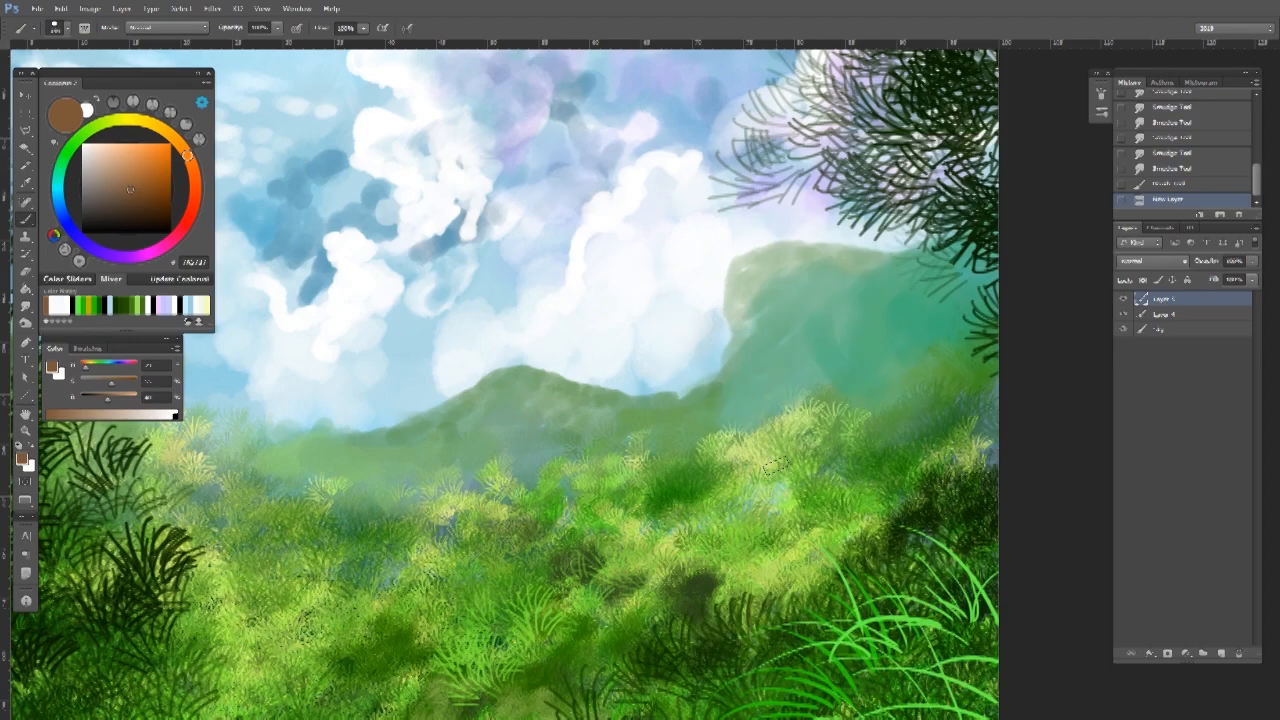
Resize the Rectangle brush and paint a curved brown tree trunk from the clouds down into the grass.
right_click(763, 485, "alt")
mouse_move(545, 172)
left_mouse_down()
mouse_move(662, 296)
mouse_move(745, 455)
mouse_move(783, 607)
left_mouse_up()
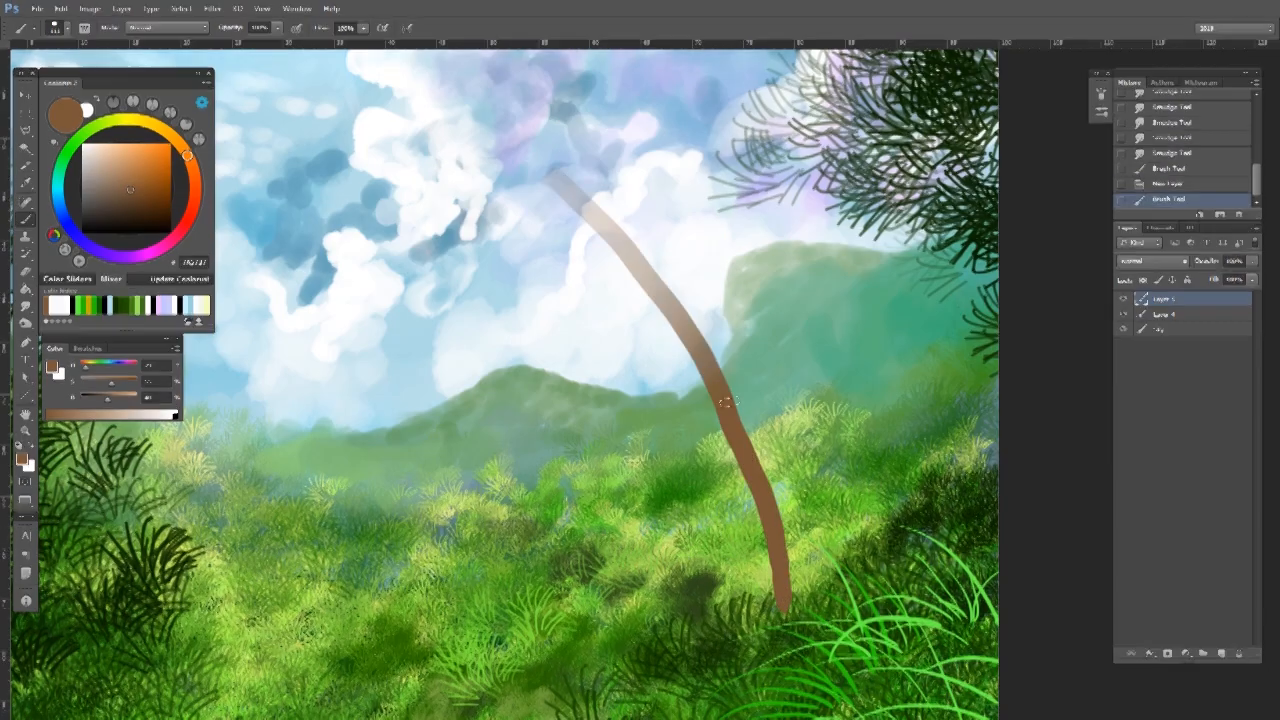
key("z")
mouse_move(728, 427)
left_mouse_down()
mouse_move(698, 412)
mouse_move(765, 446)
left_mouse_up()
key("b")
key("j")
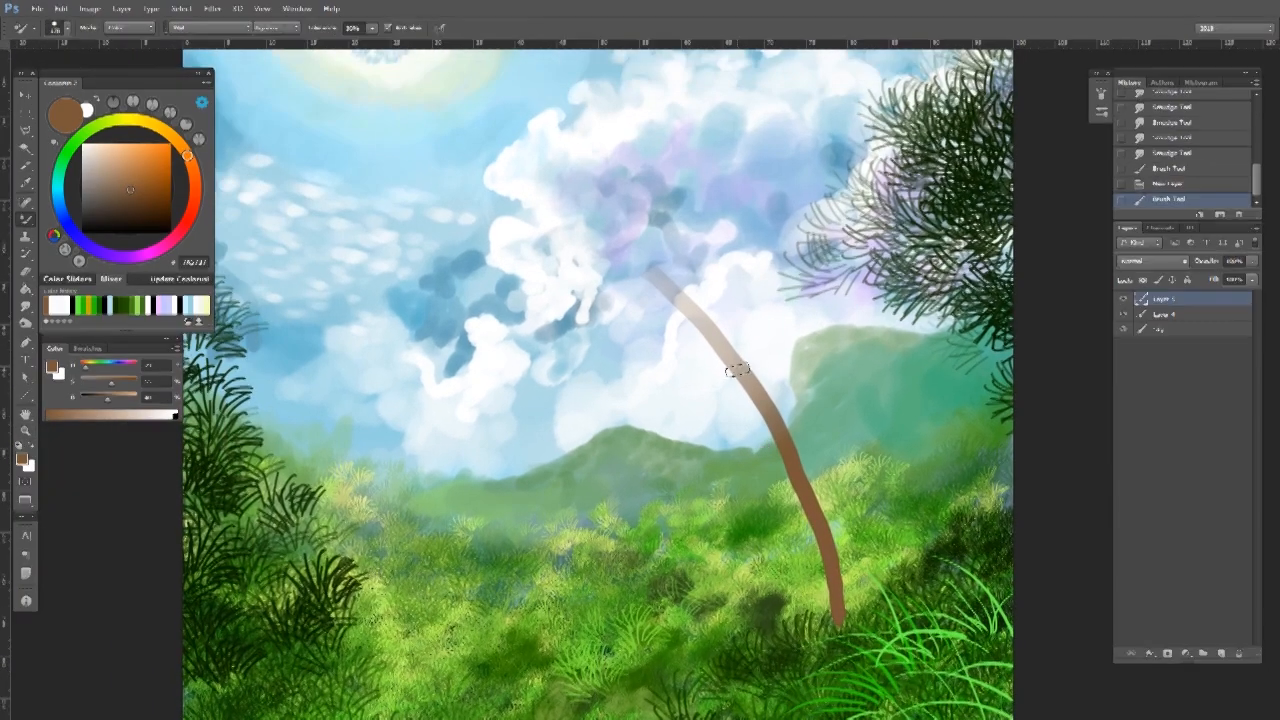
Paint thin, curved brown branches on both sides of the trunk with a smaller brush.
key("z")
left_click_drag(715, 368, 746, 371)
key("b")
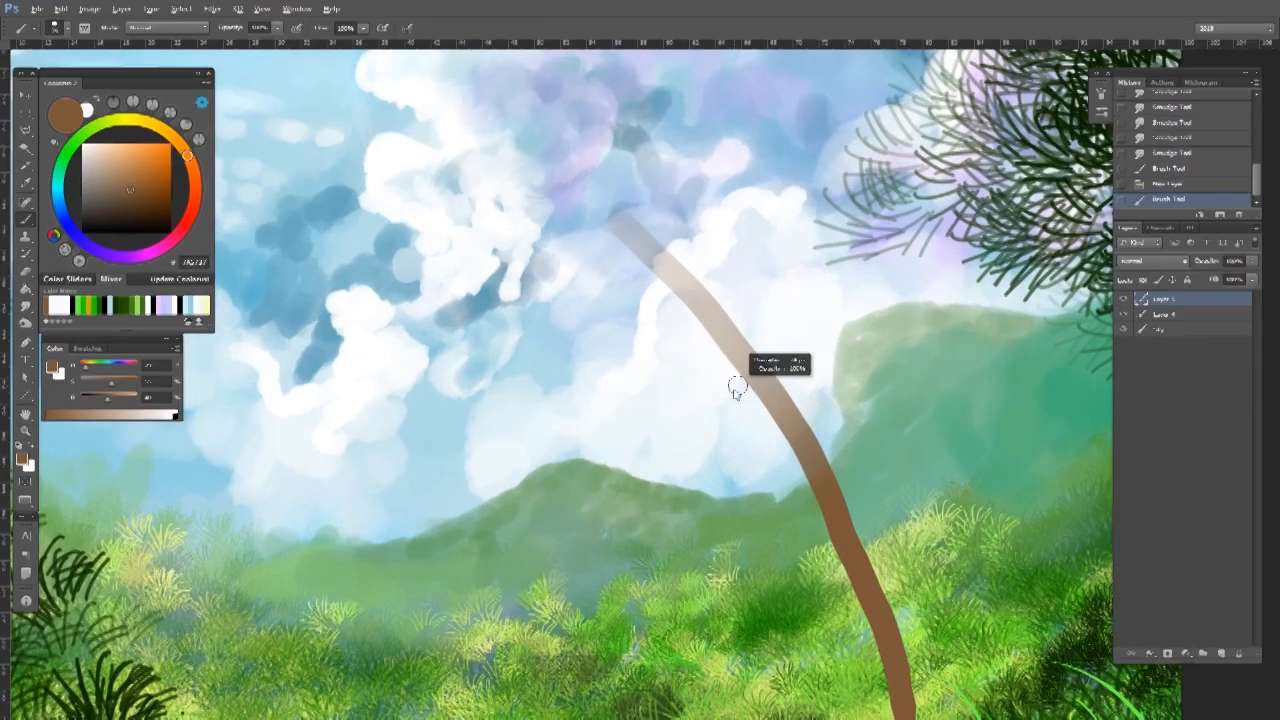
left_click_drag(785, 418, 455, 412)
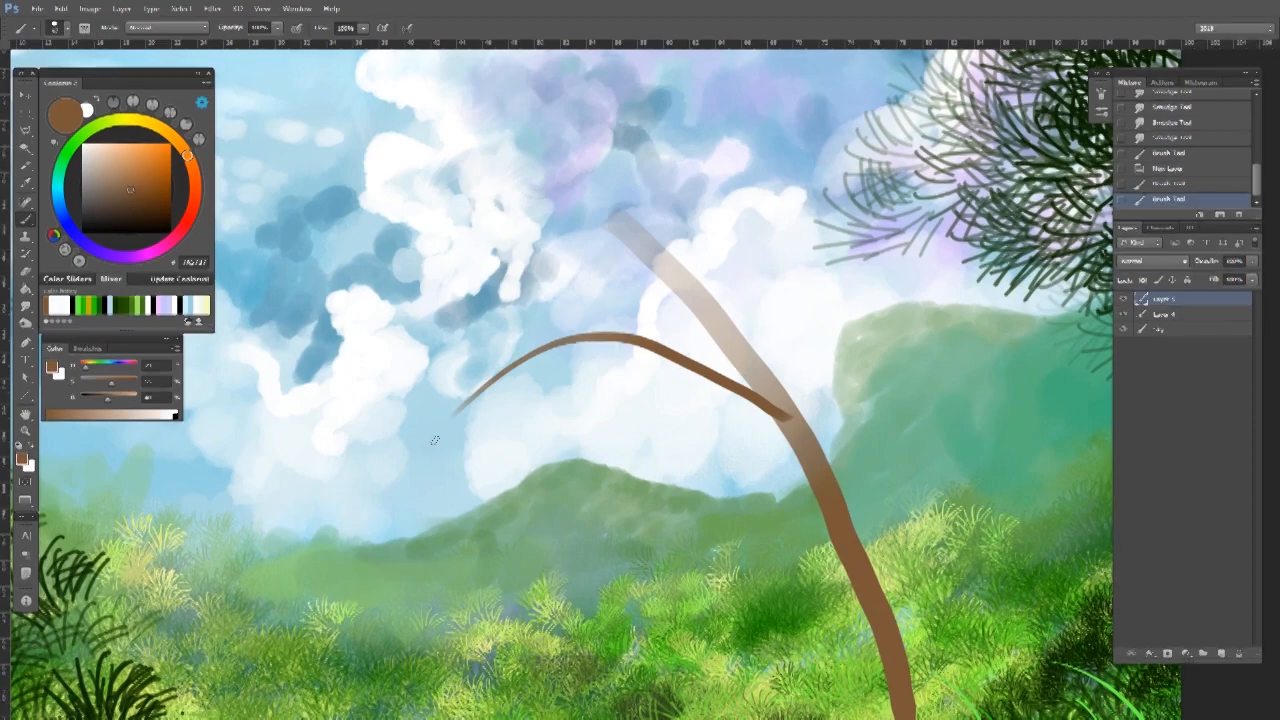
mouse_move(302, 384)
left_mouse_down()
mouse_move(557, 263)
mouse_move(745, 328)
mouse_move(694, 272)
mouse_move(780, 138)
left_mouse_up()
mouse_move(822, 392)
left_mouse_down()
mouse_move(809, 383)
mouse_move(861, 392)
left_mouse_up()
left_click_drag(958, 399, 886, 395)
Flip the tree horizontally with Free Transform by setting its width to -100%.
key("ctrl+t")
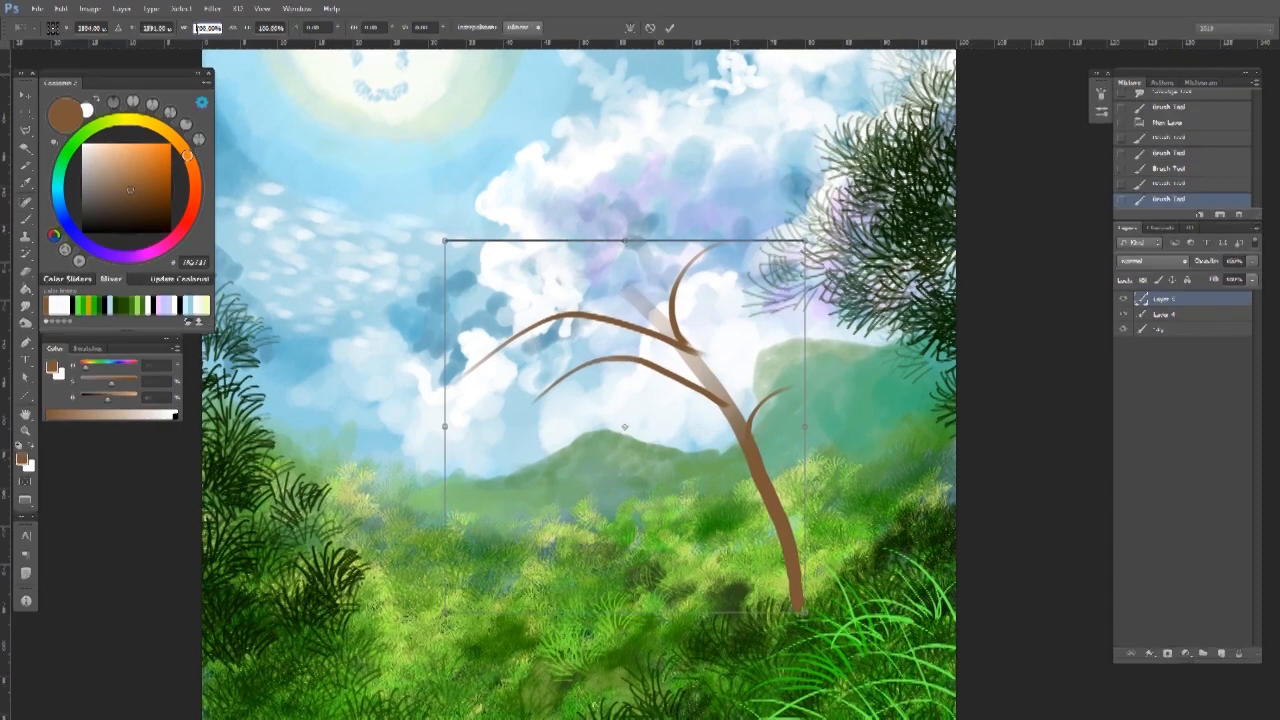
left_click(208, 27)
type("-100")
key("Return")
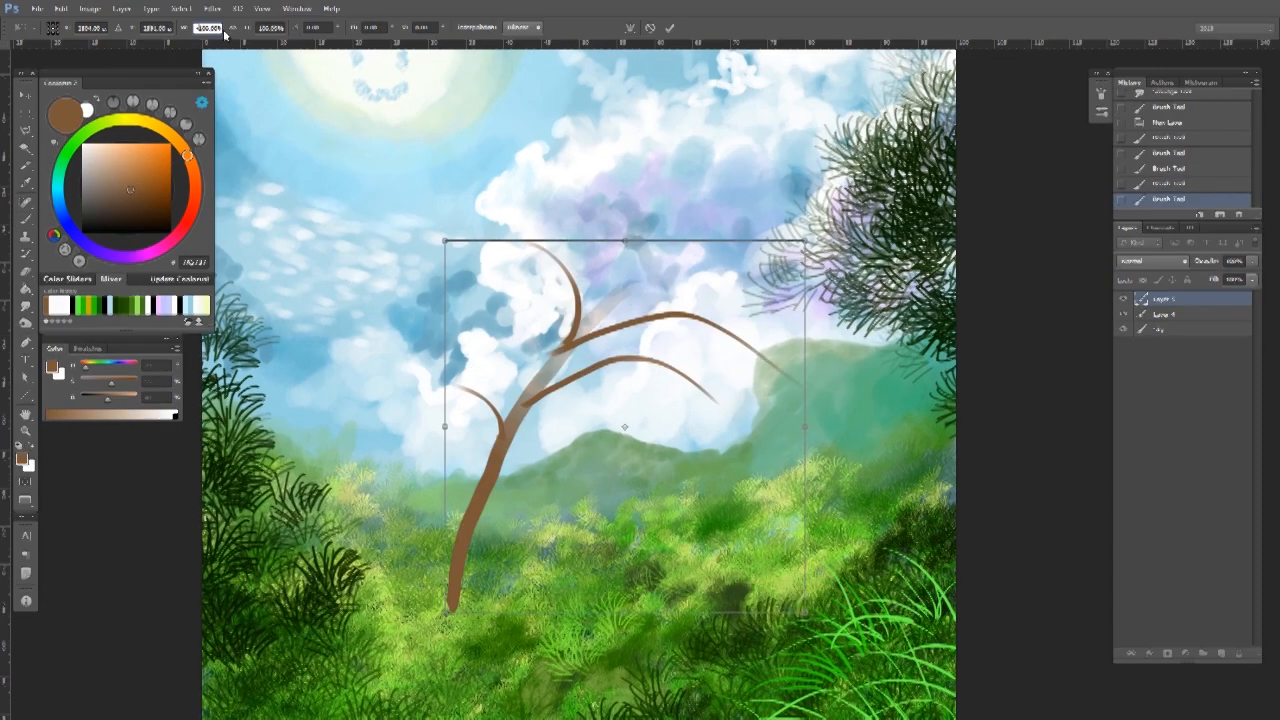
key("Return")
Move the flipped tree to the canvas's right edge, with its branches under the dark foliage.
key("v")
left_click_drag(564, 366, 910, 370)
left_click_drag(832, 430, 774, 421)
left_click_drag(906, 427, 950, 400)
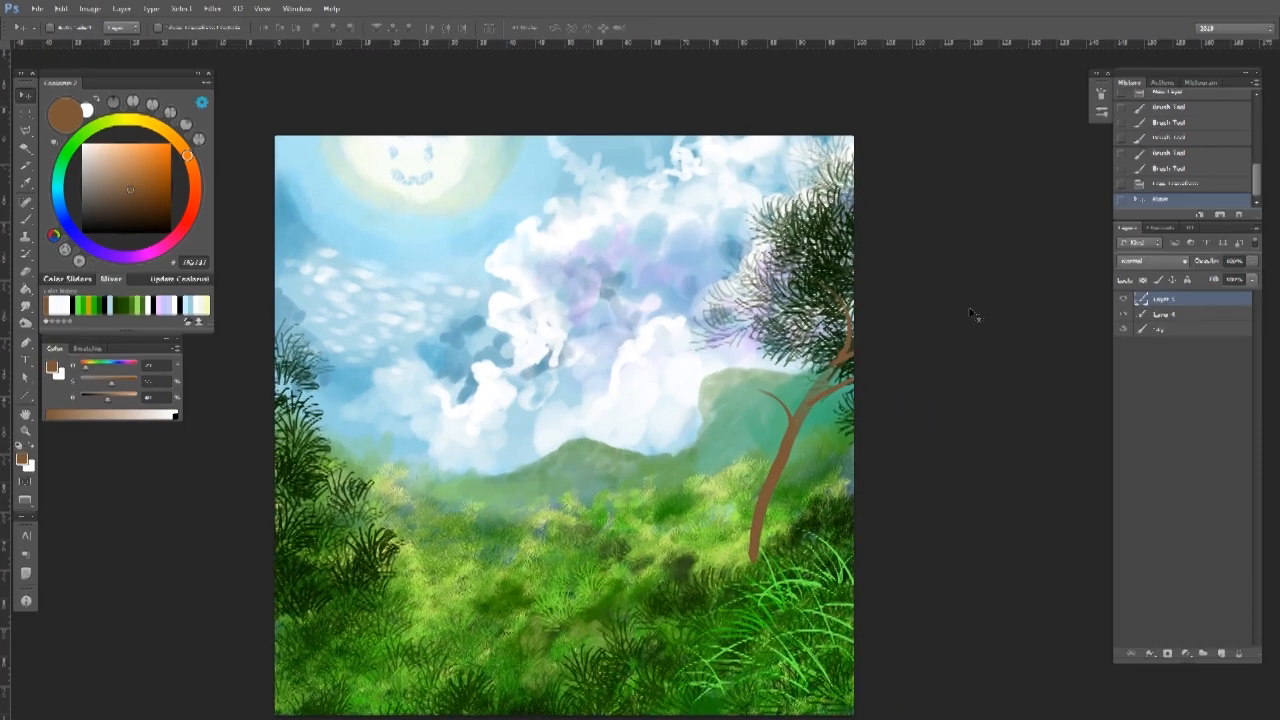
Shift the tree's hue toward olive, raise its saturation and darken it with Hue/Saturation.
key("ctrl+u")
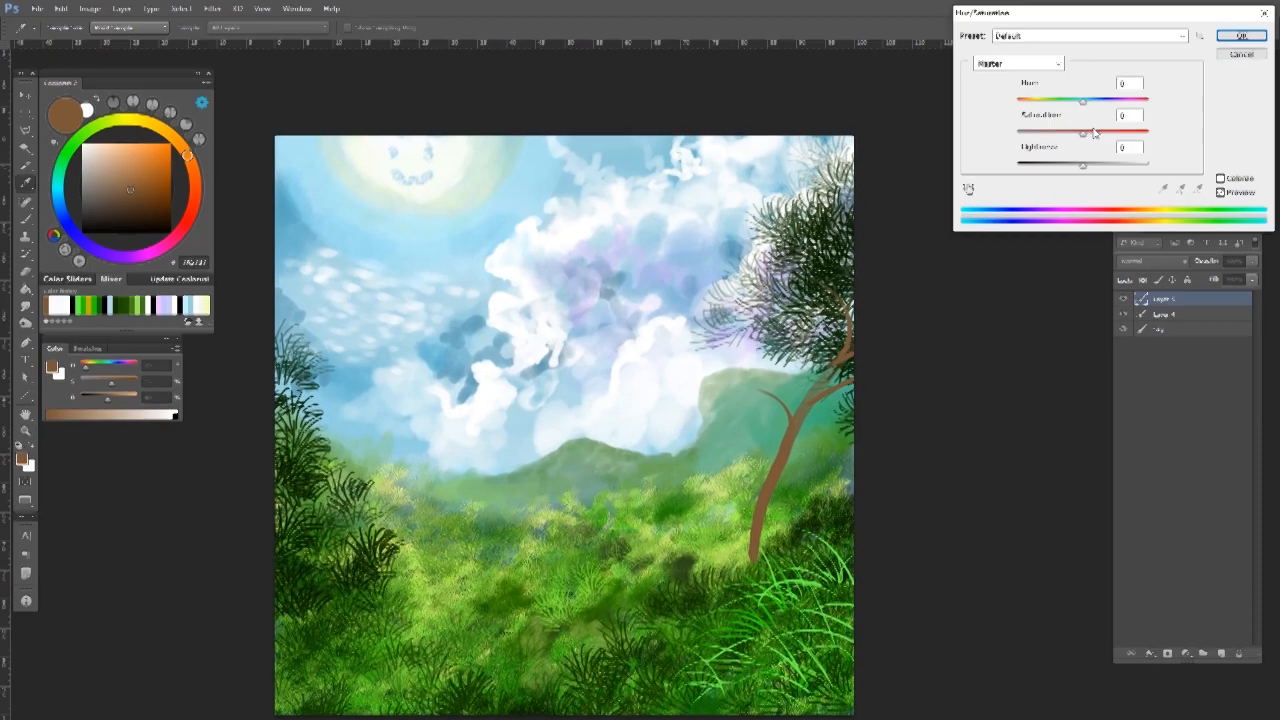
left_click_drag(1080, 104, 1115, 106)
left_click_drag(1085, 167, 1060, 168)
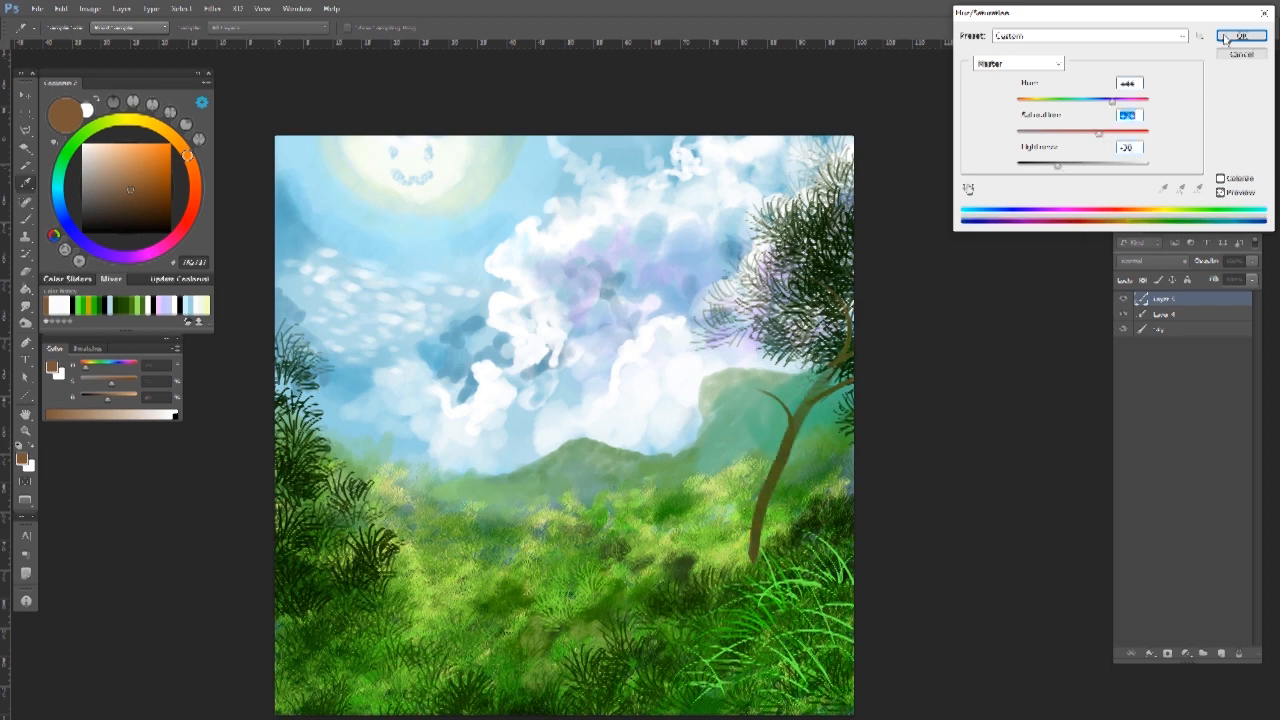
key("Return")
Adjust the olive-brown tree's position so its branches meet the dark foliage and its base sits in the grass.
left_click_drag(932, 283, 927, 220)
left_click_drag(768, 453, 795, 436)
left_click_drag(798, 371, 772, 385)
scroll(782, 402, "down", 3)
scroll(780, 405, "up", 4)
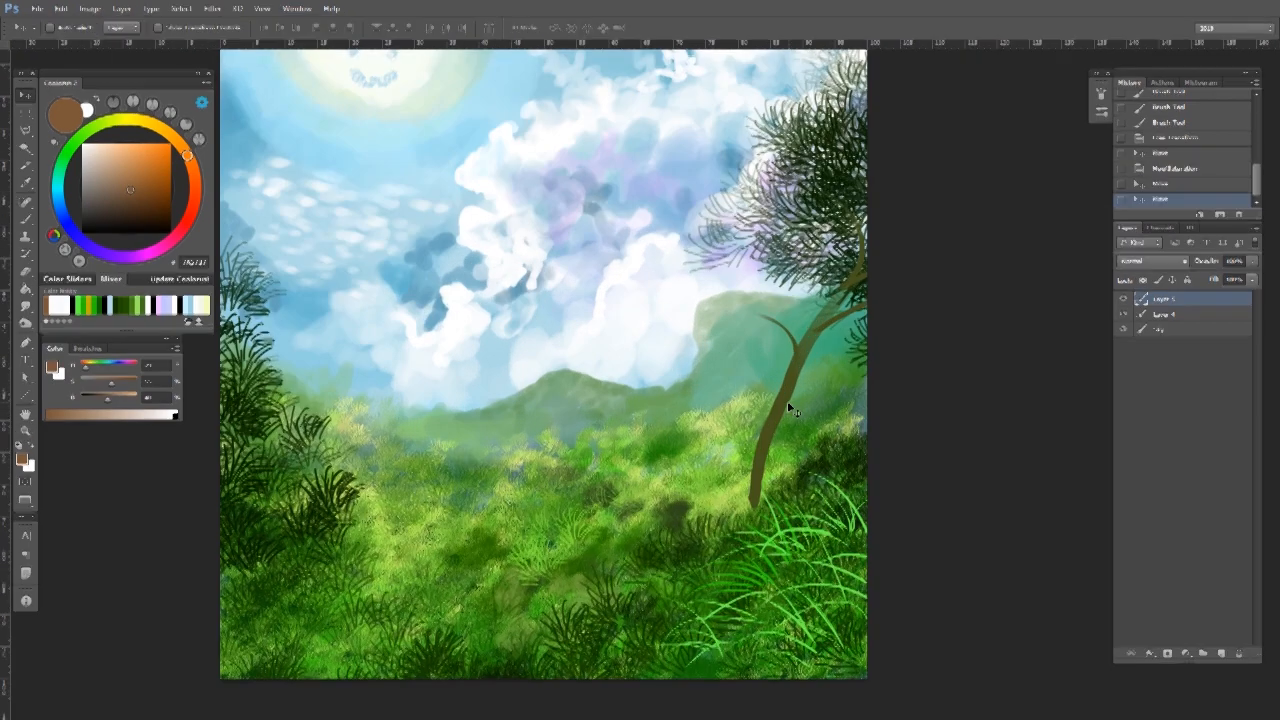
left_click_drag(627, 461, 688, 371)
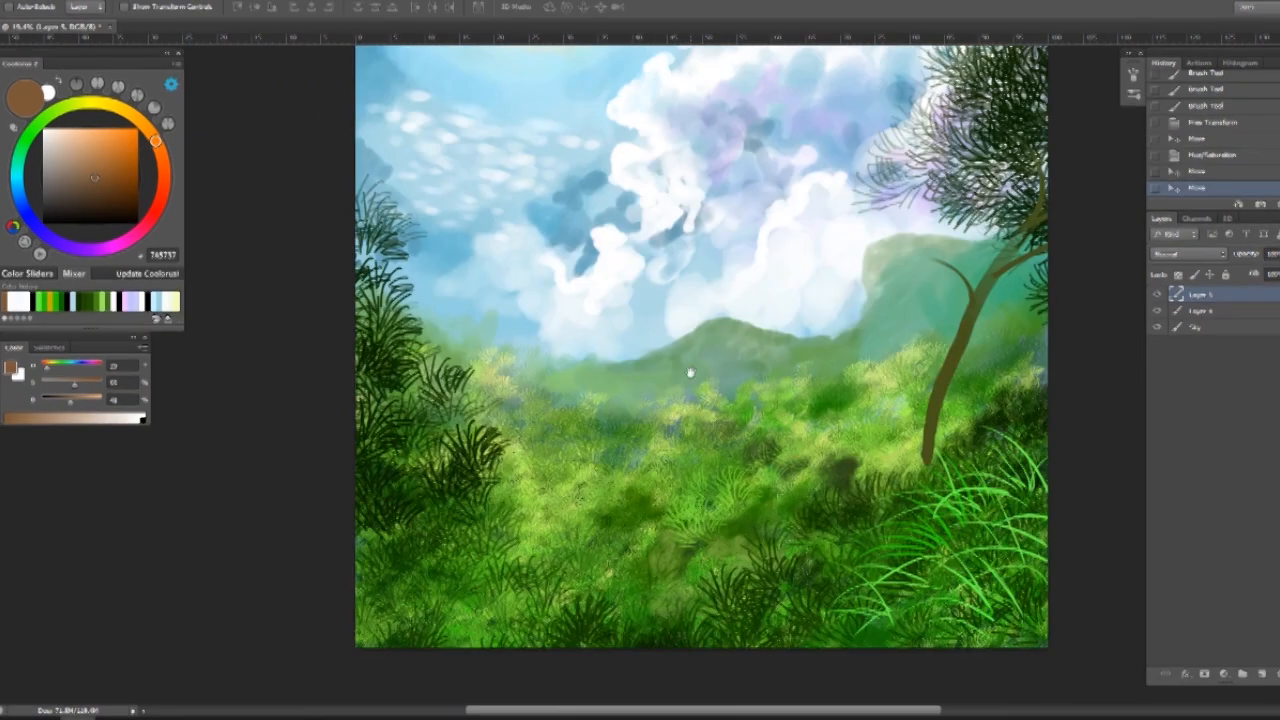
Paint a row of slanted posts for a small hut in saturated brown on the grassy hill, redoing the first post.
key("b")
scroll(665, 450, "up", 3)
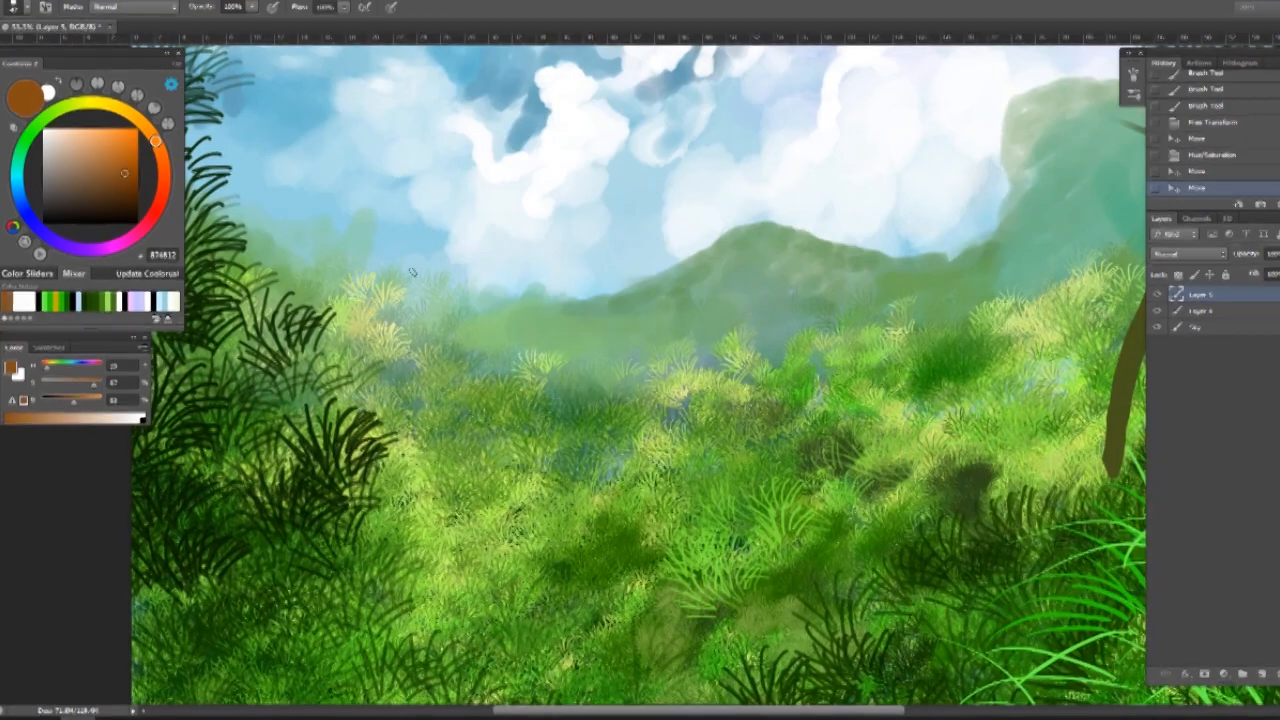
left_click_drag(585, 505, 562, 485)
left_click_drag(468, 392, 491, 523)
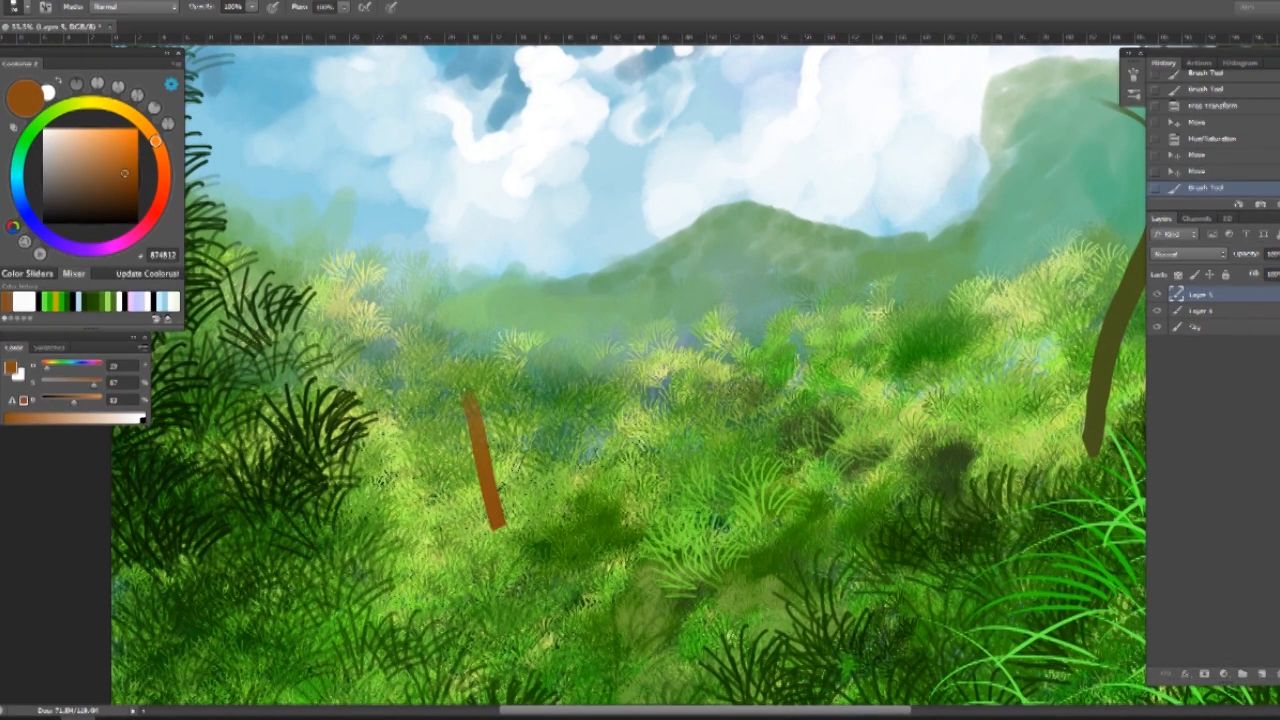
key("ctrl+z")
mouse_move(467, 387)
left_mouse_down()
mouse_move(494, 524)
mouse_move(520, 520)
left_mouse_up()
mouse_move(514, 388)
left_mouse_down()
mouse_move(546, 522)
mouse_move(565, 490)
mouse_move(567, 517)
left_mouse_up()
left_click_drag(563, 387, 588, 508)
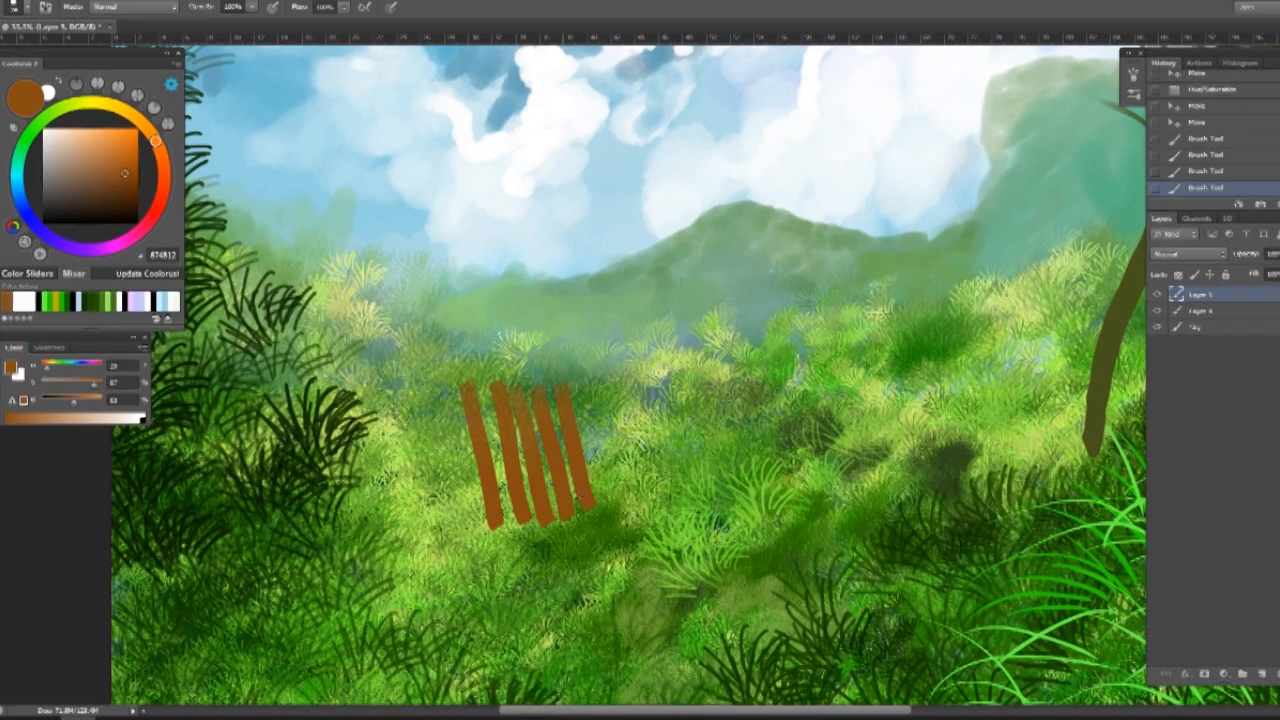
Paint a dark brown doorway and an orange-brown roof on the hut, and sample the doorway's dark brown.
left_click(134, 203)
mouse_move(514, 452)
left_mouse_down()
mouse_move(552, 520)
mouse_move(566, 456)
left_mouse_up()
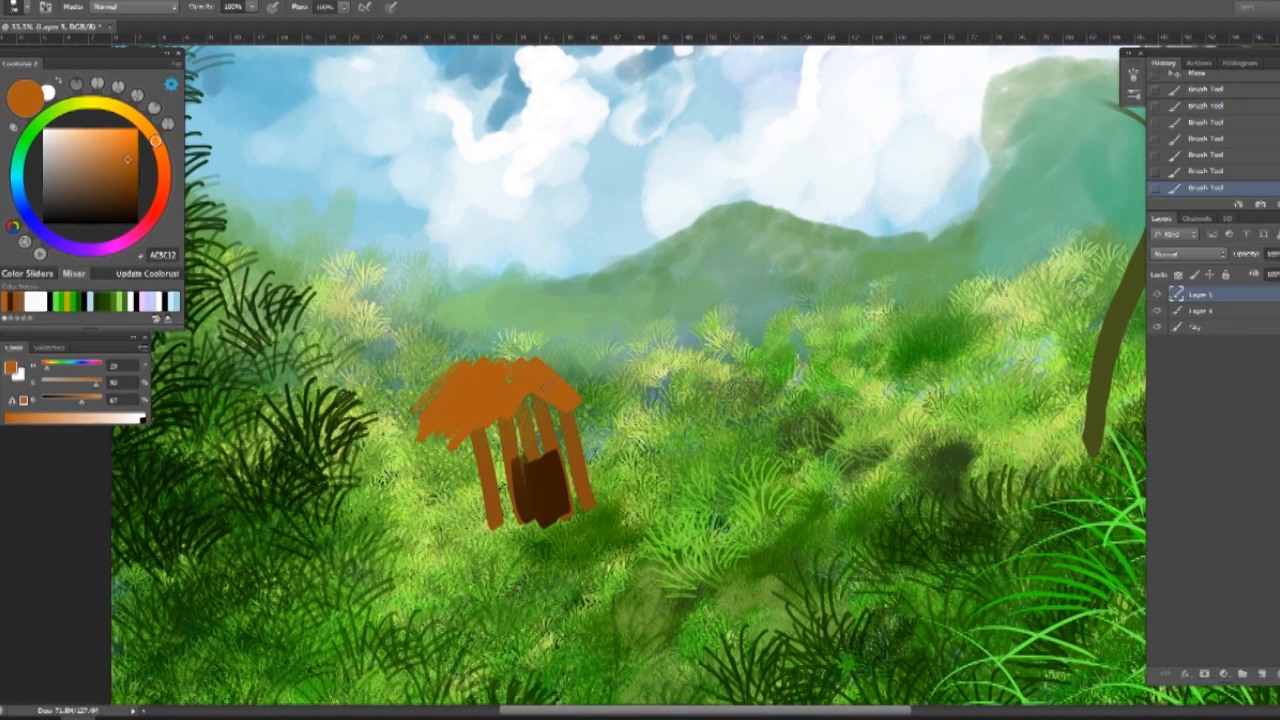
left_click(547, 490, "alt")
Move the layer with the tree and hut slightly.
mouse_move(422, 508)
left_mouse_down()
mouse_move(450, 520)
mouse_move(477, 440)
mouse_move(499, 530)
mouse_move(426, 479)
mouse_move(541, 495)
mouse_move(548, 485)
mouse_move(500, 480)
mouse_move(550, 482)
mouse_move(490, 476)
left_mouse_up()
key("z")
key("v")
key("z")
Paint dark brown bristly foliage with a grass brush along the outer left side of the tree's crown.
mouse_move(736, 379)
left_mouse_down()
mouse_move(763, 366)
mouse_move(797, 285)
left_mouse_up()
key("b")
left_click_drag(797, 285, 657, 446)
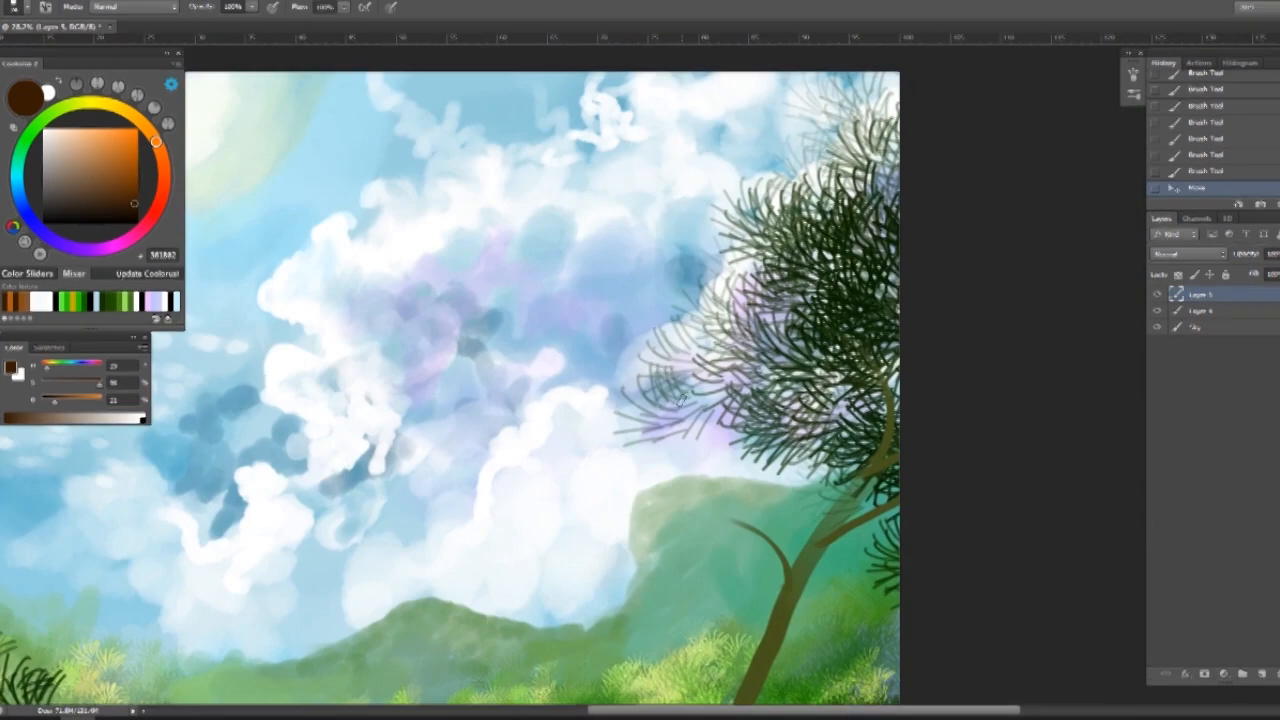
right_click(633, 350)
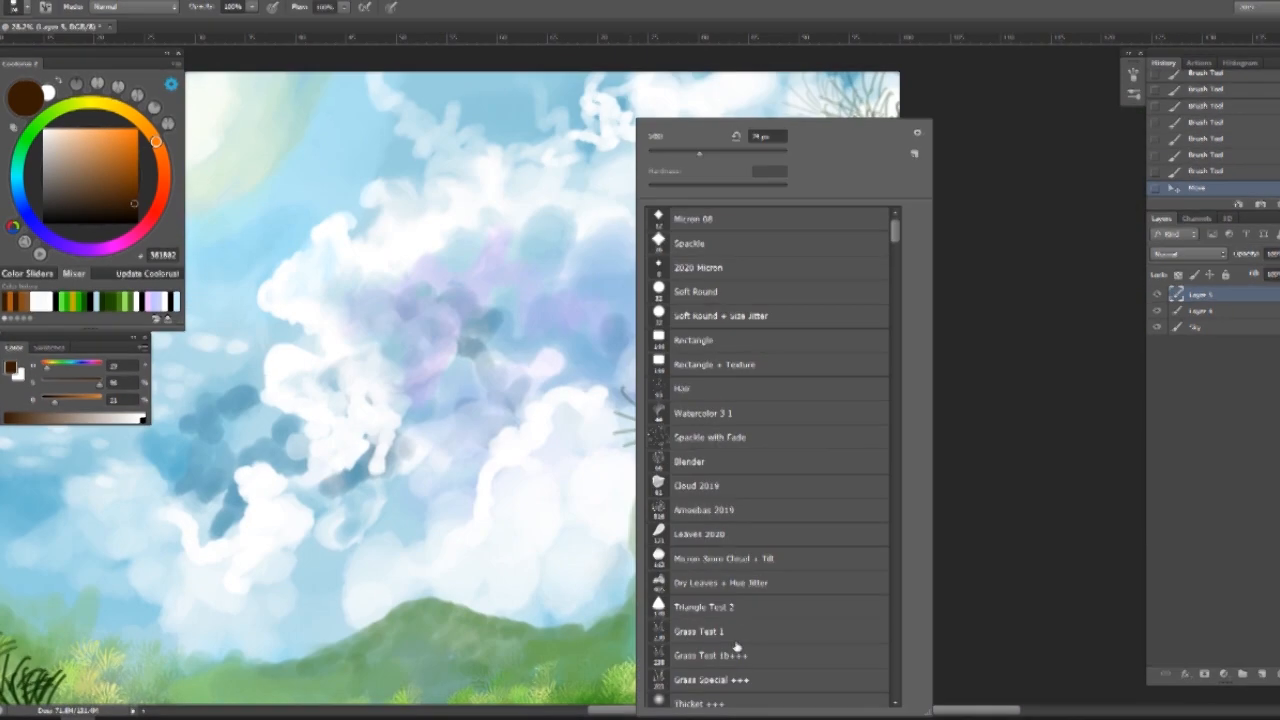
left_click(543, 409)
left_click_drag(636, 395, 600, 430)
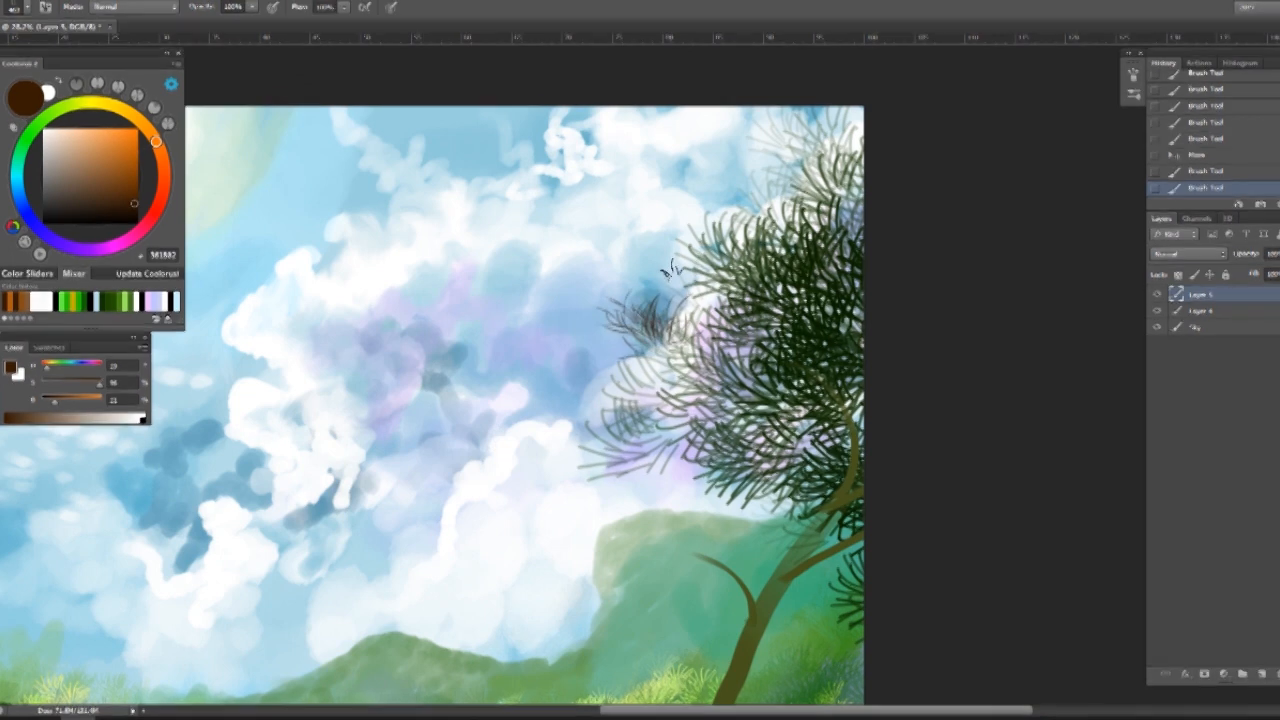
left_click_drag(570, 410, 688, 372)
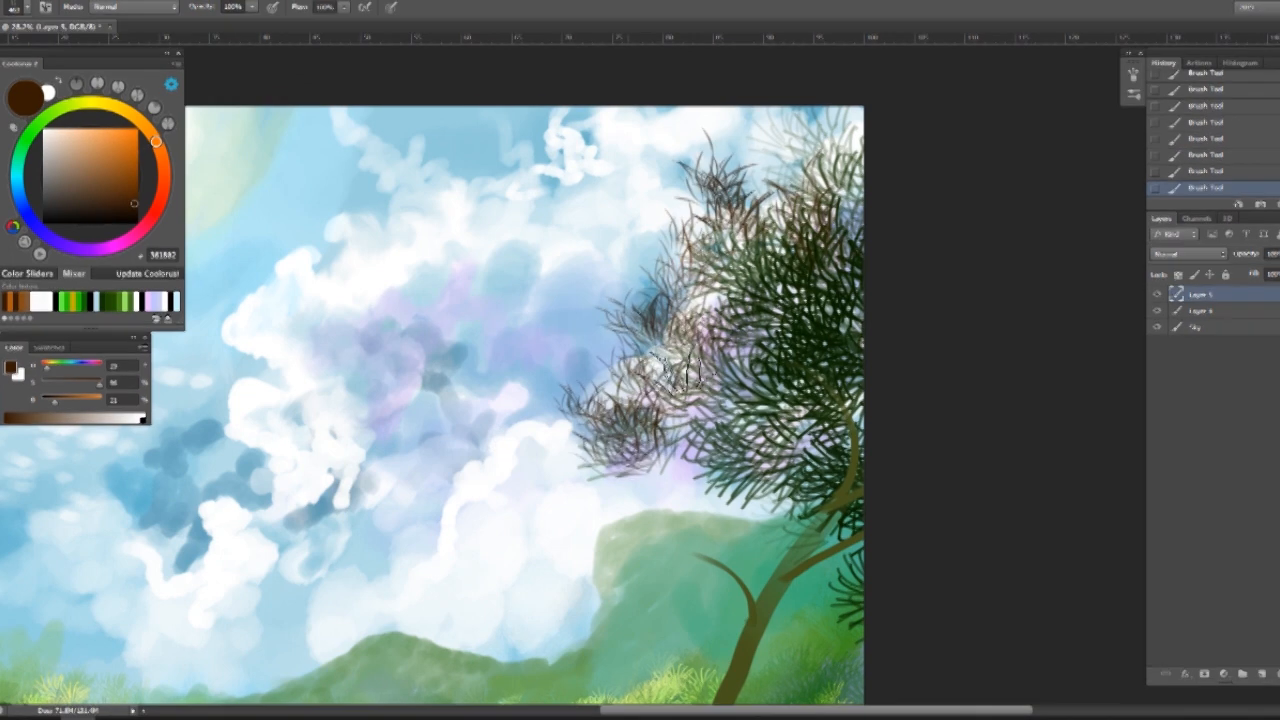